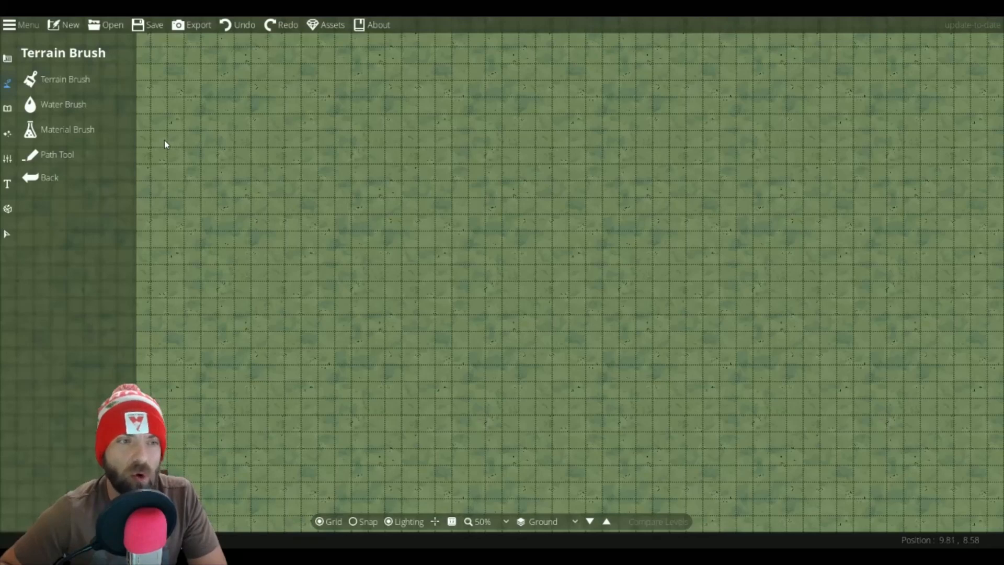
Step: Paint a dirt terrain patch across the upper-left part of the map with the Terrain Brush
{"action": "left_click", "coordinate": [62, 84]}
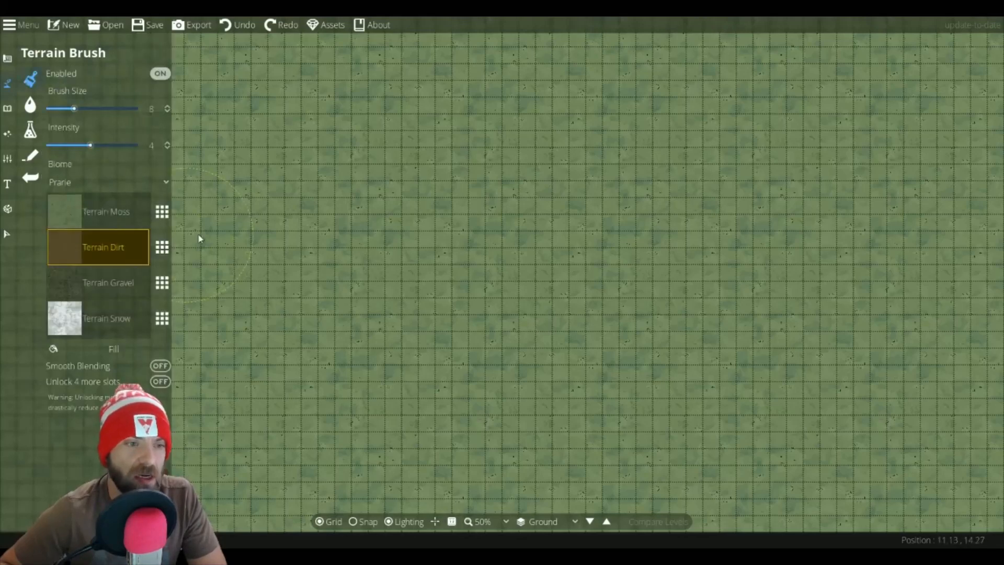
{"action": "left_click", "coordinate": [342, 274]}
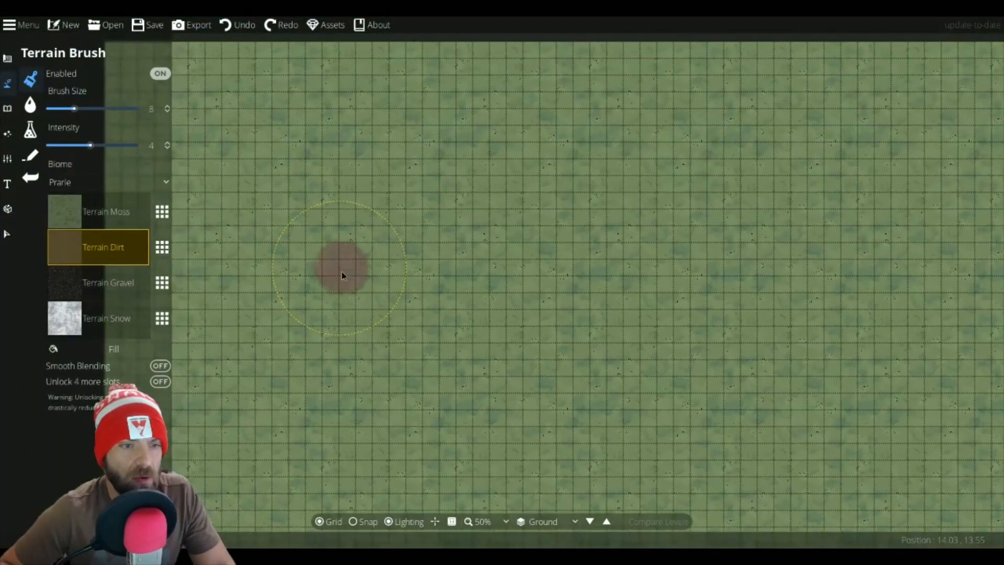
{"action": "mouse_move", "coordinate": [342, 274]}
{"action": "left_mouse_down"}
{"action": "mouse_move", "coordinate": [288, 242]}
{"action": "mouse_move", "coordinate": [309, 207]}
{"action": "mouse_move", "coordinate": [284, 179]}
{"action": "mouse_move", "coordinate": [265, 180]}
{"action": "mouse_move", "coordinate": [250, 201]}
{"action": "mouse_move", "coordinate": [229, 171]}
{"action": "mouse_move", "coordinate": [251, 152]}
{"action": "mouse_move", "coordinate": [314, 226]}
{"action": "mouse_move", "coordinate": [356, 198]}
{"action": "mouse_move", "coordinate": [331, 175]}
{"action": "mouse_move", "coordinate": [404, 218]}
{"action": "mouse_move", "coordinate": [391, 183]}
{"action": "mouse_move", "coordinate": [330, 153]}
{"action": "mouse_move", "coordinate": [290, 148]}
{"action": "mouse_move", "coordinate": [334, 129]}
{"action": "mouse_move", "coordinate": [296, 100]}
{"action": "mouse_move", "coordinate": [204, 142]}
{"action": "mouse_move", "coordinate": [128, 58]}
{"action": "mouse_move", "coordinate": [91, 50]}
{"action": "mouse_move", "coordinate": [127, 97]}
{"action": "mouse_move", "coordinate": [105, 116]}
{"action": "mouse_move", "coordinate": [123, 174]}
{"action": "mouse_move", "coordinate": [141, 193]}
{"action": "mouse_move", "coordinate": [185, 196]}
{"action": "mouse_move", "coordinate": [151, 187]}
{"action": "mouse_move", "coordinate": [155, 210]}
{"action": "mouse_move", "coordinate": [121, 206]}
{"action": "left_mouse_up"}
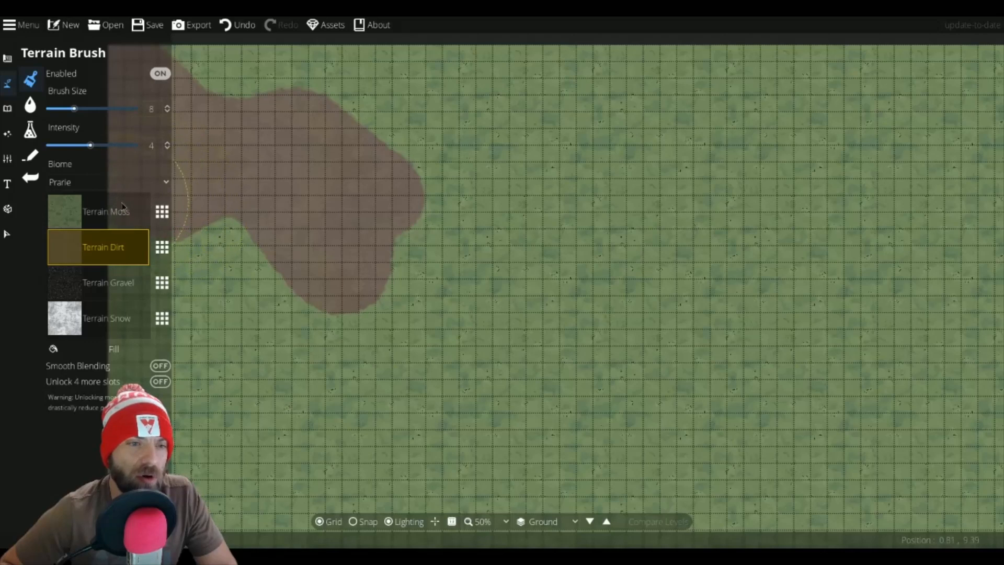
{"action": "mouse_move", "coordinate": [260, 102]}
{"action": "left_mouse_down"}
{"action": "mouse_move", "coordinate": [189, 59]}
{"action": "mouse_move", "coordinate": [265, 49]}
{"action": "mouse_move", "coordinate": [313, 79]}
{"action": "mouse_move", "coordinate": [345, 82]}
{"action": "left_mouse_up"}
{"action": "mouse_move", "coordinate": [373, 142]}
{"action": "left_mouse_down"}
{"action": "mouse_move", "coordinate": [305, 212]}
{"action": "mouse_move", "coordinate": [227, 233]}
{"action": "mouse_move", "coordinate": [278, 237]}
{"action": "mouse_move", "coordinate": [296, 218]}
{"action": "mouse_move", "coordinate": [251, 253]}
{"action": "mouse_move", "coordinate": [189, 235]}
{"action": "mouse_move", "coordinate": [167, 261]}
{"action": "mouse_move", "coordinate": [151, 258]}
{"action": "mouse_move", "coordinate": [273, 273]}
{"action": "mouse_move", "coordinate": [385, 249]}
{"action": "mouse_move", "coordinate": [395, 168]}
{"action": "mouse_move", "coordinate": [377, 151]}
{"action": "left_mouse_up"}
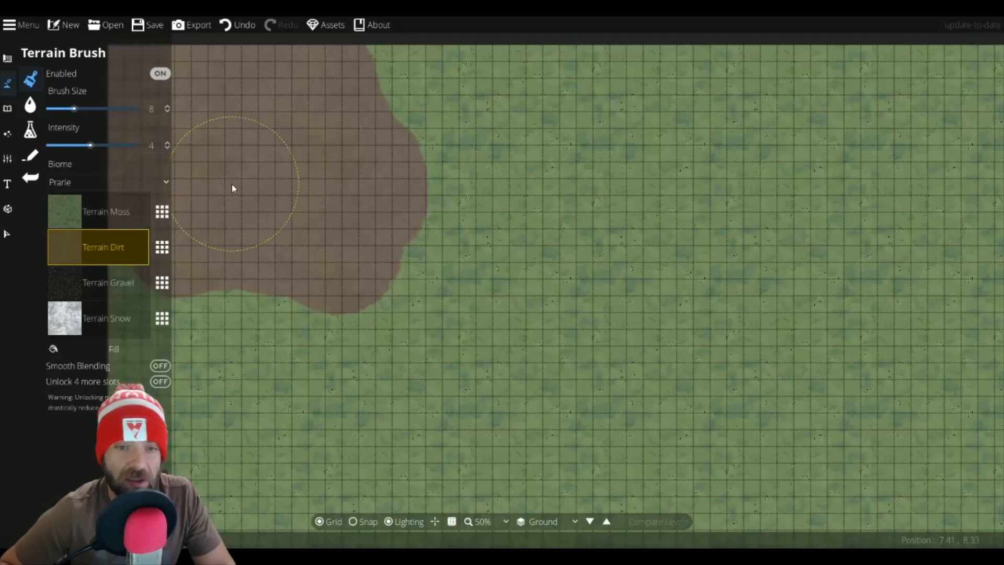
Step: Open the Object Tool, search the library for wall, and pick the Wall 4a asset
{"action": "left_click", "coordinate": [8, 109]}
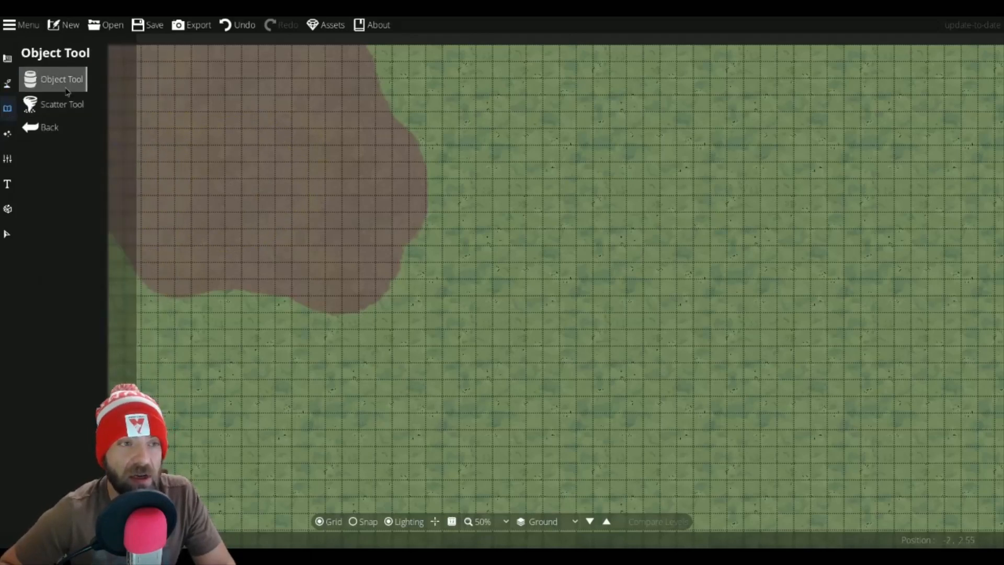
{"action": "left_click", "coordinate": [53, 78]}
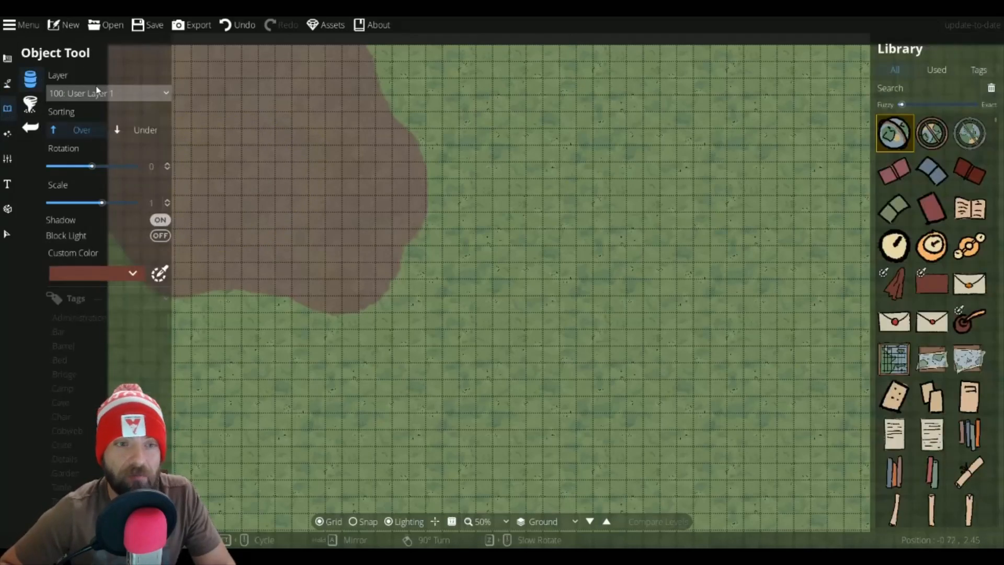
{"action": "left_click", "coordinate": [928, 89]}
{"action": "type", "text": "wa"}
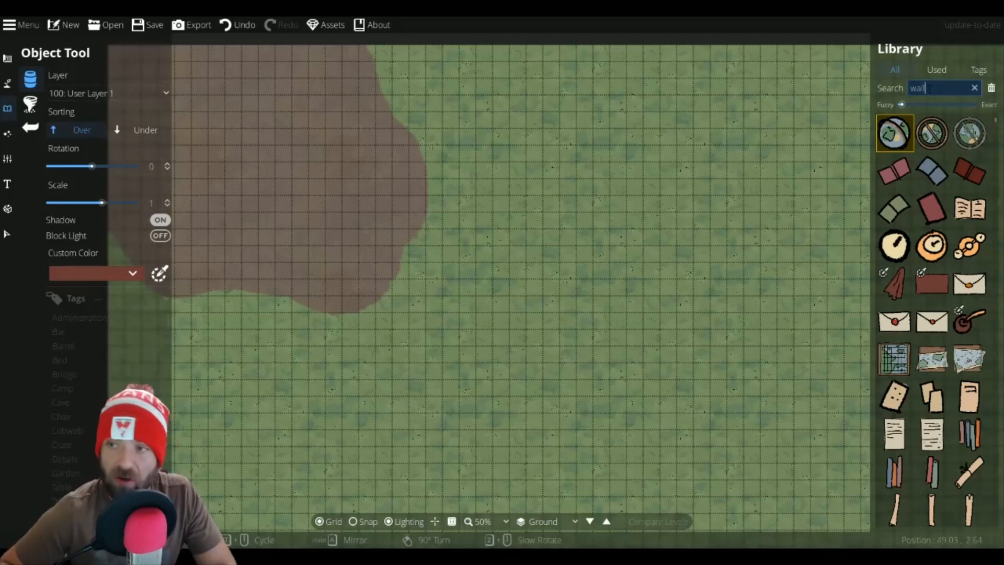
{"action": "type", "text": "ll"}
{"action": "scroll", "coordinate": [925, 280], "scroll_direction": "down", "scroll_amount": 10}
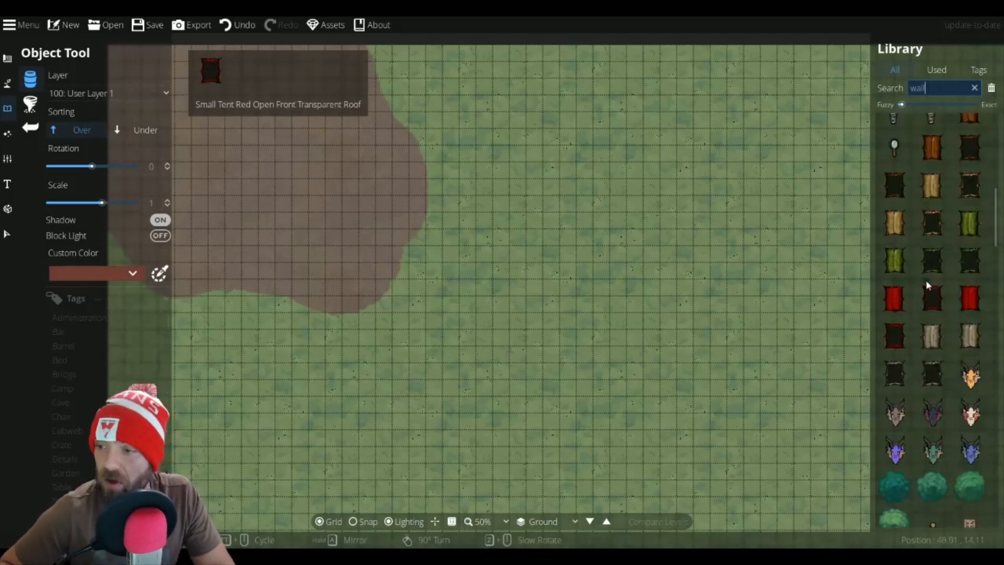
{"action": "scroll", "coordinate": [925, 281], "scroll_direction": "down", "scroll_amount": 15}
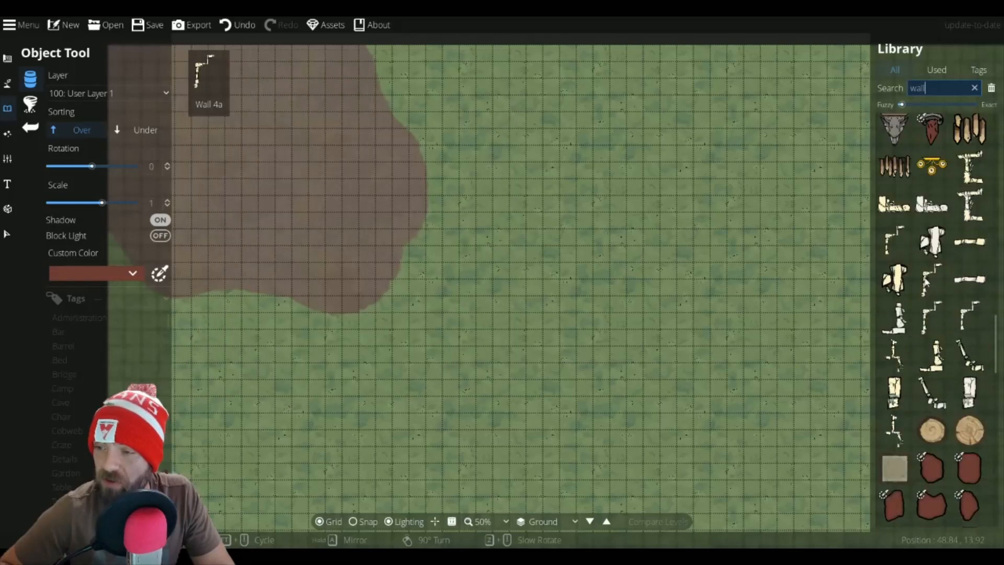
{"action": "left_click", "coordinate": [932, 279]}
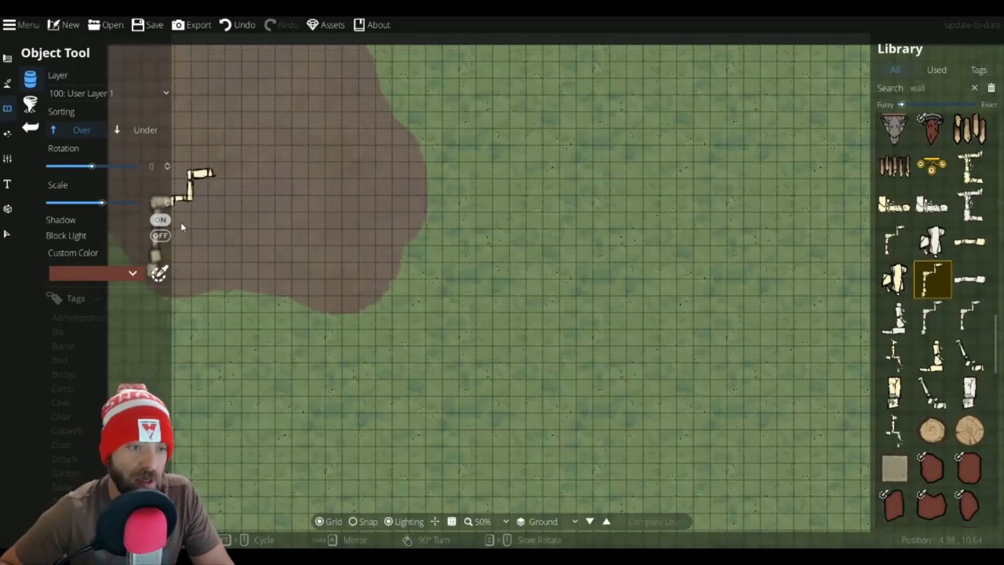
Step: Rotate the wall to 150° and place two copies of it side by side near the map's left edge
{"action": "scroll", "coordinate": [180, 222], "scroll_direction": "down", "scroll_amount": 4}
{"action": "scroll", "coordinate": [184, 232], "scroll_direction": "up", "scroll_amount": 6}
{"action": "scroll", "coordinate": [190, 252], "scroll_direction": "down", "scroll_amount": 3}
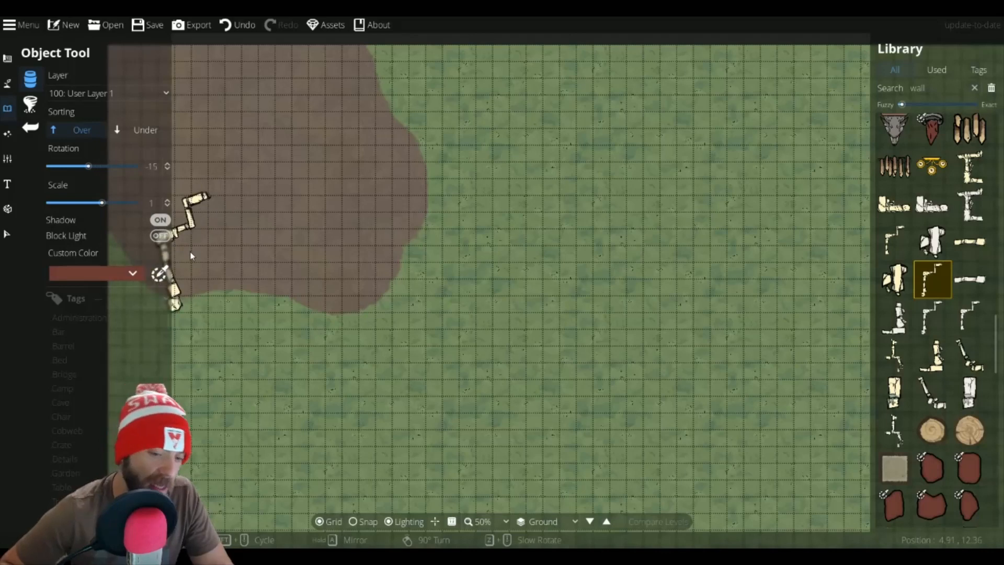
{"action": "scroll", "coordinate": [191, 255], "scroll_direction": "down", "scroll_amount": 3}
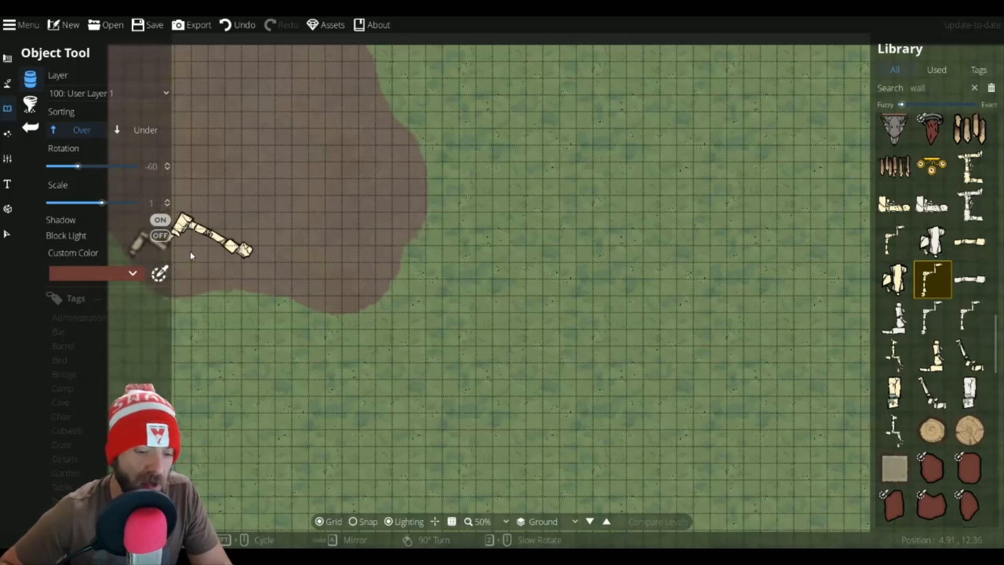
{"action": "scroll", "coordinate": [191, 255], "scroll_direction": "down", "scroll_amount": 3}
{"action": "scroll", "coordinate": [191, 255], "scroll_direction": "down", "scroll_amount": 8}
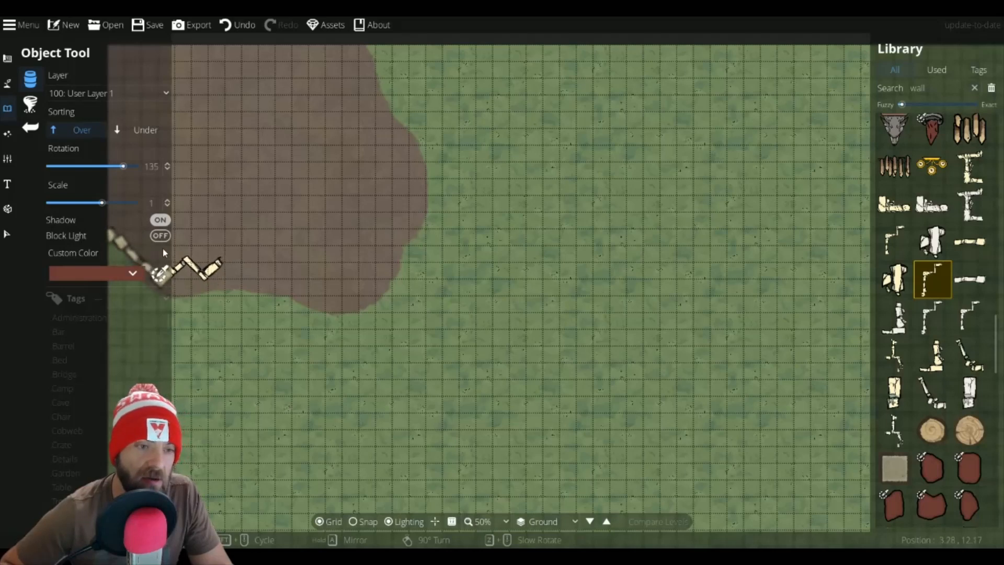
{"action": "scroll", "coordinate": [163, 256], "scroll_direction": "up", "scroll_amount": 1}
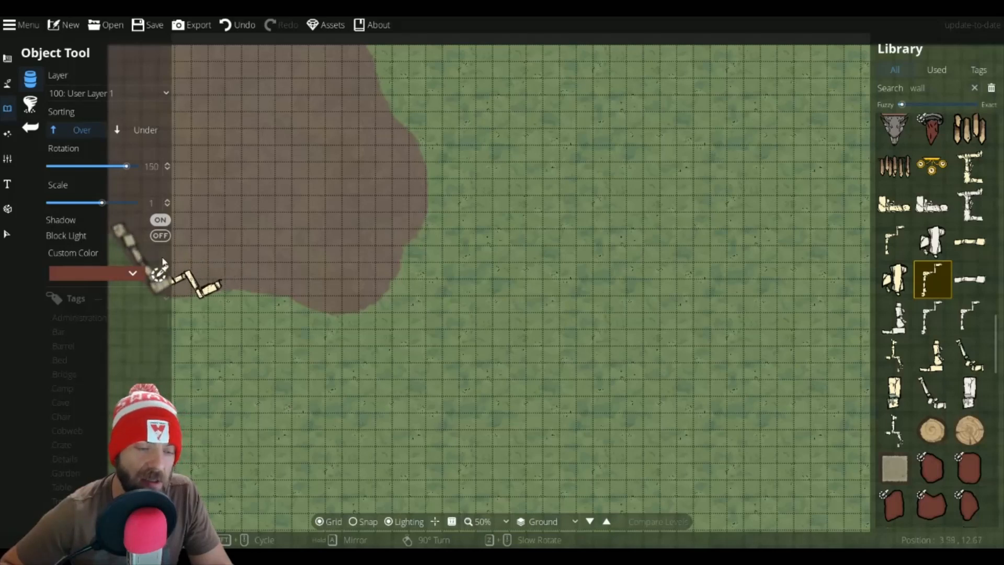
{"action": "key", "text": "a"}
{"action": "left_click_drag", "start_coordinate": [183, 261], "coordinate": [287, 259]}
{"action": "left_click", "coordinate": [288, 265]}
{"action": "scroll", "coordinate": [275, 263], "scroll_direction": "up", "scroll_amount": 1}
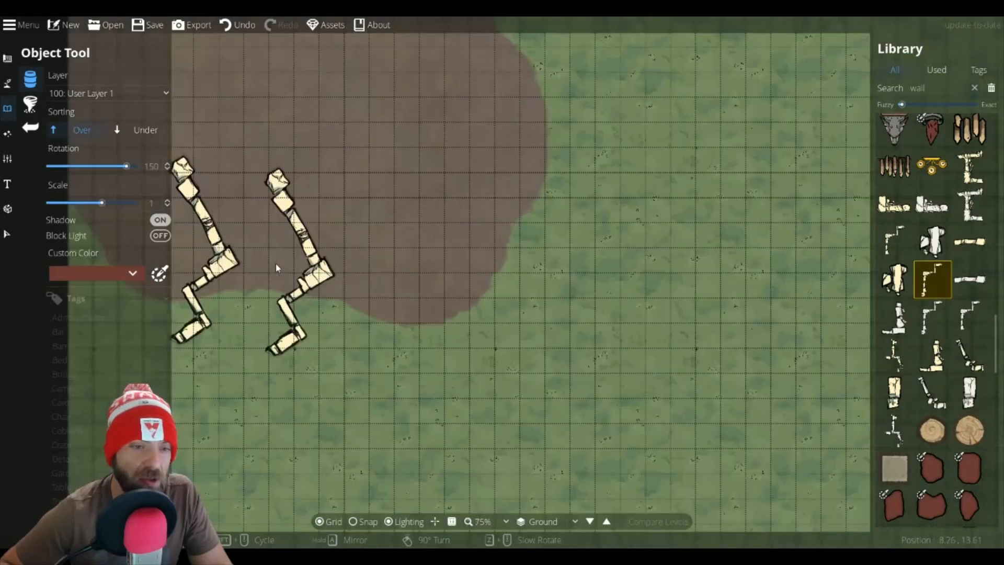
{"action": "scroll", "coordinate": [275, 263], "scroll_direction": "up", "scroll_amount": 1}
{"action": "left_click_drag", "start_coordinate": [225, 262], "coordinate": [427, 257]}
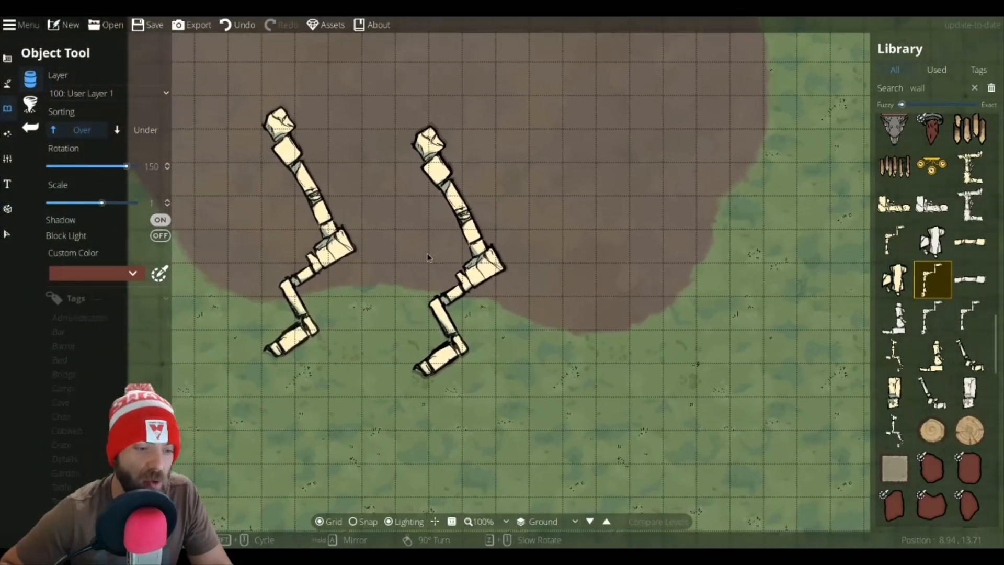
Step: Select and delete both placed wall pieces
{"action": "left_click", "coordinate": [7, 234]}
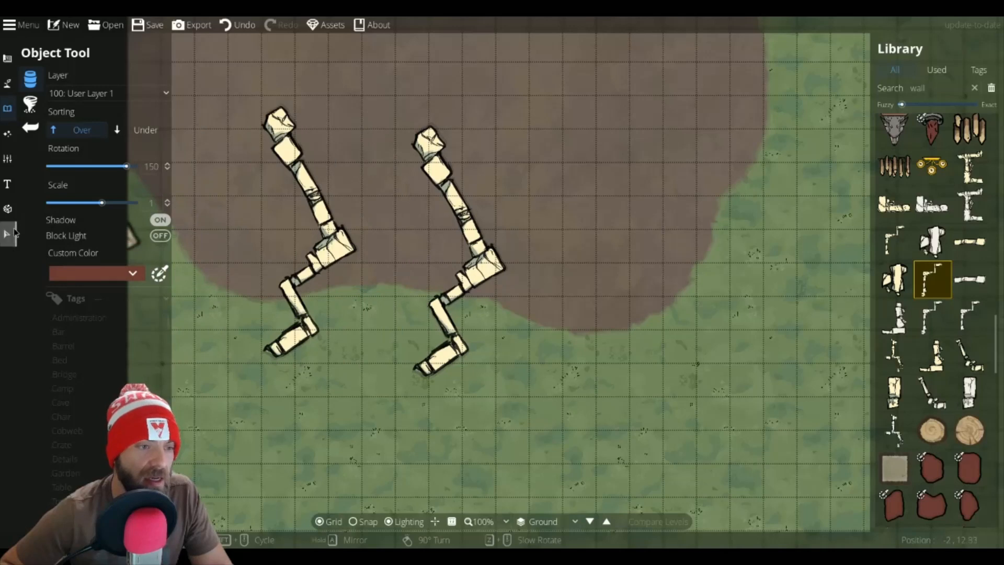
{"action": "left_click_drag", "start_coordinate": [276, 337], "coordinate": [134, 374]}
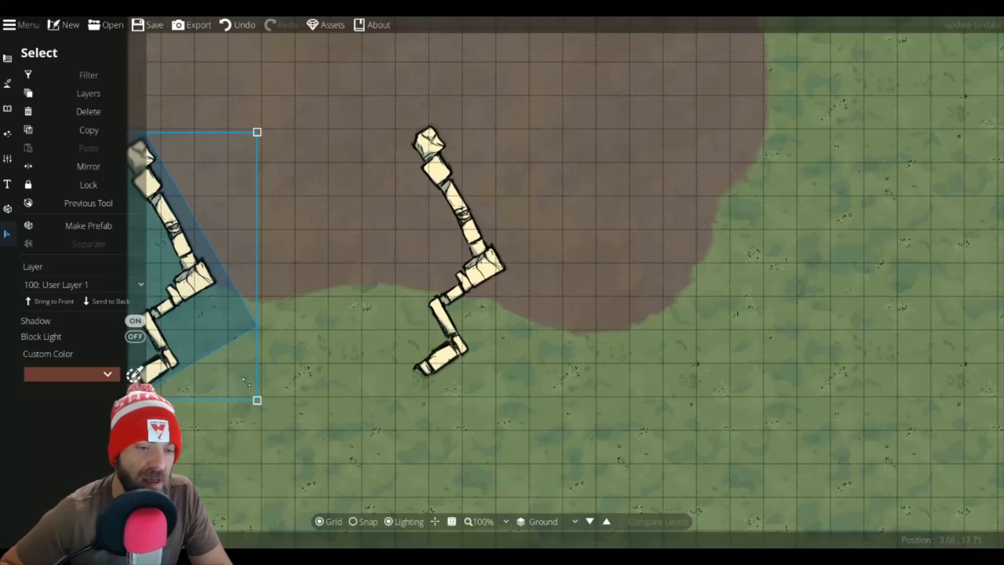
{"action": "key", "text": "Delete"}
{"action": "left_click", "coordinate": [452, 204]}
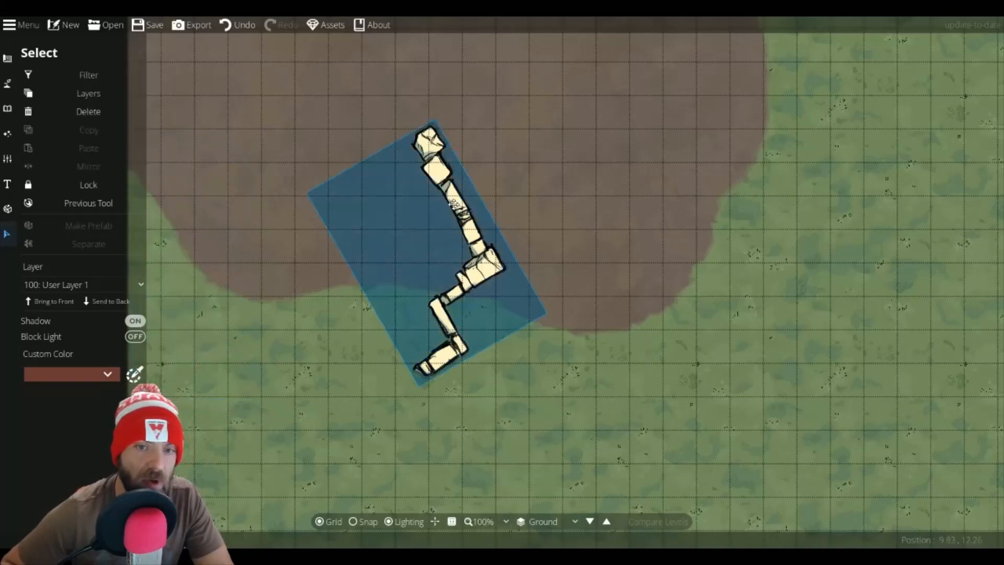
{"action": "key", "text": "Delete"}
Step: Return to the Object Tool and place a Wall 4a piece rotated to 120° at the map's left edge
{"action": "left_click", "coordinate": [7, 83]}
{"action": "left_click", "coordinate": [59, 129]}
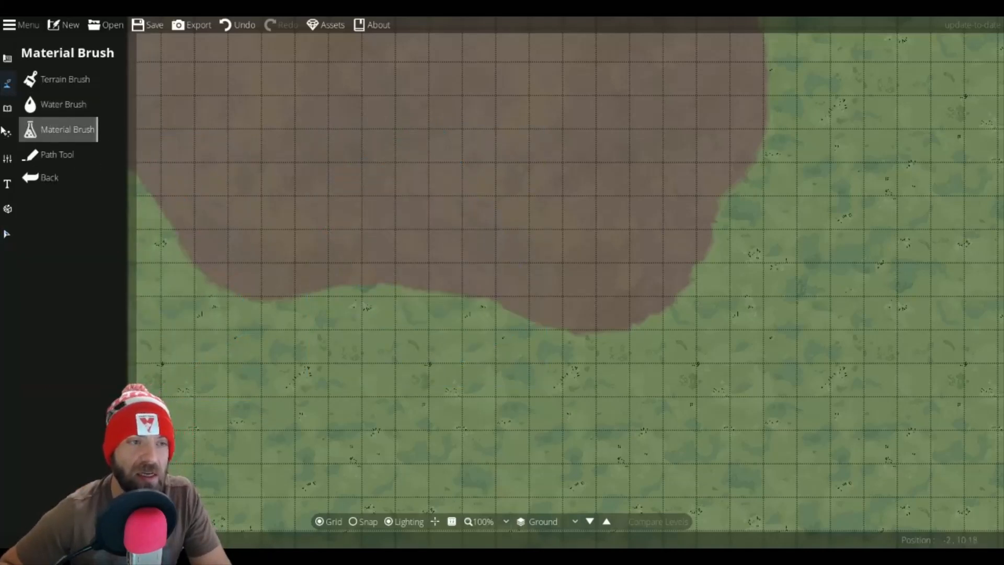
{"action": "left_click", "coordinate": [7, 108]}
{"action": "left_click", "coordinate": [60, 82]}
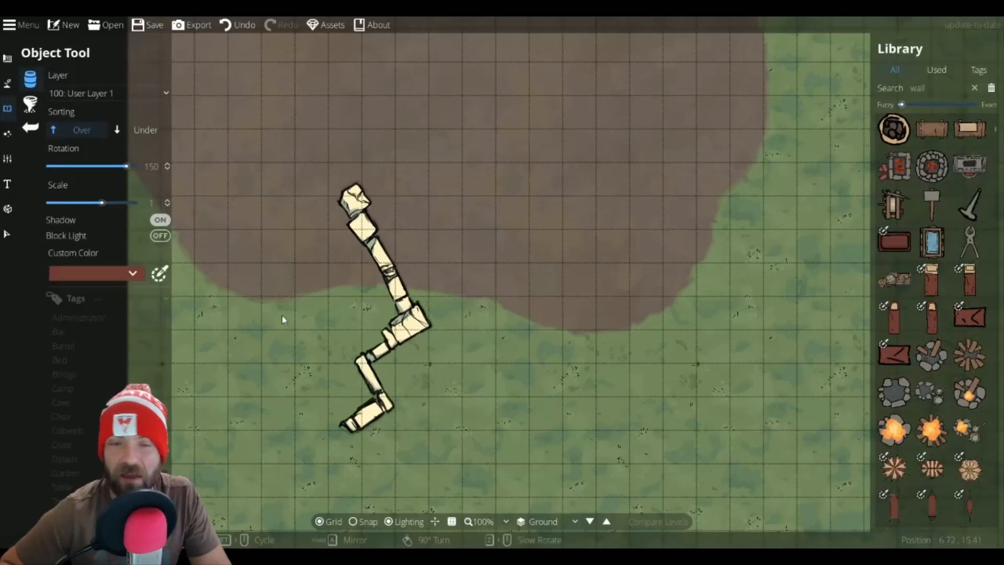
{"action": "scroll", "coordinate": [192, 321], "scroll_direction": "down", "scroll_amount": 2}
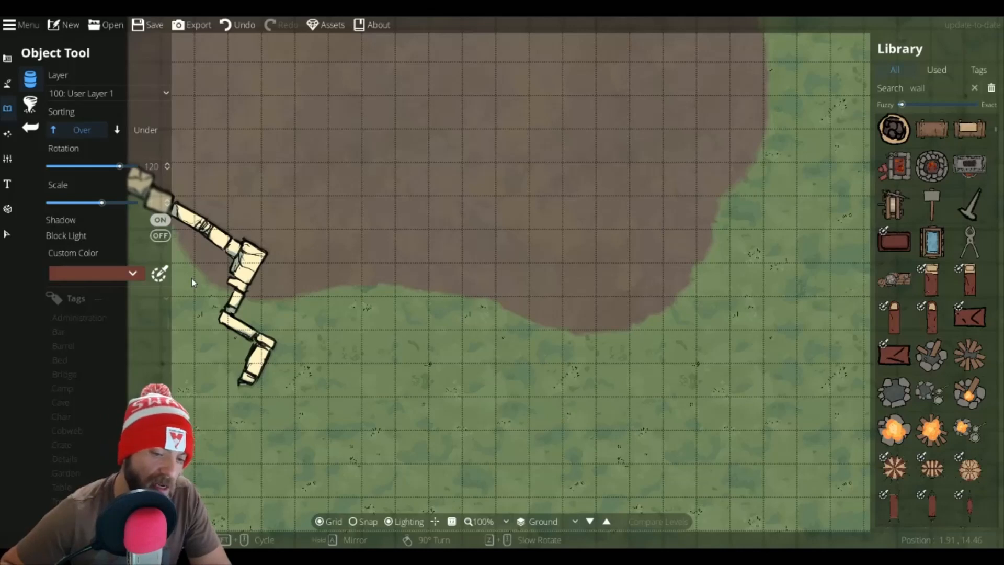
{"action": "left_click", "coordinate": [191, 281]}
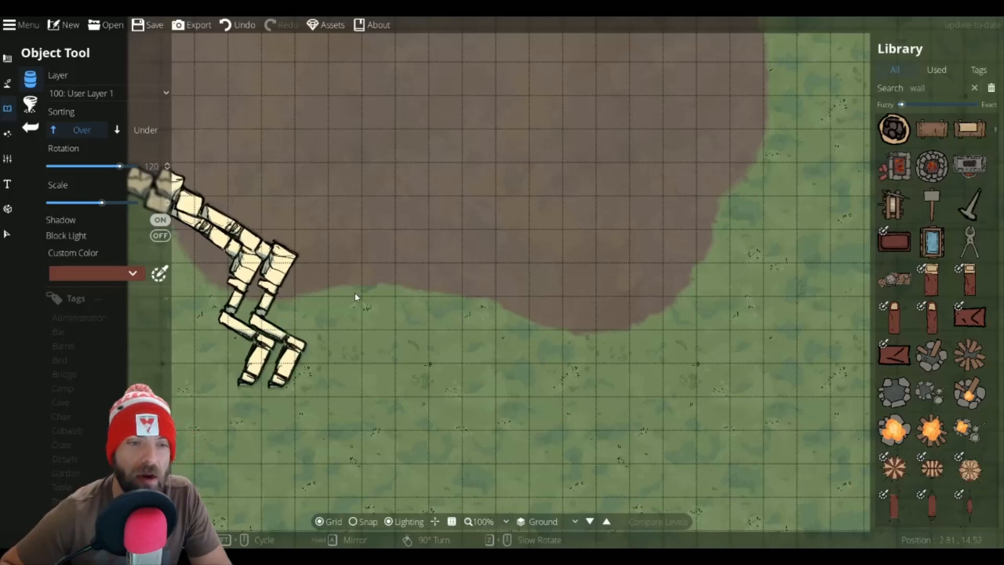
Step: Browse the wall search results and pick the Wall 4a - Tiny asset
{"action": "scroll", "coordinate": [910, 288], "scroll_direction": "down", "scroll_amount": 10}
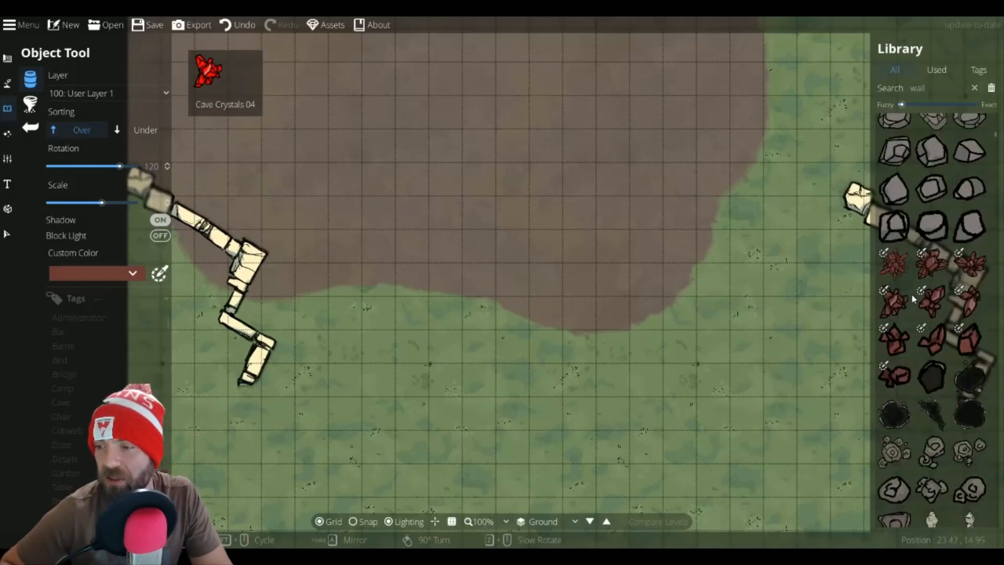
{"action": "scroll", "coordinate": [911, 293], "scroll_direction": "down", "scroll_amount": 10}
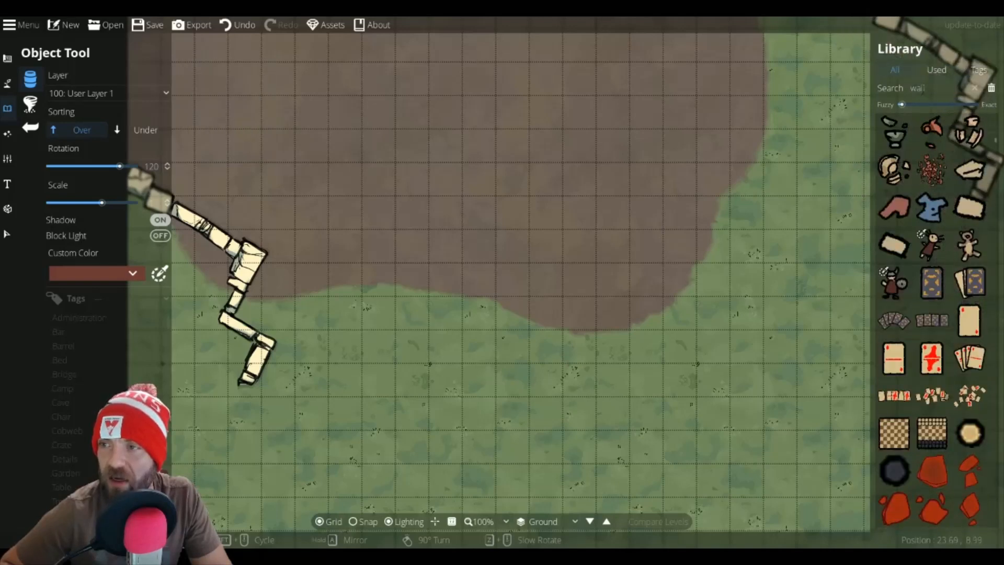
{"action": "left_click", "coordinate": [933, 89]}
{"action": "key", "text": "Return"}
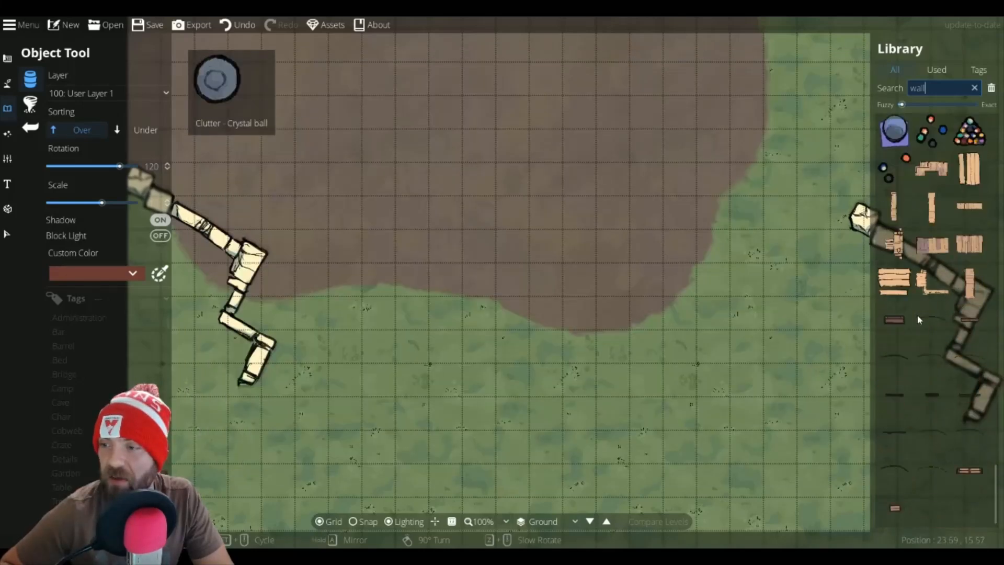
{"action": "scroll", "coordinate": [863, 345], "scroll_direction": "up", "scroll_amount": 2}
{"action": "scroll", "coordinate": [914, 274], "scroll_direction": "up", "scroll_amount": 20}
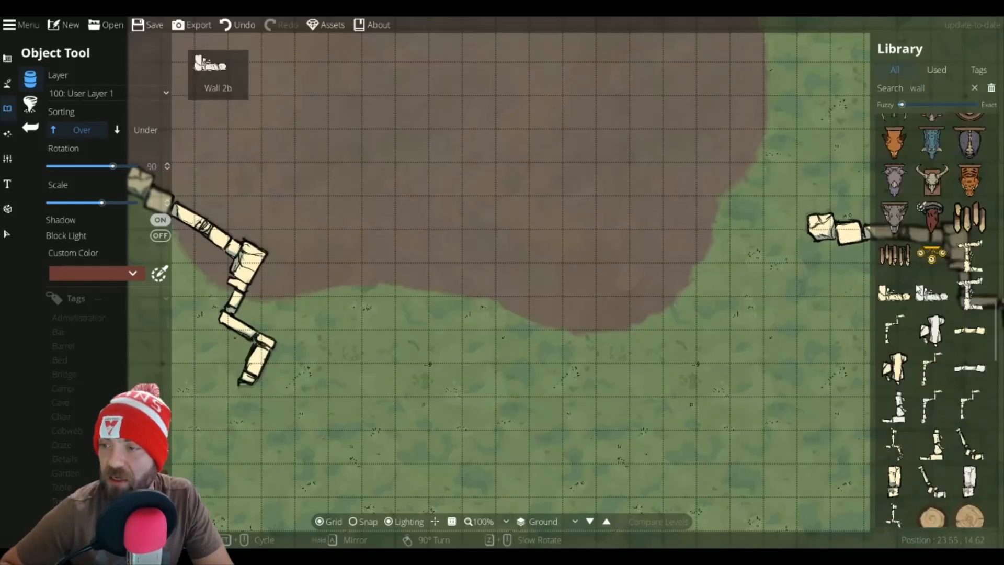
{"action": "scroll", "coordinate": [914, 280], "scroll_direction": "down", "scroll_amount": 3}
{"action": "left_click", "coordinate": [932, 303]}
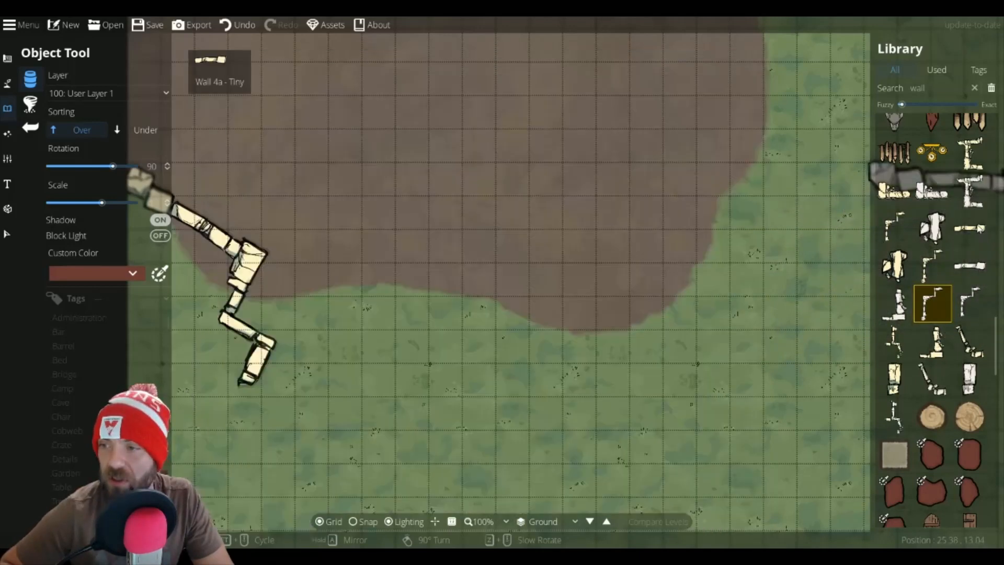
{"action": "left_click", "coordinate": [970, 228]}
Step: Place a tiny wall piece rotated 30° continuing from the lower end of the wall
{"action": "scroll", "coordinate": [293, 387], "scroll_direction": "up", "scroll_amount": 6}
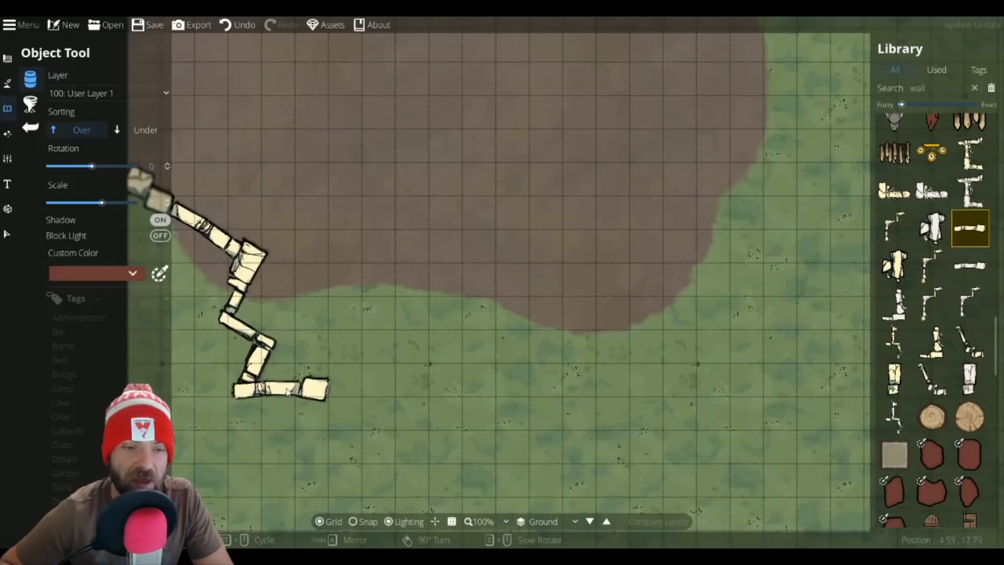
{"action": "scroll", "coordinate": [295, 400], "scroll_direction": "down", "scroll_amount": 2}
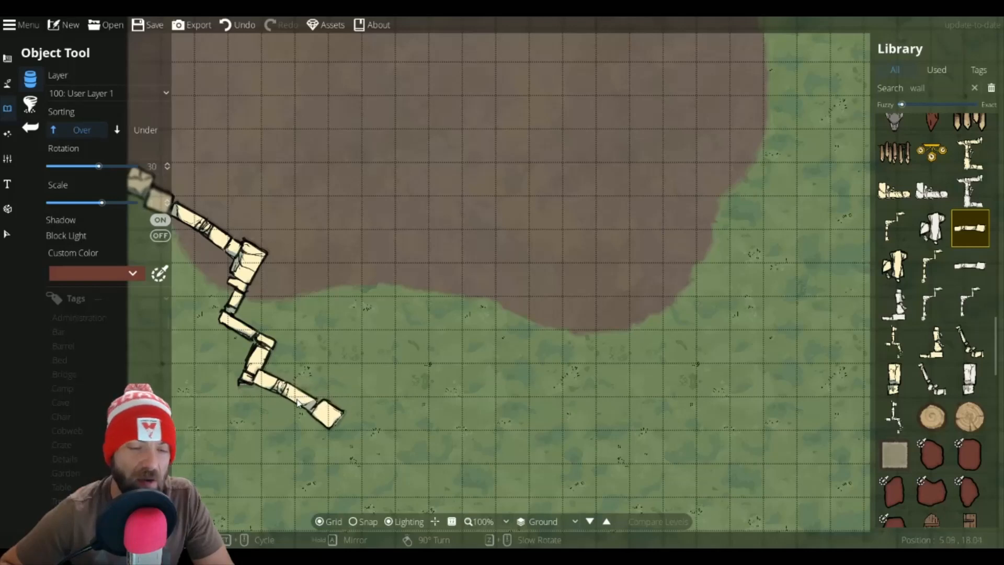
{"action": "left_click", "coordinate": [296, 402]}
{"action": "scroll", "coordinate": [384, 425], "scroll_direction": "up", "scroll_amount": 2}
{"action": "left_click", "coordinate": [386, 420]}
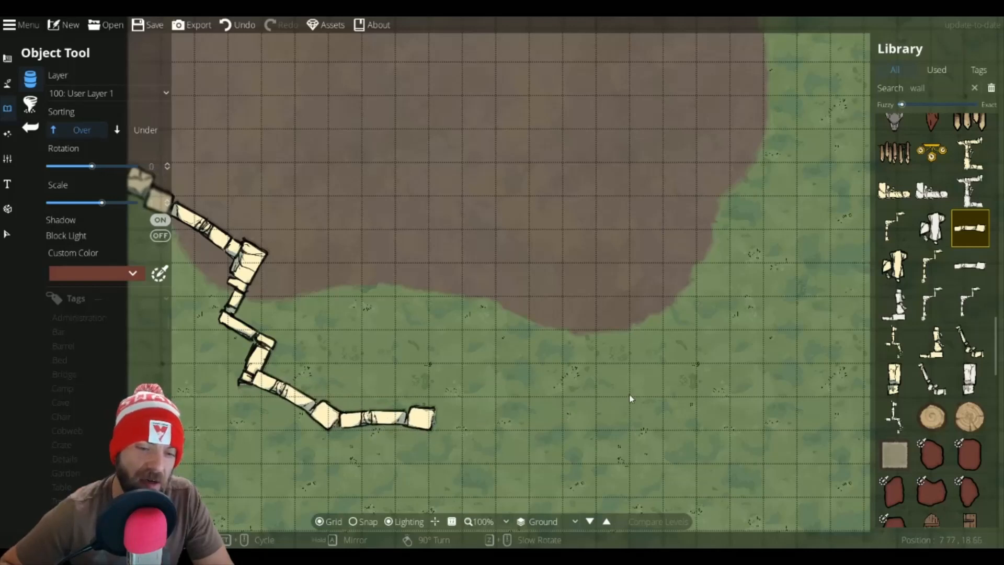
Step: Pick a corner wall piece and place it rotated -135° continuing the wall's lower end into a zigzag
{"action": "left_click", "coordinate": [894, 228]}
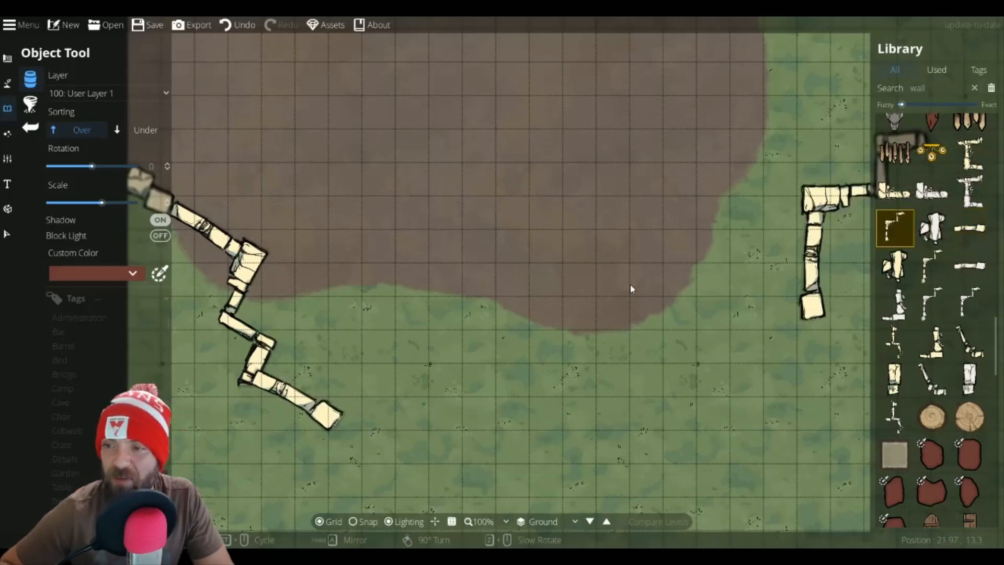
{"action": "scroll", "coordinate": [446, 404], "scroll_direction": "up", "scroll_amount": 6}
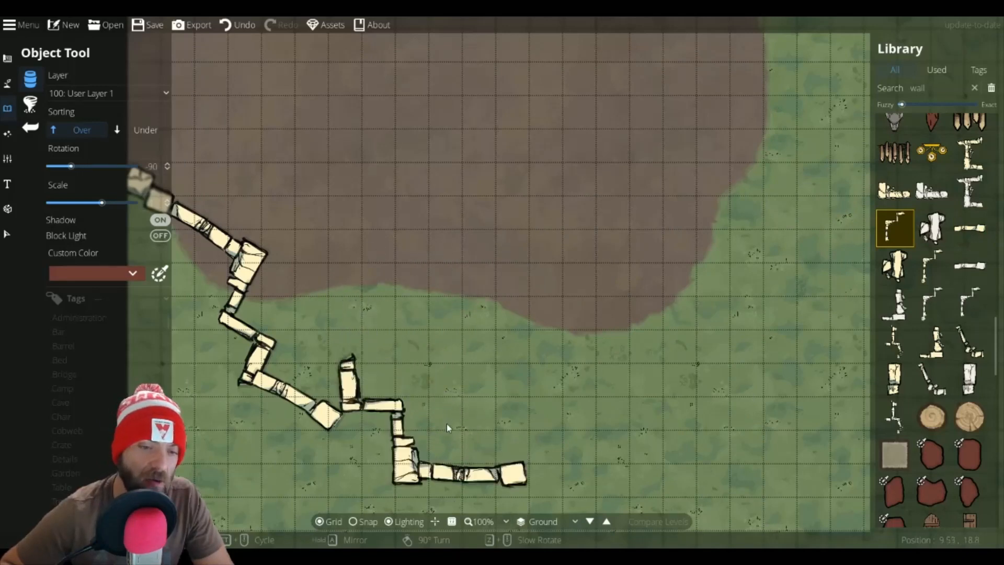
{"action": "scroll", "coordinate": [376, 450], "scroll_direction": "up", "scroll_amount": 2}
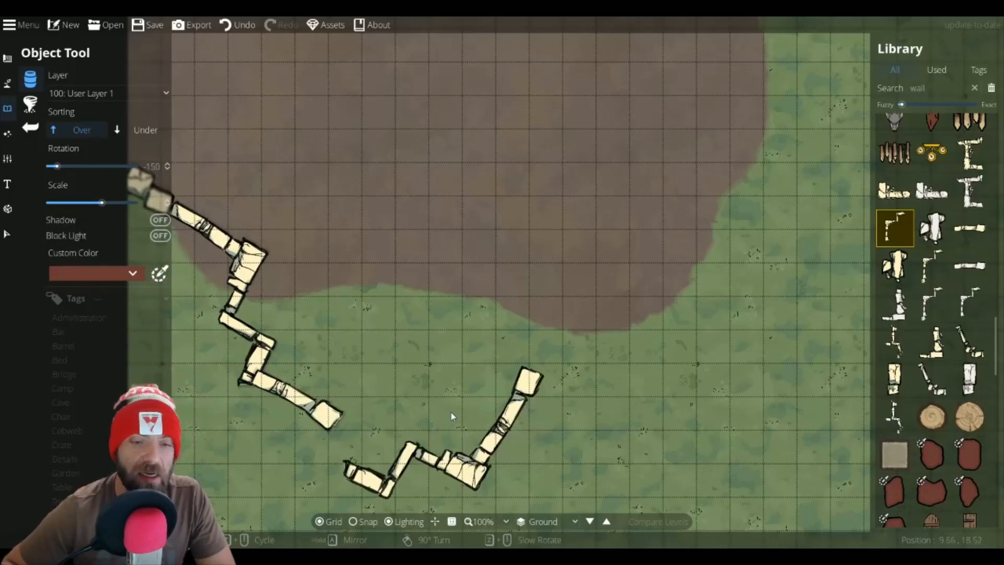
{"action": "scroll", "coordinate": [450, 410], "scroll_direction": "down", "scroll_amount": 1}
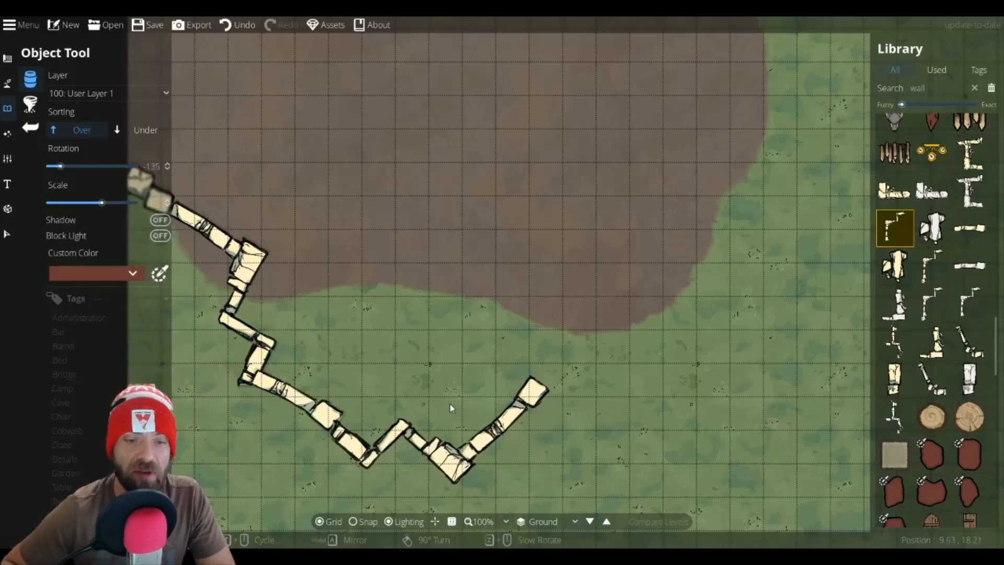
{"action": "left_click", "coordinate": [450, 404]}
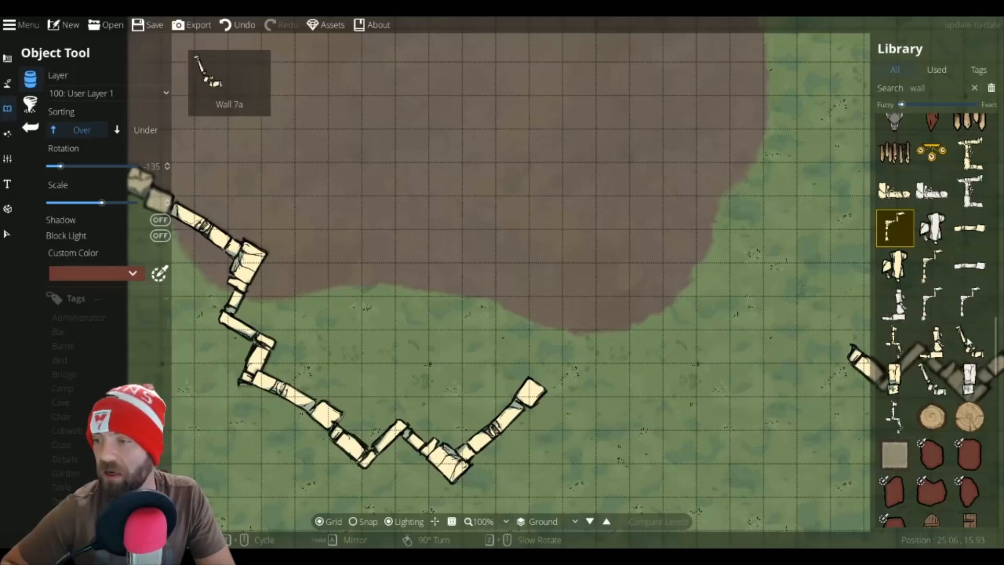
Step: Pick a diagonal wall piece and place it rotated -90° extending the zigzag up toward the dirt patch
{"action": "left_click", "coordinate": [970, 340]}
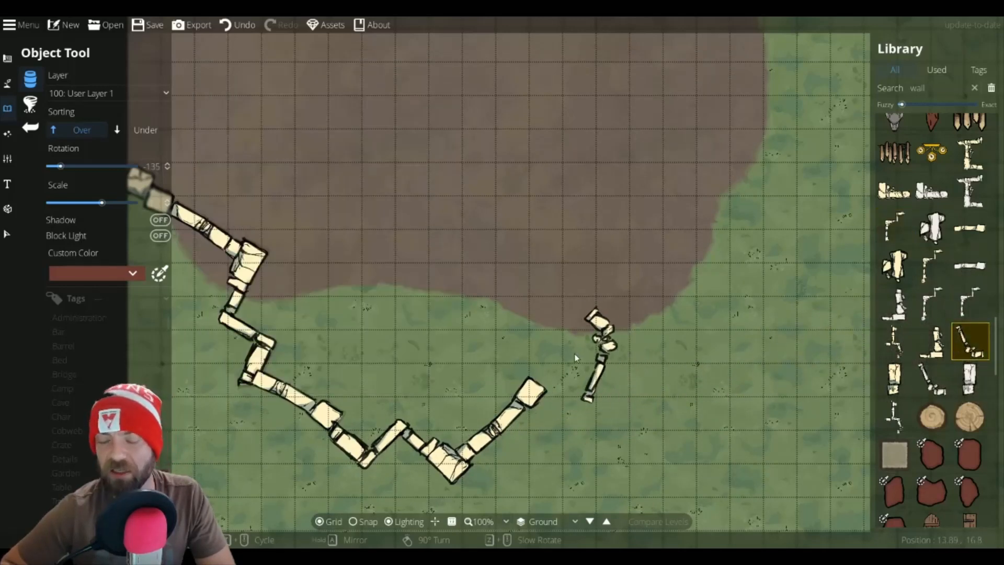
{"action": "scroll", "coordinate": [575, 357], "scroll_direction": "down", "scroll_amount": 8}
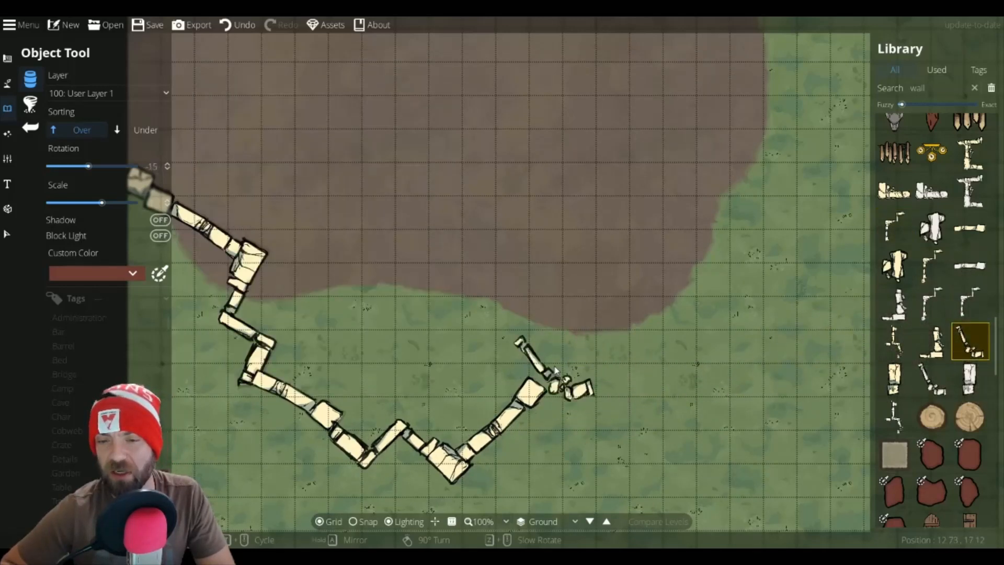
{"action": "scroll", "coordinate": [564, 360], "scroll_direction": "up", "scroll_amount": 5}
{"action": "scroll", "coordinate": [569, 358], "scroll_direction": "up", "scroll_amount": 1}
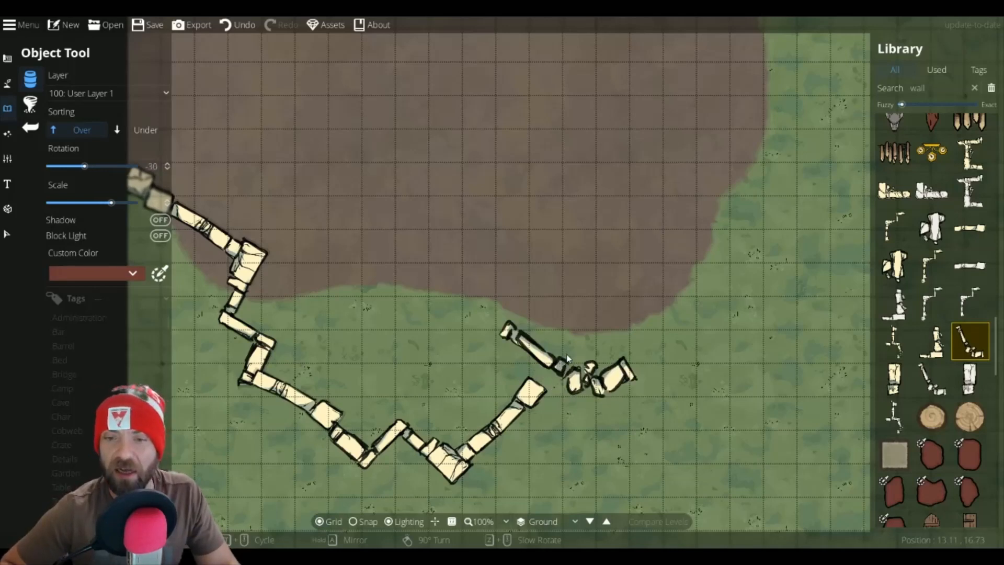
{"action": "scroll", "coordinate": [568, 357], "scroll_direction": "up", "scroll_amount": 7}
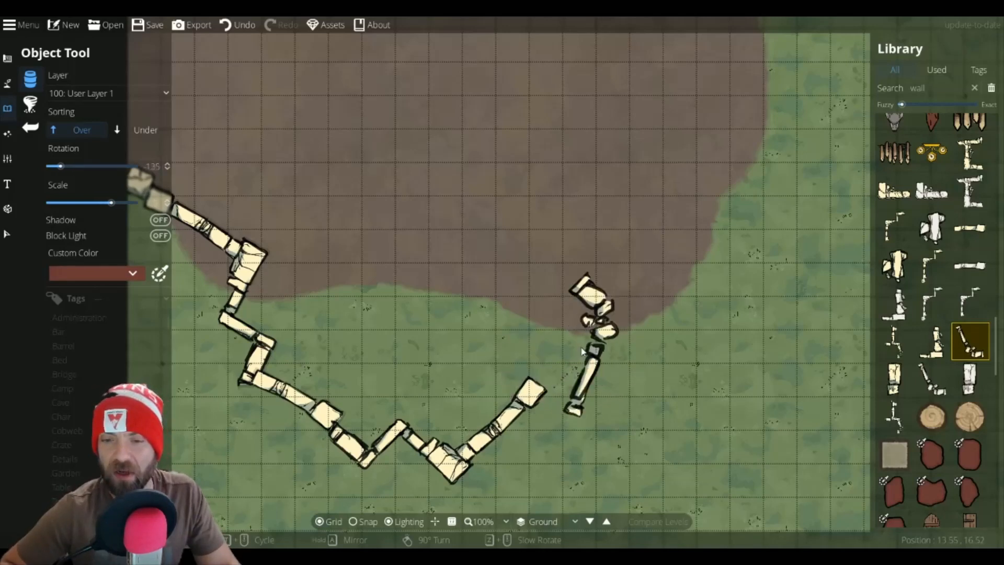
{"action": "scroll", "coordinate": [581, 352], "scroll_direction": "down", "scroll_amount": 4}
{"action": "scroll", "coordinate": [585, 363], "scroll_direction": "up", "scroll_amount": 3}
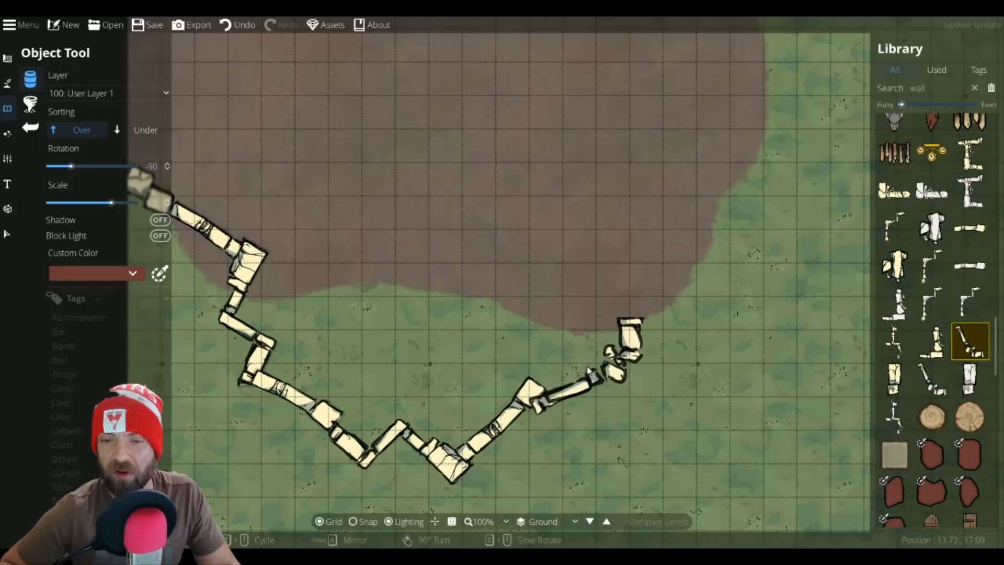
{"action": "scroll", "coordinate": [586, 364], "scroll_direction": "down", "scroll_amount": 2}
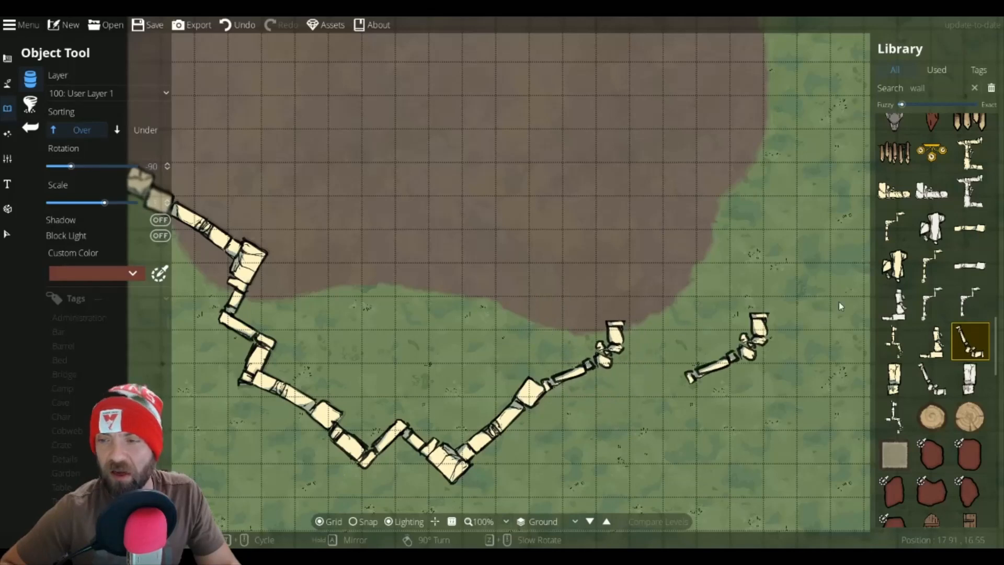
Step: Pick a broken wall fragment and place it rotated -75° over the joint in the lower wall
{"action": "left_click", "coordinate": [894, 265]}
{"action": "scroll", "coordinate": [550, 369], "scroll_direction": "down", "scroll_amount": 6}
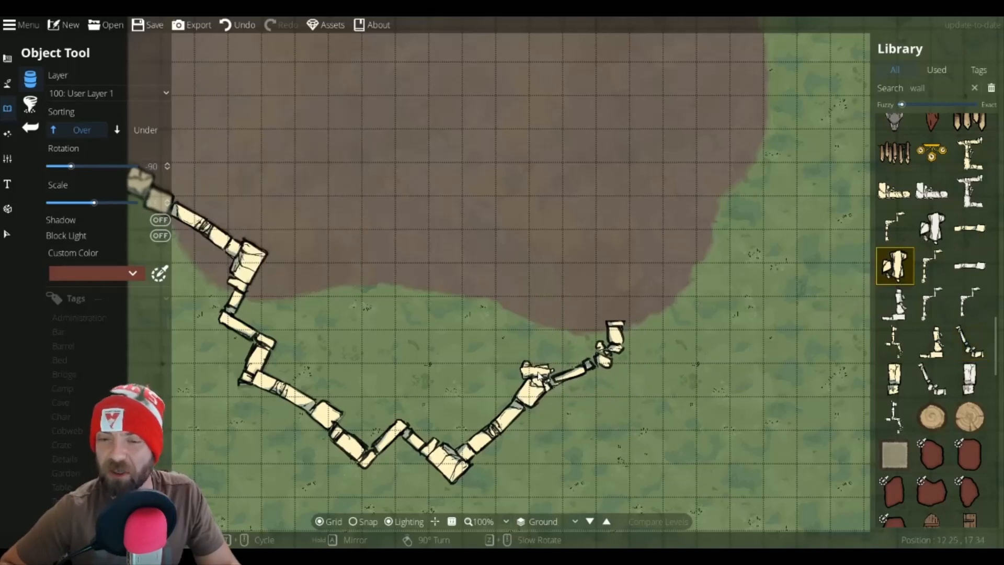
{"action": "scroll", "coordinate": [540, 378], "scroll_direction": "up", "scroll_amount": 1}
{"action": "scroll", "coordinate": [540, 379], "scroll_direction": "up", "scroll_amount": 1}
{"action": "left_click", "coordinate": [540, 379]}
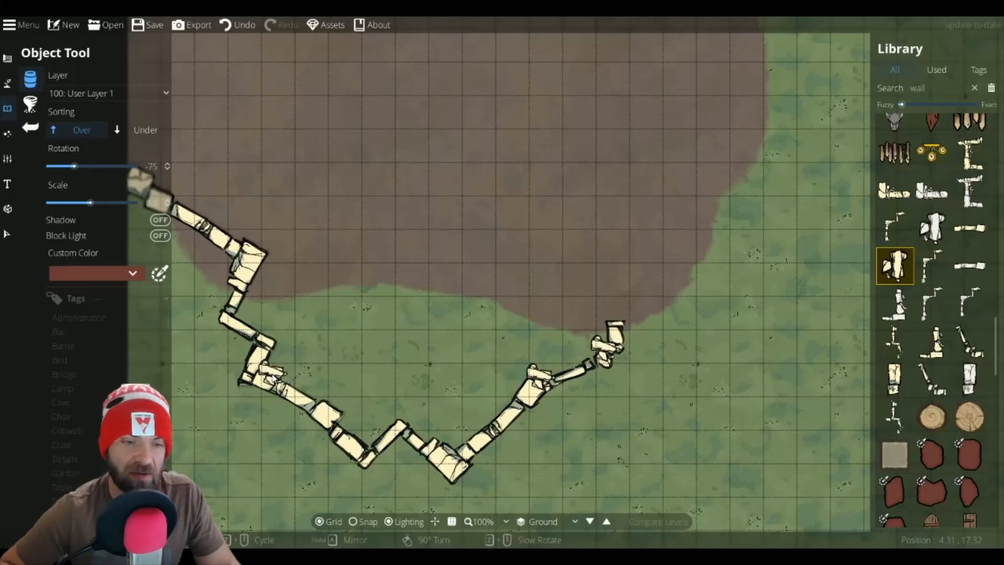
Step: Switch sorting to Under and place wall fragments rotated -30° and -60° at joints along the left wall
{"action": "left_click", "coordinate": [142, 130]}
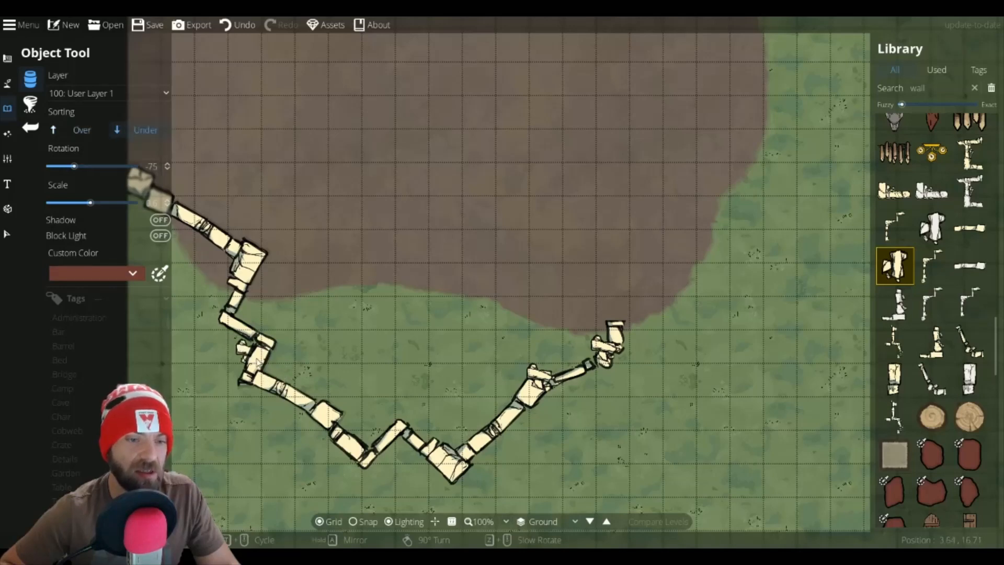
{"action": "scroll", "coordinate": [251, 321], "scroll_direction": "up", "scroll_amount": 3}
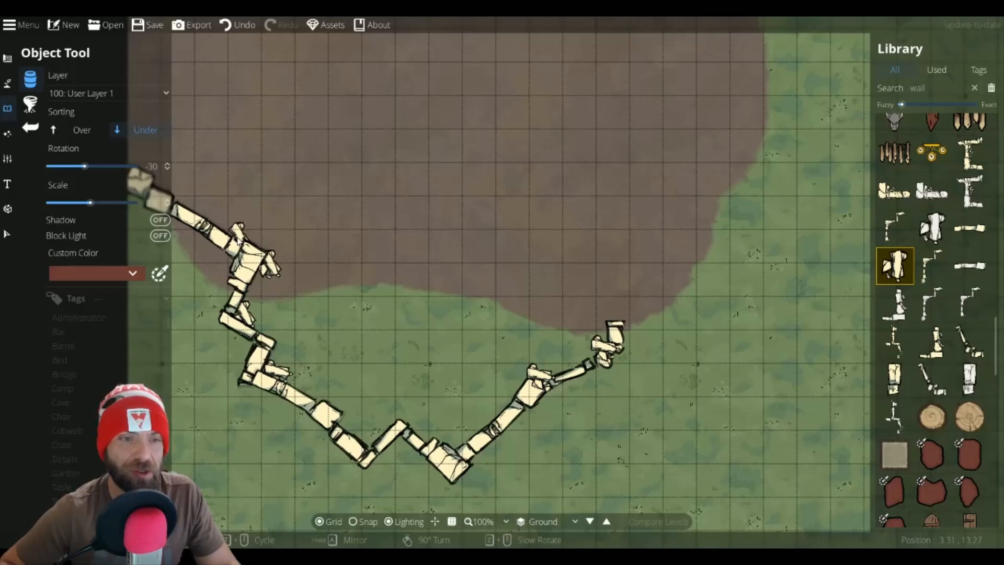
{"action": "scroll", "coordinate": [237, 233], "scroll_direction": "down", "scroll_amount": 2}
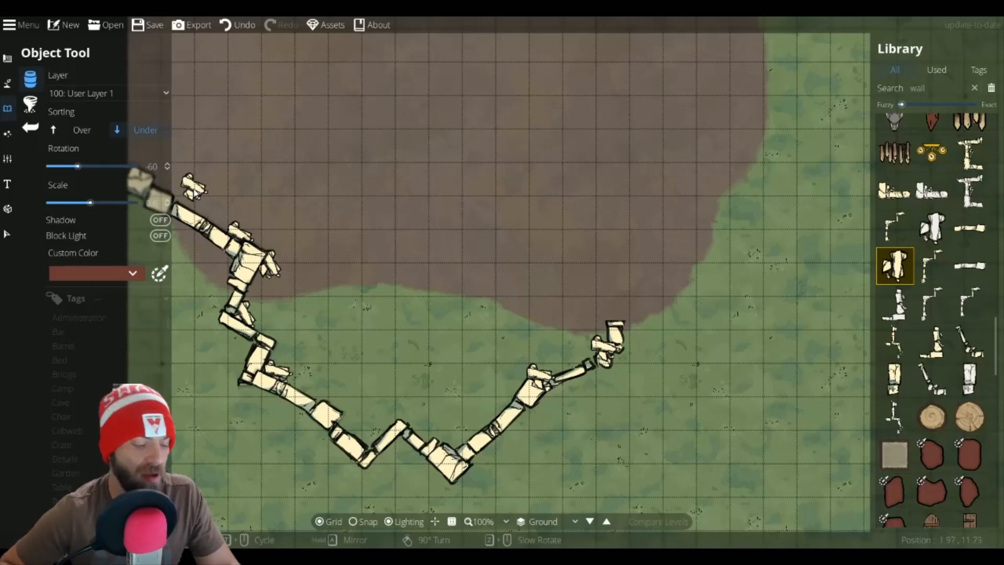
{"action": "left_click", "coordinate": [194, 191]}
{"action": "left_click_drag", "start_coordinate": [194, 191], "coordinate": [238, 209]}
{"action": "left_click", "coordinate": [240, 221]}
{"action": "left_click_drag", "start_coordinate": [509, 349], "coordinate": [240, 289]}
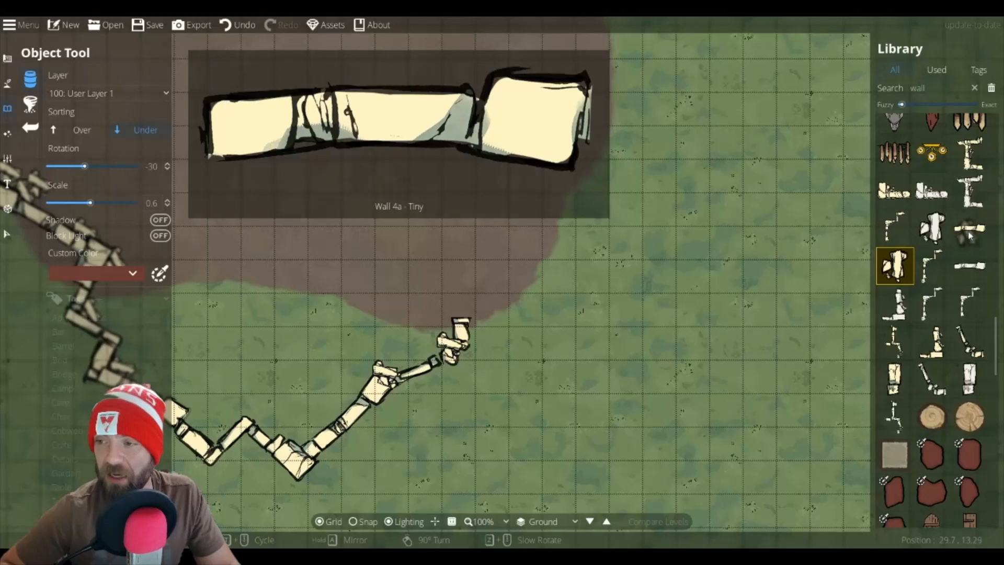
Step: Pick a straight wall piece and place a chain at scale 0.9 down the dirt patch's right edge
{"action": "left_click", "coordinate": [970, 228]}
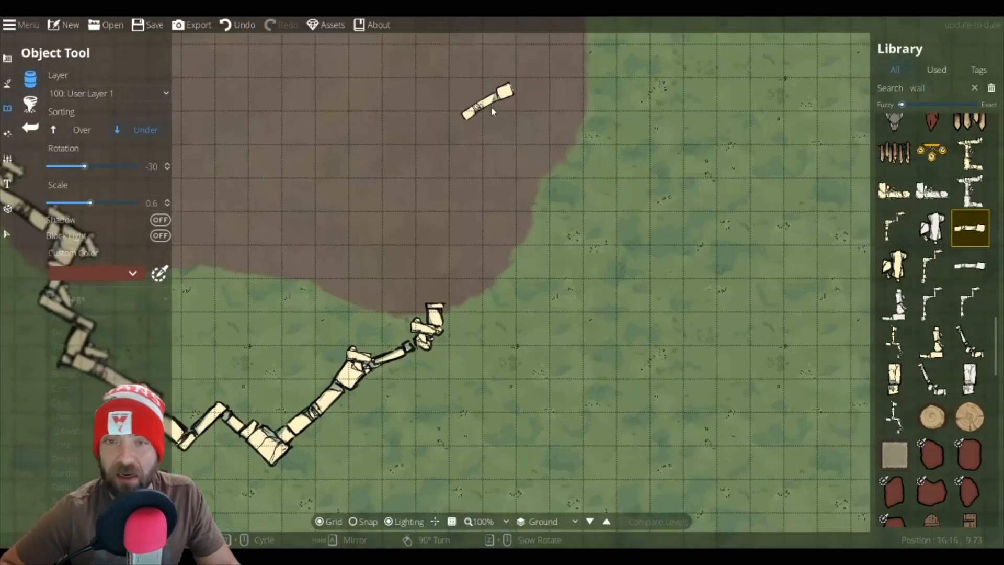
{"action": "left_click_drag", "start_coordinate": [499, 116], "coordinate": [655, 421]}
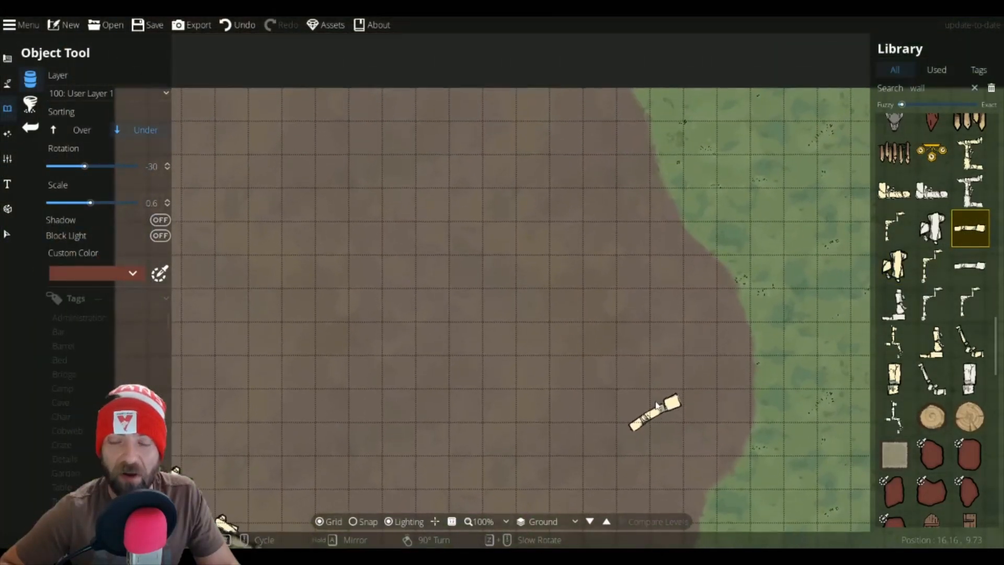
{"action": "scroll", "coordinate": [647, 111], "scroll_direction": "up", "scroll_amount": 2}
{"action": "scroll", "coordinate": [647, 111], "scroll_direction": "up", "scroll_amount": 4}
{"action": "scroll", "coordinate": [646, 118], "scroll_direction": "up", "scroll_amount": 3, "text": "shift"}
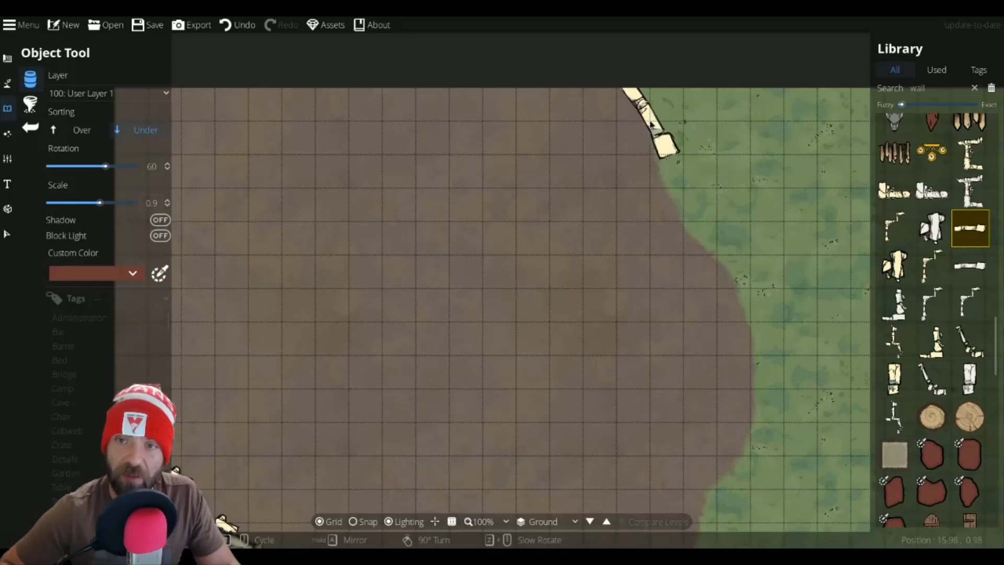
{"action": "left_click", "coordinate": [651, 123]}
{"action": "scroll", "coordinate": [668, 186], "scroll_direction": "up", "scroll_amount": 1}
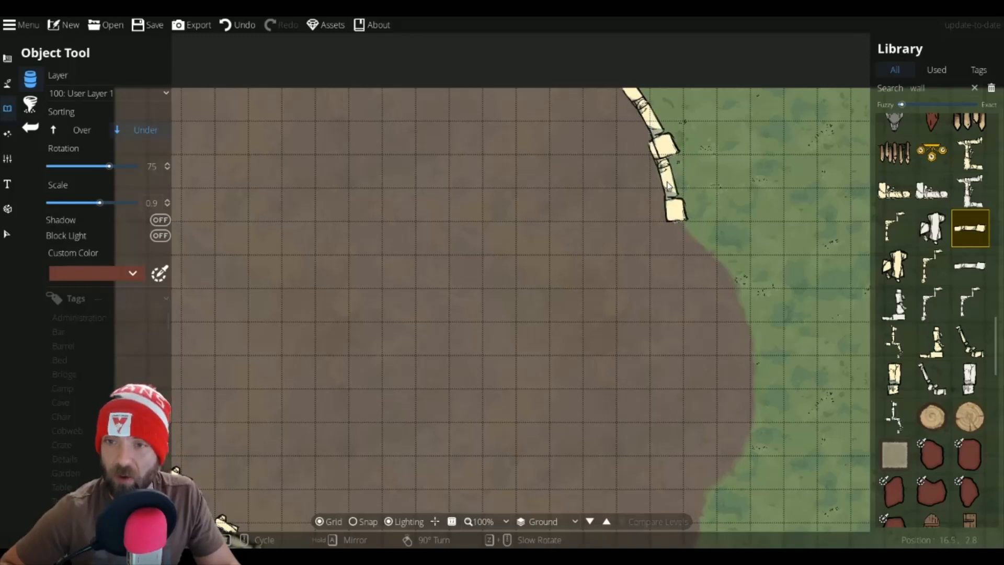
{"action": "scroll", "coordinate": [668, 186], "scroll_direction": "up", "scroll_amount": 11}
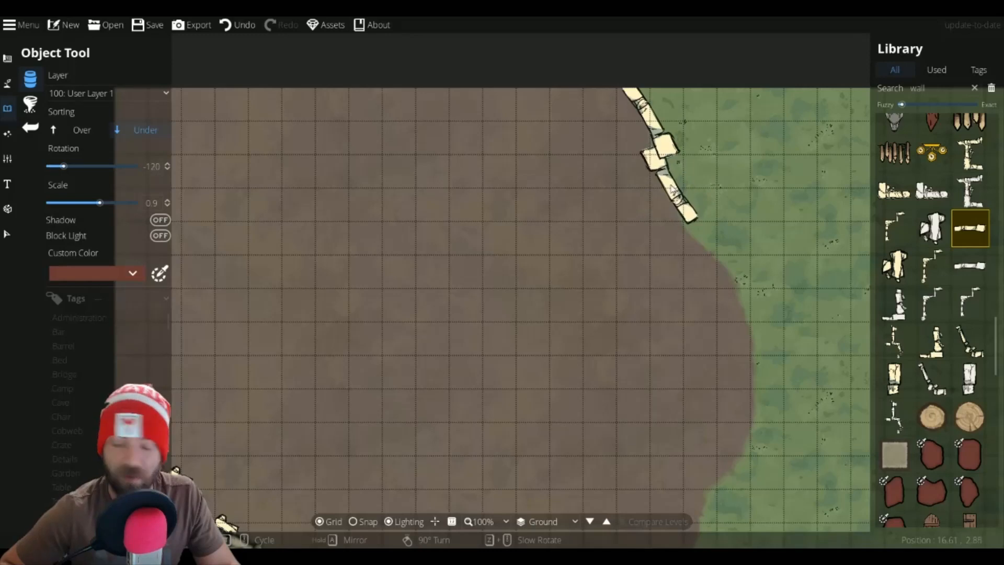
{"action": "scroll", "coordinate": [676, 198], "scroll_direction": "up", "scroll_amount": 1}
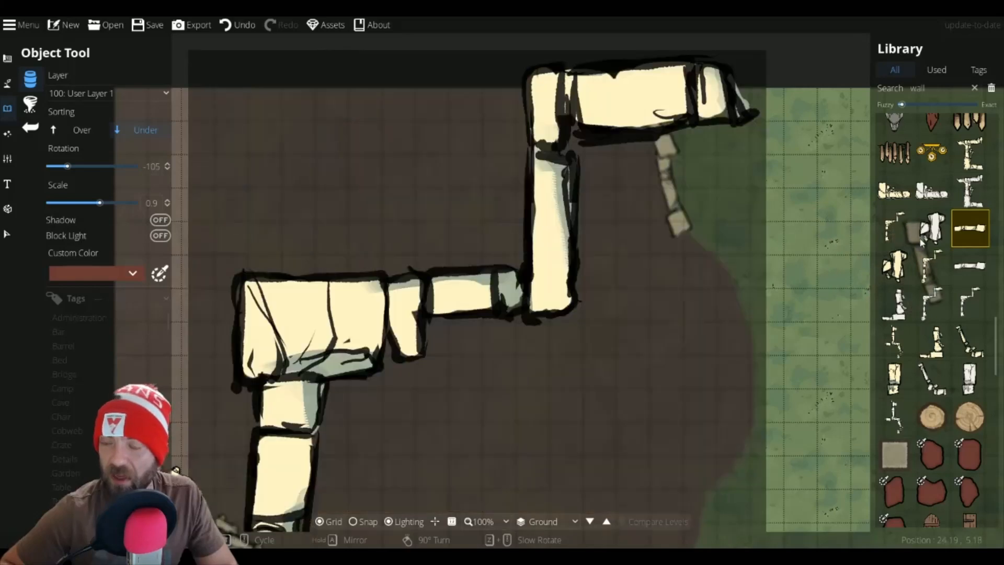
Step: Pick the corner wall piece and place pieces rotated 150° continuing the right-hand wall downward
{"action": "left_click", "coordinate": [895, 228]}
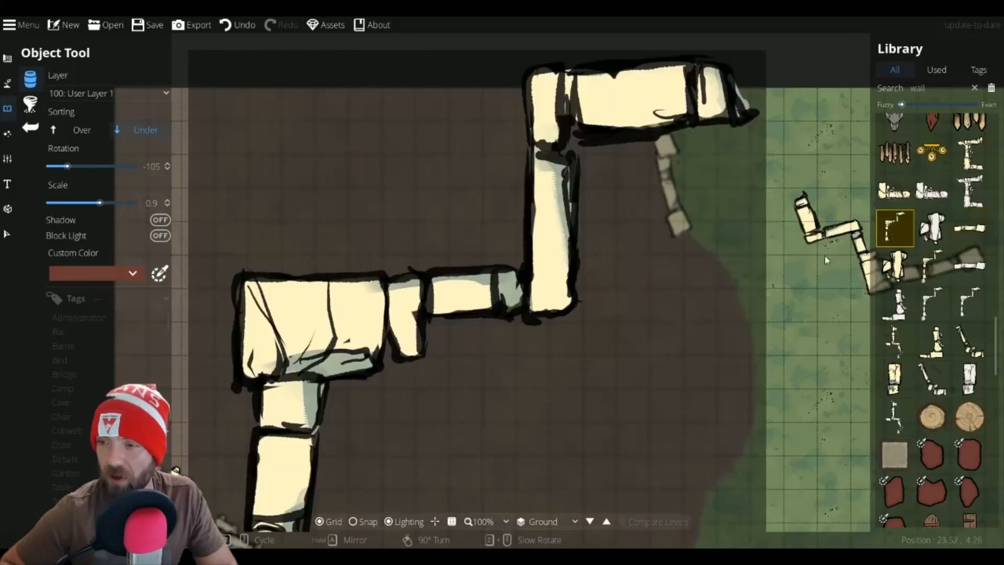
{"action": "scroll", "coordinate": [755, 255], "scroll_direction": "down", "scroll_amount": 5}
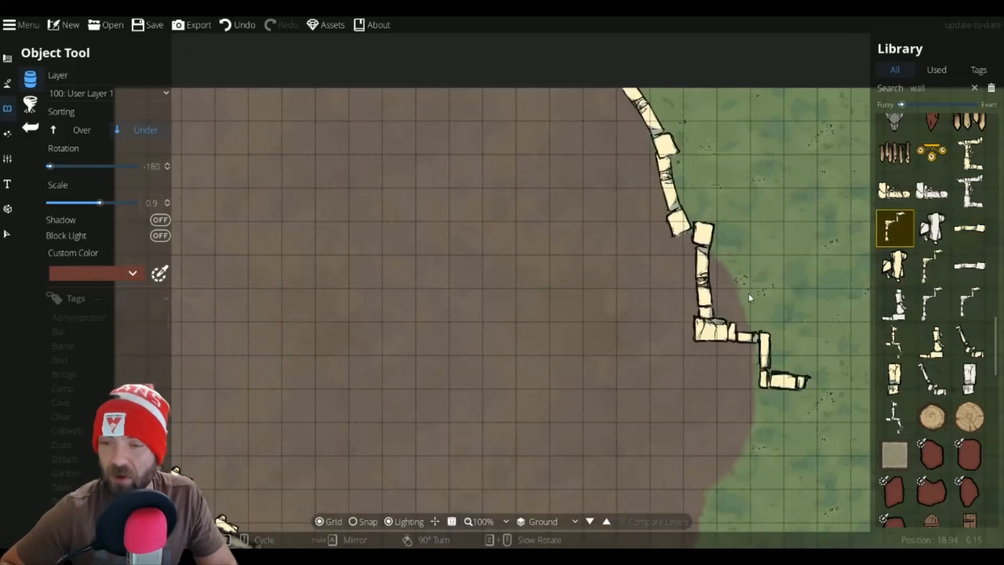
{"action": "scroll", "coordinate": [747, 290], "scroll_direction": "up", "scroll_amount": 20}
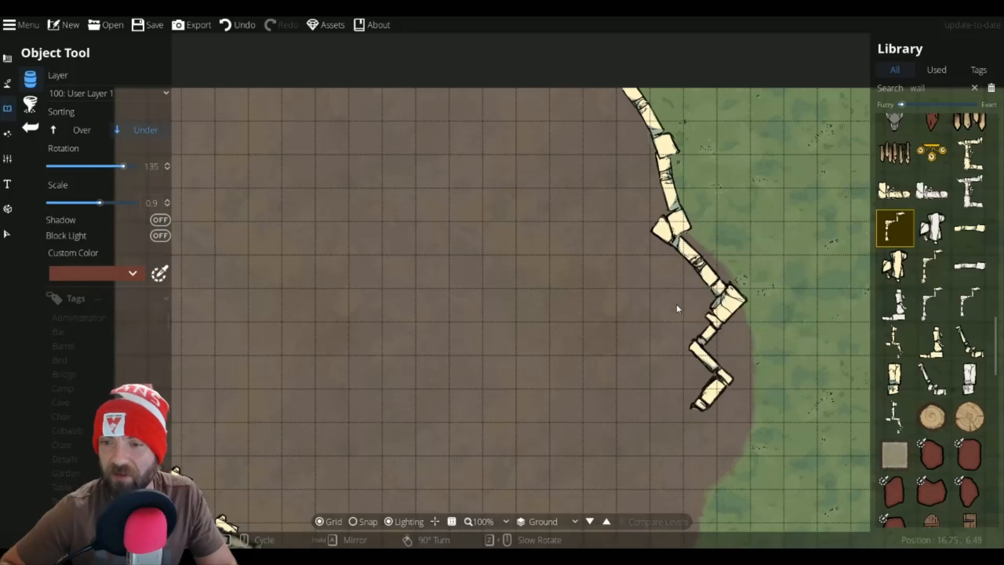
{"action": "scroll", "coordinate": [686, 314], "scroll_direction": "up", "scroll_amount": 1}
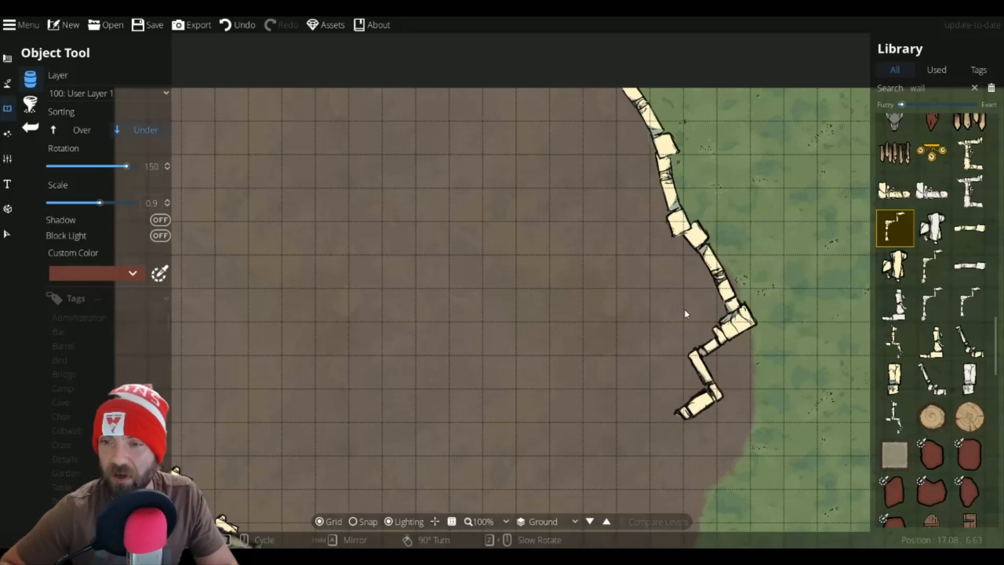
{"action": "left_click", "coordinate": [680, 309]}
{"action": "left_click", "coordinate": [658, 408]}
{"action": "key", "text": "Down"}
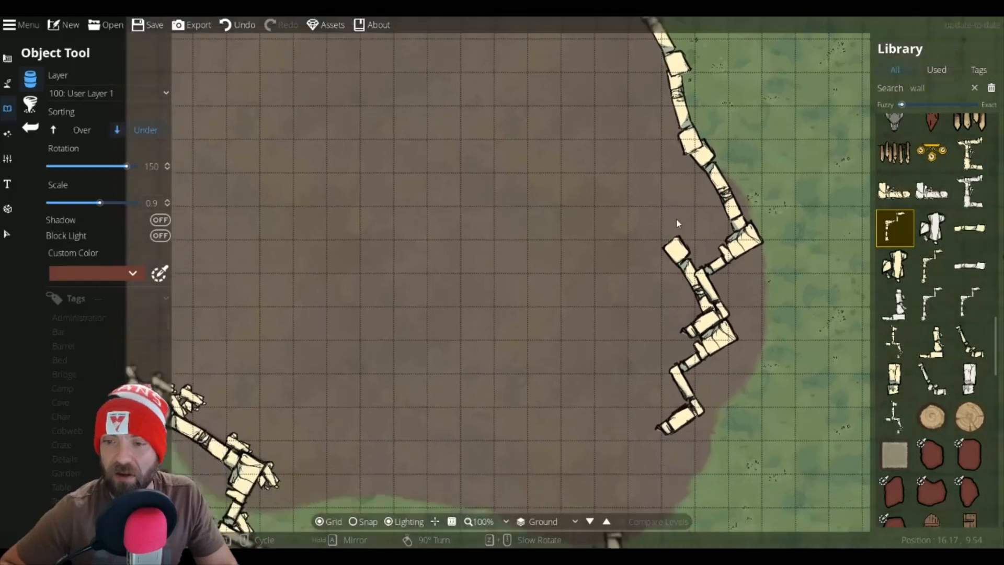
{"action": "key", "text": "Down"}
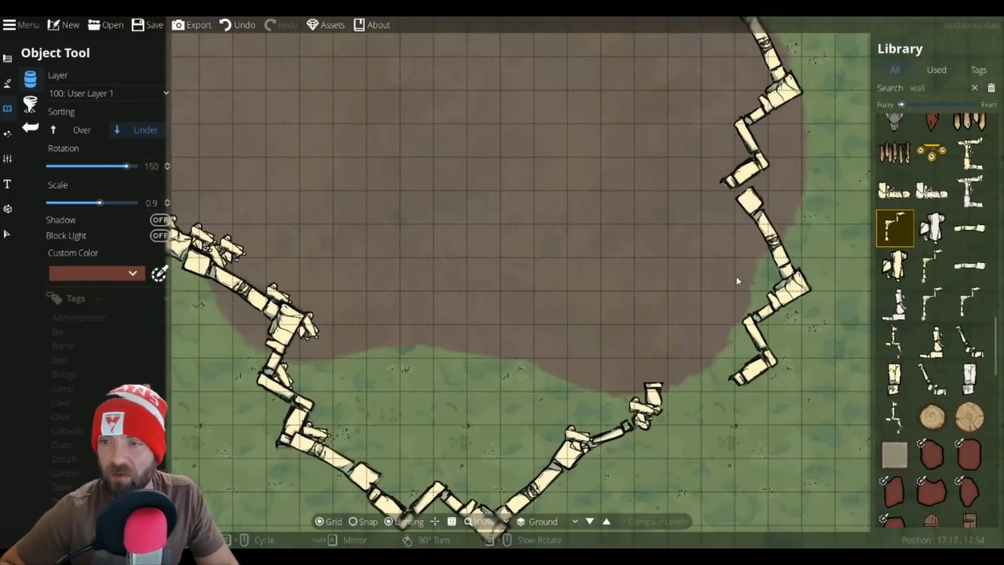
Step: Pick a straight wall piece and place it at scale 0.5 rotated -150° at the lower end of the right-hand wall
{"action": "left_click", "coordinate": [932, 341]}
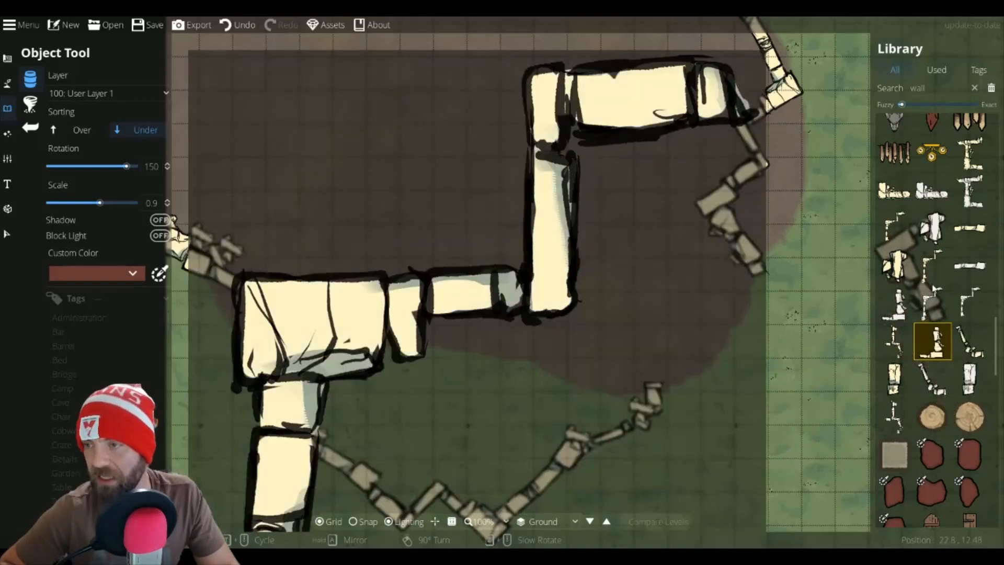
{"action": "scroll", "coordinate": [907, 422], "scroll_direction": "down", "scroll_amount": 5}
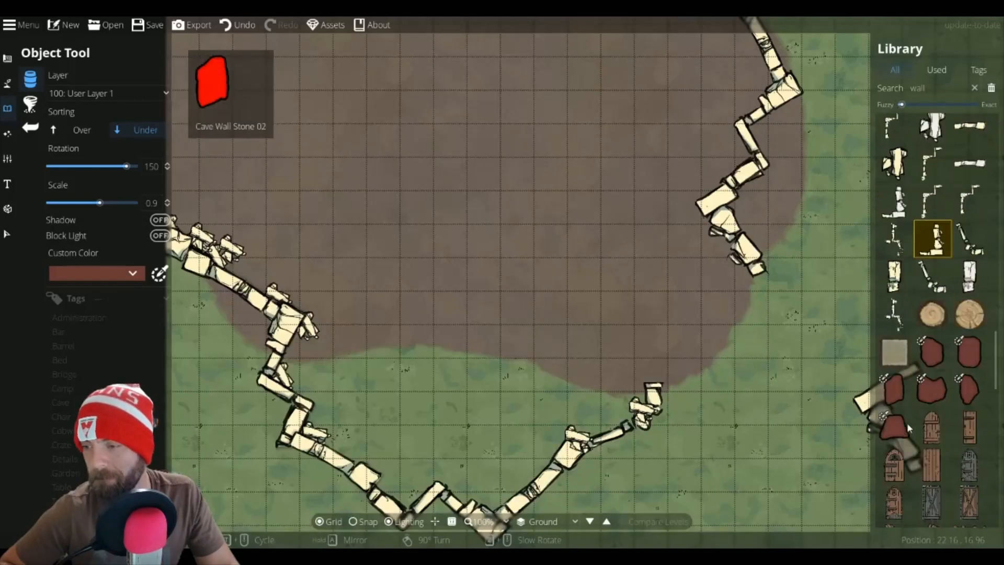
{"action": "scroll", "coordinate": [910, 366], "scroll_direction": "up", "scroll_amount": 5}
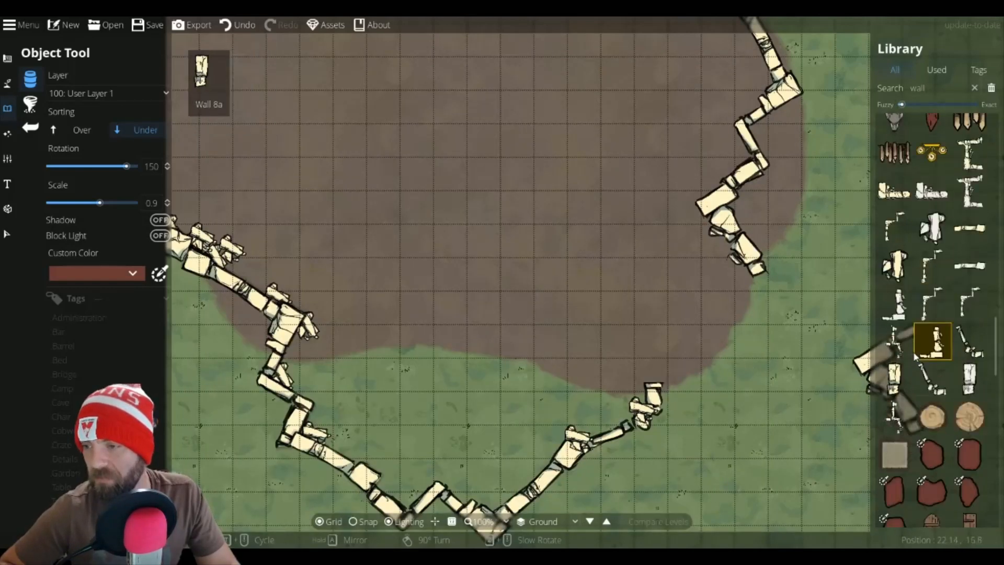
{"action": "left_click", "coordinate": [894, 378]}
{"action": "scroll", "coordinate": [747, 292], "scroll_direction": "up", "scroll_amount": 1}
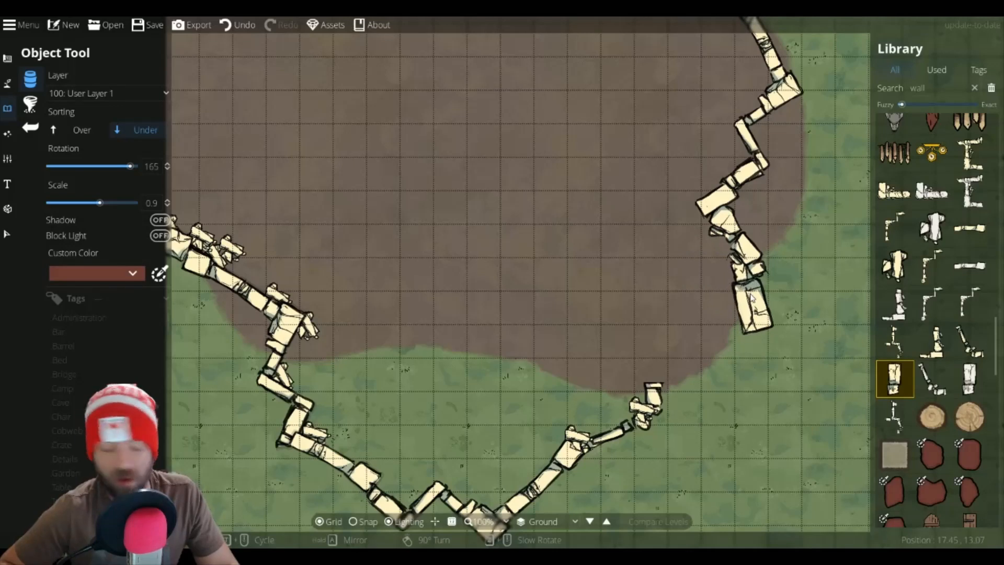
{"action": "scroll", "coordinate": [749, 297], "scroll_direction": "down", "scroll_amount": 4}
{"action": "scroll", "coordinate": [749, 297], "scroll_direction": "up", "scroll_amount": 1}
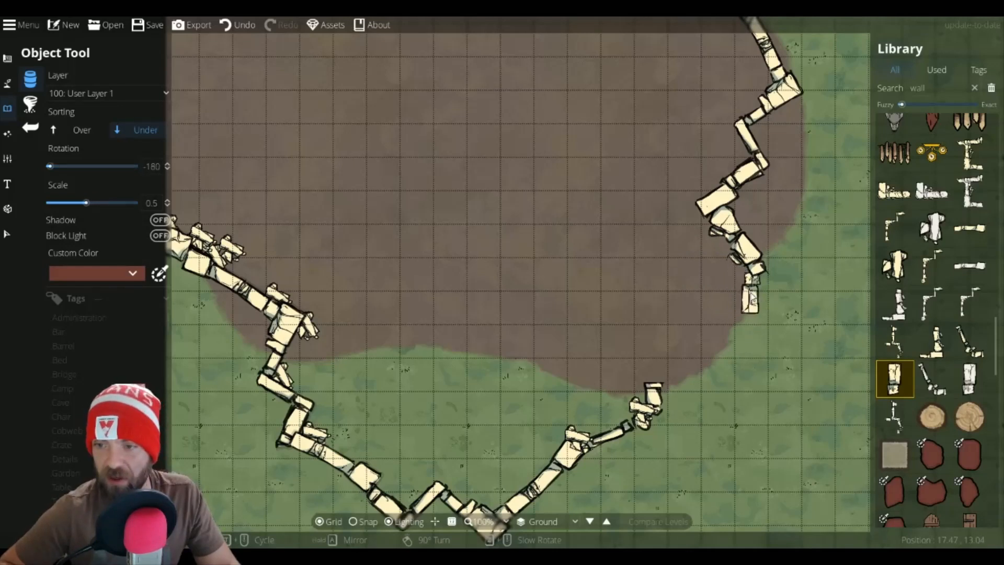
{"action": "scroll", "coordinate": [748, 297], "scroll_direction": "up", "scroll_amount": 2}
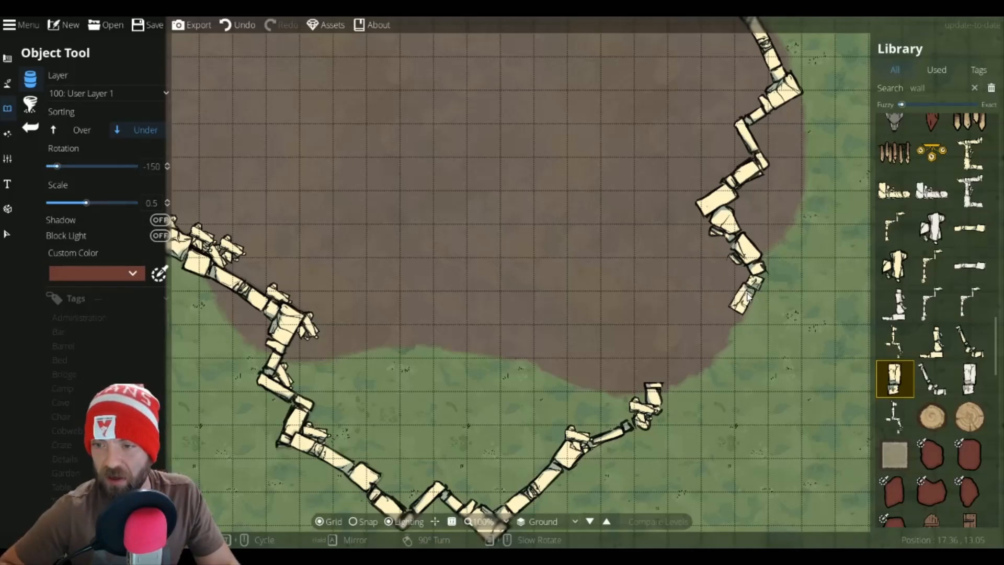
{"action": "left_click", "coordinate": [747, 296]}
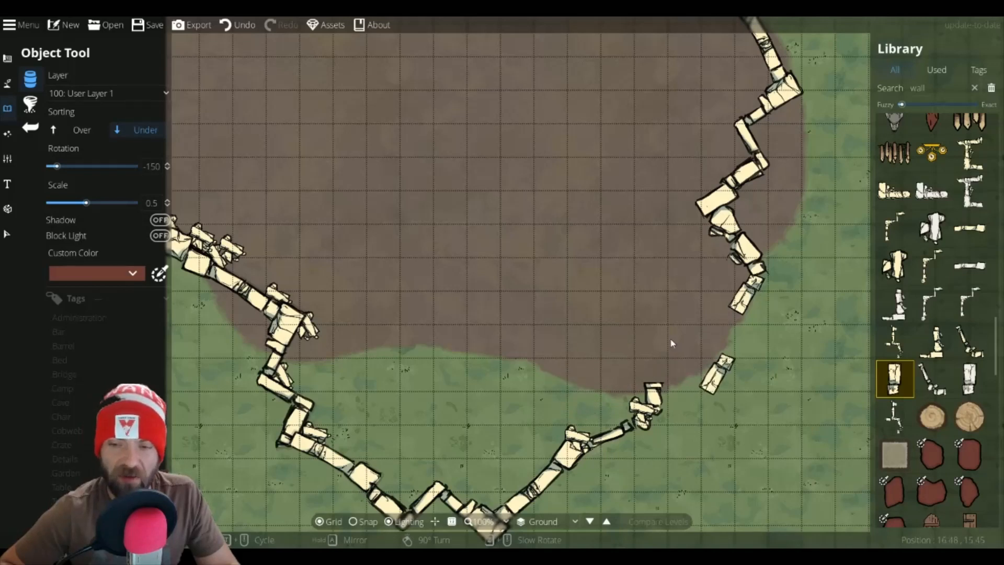
Step: Switch to the Terrain Brush and paint dirt at brush size 4 to fill the area inside the lower wall
{"action": "left_click", "coordinate": [8, 83]}
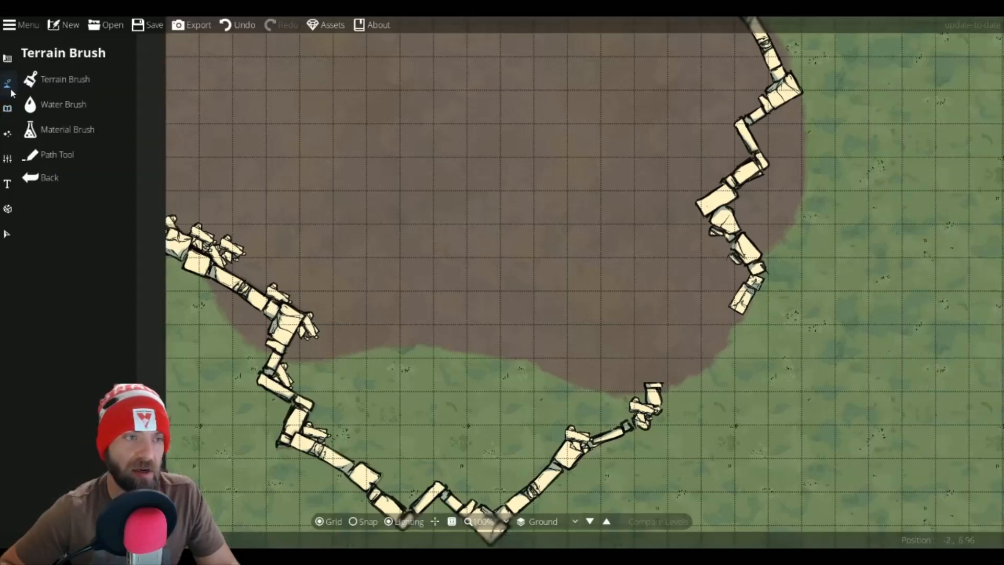
{"action": "left_click", "coordinate": [46, 89]}
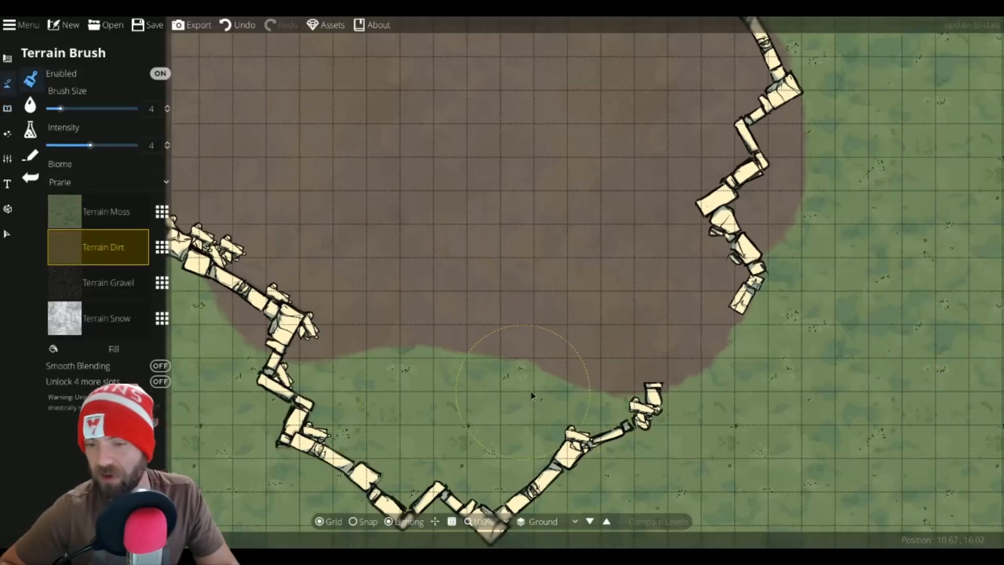
{"action": "mouse_move", "coordinate": [527, 377]}
{"action": "left_mouse_down"}
{"action": "mouse_move", "coordinate": [497, 431]}
{"action": "mouse_move", "coordinate": [463, 422]}
{"action": "mouse_move", "coordinate": [458, 384]}
{"action": "mouse_move", "coordinate": [409, 399]}
{"action": "mouse_move", "coordinate": [386, 381]}
{"action": "mouse_move", "coordinate": [367, 385]}
{"action": "mouse_move", "coordinate": [380, 419]}
{"action": "mouse_move", "coordinate": [357, 428]}
{"action": "mouse_move", "coordinate": [326, 374]}
{"action": "mouse_move", "coordinate": [431, 443]}
{"action": "mouse_move", "coordinate": [415, 450]}
{"action": "mouse_move", "coordinate": [412, 468]}
{"action": "mouse_move", "coordinate": [439, 469]}
{"action": "left_mouse_up"}
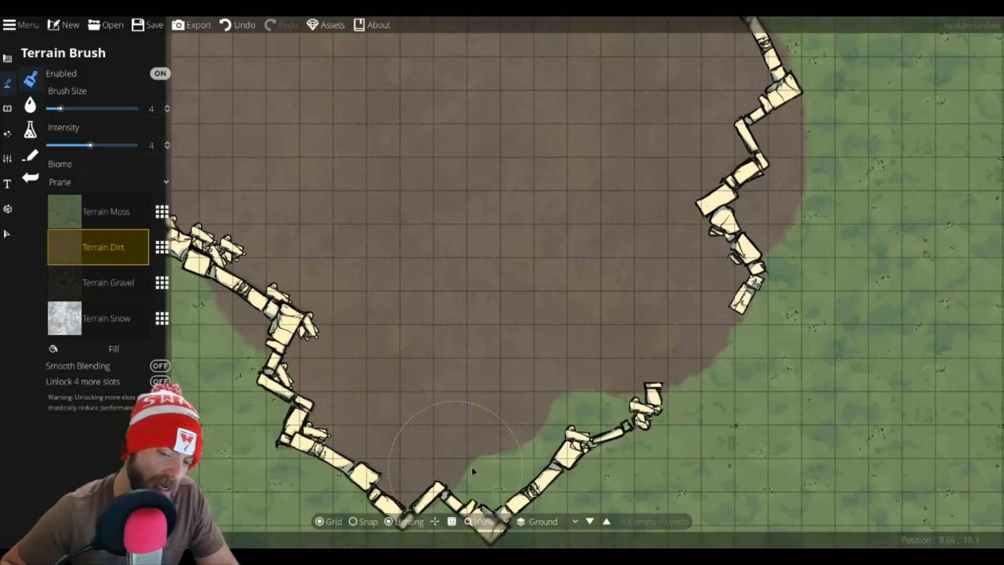
Step: Reduce the brush size to 2 and paint dirt along the inside of the lower-right wall
{"action": "scroll", "coordinate": [513, 463], "scroll_direction": "down", "scroll_amount": 2}
{"action": "scroll", "coordinate": [498, 474], "scroll_direction": "down", "scroll_amount": 1}
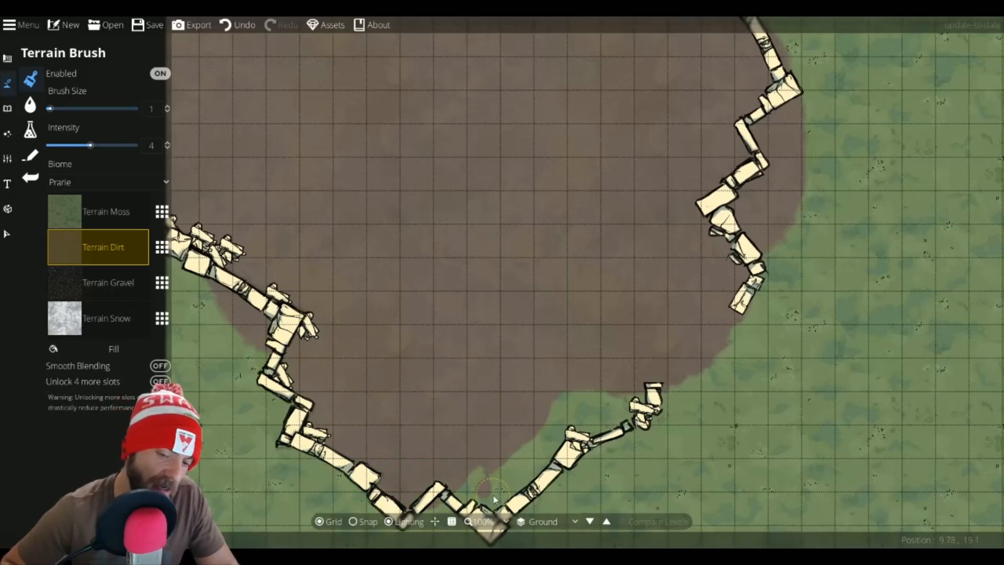
{"action": "mouse_move", "coordinate": [495, 498]}
{"action": "left_mouse_down"}
{"action": "mouse_move", "coordinate": [475, 495]}
{"action": "mouse_move", "coordinate": [504, 490]}
{"action": "mouse_move", "coordinate": [560, 434]}
{"action": "left_mouse_up"}
{"action": "mouse_move", "coordinate": [522, 477]}
{"action": "left_mouse_down"}
{"action": "mouse_move", "coordinate": [601, 412]}
{"action": "mouse_move", "coordinate": [615, 410]}
{"action": "mouse_move", "coordinate": [596, 426]}
{"action": "mouse_move", "coordinate": [626, 422]}
{"action": "left_mouse_up"}
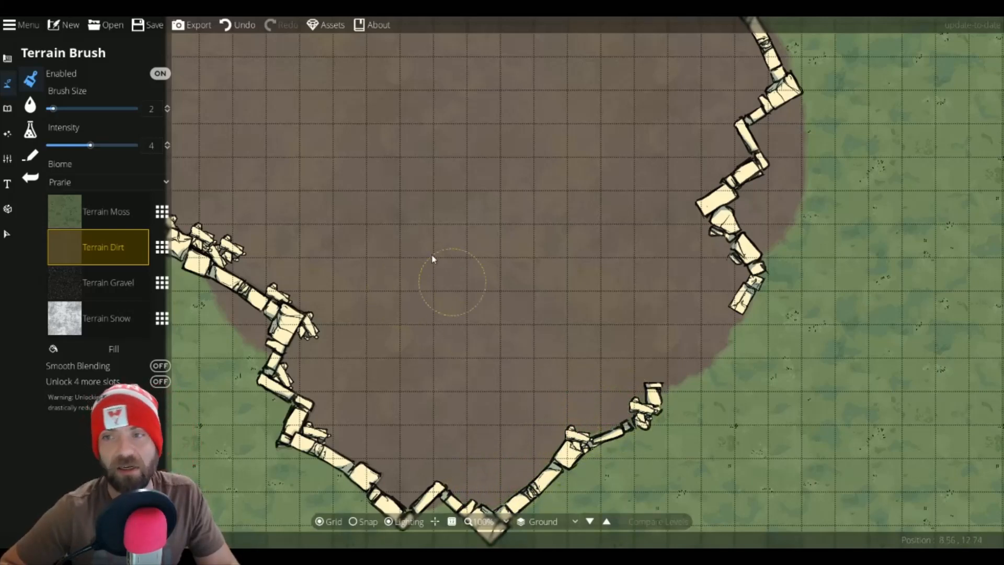
Step: Select Terrain Moss and paint grass over the dirt outside the upper right-hand wall
{"action": "left_click", "coordinate": [70, 213]}
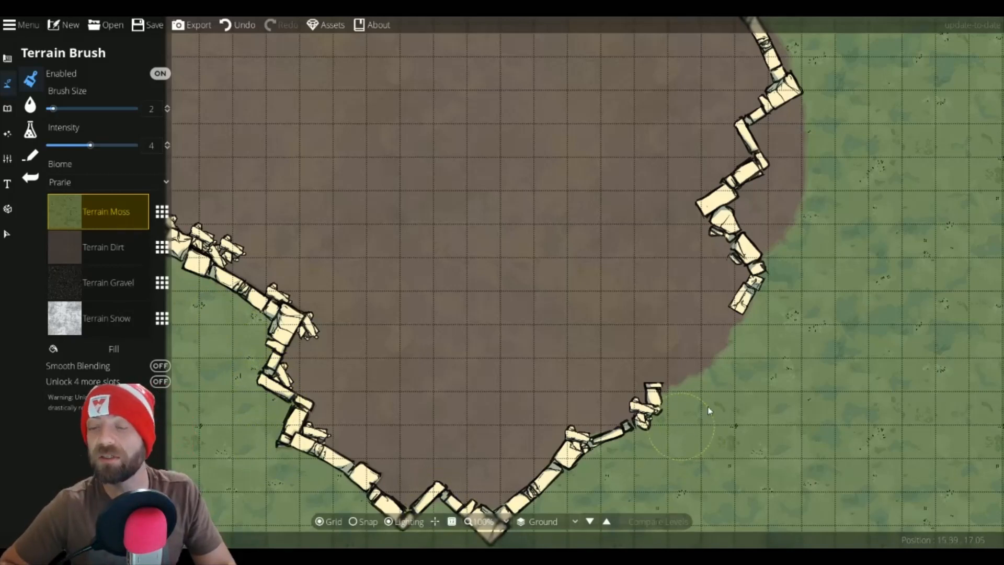
{"action": "left_click_drag", "start_coordinate": [784, 249], "coordinate": [803, 179]}
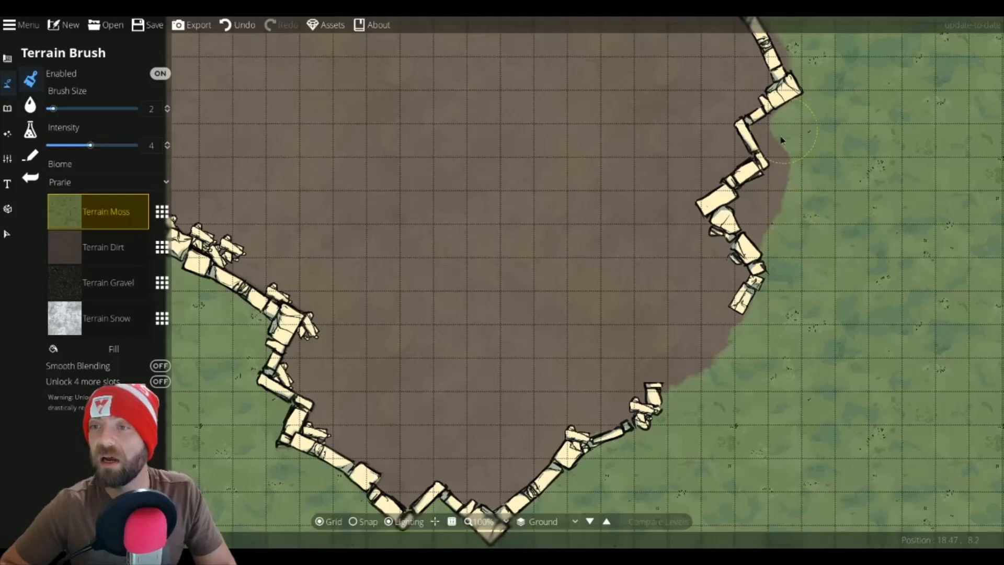
{"action": "mouse_move", "coordinate": [786, 201]}
{"action": "left_mouse_down"}
{"action": "mouse_move", "coordinate": [743, 219]}
{"action": "mouse_move", "coordinate": [747, 195]}
{"action": "mouse_move", "coordinate": [757, 238]}
{"action": "left_mouse_up"}
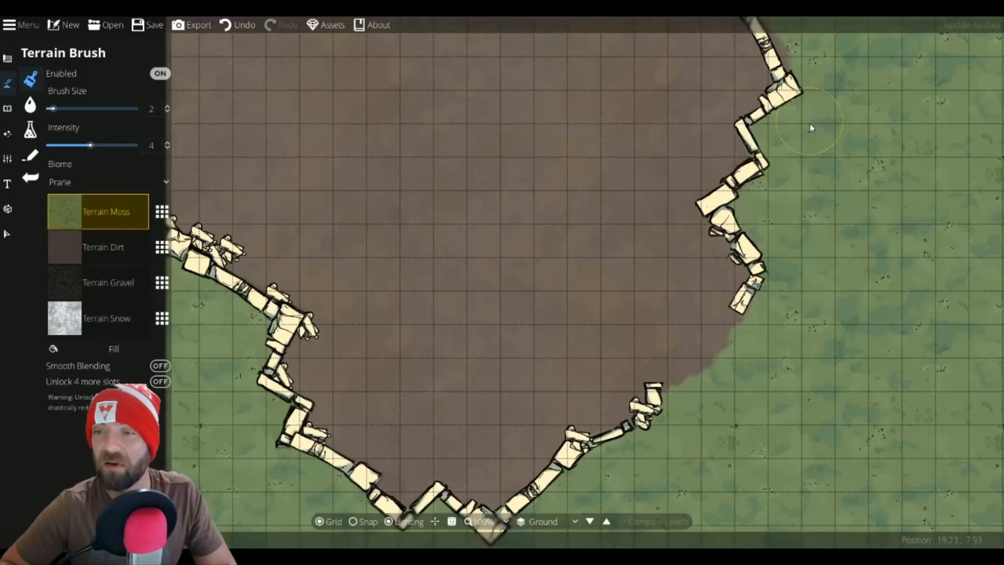
{"action": "left_click_drag", "start_coordinate": [810, 125], "coordinate": [810, 265]}
{"action": "mouse_move", "coordinate": [756, 121]}
{"action": "left_mouse_down"}
{"action": "mouse_move", "coordinate": [773, 159]}
{"action": "mouse_move", "coordinate": [818, 183]}
{"action": "mouse_move", "coordinate": [740, 113]}
{"action": "mouse_move", "coordinate": [758, 166]}
{"action": "mouse_move", "coordinate": [791, 157]}
{"action": "left_mouse_up"}
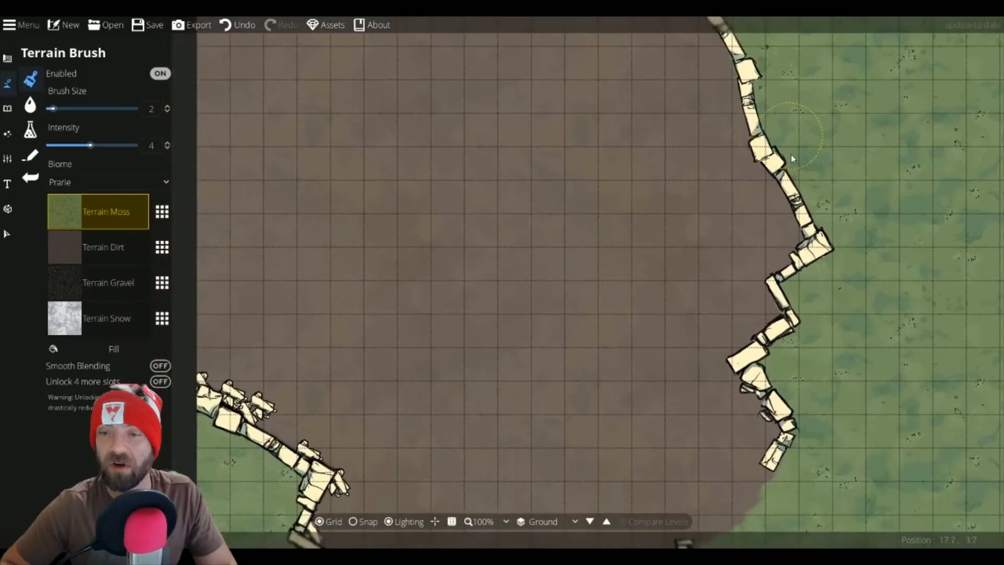
Step: Select Terrain Dirt and paint a small dirt trail leading out from the lower-right wall gap
{"action": "mouse_move", "coordinate": [754, 398]}
{"action": "left_mouse_down"}
{"action": "mouse_move", "coordinate": [610, 242]}
{"action": "mouse_move", "coordinate": [604, 252]}
{"action": "left_mouse_up"}
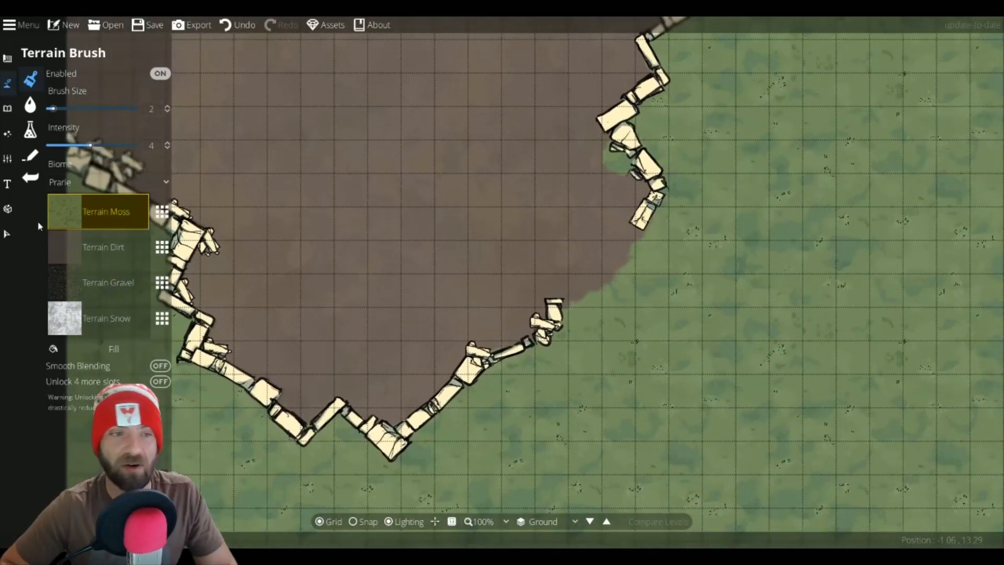
{"action": "left_click", "coordinate": [102, 247]}
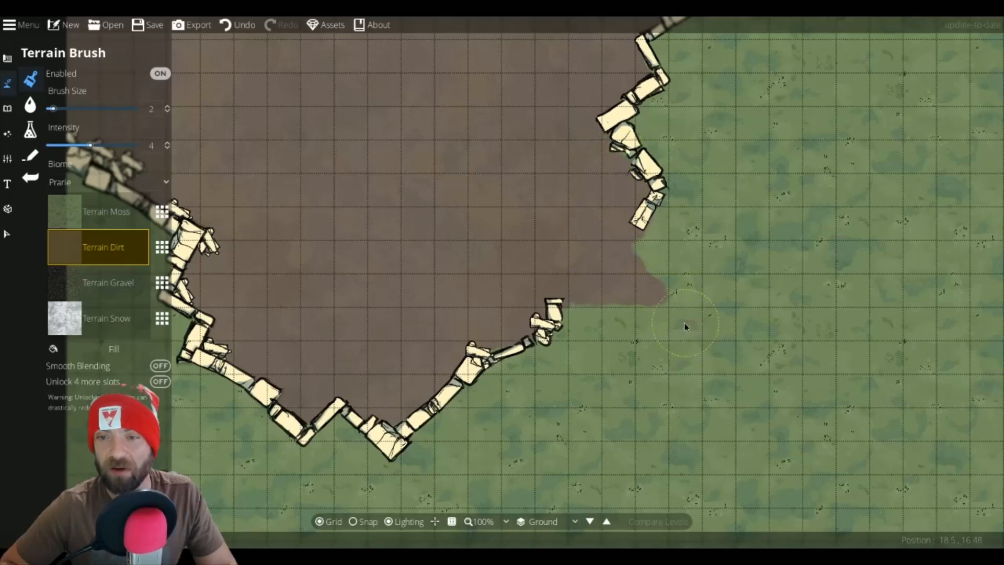
{"action": "left_click", "coordinate": [648, 368]}
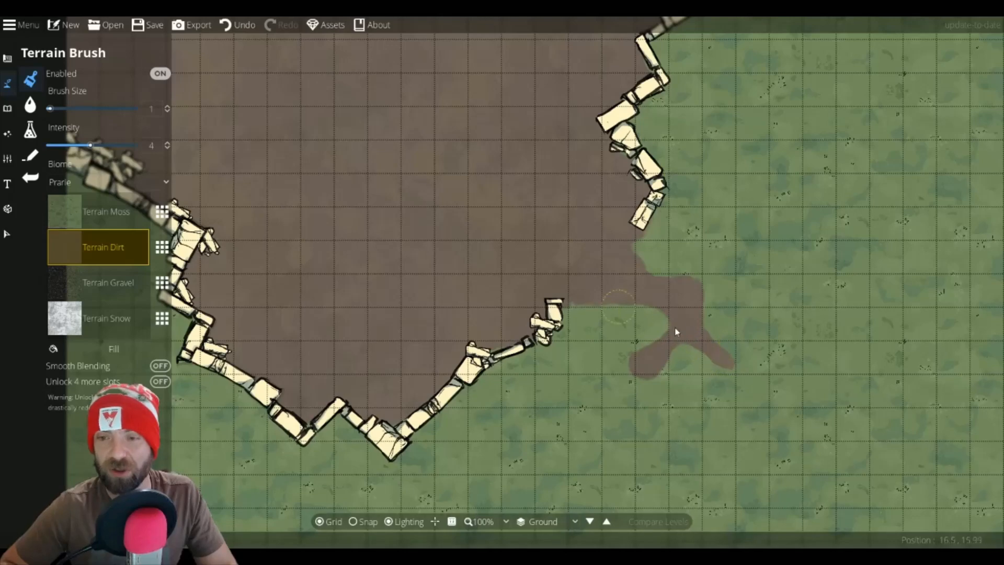
{"action": "left_click_drag", "start_coordinate": [675, 332], "coordinate": [699, 256]}
Step: Return to the Object Tool, pick Wall 4a - Tiny and place it rotated -60° at scale 0.7 inside the dirt area off the left wall
{"action": "left_click_drag", "start_coordinate": [510, 151], "coordinate": [576, 371]}
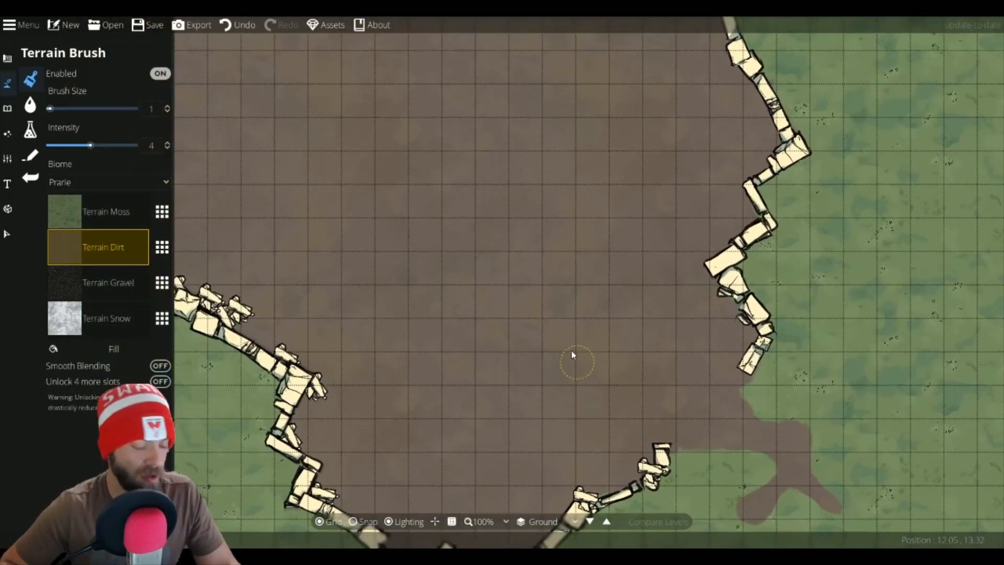
{"action": "scroll", "coordinate": [572, 355], "scroll_direction": "down", "scroll_amount": 2}
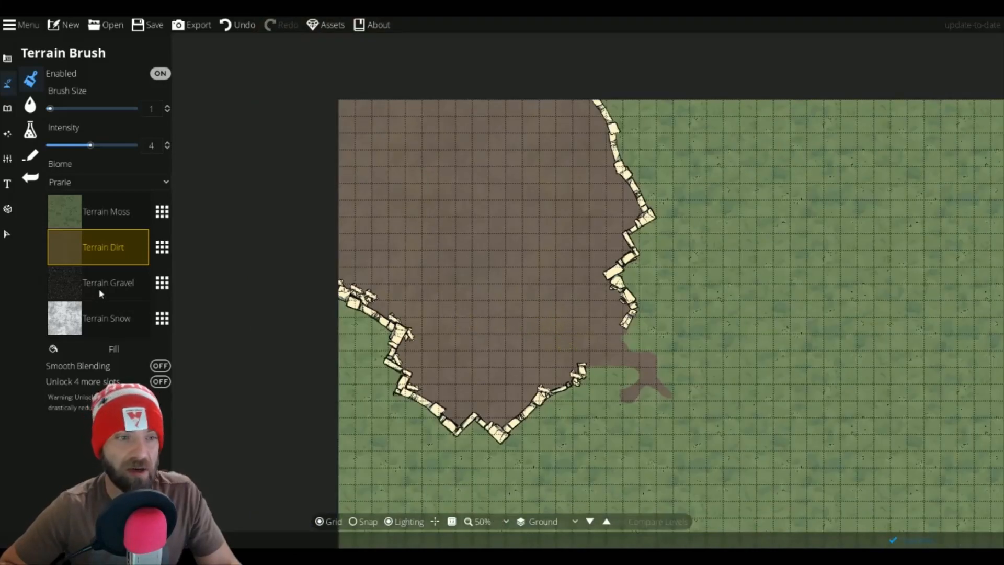
{"action": "left_click", "coordinate": [7, 108]}
{"action": "left_click", "coordinate": [52, 79]}
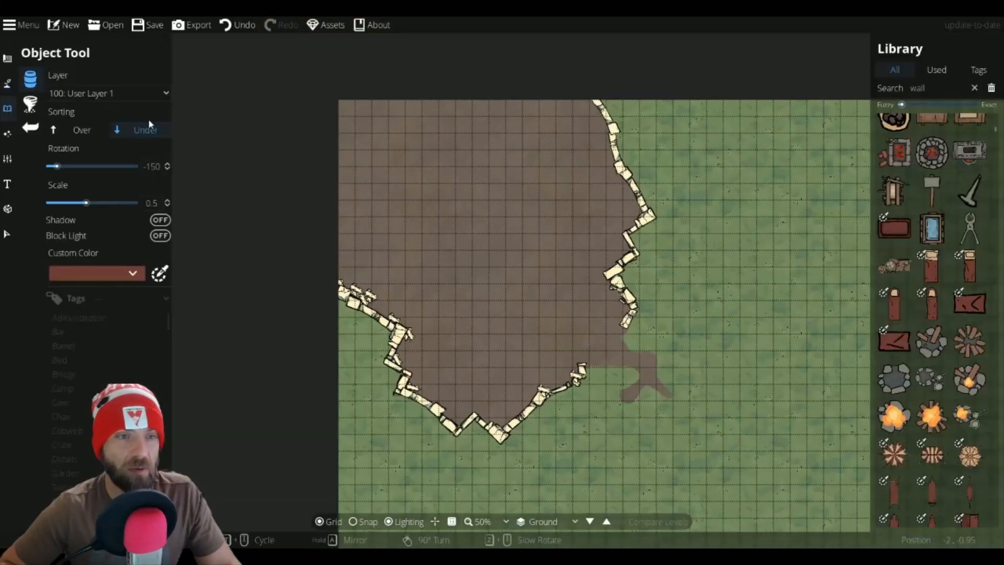
{"action": "left_click", "coordinate": [925, 89]}
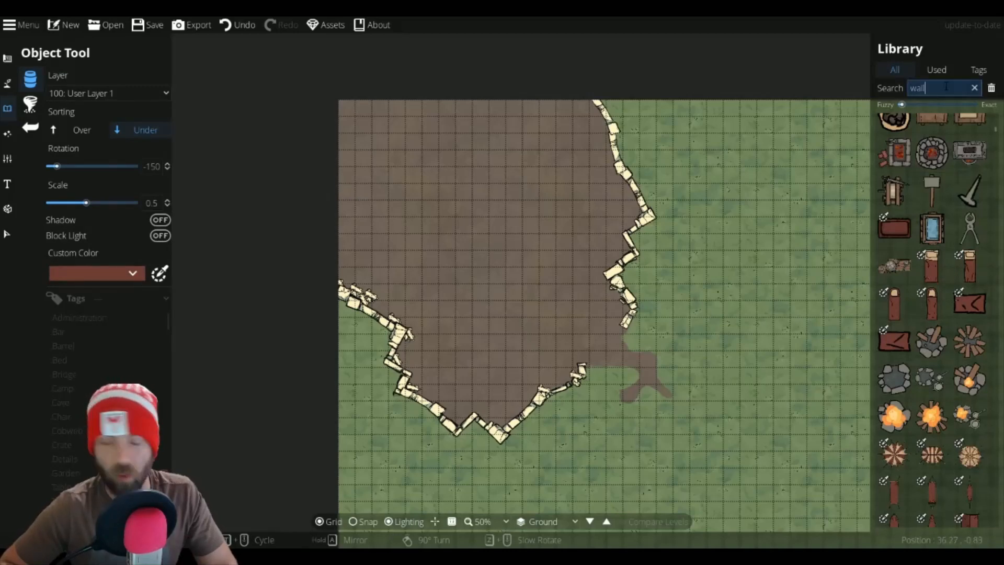
{"action": "left_click", "coordinate": [970, 228]}
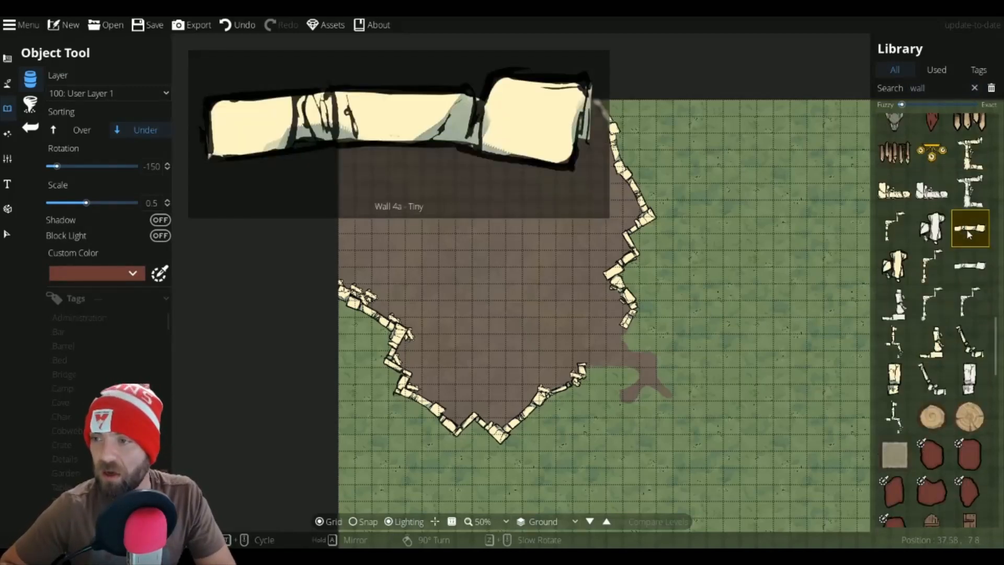
{"action": "scroll", "coordinate": [400, 316], "scroll_direction": "down", "scroll_amount": 1}
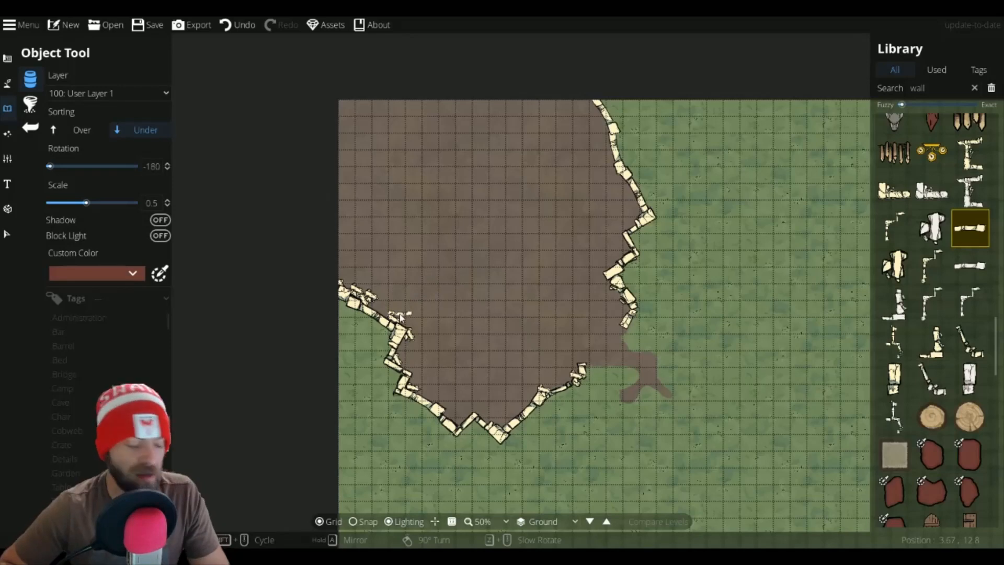
{"action": "scroll", "coordinate": [417, 308], "scroll_direction": "up", "scroll_amount": 2}
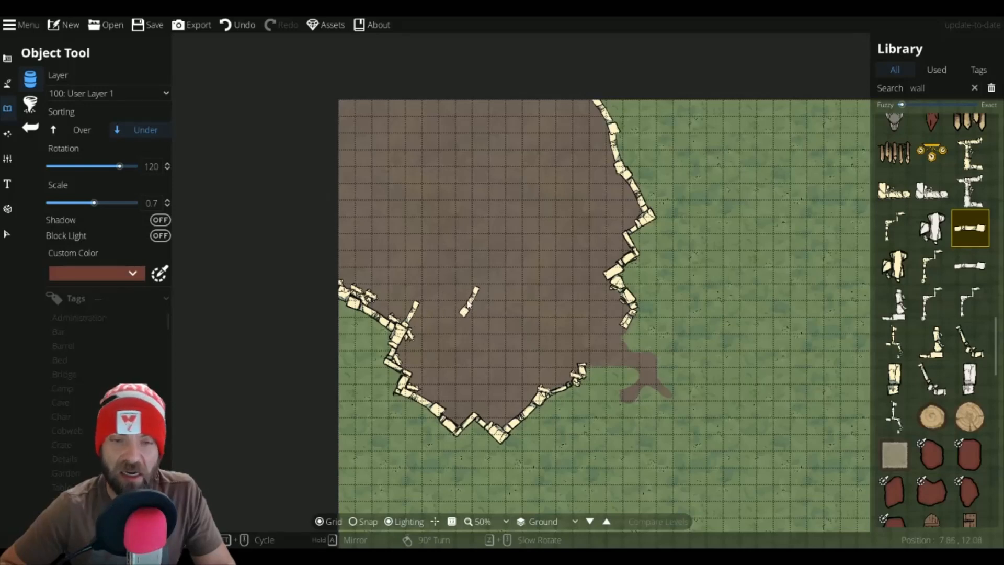
{"action": "scroll", "coordinate": [429, 291], "scroll_direction": "up", "scroll_amount": 7}
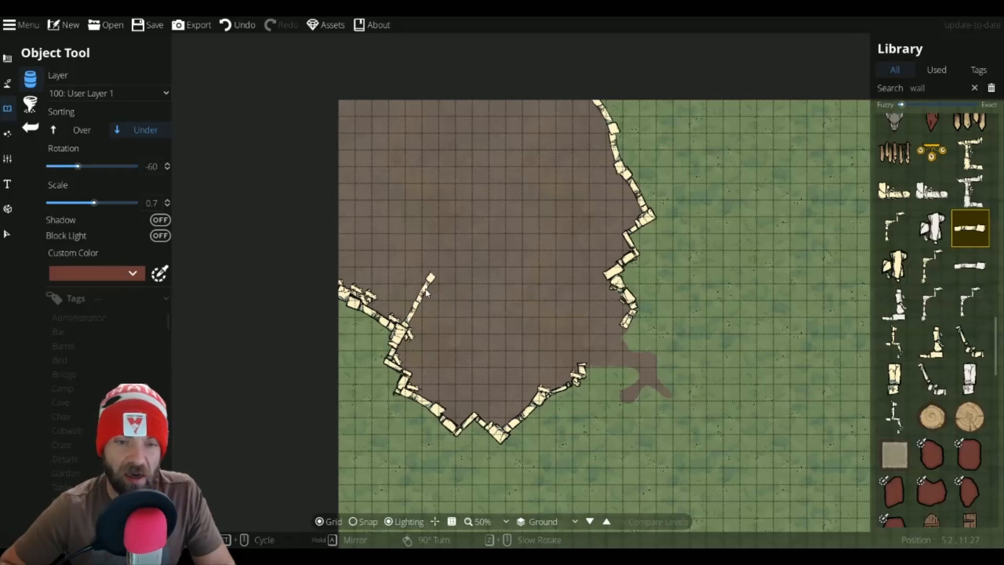
{"action": "left_click", "coordinate": [422, 293]}
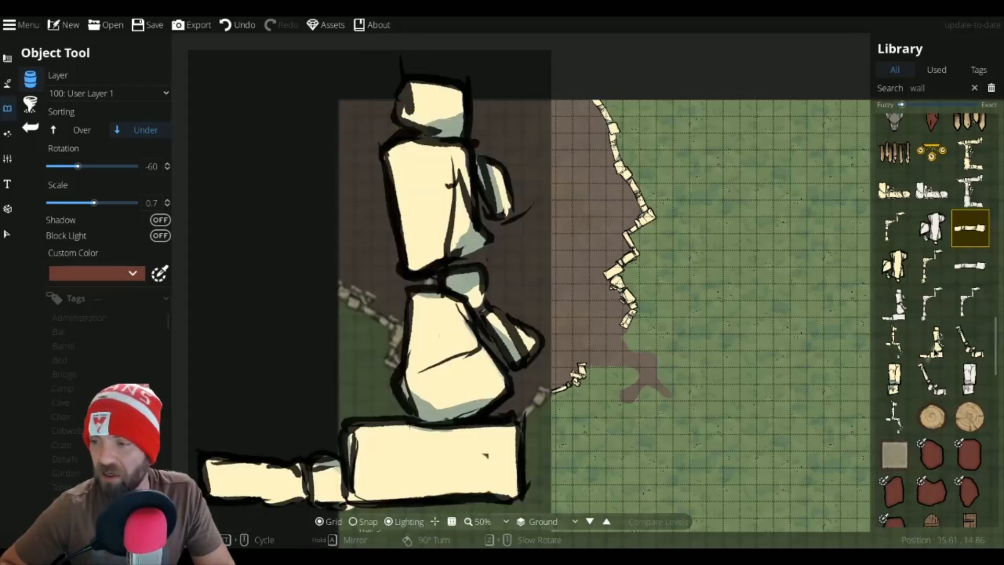
Step: Add corner and broken wall pieces continuing the inner wall downward, rotated -120° and then -45° at scale 0.4
{"action": "left_click", "coordinate": [932, 341]}
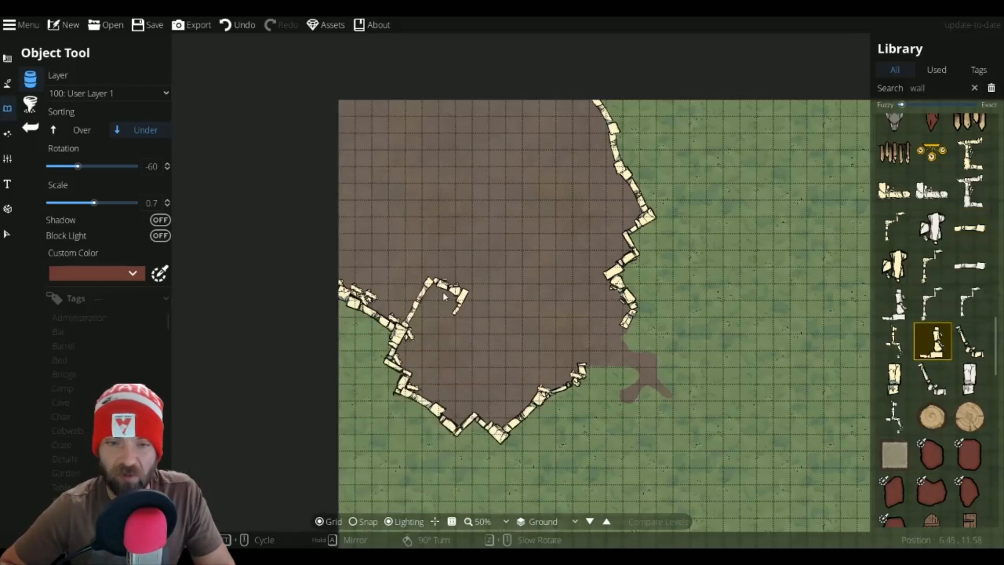
{"action": "left_click", "coordinate": [444, 300]}
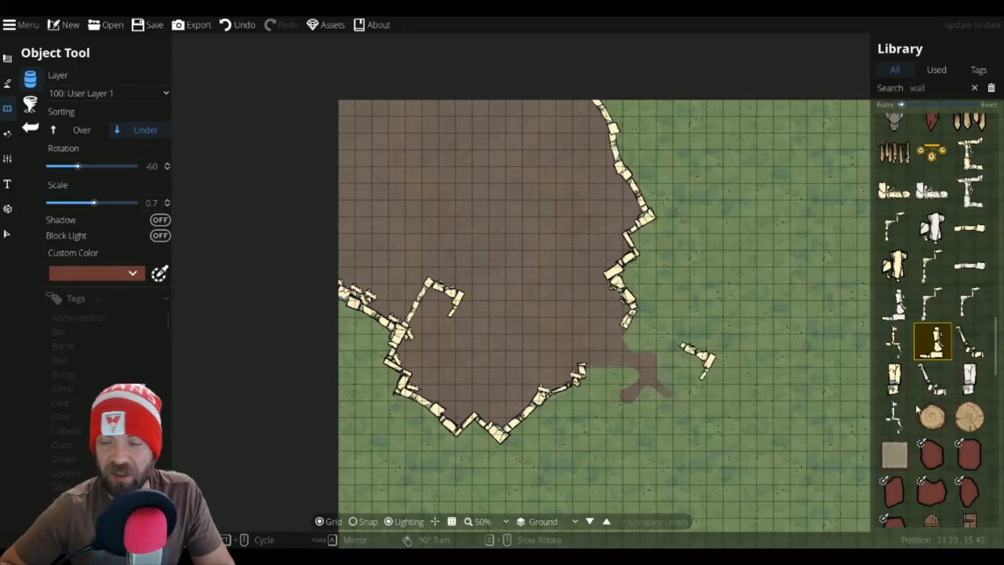
{"action": "left_click", "coordinate": [969, 340]}
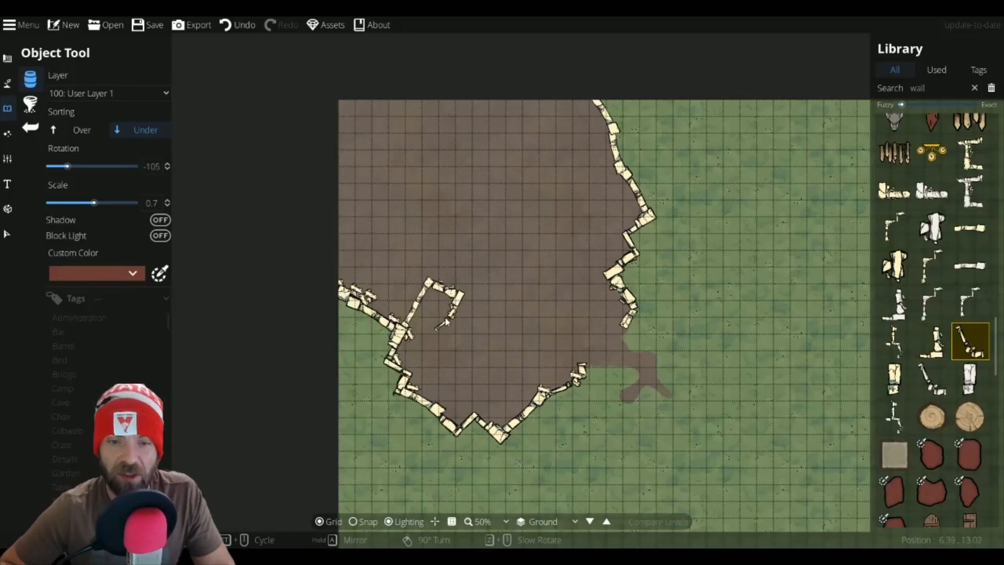
{"action": "scroll", "coordinate": [444, 317], "scroll_direction": "down", "scroll_amount": 1}
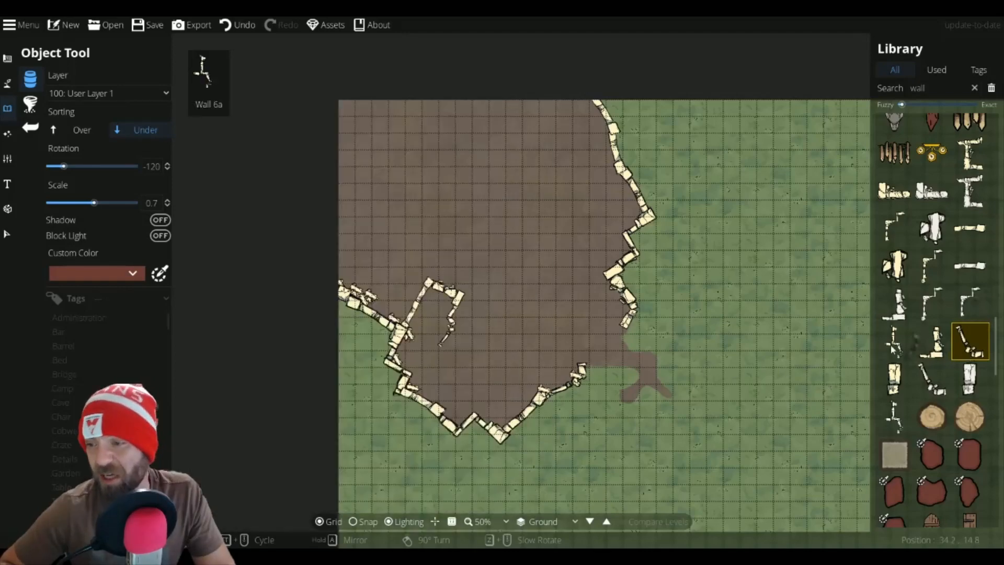
{"action": "left_click", "coordinate": [895, 341]}
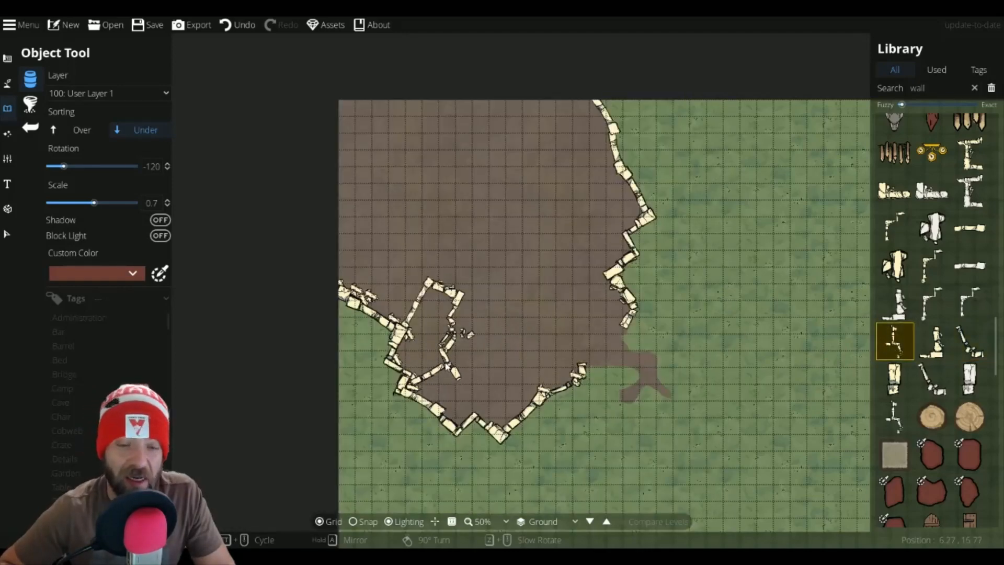
{"action": "scroll", "coordinate": [444, 366], "scroll_direction": "down", "scroll_amount": 1}
{"action": "scroll", "coordinate": [442, 366], "scroll_direction": "down", "scroll_amount": 2}
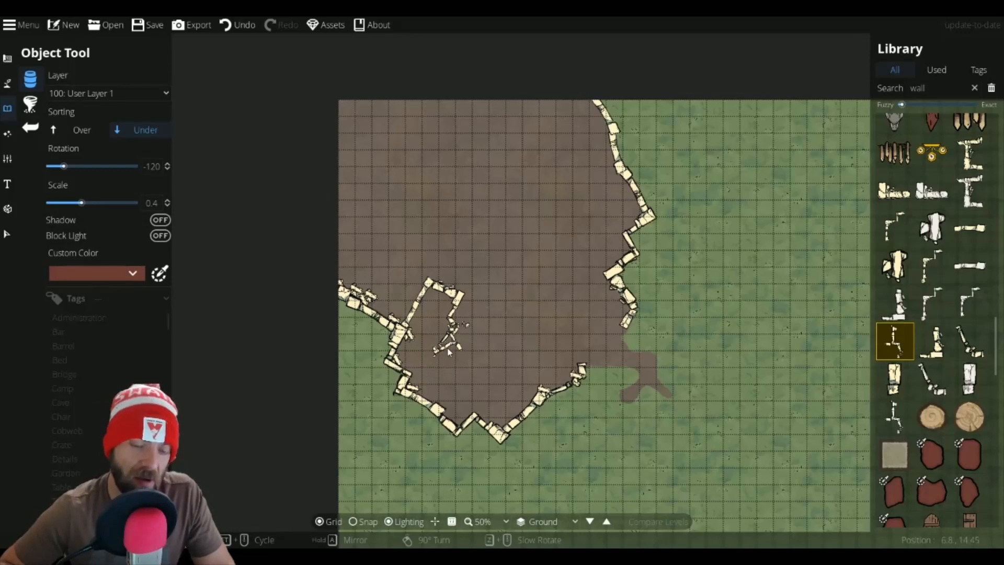
{"action": "scroll", "coordinate": [453, 355], "scroll_direction": "up", "scroll_amount": 4}
{"action": "scroll", "coordinate": [454, 363], "scroll_direction": "up", "scroll_amount": 1}
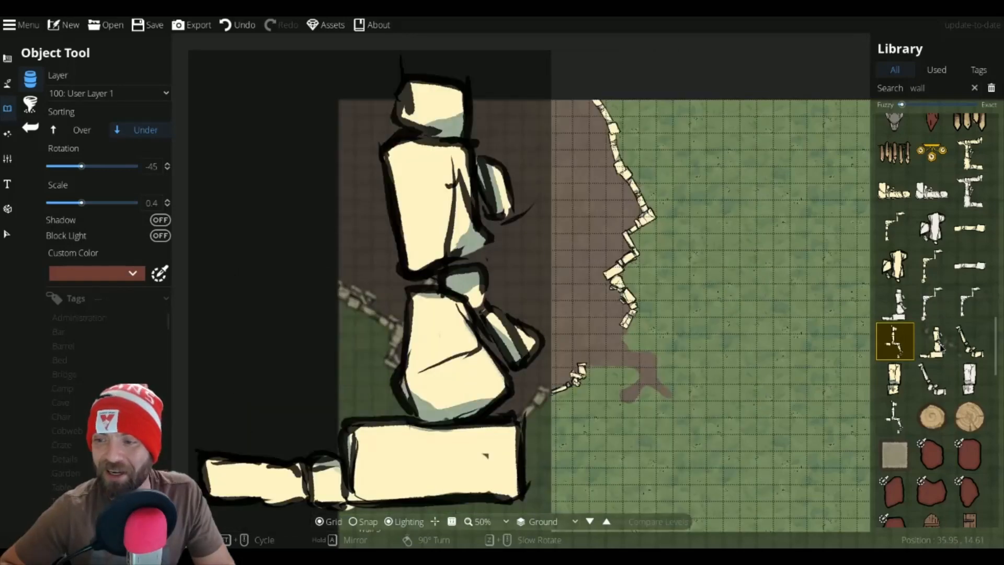
Step: Pick a corner wall piece, set it to rotation 150° and scale 0.9, and place it inside the dirt area against the right-hand wall
{"action": "left_click", "coordinate": [940, 346]}
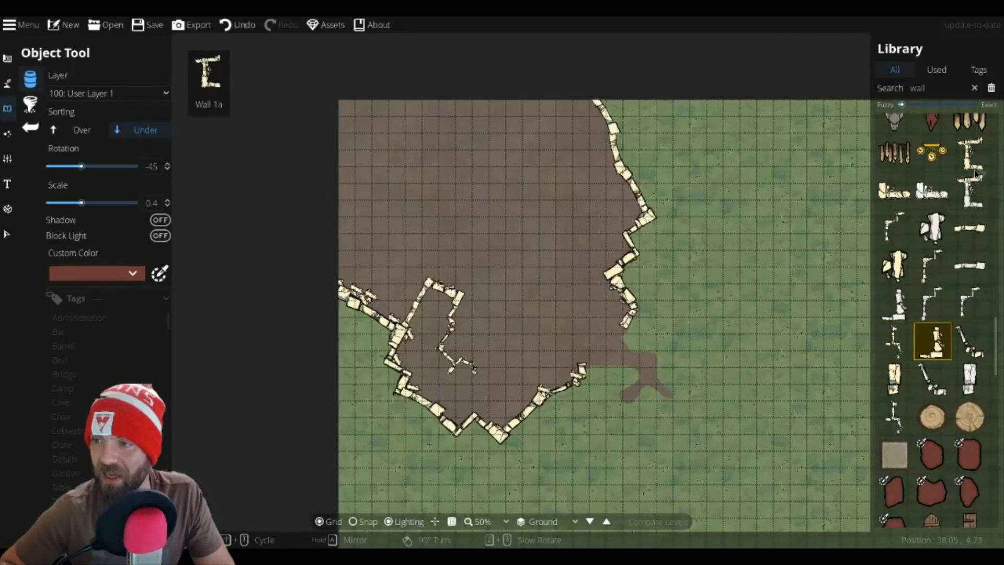
{"action": "left_click", "coordinate": [970, 152]}
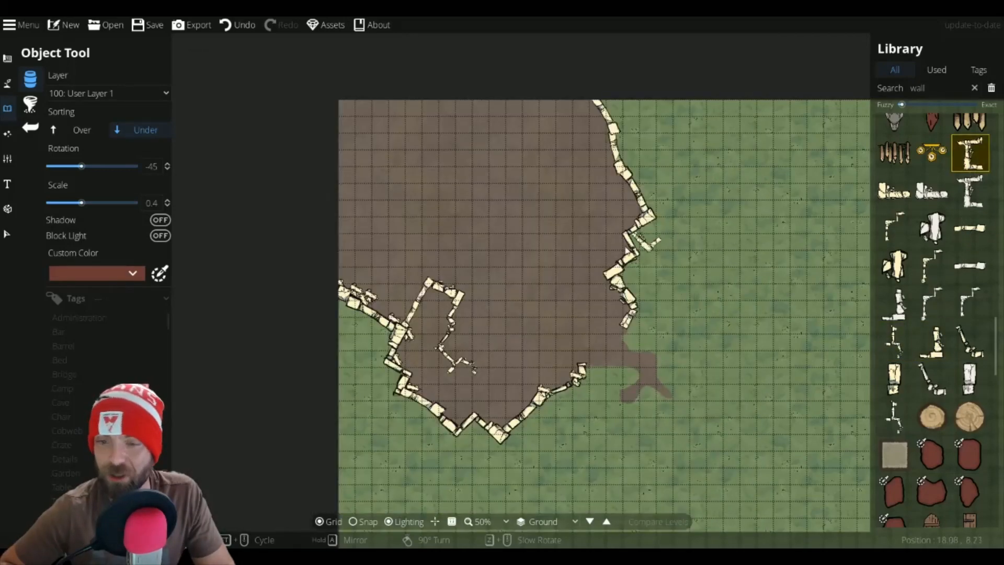
{"action": "scroll", "coordinate": [572, 273], "scroll_direction": "up", "scroll_amount": 7}
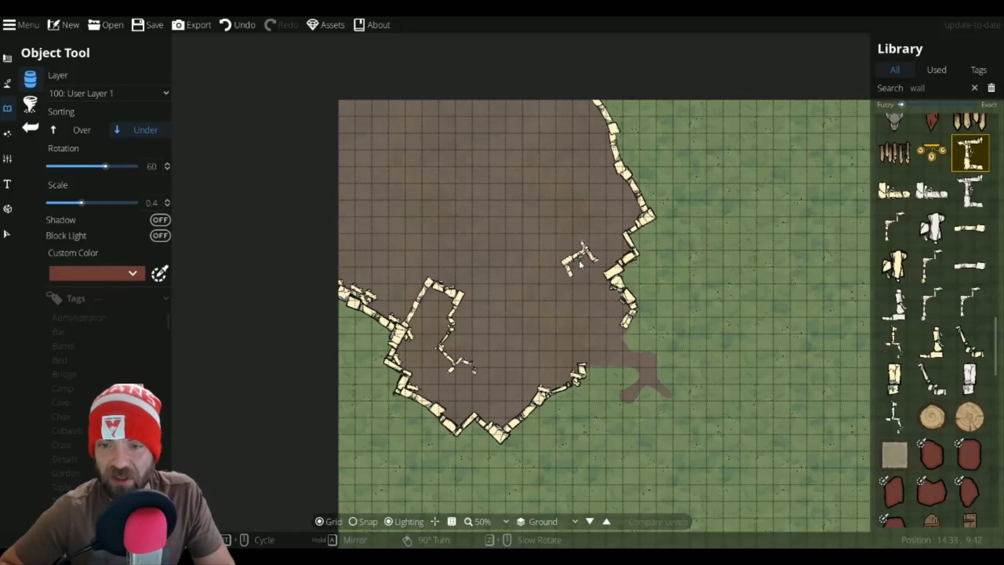
{"action": "scroll", "coordinate": [580, 264], "scroll_direction": "up", "scroll_amount": 6, "text": "shift"}
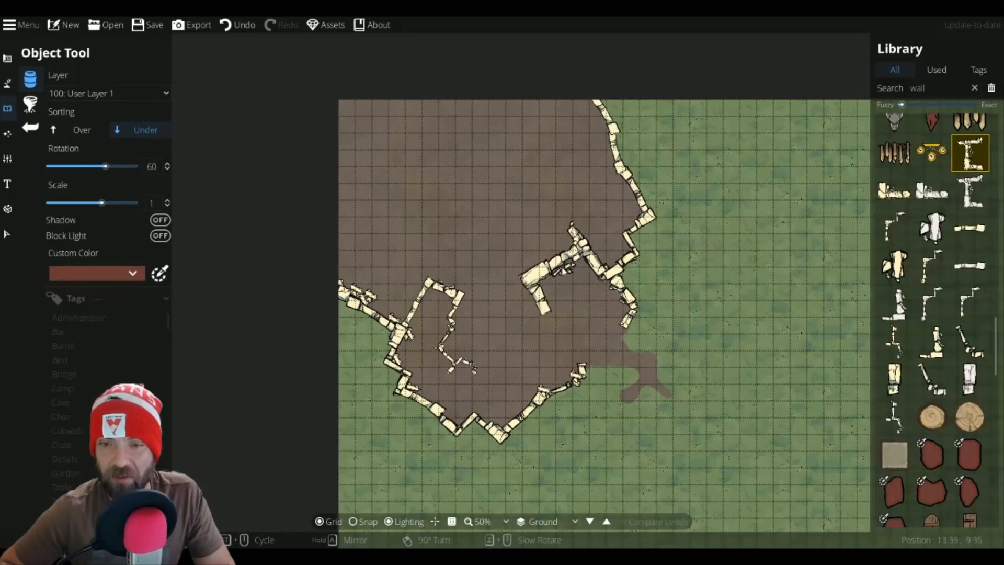
{"action": "scroll", "coordinate": [563, 271], "scroll_direction": "up", "scroll_amount": 3}
{"action": "scroll", "coordinate": [567, 239], "scroll_direction": "up", "scroll_amount": 1}
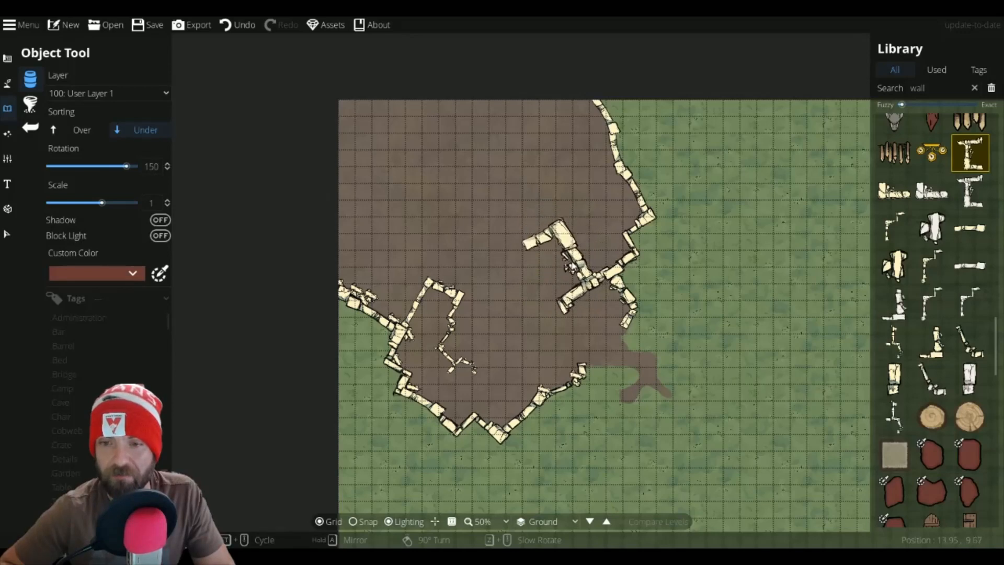
{"action": "scroll", "coordinate": [571, 267], "scroll_direction": "down", "scroll_amount": 1}
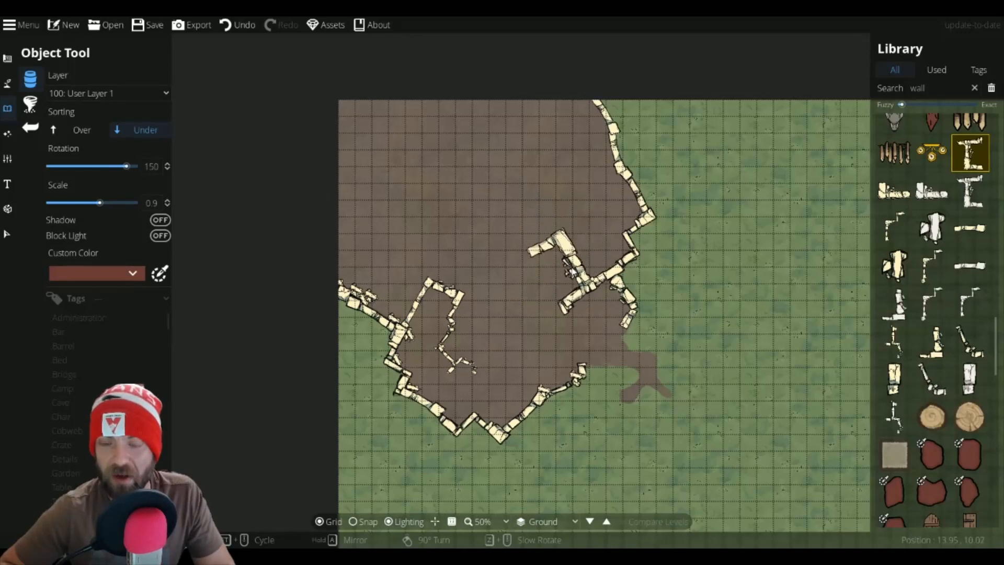
{"action": "left_click", "coordinate": [561, 281]}
Step: Place a wall piece rotated 75° at scale 0.9 near the top of the dirt area, plus a small broken piece at scale 0.5
{"action": "scroll", "coordinate": [581, 196], "scroll_direction": "down", "scroll_amount": 5}
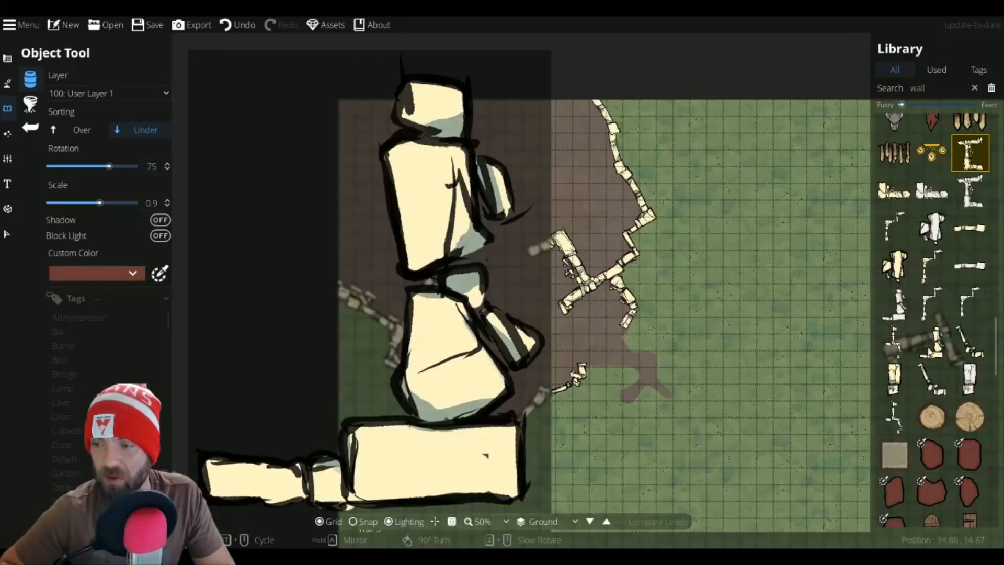
{"action": "left_click", "coordinate": [932, 341]}
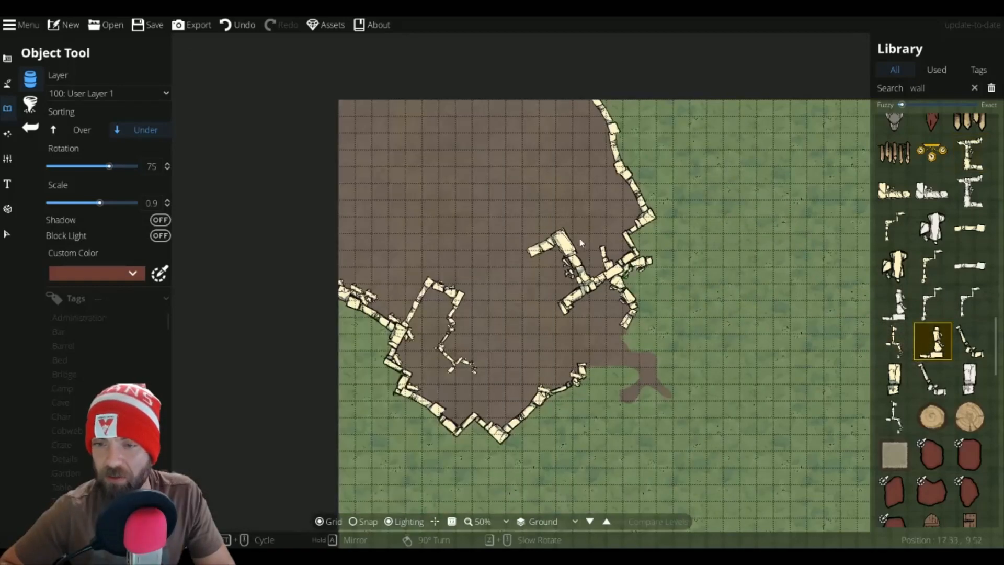
{"action": "scroll", "coordinate": [556, 214], "scroll_direction": "up", "scroll_amount": 5}
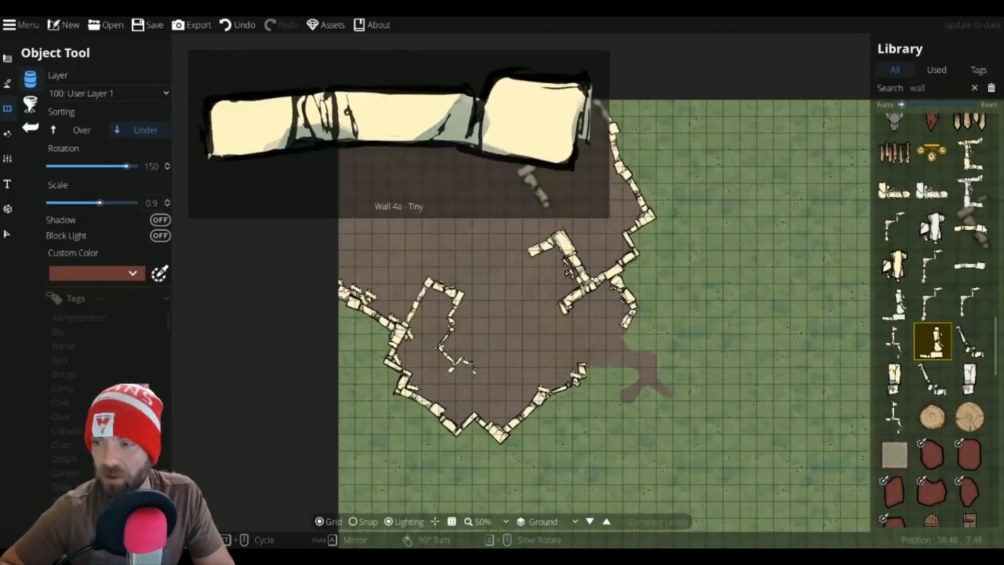
{"action": "left_click", "coordinate": [969, 228]}
{"action": "scroll", "coordinate": [567, 152], "scroll_direction": "up", "scroll_amount": 12}
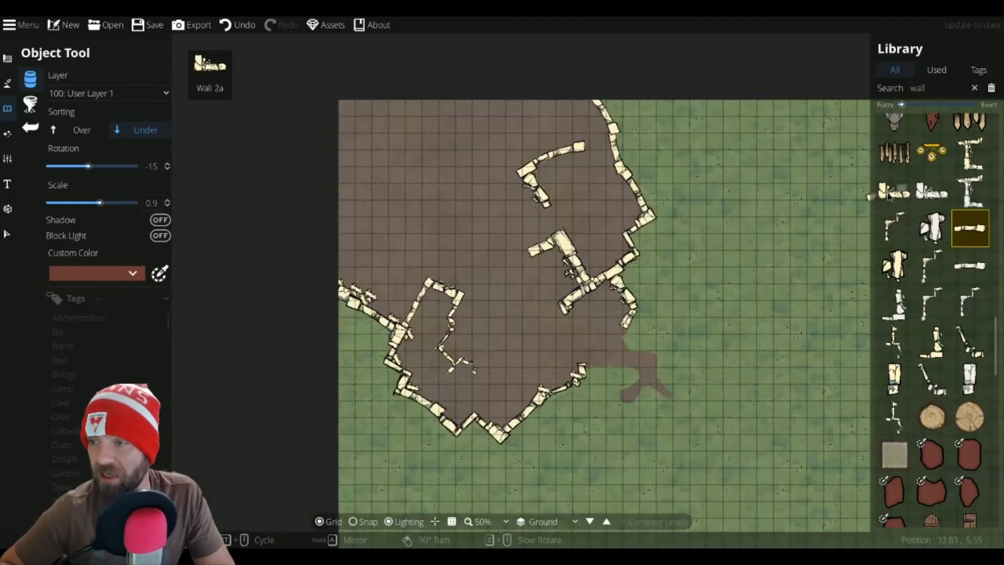
{"action": "left_click", "coordinate": [894, 190]}
{"action": "scroll", "coordinate": [557, 131], "scroll_direction": "down", "scroll_amount": 5}
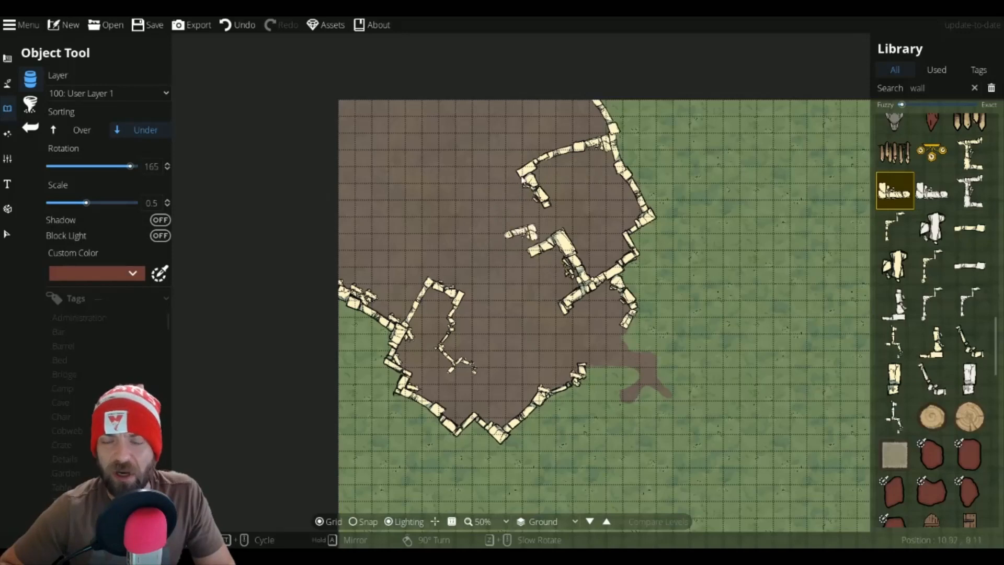
{"action": "scroll", "coordinate": [514, 163], "scroll_direction": "down", "scroll_amount": 6}
{"action": "scroll", "coordinate": [513, 163], "scroll_direction": "up", "scroll_amount": 3}
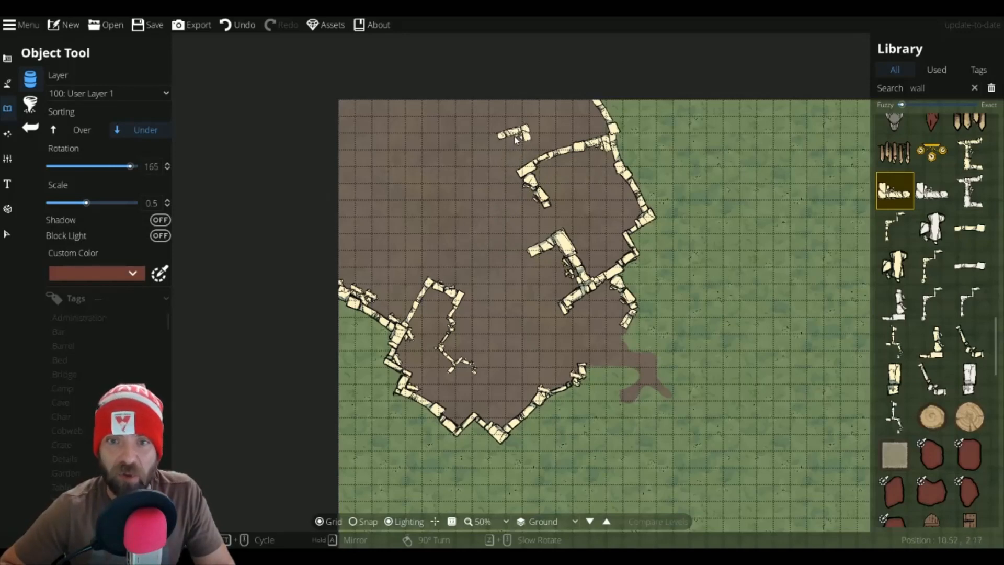
{"action": "scroll", "coordinate": [515, 139], "scroll_direction": "down", "scroll_amount": 2}
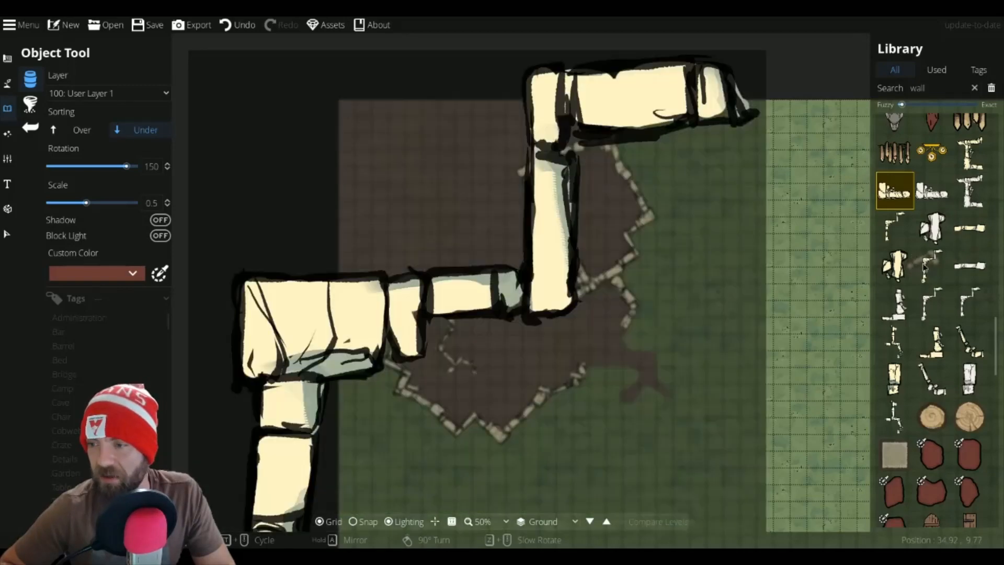
Step: Add a small wall piece at the top edge and start a new inner wall section in the upper-left of the dirt area, rotated 135° at scale 0.7
{"action": "left_click", "coordinate": [923, 267]}
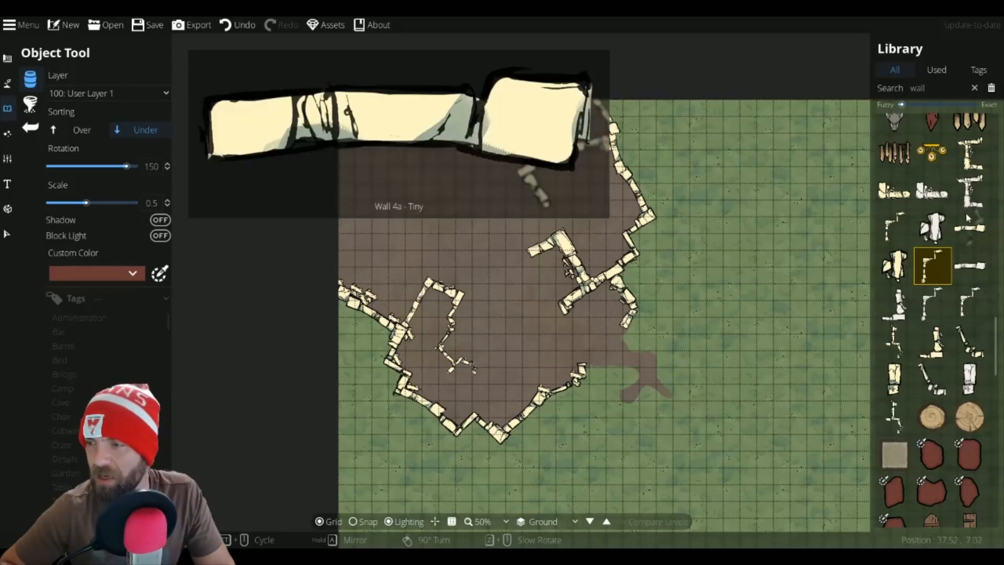
{"action": "left_click", "coordinate": [969, 224]}
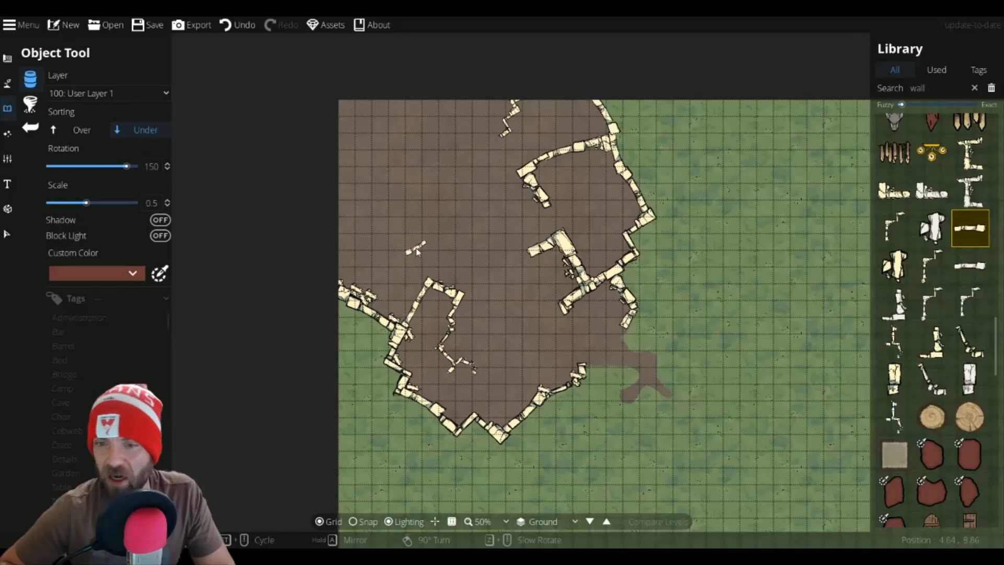
{"action": "scroll", "coordinate": [424, 292], "scroll_direction": "down", "scroll_amount": 4}
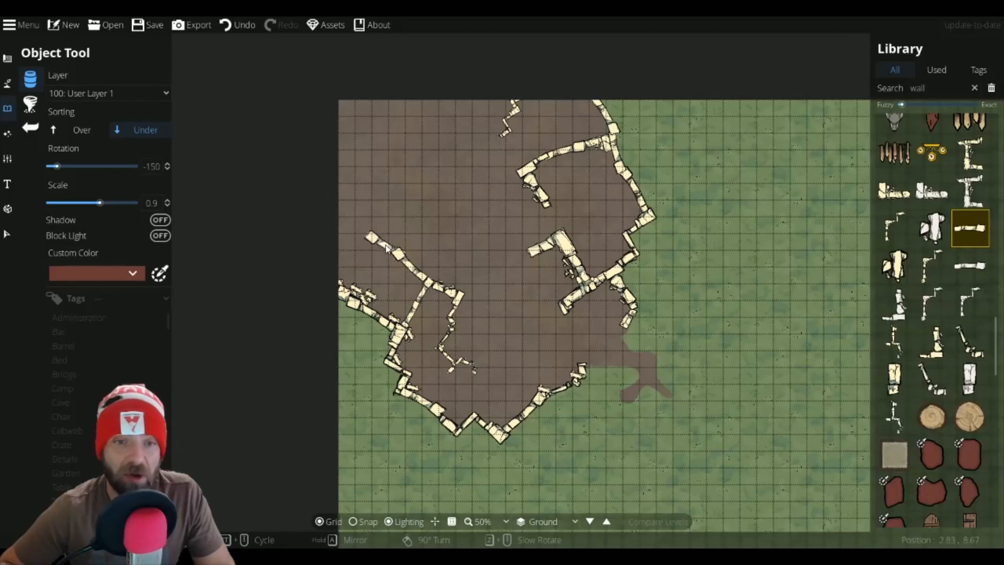
{"action": "scroll", "coordinate": [380, 251], "scroll_direction": "up", "scroll_amount": 1}
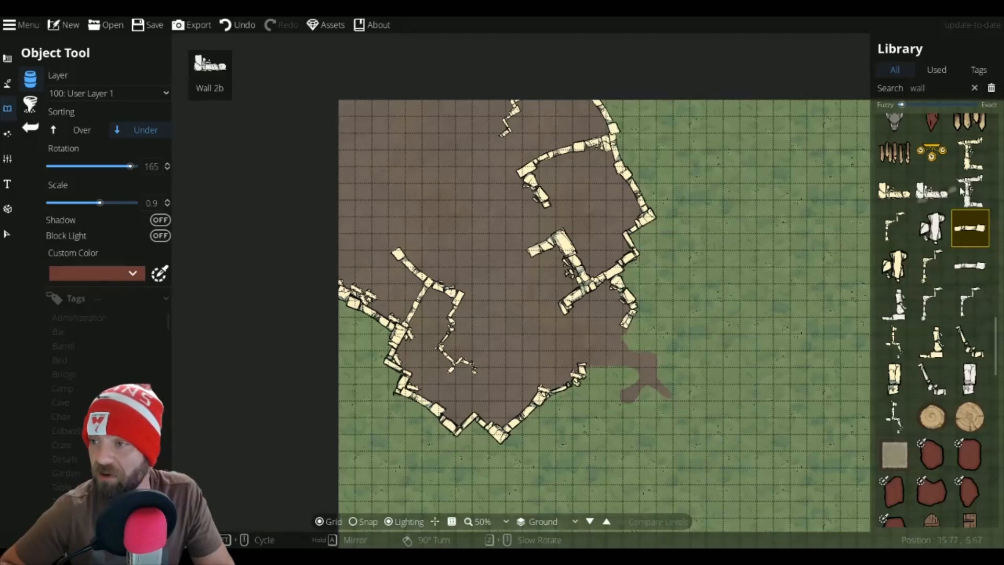
{"action": "left_click", "coordinate": [970, 152]}
{"action": "scroll", "coordinate": [382, 222], "scroll_direction": "down", "scroll_amount": 1}
{"action": "scroll", "coordinate": [381, 223], "scroll_direction": "down", "scroll_amount": 1}
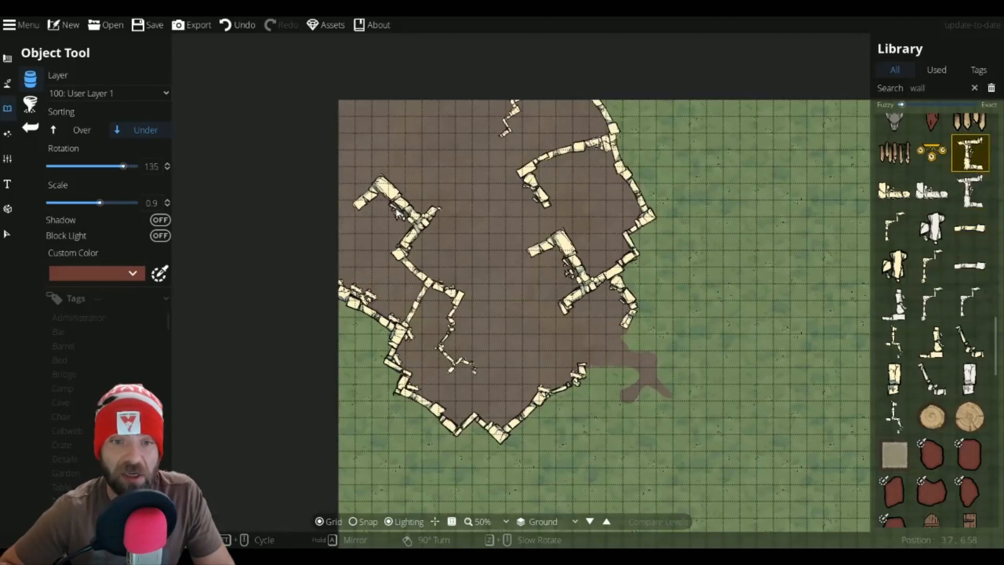
{"action": "scroll", "coordinate": [387, 225], "scroll_direction": "down", "scroll_amount": 2, "text": "ctrl"}
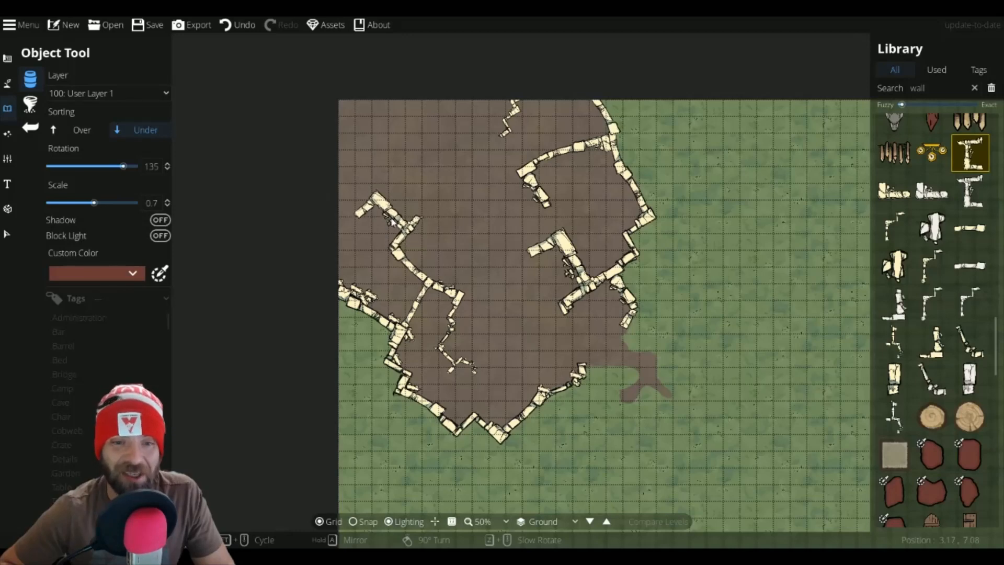
Step: Extend the upper-left inner wall with more pieces rotated 60° and then 150° at scale 0.7
{"action": "scroll", "coordinate": [393, 214], "scroll_direction": "down", "scroll_amount": 5}
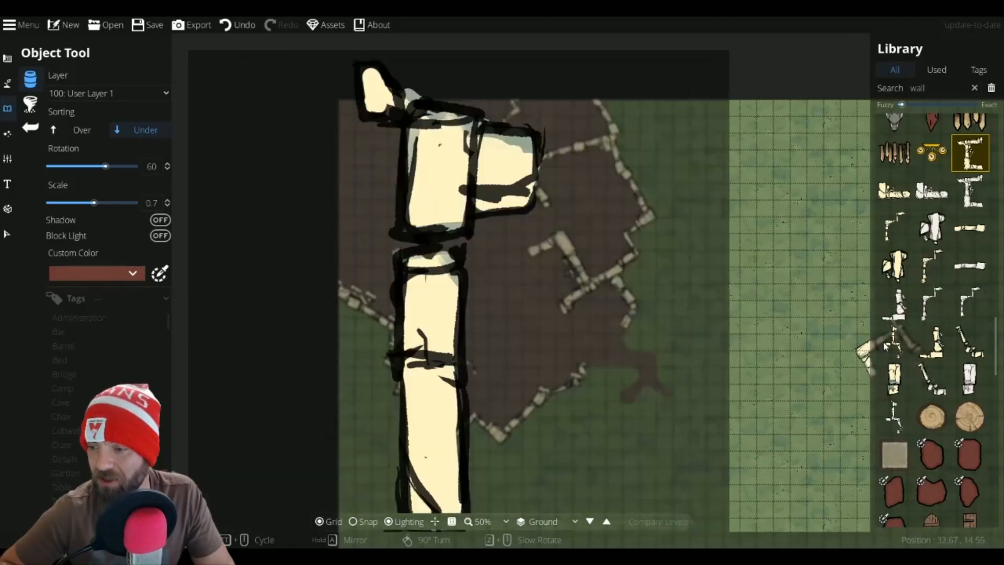
{"action": "left_click", "coordinate": [894, 340]}
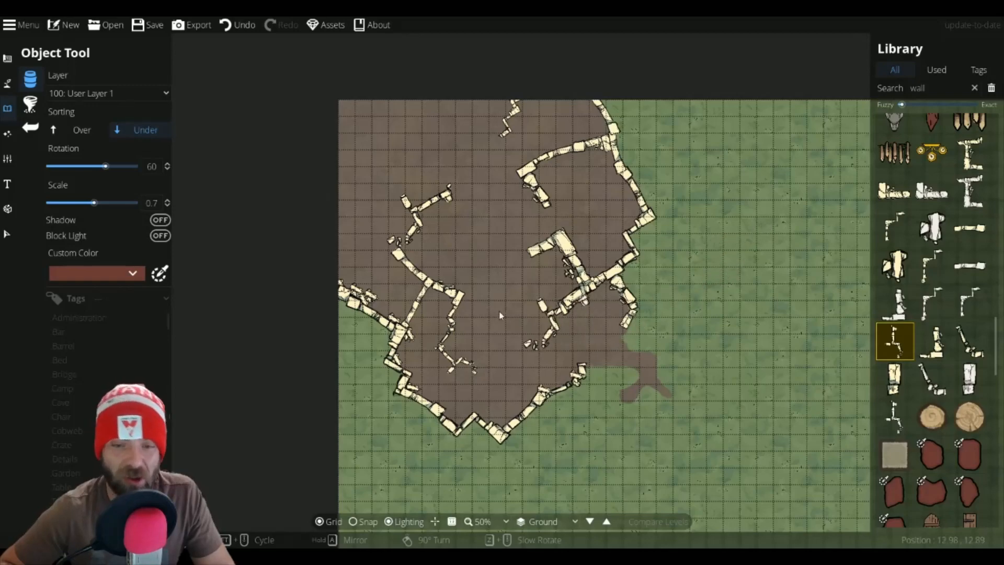
{"action": "scroll", "coordinate": [510, 293], "scroll_direction": "up", "scroll_amount": 1}
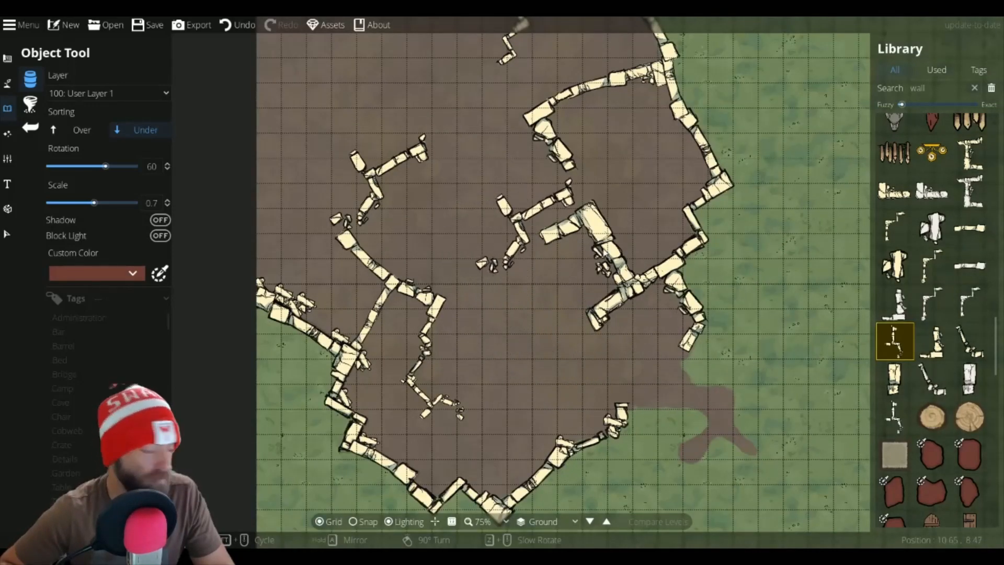
{"action": "left_click", "coordinate": [969, 228]}
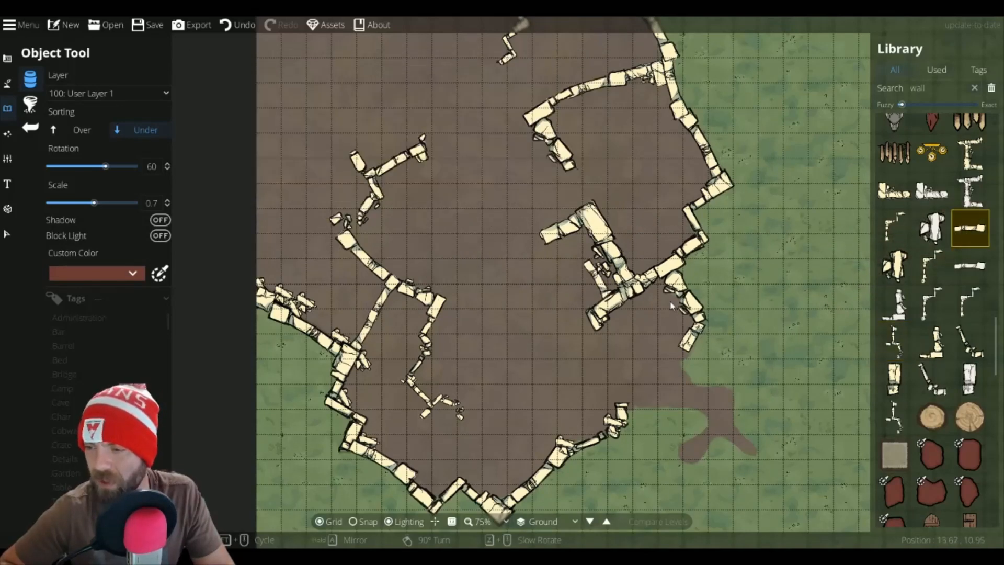
{"action": "left_click", "coordinate": [932, 340]}
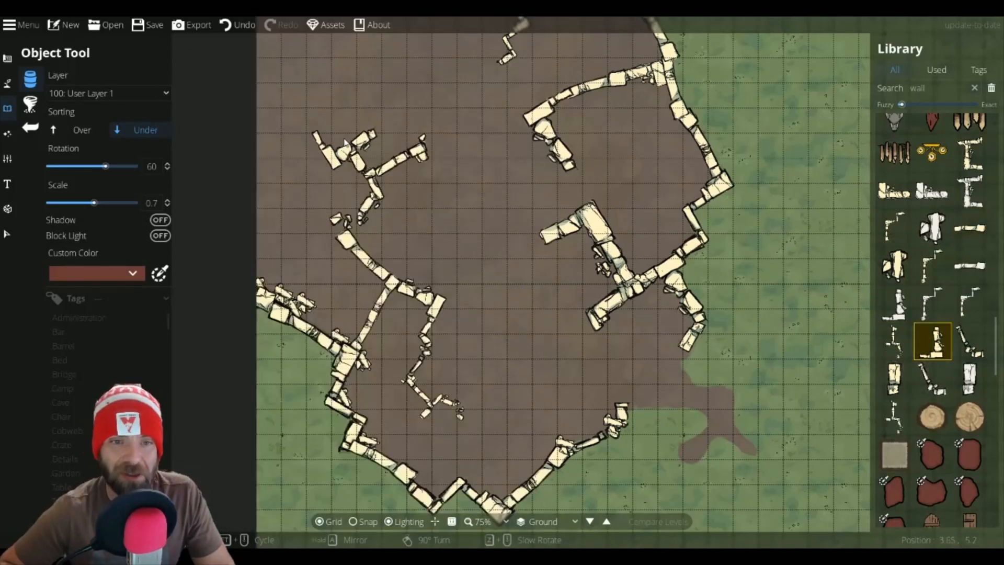
{"action": "scroll", "coordinate": [343, 143], "scroll_direction": "down", "scroll_amount": 3}
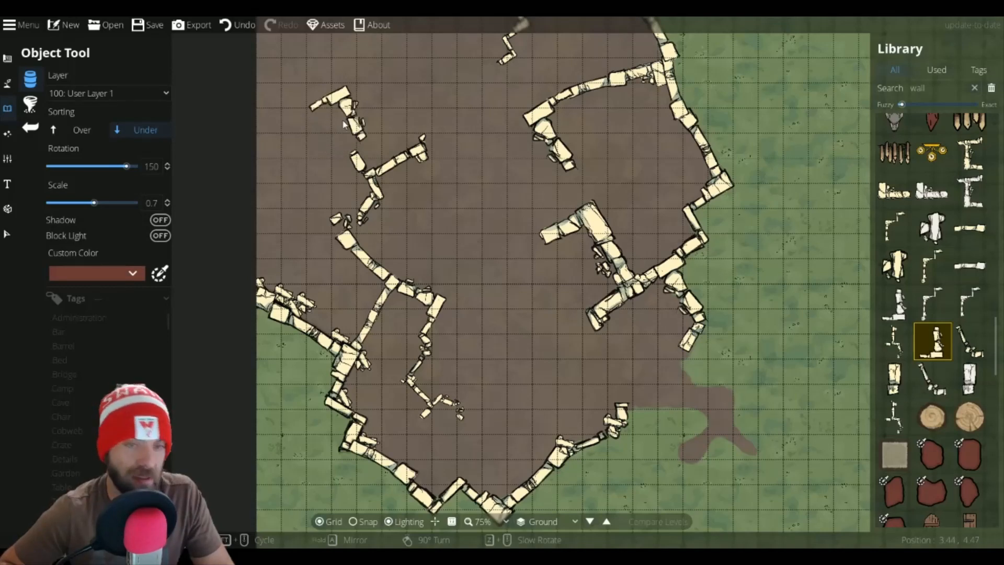
{"action": "left_click", "coordinate": [331, 135]}
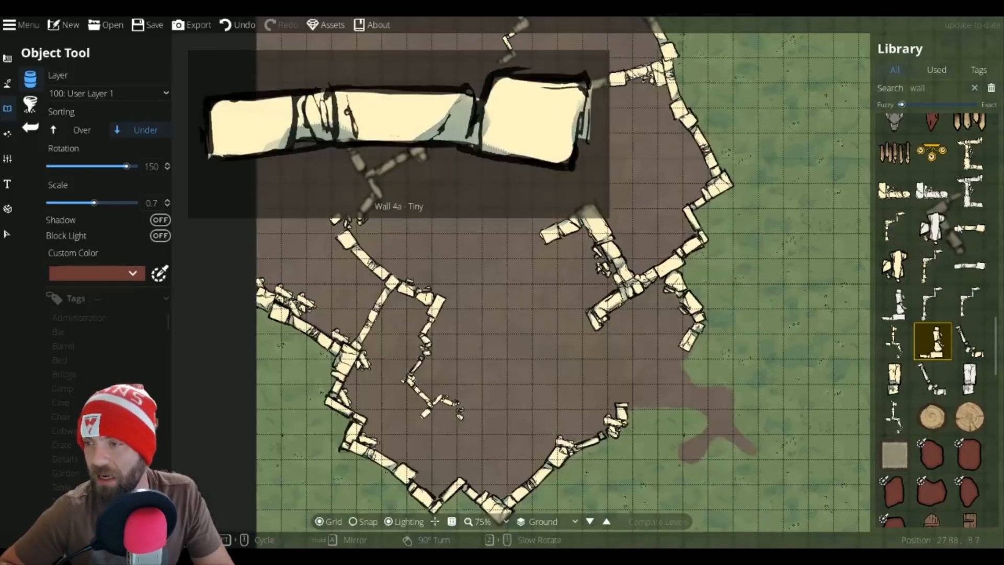
{"action": "left_click", "coordinate": [962, 229]}
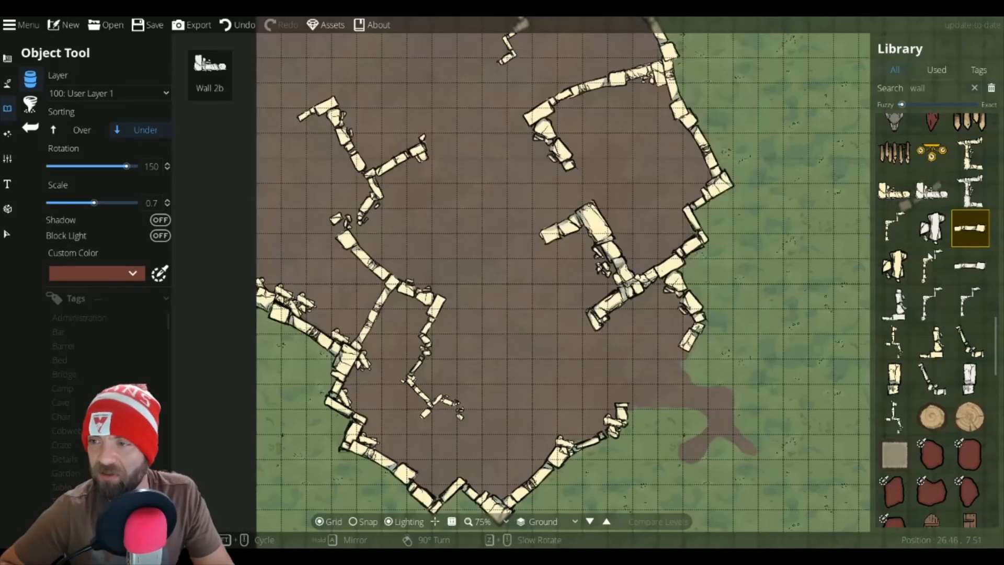
Step: Switch to the Pattern Shape Tool and draw a rectangle of stone paving about 4 by 3.5 squares in the middle of the dirt area
{"action": "scroll", "coordinate": [928, 273], "scroll_direction": "up", "scroll_amount": 6}
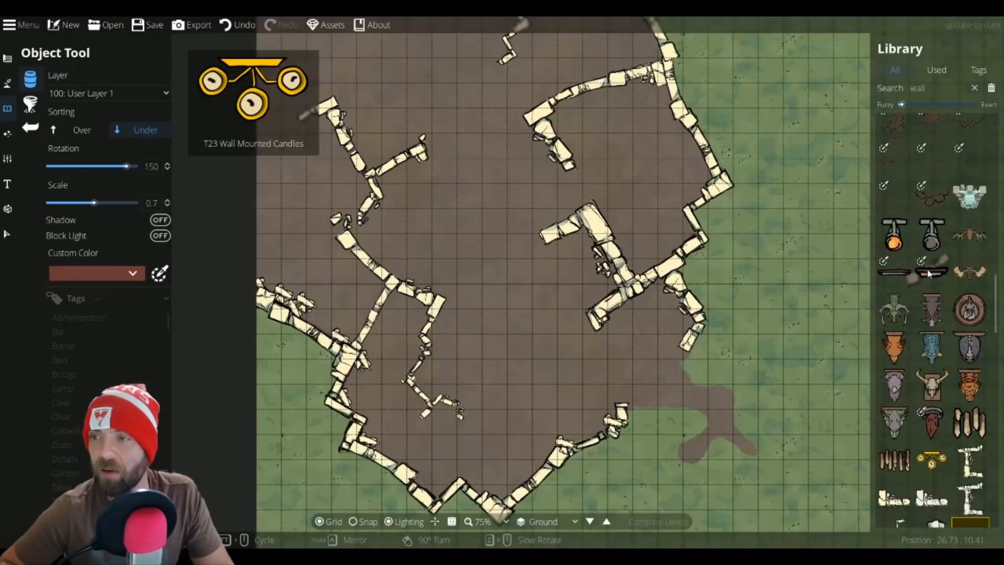
{"action": "scroll", "coordinate": [929, 272], "scroll_direction": "down", "scroll_amount": 7}
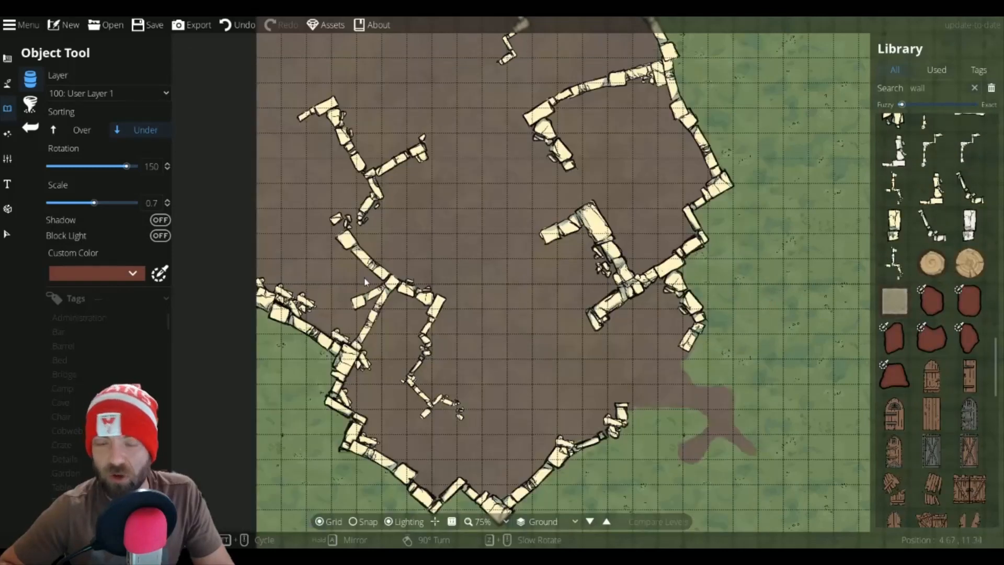
{"action": "left_click", "coordinate": [9, 131]}
{"action": "left_click", "coordinate": [8, 87]}
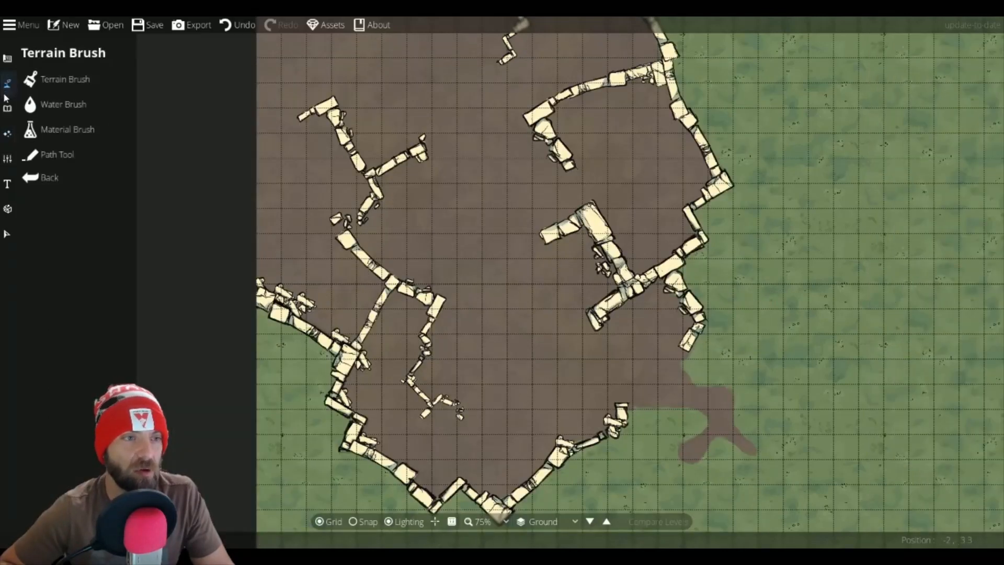
{"action": "left_click", "coordinate": [7, 110]}
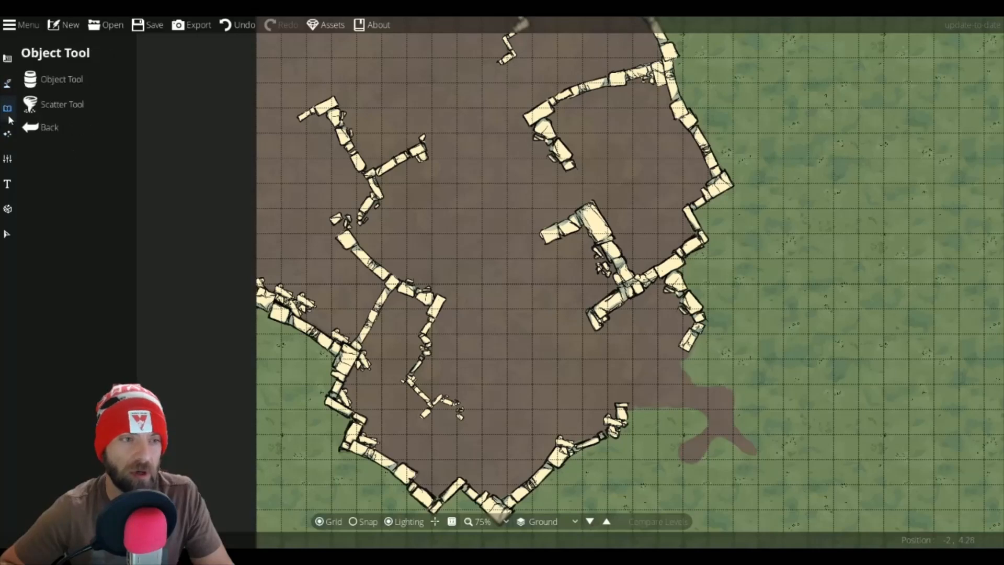
{"action": "left_click", "coordinate": [5, 60]}
{"action": "left_click", "coordinate": [59, 129]}
{"action": "left_click", "coordinate": [59, 205]}
{"action": "left_click", "coordinate": [63, 179]}
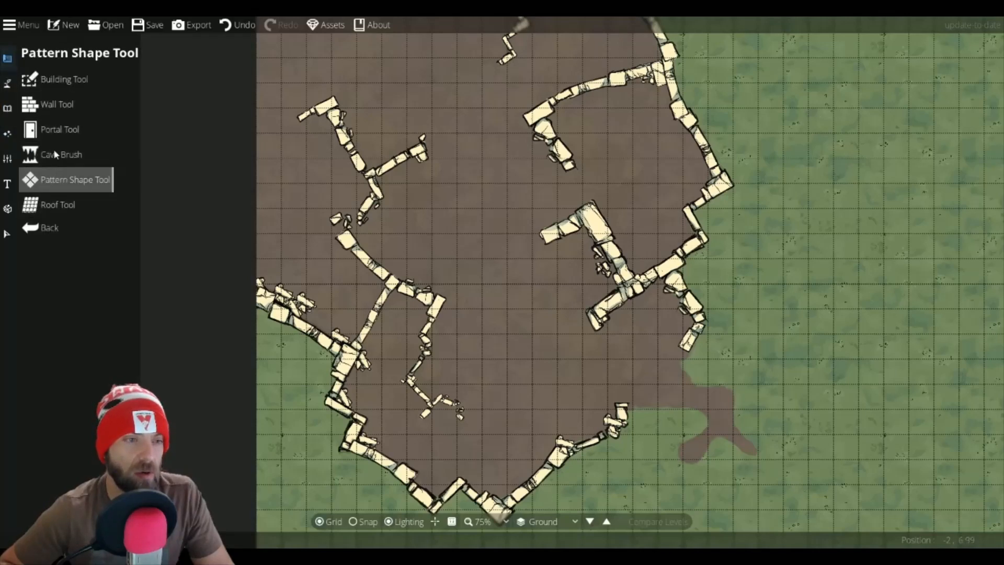
{"action": "left_click", "coordinate": [62, 79]}
{"action": "left_click", "coordinate": [65, 179]}
{"action": "left_click", "coordinate": [69, 184]}
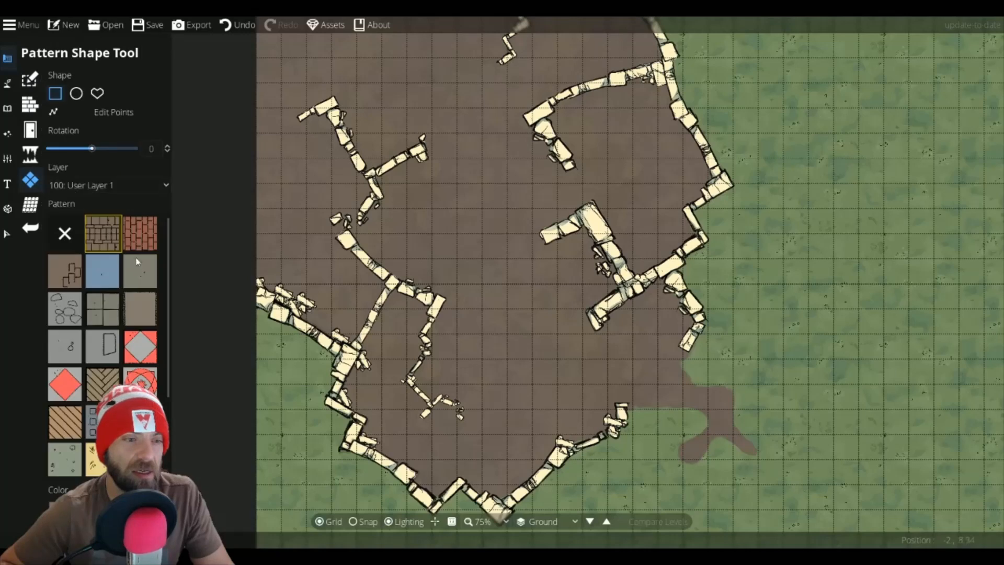
{"action": "scroll", "coordinate": [155, 298], "scroll_direction": "down", "scroll_amount": 3}
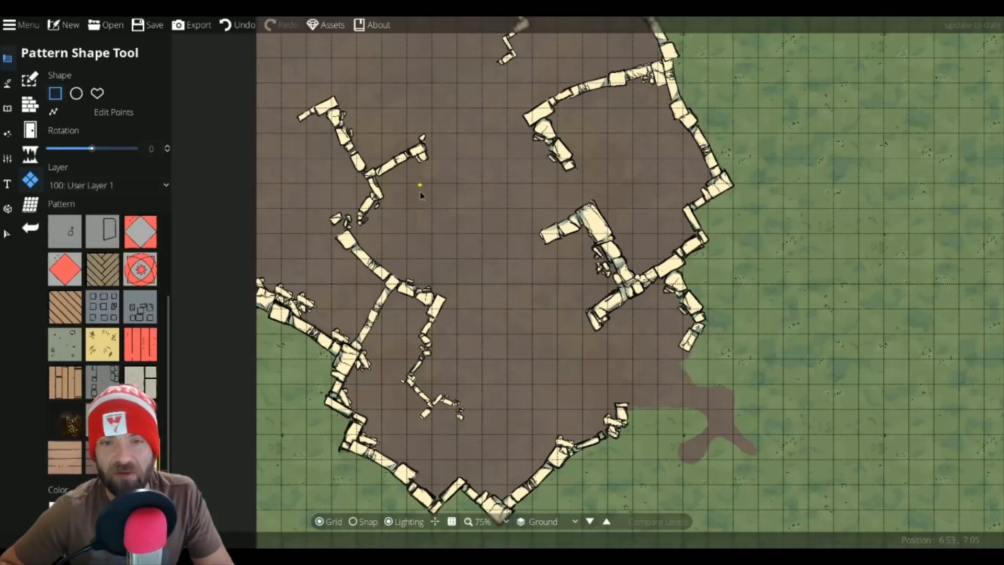
{"action": "left_click_drag", "start_coordinate": [420, 184], "coordinate": [520, 273]}
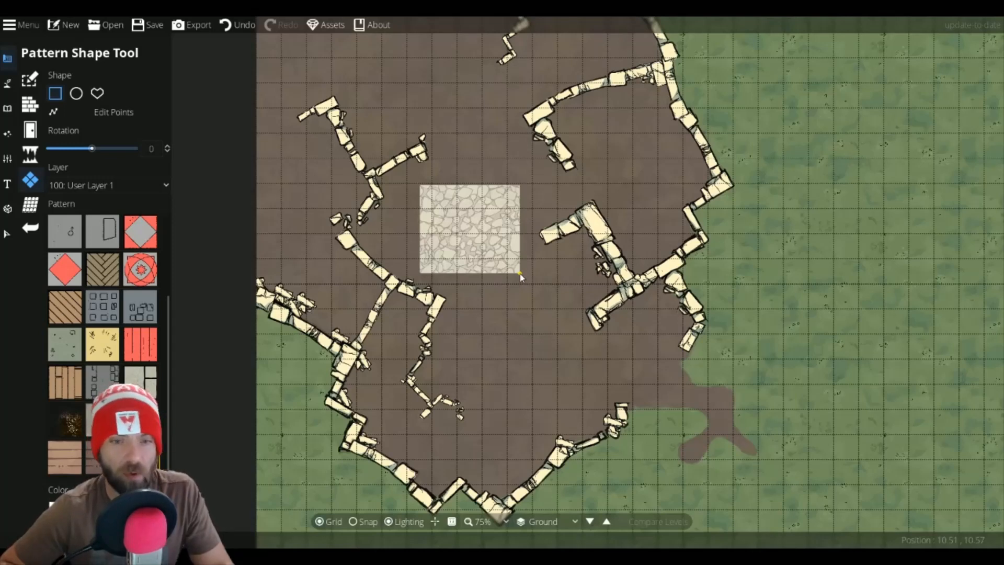
Step: Undo the stone paving rectangle
{"action": "key", "text": "ctrl+z"}
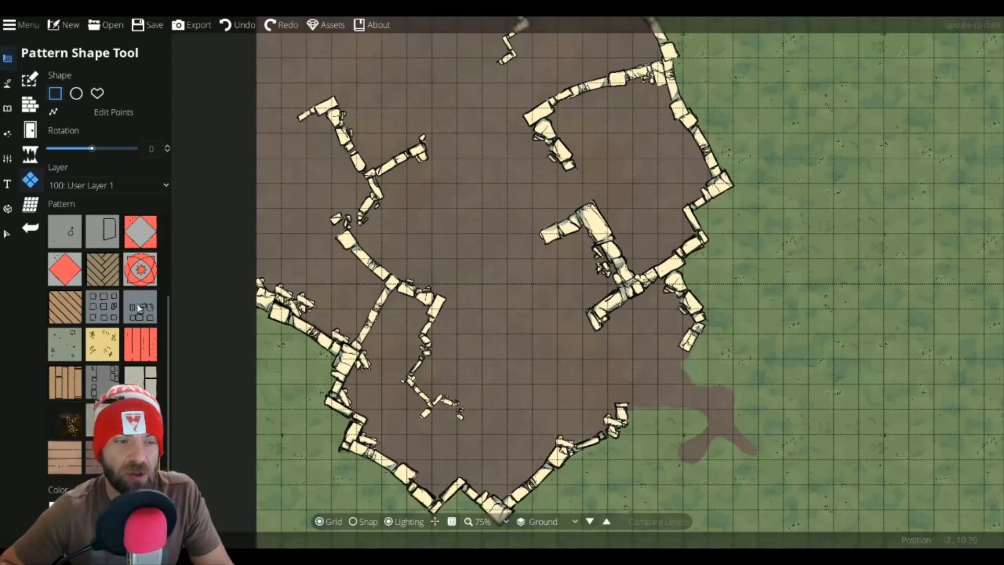
Step: With the Scatter Tool, pick several wall pieces at scale 0.1 to 0.47 and scatter a rubble pile in the lower middle of the dirt area
{"action": "left_click", "coordinate": [7, 108]}
{"action": "left_click", "coordinate": [45, 103]}
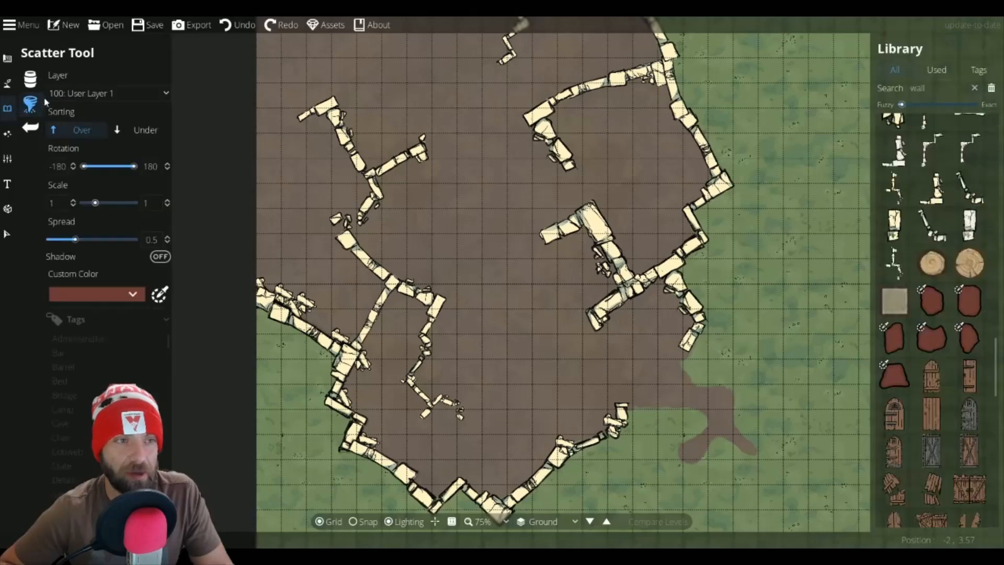
{"action": "mouse_move", "coordinate": [945, 241]}
{"action": "scroll", "coordinate": [945, 241], "scroll_direction": "up", "scroll_amount": 3}
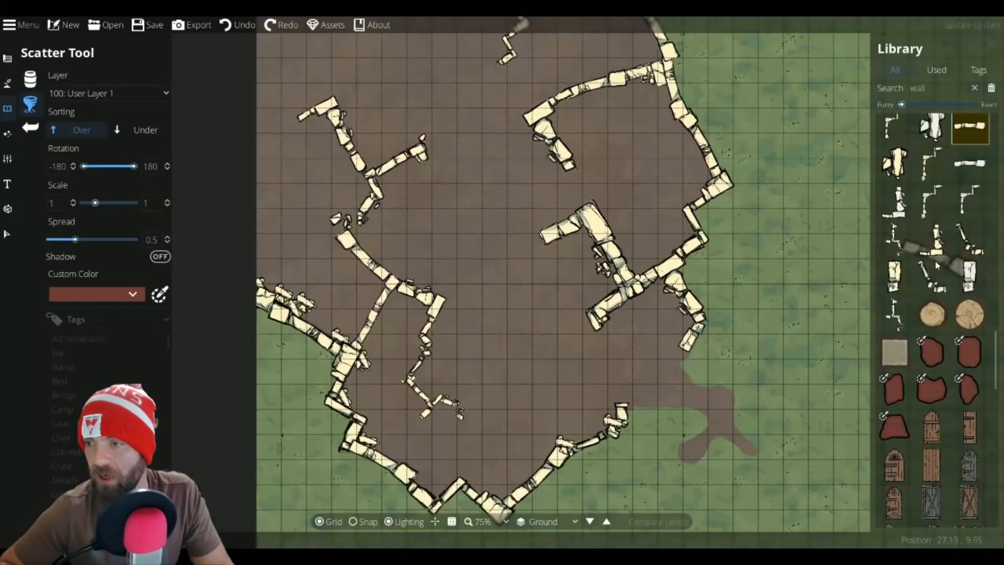
{"action": "left_click", "coordinate": [969, 177]}
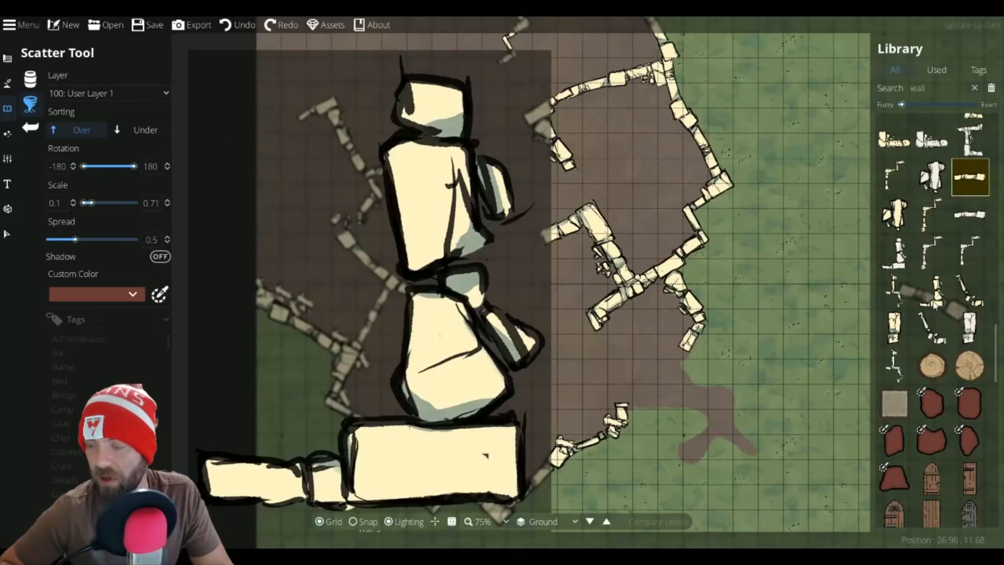
{"action": "left_click", "coordinate": [933, 304]}
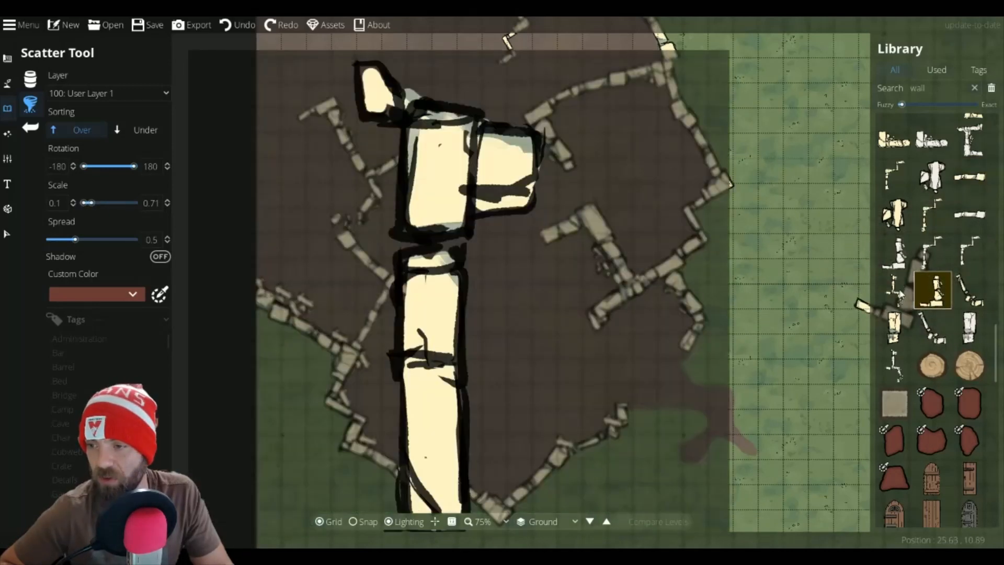
{"action": "left_click", "coordinate": [890, 291], "text": "ctrl"}
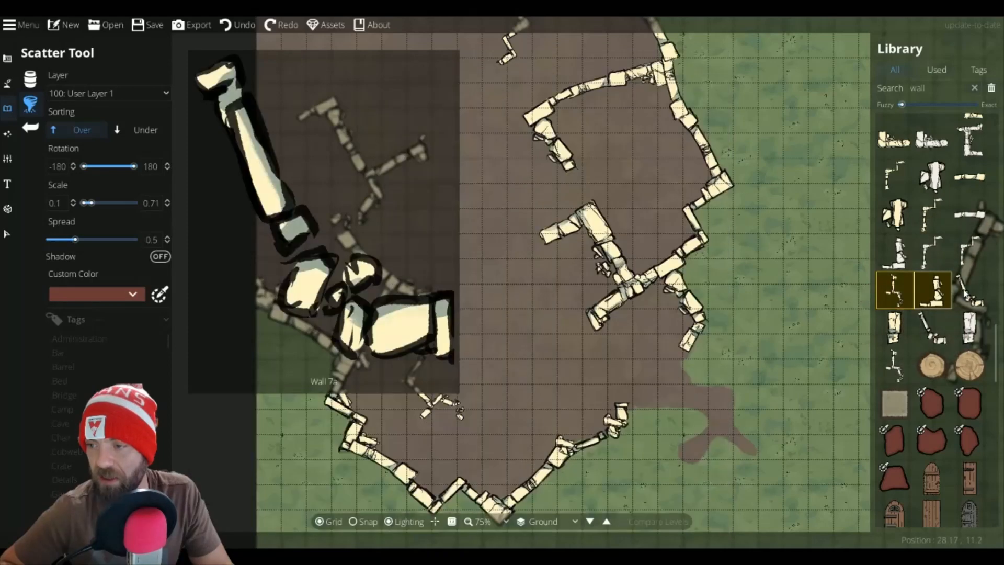
{"action": "left_click", "coordinate": [970, 289], "text": "ctrl"}
{"action": "left_click", "coordinate": [894, 214], "text": "ctrl"}
{"action": "left_click", "coordinate": [894, 326], "text": "ctrl"}
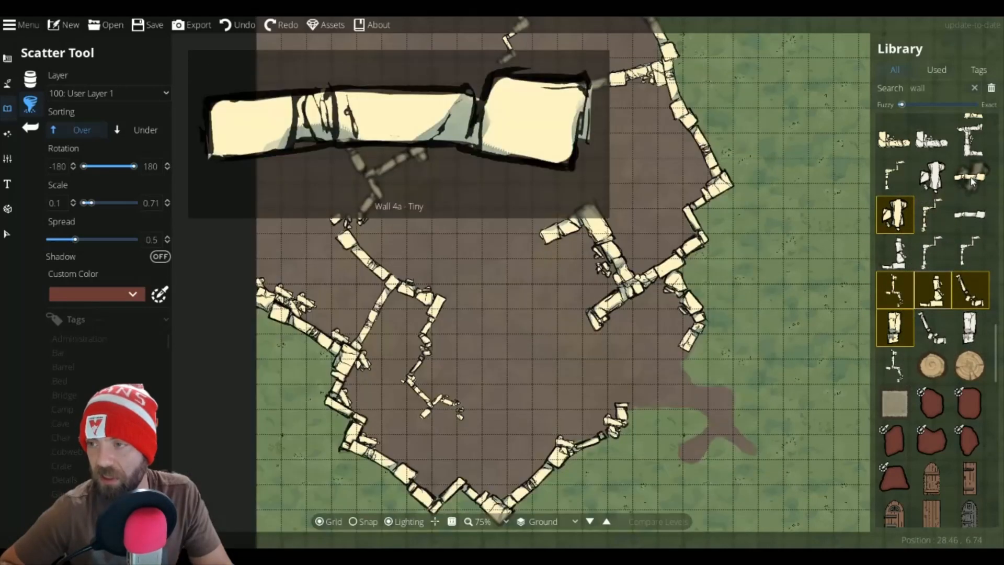
{"action": "left_click", "coordinate": [970, 176], "text": "ctrl"}
{"action": "left_click", "coordinate": [894, 139], "text": "ctrl"}
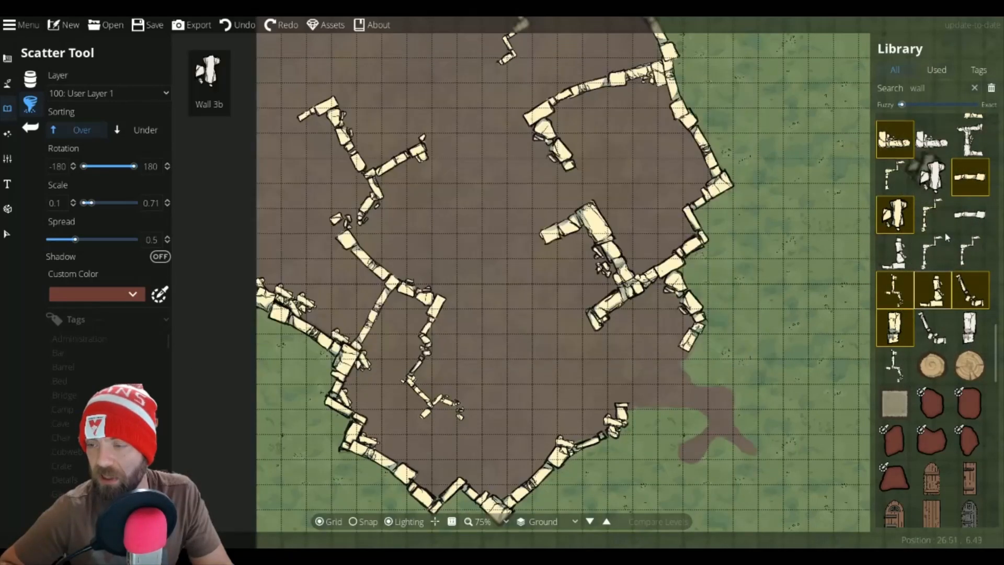
{"action": "scroll", "coordinate": [945, 209], "scroll_direction": "up", "scroll_amount": 2}
{"action": "left_click", "coordinate": [473, 304]}
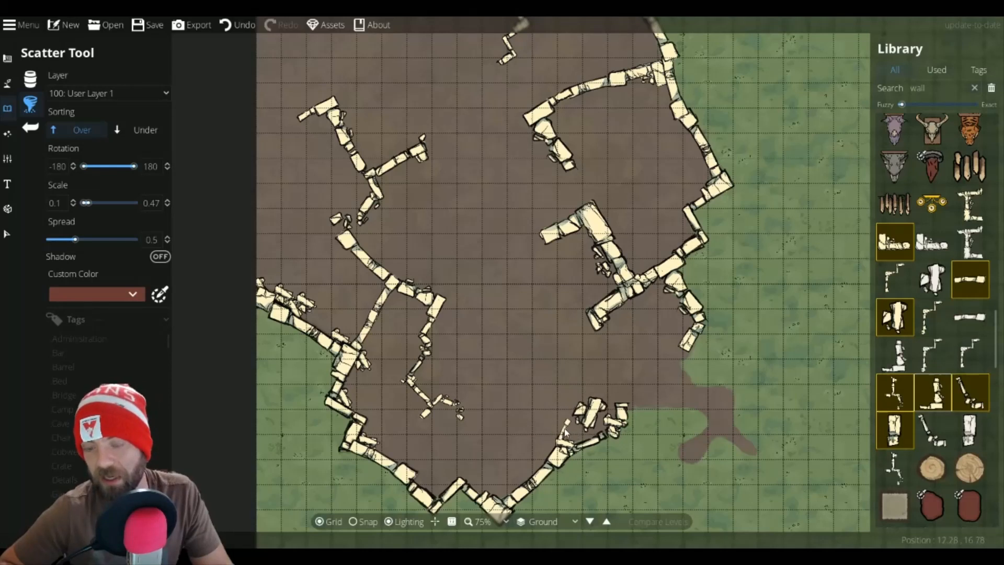
{"action": "left_click", "coordinate": [613, 395]}
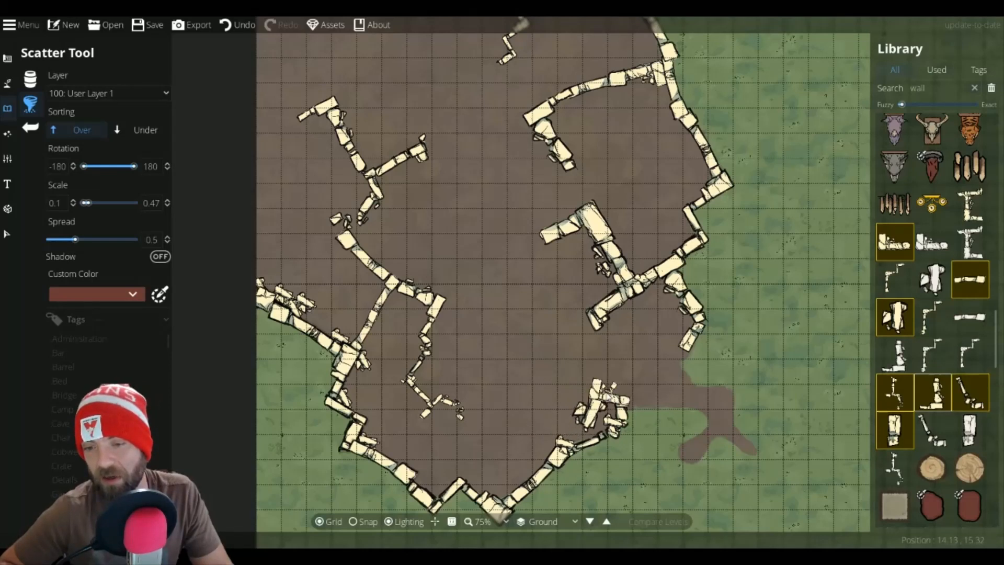
{"action": "left_click", "coordinate": [558, 399]}
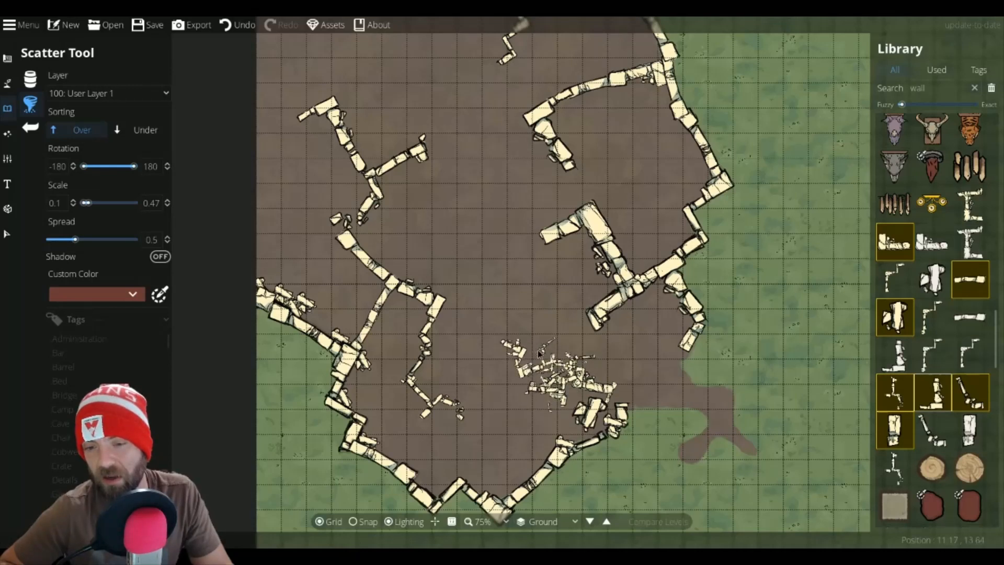
{"action": "mouse_move", "coordinate": [511, 343]}
{"action": "left_mouse_down"}
{"action": "mouse_move", "coordinate": [538, 346]}
{"action": "mouse_move", "coordinate": [547, 375]}
{"action": "left_mouse_up"}
{"action": "left_click", "coordinate": [535, 390]}
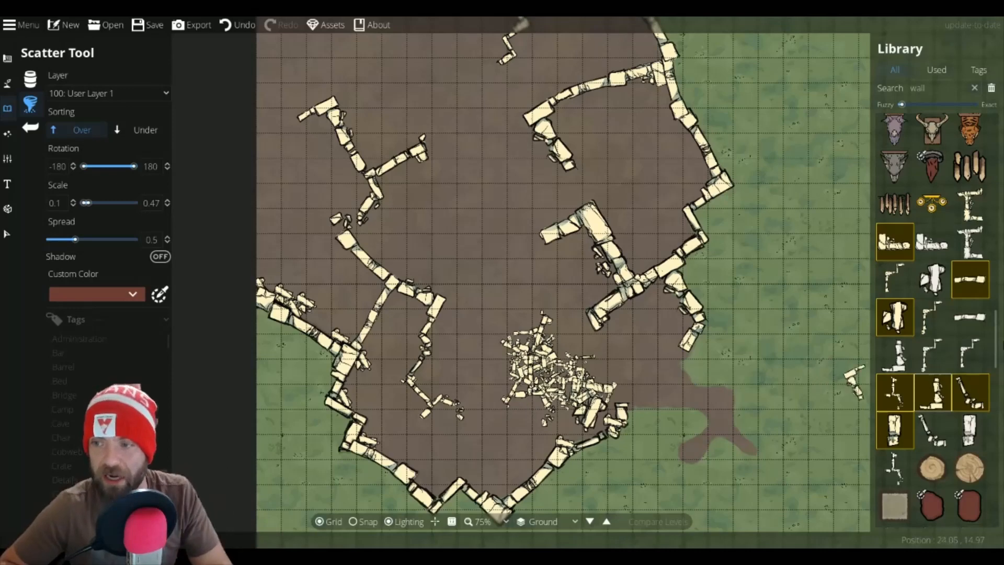
Step: Search the library for brick, select a flagstone, and set its custom color to fff4c5 by sampling the wall
{"action": "scroll", "coordinate": [915, 362], "scroll_direction": "down", "scroll_amount": 10}
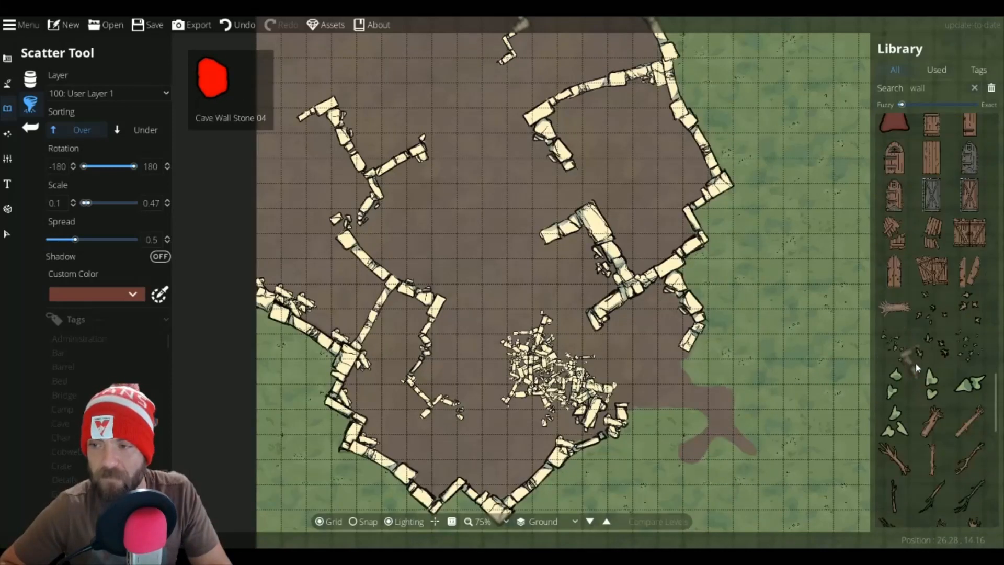
{"action": "scroll", "coordinate": [915, 362], "scroll_direction": "down", "scroll_amount": 12}
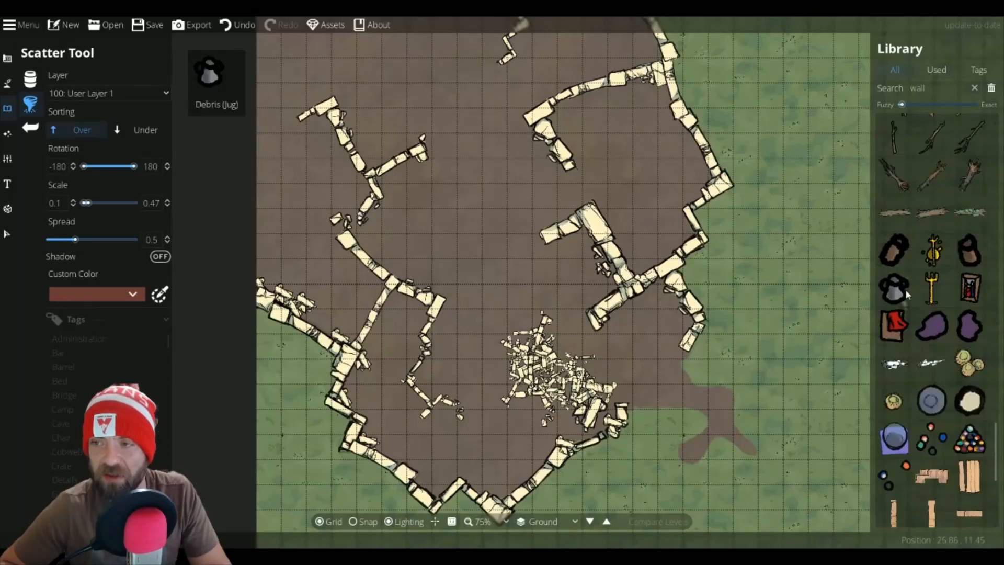
{"action": "scroll", "coordinate": [906, 294], "scroll_direction": "up", "scroll_amount": 5}
{"action": "left_click", "coordinate": [890, 93]}
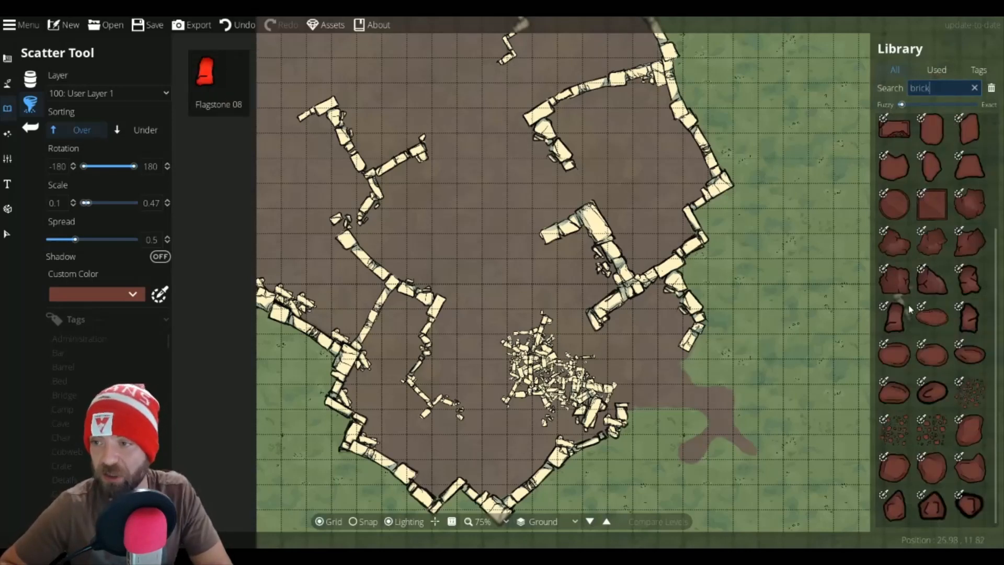
{"action": "scroll", "coordinate": [920, 312], "scroll_direction": "up", "scroll_amount": 3}
{"action": "scroll", "coordinate": [912, 222], "scroll_direction": "down", "scroll_amount": 1}
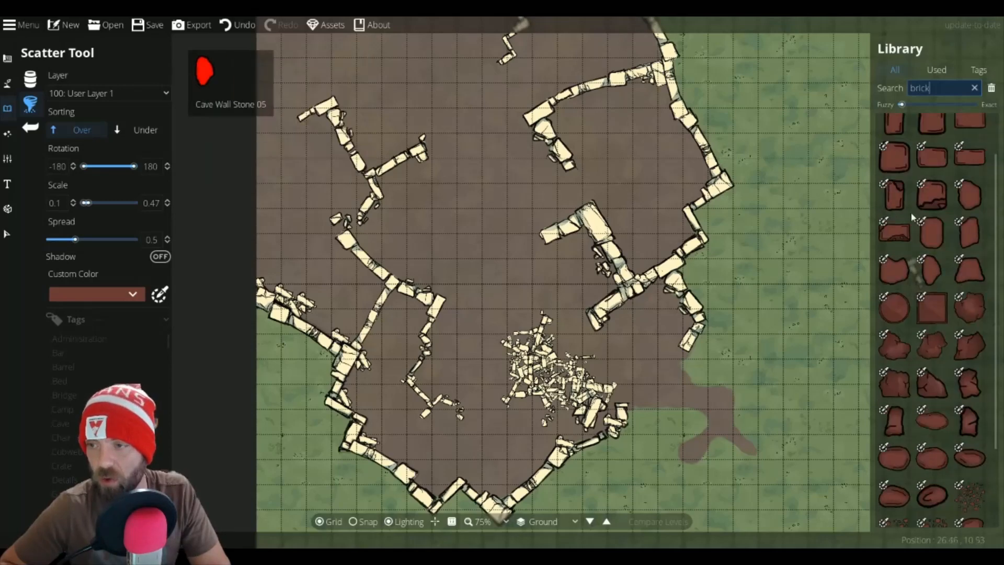
{"action": "scroll", "coordinate": [912, 217], "scroll_direction": "up", "scroll_amount": 1}
{"action": "left_click", "coordinate": [897, 209]}
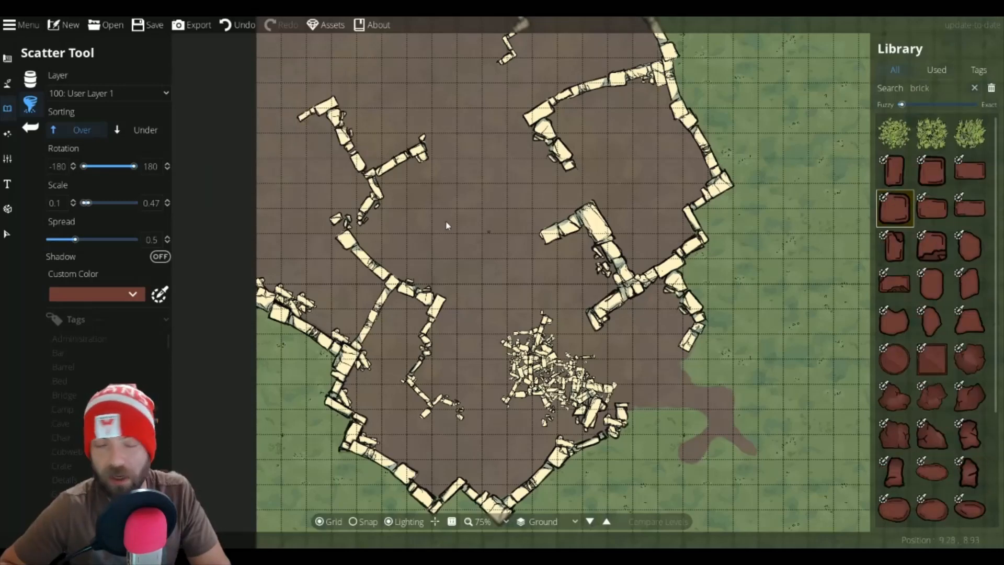
{"action": "left_click", "coordinate": [159, 294]}
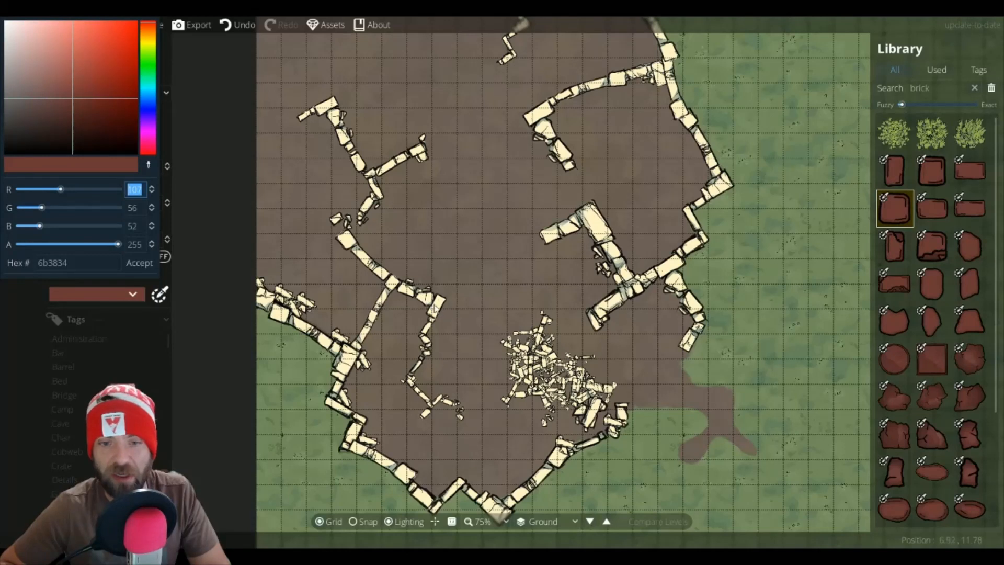
{"action": "left_click", "coordinate": [437, 307]}
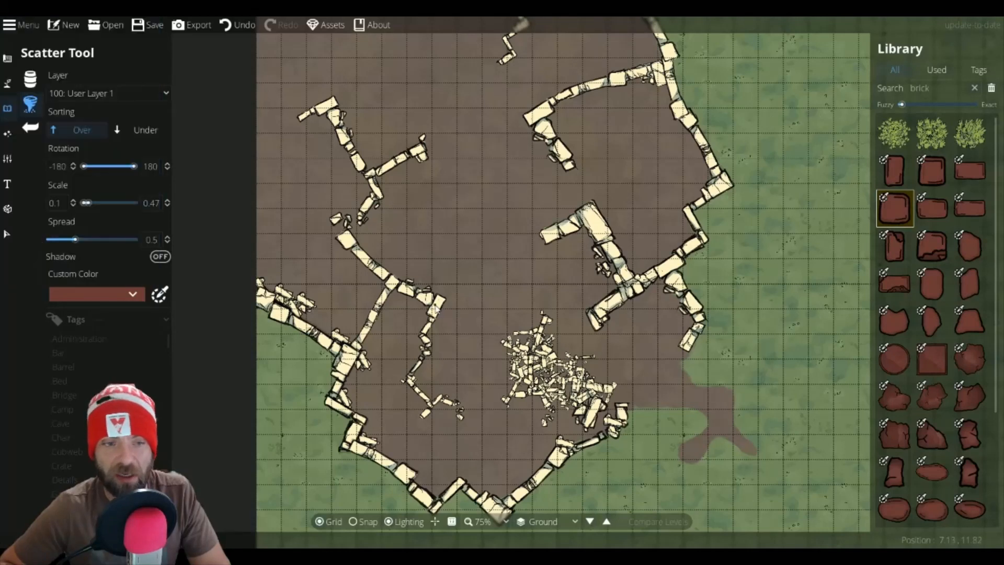
{"action": "left_click", "coordinate": [160, 294]}
{"action": "left_click", "coordinate": [148, 165]}
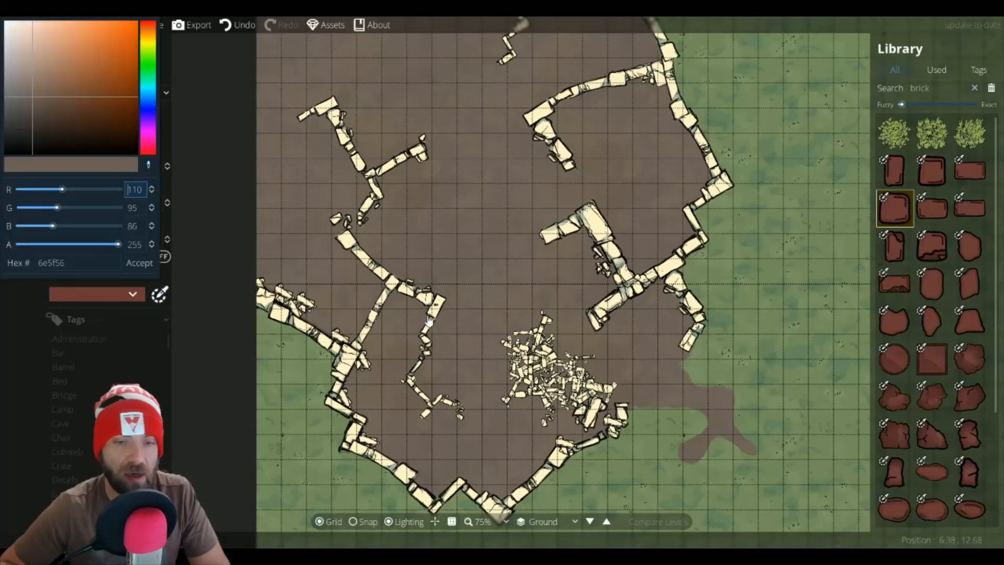
{"action": "left_click", "coordinate": [439, 303]}
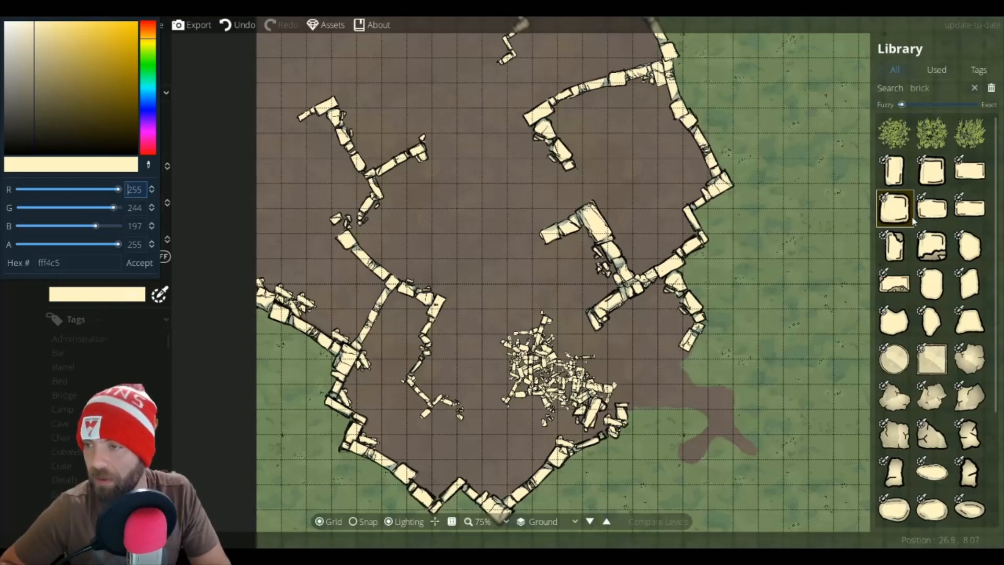
Step: Select six light flagstone variants and scatter a small cluster of them in the middle of the dirt area
{"action": "left_click", "coordinate": [938, 398]}
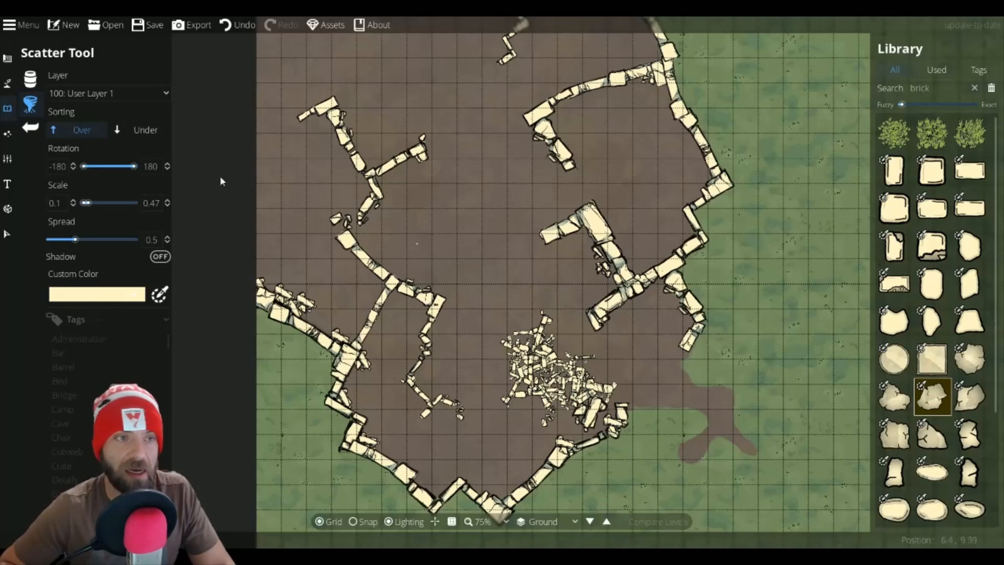
{"action": "left_click", "coordinate": [35, 83]}
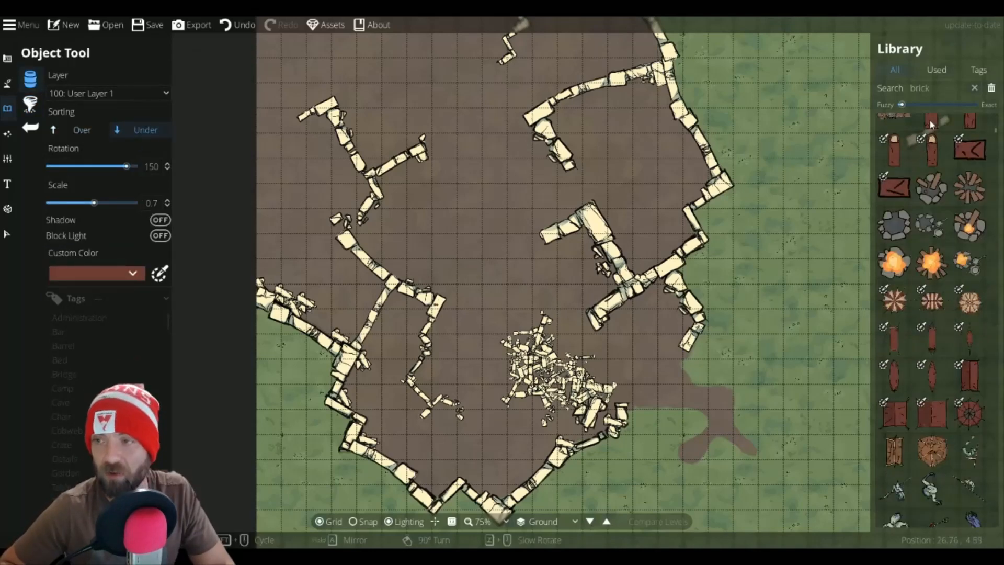
{"action": "left_click", "coordinate": [30, 104]}
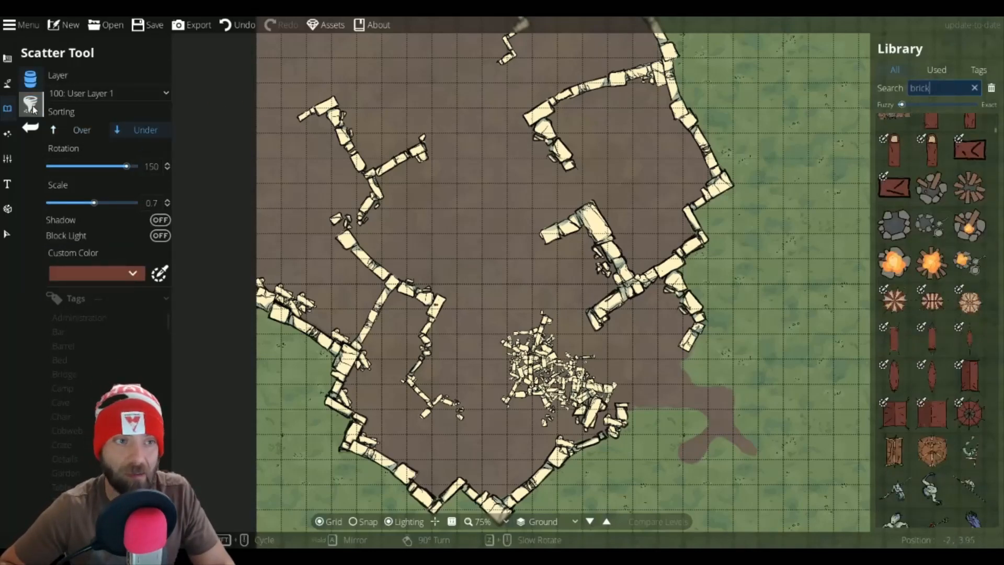
{"action": "left_click", "coordinate": [941, 90]}
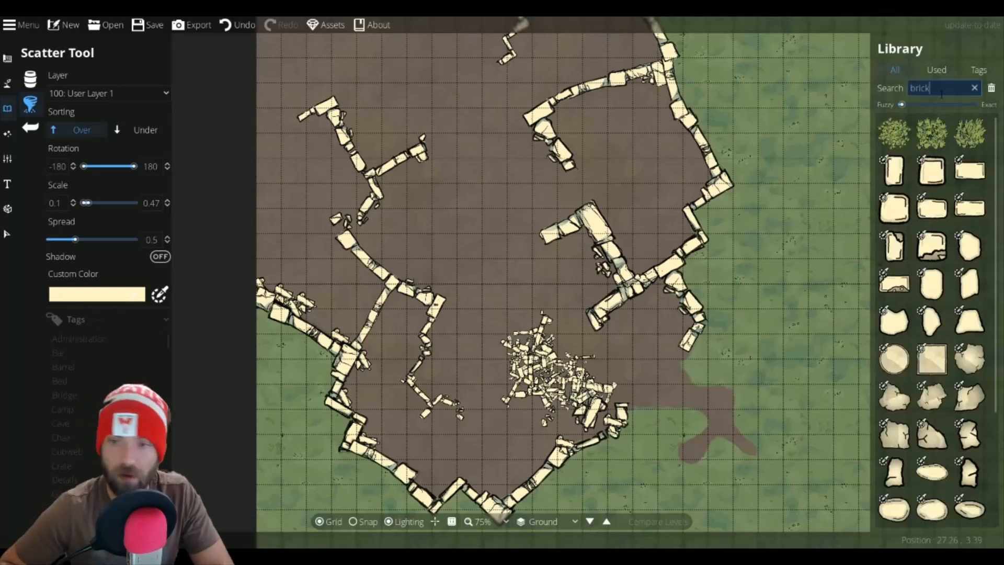
{"action": "left_click", "coordinate": [933, 437]}
{"action": "left_click", "coordinate": [901, 437], "text": "ctrl"}
{"action": "left_click", "coordinate": [899, 402], "text": "ctrl"}
{"action": "left_click", "coordinate": [931, 400], "text": "ctrl"}
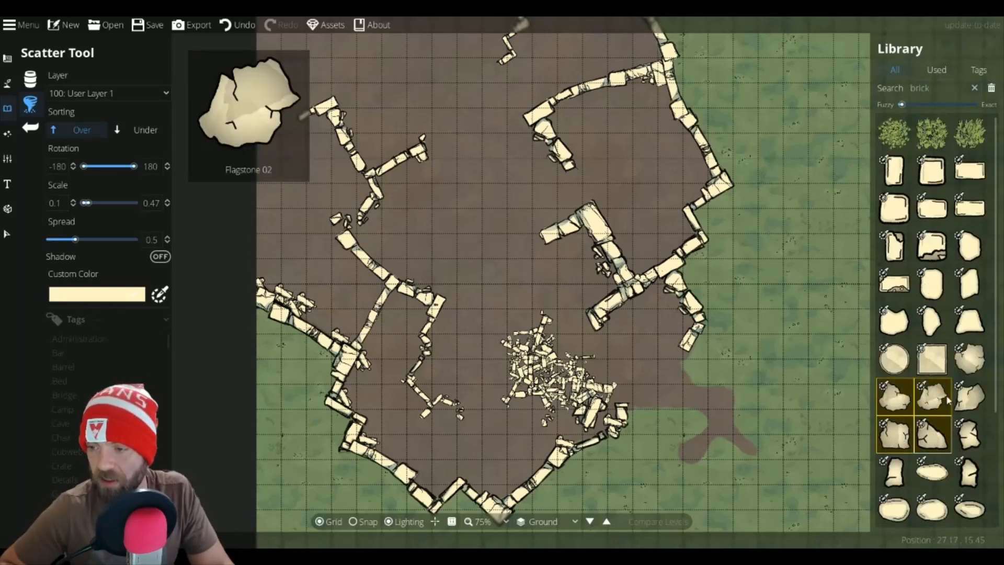
{"action": "left_click", "coordinate": [966, 395], "text": "ctrl"}
{"action": "left_click", "coordinate": [968, 368], "text": "ctrl"}
{"action": "left_click", "coordinate": [970, 447], "text": "ctrl"}
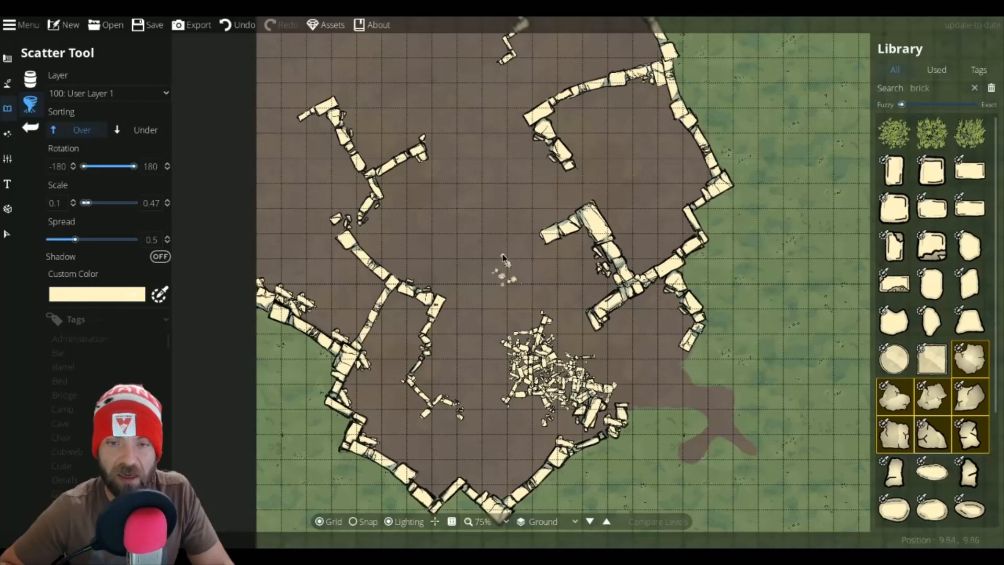
{"action": "left_click_drag", "start_coordinate": [487, 271], "coordinate": [451, 269]}
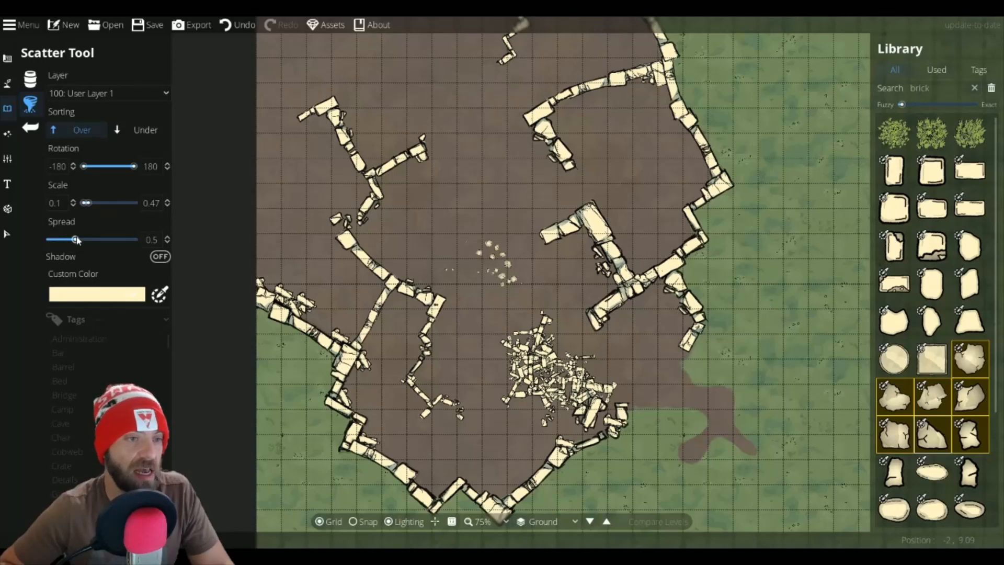
Step: Set the spread to -0.2 with scale up to 0.8 and scatter flagstones widely across the dirt area, including the upper-left corner
{"action": "left_click_drag", "start_coordinate": [69, 240], "coordinate": [63, 240]}
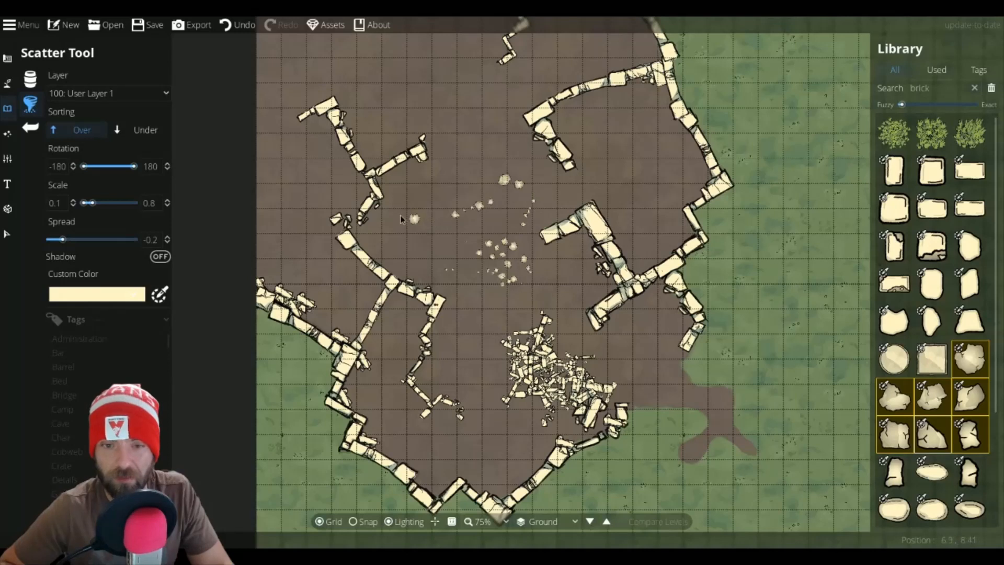
{"action": "left_click", "coordinate": [463, 326]}
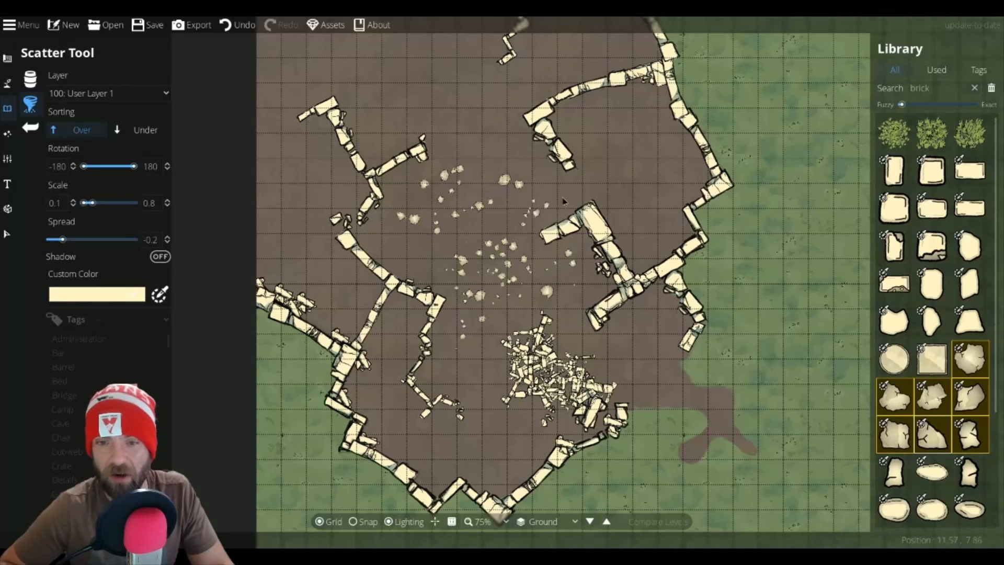
{"action": "left_click_drag", "start_coordinate": [563, 200], "coordinate": [491, 135]}
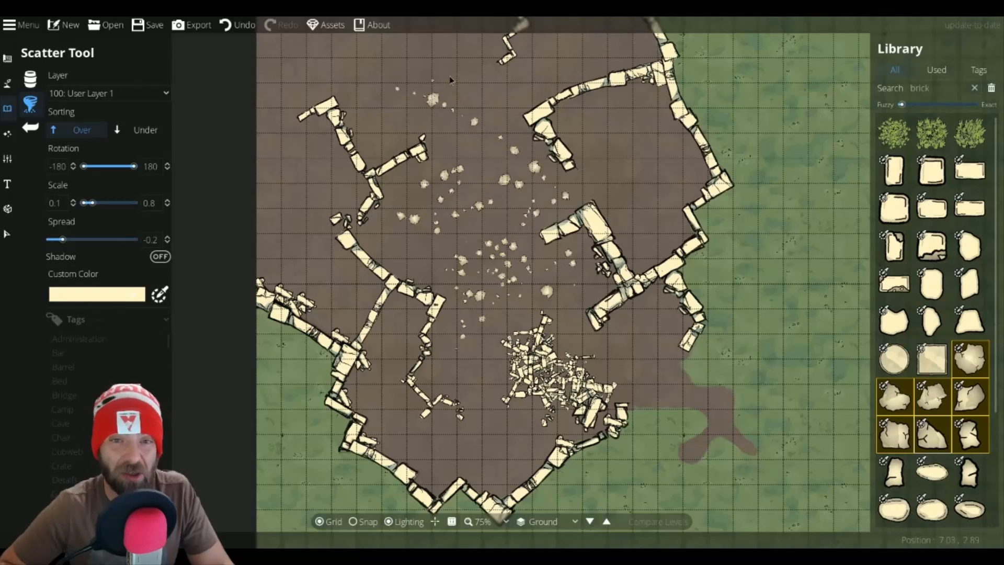
{"action": "left_click_drag", "start_coordinate": [450, 79], "coordinate": [496, 103]}
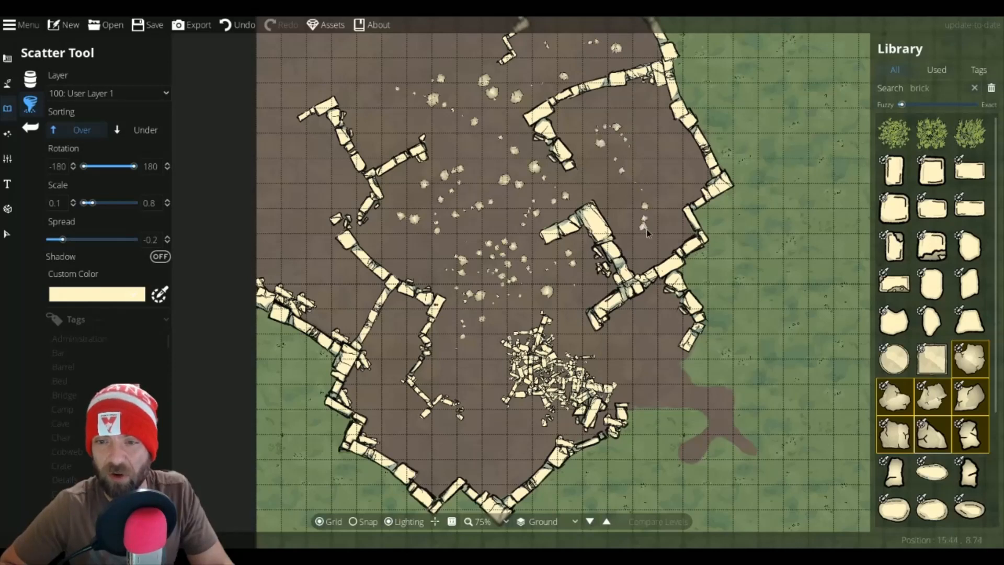
{"action": "left_click_drag", "start_coordinate": [678, 162], "coordinate": [663, 137]}
{"action": "mouse_move", "coordinate": [516, 451]}
{"action": "left_mouse_down"}
{"action": "mouse_move", "coordinate": [429, 451]}
{"action": "mouse_move", "coordinate": [403, 432]}
{"action": "left_mouse_up"}
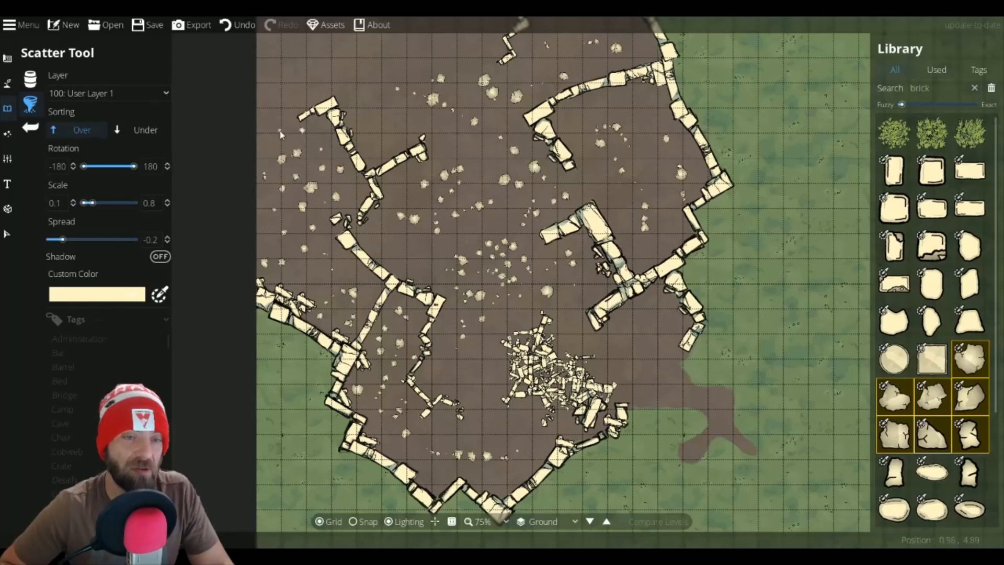
{"action": "left_click_drag", "start_coordinate": [275, 109], "coordinate": [289, 79]}
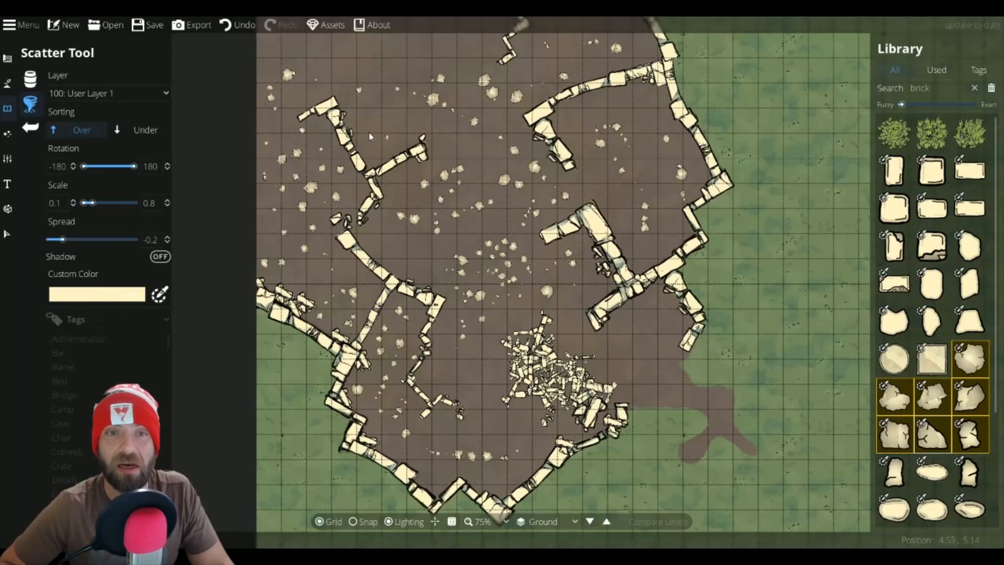
{"action": "left_click", "coordinate": [380, 125]}
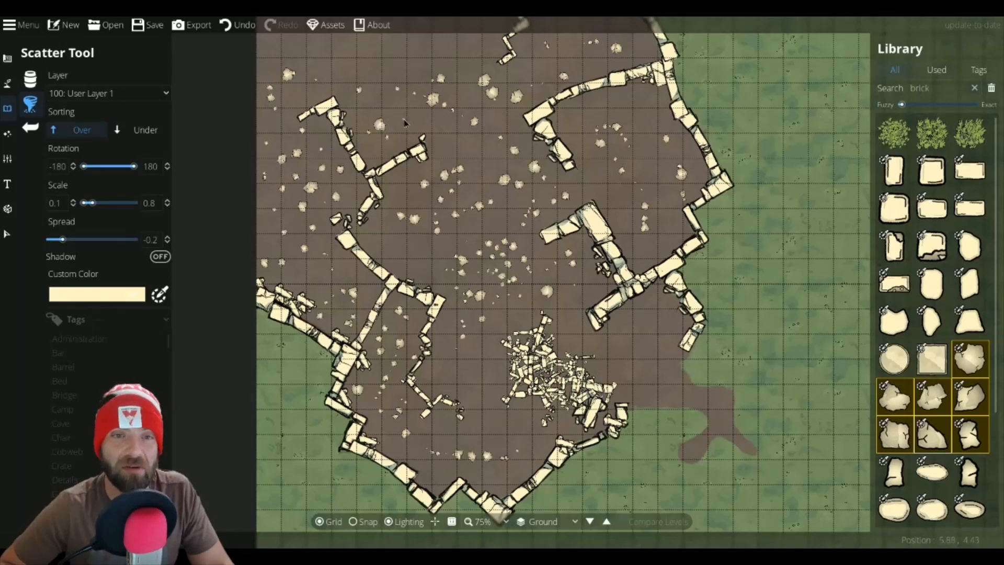
Step: Scatter a few more flagstones along the top edge and around the rubble pile in the lower middle
{"action": "left_click", "coordinate": [400, 45]}
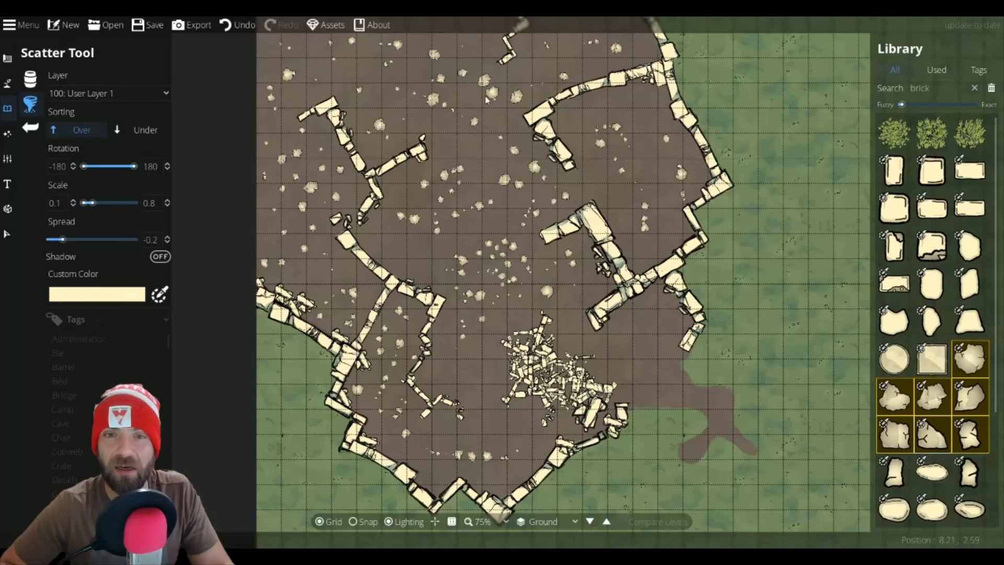
{"action": "left_click_drag", "start_coordinate": [483, 403], "coordinate": [523, 428]}
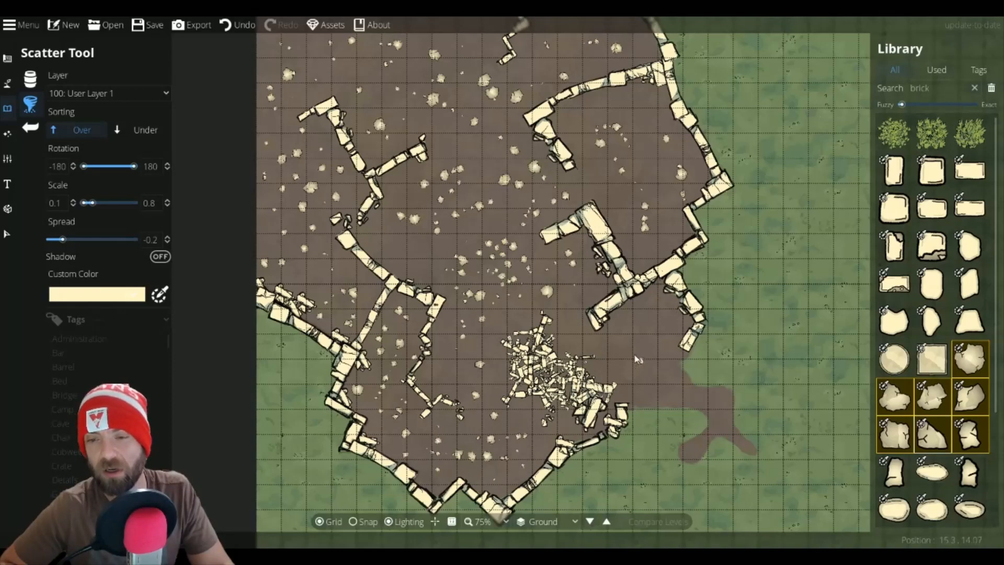
{"action": "left_click", "coordinate": [608, 328]}
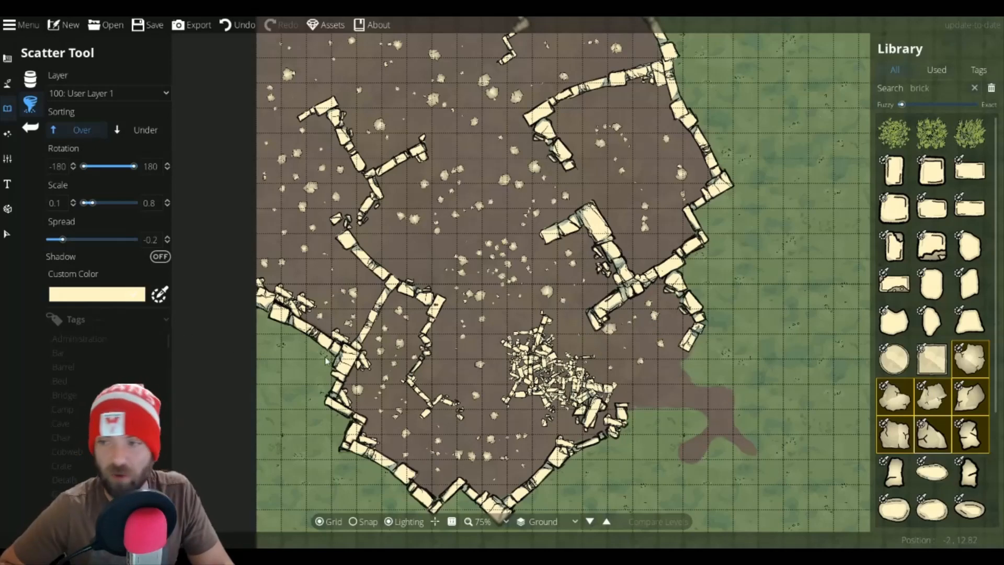
Step: Pick the small pebble rubble asset, switch to the Object Tool, search for brick, and sample the wall color fff4c5
{"action": "scroll", "coordinate": [941, 366], "scroll_direction": "down", "scroll_amount": 4}
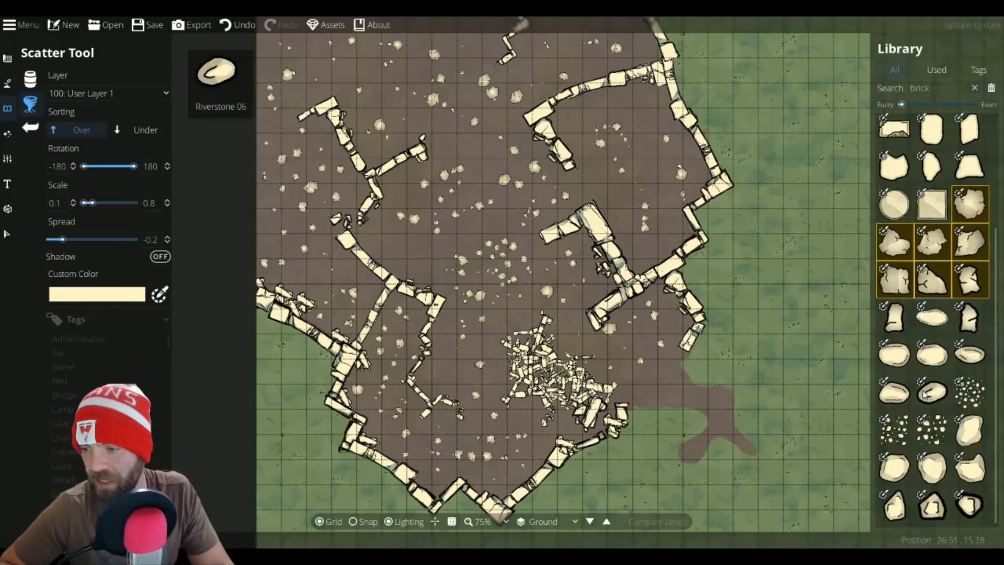
{"action": "left_click", "coordinate": [935, 436]}
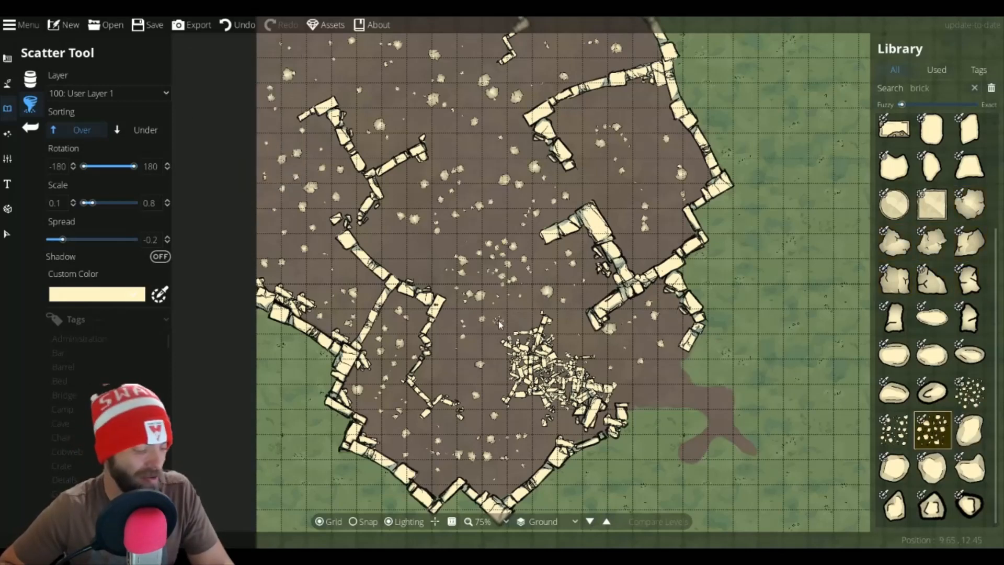
{"action": "left_click", "coordinate": [30, 78]}
{"action": "left_click", "coordinate": [934, 88]}
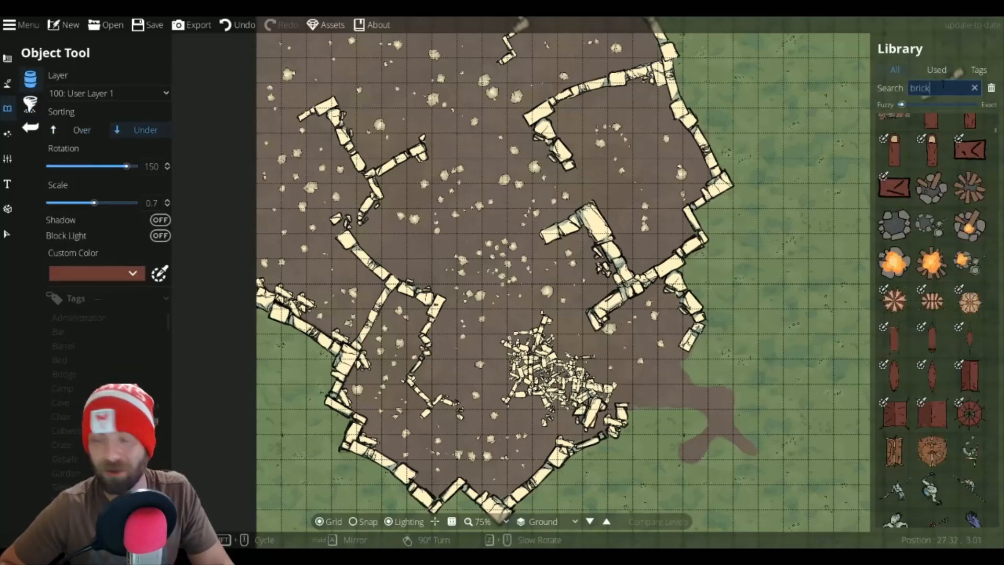
{"action": "key", "text": "Return"}
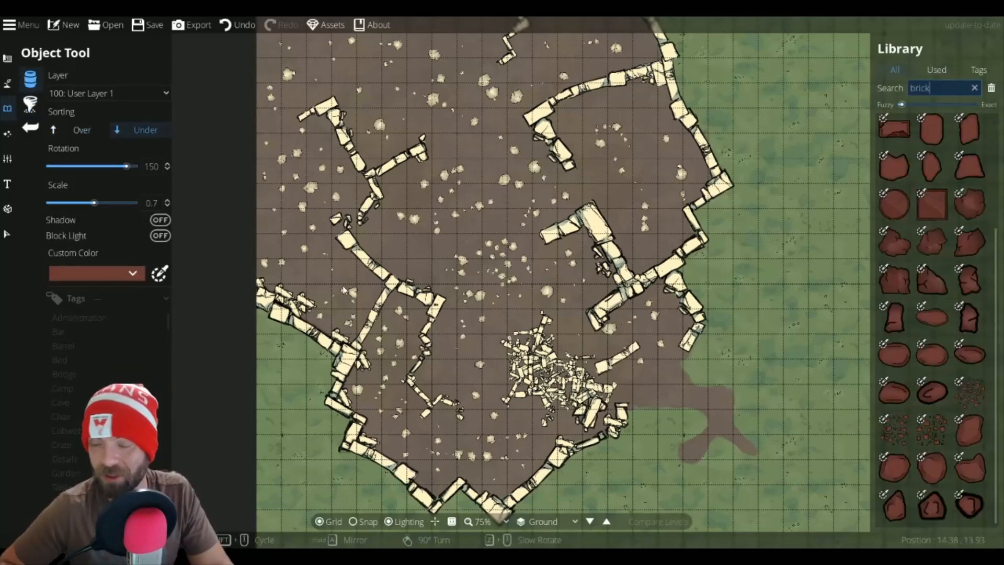
{"action": "left_click", "coordinate": [160, 273]}
{"action": "left_click", "coordinate": [162, 272]}
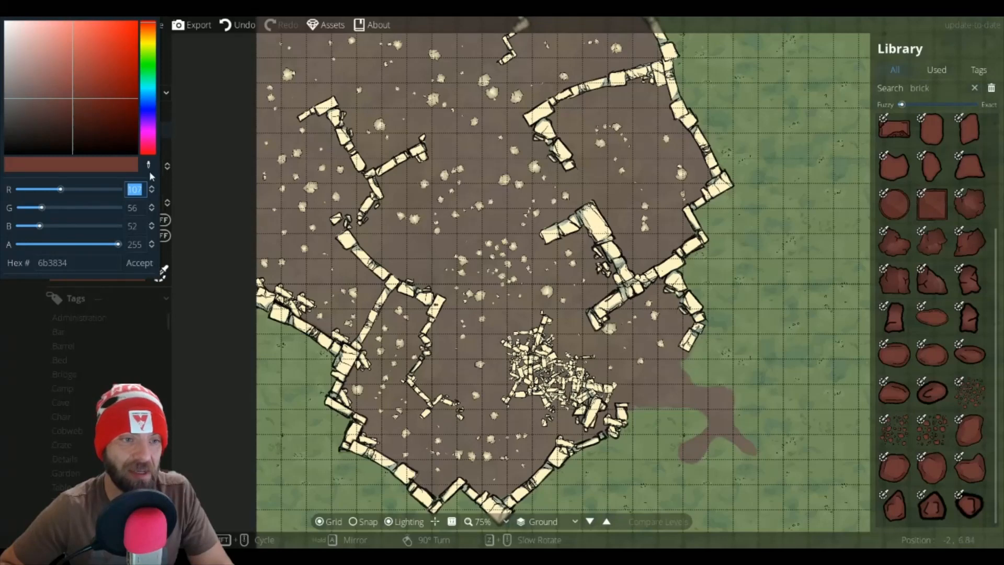
{"action": "left_click", "coordinate": [436, 316]}
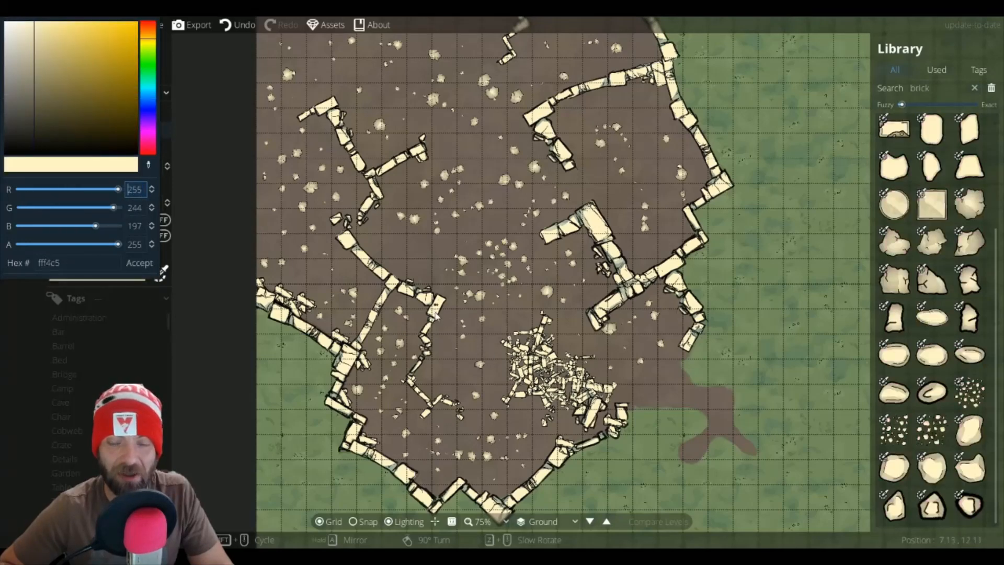
Step: Place pebble rubble clusters at scale 1.6 beside the right inner wall and in the upper-right corner
{"action": "left_click", "coordinate": [936, 444]}
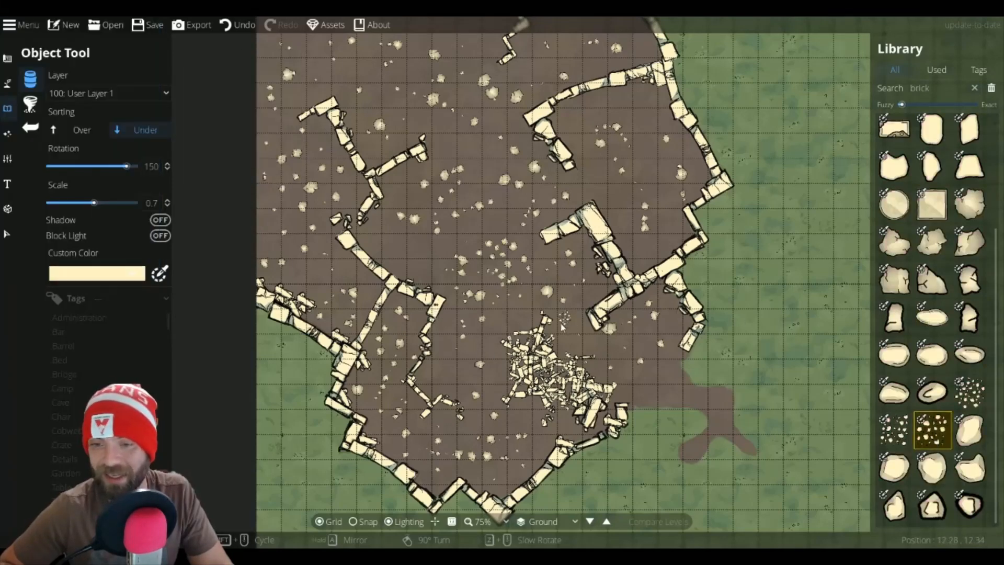
{"action": "scroll", "coordinate": [562, 345], "scroll_direction": "up", "scroll_amount": 9}
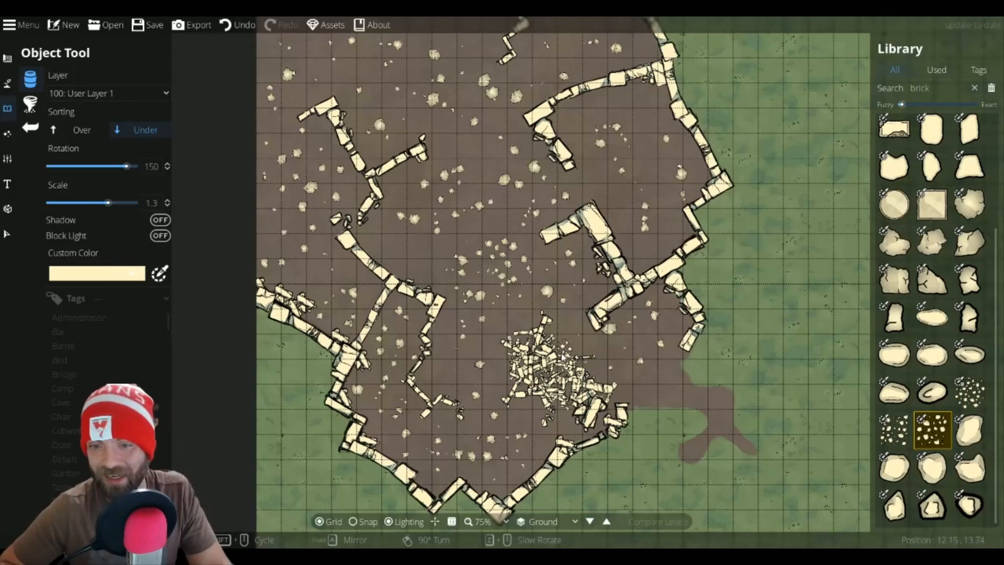
{"action": "left_click", "coordinate": [639, 261]}
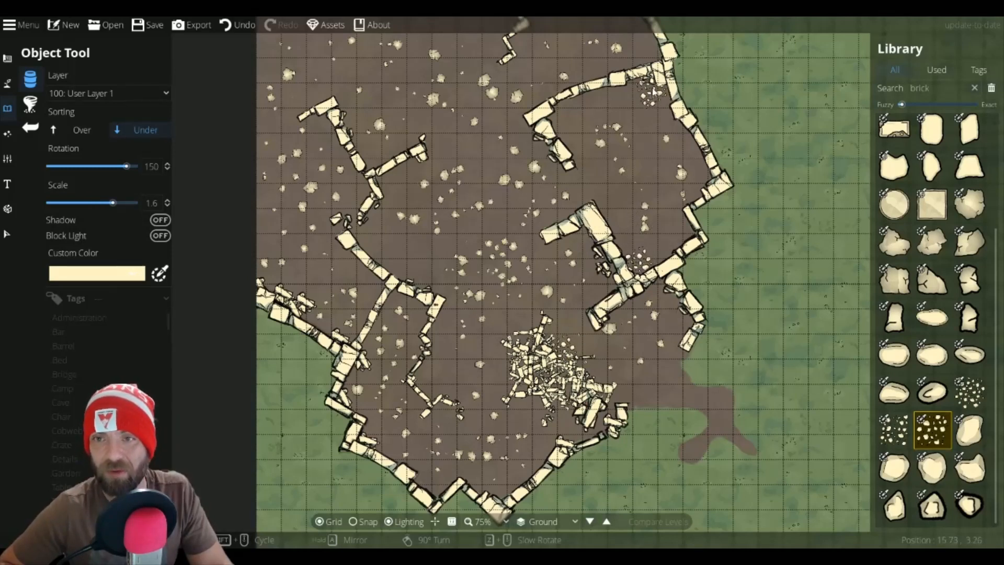
{"action": "scroll", "coordinate": [656, 92], "scroll_direction": "down", "scroll_amount": 4}
{"action": "left_click", "coordinate": [656, 91]}
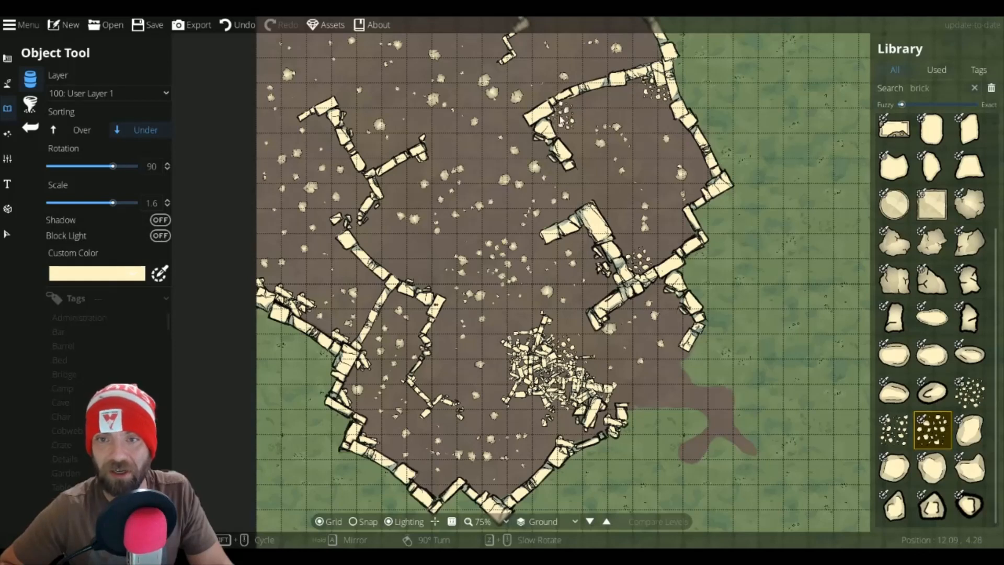
Step: Select another pebble variant and place clusters at scales 1.3 to 1 along the upper and left inner walls
{"action": "left_click", "coordinate": [900, 421]}
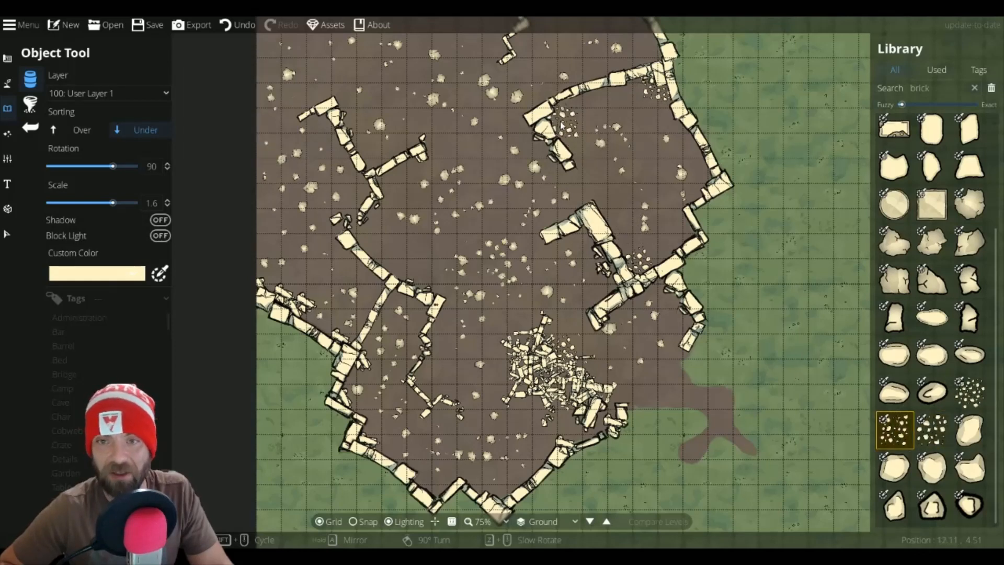
{"action": "scroll", "coordinate": [570, 123], "scroll_direction": "down", "scroll_amount": 2}
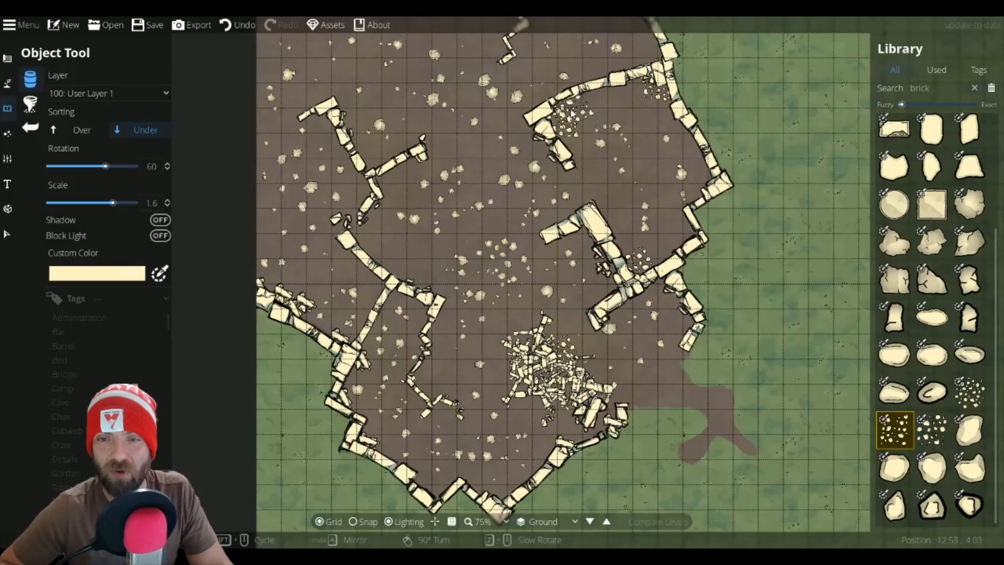
{"action": "scroll", "coordinate": [586, 126], "scroll_direction": "up", "scroll_amount": 3}
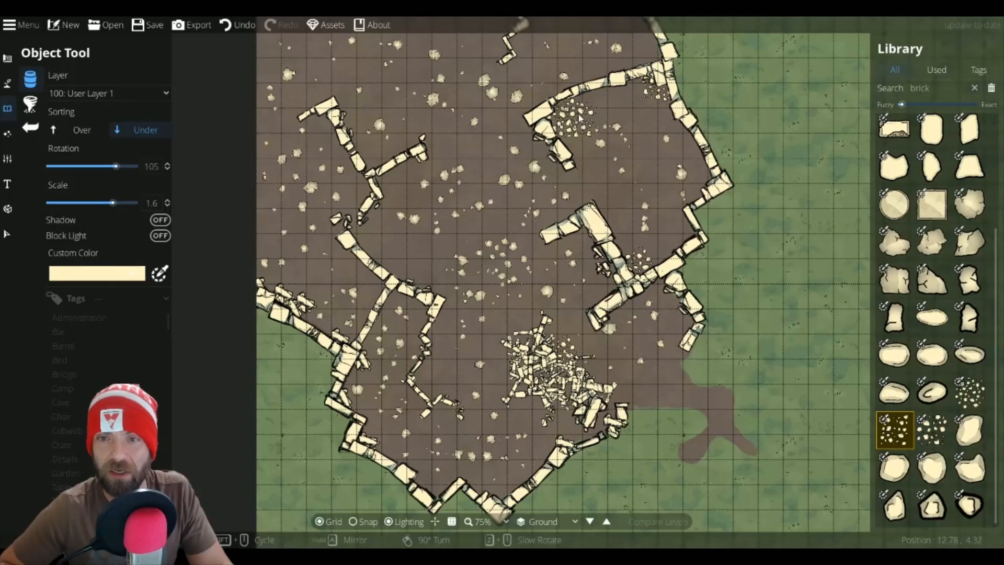
{"action": "scroll", "coordinate": [579, 116], "scroll_direction": "down", "scroll_amount": 3}
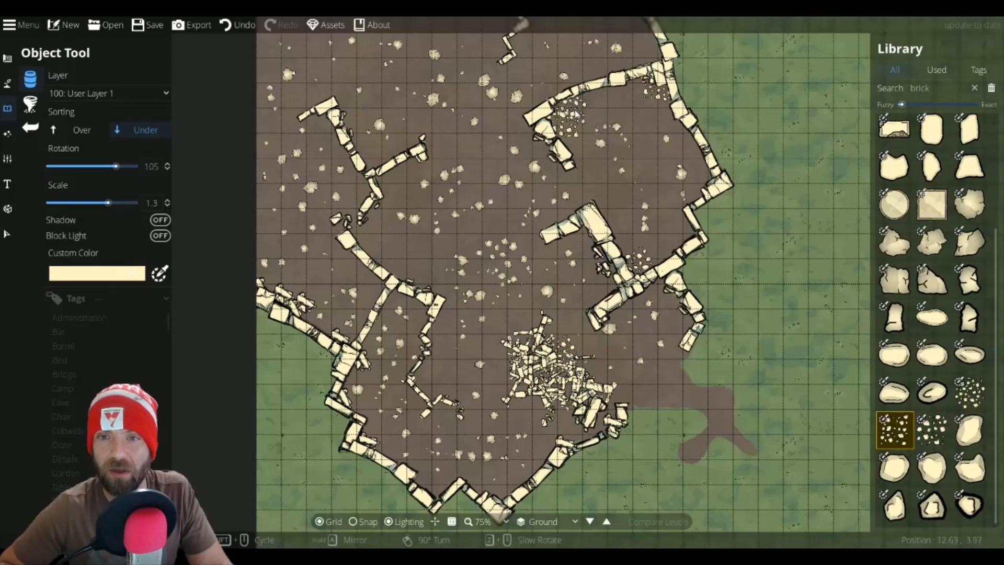
{"action": "left_click", "coordinate": [574, 117]}
{"action": "scroll", "coordinate": [390, 185], "scroll_direction": "down", "scroll_amount": 3}
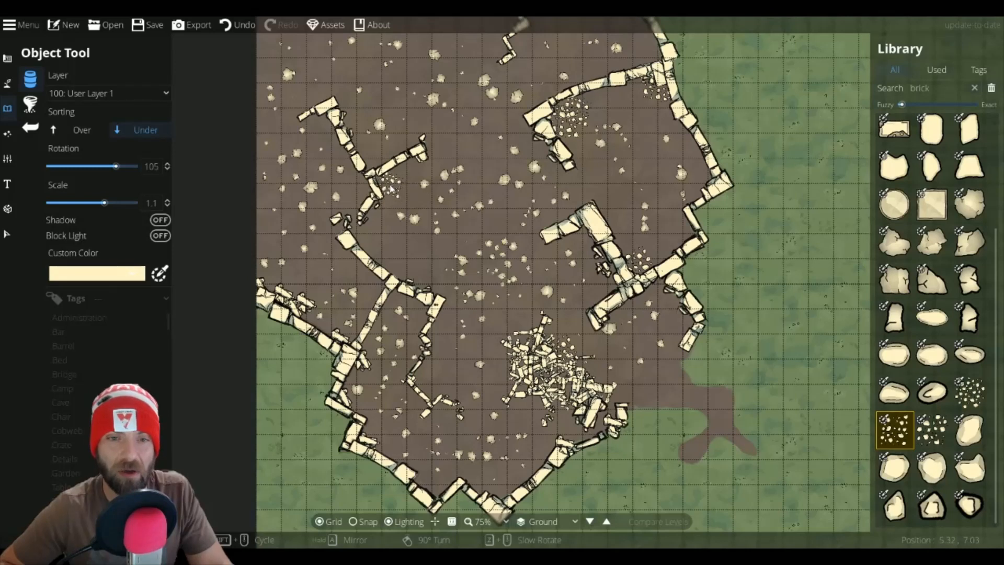
{"action": "left_click", "coordinate": [386, 185]}
{"action": "left_click", "coordinate": [365, 237]}
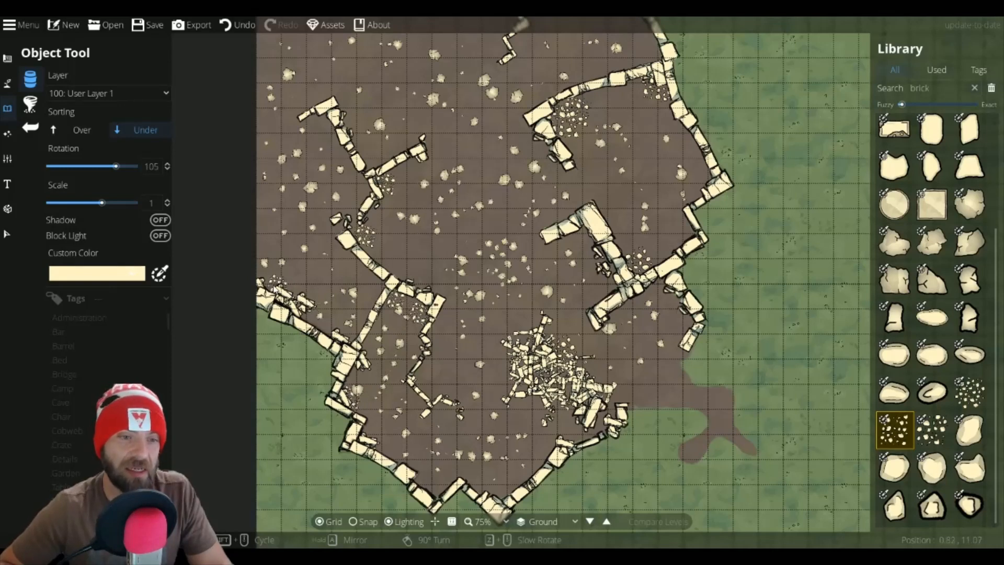
{"action": "left_click", "coordinate": [273, 284]}
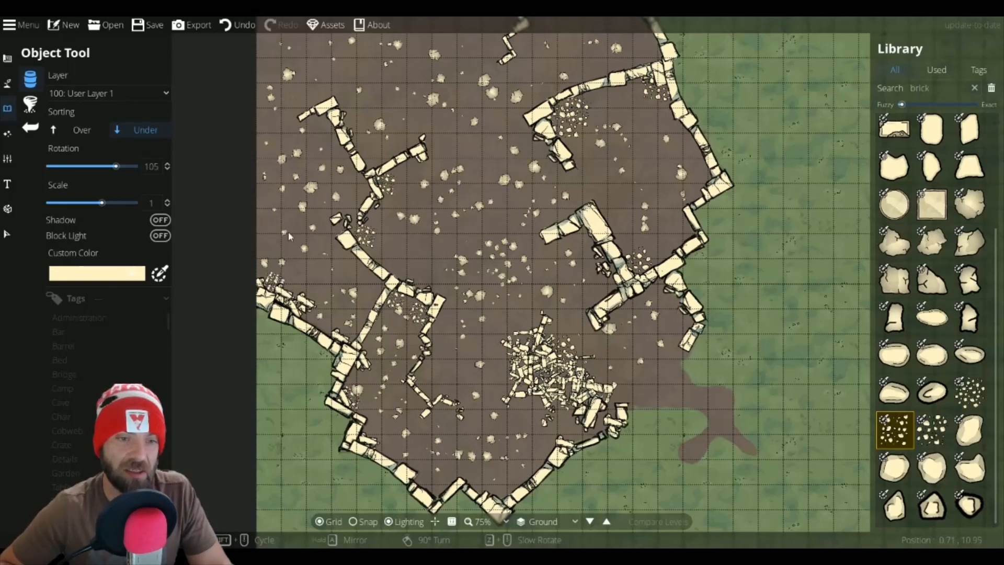
{"action": "left_click", "coordinate": [318, 127]}
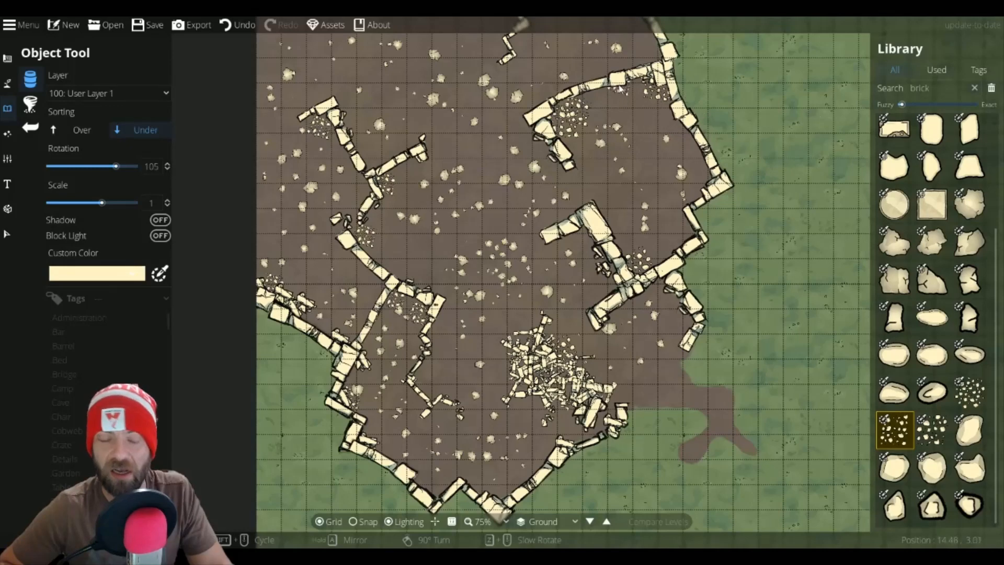
Step: Place more pebble clusters near the top of the map at rotations 60 to 105
{"action": "left_click_drag", "start_coordinate": [610, 38], "coordinate": [618, 116]}
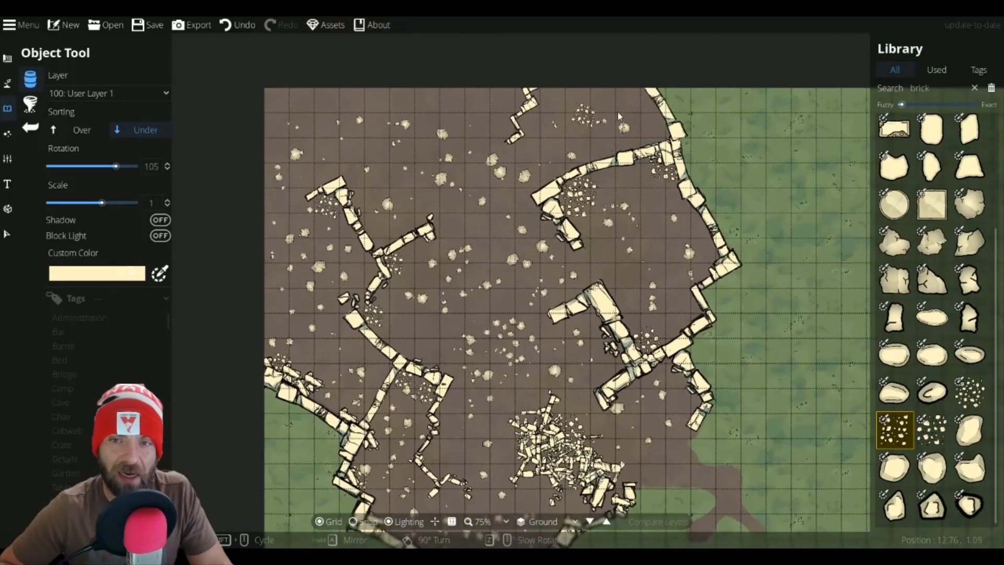
{"action": "left_click", "coordinate": [659, 132]}
{"action": "scroll", "coordinate": [528, 123], "scroll_direction": "down", "scroll_amount": 2}
{"action": "scroll", "coordinate": [528, 124], "scroll_direction": "down", "scroll_amount": 1}
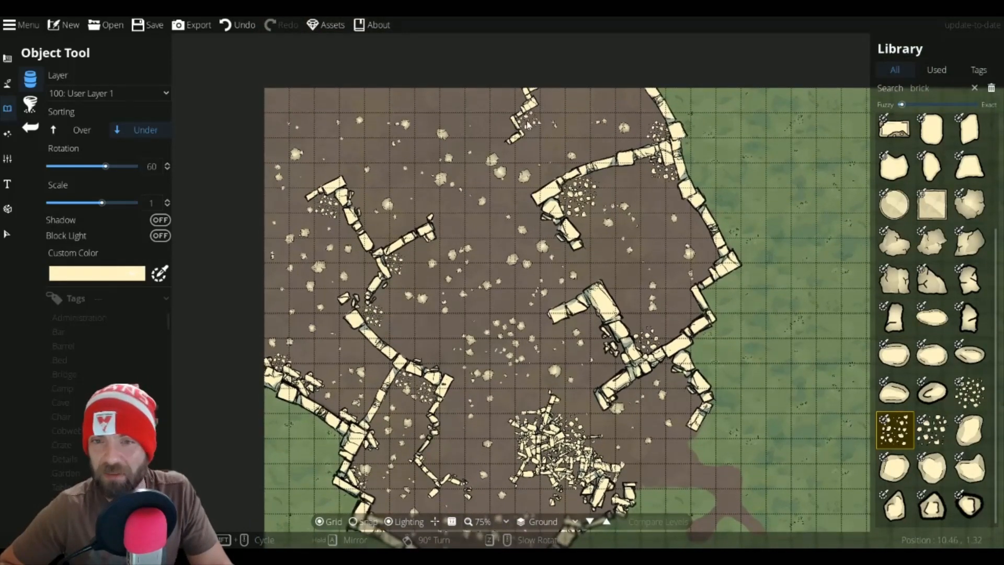
{"action": "left_click", "coordinate": [532, 120]}
{"action": "scroll", "coordinate": [541, 117], "scroll_direction": "up", "scroll_amount": 2}
{"action": "scroll", "coordinate": [541, 117], "scroll_direction": "up", "scroll_amount": 1}
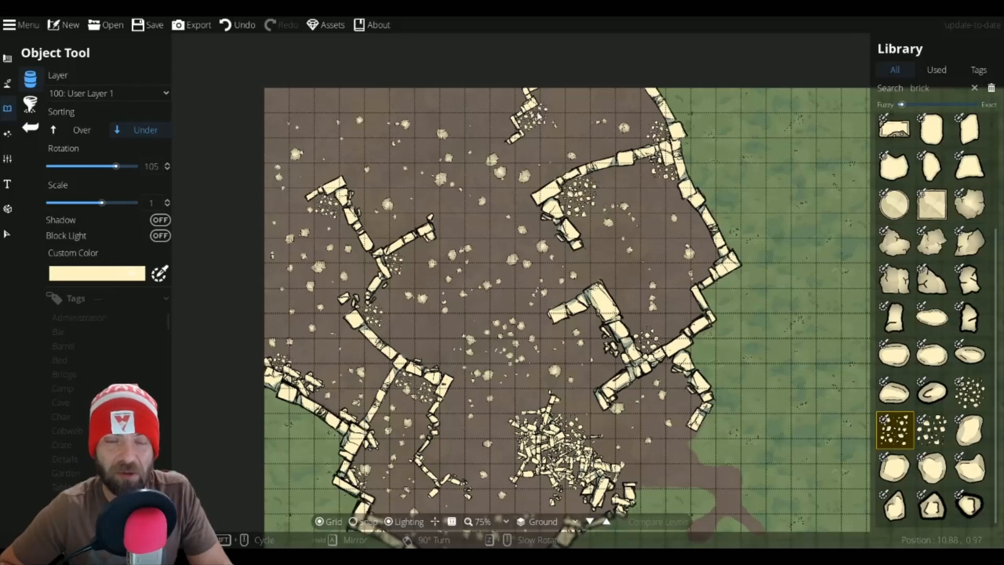
Step: Search the library for pillar, pick Rubble Pile 3a, and place it at scale 0.5 near the upper inner wall
{"action": "mouse_move", "coordinate": [949, 448]}
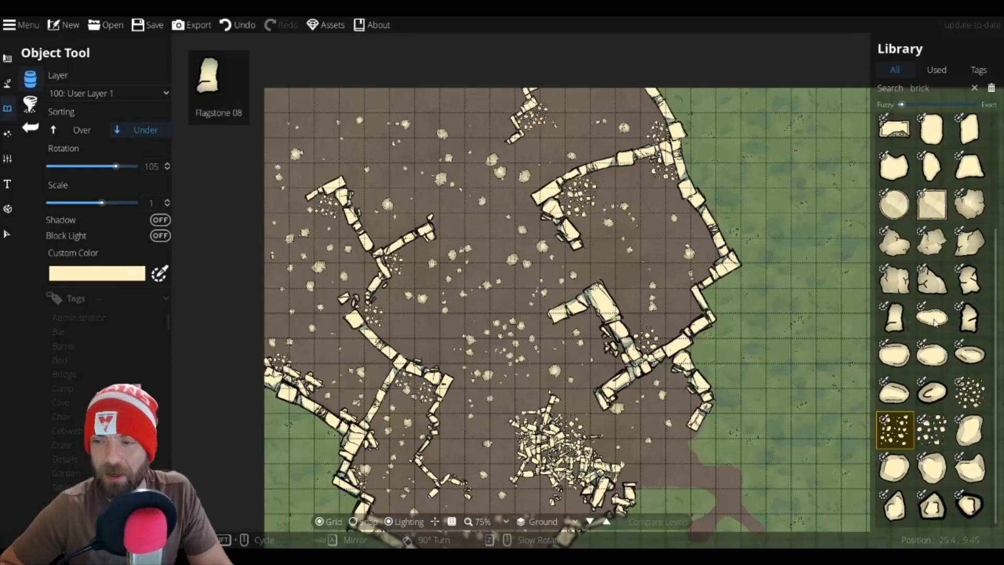
{"action": "left_click", "coordinate": [891, 90]}
{"action": "type", "text": "pillar"}
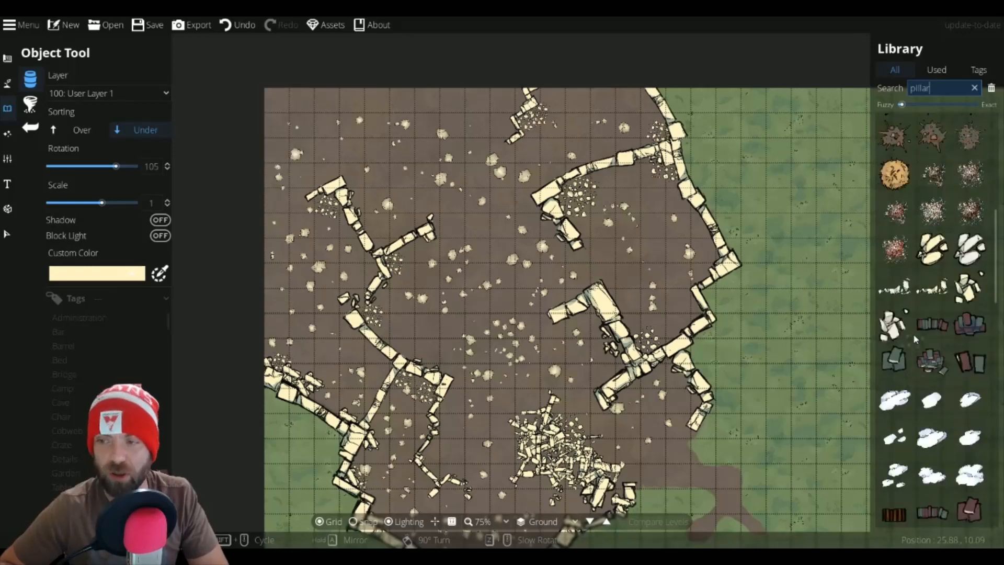
{"action": "scroll", "coordinate": [915, 314], "scroll_direction": "down", "scroll_amount": 1}
{"action": "left_click", "coordinate": [932, 197]}
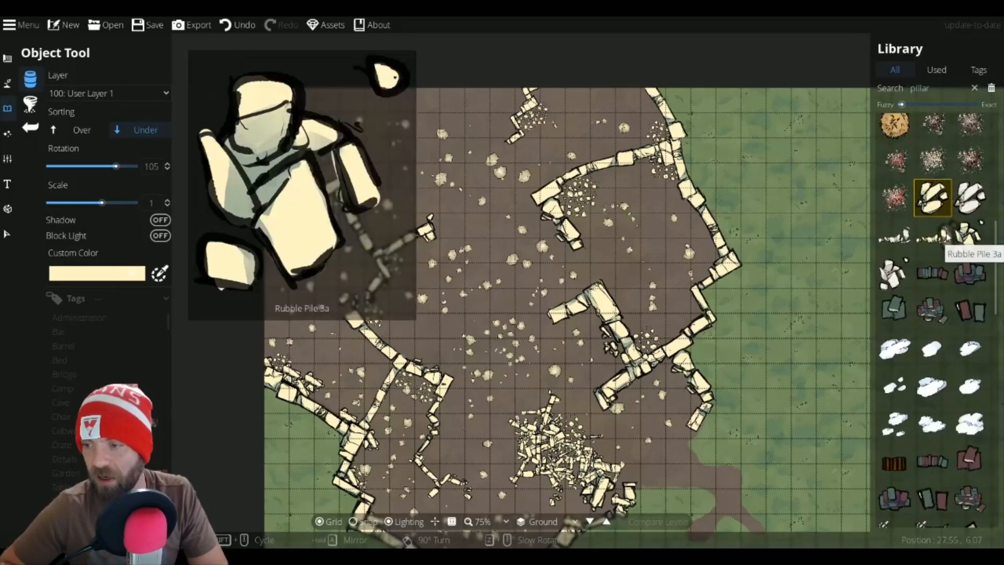
{"action": "scroll", "coordinate": [560, 267], "scroll_direction": "down", "scroll_amount": 7}
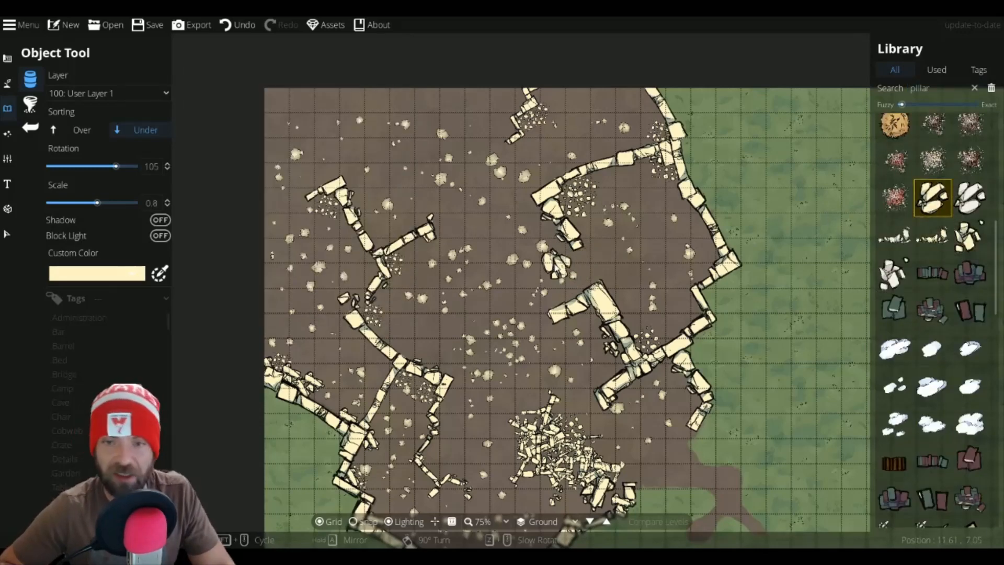
{"action": "scroll", "coordinate": [536, 221], "scroll_direction": "up", "scroll_amount": 2}
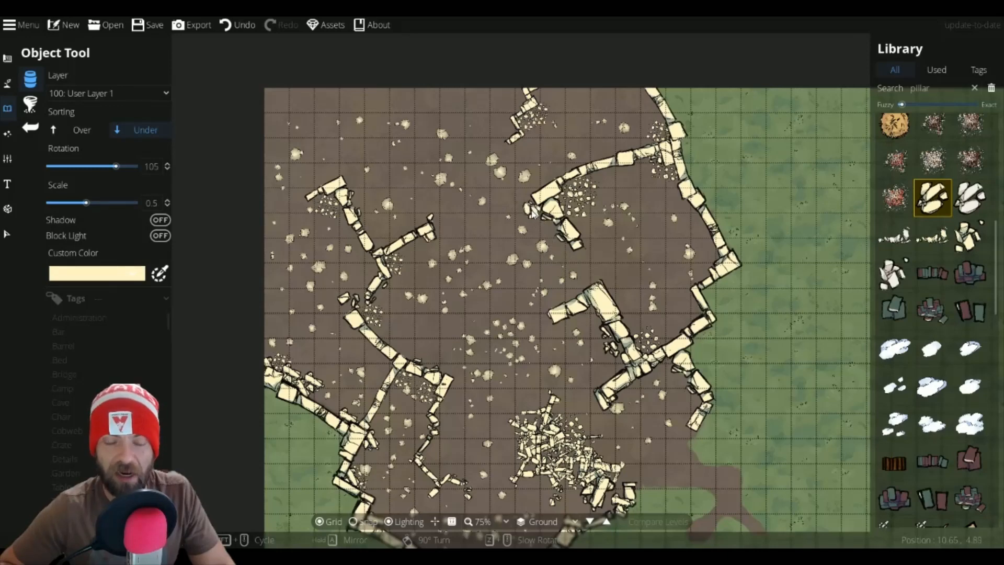
{"action": "scroll", "coordinate": [531, 213], "scroll_direction": "up", "scroll_amount": 2}
{"action": "left_click", "coordinate": [531, 213]}
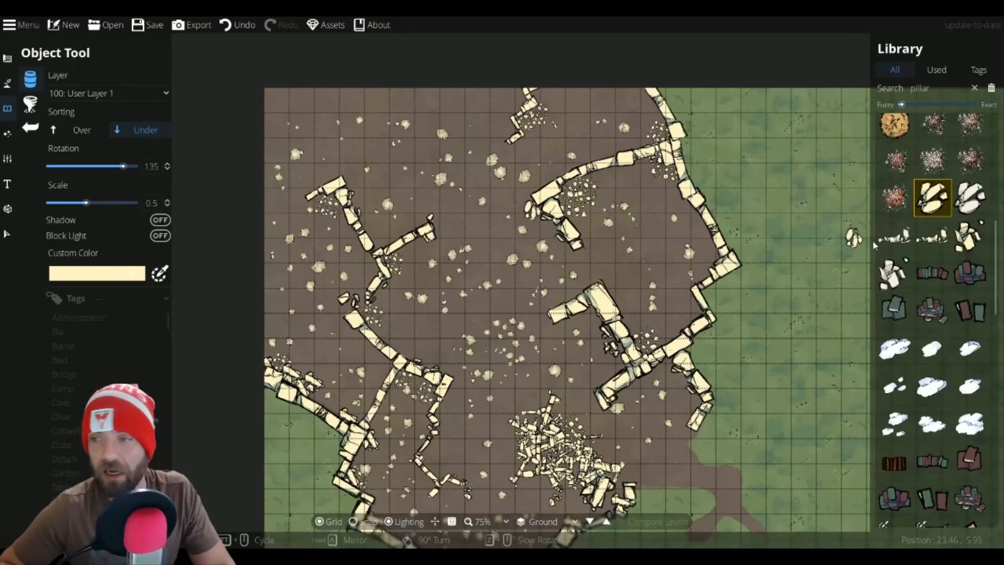
Step: Pick a broken wall rubble piece, set scale 0.7 and sorting to Over, and place pieces in the upper area
{"action": "left_click", "coordinate": [965, 238]}
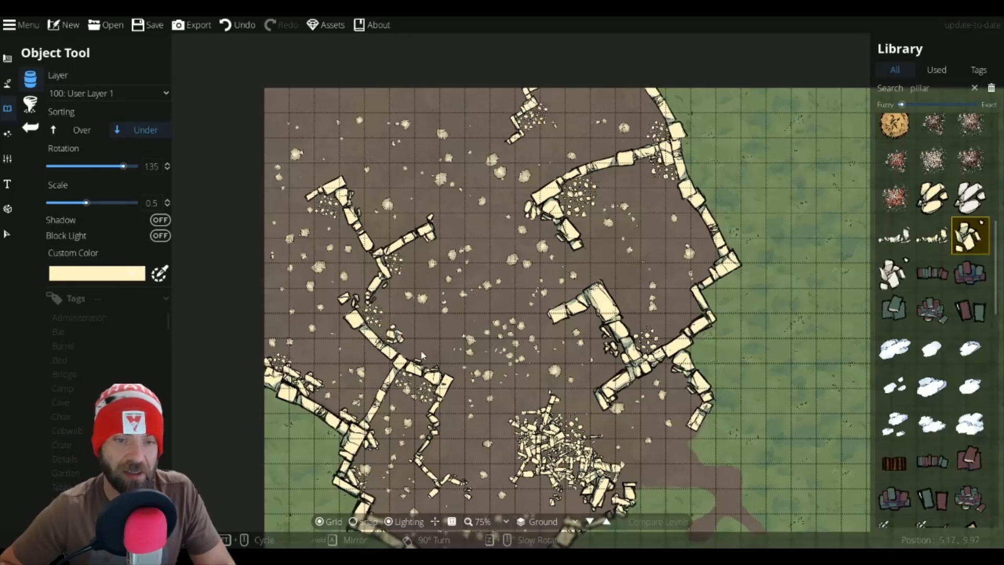
{"action": "left_click", "coordinate": [932, 236]}
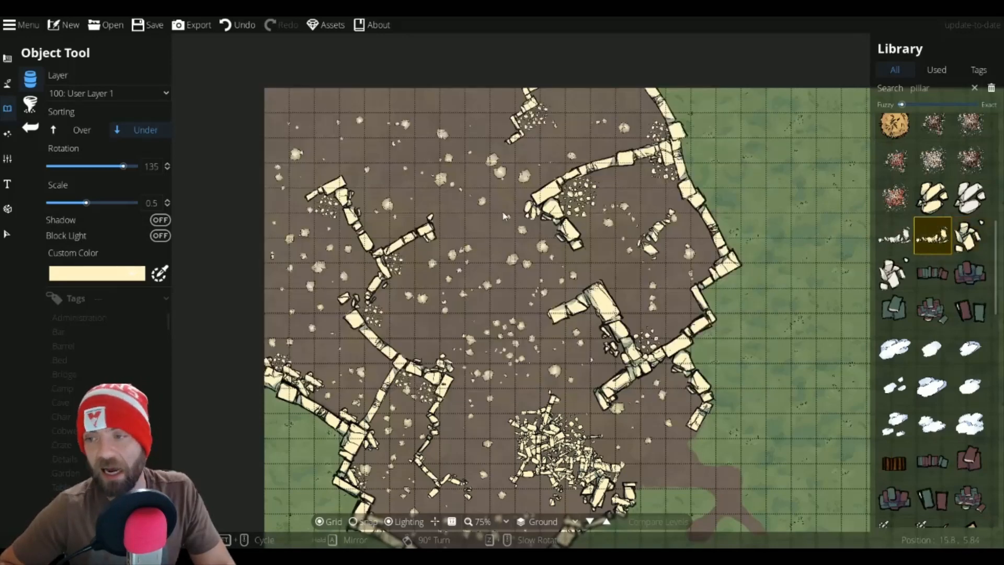
{"action": "scroll", "coordinate": [491, 261], "scroll_direction": "up", "scroll_amount": 2}
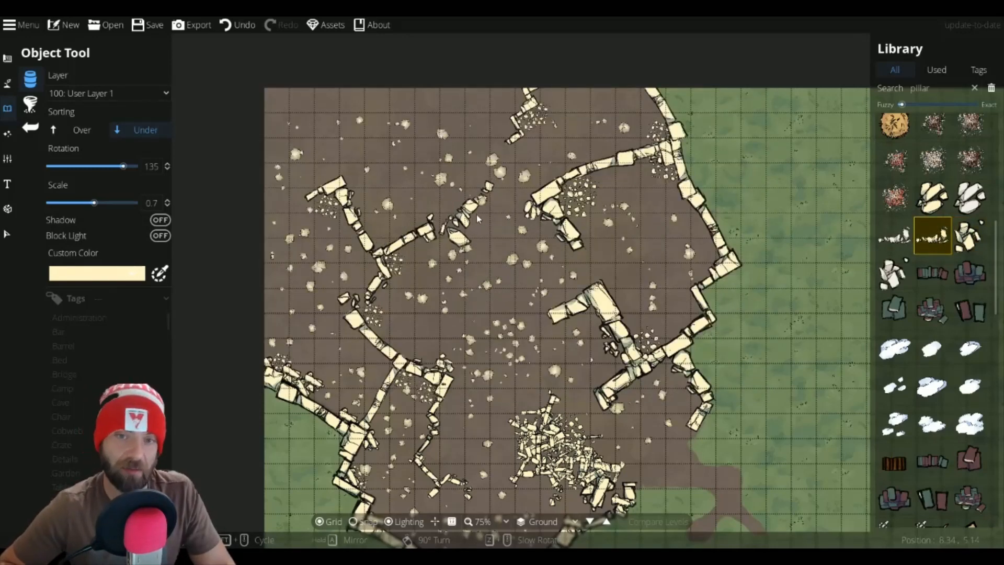
{"action": "left_click", "coordinate": [79, 130]}
{"action": "scroll", "coordinate": [494, 175], "scroll_direction": "down", "scroll_amount": 2}
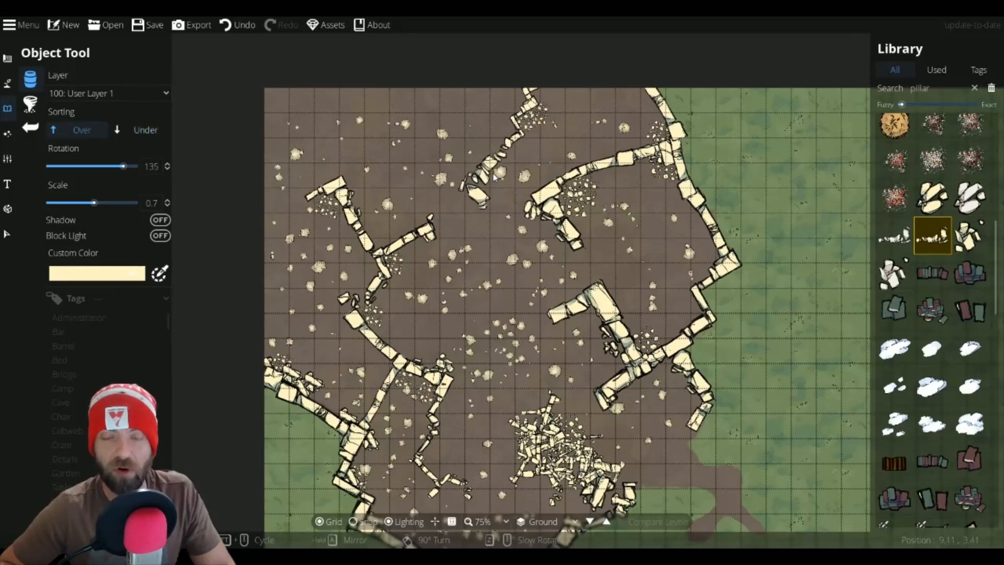
{"action": "scroll", "coordinate": [494, 168], "scroll_direction": "down", "scroll_amount": 1}
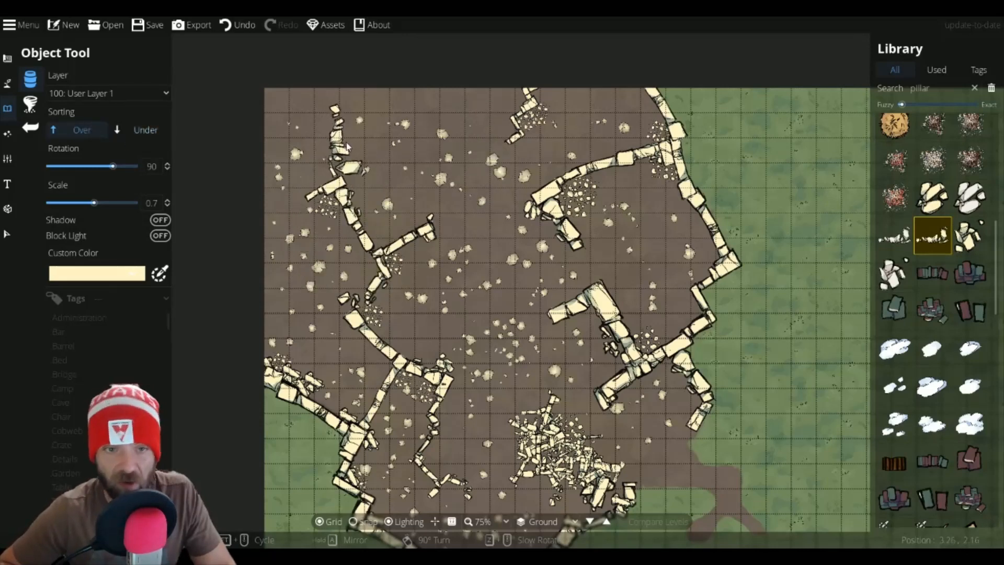
Step: Place more broken wall rubble pieces at rotation 135 and scale 0.4 in the upper area of the map
{"action": "scroll", "coordinate": [361, 154], "scroll_direction": "up", "scroll_amount": 3}
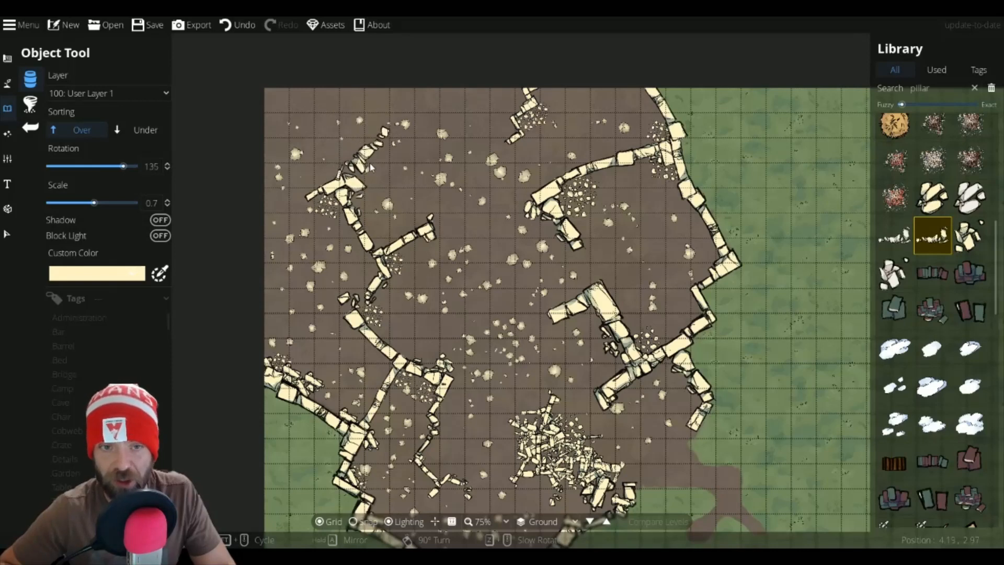
{"action": "scroll", "coordinate": [372, 164], "scroll_direction": "down", "scroll_amount": 3}
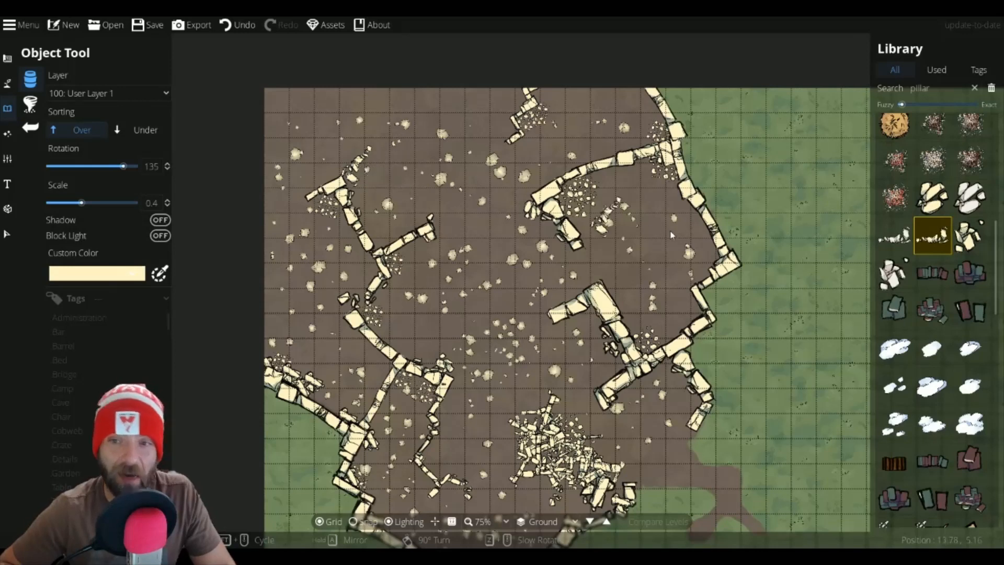
{"action": "scroll", "coordinate": [693, 277], "scroll_direction": "down", "scroll_amount": 3}
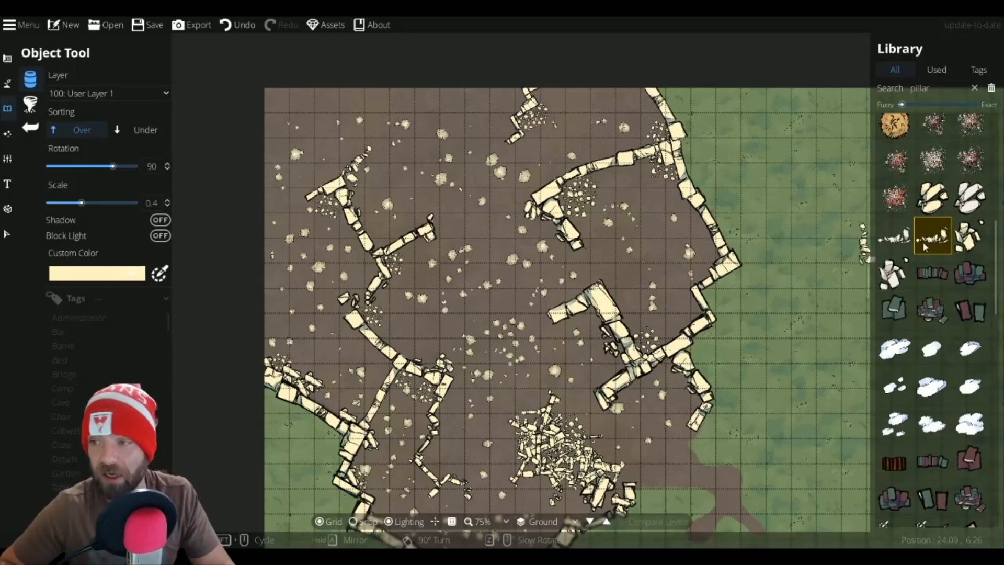
Step: Pick a square pillar block and place it at scale 1.1 beside the left inner wall and at scale 1 in the map center
{"action": "left_click", "coordinate": [969, 235]}
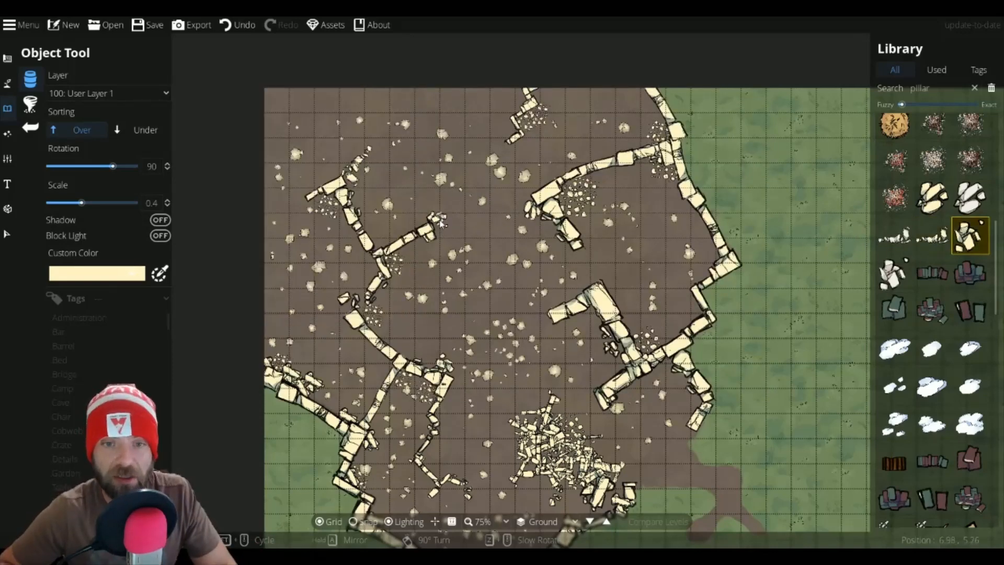
{"action": "scroll", "coordinate": [936, 338], "scroll_direction": "down", "scroll_amount": 10}
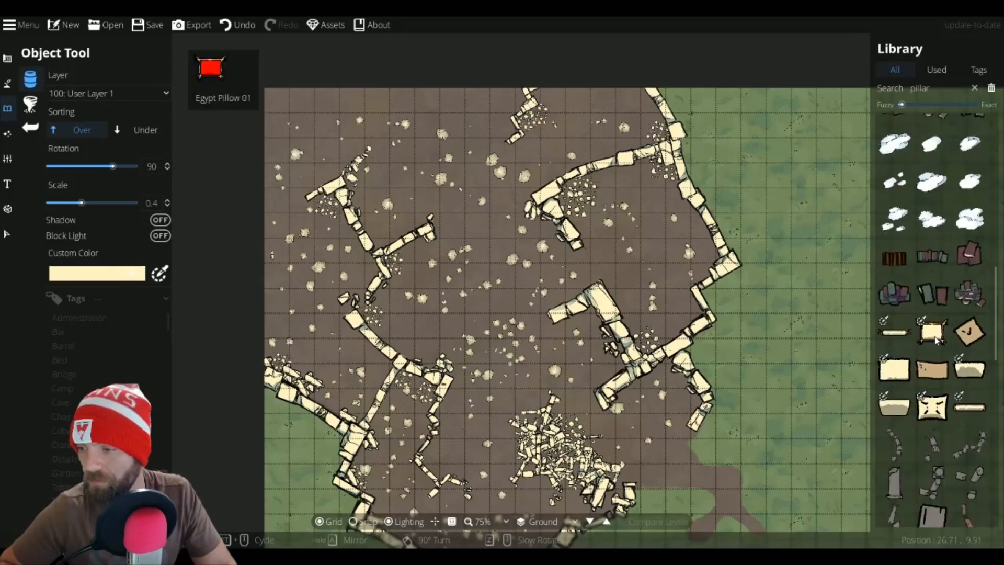
{"action": "scroll", "coordinate": [935, 338], "scroll_direction": "down", "scroll_amount": 5}
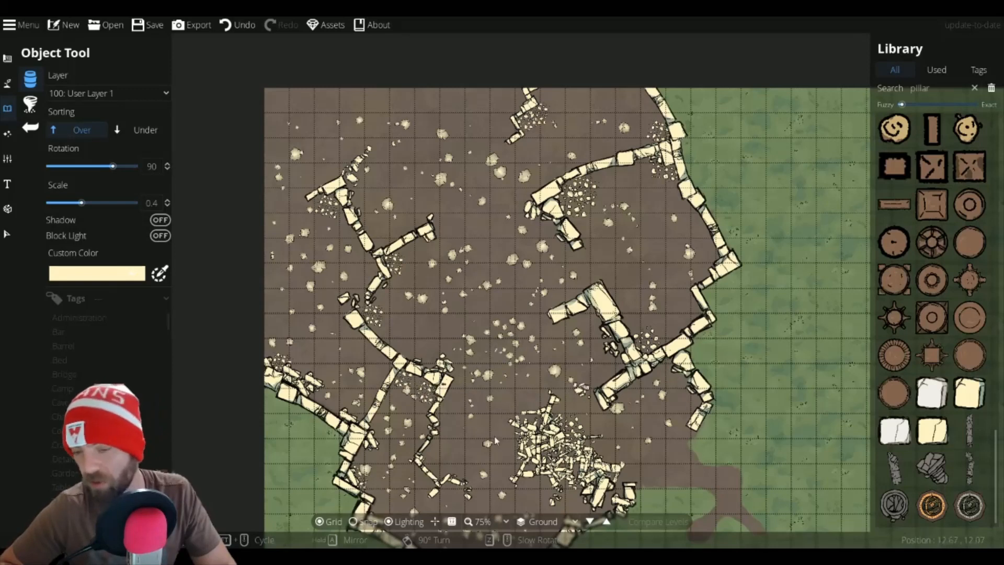
{"action": "left_click", "coordinate": [969, 395]}
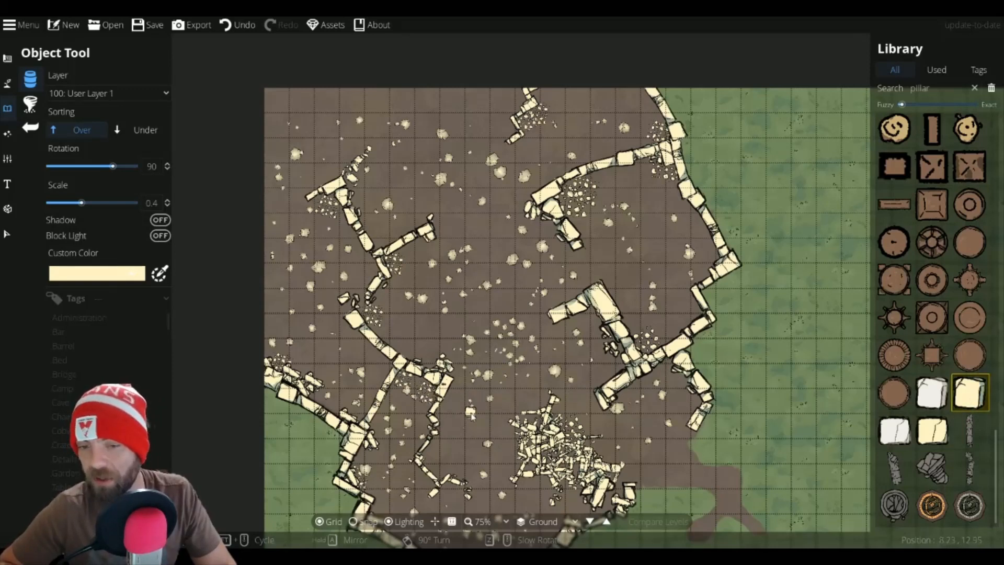
{"action": "scroll", "coordinate": [444, 389], "scroll_direction": "up", "scroll_amount": 5}
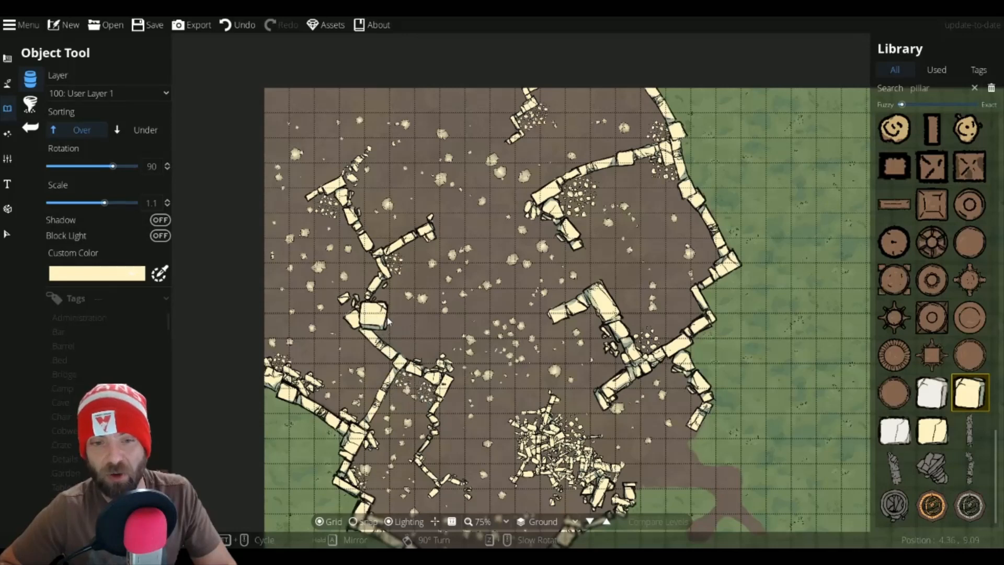
{"action": "scroll", "coordinate": [465, 266], "scroll_direction": "down", "scroll_amount": 1}
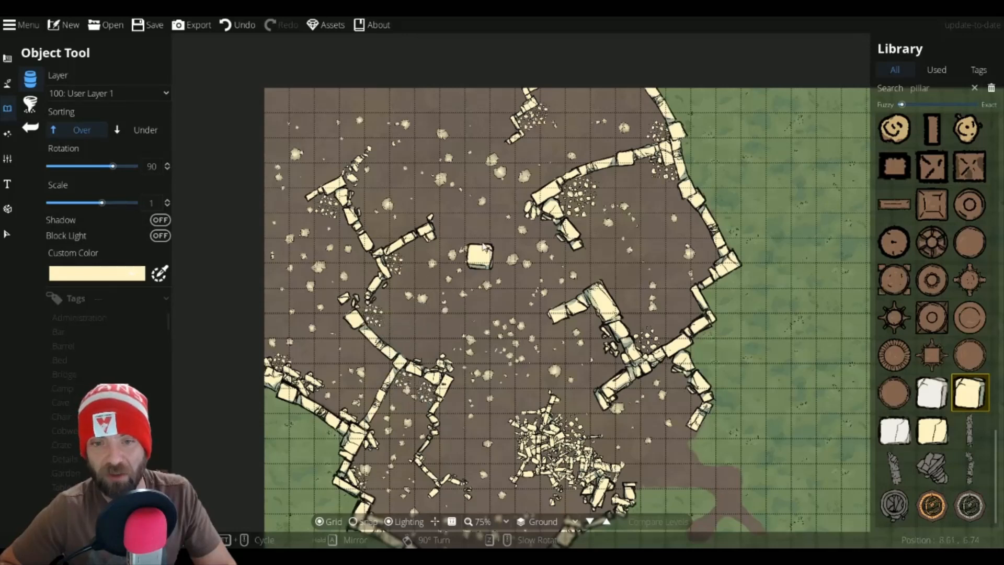
{"action": "left_click", "coordinate": [487, 269]}
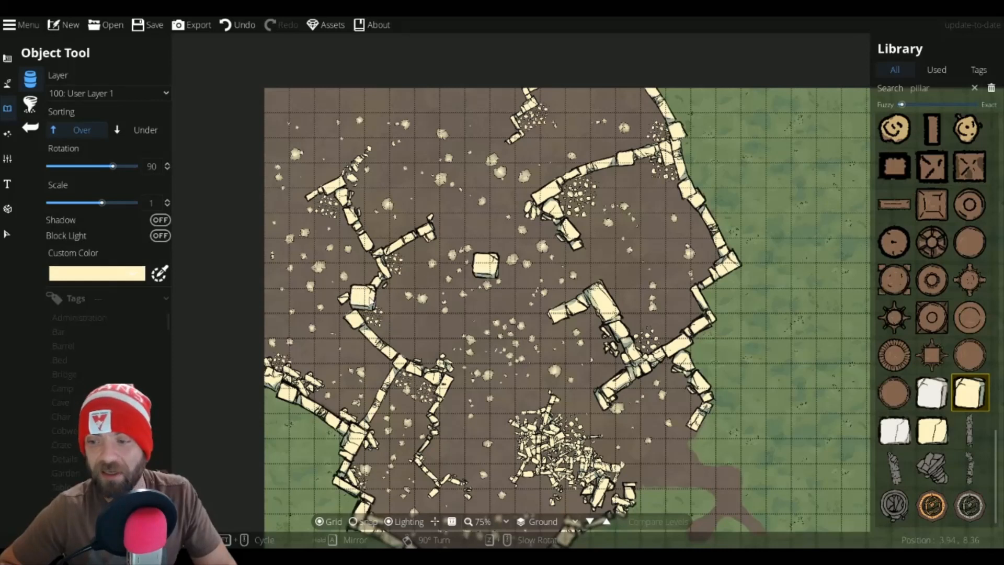
Step: Search the library for ripple, then wave, pick a waterfall wave piece and place it at rotation 15 by the central pillar
{"action": "double_click", "coordinate": [909, 89]}
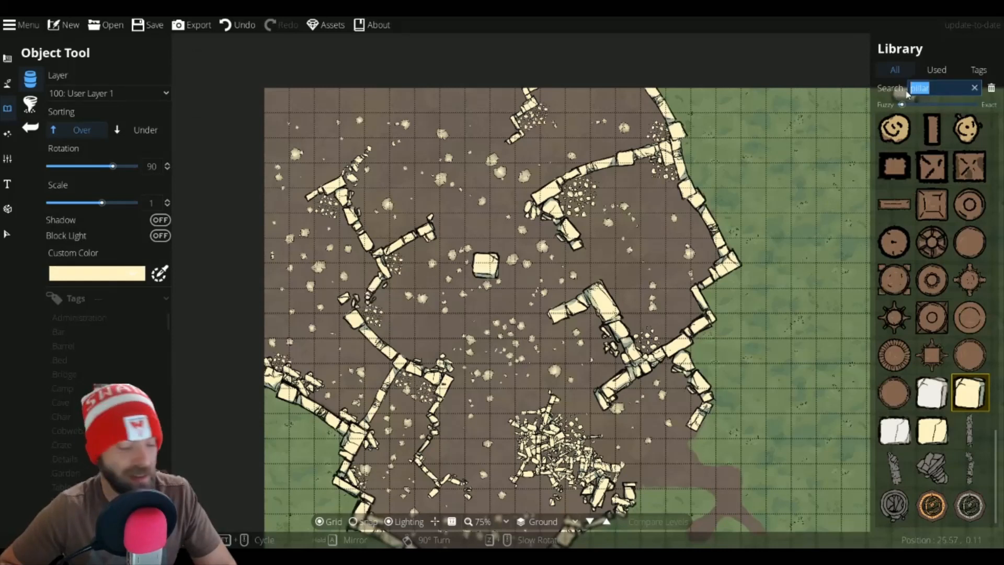
{"action": "type", "text": "rippl"}
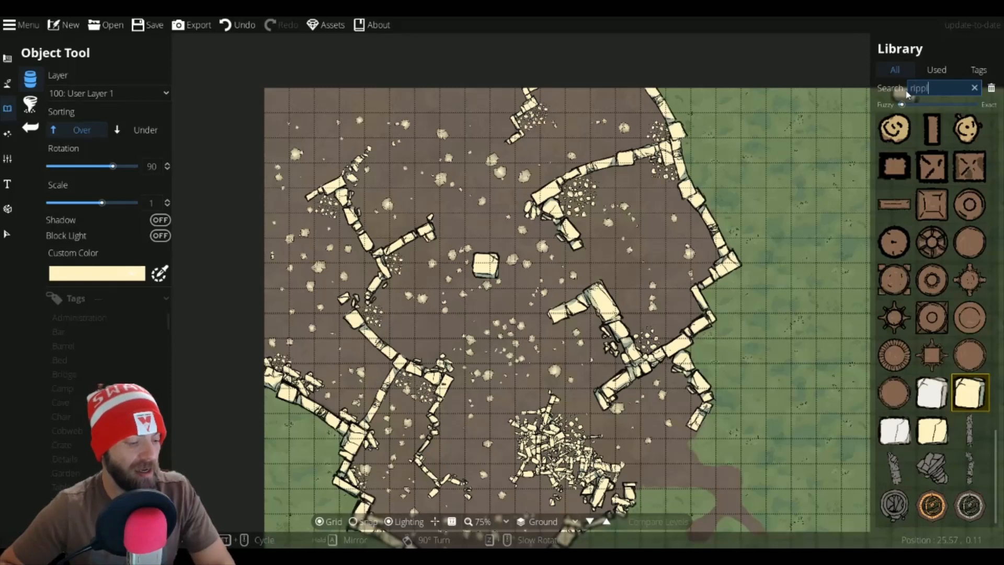
{"action": "type", "text": "e"}
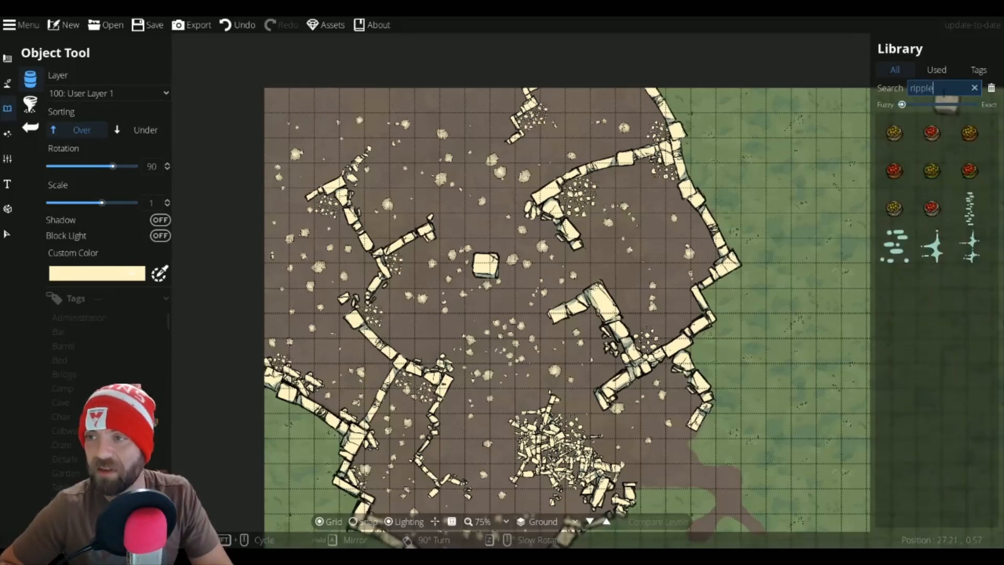
{"action": "double_click", "coordinate": [909, 90]}
{"action": "type", "text": "wa"}
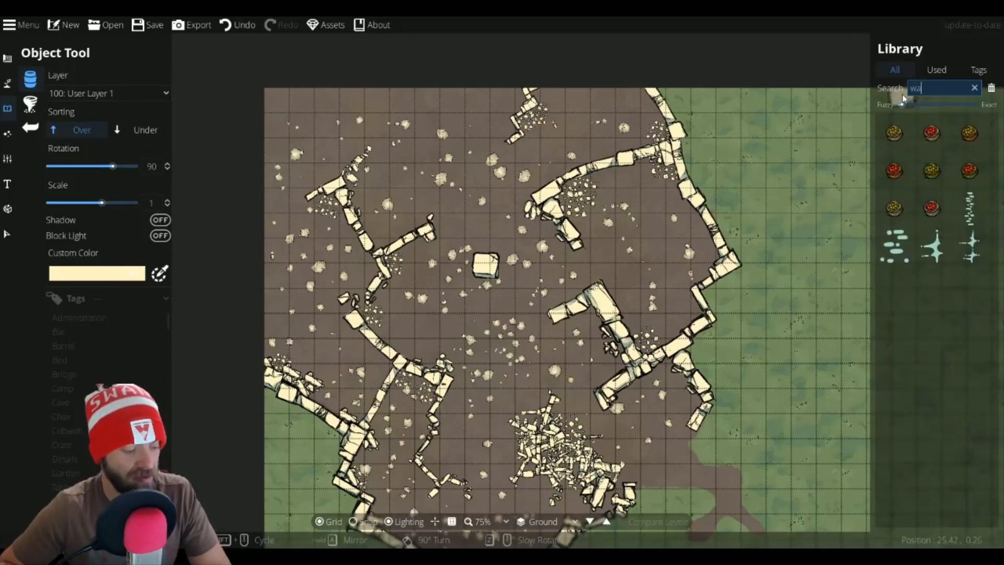
{"action": "type", "text": "ve"}
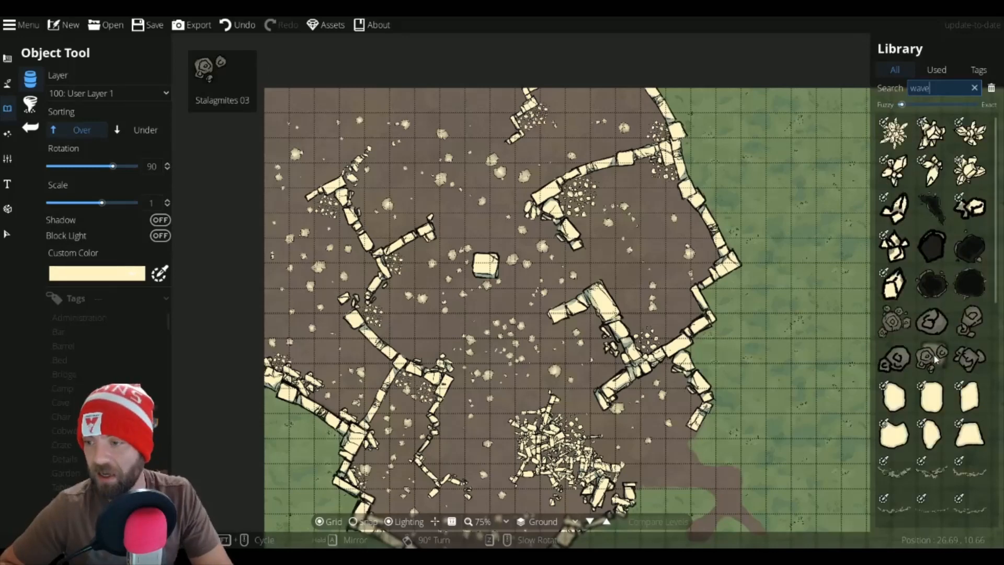
{"action": "scroll", "coordinate": [935, 359], "scroll_direction": "down", "scroll_amount": 2}
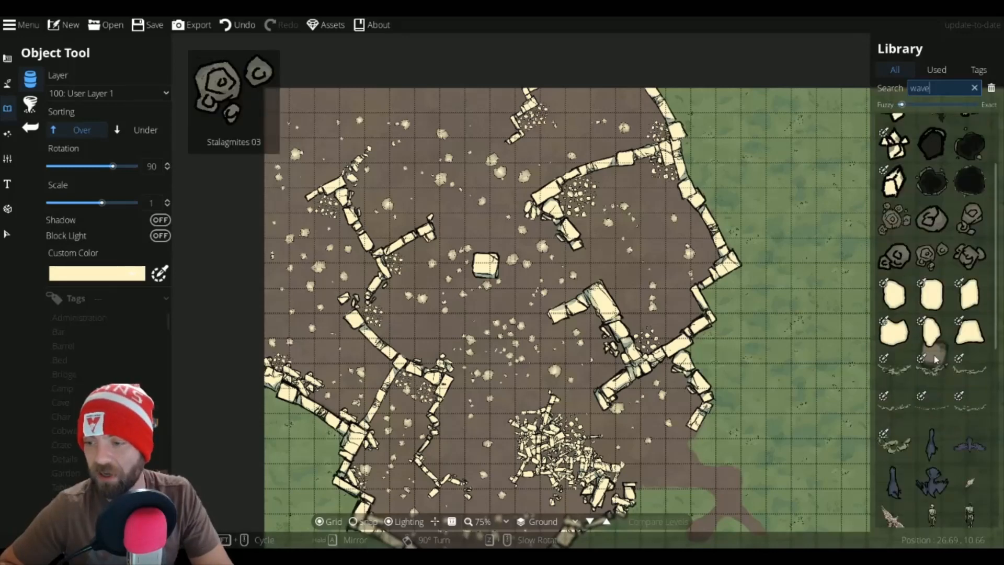
{"action": "left_click", "coordinate": [979, 371]}
{"action": "scroll", "coordinate": [486, 272], "scroll_direction": "down", "scroll_amount": 5}
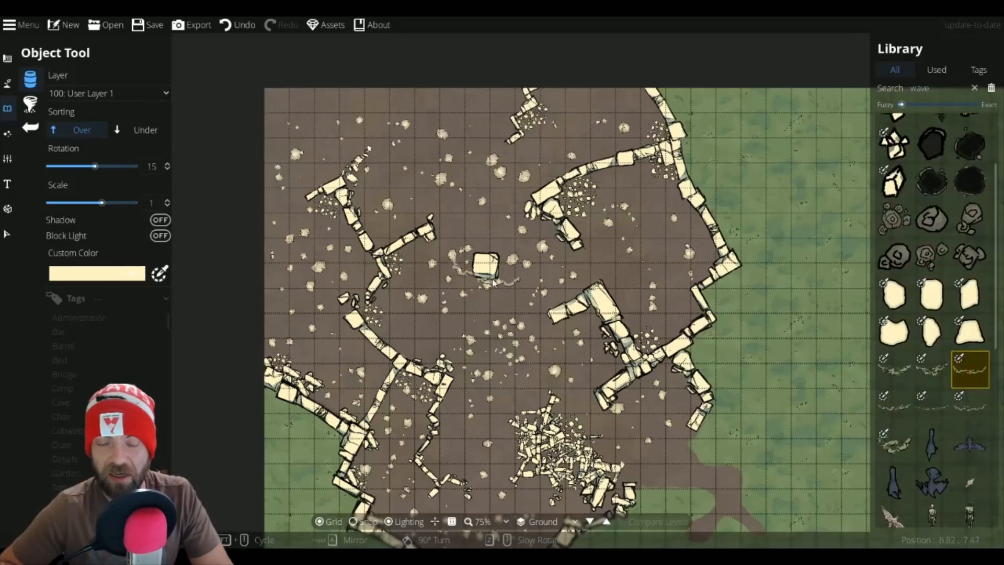
Step: Pick the Waterfall Wave Color 11 piece and place it at rotation -120 beside the central pillar
{"action": "left_click", "coordinate": [933, 373]}
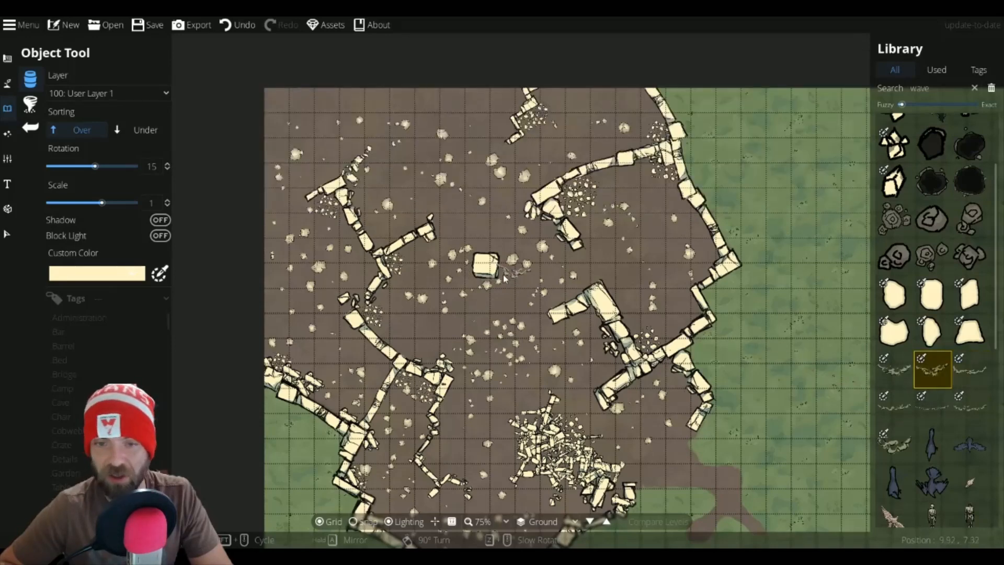
{"action": "scroll", "coordinate": [501, 259], "scroll_direction": "down", "scroll_amount": 9}
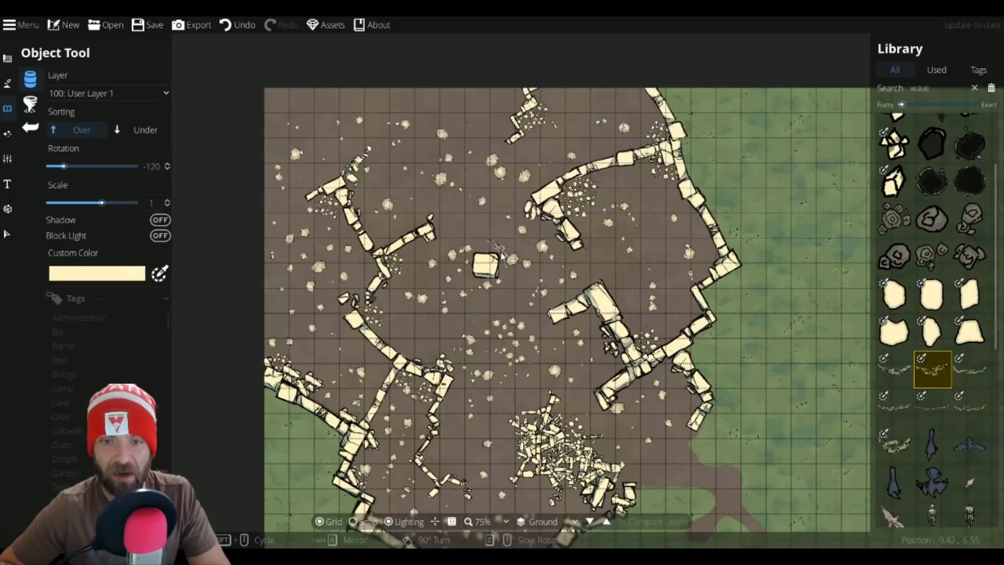
{"action": "left_click", "coordinate": [505, 256]}
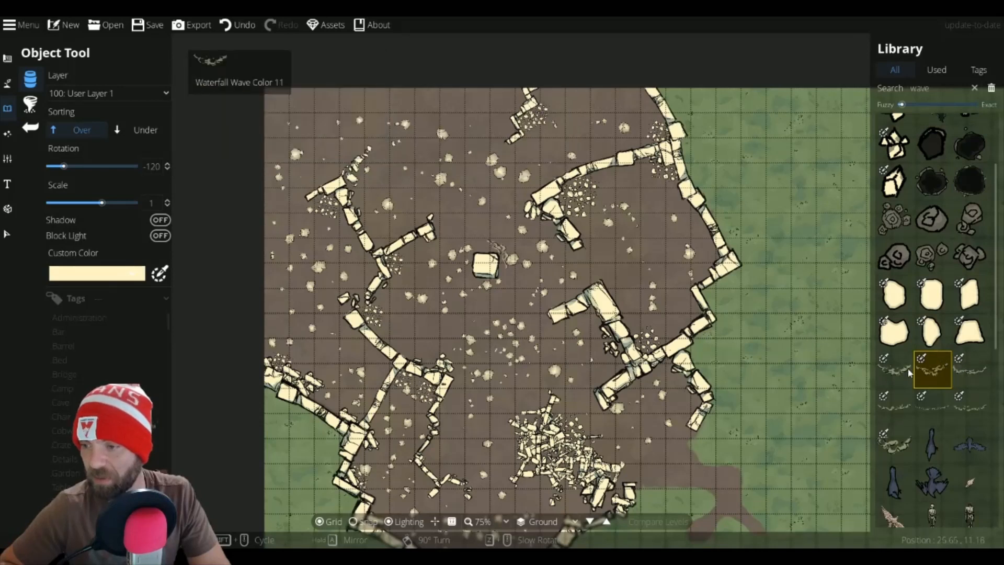
Step: Pick another wave variant and ring the central pillar with waves at rotations 120 to -30, finishing at scale 0.7
{"action": "left_click", "coordinate": [901, 368]}
{"action": "scroll", "coordinate": [468, 277], "scroll_direction": "up", "scroll_amount": 15}
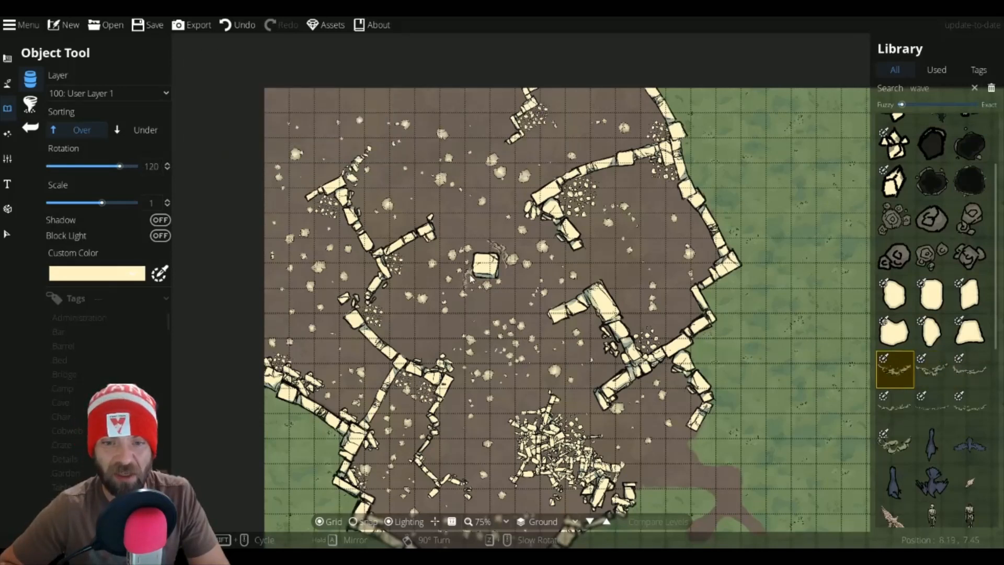
{"action": "scroll", "coordinate": [467, 273], "scroll_direction": "down", "scroll_amount": 2}
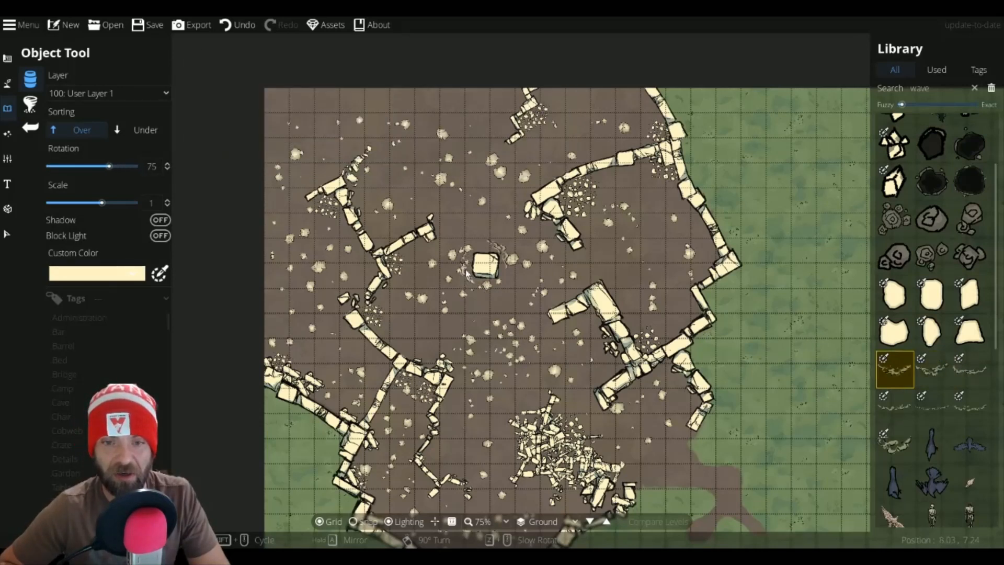
{"action": "scroll", "coordinate": [504, 292], "scroll_direction": "down", "scroll_amount": 4}
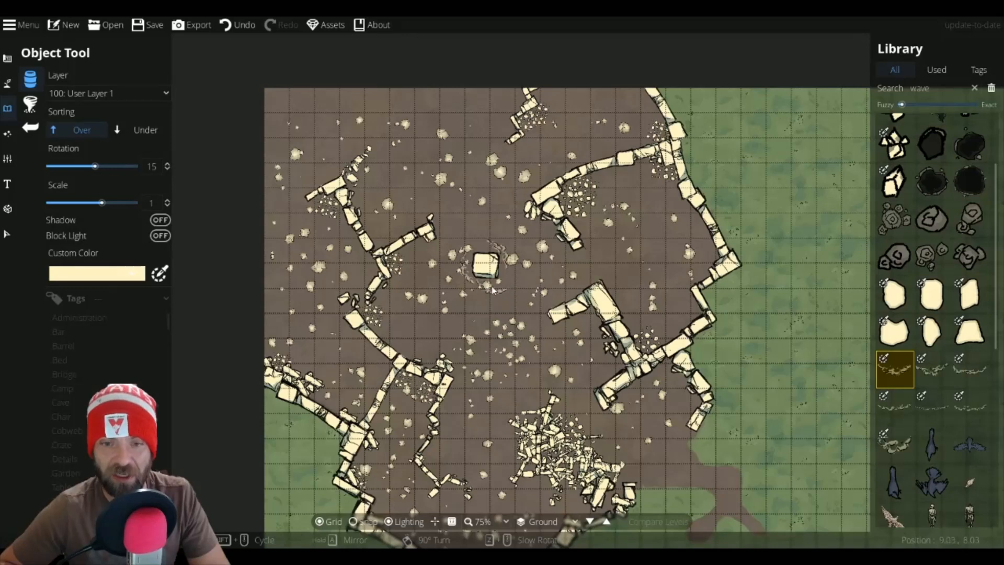
{"action": "scroll", "coordinate": [494, 289], "scroll_direction": "down", "scroll_amount": 2}
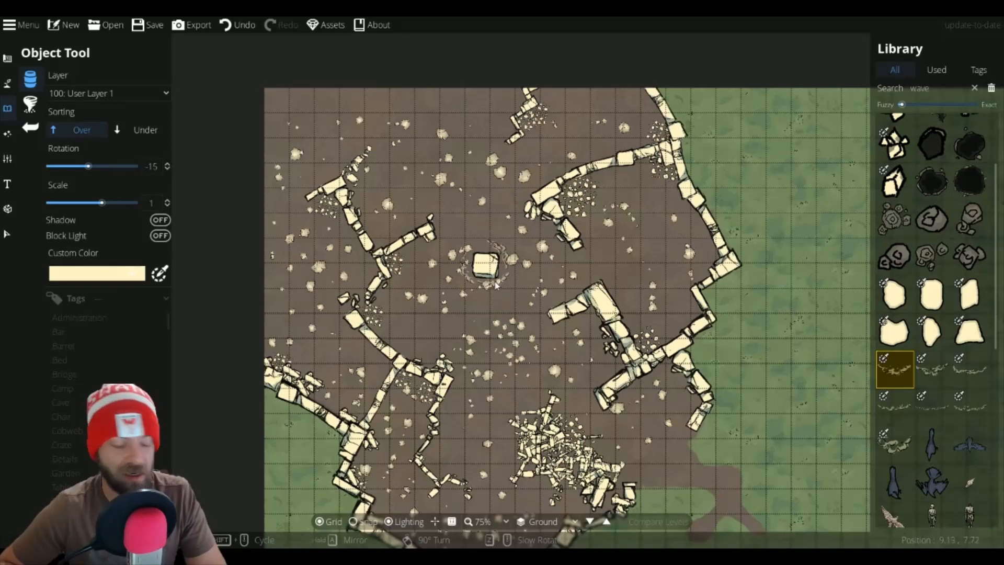
{"action": "scroll", "coordinate": [495, 285], "scroll_direction": "down", "scroll_amount": 3}
{"action": "scroll", "coordinate": [498, 285], "scroll_direction": "down", "scroll_amount": 1}
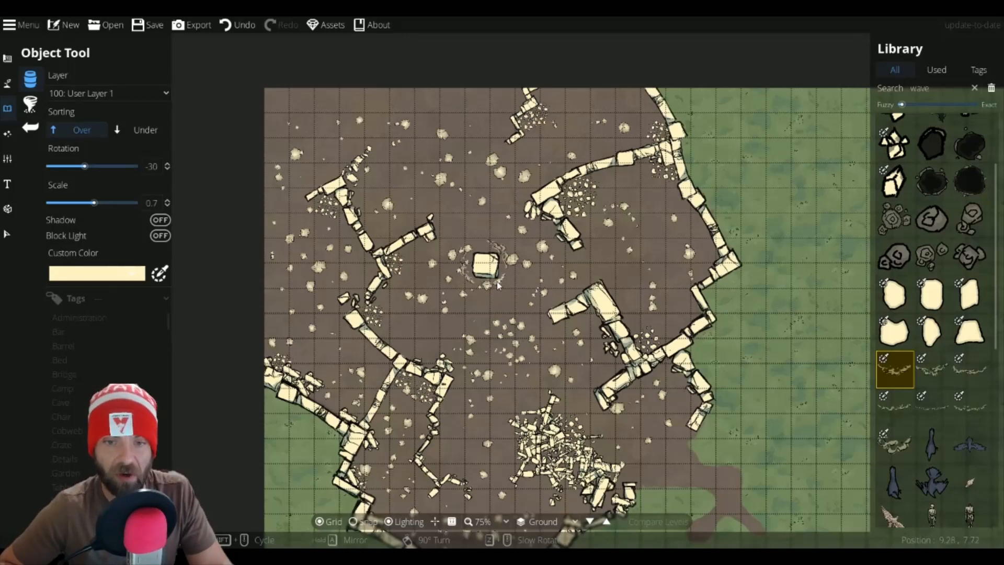
{"action": "left_click", "coordinate": [498, 285]}
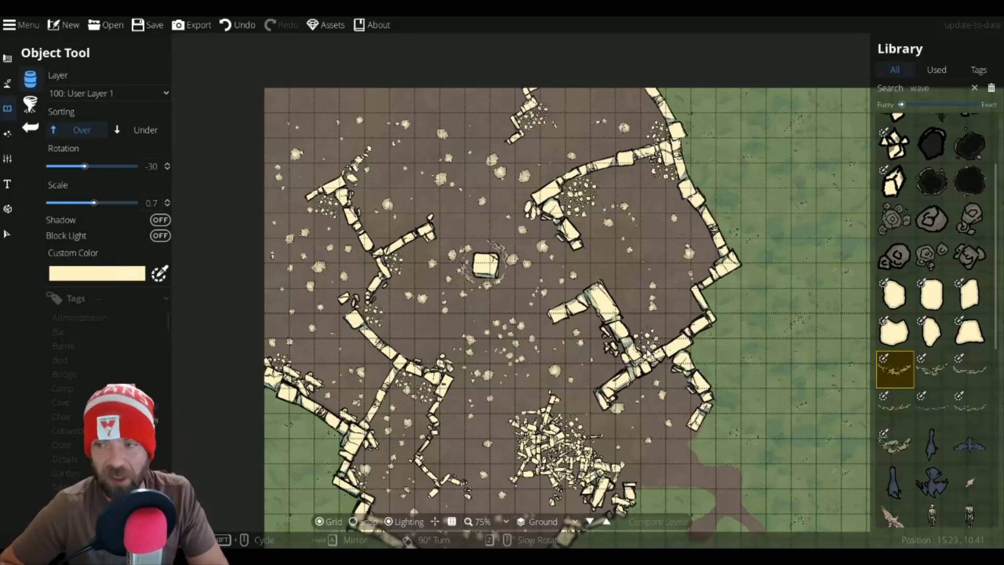
Step: Browse the library's pieces below the wave variants, previewing each one
{"action": "mouse_move", "coordinate": [890, 438]}
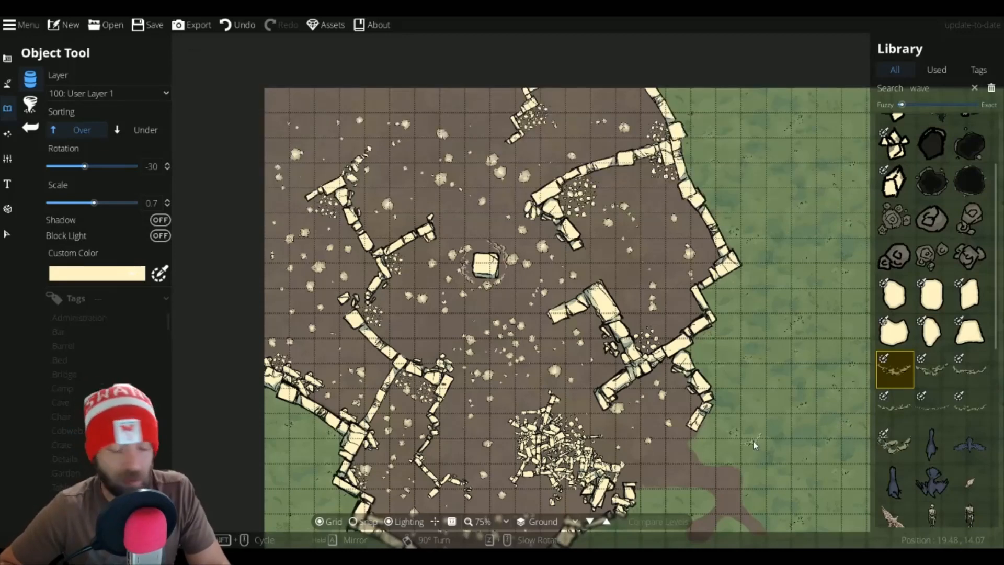
{"action": "scroll", "coordinate": [753, 440], "scroll_direction": "down", "scroll_amount": 2}
{"action": "left_click_drag", "start_coordinate": [736, 429], "coordinate": [542, 295]}
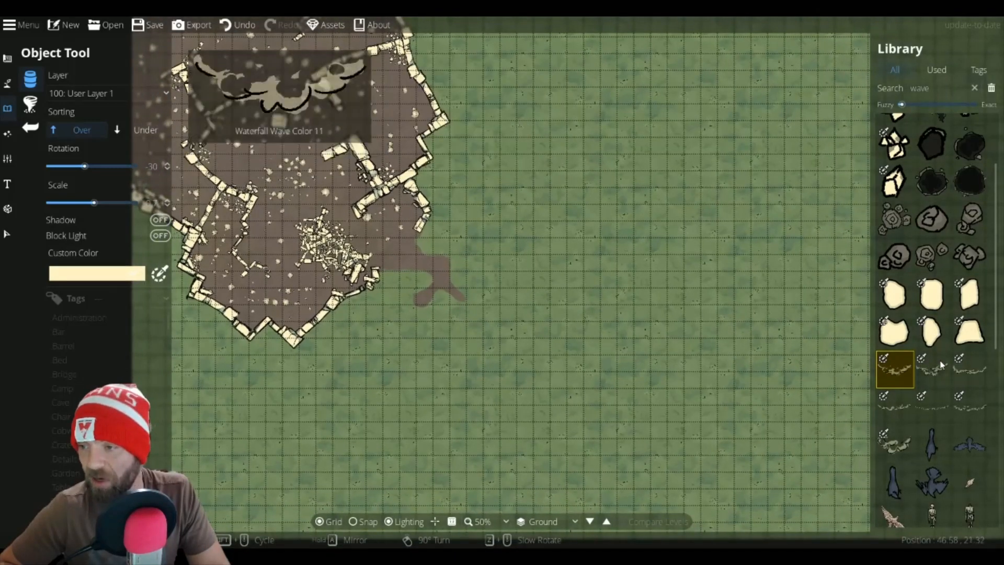
{"action": "scroll", "coordinate": [936, 304], "scroll_direction": "up", "scroll_amount": 3}
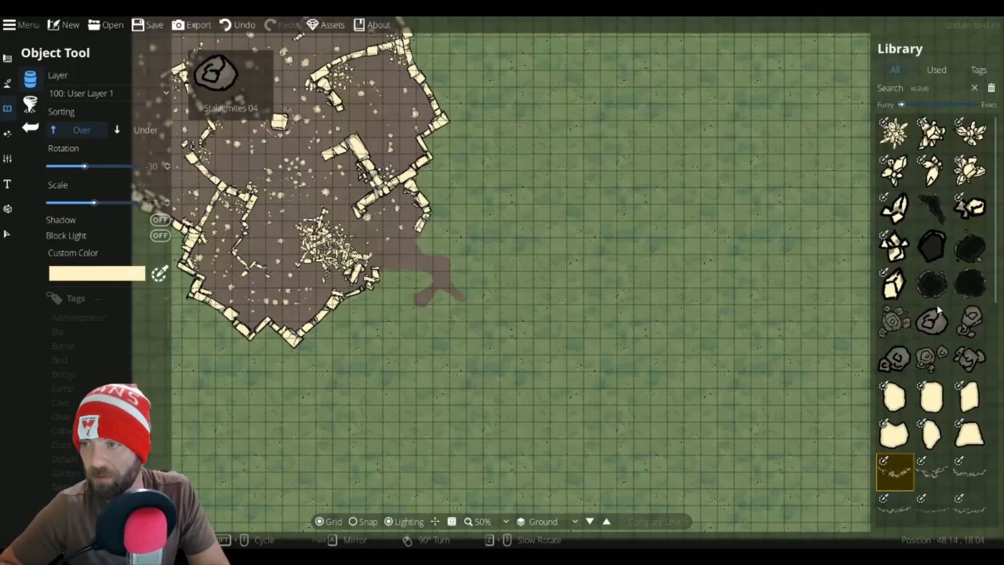
{"action": "scroll", "coordinate": [895, 403], "scroll_direction": "down", "scroll_amount": 10}
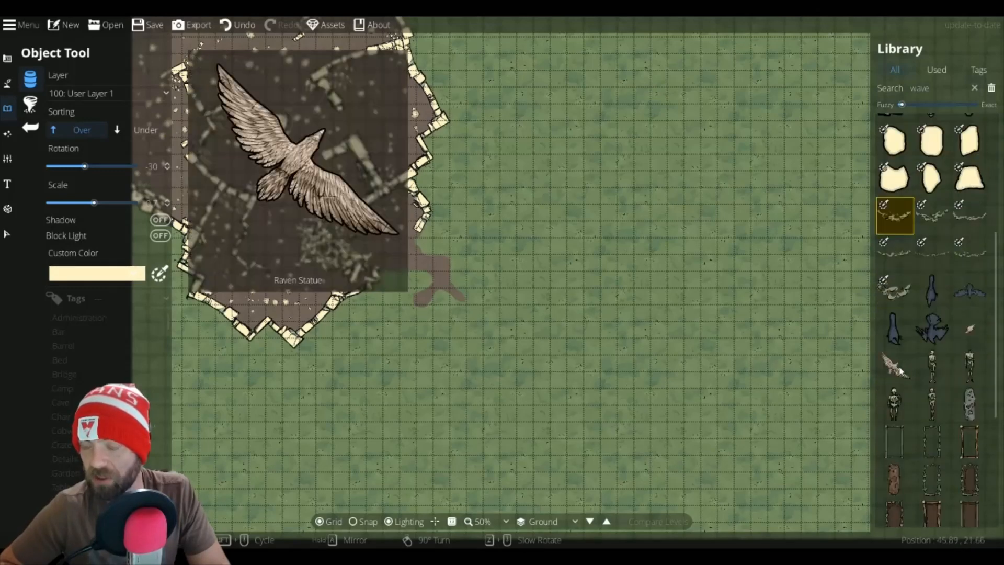
{"action": "scroll", "coordinate": [897, 369], "scroll_direction": "up", "scroll_amount": 5}
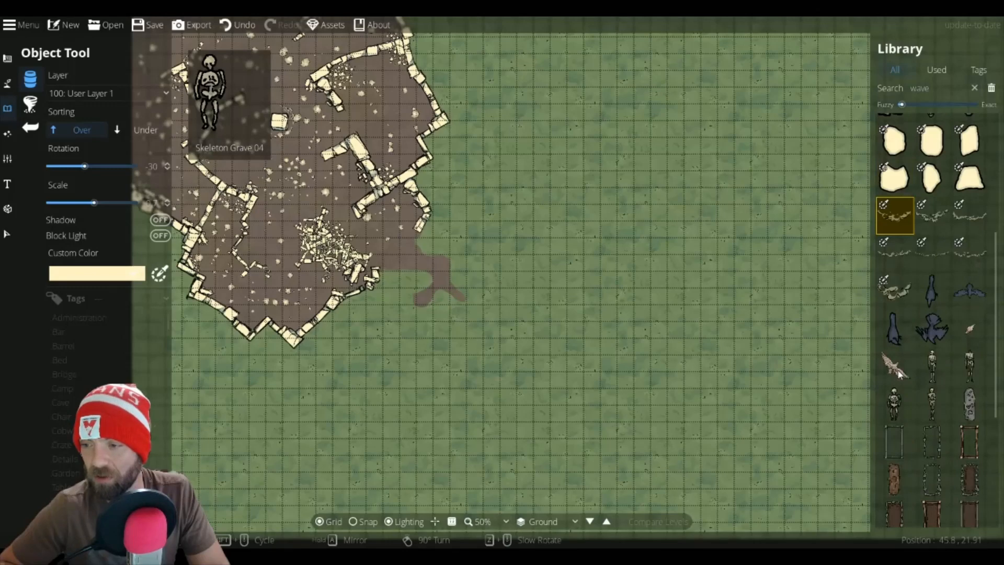
{"action": "scroll", "coordinate": [897, 369], "scroll_direction": "down", "scroll_amount": 5}
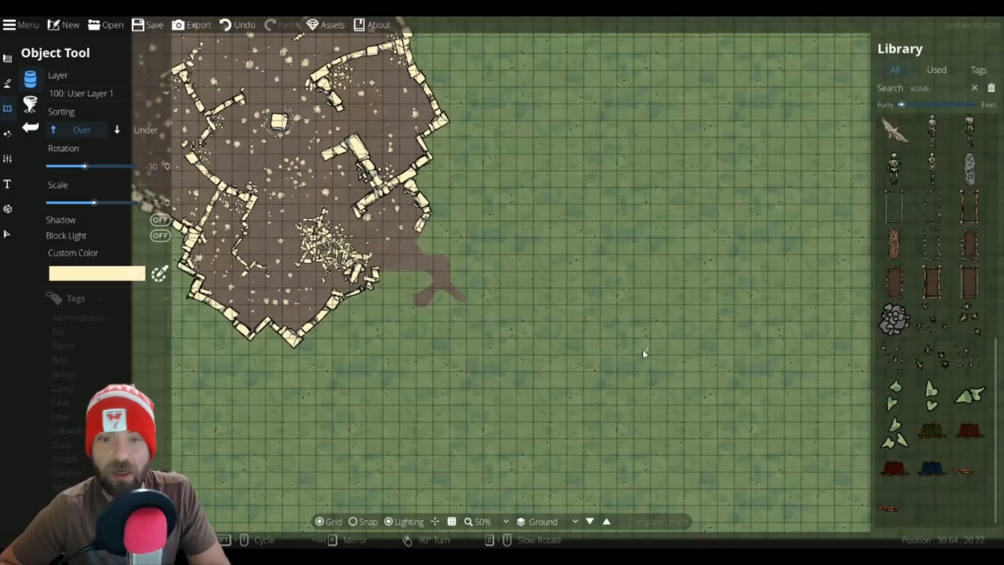
Step: Try several leaves pieces from the library without placing any of them
{"action": "left_click", "coordinate": [932, 393]}
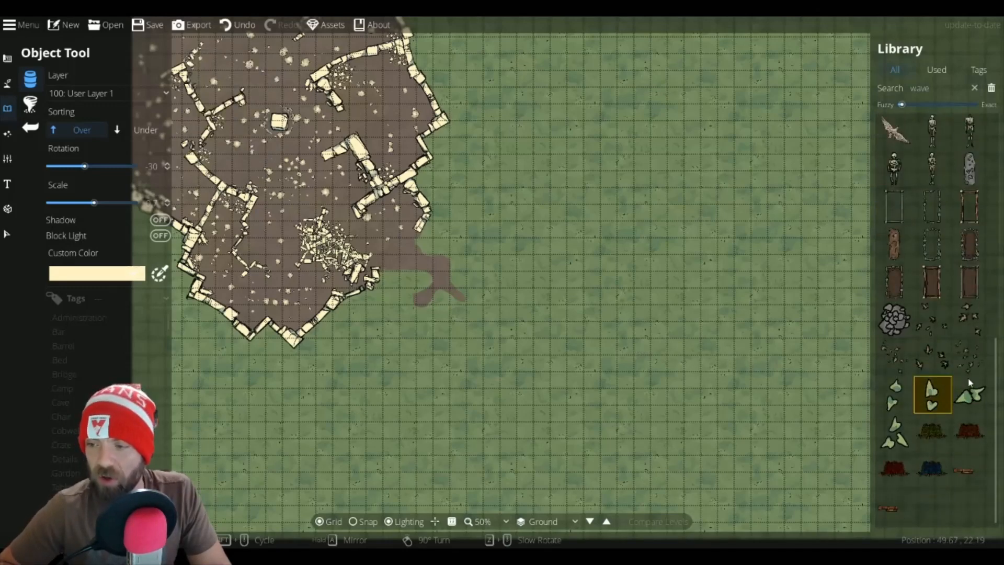
{"action": "mouse_move", "coordinate": [970, 388]}
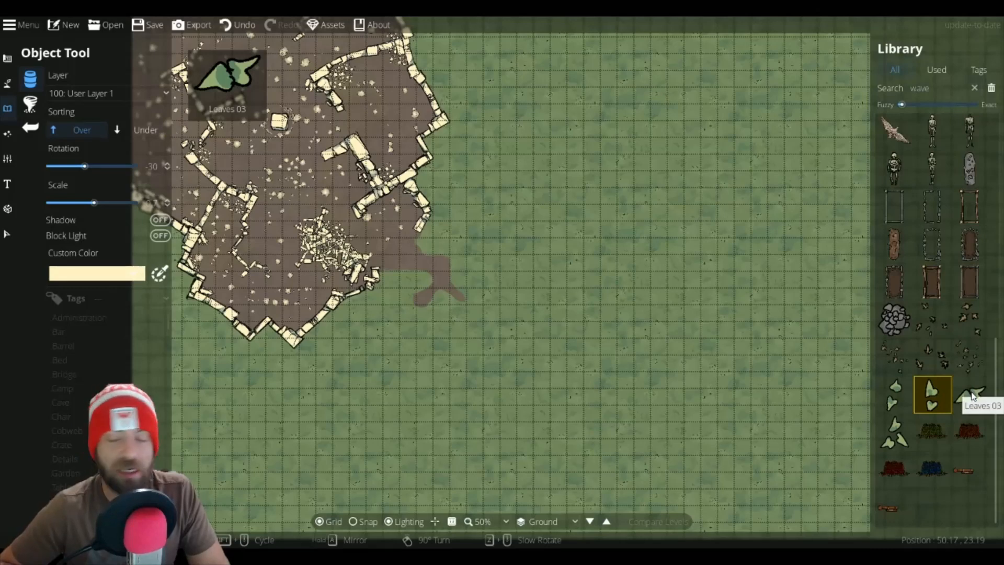
{"action": "left_click", "coordinate": [972, 396]}
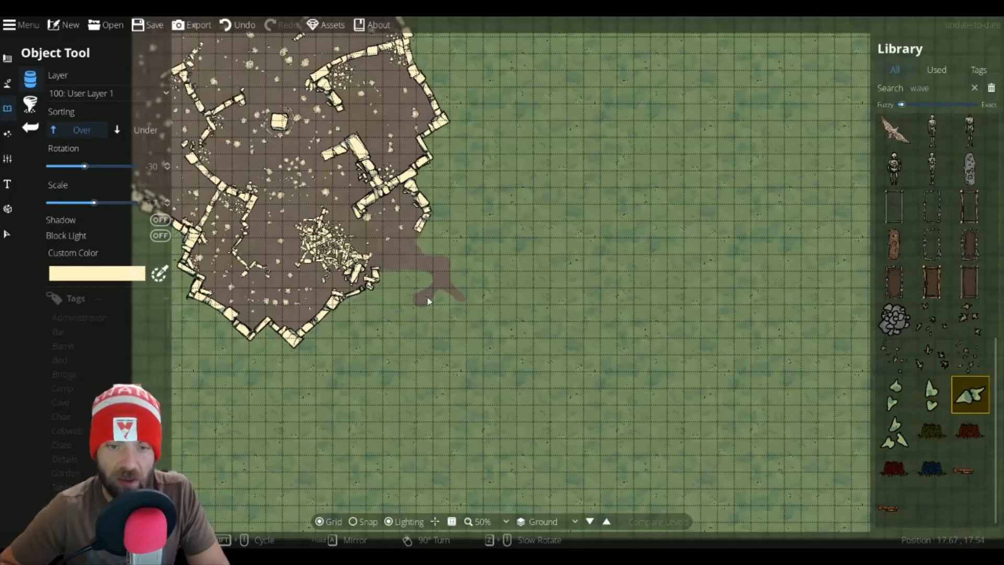
{"action": "scroll", "coordinate": [427, 301], "scroll_direction": "up", "scroll_amount": 1}
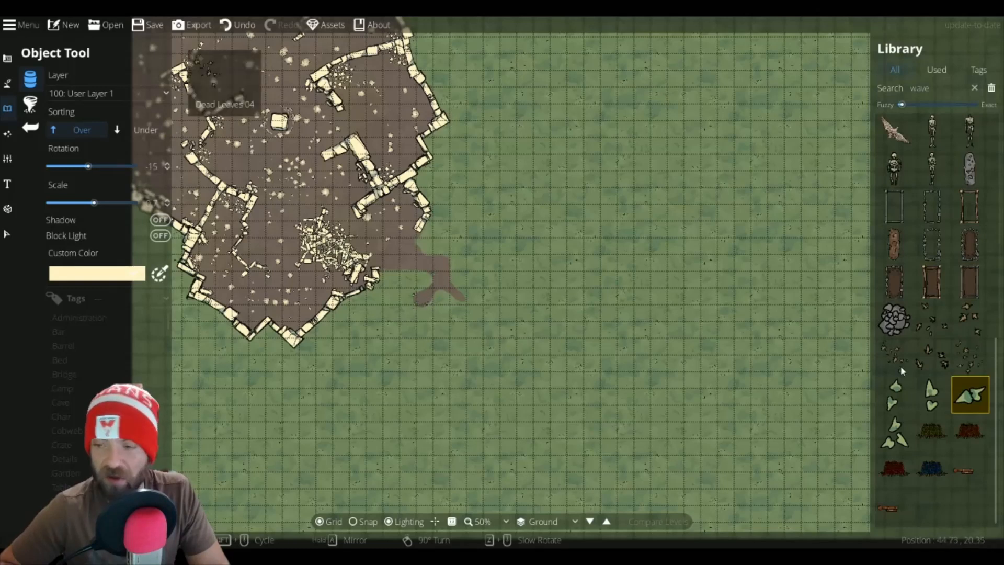
{"action": "left_click", "coordinate": [895, 395]}
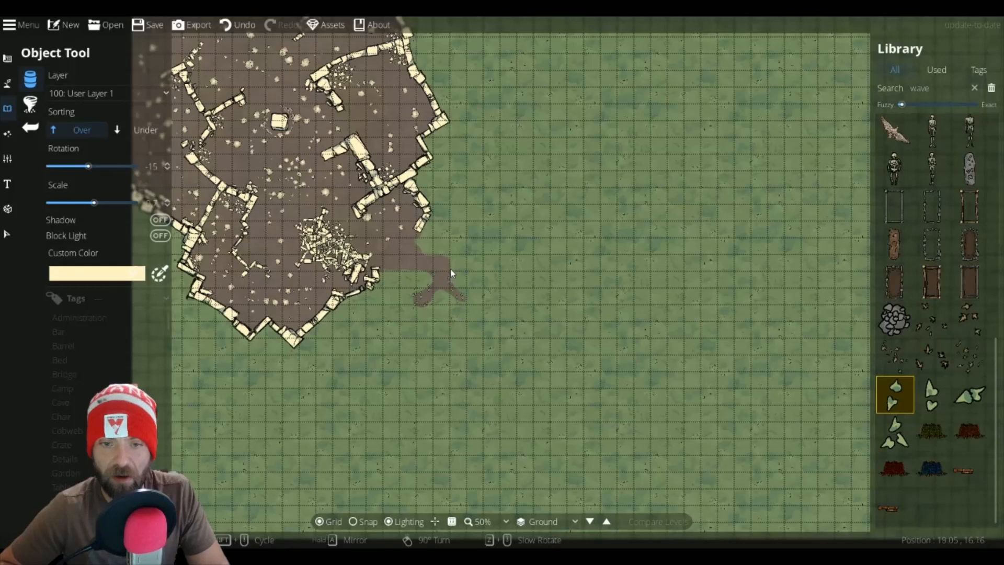
{"action": "left_click", "coordinate": [897, 433]}
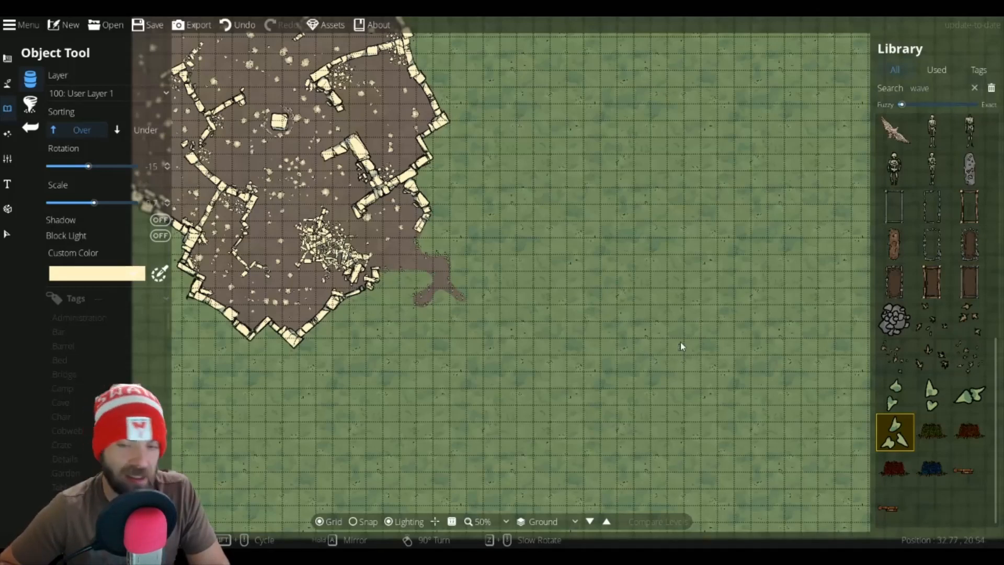
Step: Switch to the Water Brush and set the brush to the largest size
{"action": "scroll", "coordinate": [680, 342], "scroll_direction": "down", "scroll_amount": 1}
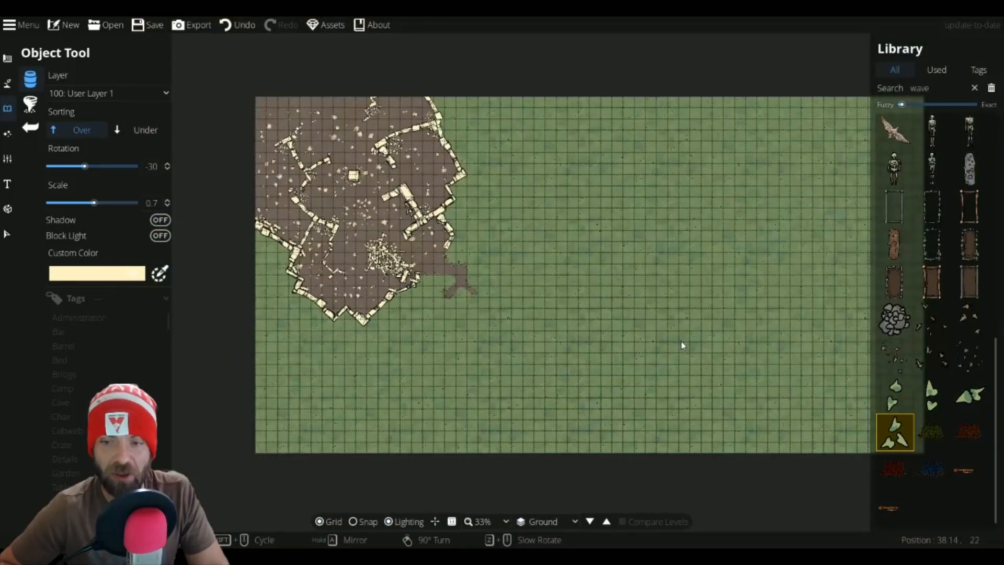
{"action": "left_click_drag", "start_coordinate": [696, 309], "coordinate": [616, 328]}
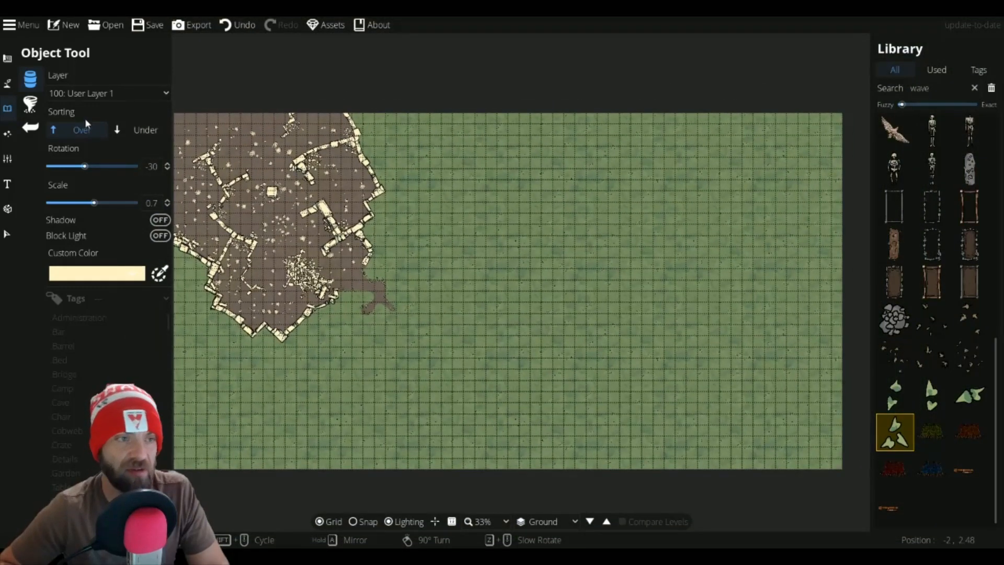
{"action": "left_click", "coordinate": [24, 112]}
{"action": "left_click", "coordinate": [24, 112]}
{"action": "left_click", "coordinate": [7, 83]}
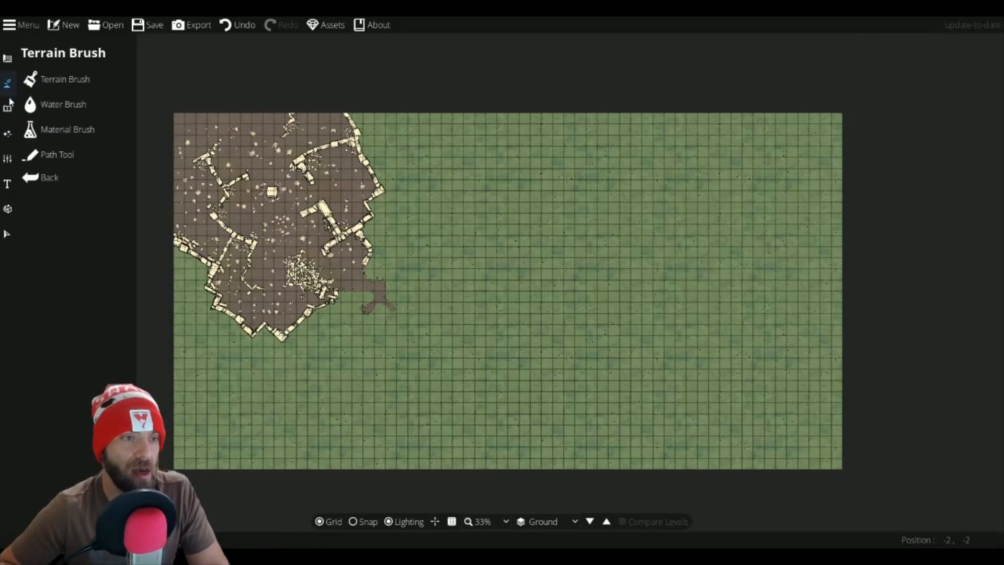
{"action": "left_click", "coordinate": [29, 104]}
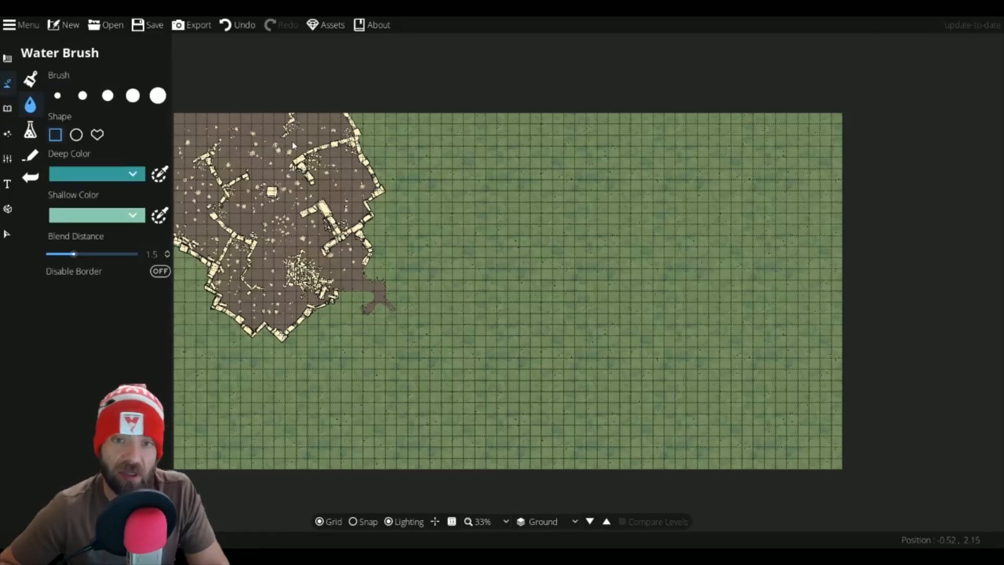
{"action": "left_click", "coordinate": [133, 95]}
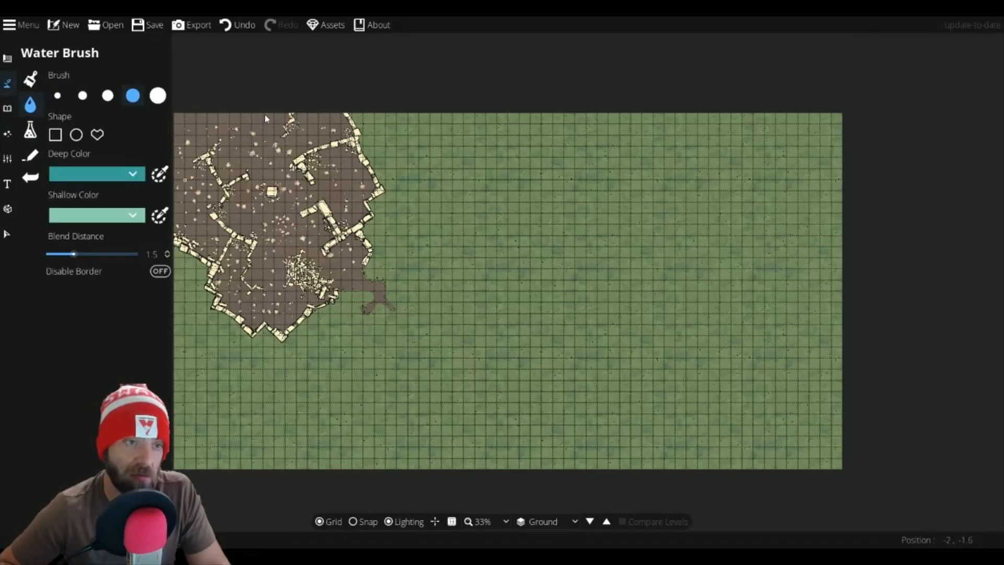
{"action": "left_click", "coordinate": [157, 95]}
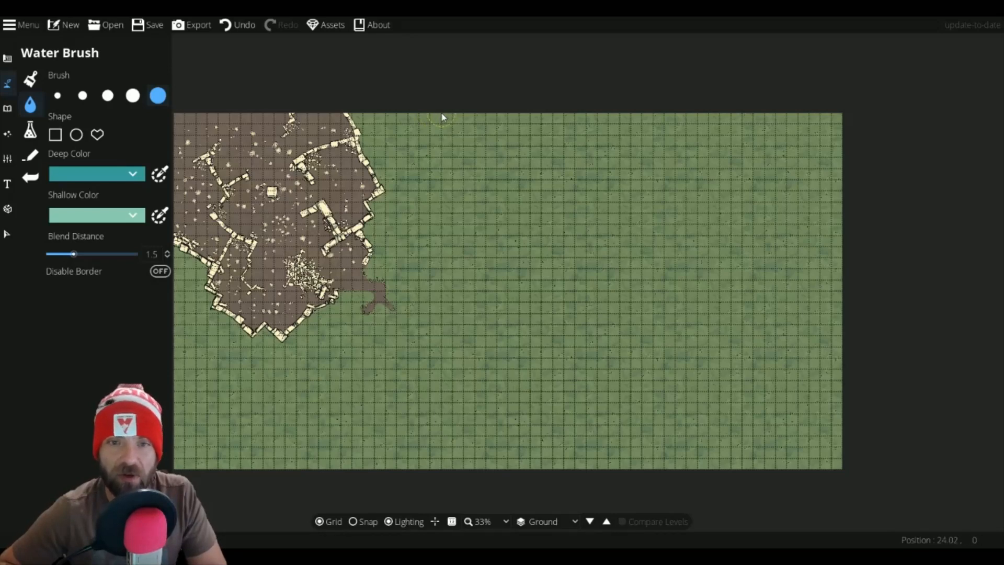
Step: Paint a winding river from the map's top edge down to the bottom edge, widening its upper stretch
{"action": "mouse_move", "coordinate": [440, 111]}
{"action": "left_mouse_down"}
{"action": "mouse_move", "coordinate": [542, 158]}
{"action": "mouse_move", "coordinate": [579, 208]}
{"action": "mouse_move", "coordinate": [581, 259]}
{"action": "mouse_move", "coordinate": [513, 330]}
{"action": "mouse_move", "coordinate": [503, 356]}
{"action": "mouse_move", "coordinate": [507, 388]}
{"action": "mouse_move", "coordinate": [582, 477]}
{"action": "mouse_move", "coordinate": [597, 467]}
{"action": "mouse_move", "coordinate": [533, 391]}
{"action": "mouse_move", "coordinate": [522, 361]}
{"action": "mouse_move", "coordinate": [588, 281]}
{"action": "mouse_move", "coordinate": [592, 211]}
{"action": "left_mouse_up"}
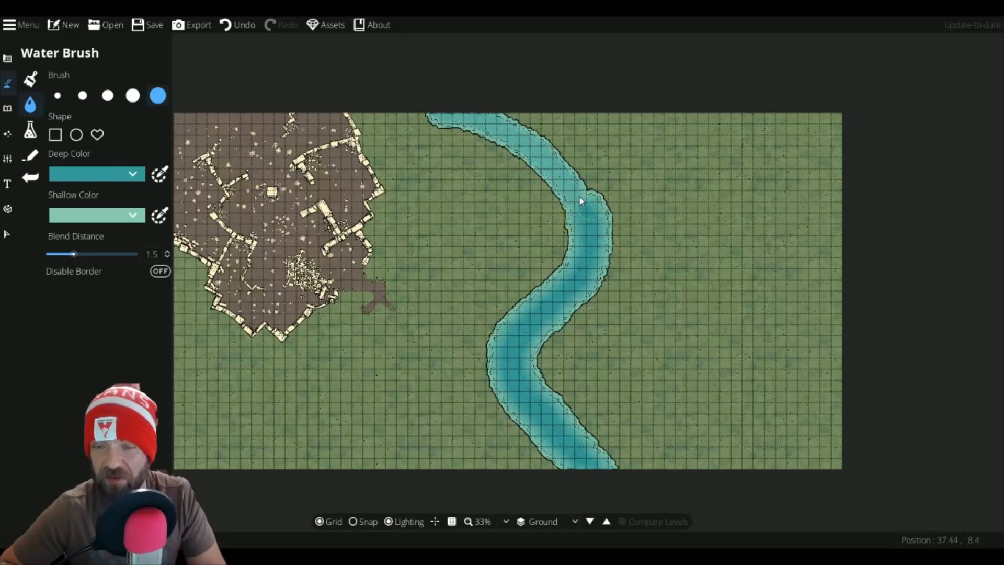
{"action": "mouse_move", "coordinate": [591, 191]}
{"action": "left_mouse_down"}
{"action": "mouse_move", "coordinate": [546, 138]}
{"action": "mouse_move", "coordinate": [494, 113]}
{"action": "left_mouse_up"}
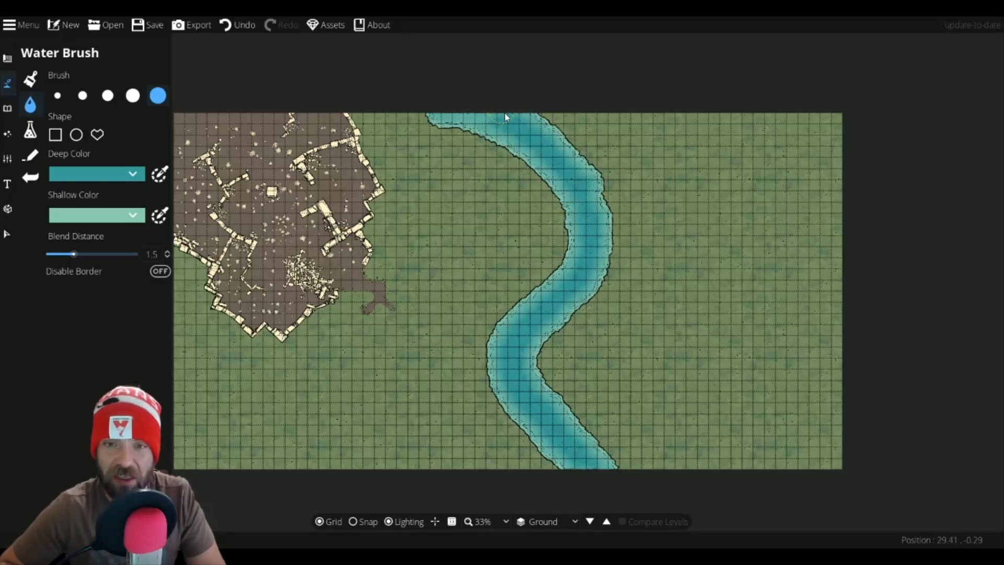
{"action": "left_click", "coordinate": [447, 116]}
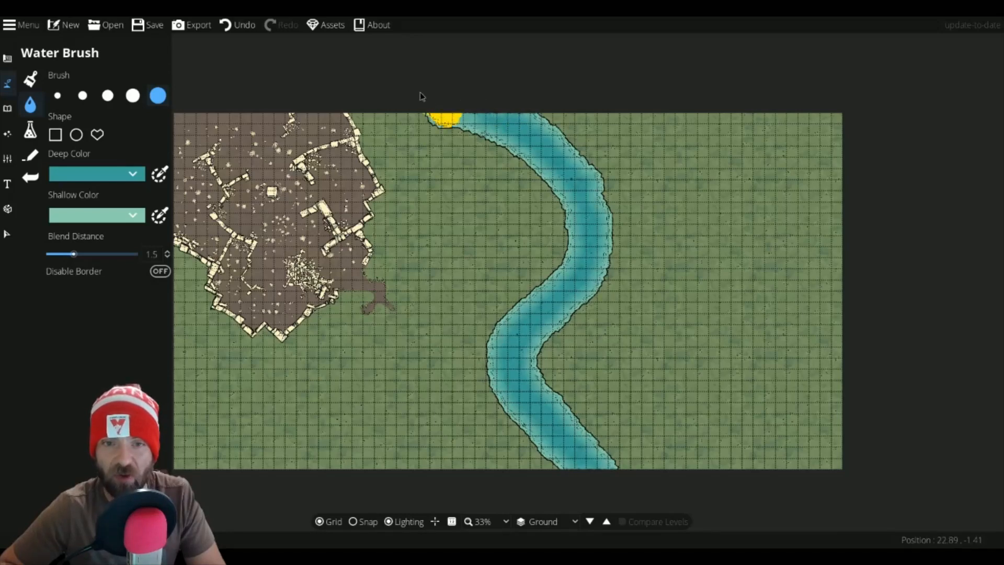
{"action": "left_click_drag", "start_coordinate": [557, 140], "coordinate": [553, 116]}
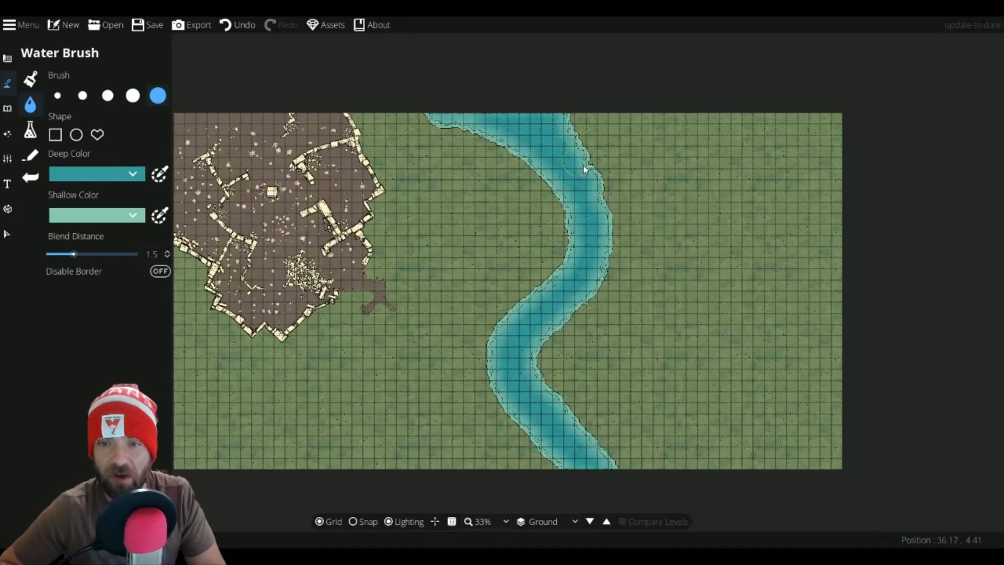
{"action": "mouse_move", "coordinate": [583, 169]}
{"action": "left_mouse_down"}
{"action": "mouse_move", "coordinate": [600, 221]}
{"action": "mouse_move", "coordinate": [595, 191]}
{"action": "mouse_move", "coordinate": [610, 227]}
{"action": "mouse_move", "coordinate": [586, 293]}
{"action": "left_mouse_up"}
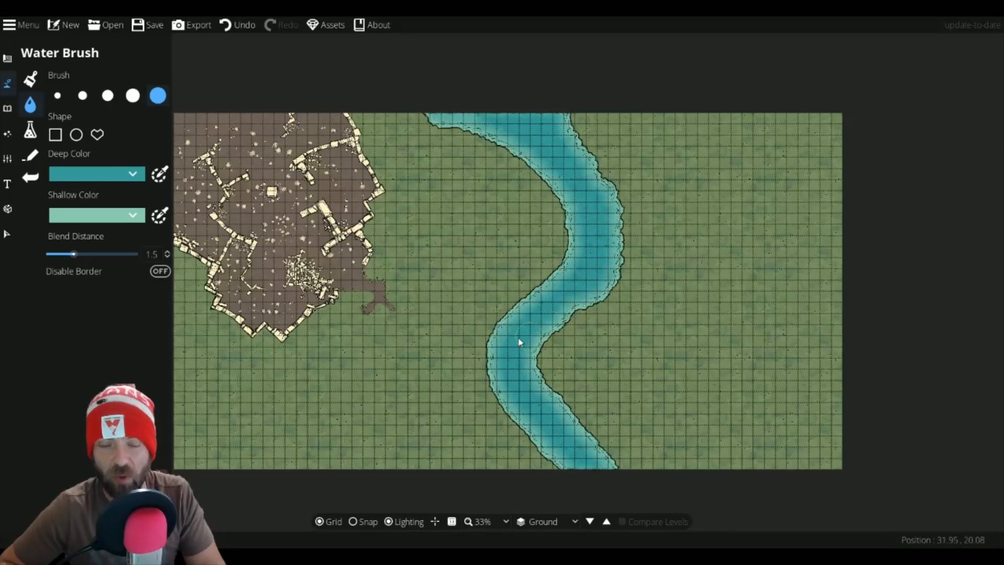
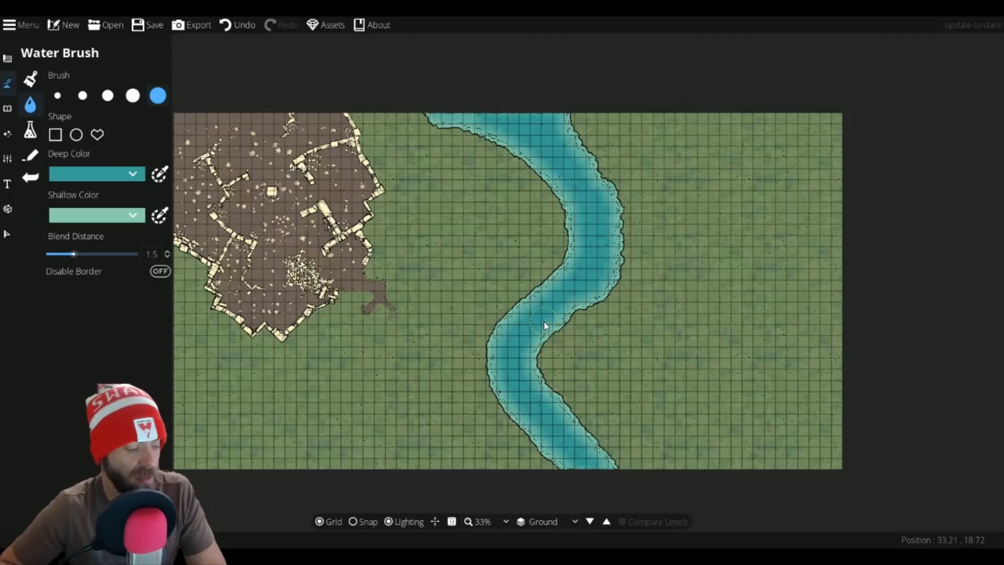
Step: Zoom in and pan along the river to inspect its shoreline and water edges up close
{"action": "scroll", "coordinate": [543, 321], "scroll_direction": "up", "scroll_amount": 4}
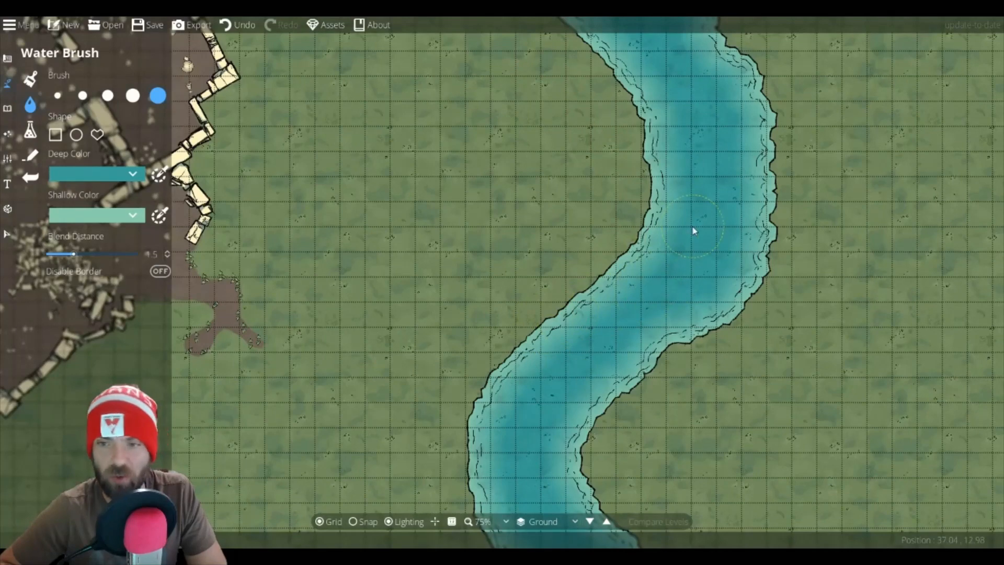
{"action": "left_click_drag", "start_coordinate": [696, 140], "coordinate": [666, 383]}
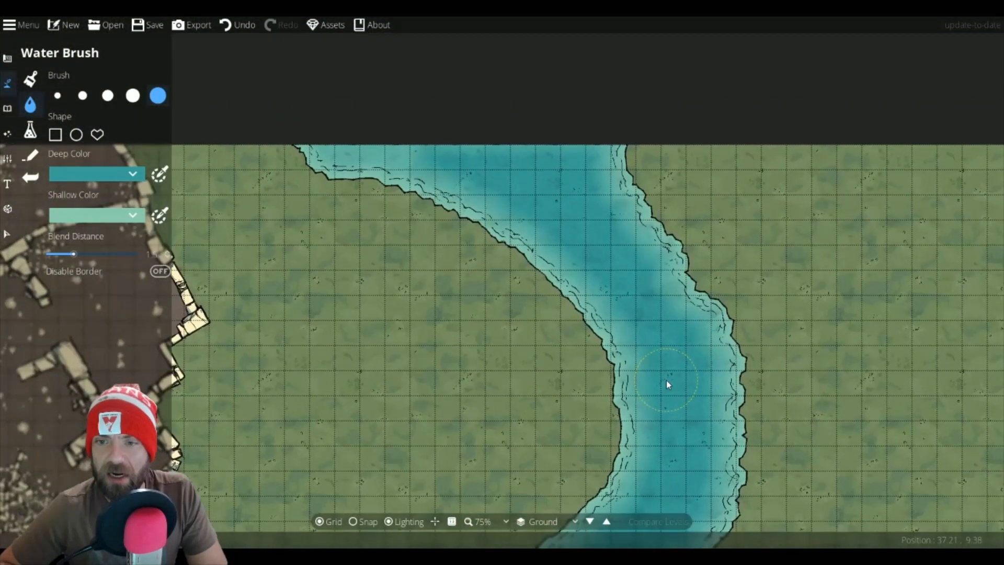
{"action": "scroll", "coordinate": [632, 284], "scroll_direction": "up", "scroll_amount": 3}
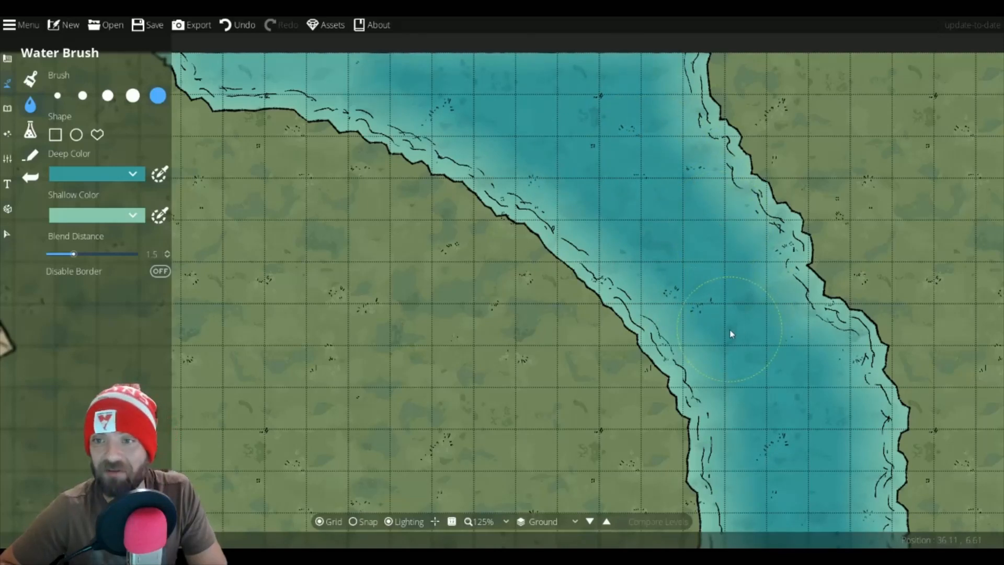
{"action": "scroll", "coordinate": [754, 356], "scroll_direction": "down", "scroll_amount": 5}
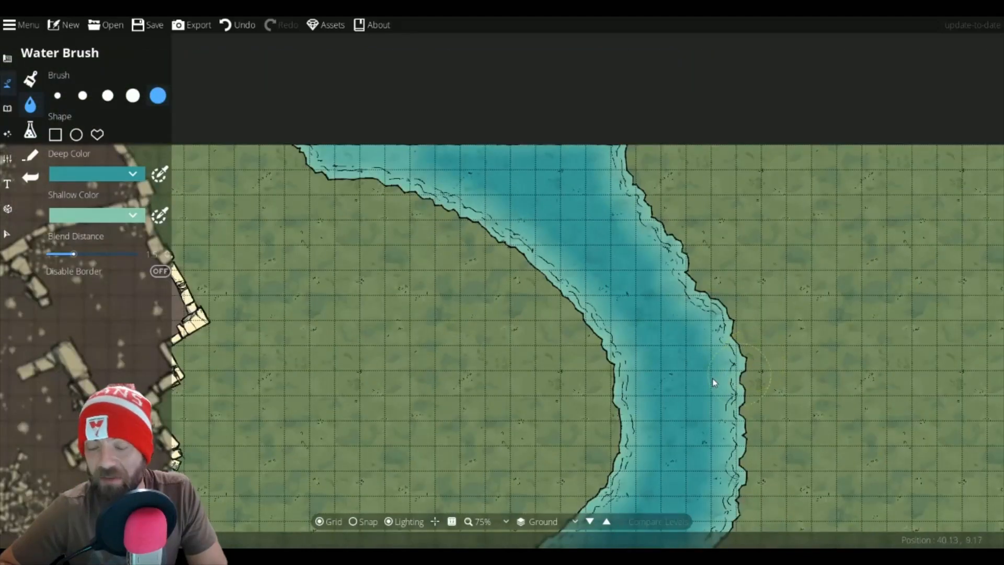
{"action": "left_click_drag", "start_coordinate": [674, 348], "coordinate": [661, 206]}
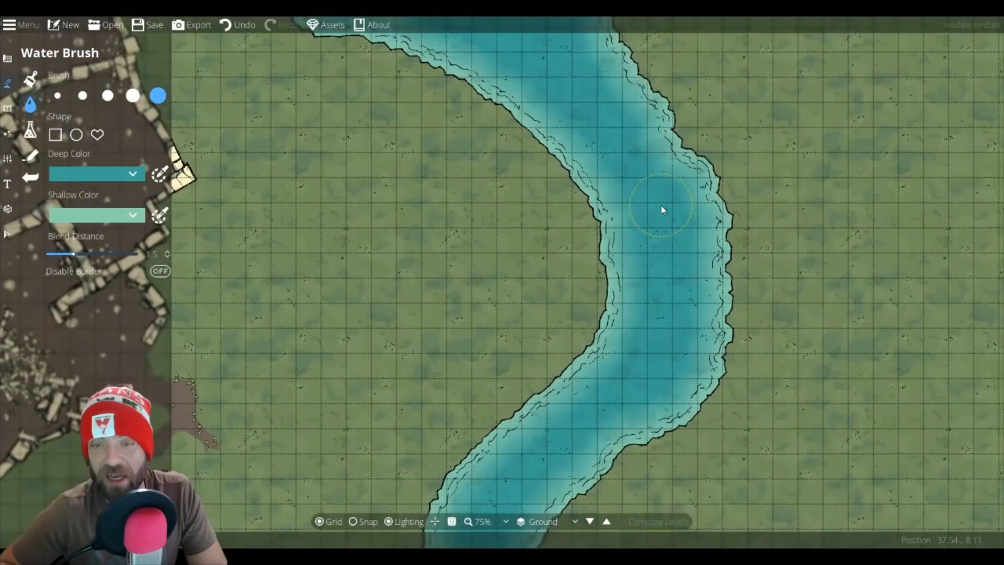
{"action": "scroll", "coordinate": [661, 210], "scroll_direction": "down", "scroll_amount": 3}
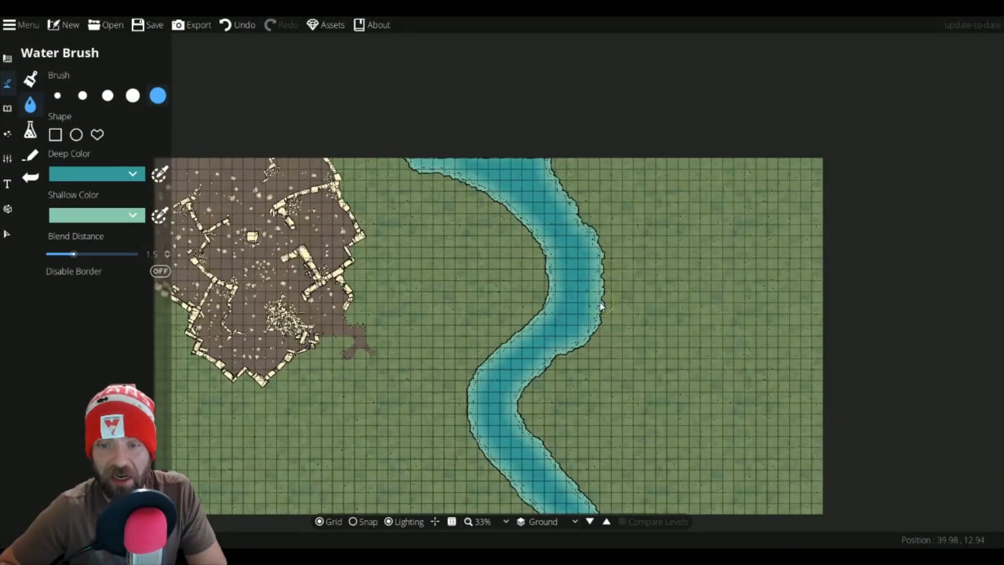
{"action": "scroll", "coordinate": [601, 306], "scroll_direction": "down", "scroll_amount": 1}
{"action": "scroll", "coordinate": [655, 260], "scroll_direction": "up", "scroll_amount": 2}
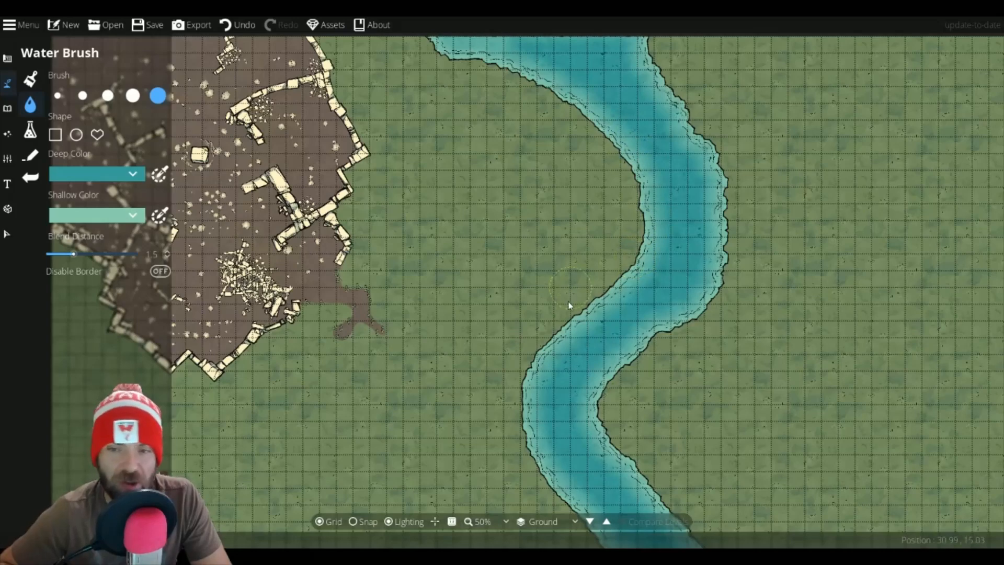
Step: Switch to the Material Brush with the pale green material, the smallest brush size and layer 100: User Layer 1
{"action": "left_click", "coordinate": [7, 109]}
{"action": "left_click", "coordinate": [7, 134]}
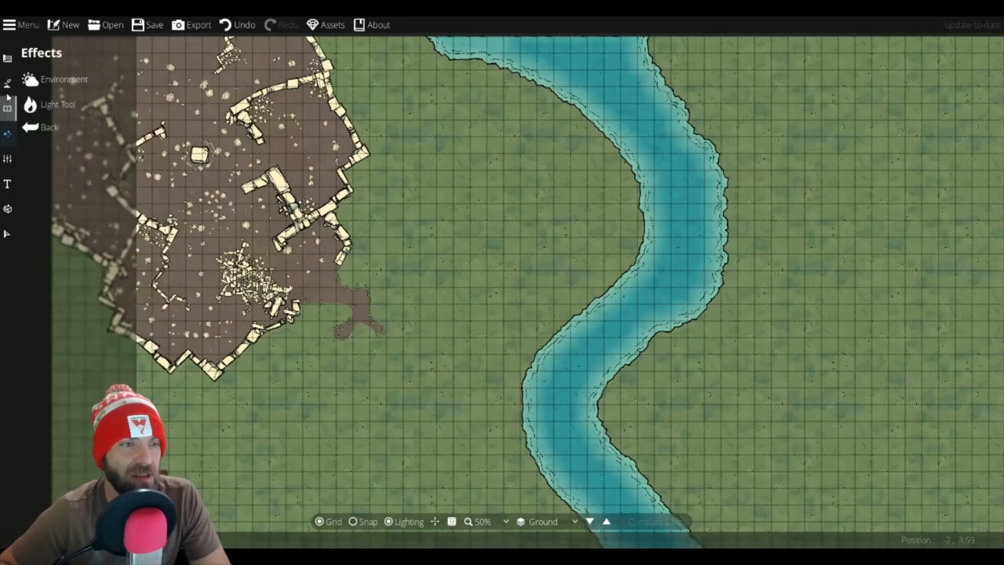
{"action": "left_click", "coordinate": [8, 59]}
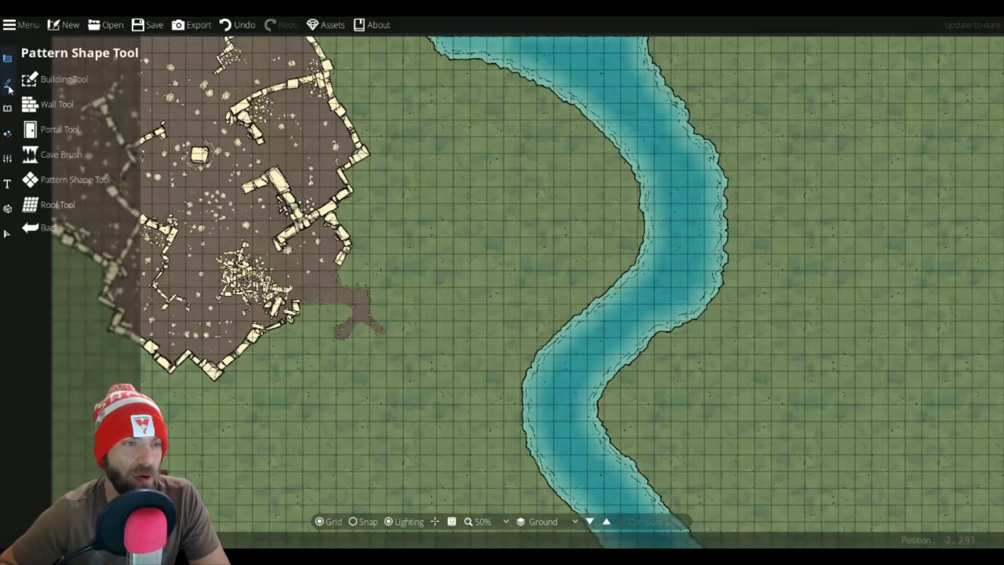
{"action": "left_click", "coordinate": [8, 88]}
{"action": "left_click", "coordinate": [51, 134]}
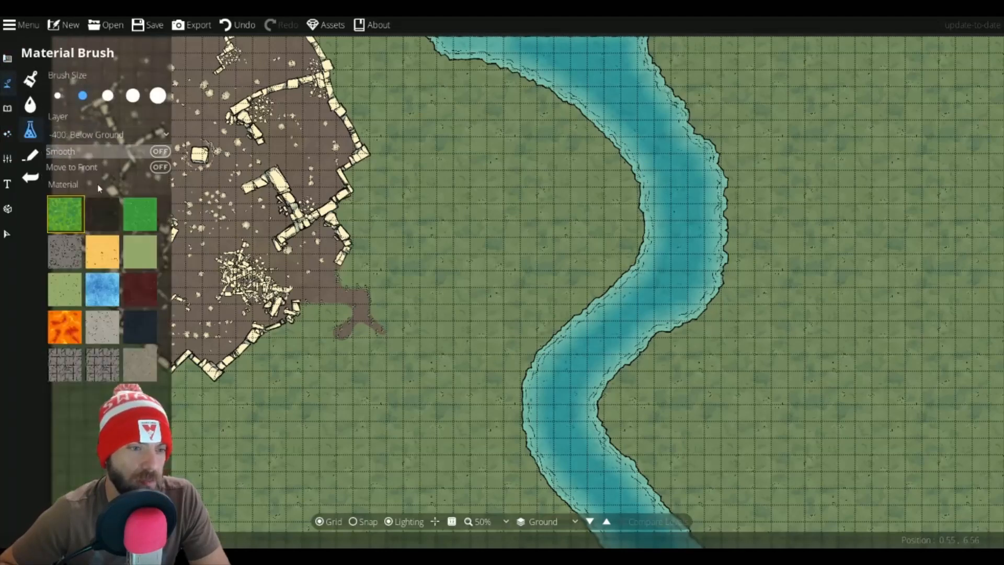
{"action": "left_click", "coordinate": [138, 258]}
{"action": "left_click", "coordinate": [64, 305]}
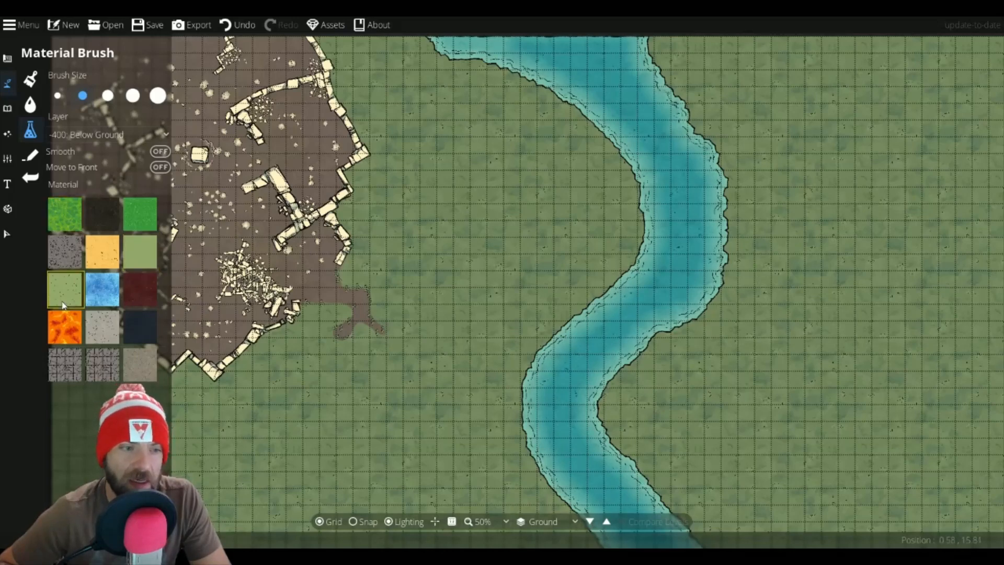
{"action": "left_click", "coordinate": [57, 95]}
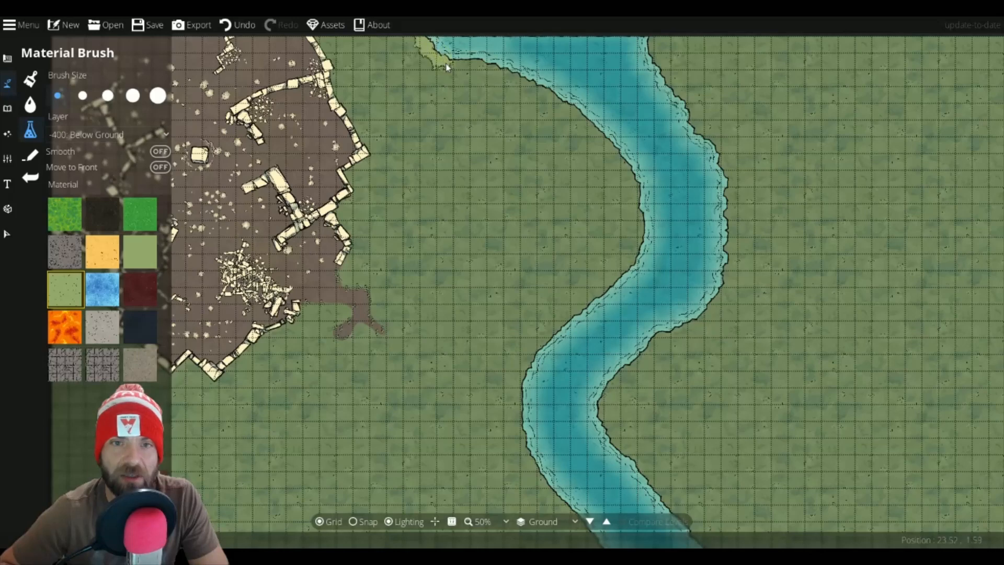
{"action": "left_click", "coordinate": [94, 137]}
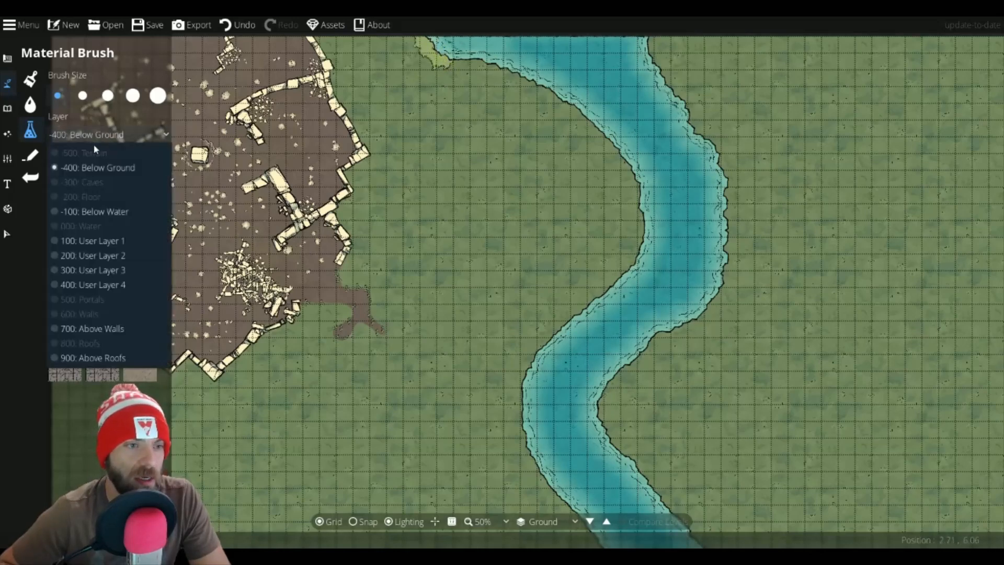
{"action": "left_click", "coordinate": [88, 241]}
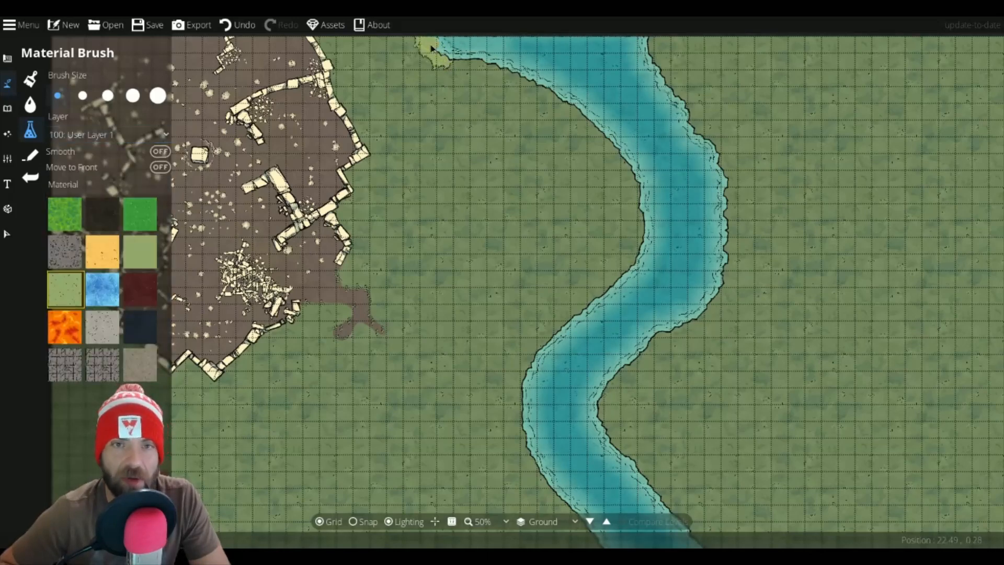
Step: Paint a pale green bank along the river's western shore from the top edge down to the bottom edge
{"action": "left_click_drag", "start_coordinate": [458, 67], "coordinate": [497, 72]}
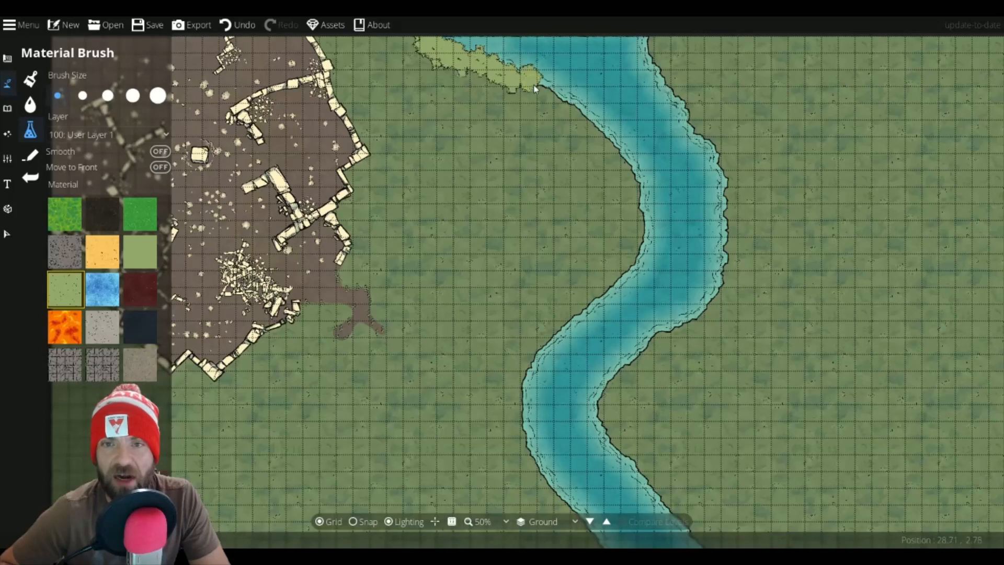
{"action": "mouse_move", "coordinate": [541, 93]}
{"action": "left_mouse_down"}
{"action": "mouse_move", "coordinate": [609, 142]}
{"action": "mouse_move", "coordinate": [641, 199]}
{"action": "left_mouse_up"}
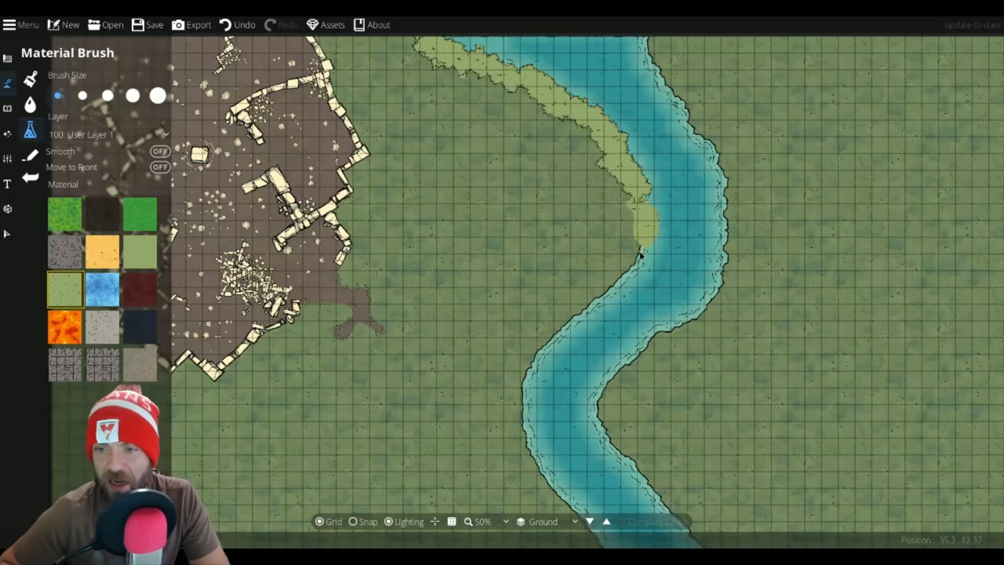
{"action": "left_click_drag", "start_coordinate": [573, 319], "coordinate": [570, 322]}
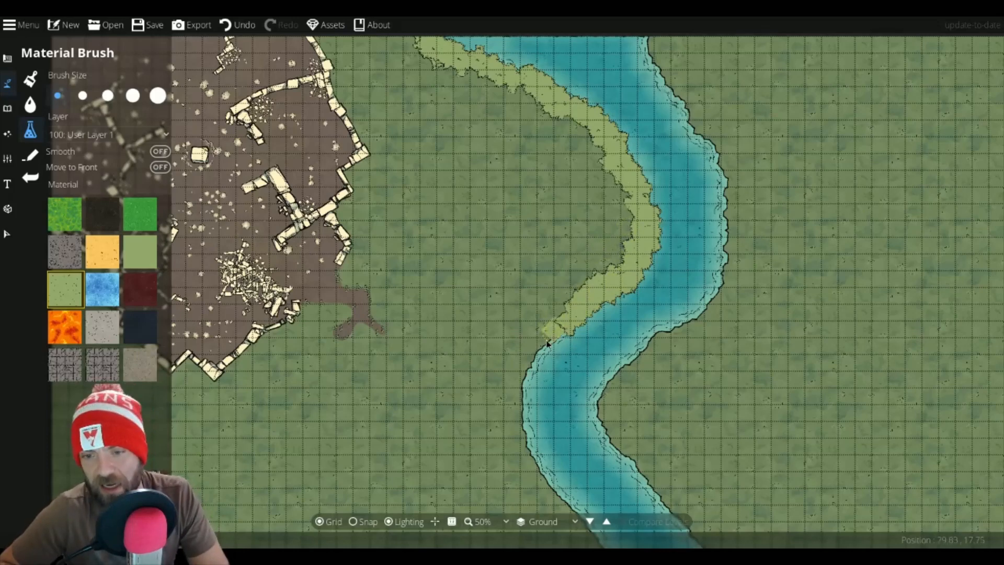
{"action": "left_click_drag", "start_coordinate": [521, 443], "coordinate": [548, 490]}
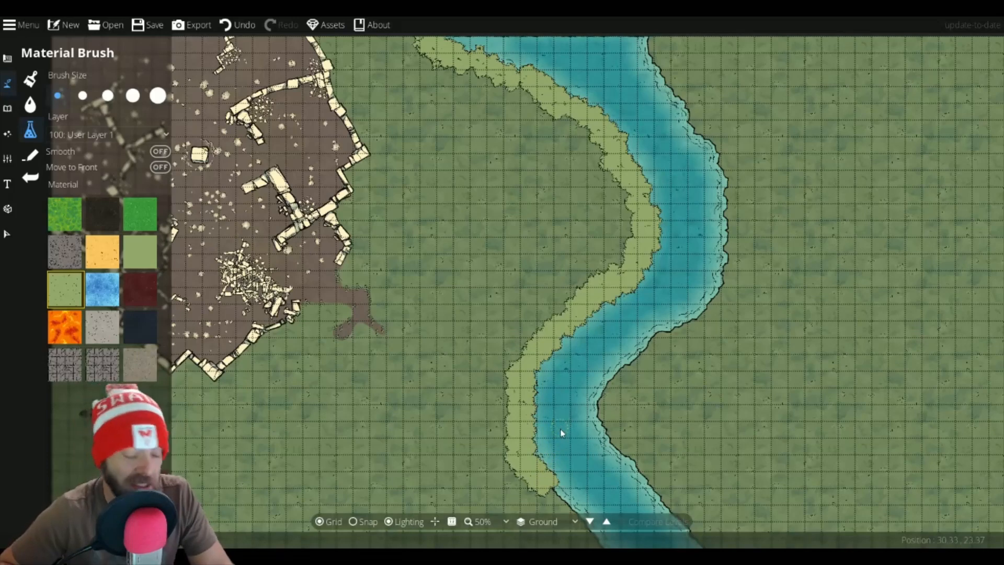
{"action": "left_click_drag", "start_coordinate": [614, 445], "coordinate": [524, 259]}
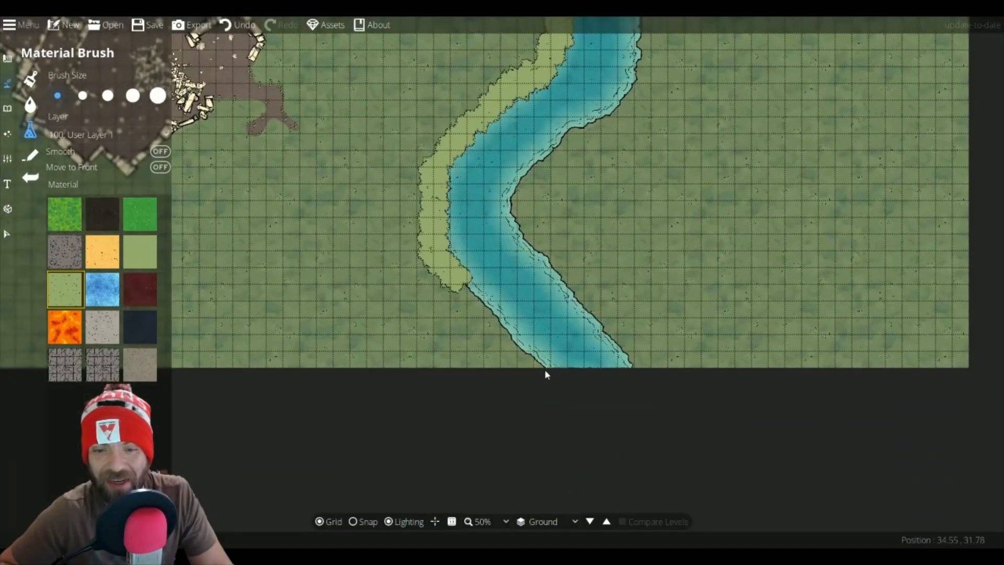
{"action": "left_click_drag", "start_coordinate": [545, 370], "coordinate": [465, 289]}
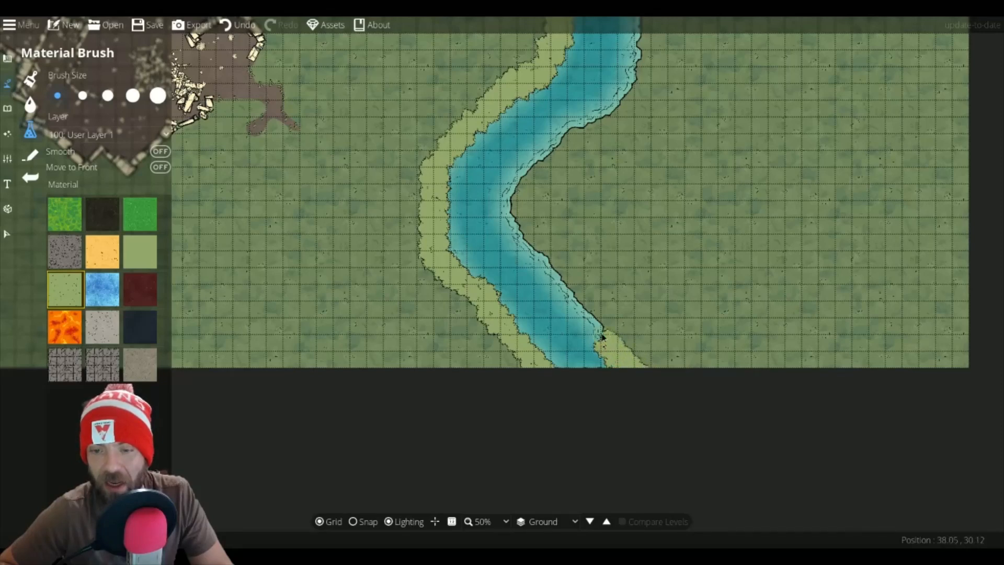
Step: Paint a matching pale green bank along the river's eastern shore from the bottom up to the top edge
{"action": "left_click_drag", "start_coordinate": [602, 337], "coordinate": [549, 276]}
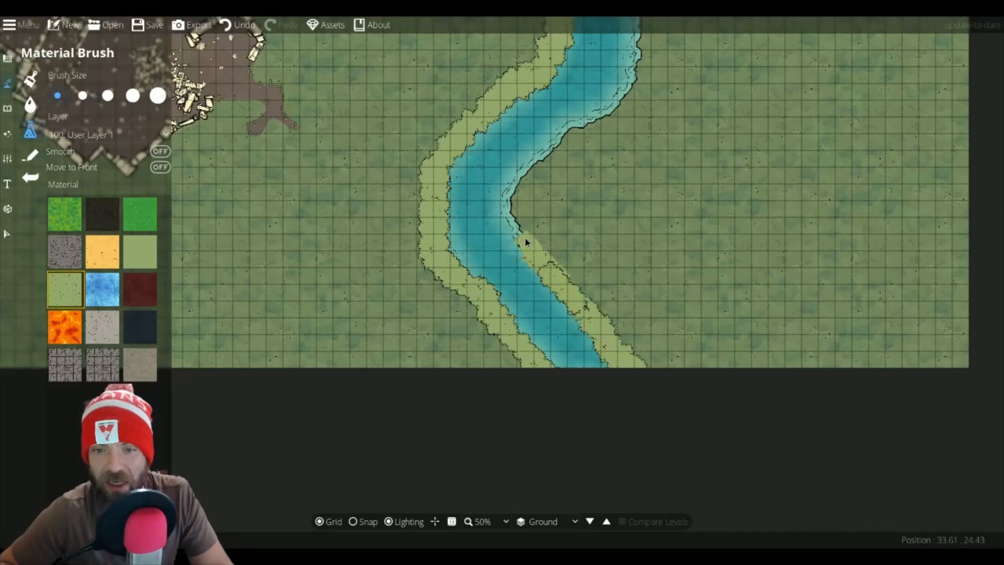
{"action": "mouse_move", "coordinate": [525, 242]}
{"action": "left_mouse_down"}
{"action": "mouse_move", "coordinate": [519, 191]}
{"action": "mouse_move", "coordinate": [584, 125]}
{"action": "left_mouse_up"}
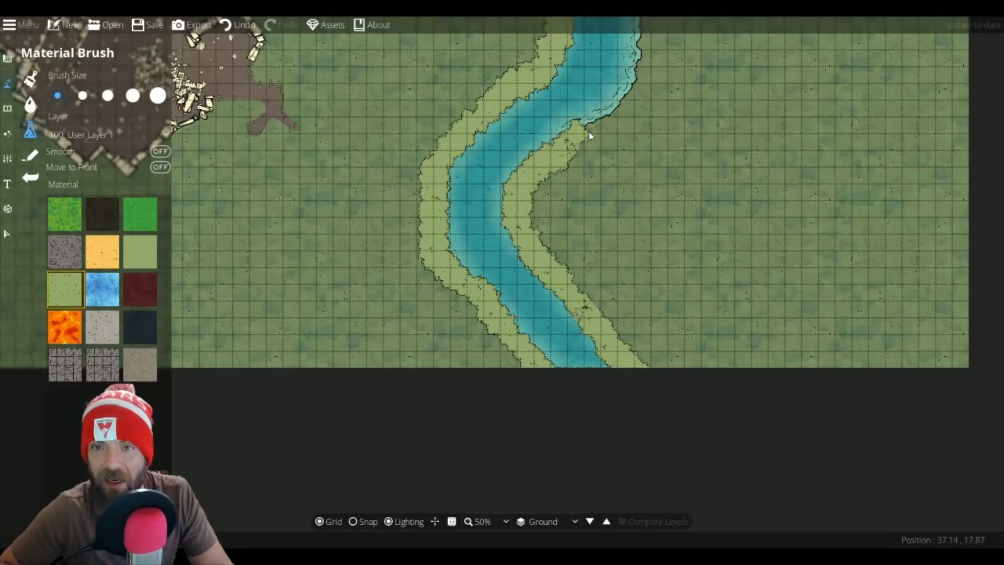
{"action": "mouse_move", "coordinate": [667, 82]}
{"action": "left_mouse_down"}
{"action": "mouse_move", "coordinate": [641, 144]}
{"action": "mouse_move", "coordinate": [614, 259]}
{"action": "mouse_move", "coordinate": [531, 305]}
{"action": "left_mouse_up"}
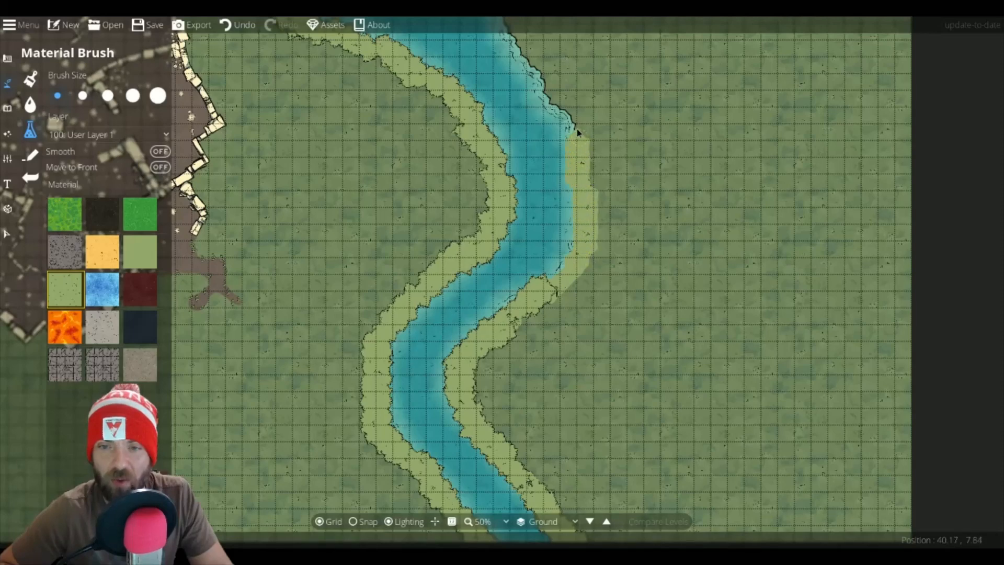
{"action": "mouse_move", "coordinate": [578, 132]}
{"action": "left_mouse_down"}
{"action": "mouse_move", "coordinate": [542, 70]}
{"action": "mouse_move", "coordinate": [609, 202]}
{"action": "mouse_move", "coordinate": [570, 146]}
{"action": "left_mouse_up"}
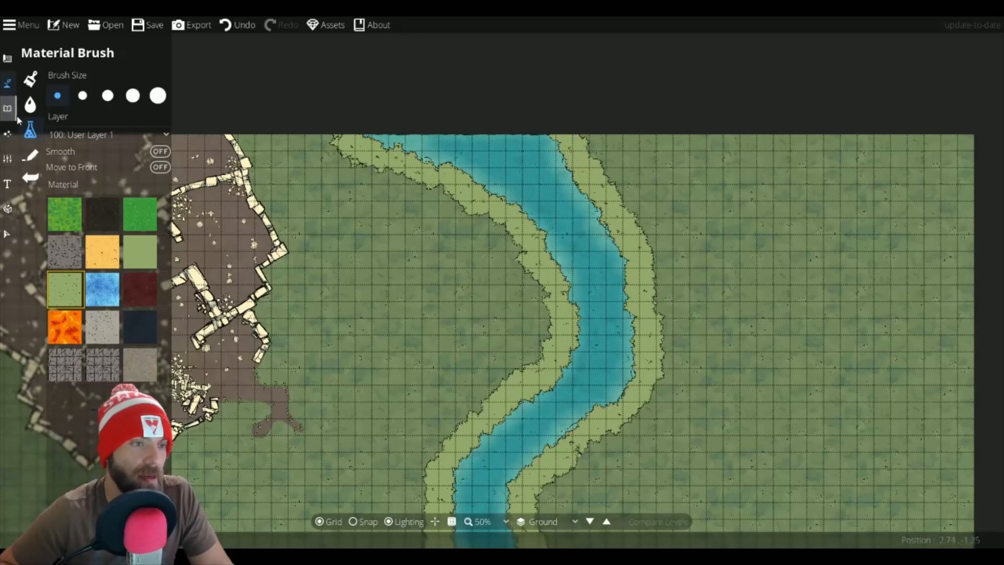
Step: Switch to the Terrain Brush, select Terrain Gravel and set the brush size to 3
{"action": "left_click", "coordinate": [30, 104]}
{"action": "left_click", "coordinate": [30, 80]}
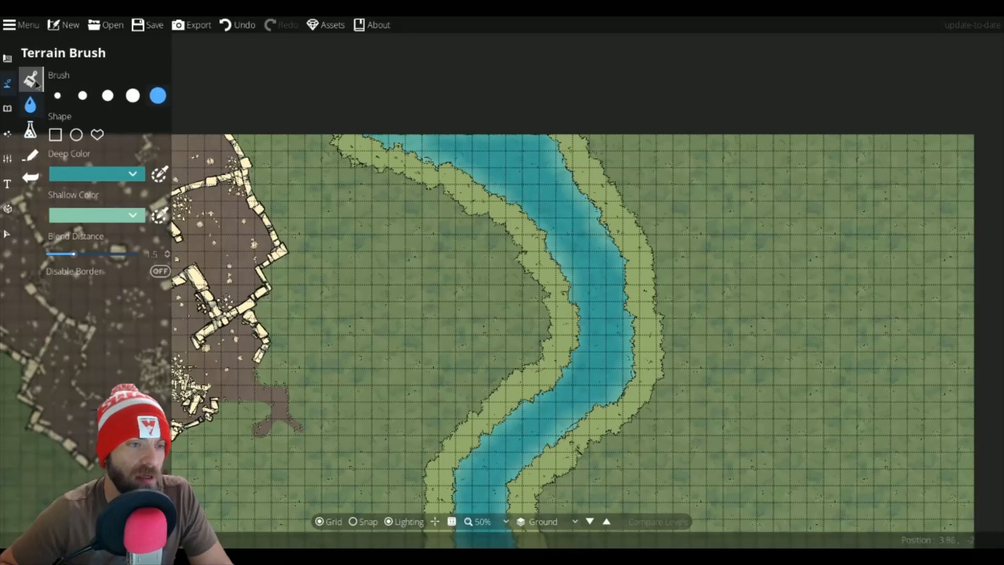
{"action": "left_click", "coordinate": [67, 288]}
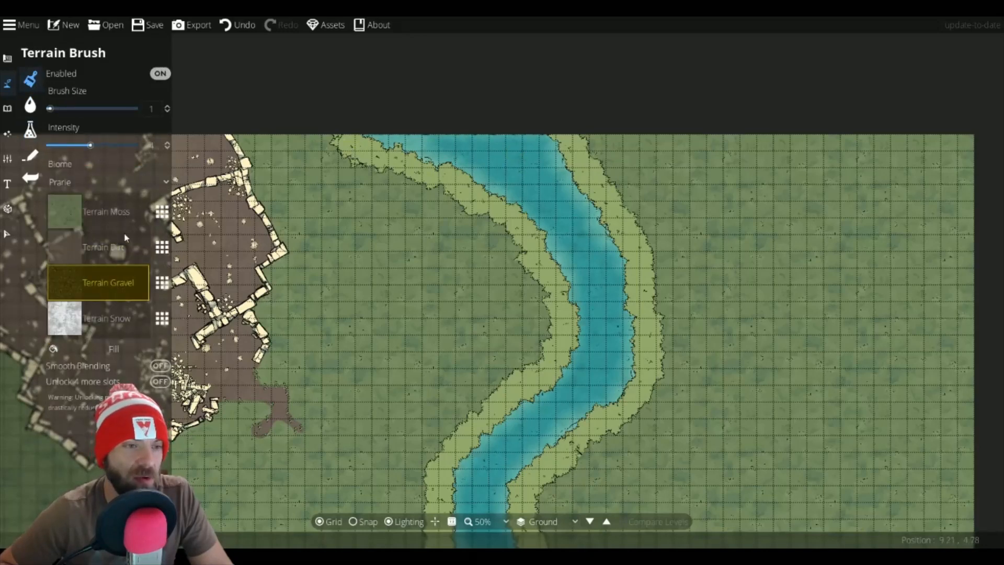
{"action": "scroll", "coordinate": [559, 208], "scroll_direction": "up", "scroll_amount": 2}
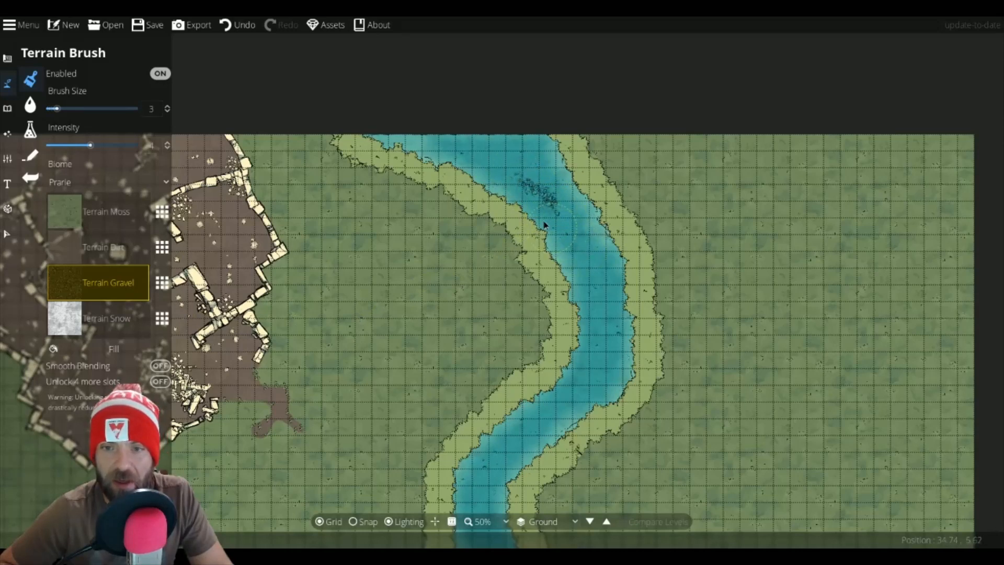
Step: Paint gravel into the riverbed along the river's upper stretch
{"action": "left_click_drag", "start_coordinate": [472, 180], "coordinate": [529, 184]}
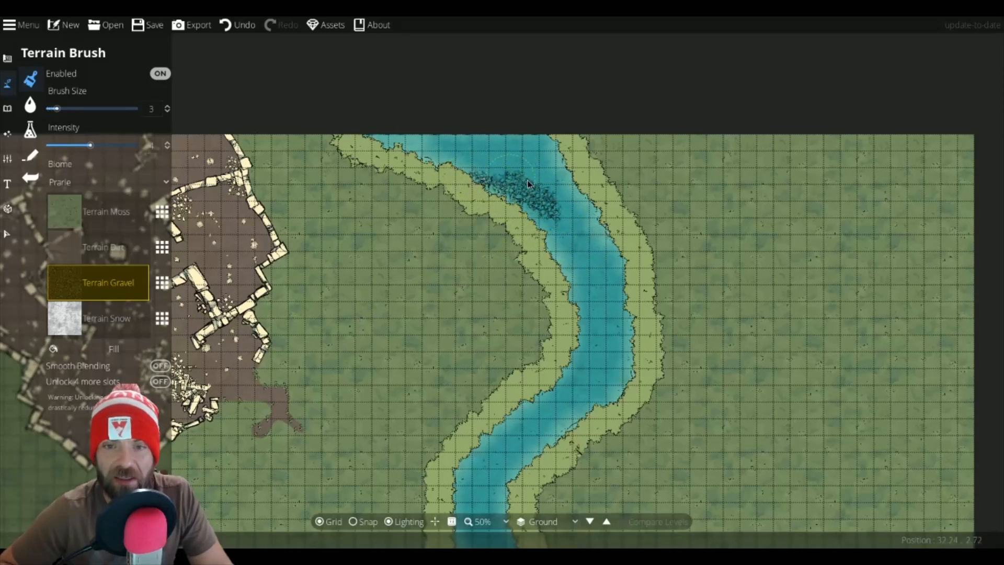
{"action": "left_click_drag", "start_coordinate": [570, 232], "coordinate": [586, 269]}
{"action": "left_click_drag", "start_coordinate": [598, 313], "coordinate": [594, 300]}
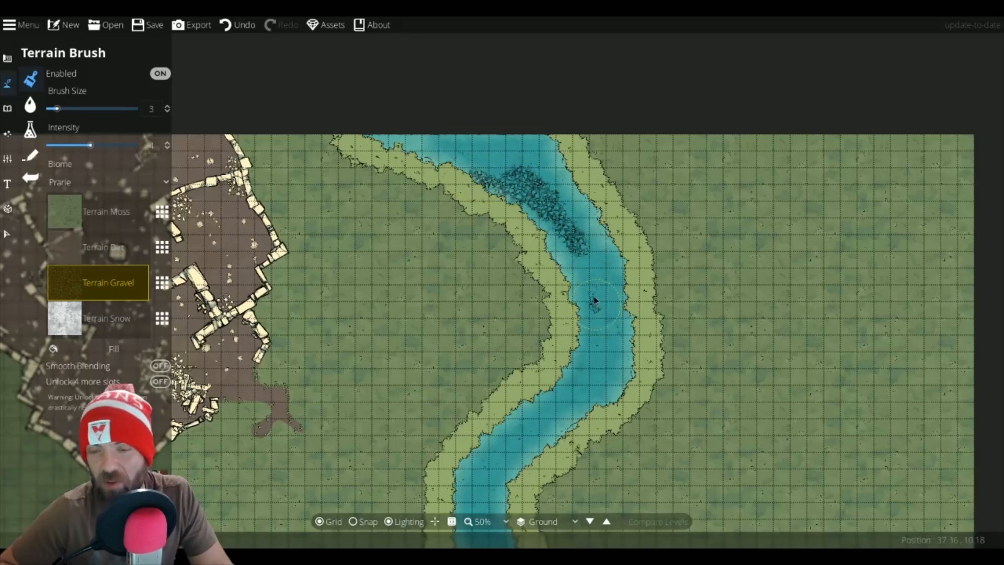
{"action": "left_click_drag", "start_coordinate": [575, 250], "coordinate": [608, 318]}
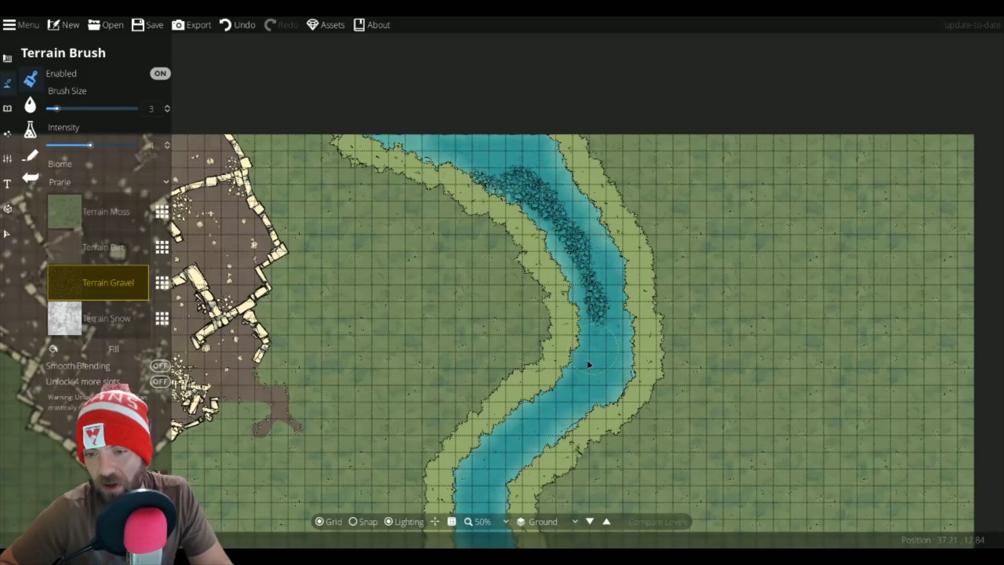
{"action": "mouse_move", "coordinate": [606, 358]}
{"action": "left_mouse_down"}
{"action": "mouse_move", "coordinate": [594, 385]}
{"action": "mouse_move", "coordinate": [616, 374]}
{"action": "mouse_move", "coordinate": [619, 384]}
{"action": "mouse_move", "coordinate": [591, 407]}
{"action": "left_mouse_up"}
{"action": "mouse_move", "coordinate": [590, 356]}
{"action": "left_mouse_down"}
{"action": "mouse_move", "coordinate": [540, 416]}
{"action": "mouse_move", "coordinate": [568, 409]}
{"action": "mouse_move", "coordinate": [638, 269]}
{"action": "left_mouse_up"}
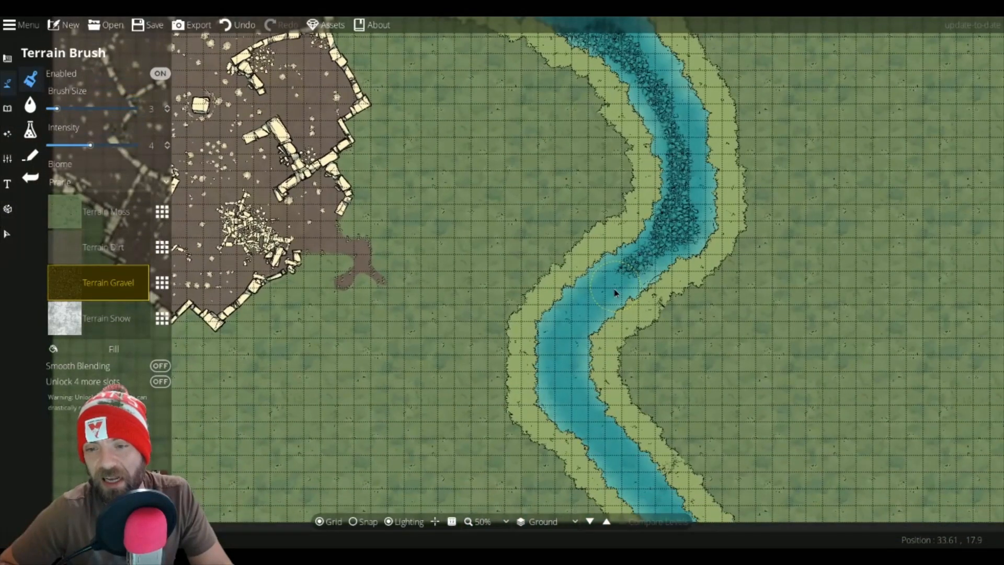
Step: Extend the gravel down the riverbed to the bottom edge and fill the remaining gaps in the upper stretch
{"action": "mouse_move", "coordinate": [590, 306]}
{"action": "left_mouse_down"}
{"action": "mouse_move", "coordinate": [619, 281]}
{"action": "mouse_move", "coordinate": [580, 324]}
{"action": "mouse_move", "coordinate": [570, 372]}
{"action": "mouse_move", "coordinate": [587, 312]}
{"action": "mouse_move", "coordinate": [561, 366]}
{"action": "mouse_move", "coordinate": [587, 436]}
{"action": "mouse_move", "coordinate": [565, 376]}
{"action": "mouse_move", "coordinate": [594, 428]}
{"action": "left_mouse_up"}
{"action": "left_click_drag", "start_coordinate": [632, 464], "coordinate": [571, 370]}
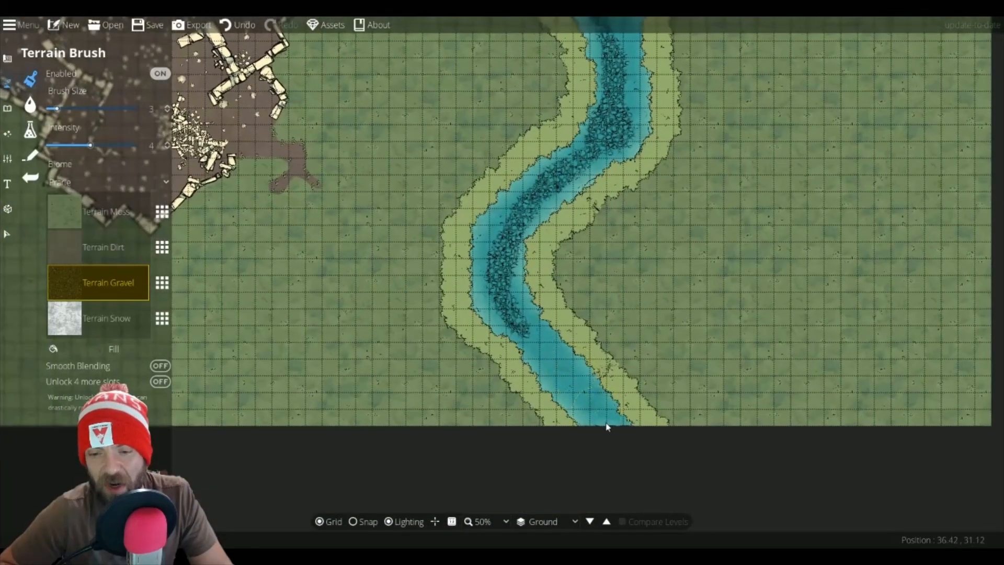
{"action": "mouse_move", "coordinate": [593, 403]}
{"action": "left_mouse_down"}
{"action": "mouse_move", "coordinate": [537, 335]}
{"action": "mouse_move", "coordinate": [574, 404]}
{"action": "mouse_move", "coordinate": [606, 434]}
{"action": "mouse_move", "coordinate": [547, 362]}
{"action": "mouse_move", "coordinate": [567, 400]}
{"action": "mouse_move", "coordinate": [584, 396]}
{"action": "mouse_move", "coordinate": [623, 421]}
{"action": "mouse_move", "coordinate": [572, 403]}
{"action": "mouse_move", "coordinate": [559, 386]}
{"action": "mouse_move", "coordinate": [565, 369]}
{"action": "mouse_move", "coordinate": [591, 380]}
{"action": "mouse_move", "coordinate": [555, 383]}
{"action": "mouse_move", "coordinate": [492, 302]}
{"action": "mouse_move", "coordinate": [480, 311]}
{"action": "mouse_move", "coordinate": [488, 252]}
{"action": "mouse_move", "coordinate": [477, 254]}
{"action": "mouse_move", "coordinate": [524, 195]}
{"action": "mouse_move", "coordinate": [507, 191]}
{"action": "mouse_move", "coordinate": [490, 222]}
{"action": "mouse_move", "coordinate": [537, 317]}
{"action": "mouse_move", "coordinate": [521, 244]}
{"action": "mouse_move", "coordinate": [529, 219]}
{"action": "mouse_move", "coordinate": [599, 169]}
{"action": "mouse_move", "coordinate": [525, 230]}
{"action": "mouse_move", "coordinate": [527, 195]}
{"action": "mouse_move", "coordinate": [598, 140]}
{"action": "mouse_move", "coordinate": [611, 143]}
{"action": "mouse_move", "coordinate": [622, 96]}
{"action": "mouse_move", "coordinate": [642, 97]}
{"action": "mouse_move", "coordinate": [640, 124]}
{"action": "mouse_move", "coordinate": [649, 111]}
{"action": "mouse_move", "coordinate": [633, 80]}
{"action": "mouse_move", "coordinate": [621, 260]}
{"action": "left_mouse_up"}
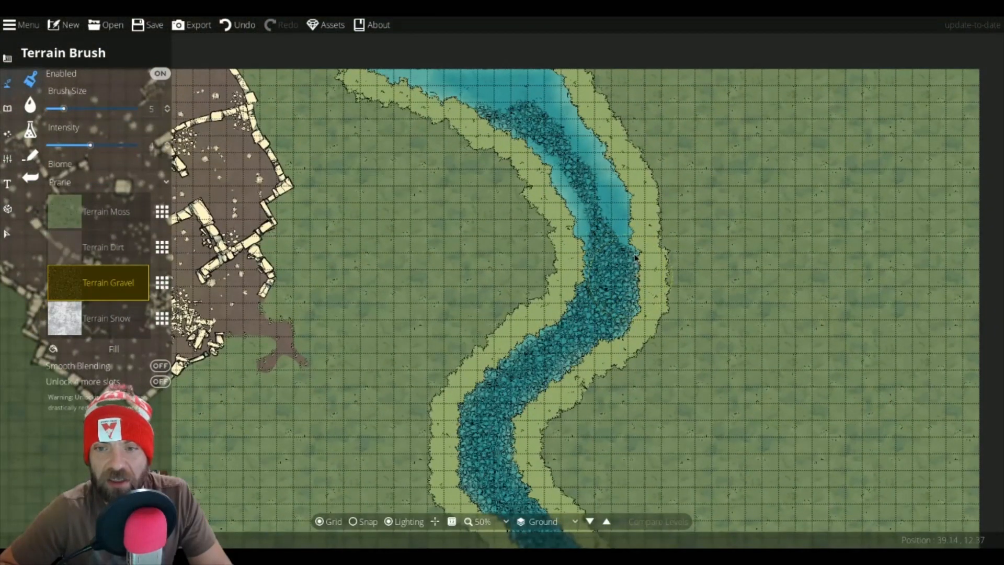
{"action": "mouse_move", "coordinate": [616, 192]}
{"action": "left_mouse_down"}
{"action": "mouse_move", "coordinate": [570, 168]}
{"action": "mouse_move", "coordinate": [622, 220]}
{"action": "mouse_move", "coordinate": [570, 173]}
{"action": "mouse_move", "coordinate": [561, 187]}
{"action": "mouse_move", "coordinate": [541, 144]}
{"action": "mouse_move", "coordinate": [585, 198]}
{"action": "mouse_move", "coordinate": [549, 110]}
{"action": "mouse_move", "coordinate": [587, 137]}
{"action": "mouse_move", "coordinate": [591, 175]}
{"action": "mouse_move", "coordinate": [537, 70]}
{"action": "mouse_move", "coordinate": [544, 83]}
{"action": "mouse_move", "coordinate": [524, 87]}
{"action": "mouse_move", "coordinate": [612, 163]}
{"action": "mouse_move", "coordinate": [543, 140]}
{"action": "mouse_move", "coordinate": [579, 168]}
{"action": "mouse_move", "coordinate": [502, 154]}
{"action": "mouse_move", "coordinate": [632, 157]}
{"action": "mouse_move", "coordinate": [575, 148]}
{"action": "left_mouse_up"}
{"action": "left_click_drag", "start_coordinate": [663, 215], "coordinate": [553, 78]}
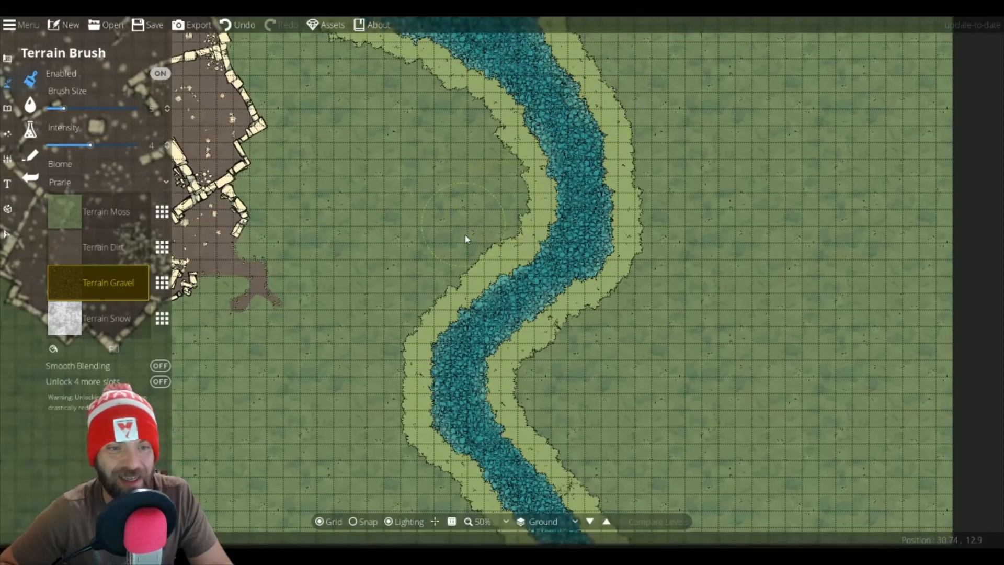
{"action": "left_click", "coordinate": [36, 150]}
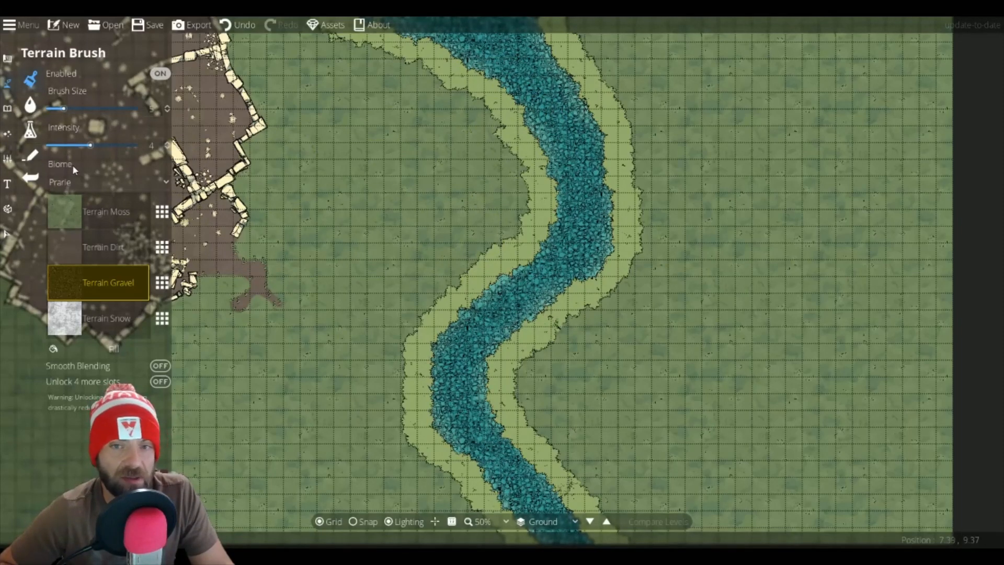
Step: Switch to the Scatter Tool and search the asset library for tree
{"action": "left_click", "coordinate": [31, 110]}
{"action": "left_click", "coordinate": [7, 109]}
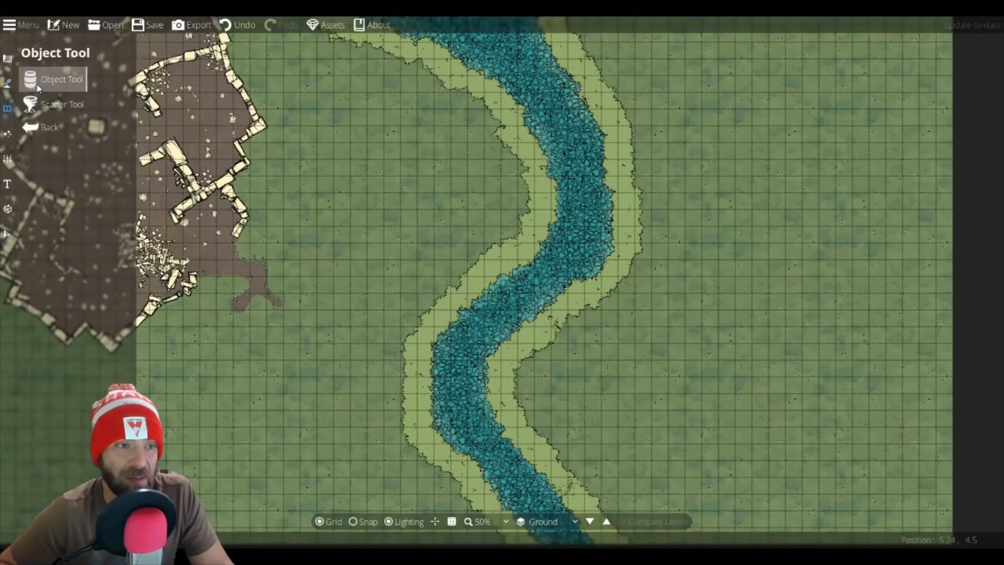
{"action": "left_click", "coordinate": [36, 83]}
{"action": "left_click", "coordinate": [31, 104]}
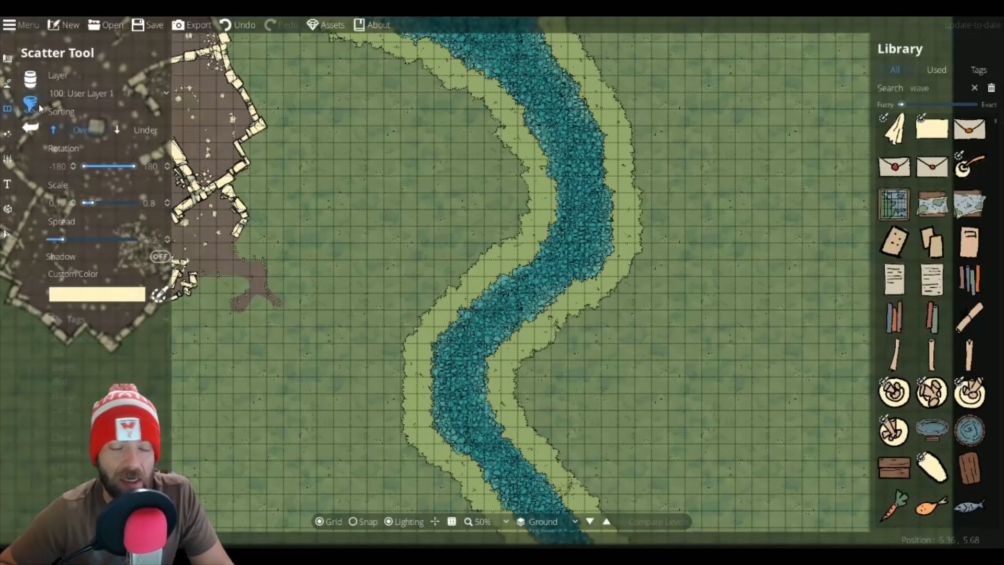
{"action": "left_click", "coordinate": [914, 89]}
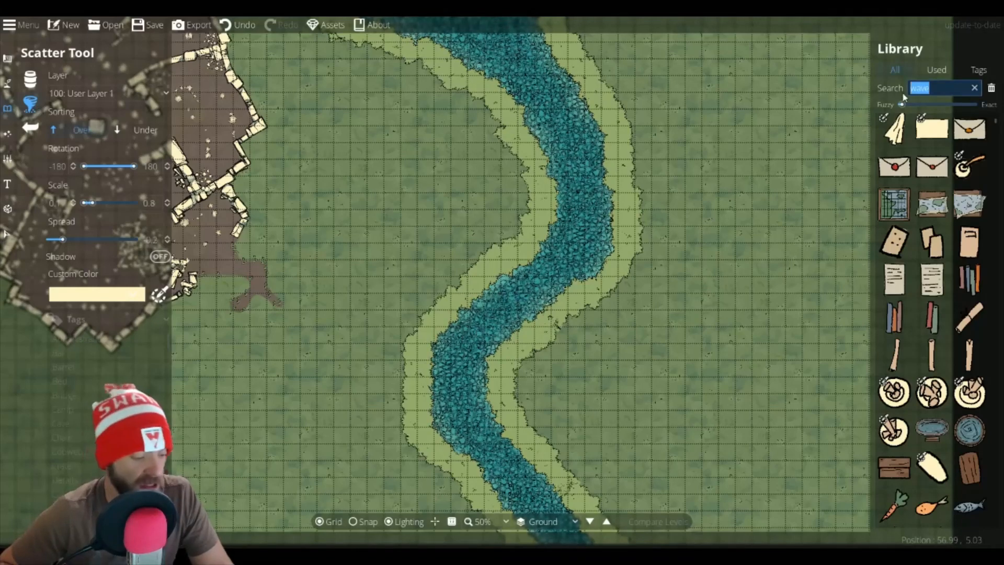
{"action": "type", "text": "tree"}
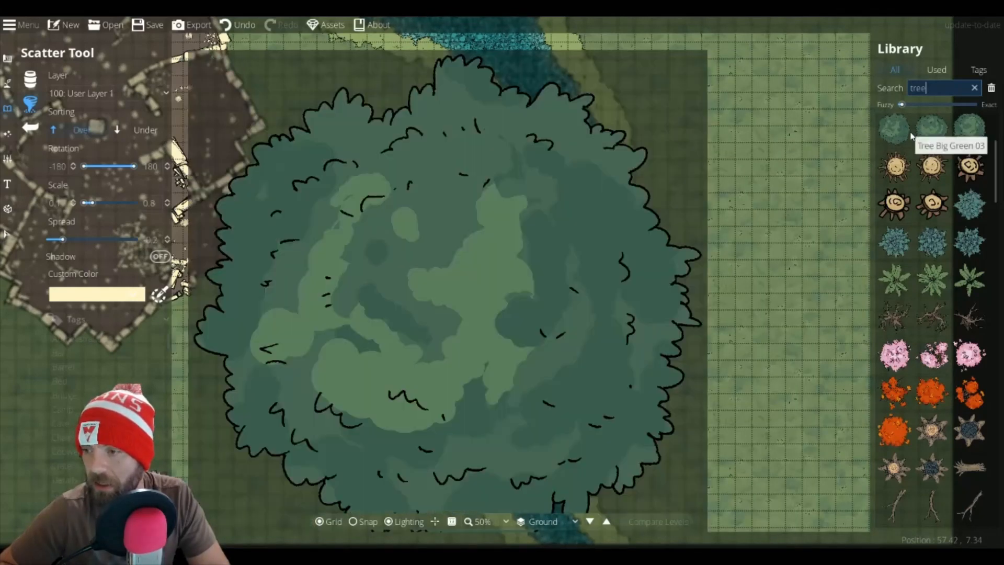
Step: Select a batch of green tree assets and set the scatter scale's upper limit to 1.24
{"action": "scroll", "coordinate": [926, 178], "scroll_direction": "up", "scroll_amount": 3}
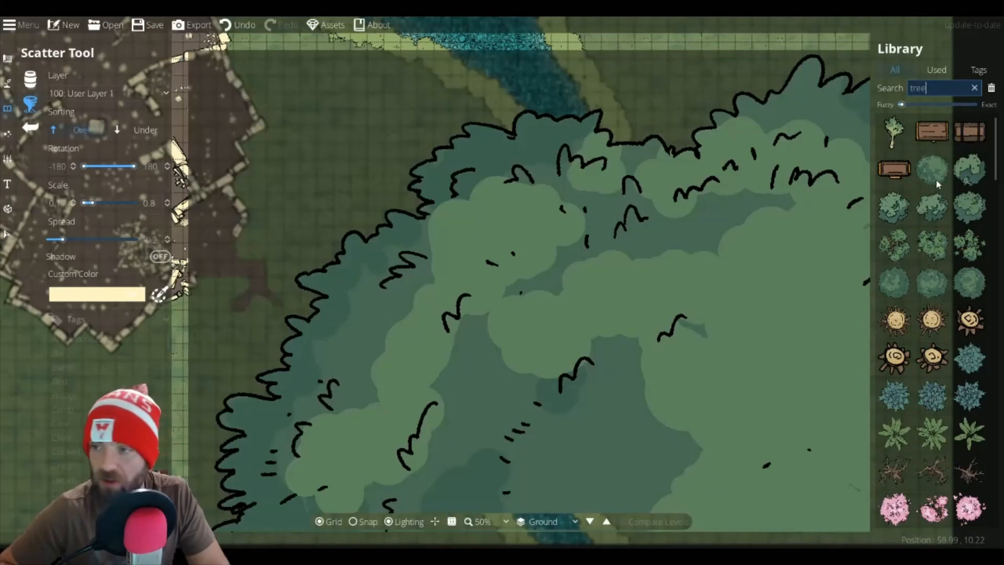
{"action": "left_click", "coordinate": [936, 178]}
{"action": "left_click", "coordinate": [965, 183], "text": "ctrl"}
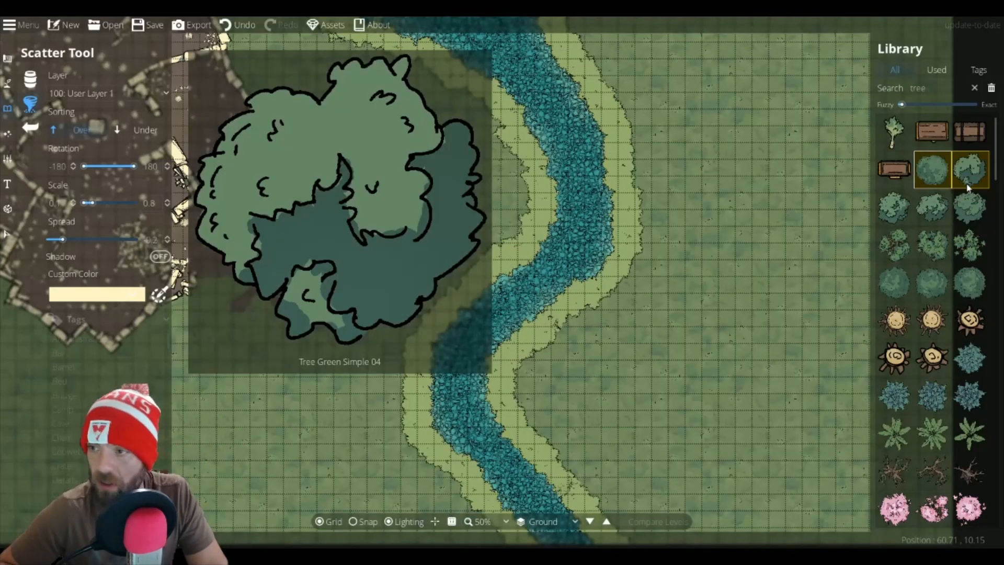
{"action": "left_click", "coordinate": [966, 210], "text": "ctrl"}
{"action": "left_click", "coordinate": [937, 210], "text": "ctrl"}
{"action": "left_click", "coordinate": [898, 212], "text": "ctrl"}
{"action": "left_click", "coordinate": [898, 240], "text": "ctrl"}
{"action": "left_click", "coordinate": [938, 247], "text": "ctrl"}
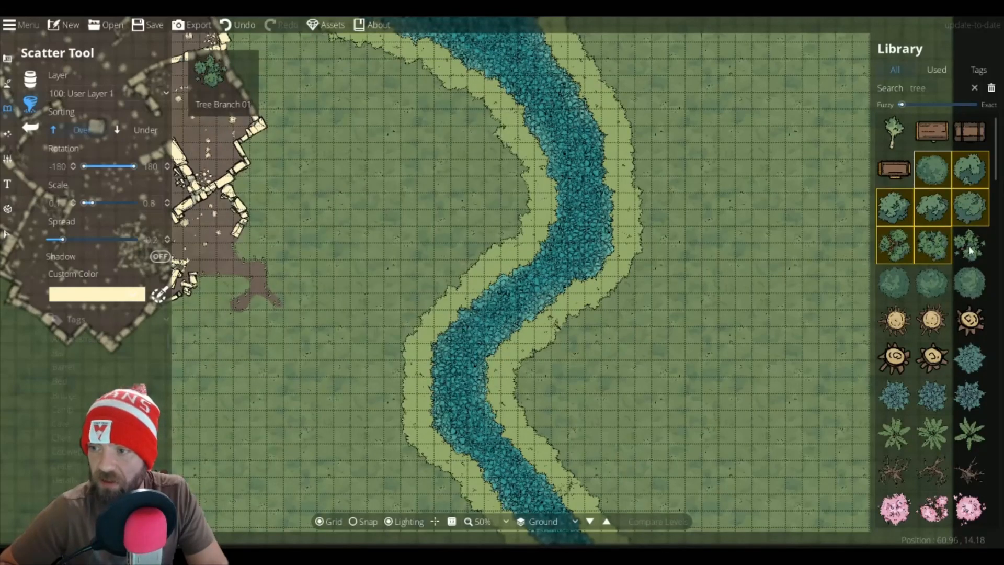
{"action": "left_click", "coordinate": [965, 247], "text": "ctrl"}
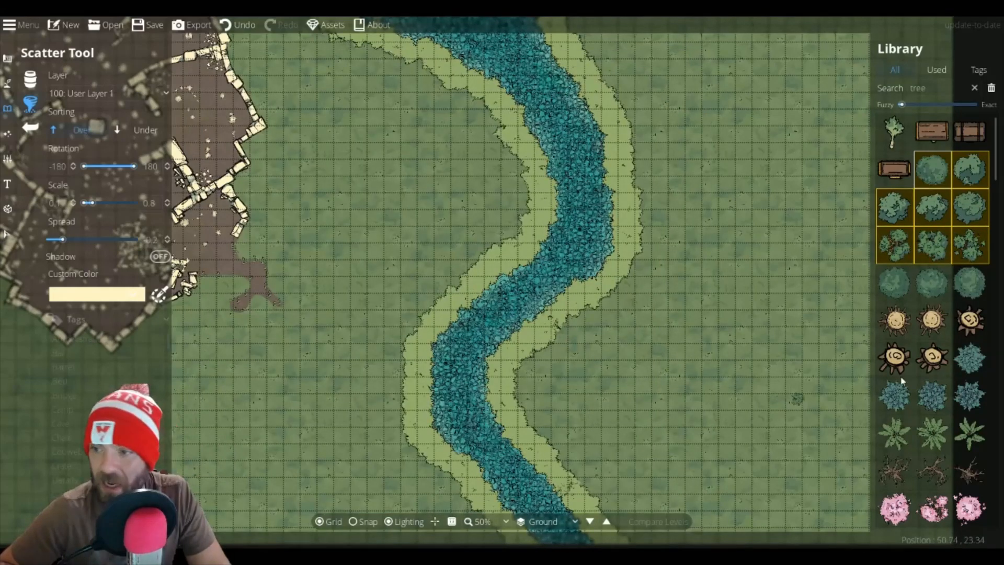
{"action": "left_click", "coordinate": [900, 288], "text": "ctrl"}
{"action": "left_click", "coordinate": [923, 289], "text": "ctrl"}
{"action": "left_click", "coordinate": [955, 279], "text": "ctrl"}
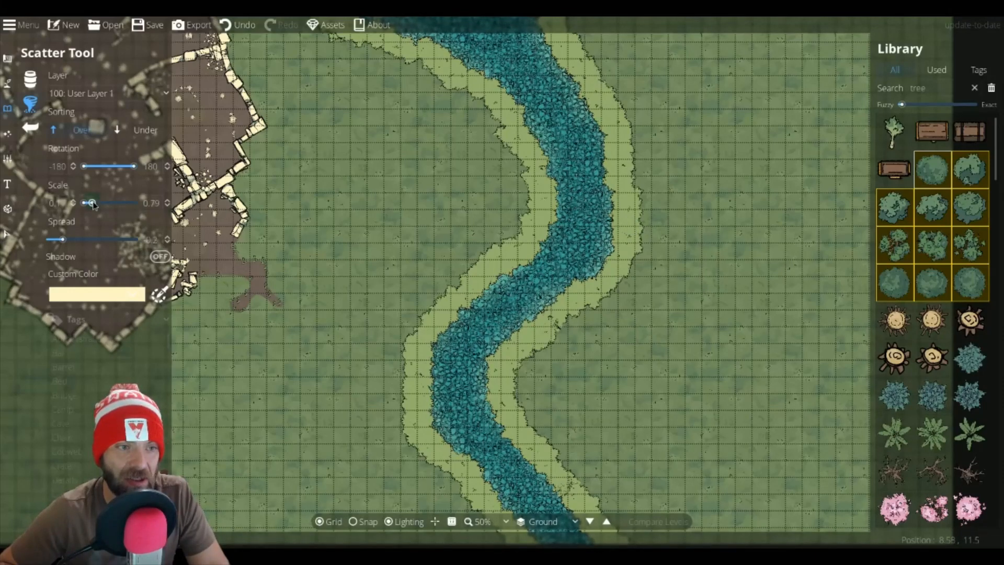
{"action": "left_click_drag", "start_coordinate": [93, 205], "coordinate": [94, 207]}
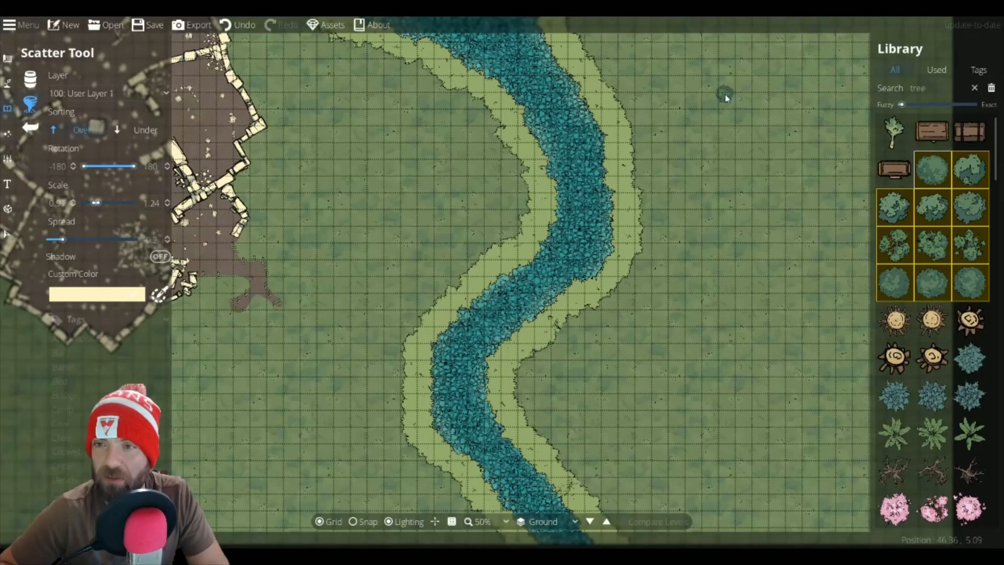
Step: Scatter clusters of trees across the grass east of the river, from the top edge downward
{"action": "left_click_drag", "start_coordinate": [726, 100], "coordinate": [753, 103]}
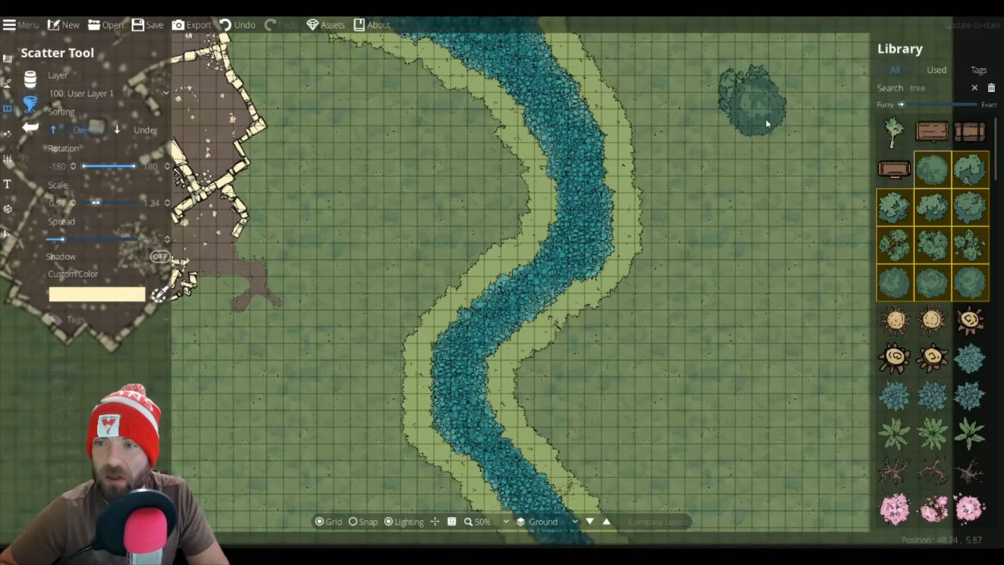
{"action": "left_click", "coordinate": [739, 143]}
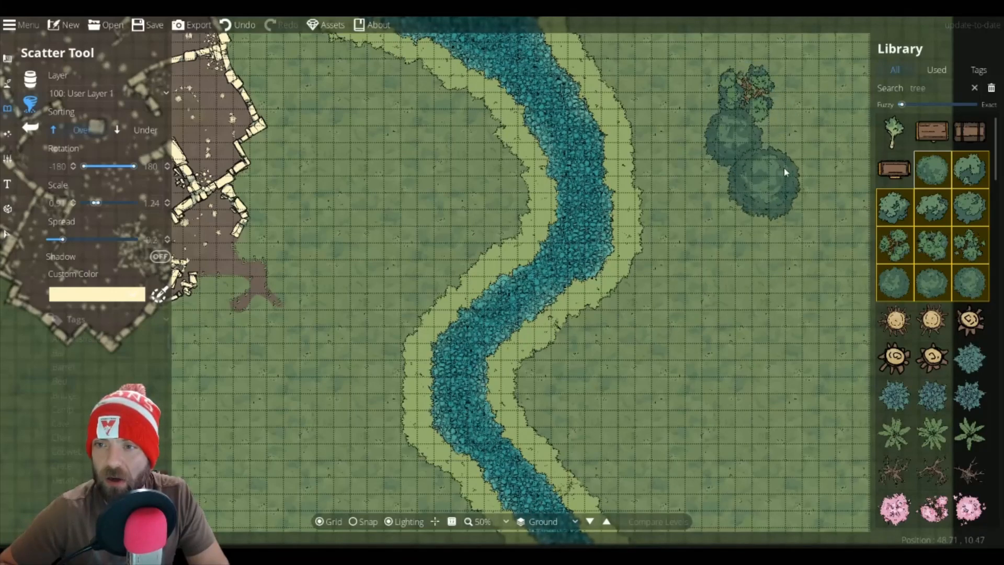
{"action": "left_click", "coordinate": [787, 165]}
{"action": "left_click", "coordinate": [745, 190]}
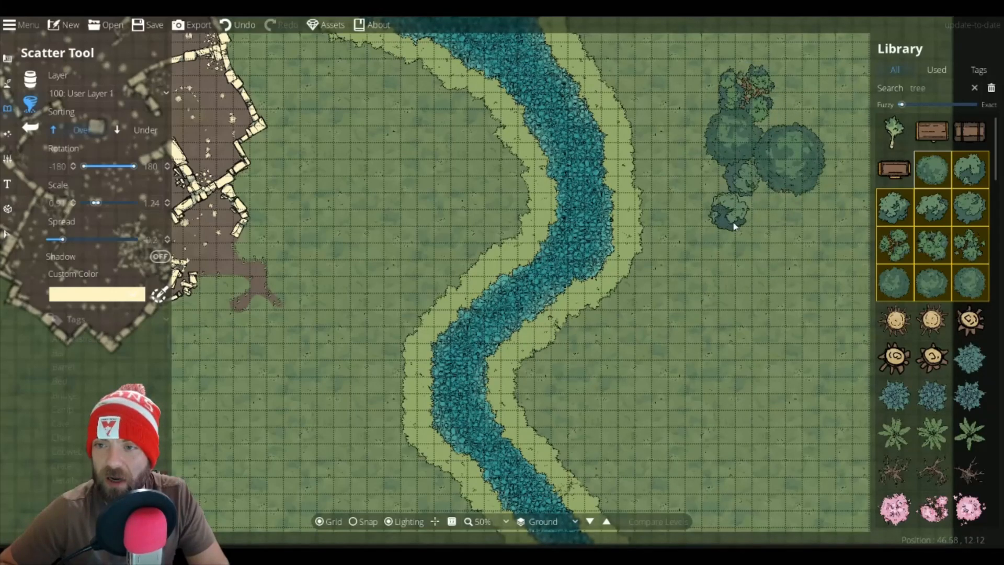
{"action": "left_click", "coordinate": [762, 200]}
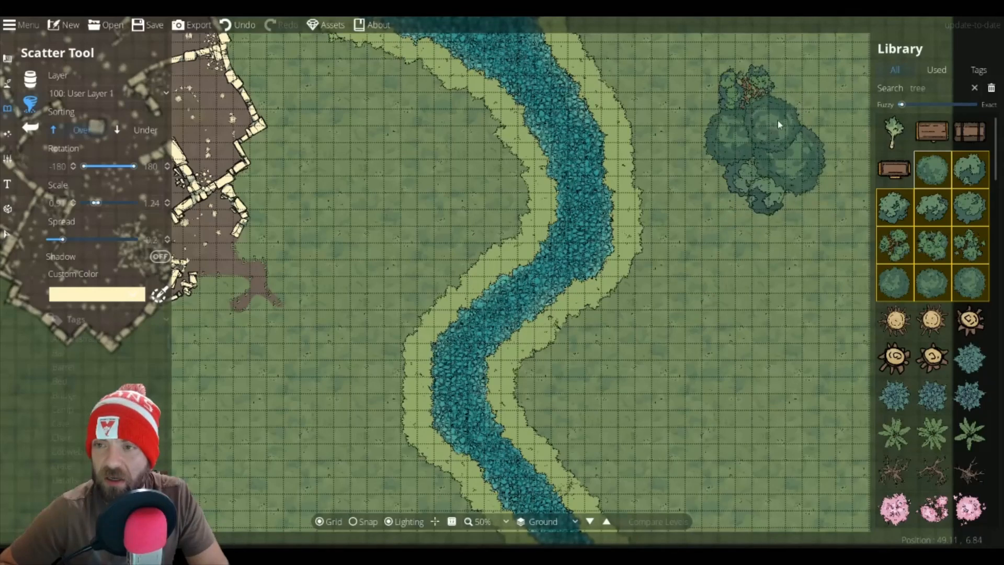
{"action": "left_click", "coordinate": [809, 83]}
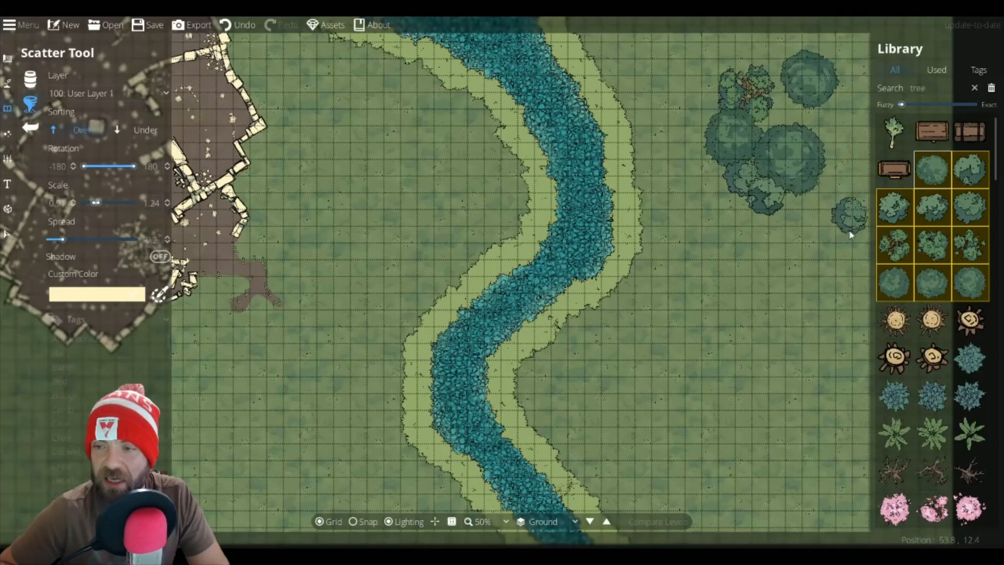
{"action": "left_click", "coordinate": [800, 267]}
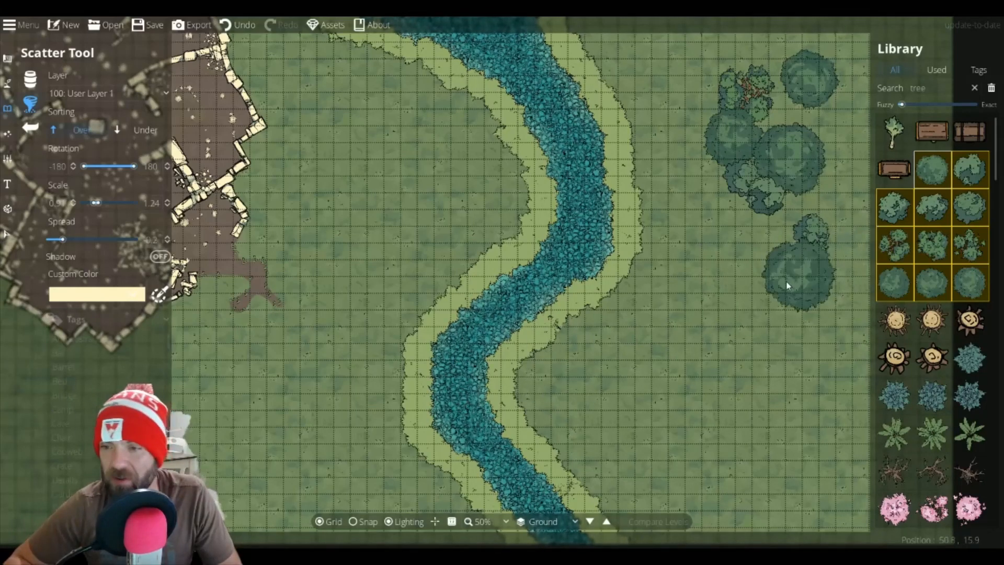
{"action": "left_click", "coordinate": [769, 287]}
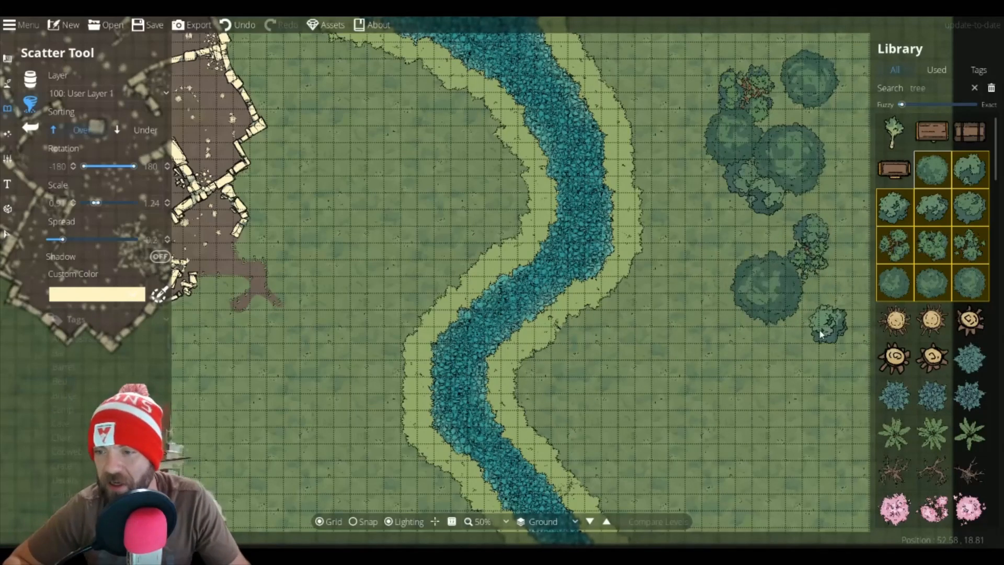
{"action": "left_click", "coordinate": [808, 335]}
{"action": "left_click", "coordinate": [775, 344]}
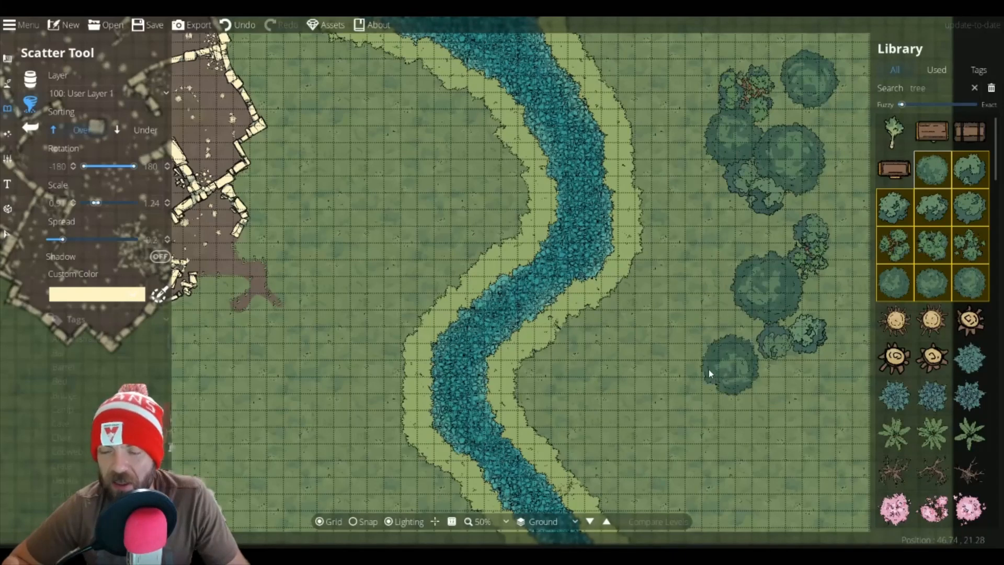
{"action": "left_click", "coordinate": [738, 363]}
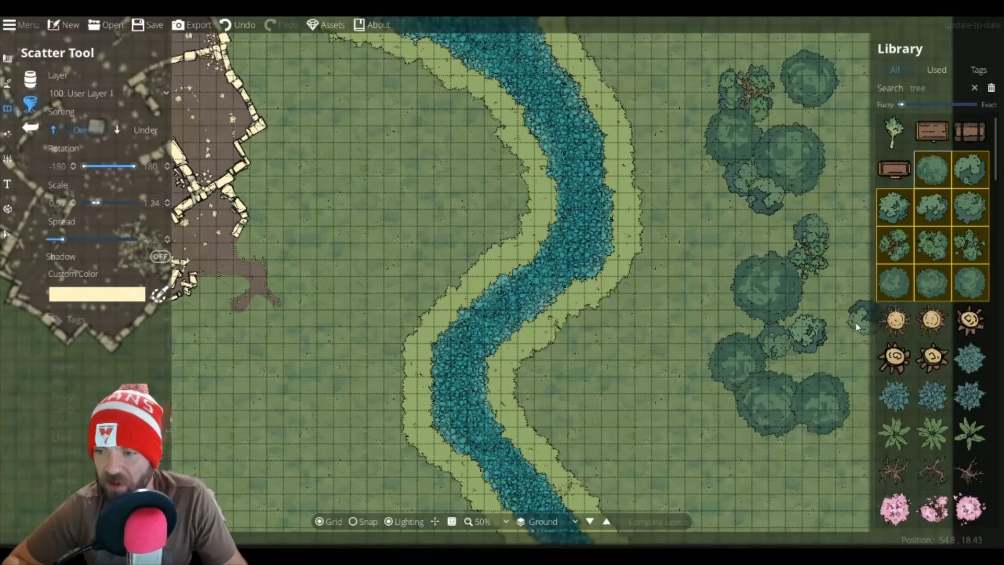
{"action": "left_click", "coordinate": [840, 330]}
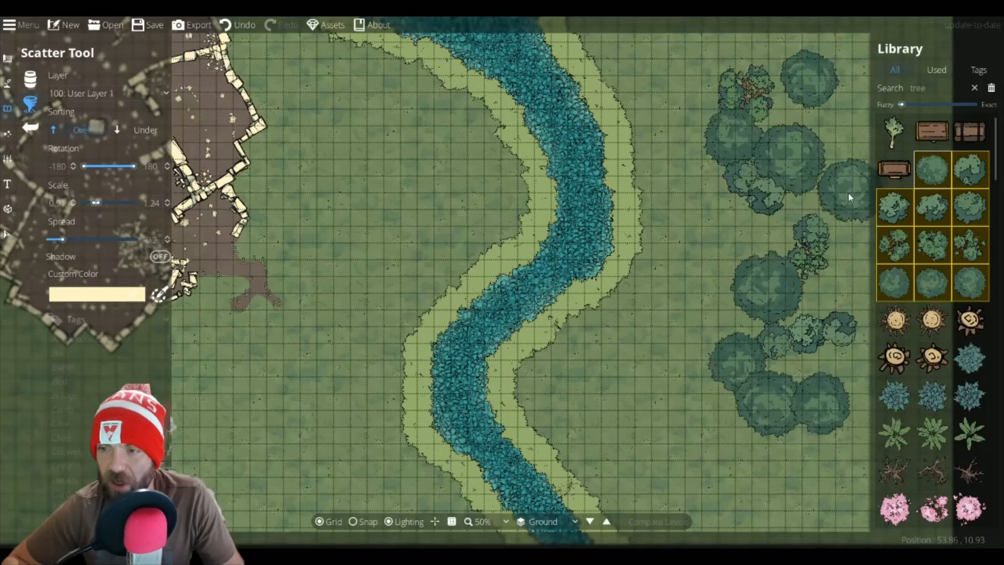
Step: Add more trees along the map's eastern edge, including a large tree in the lower right
{"action": "left_click_drag", "start_coordinate": [847, 193], "coordinate": [723, 206]}
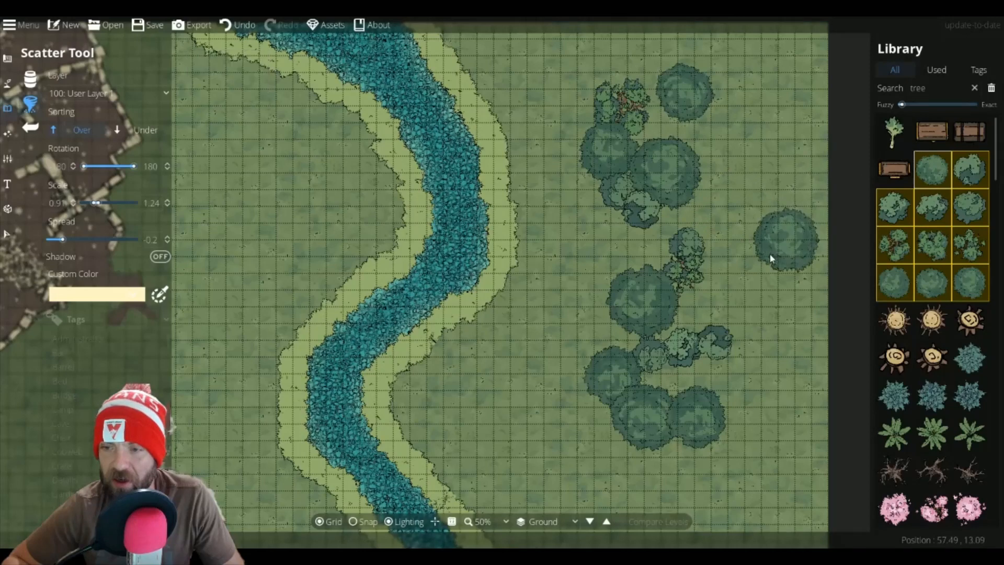
{"action": "left_click", "coordinate": [774, 262]}
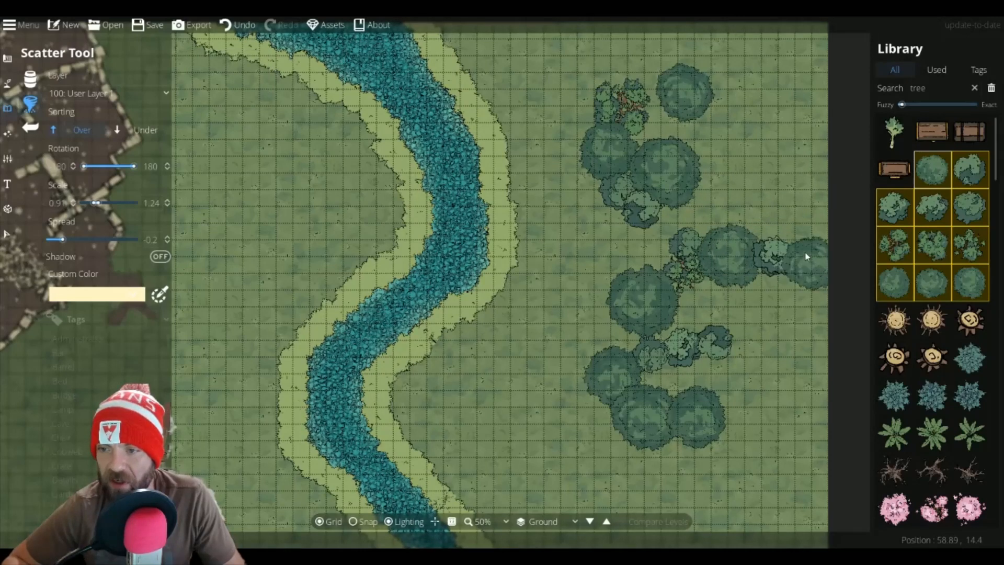
{"action": "left_click", "coordinate": [774, 140]}
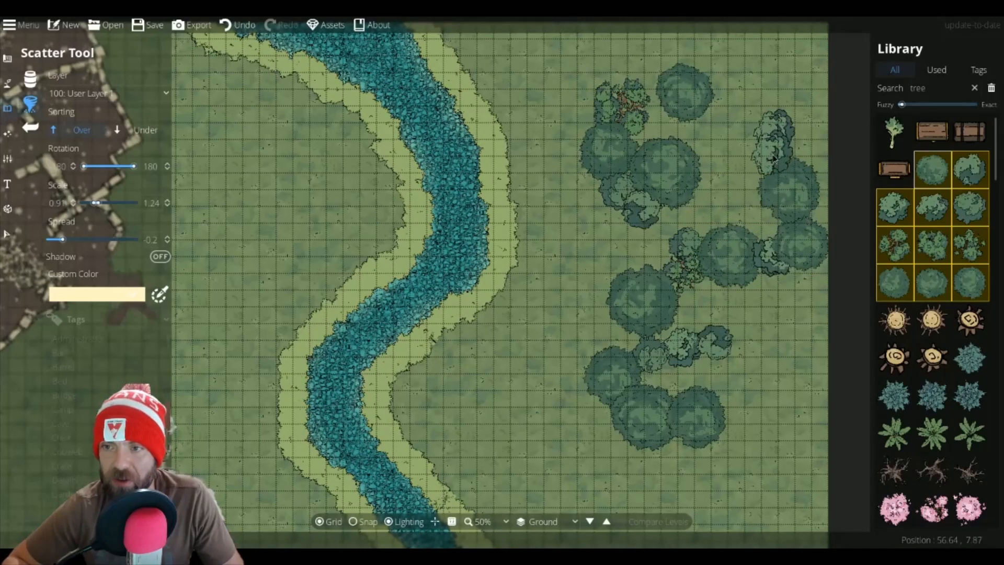
{"action": "left_click", "coordinate": [773, 154]}
{"action": "left_click", "coordinate": [796, 98]}
{"action": "left_click", "coordinate": [808, 47]}
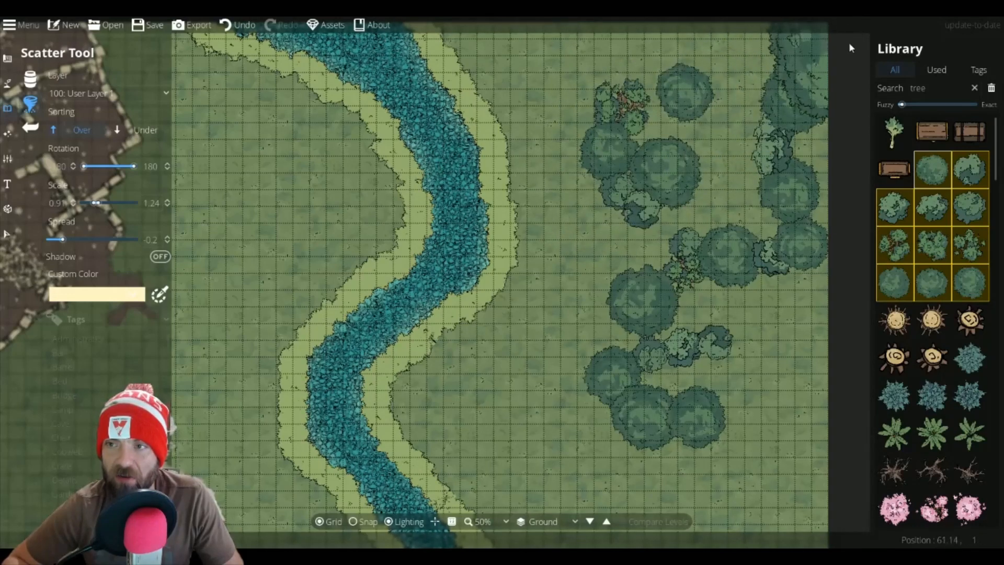
{"action": "mouse_move", "coordinate": [848, 42]}
{"action": "left_mouse_down"}
{"action": "mouse_move", "coordinate": [825, 190]}
{"action": "mouse_move", "coordinate": [820, 367]}
{"action": "left_mouse_up"}
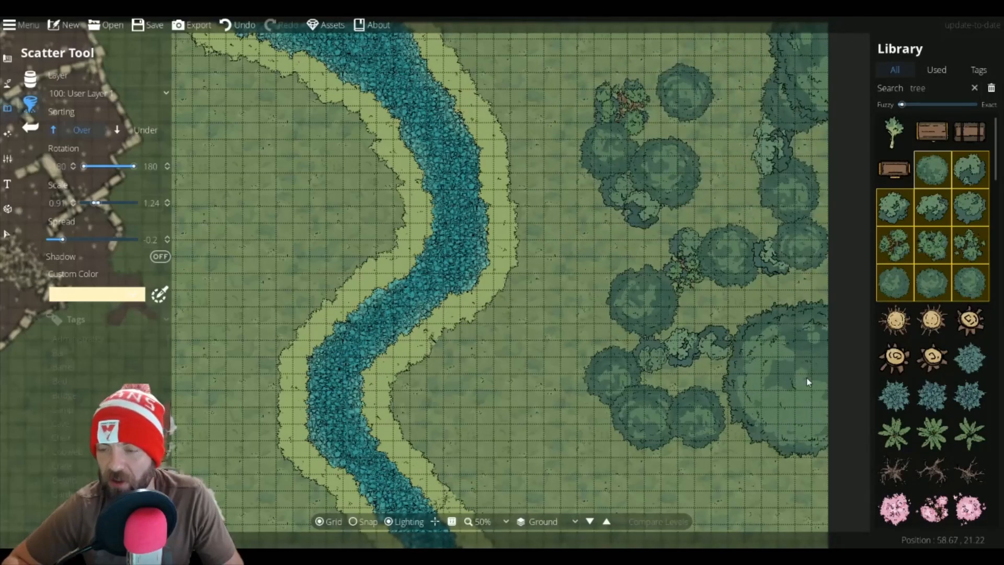
Step: Switch to the Object Tool and browse the tree search results in the asset library
{"action": "left_click", "coordinate": [30, 79]}
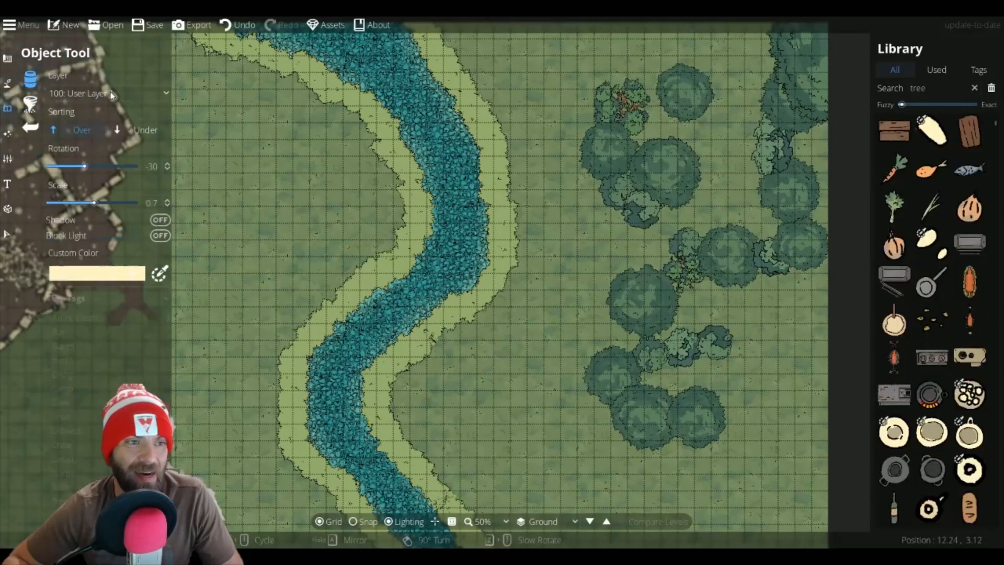
{"action": "left_click", "coordinate": [937, 86]}
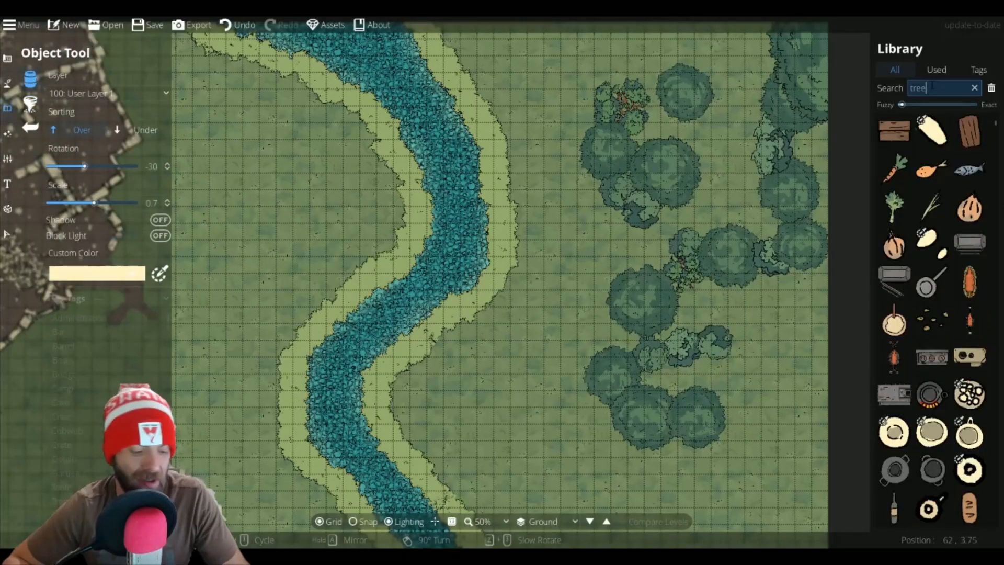
{"action": "key", "text": "Return"}
{"action": "scroll", "coordinate": [931, 356], "scroll_direction": "down", "scroll_amount": 5}
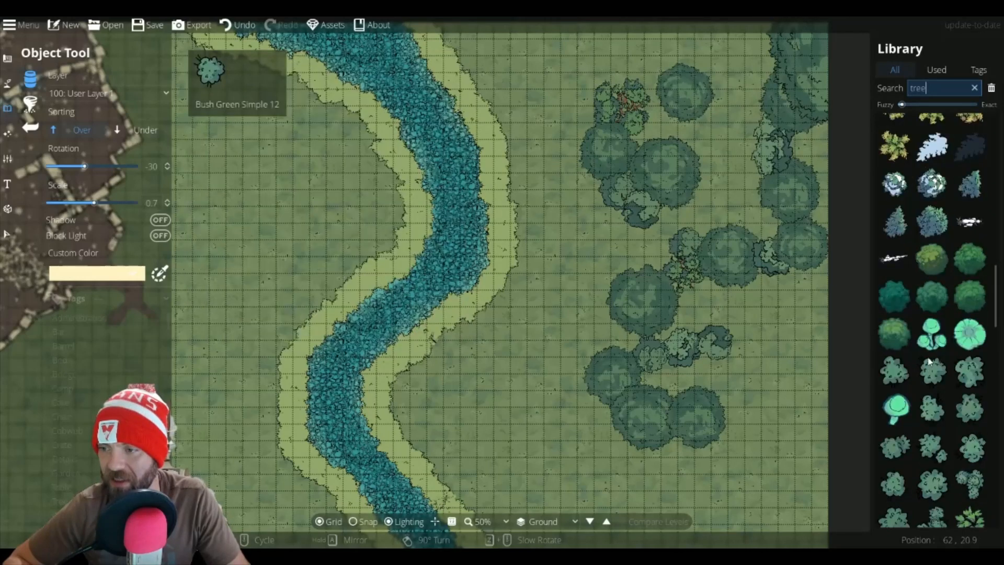
{"action": "mouse_move", "coordinate": [928, 309]}
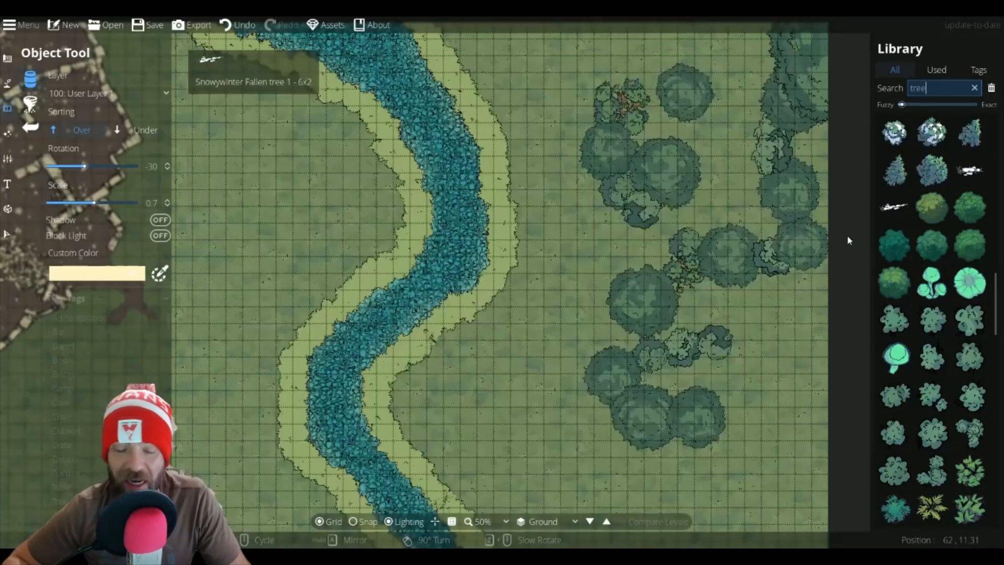
{"action": "mouse_move", "coordinate": [936, 207]}
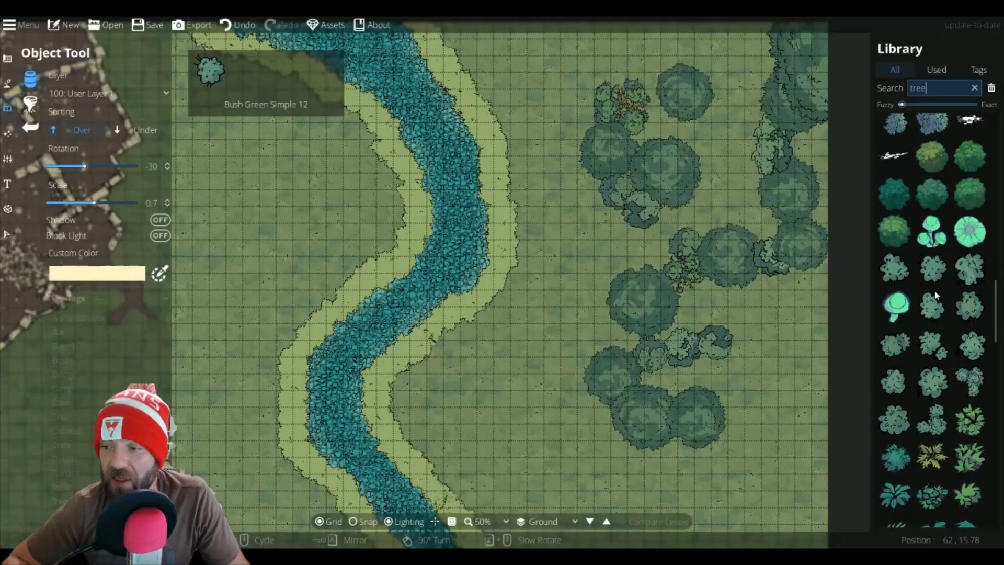
{"action": "scroll", "coordinate": [915, 326], "scroll_direction": "down", "scroll_amount": 6}
{"action": "scroll", "coordinate": [913, 326], "scroll_direction": "down", "scroll_amount": 5}
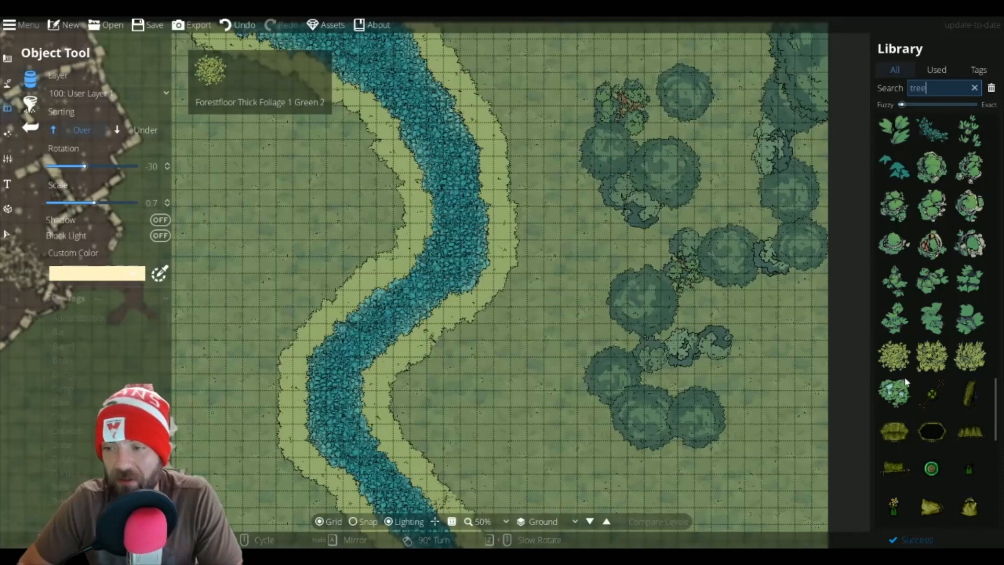
{"action": "mouse_move", "coordinate": [900, 380]}
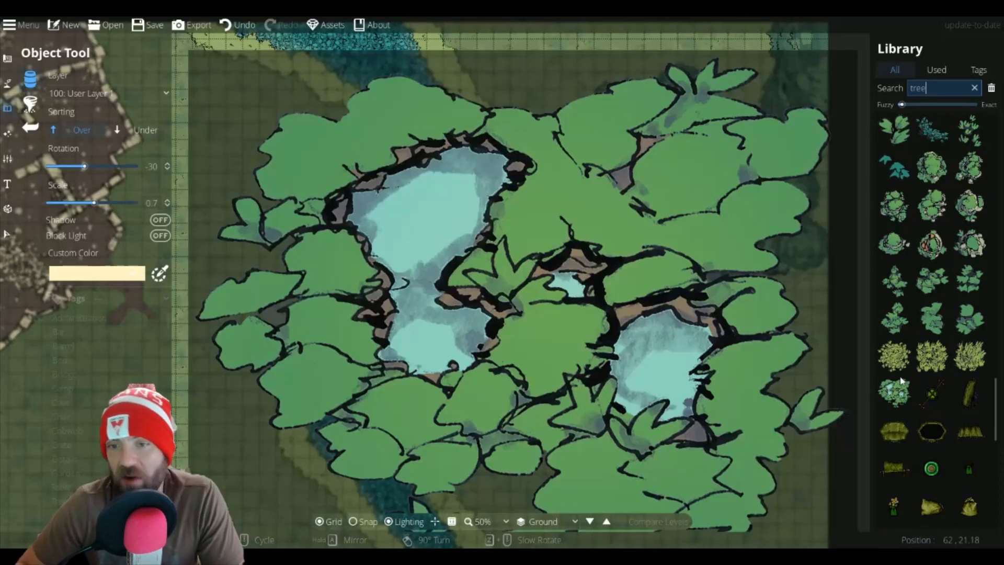
{"action": "scroll", "coordinate": [920, 338], "scroll_direction": "up", "scroll_amount": 10}
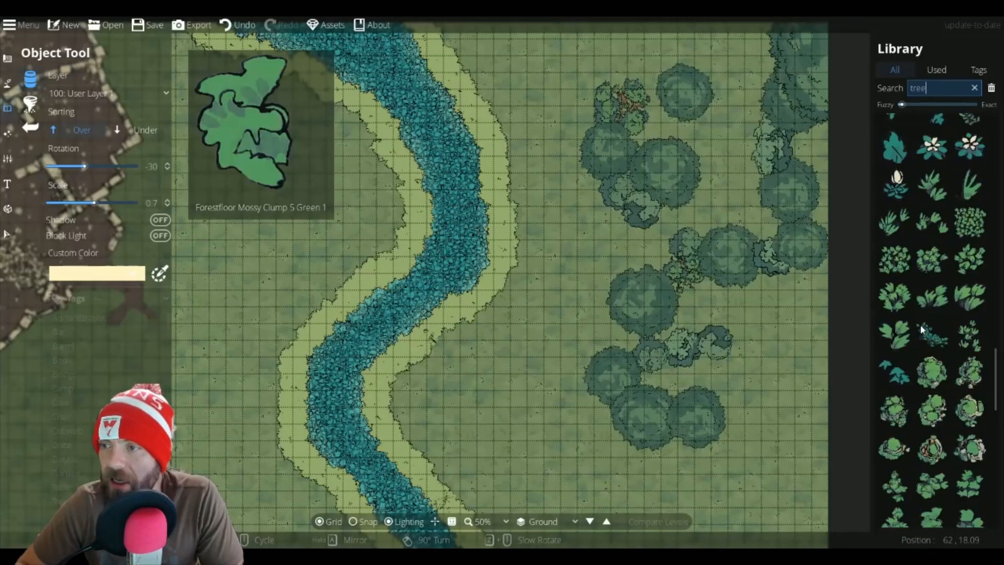
{"action": "scroll", "coordinate": [920, 325], "scroll_direction": "up", "scroll_amount": 2}
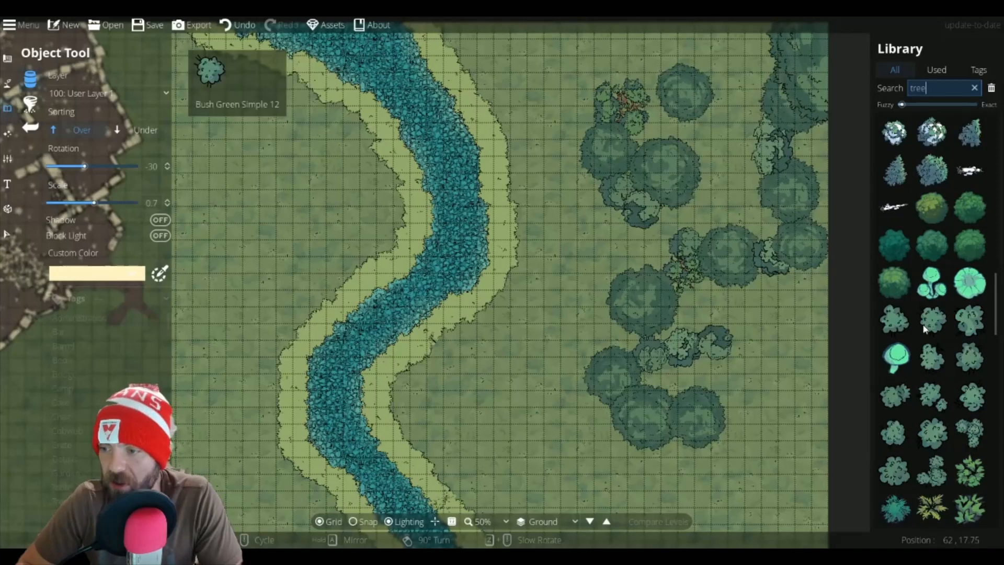
{"action": "scroll", "coordinate": [904, 288], "scroll_direction": "down", "scroll_amount": 8}
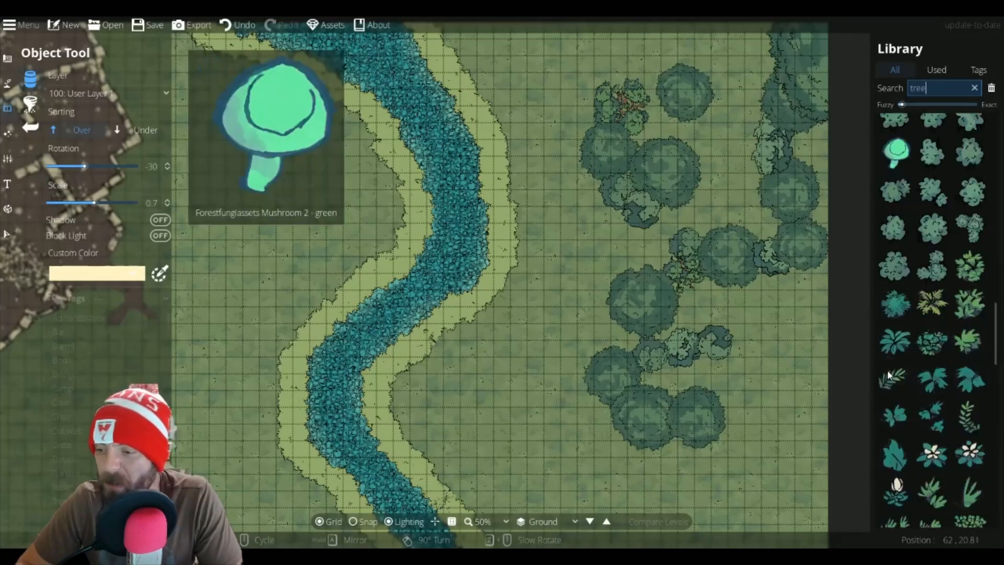
Step: Pick a flowering bush asset, switch sorting to Under, and place it beneath the canopy of the upper tree cluster
{"action": "left_click", "coordinate": [894, 444]}
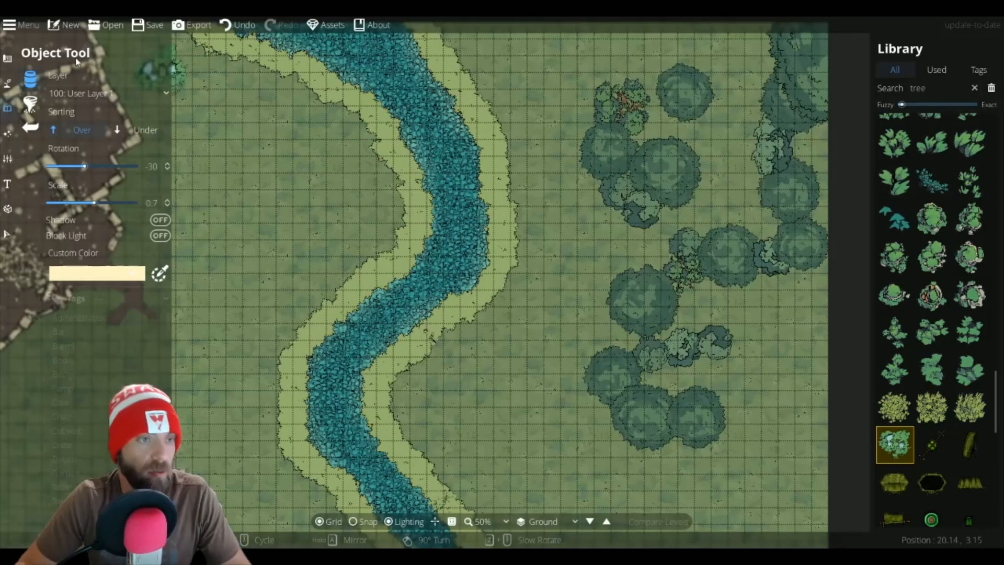
{"action": "left_click", "coordinate": [131, 131]}
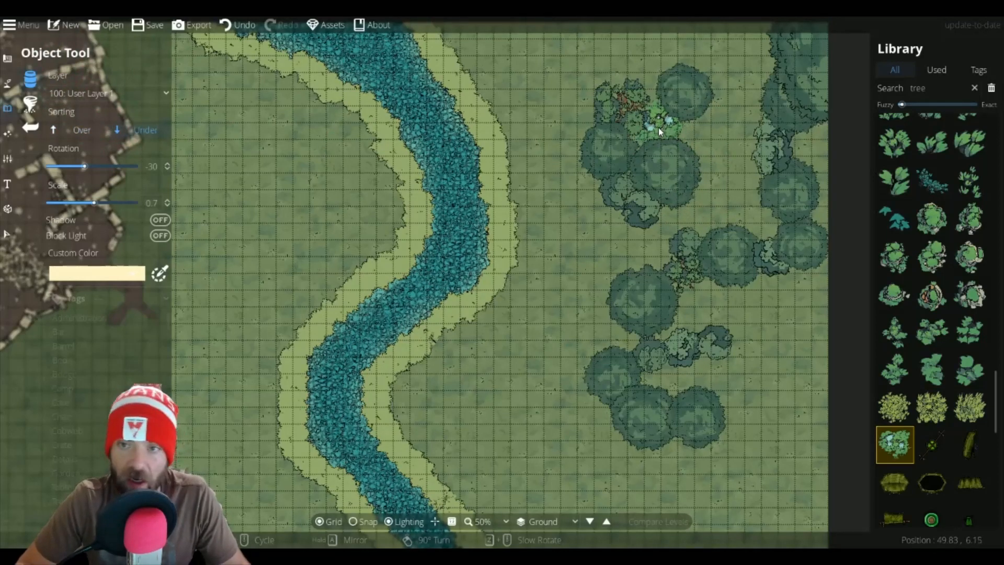
{"action": "left_click", "coordinate": [653, 128]}
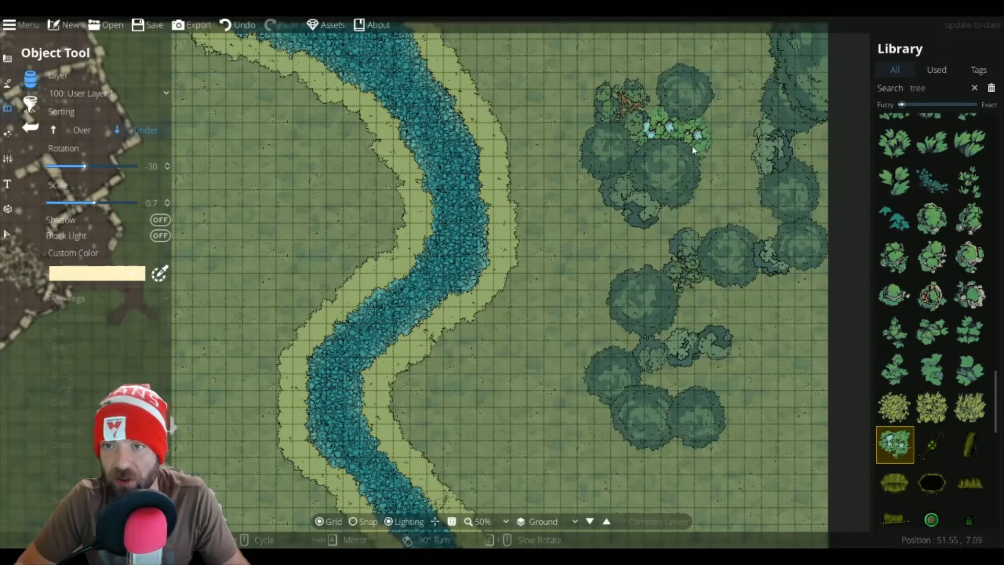
Step: Filter the asset library by the 2M Forest Floor tag
{"action": "scroll", "coordinate": [923, 442], "scroll_direction": "down", "scroll_amount": 1}
{"action": "scroll", "coordinate": [918, 432], "scroll_direction": "down", "scroll_amount": 10}
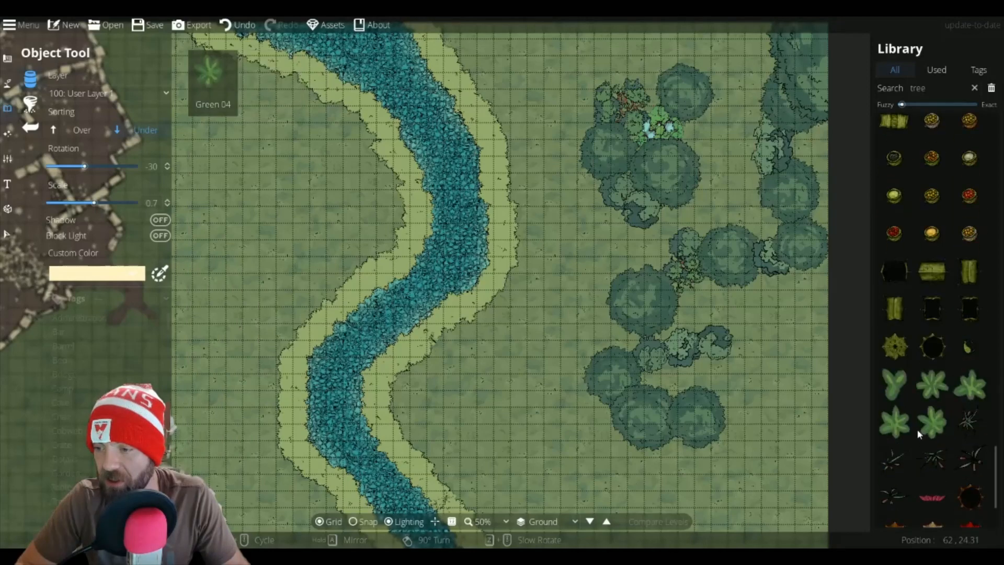
{"action": "left_click", "coordinate": [69, 340]}
{"action": "scroll", "coordinate": [71, 351], "scroll_direction": "down", "scroll_amount": 11}
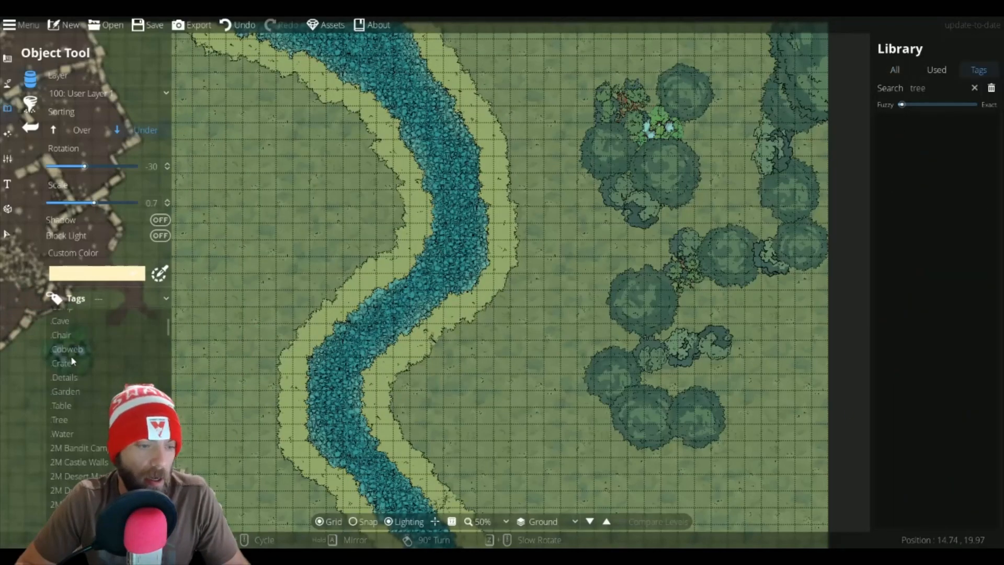
{"action": "scroll", "coordinate": [79, 356], "scroll_direction": "up", "scroll_amount": 2}
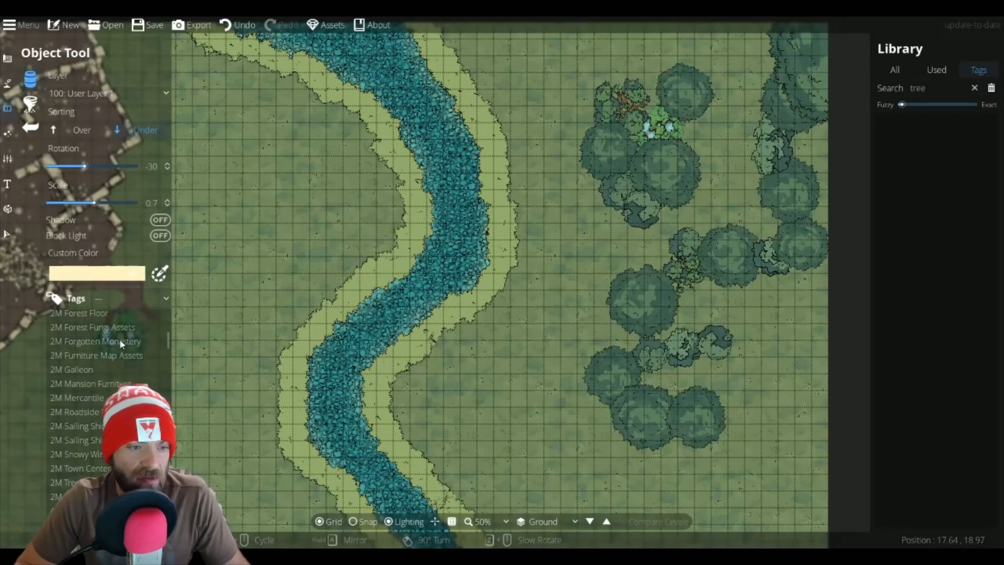
{"action": "left_click", "coordinate": [81, 313]}
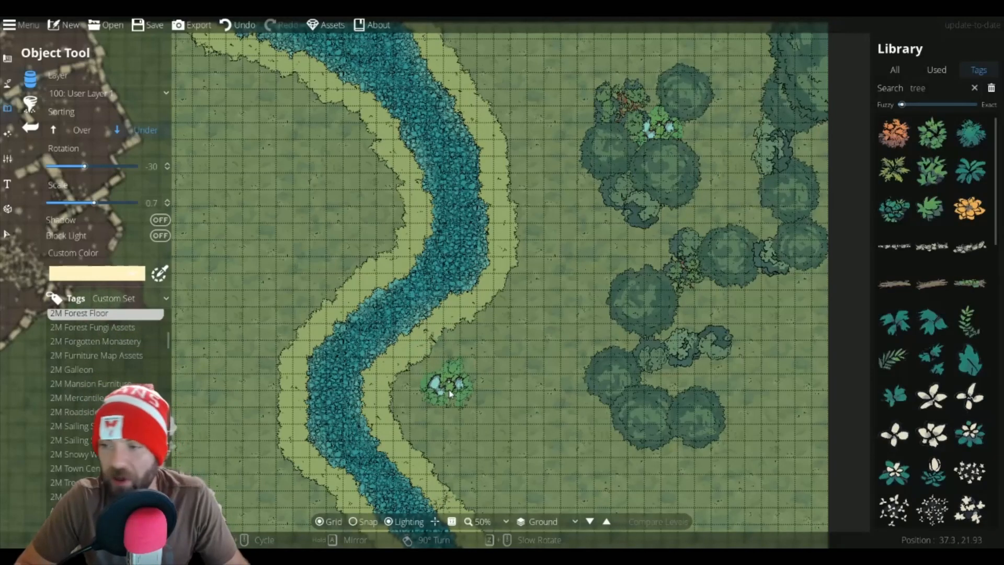
Step: Pick a small forest floor foliage asset, reduce its scale to 0.3, and place it among the eastern trees
{"action": "scroll", "coordinate": [936, 366], "scroll_direction": "down", "scroll_amount": 5}
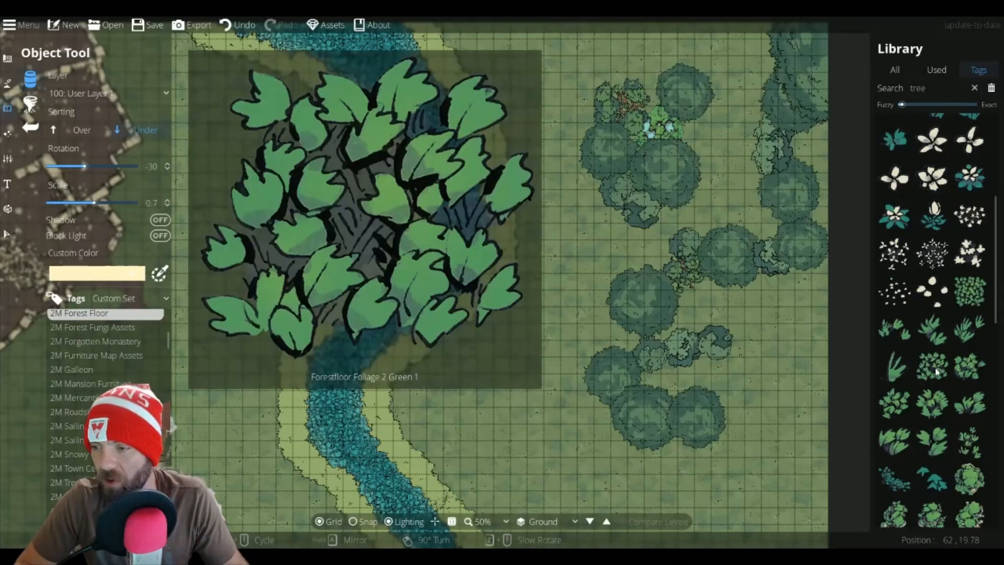
{"action": "left_click", "coordinate": [936, 370]}
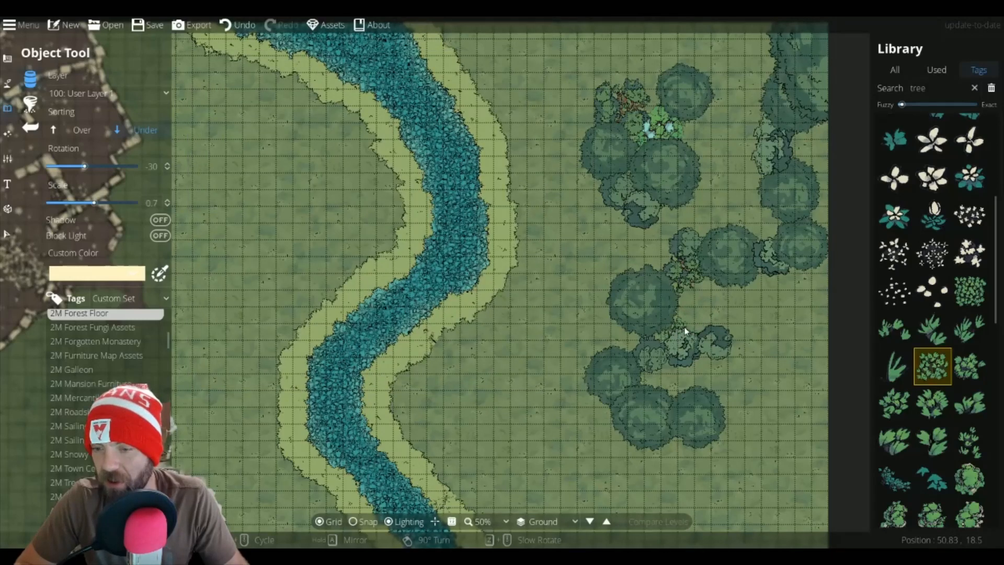
{"action": "scroll", "coordinate": [684, 328], "scroll_direction": "down", "scroll_amount": 4}
{"action": "left_click", "coordinate": [699, 328]}
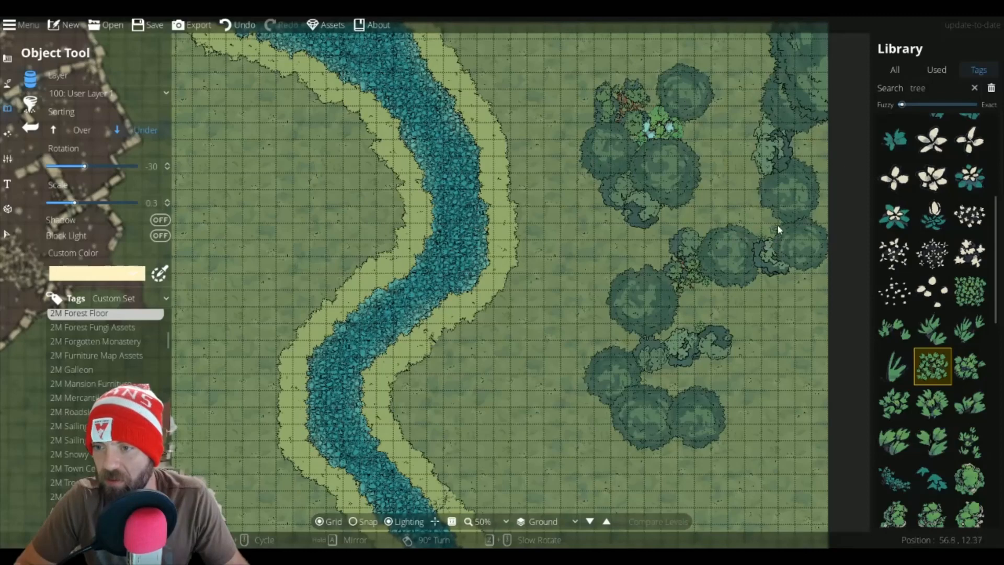
Step: Zoom in, compare several foliage assets, and place a foliage clump at rotation 0 along a tree's western edge
{"action": "scroll", "coordinate": [777, 223], "scroll_direction": "up", "scroll_amount": 2}
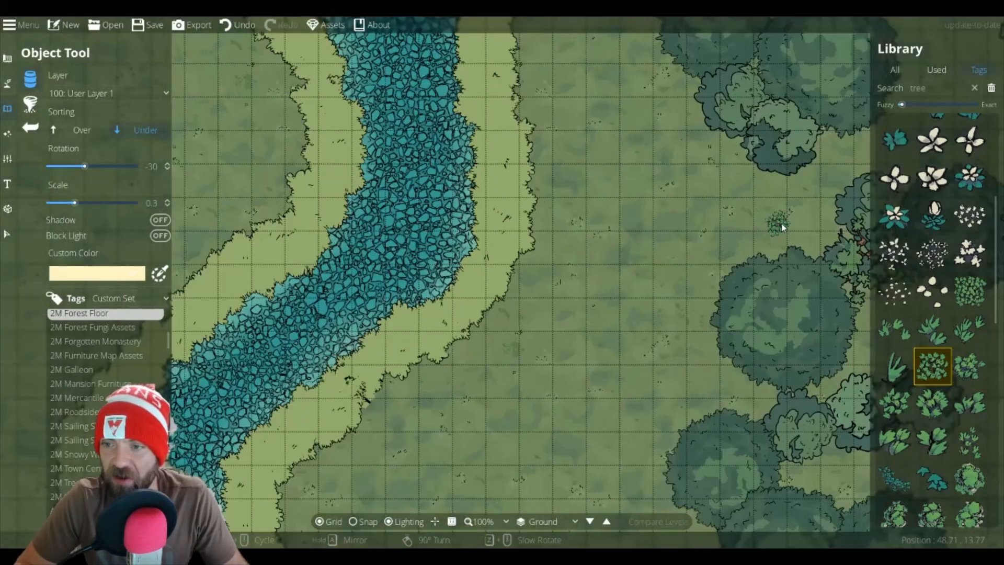
{"action": "left_click_drag", "start_coordinate": [793, 227], "coordinate": [337, 237]}
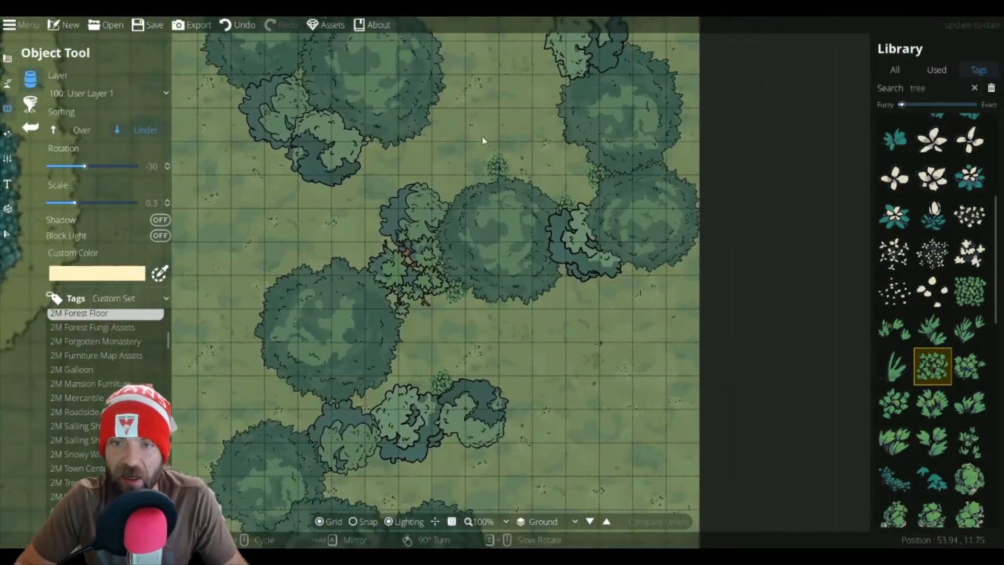
{"action": "left_click_drag", "start_coordinate": [484, 140], "coordinate": [526, 274]}
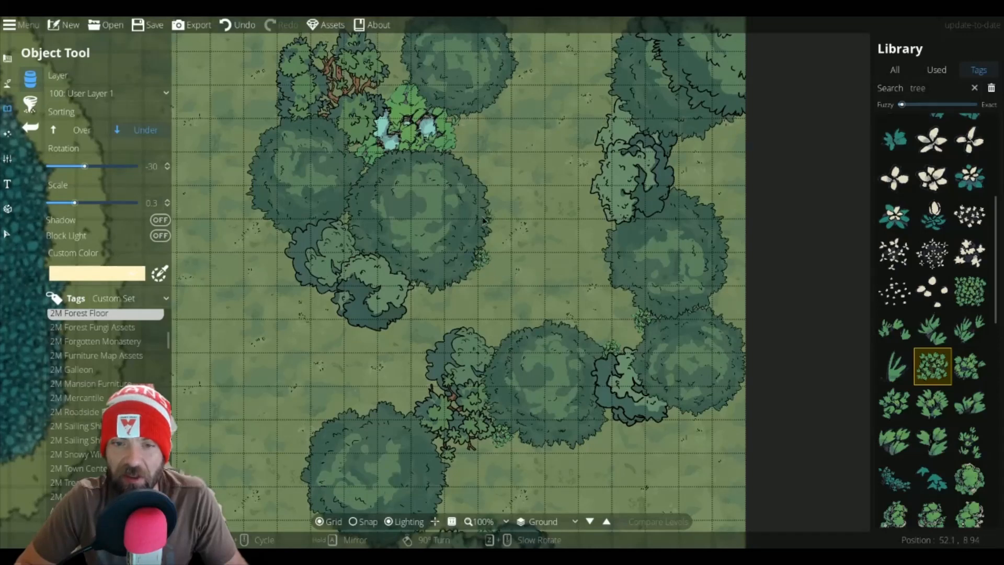
{"action": "left_click", "coordinate": [969, 290]}
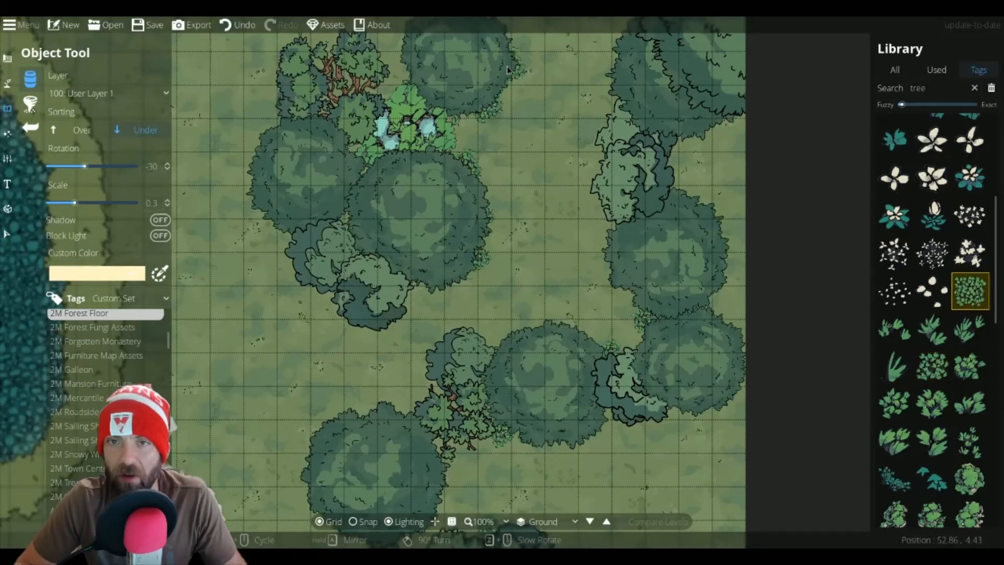
{"action": "left_click", "coordinate": [970, 366]}
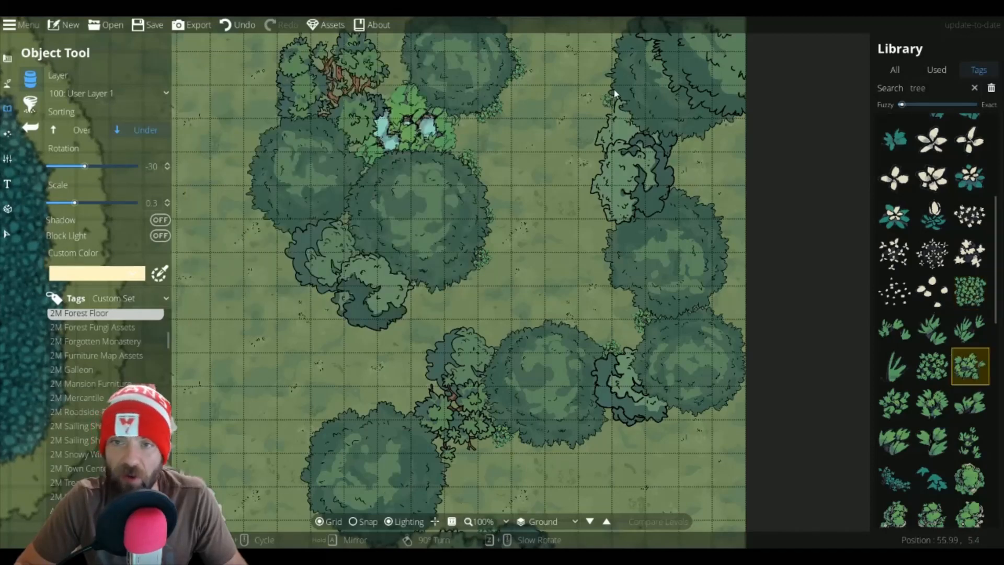
{"action": "left_click", "coordinate": [933, 368]}
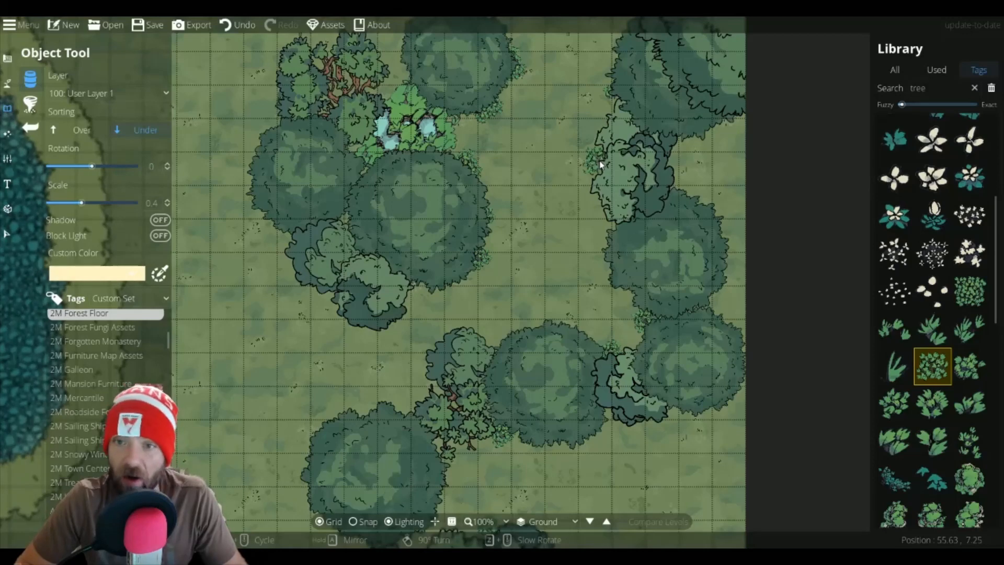
{"action": "left_click", "coordinate": [611, 226]}
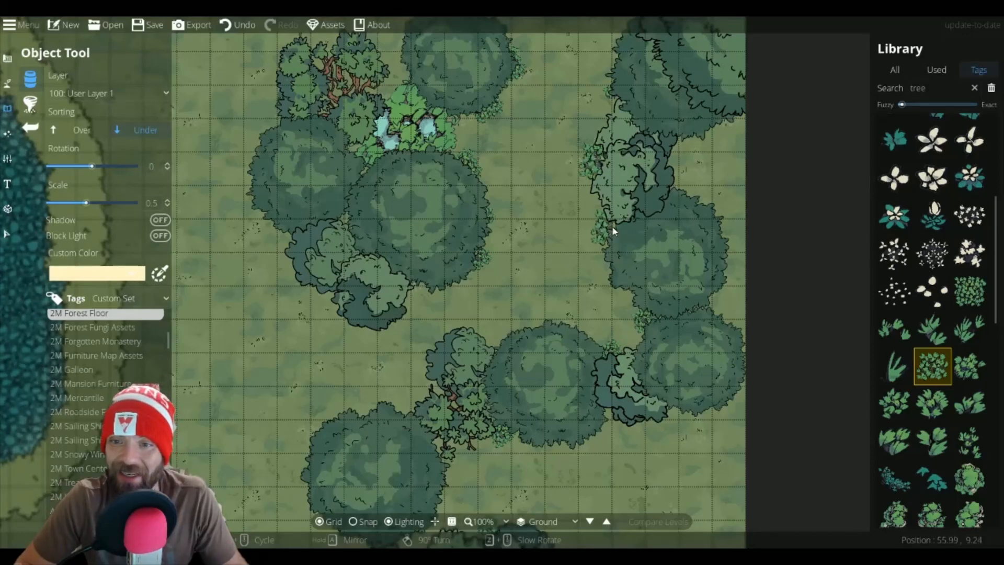
Step: Choose another leafy foliage asset and place a clump at the base of the southern tree cluster
{"action": "left_click", "coordinate": [896, 403]}
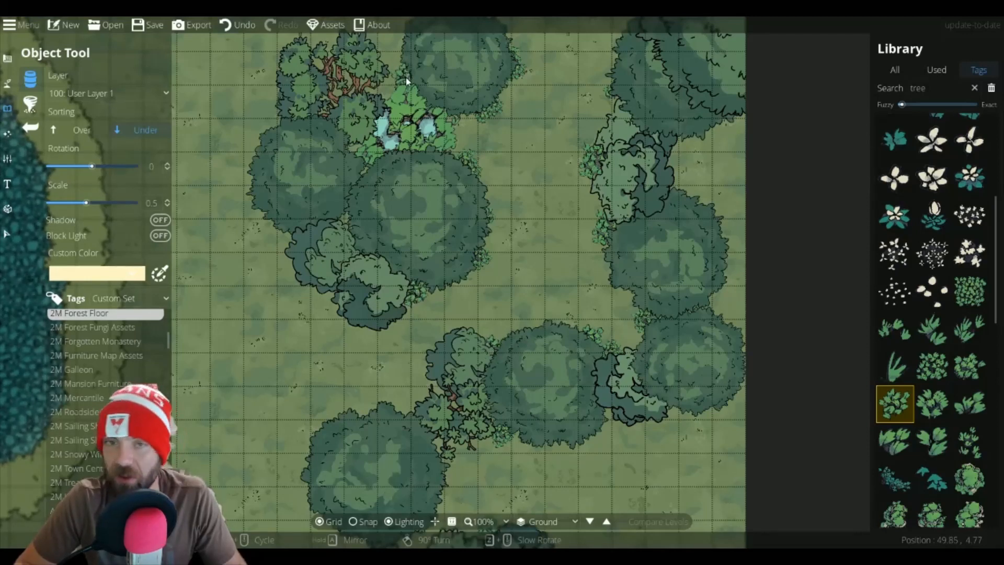
{"action": "left_click_drag", "start_coordinate": [406, 78], "coordinate": [509, 251]}
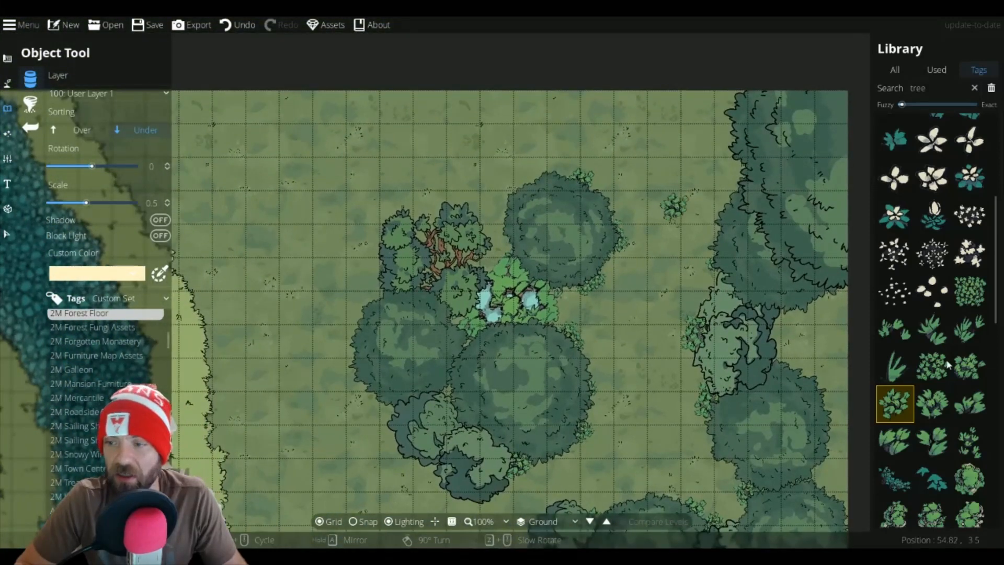
{"action": "left_click", "coordinate": [970, 441]}
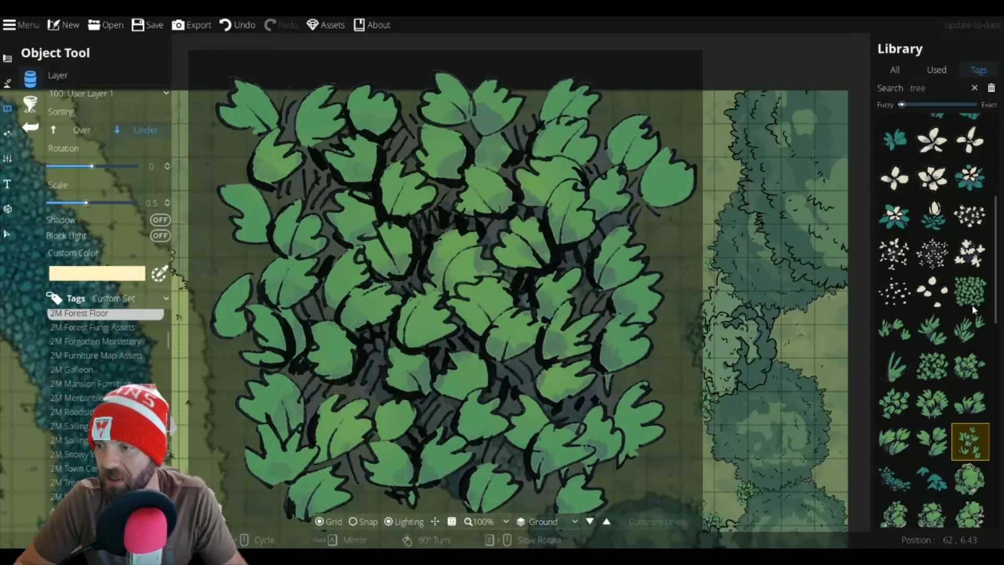
{"action": "left_click", "coordinate": [970, 291]}
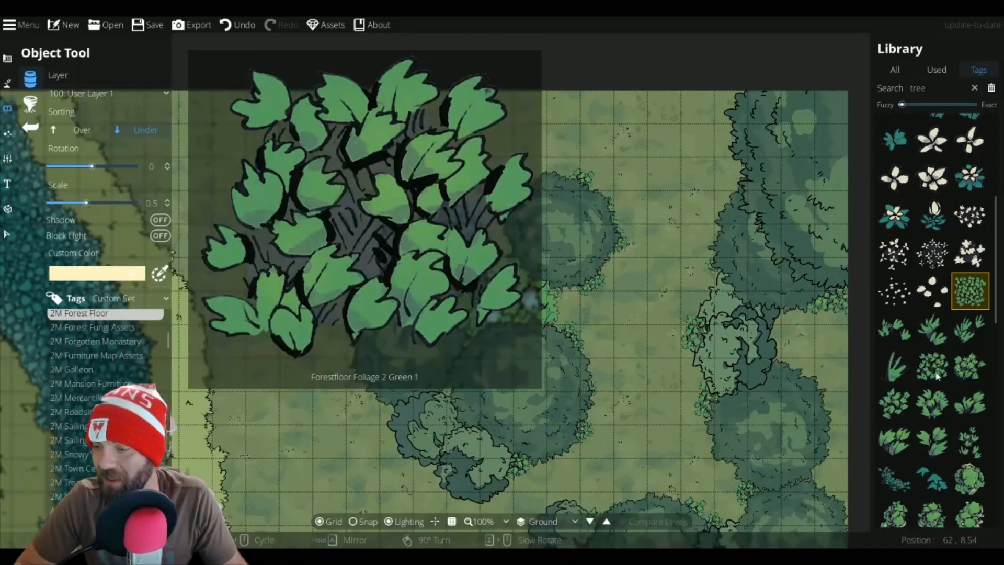
{"action": "left_click", "coordinate": [932, 366]}
{"action": "left_click_drag", "start_coordinate": [744, 433], "coordinate": [687, 76]}
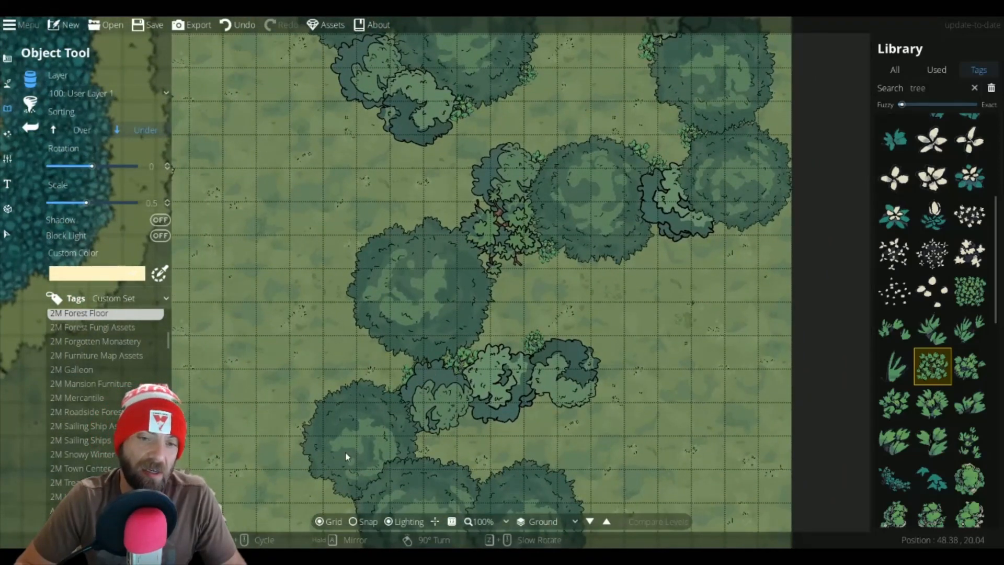
{"action": "left_click_drag", "start_coordinate": [347, 458], "coordinate": [471, 265]}
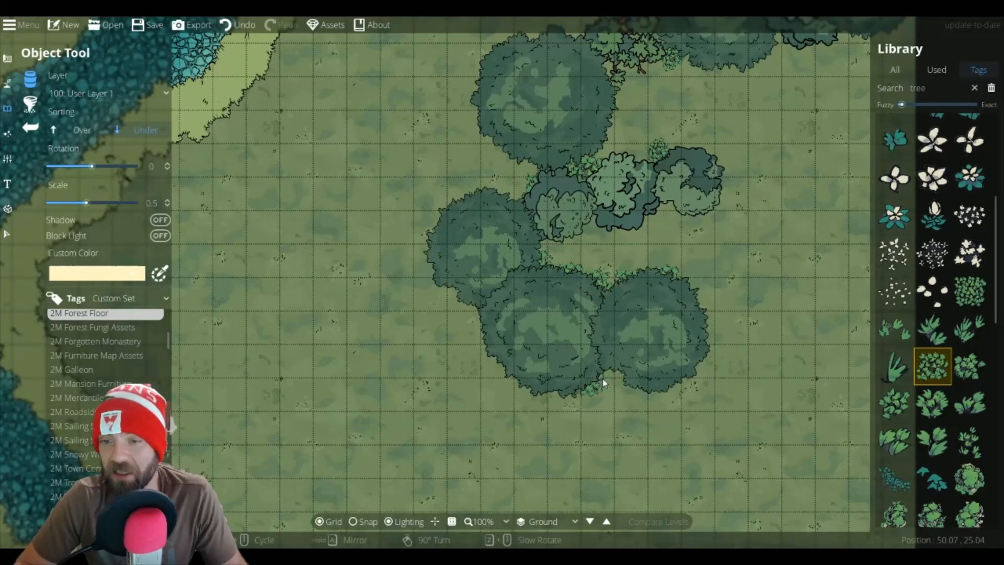
{"action": "left_click", "coordinate": [490, 333]}
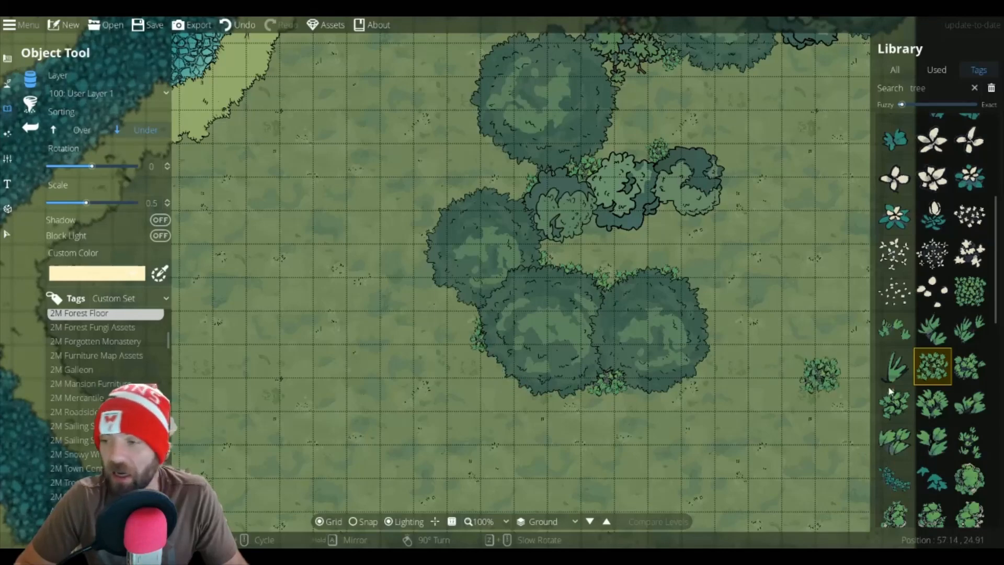
Step: Select the Forestfloor Mossy Boulder 4 Green 1 asset and set its scale to 1.1
{"action": "left_click", "coordinate": [962, 440]}
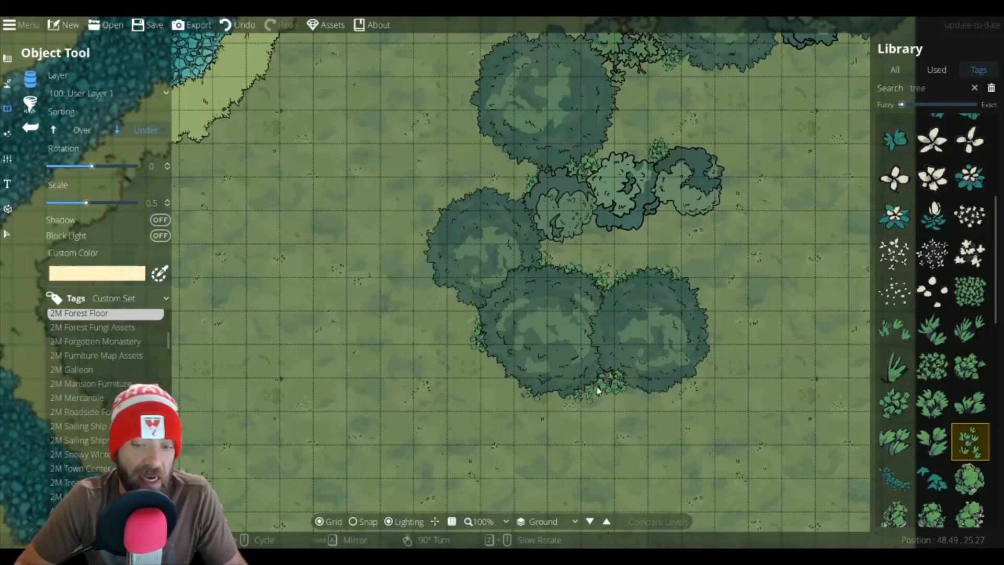
{"action": "left_click", "coordinate": [954, 377]}
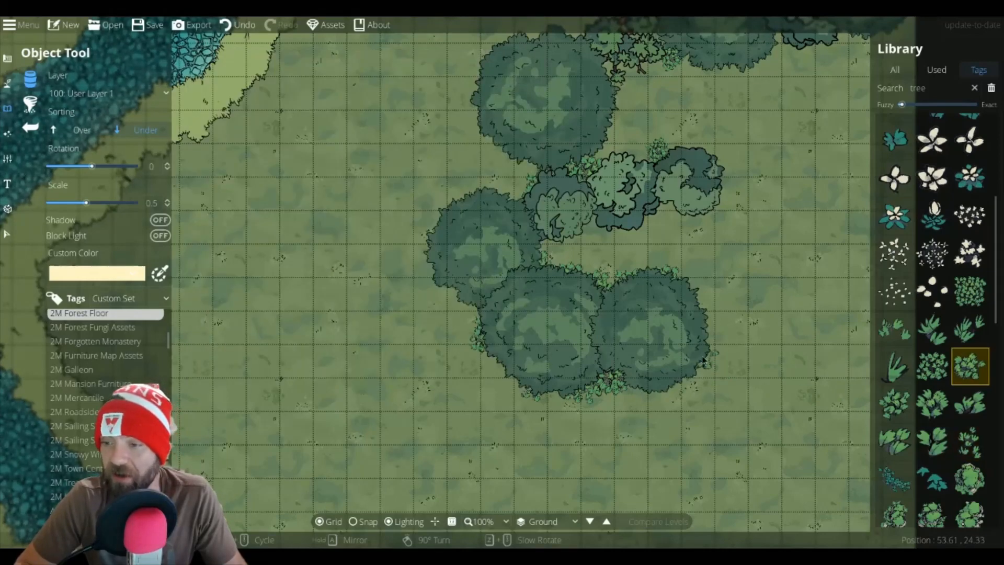
{"action": "scroll", "coordinate": [983, 469], "scroll_direction": "down", "scroll_amount": 3}
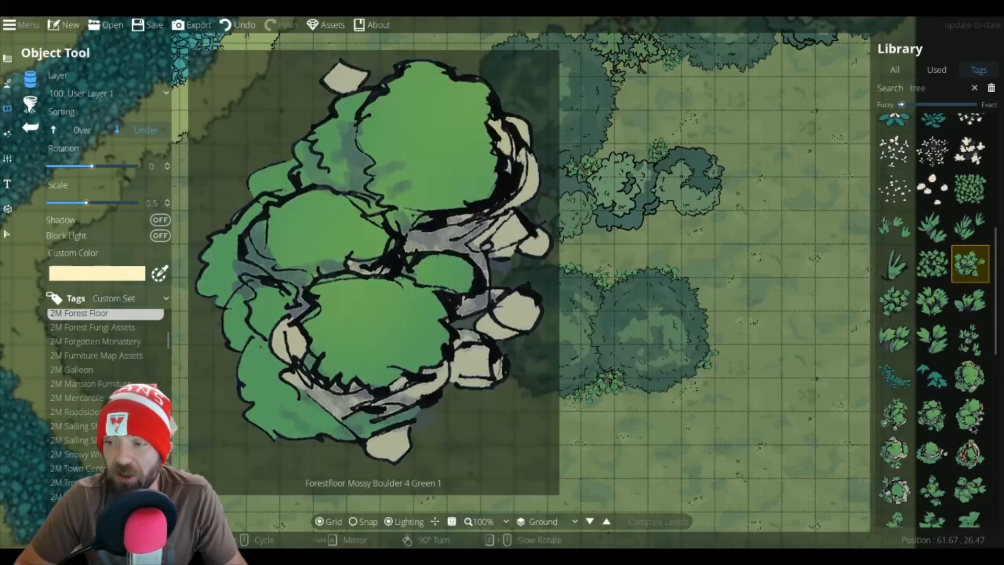
{"action": "left_click", "coordinate": [971, 418]}
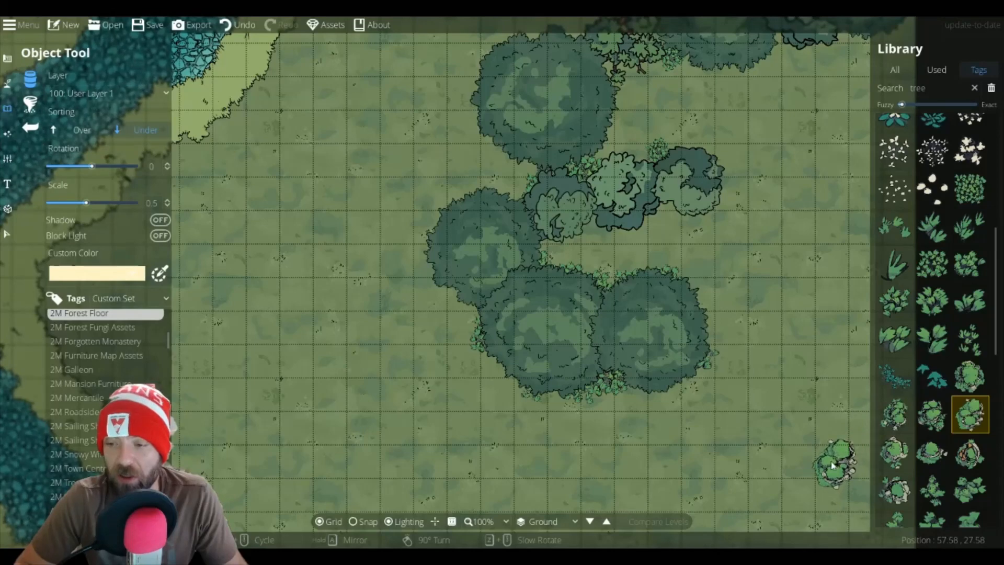
{"action": "left_click_drag", "start_coordinate": [831, 463], "coordinate": [657, 307]}
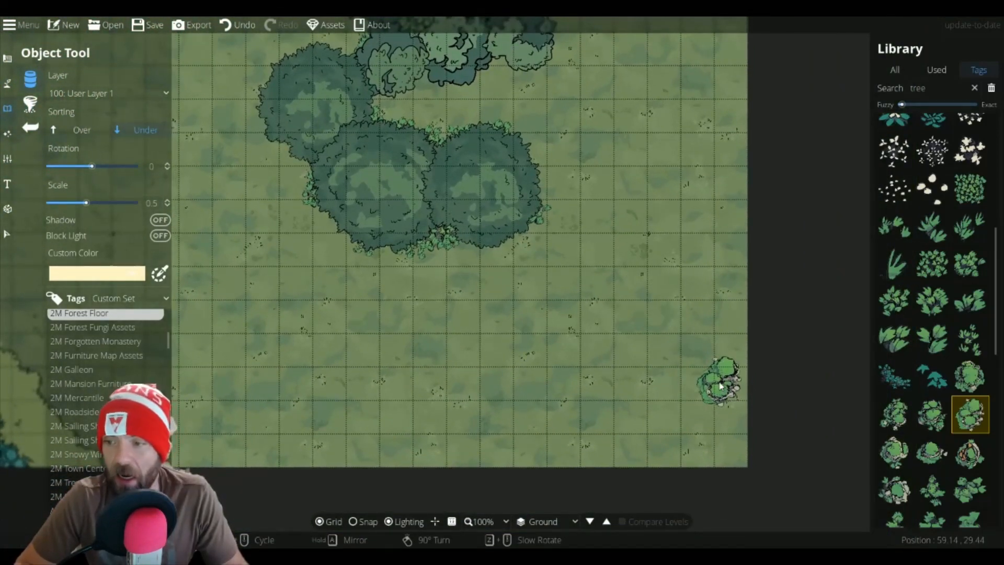
{"action": "scroll", "coordinate": [721, 386], "scroll_direction": "up", "scroll_amount": 8, "text": "shift"}
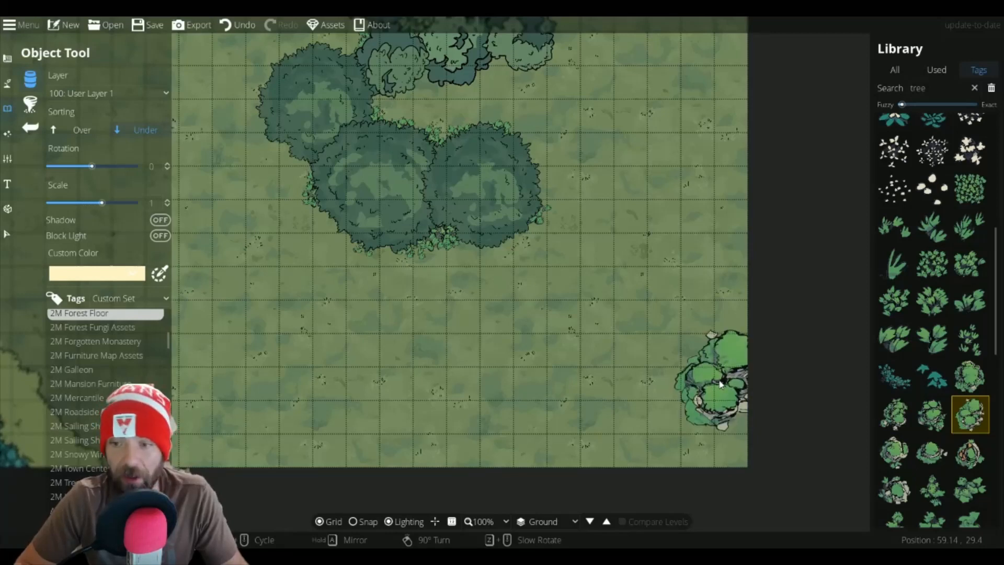
{"action": "scroll", "coordinate": [696, 373], "scroll_direction": "down", "scroll_amount": 3}
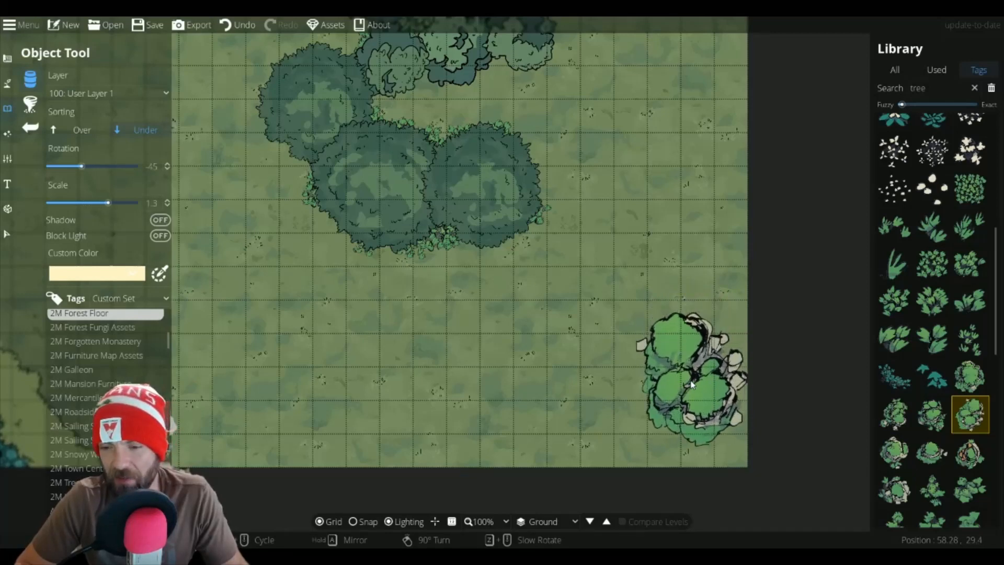
{"action": "scroll", "coordinate": [696, 372], "scroll_direction": "down", "scroll_amount": 2}
{"action": "scroll", "coordinate": [695, 373], "scroll_direction": "down", "scroll_amount": 2, "text": "shift"}
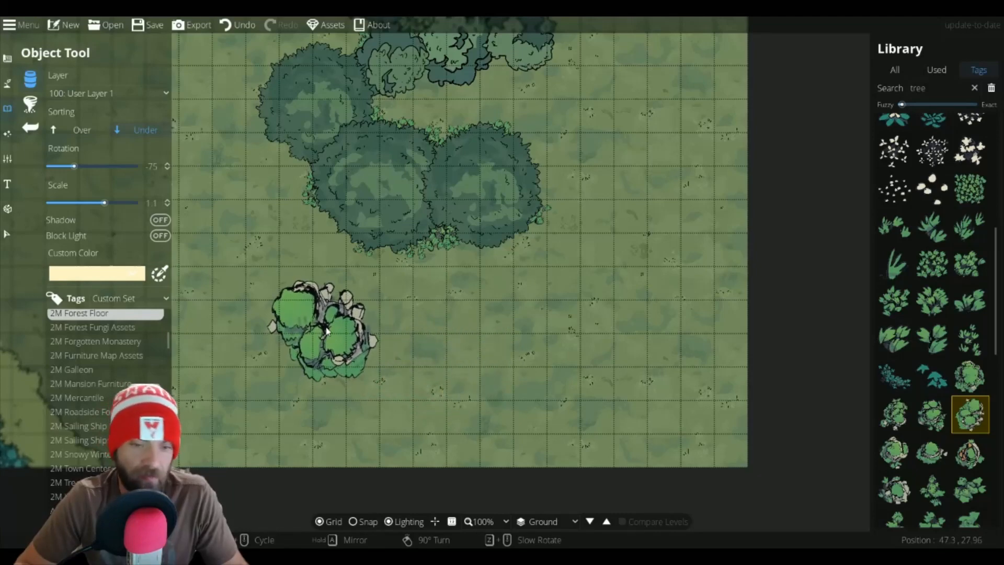
{"action": "left_click_drag", "start_coordinate": [350, 307], "coordinate": [710, 346]}
{"action": "scroll", "coordinate": [711, 346], "scroll_direction": "down", "scroll_amount": 5}
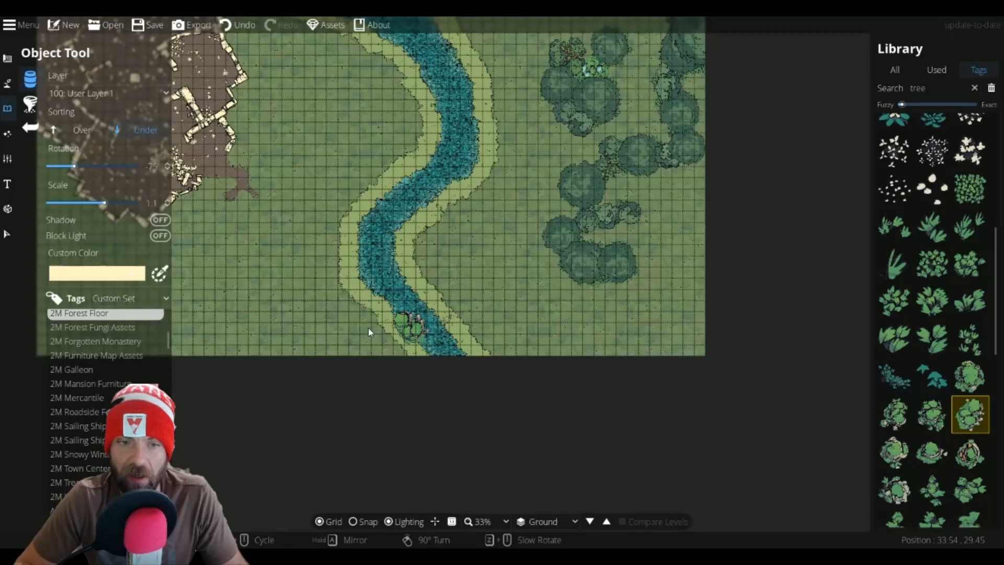
{"action": "left_click_drag", "start_coordinate": [368, 329], "coordinate": [458, 292]}
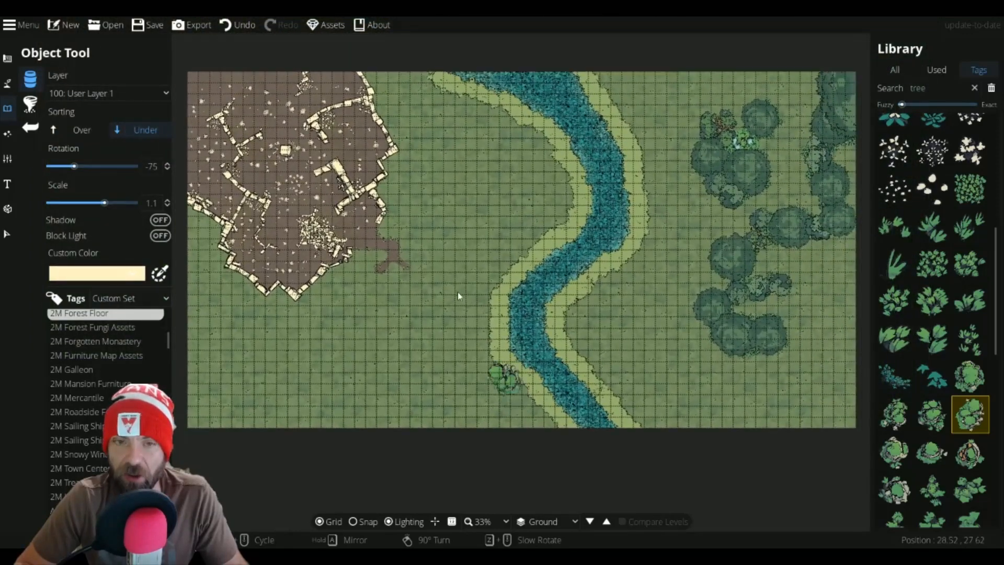
Step: Place the mossy boulder at rotation -15 against the eastern wall of the dirt patch, just north of the dirt trail
{"action": "scroll", "coordinate": [409, 229], "scroll_direction": "down", "scroll_amount": 5}
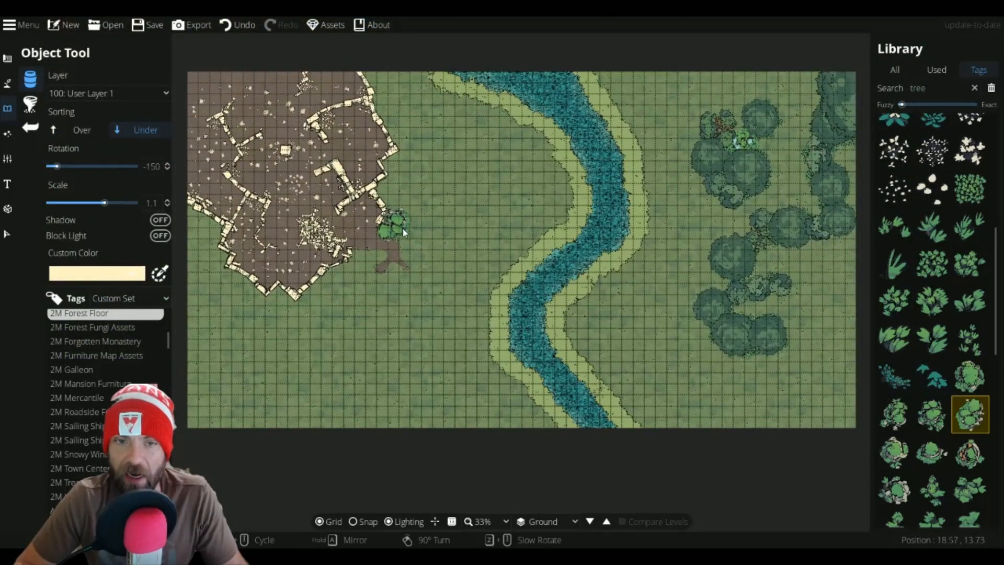
{"action": "scroll", "coordinate": [402, 229], "scroll_direction": "up", "scroll_amount": 8}
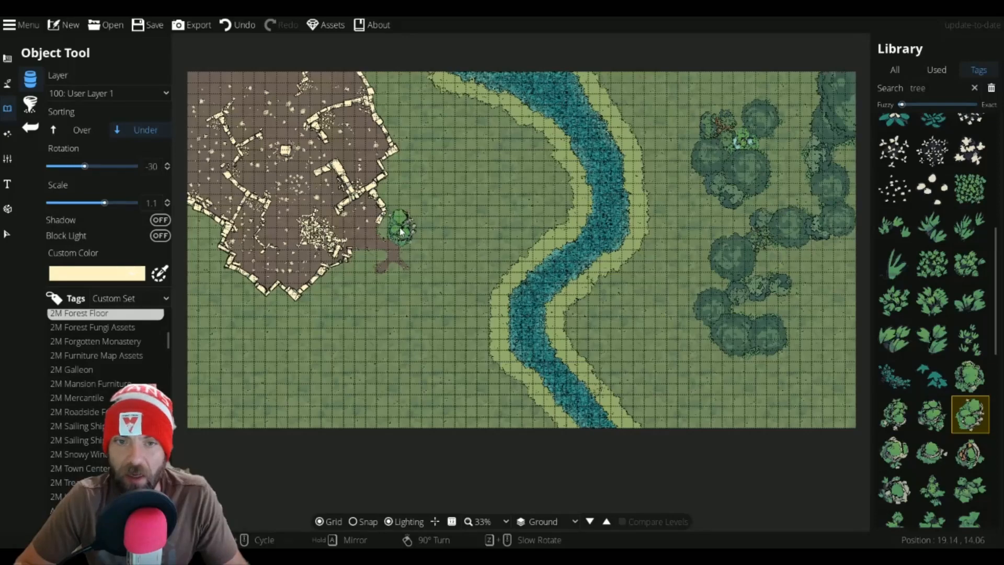
{"action": "scroll", "coordinate": [400, 230], "scroll_direction": "up", "scroll_amount": 2}
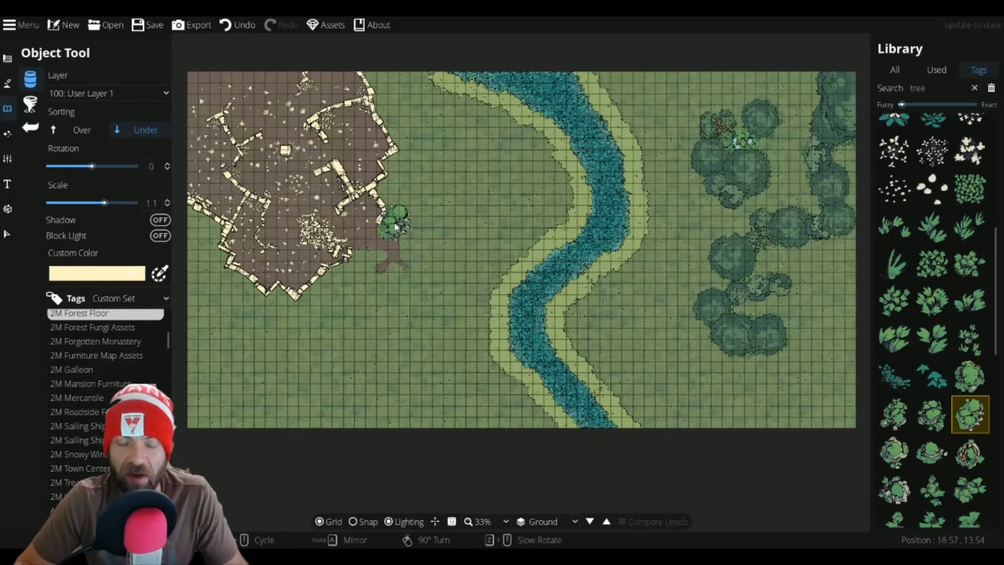
{"action": "scroll", "coordinate": [396, 224], "scroll_direction": "up", "scroll_amount": 3}
{"action": "scroll", "coordinate": [398, 224], "scroll_direction": "down", "scroll_amount": 1}
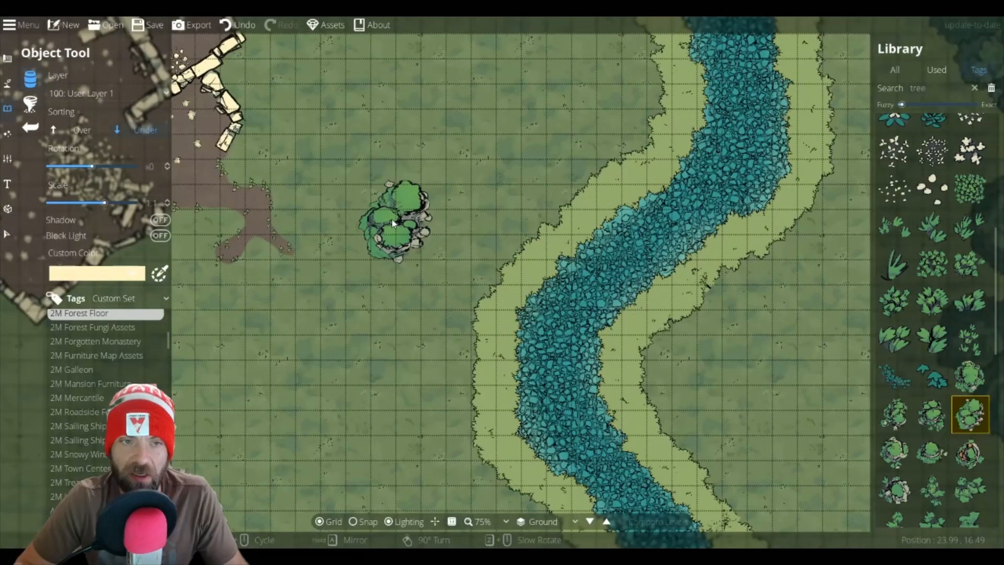
{"action": "left_click_drag", "start_coordinate": [402, 224], "coordinate": [557, 347]}
{"action": "scroll", "coordinate": [433, 291], "scroll_direction": "down", "scroll_amount": 2}
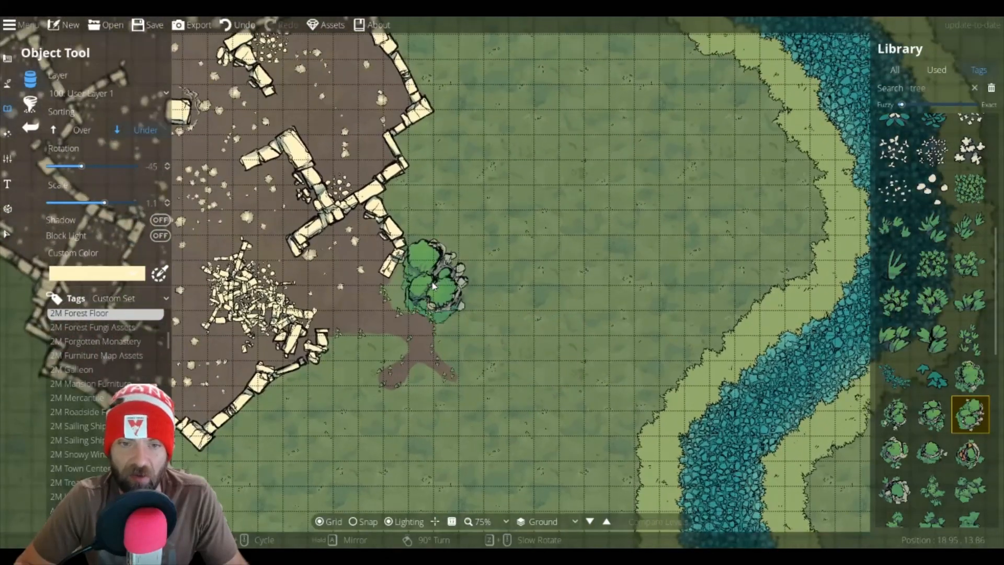
{"action": "scroll", "coordinate": [426, 286], "scroll_direction": "up", "scroll_amount": 1}
{"action": "scroll", "coordinate": [421, 281], "scroll_direction": "down", "scroll_amount": 1}
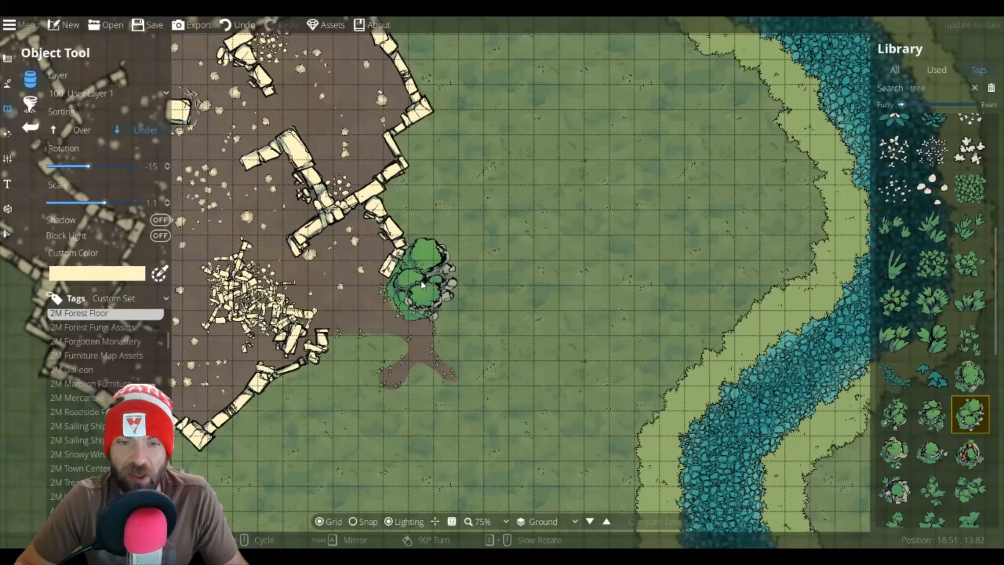
{"action": "scroll", "coordinate": [424, 284], "scroll_direction": "down", "scroll_amount": 10}
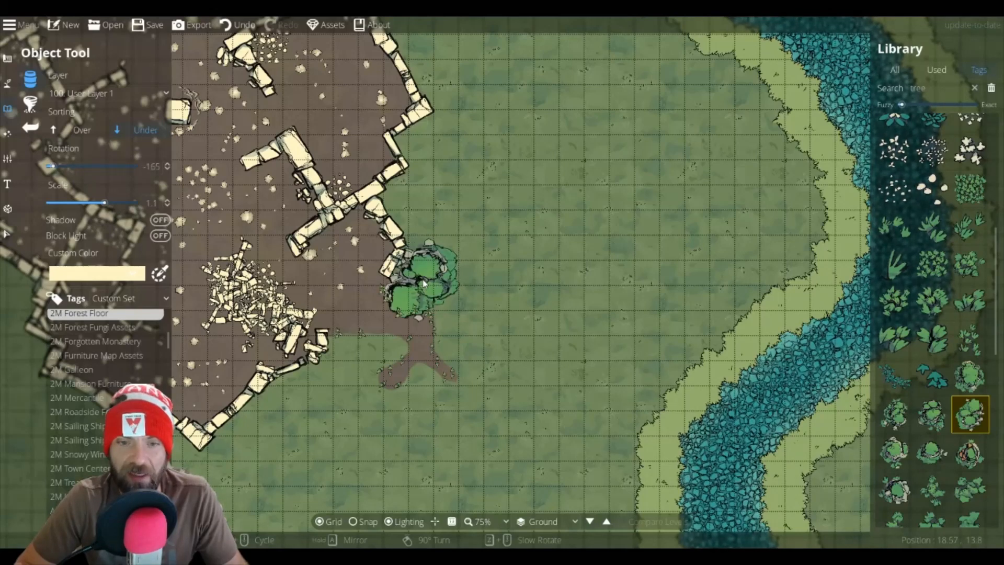
{"action": "scroll", "coordinate": [425, 283], "scroll_direction": "up", "scroll_amount": 10}
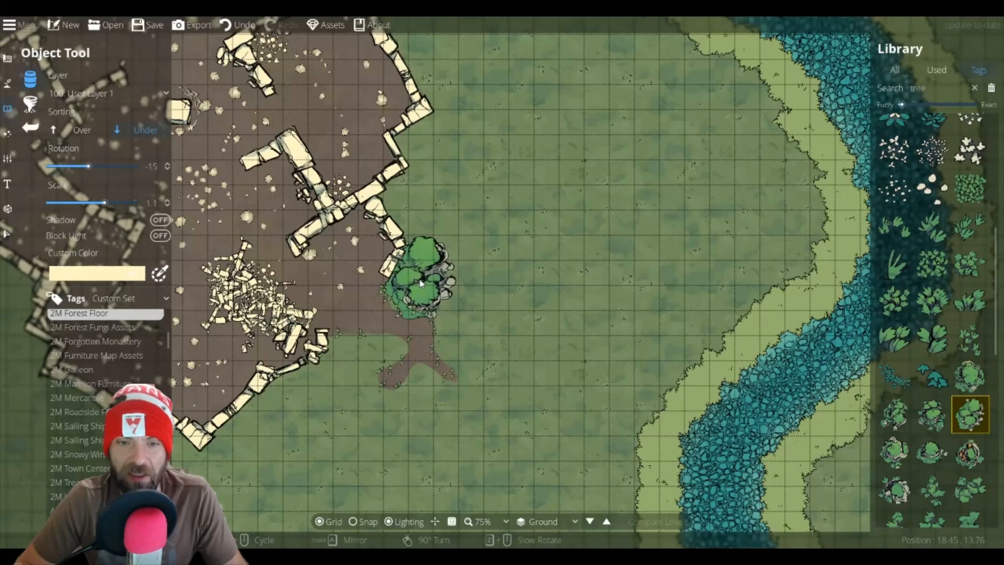
{"action": "left_click", "coordinate": [422, 283]}
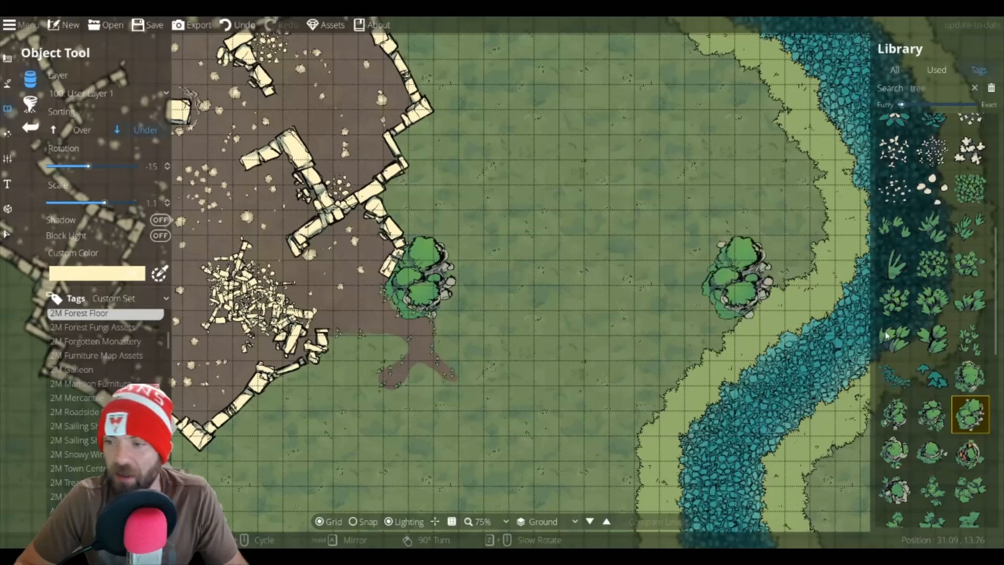
Step: Select Forestfloor Mossy Boulder 6 Green 1 and place it at rotation -15 just north of the first boulder
{"action": "left_click", "coordinate": [934, 418]}
{"action": "scroll", "coordinate": [431, 215], "scroll_direction": "up", "scroll_amount": 2}
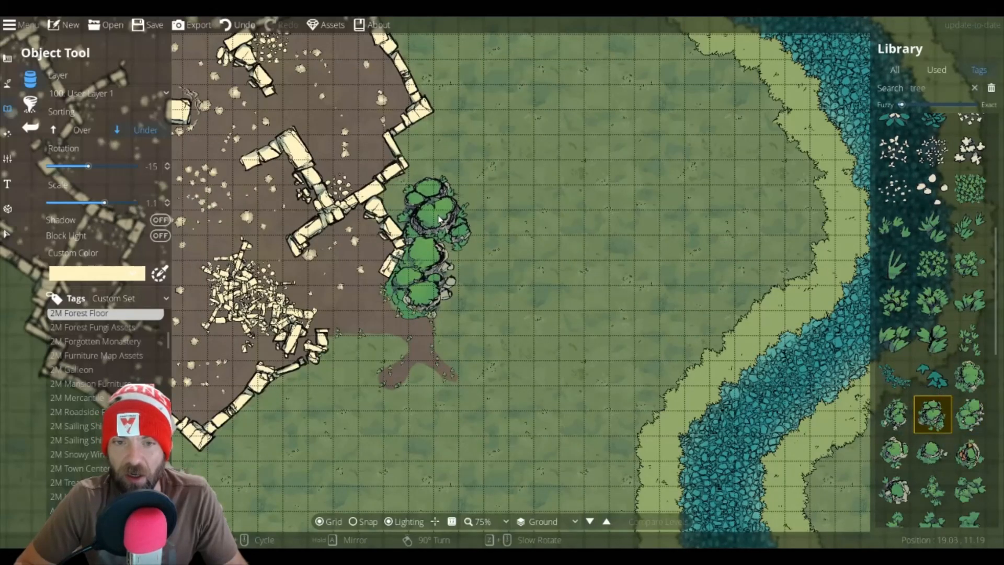
{"action": "left_click", "coordinate": [440, 219]}
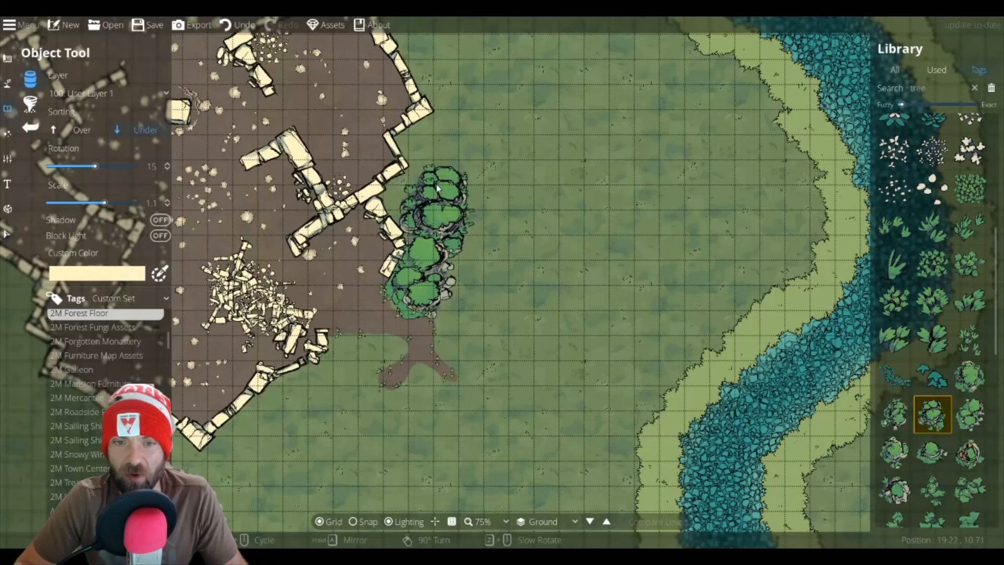
Step: Place another copy at rotation -30 further north along the dirt patch's eastern wall
{"action": "scroll", "coordinate": [448, 162], "scroll_direction": "up", "scroll_amount": 1}
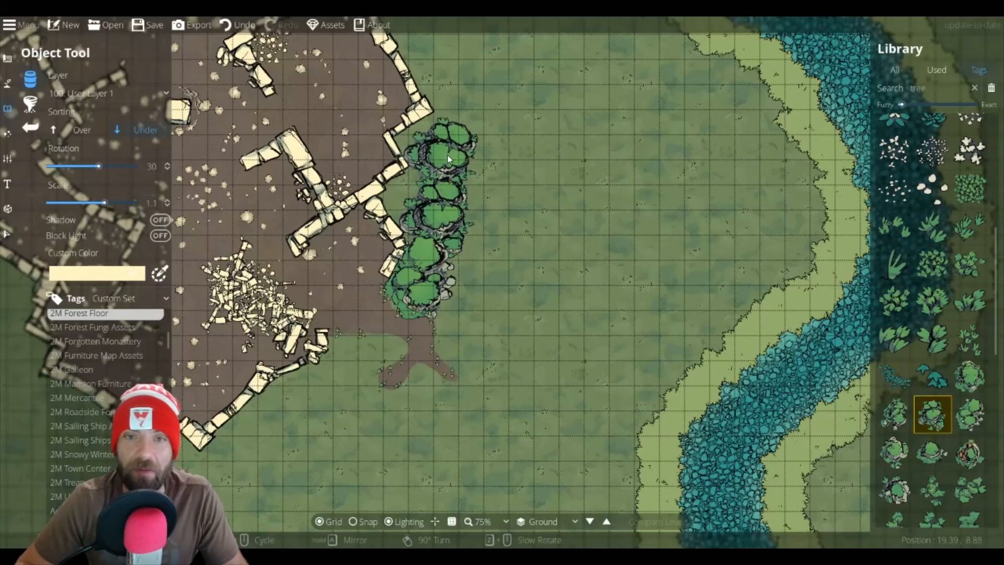
{"action": "scroll", "coordinate": [448, 155], "scroll_direction": "down", "scroll_amount": 4}
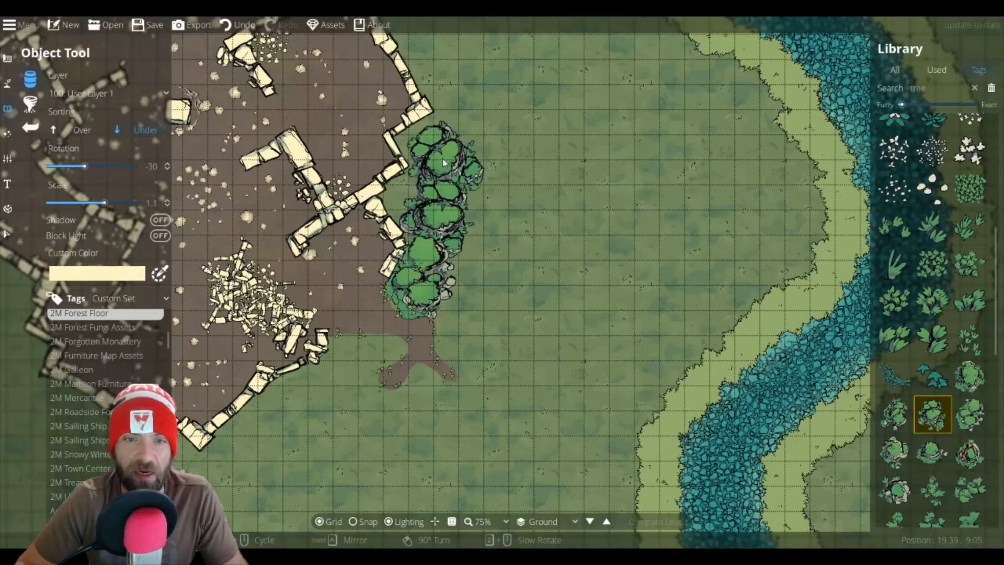
{"action": "left_click", "coordinate": [435, 155]}
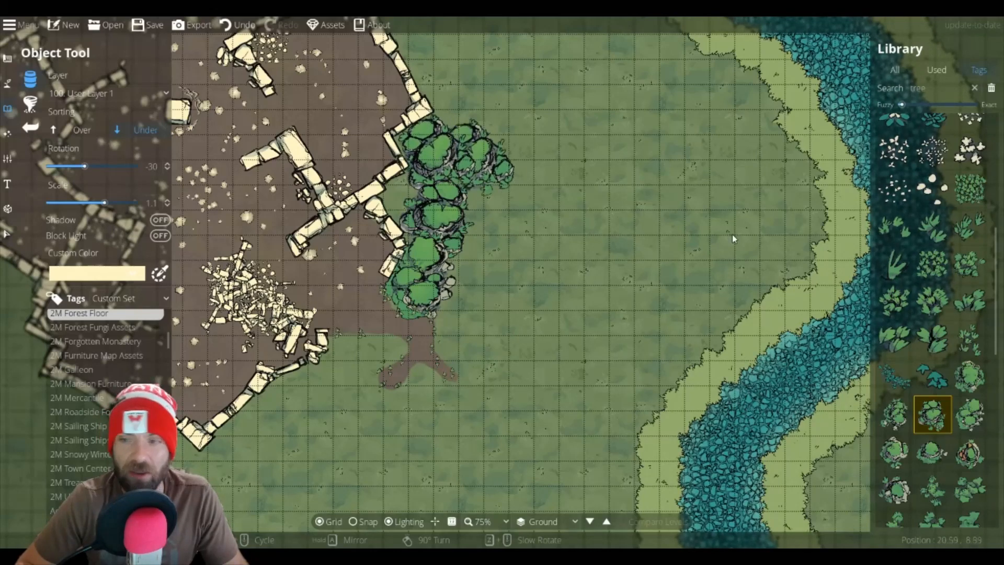
Step: Set the scale to 1.3 and place a boulder at rotation 30 at the dirt patch's southeastern corner
{"action": "scroll", "coordinate": [321, 395], "scroll_direction": "up", "scroll_amount": 3}
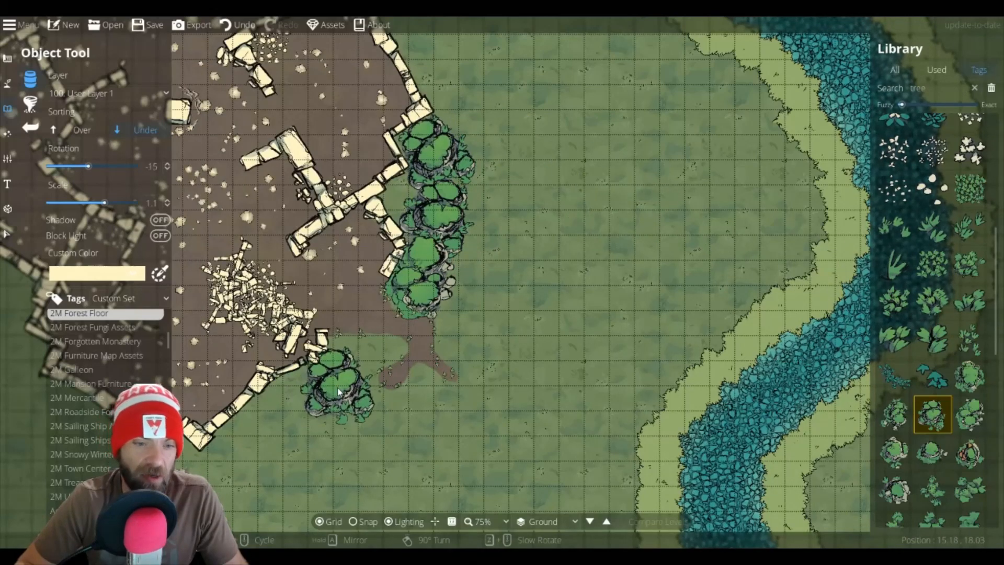
{"action": "scroll", "coordinate": [326, 391], "scroll_direction": "up", "scroll_amount": 2}
{"action": "scroll", "coordinate": [352, 386], "scroll_direction": "up", "scroll_amount": 1}
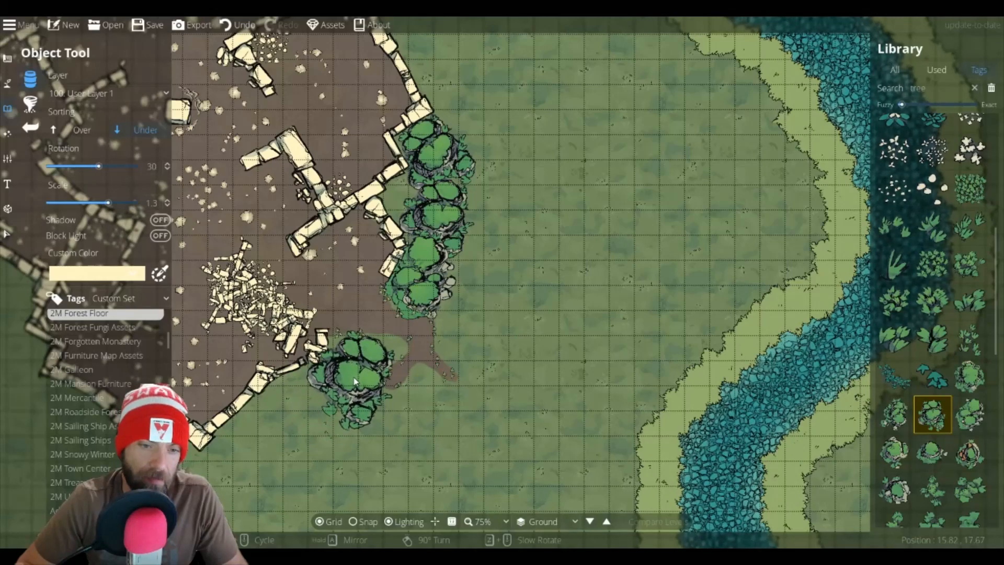
{"action": "left_click", "coordinate": [333, 384]}
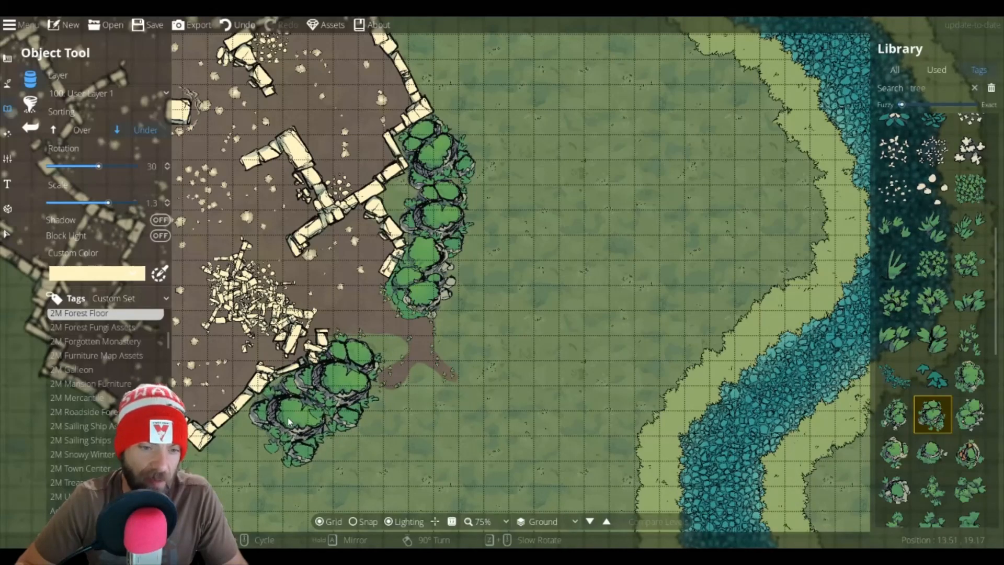
Step: Switch back to Mossy Boulder 4 and place it at rotation -120 along the southern wall beside the previous boulder
{"action": "left_click", "coordinate": [971, 416]}
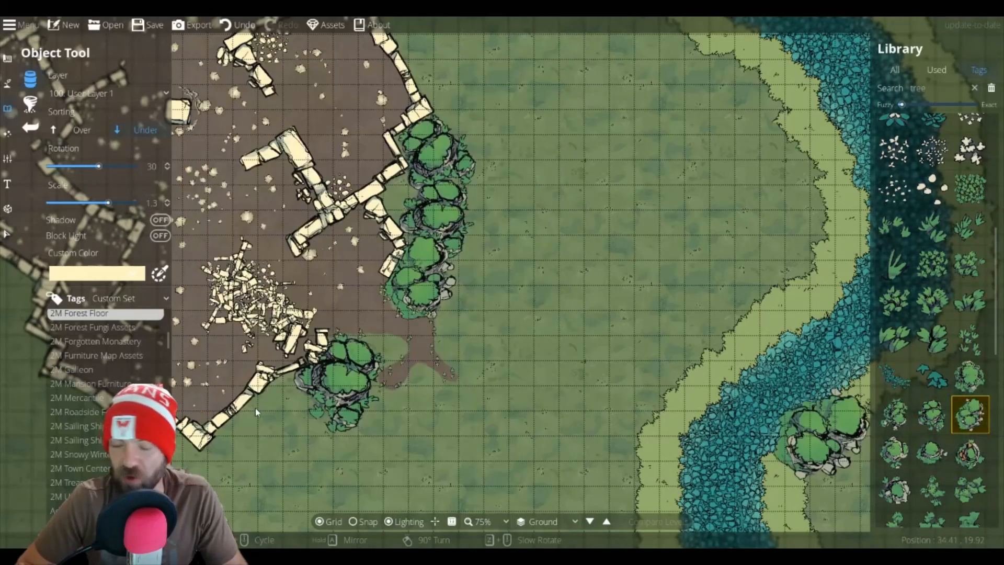
{"action": "scroll", "coordinate": [280, 418], "scroll_direction": "down", "scroll_amount": 10}
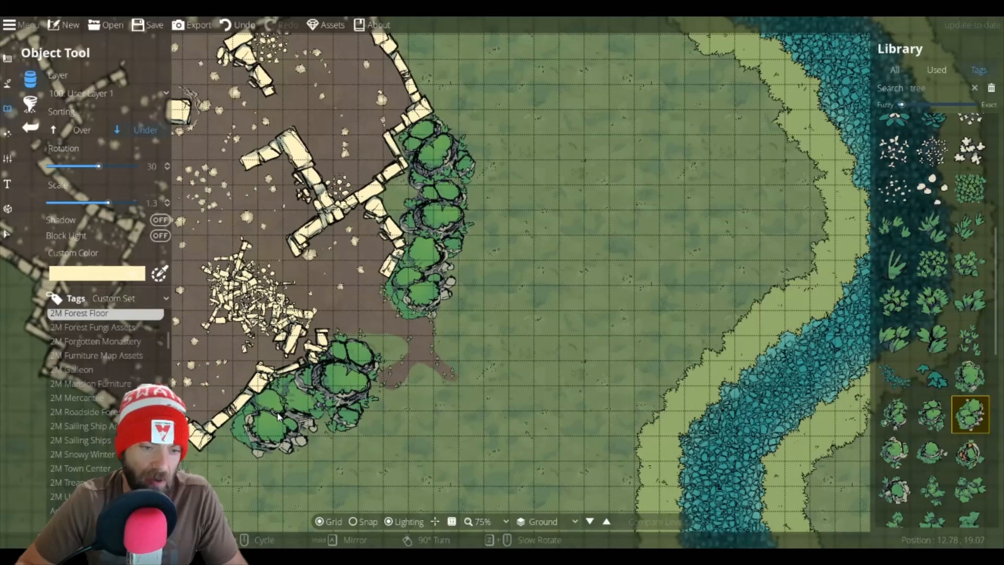
{"action": "scroll", "coordinate": [283, 421], "scroll_direction": "down", "scroll_amount": 1}
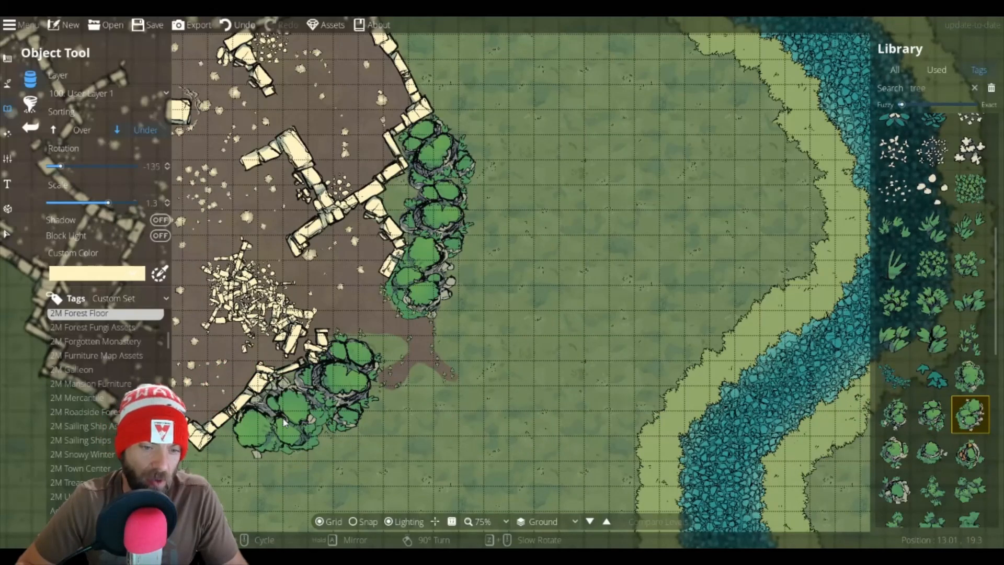
{"action": "scroll", "coordinate": [285, 421], "scroll_direction": "up", "scroll_amount": 1}
{"action": "left_click", "coordinate": [285, 422]}
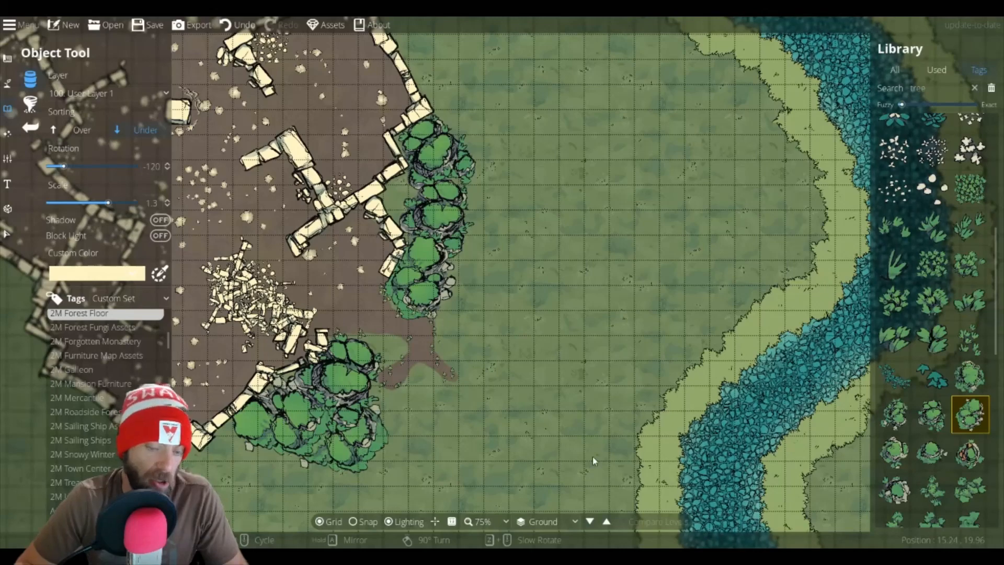
Step: Select Forestfloor Mossy Boulder 8 Green 1 and place it at rotation -120 further west along the southern wall
{"action": "left_click", "coordinate": [894, 453]}
{"action": "left_click_drag", "start_coordinate": [271, 427], "coordinate": [532, 362]}
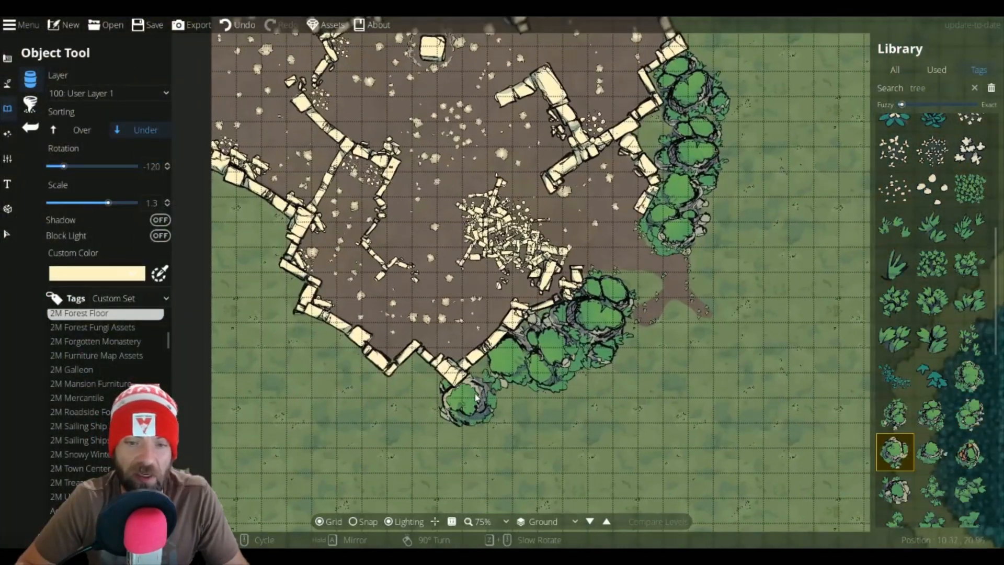
{"action": "left_click", "coordinate": [488, 389]}
Step: Place another Mossy Boulder 8 at rotation 150 west of it along the southern wall, and pick another mossy boulder asset
{"action": "scroll", "coordinate": [423, 399], "scroll_direction": "down", "scroll_amount": 4}
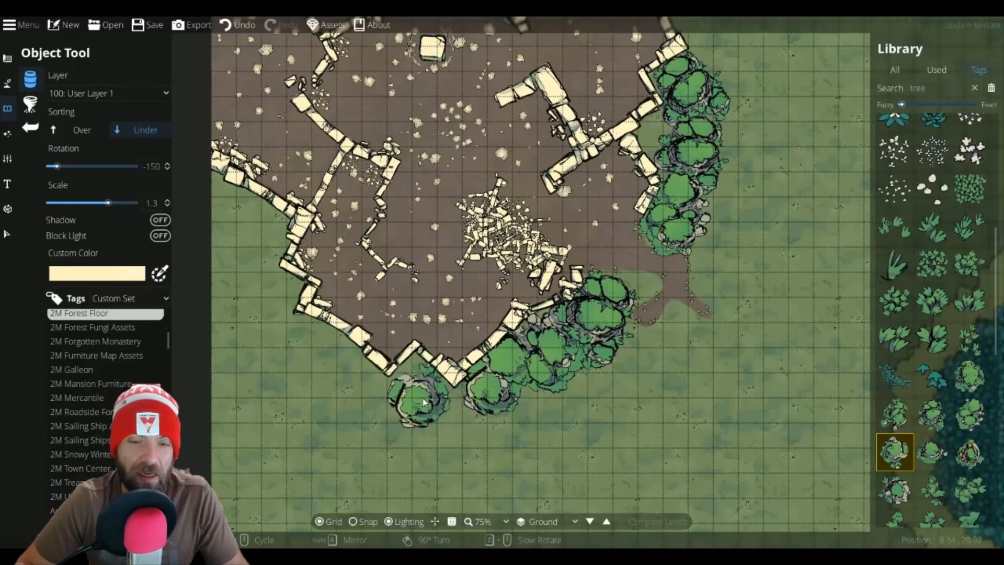
{"action": "scroll", "coordinate": [435, 403], "scroll_direction": "down", "scroll_amount": 2}
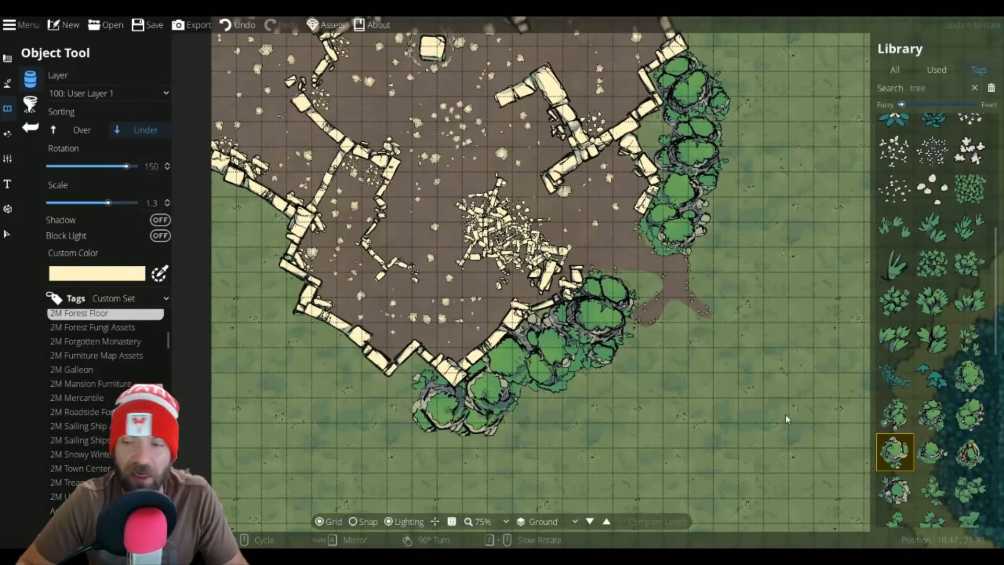
{"action": "mouse_move", "coordinate": [962, 448]}
{"action": "left_click", "coordinate": [894, 489]}
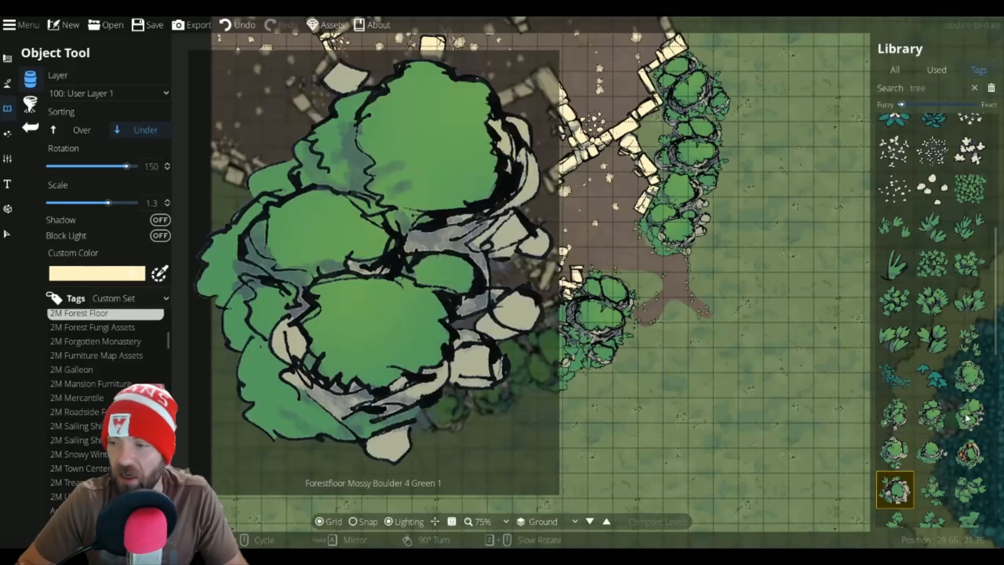
Step: Select a different tree asset and place it at rotation -45 at the southwestern corner of the dirt patch's wall
{"action": "left_click", "coordinate": [966, 417]}
{"action": "scroll", "coordinate": [373, 405], "scroll_direction": "down", "scroll_amount": 4}
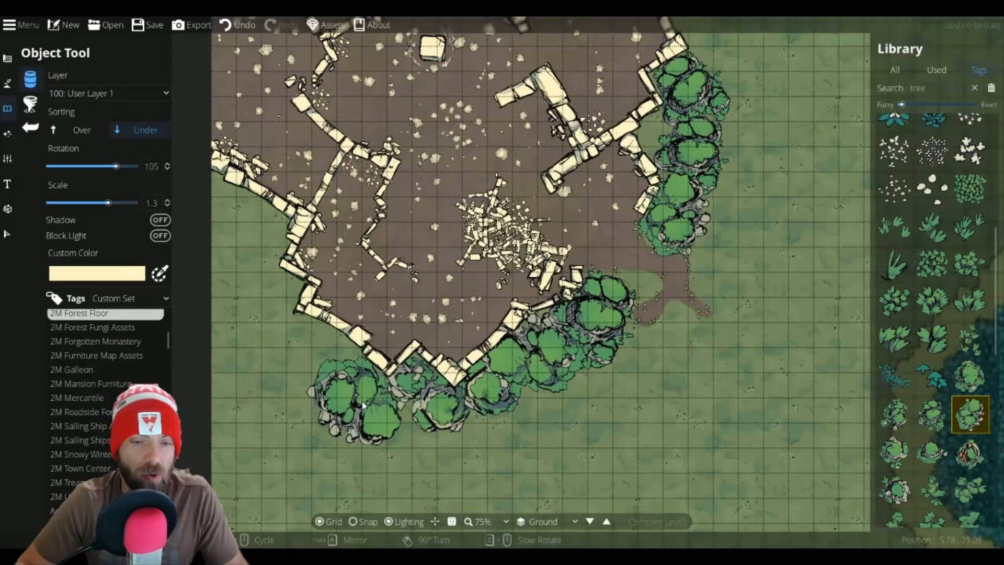
{"action": "scroll", "coordinate": [372, 405], "scroll_direction": "down", "scroll_amount": 8}
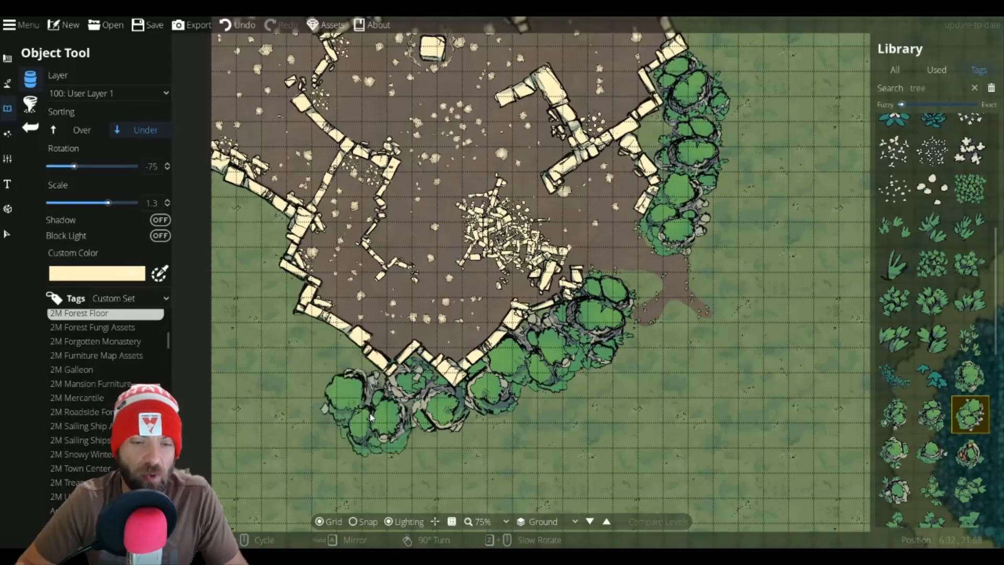
{"action": "scroll", "coordinate": [372, 412], "scroll_direction": "down", "scroll_amount": 2}
{"action": "left_click", "coordinate": [373, 412]}
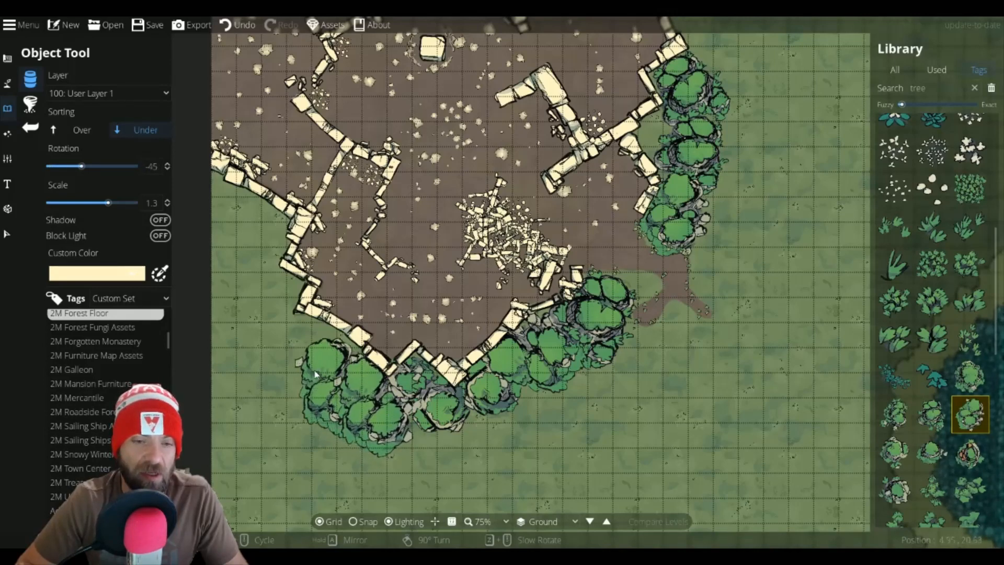
Step: Pick another tree, set it to scale 1.1 and rotation -60, and place it along the western wall
{"action": "scroll", "coordinate": [312, 364], "scroll_direction": "down", "scroll_amount": 1}
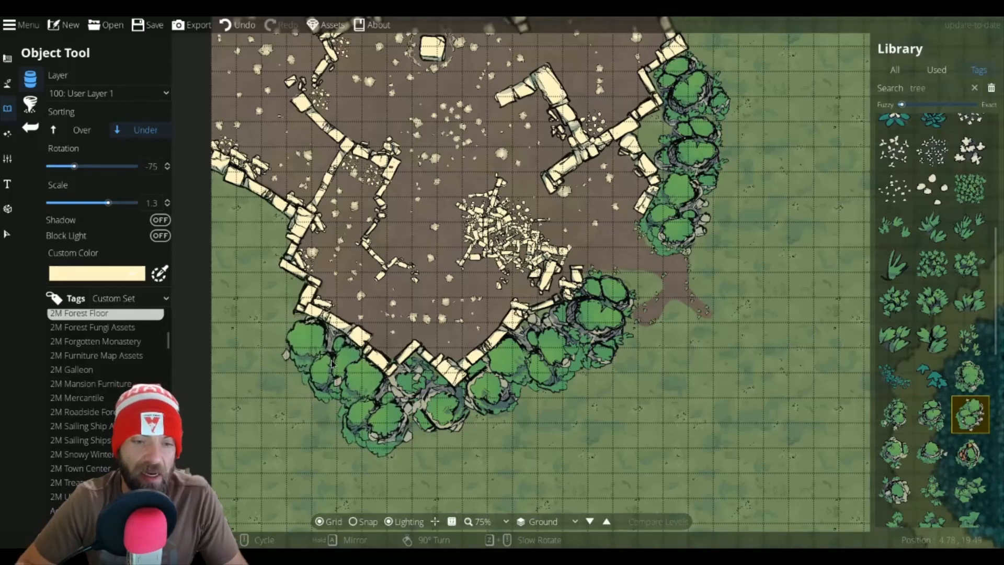
{"action": "left_click", "coordinate": [970, 376]}
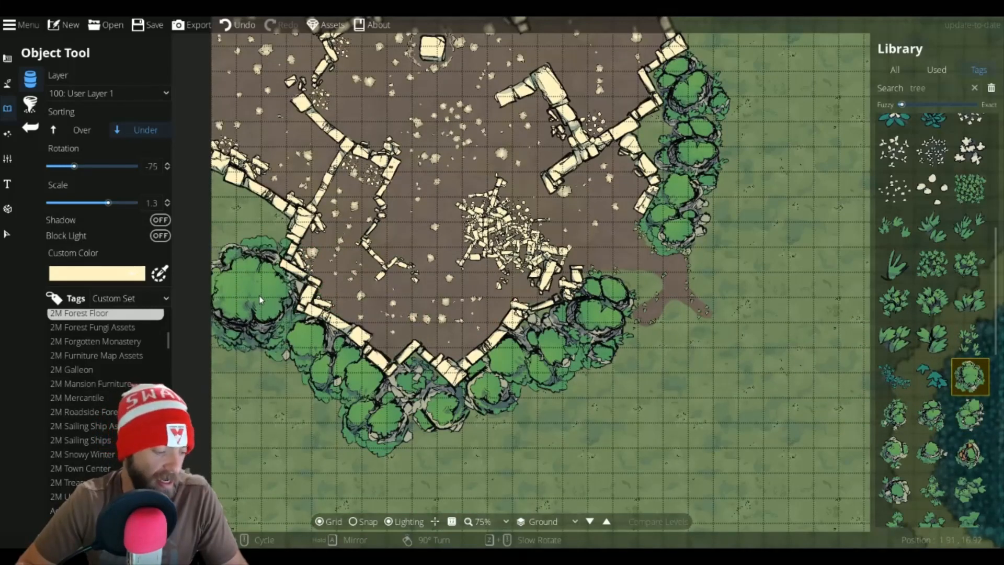
{"action": "scroll", "coordinate": [259, 296], "scroll_direction": "down", "scroll_amount": 1}
{"action": "scroll", "coordinate": [259, 296], "scroll_direction": "down", "scroll_amount": 2}
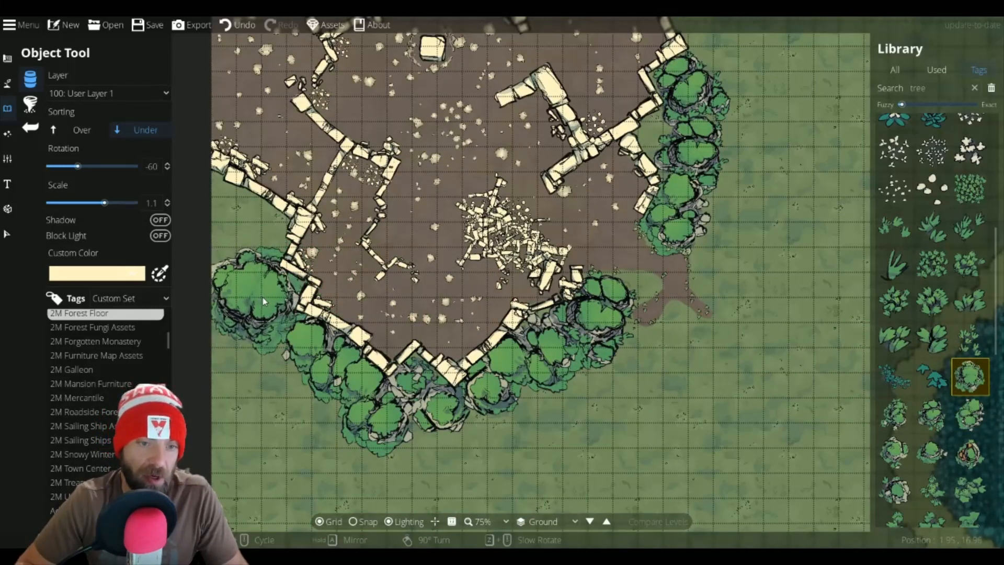
{"action": "left_click", "coordinate": [263, 297]}
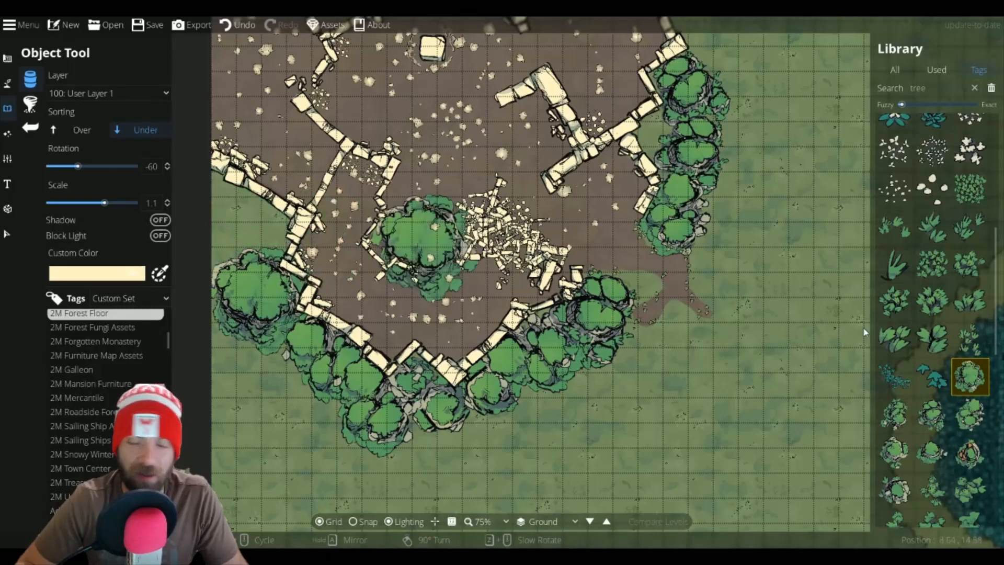
Step: Choose another tree and place it at scale 1.5 and rotation -30 further north along the western edge
{"action": "left_click", "coordinate": [932, 414]}
{"action": "scroll", "coordinate": [242, 241], "scroll_direction": "up", "scroll_amount": 1}
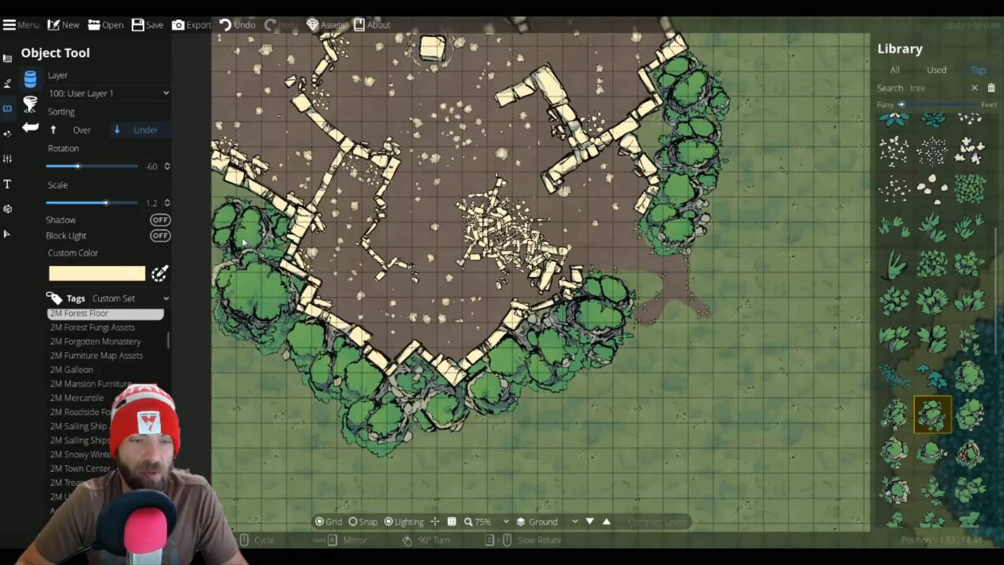
{"action": "scroll", "coordinate": [243, 241], "scroll_direction": "up", "scroll_amount": 2}
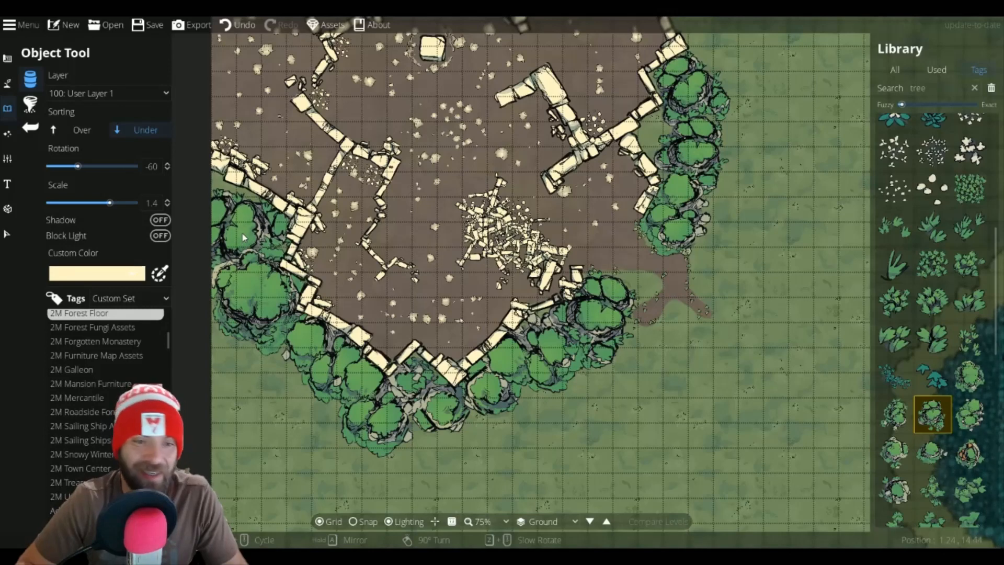
{"action": "scroll", "coordinate": [242, 238], "scroll_direction": "up", "scroll_amount": 2}
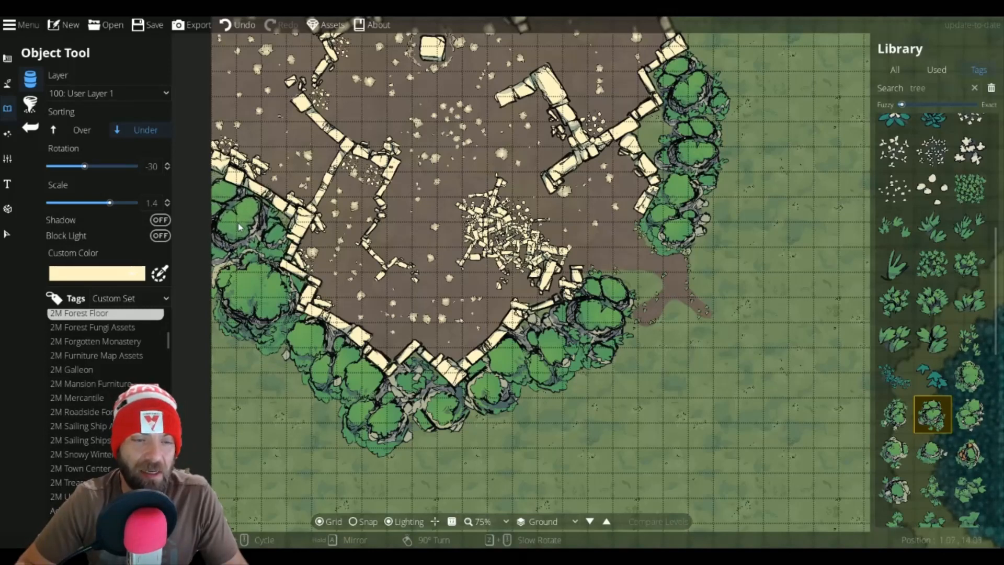
{"action": "scroll", "coordinate": [237, 223], "scroll_direction": "up", "scroll_amount": 1}
{"action": "left_click", "coordinate": [237, 222]}
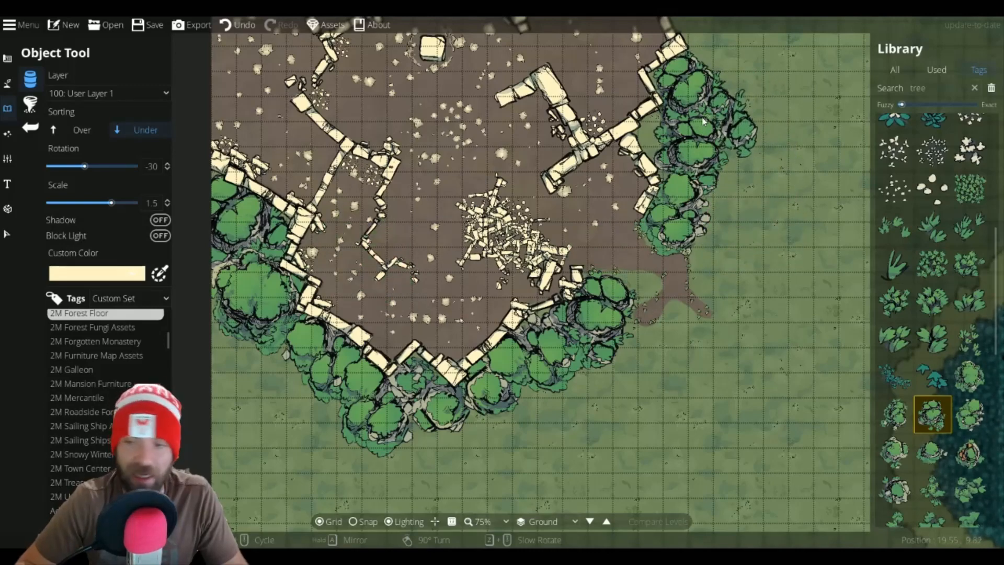
Step: Select another tree and place it at scale 1.5 at the northern end of the tree line along the eastern wall
{"action": "left_click_drag", "start_coordinate": [702, 101], "coordinate": [621, 413]}
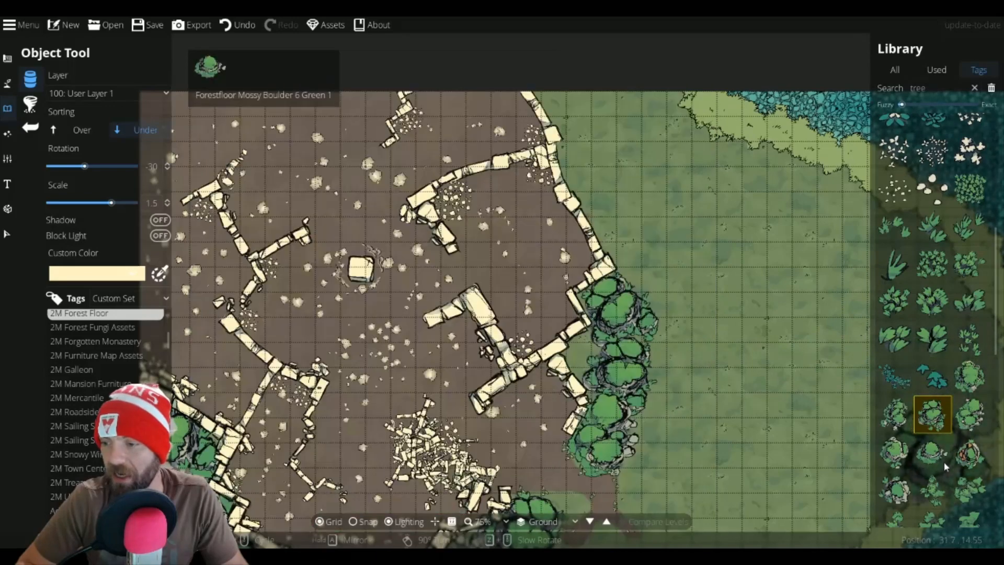
{"action": "left_click", "coordinate": [968, 453]}
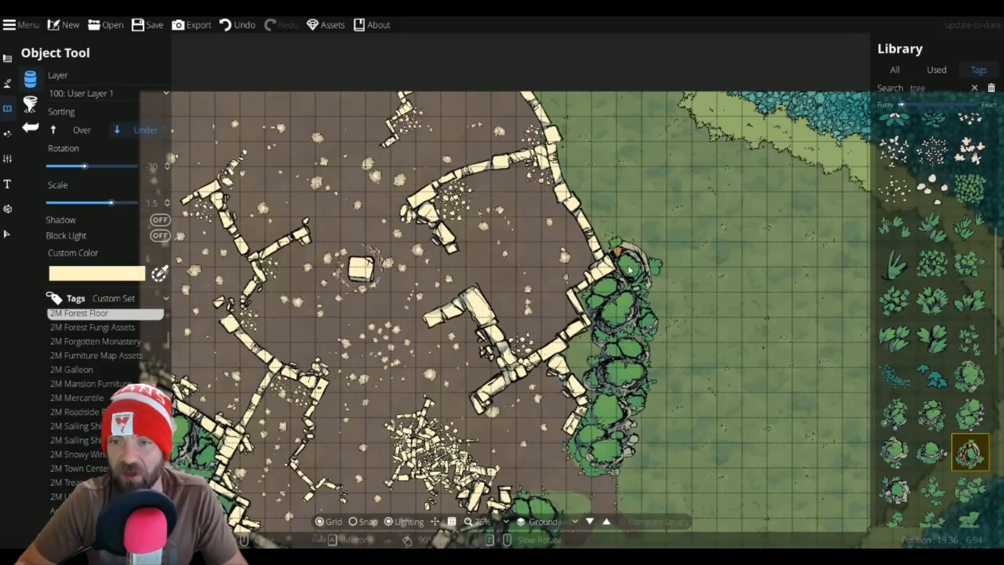
{"action": "scroll", "coordinate": [689, 285], "scroll_direction": "up", "scroll_amount": 2}
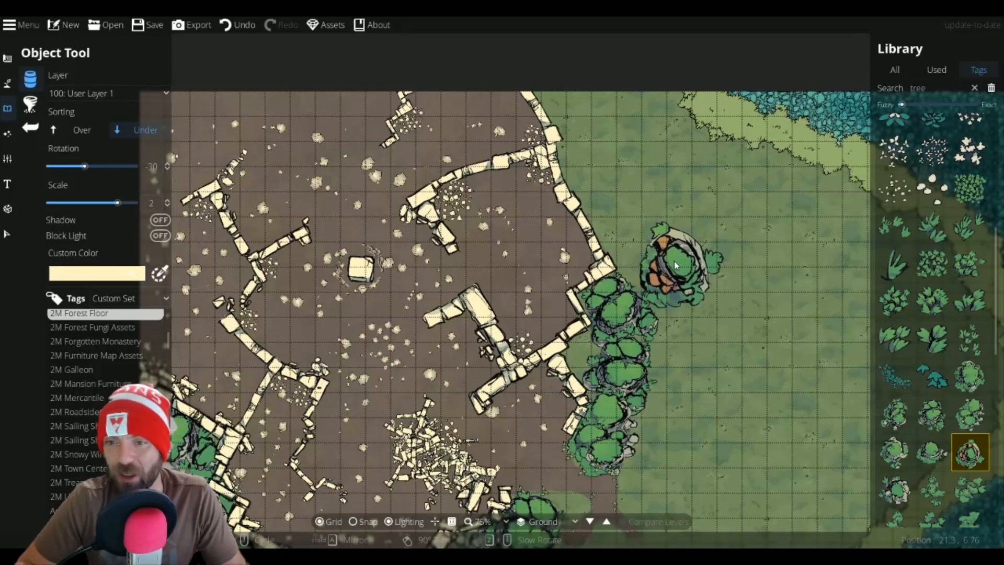
{"action": "left_click", "coordinate": [932, 413]}
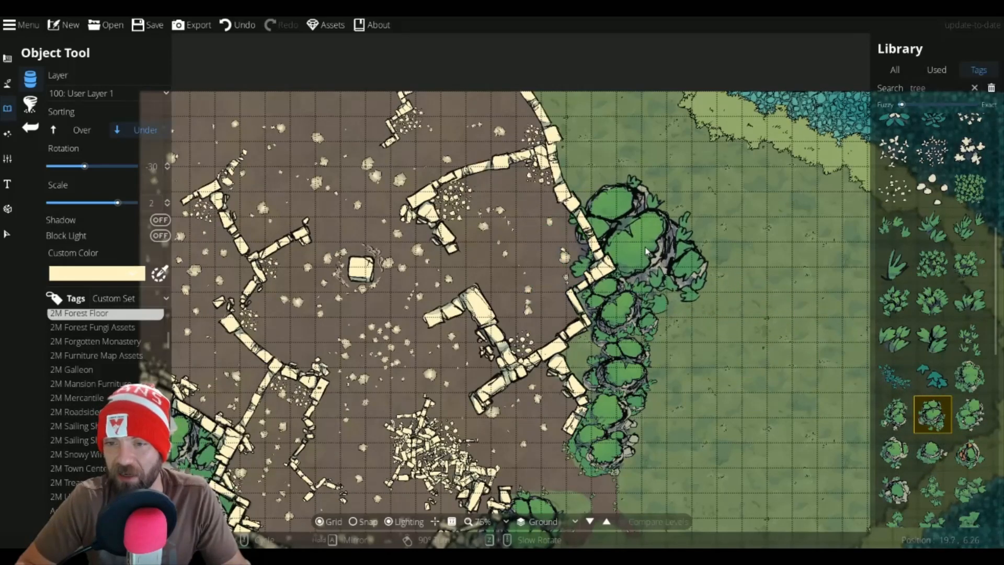
{"action": "scroll", "coordinate": [654, 246], "scroll_direction": "down", "scroll_amount": 1}
{"action": "scroll", "coordinate": [648, 241], "scroll_direction": "down", "scroll_amount": 4}
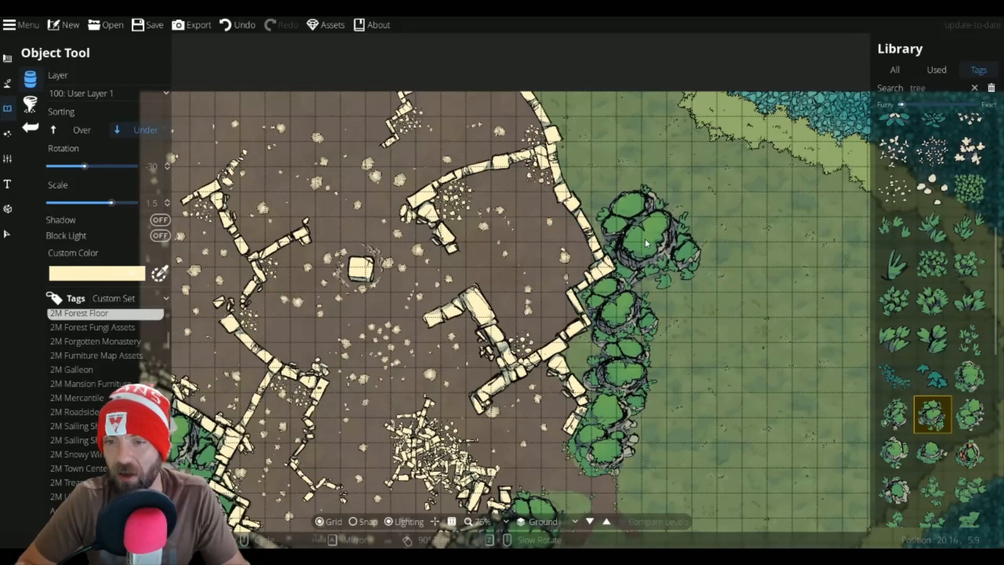
{"action": "scroll", "coordinate": [645, 239], "scroll_direction": "up", "scroll_amount": 4}
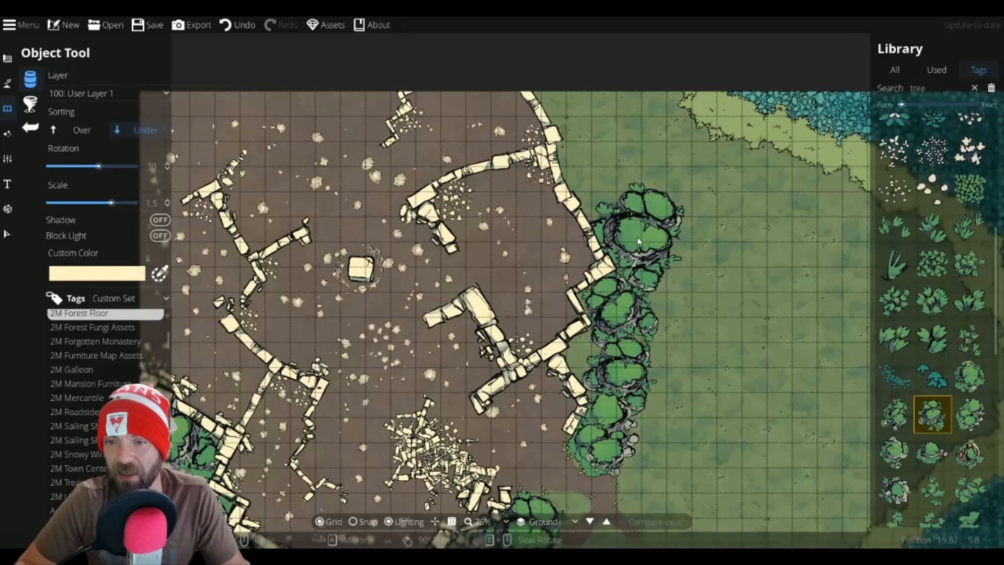
Step: Select another tree and place it just north of the previous one along the eastern wall
{"action": "left_click", "coordinate": [968, 414]}
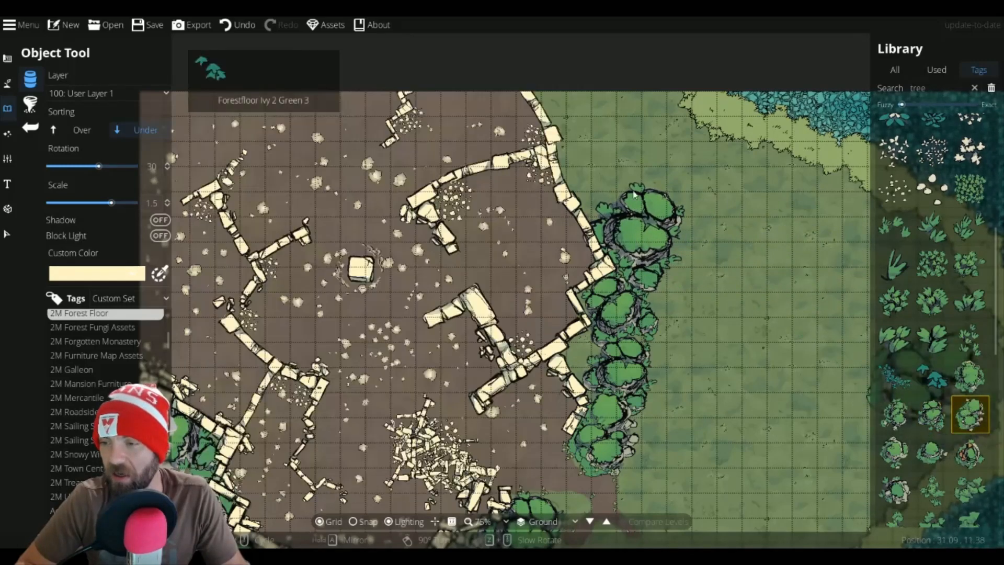
{"action": "scroll", "coordinate": [617, 168], "scroll_direction": "down", "scroll_amount": 2}
{"action": "scroll", "coordinate": [614, 170], "scroll_direction": "up", "scroll_amount": 9}
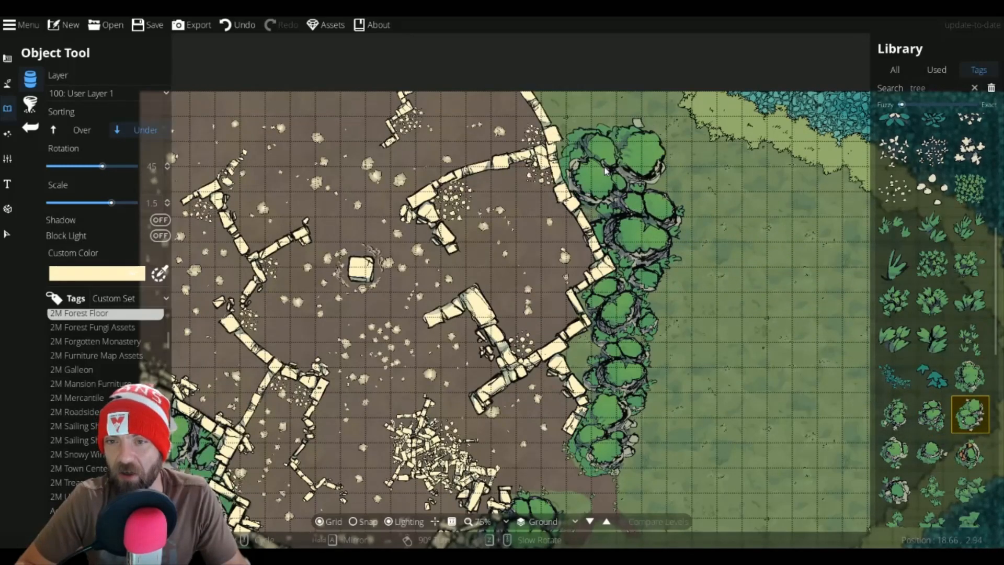
{"action": "scroll", "coordinate": [601, 170], "scroll_direction": "down", "scroll_amount": 10}
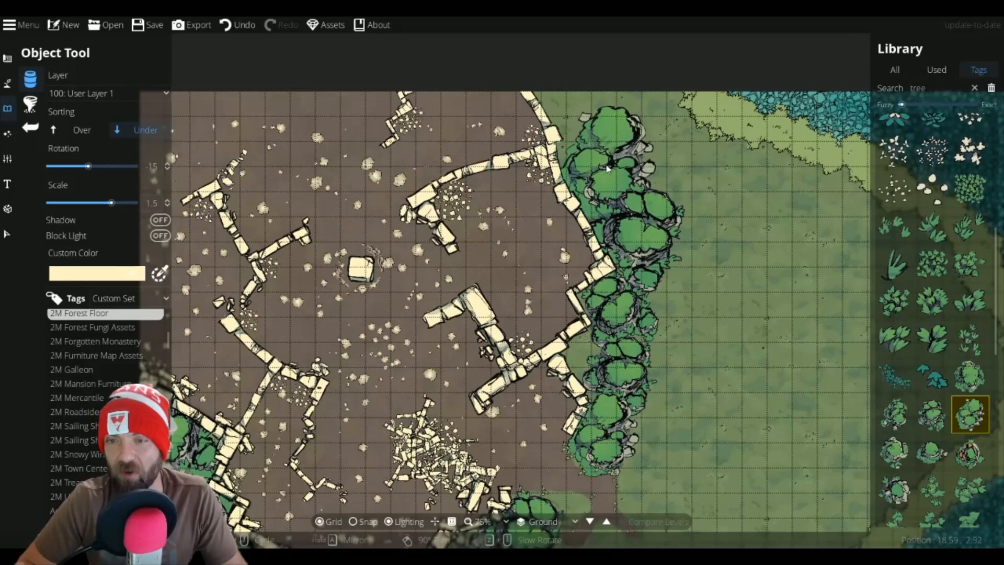
{"action": "left_click", "coordinate": [608, 168]}
Step: Place another tree at scale 1.1 at the northeastern corner of the dirt patch
{"action": "left_click", "coordinate": [969, 377]}
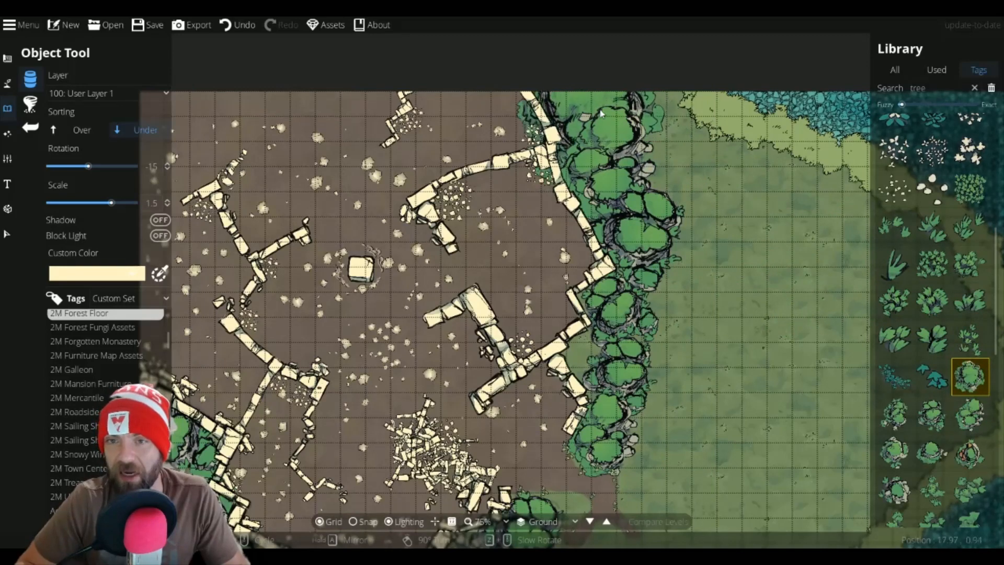
{"action": "scroll", "coordinate": [601, 113], "scroll_direction": "down", "scroll_amount": 5}
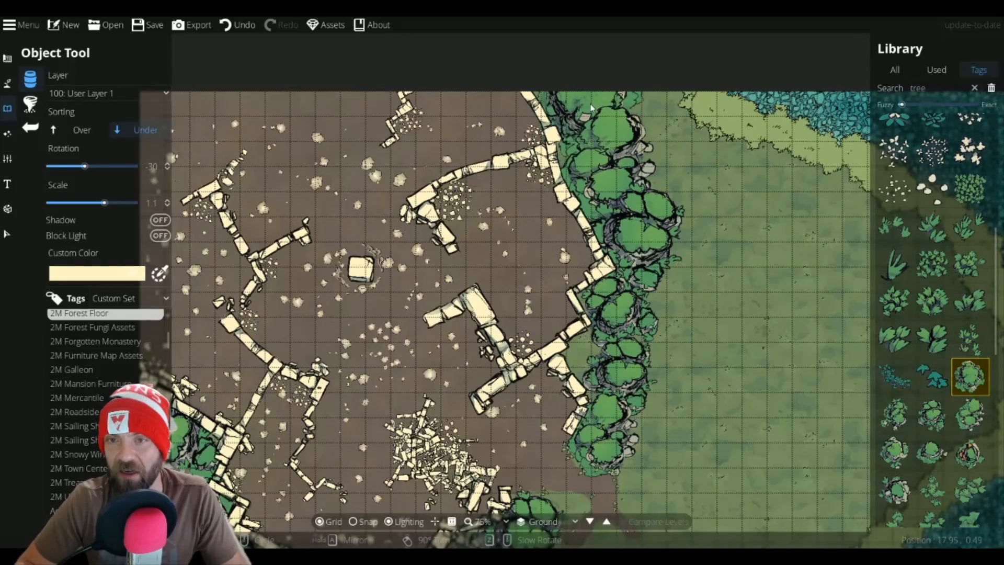
{"action": "left_click", "coordinate": [588, 100]}
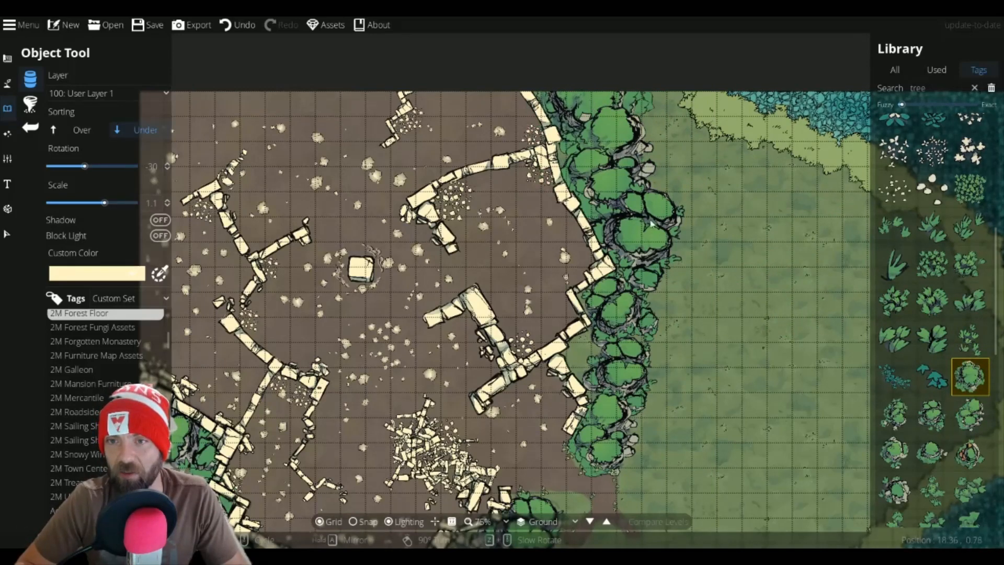
Step: Set sorting to Over and place a small bush at scale 1.2 among the trees beside the eastern wall
{"action": "left_click_drag", "start_coordinate": [625, 377], "coordinate": [619, 178]}
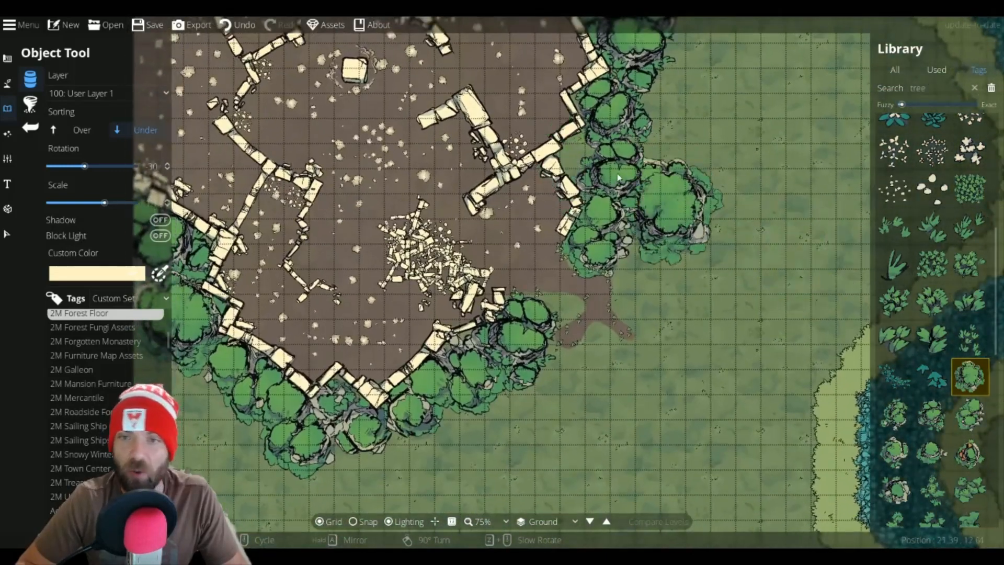
{"action": "left_click", "coordinate": [932, 415]}
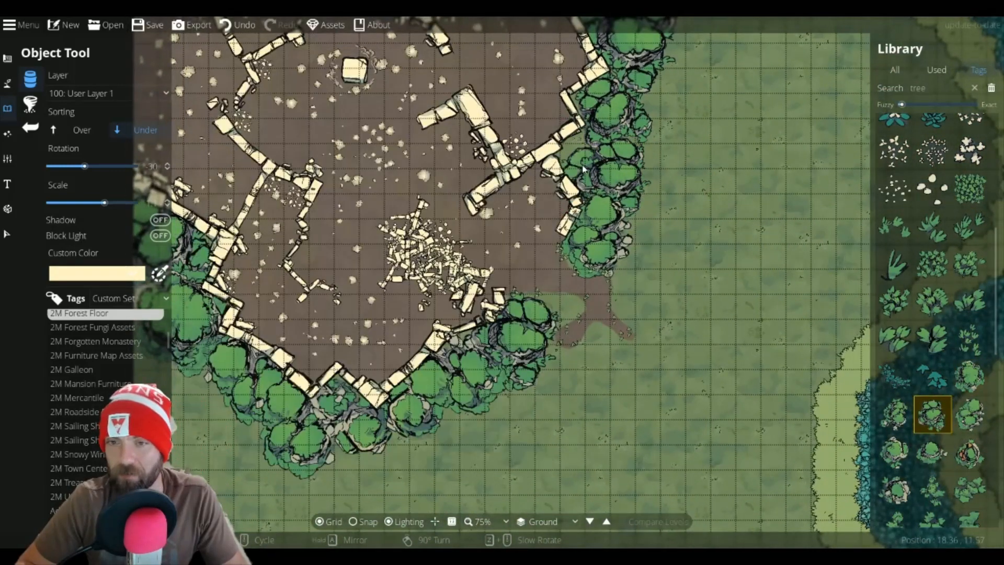
{"action": "scroll", "coordinate": [582, 164], "scroll_direction": "down", "scroll_amount": 1}
{"action": "scroll", "coordinate": [582, 164], "scroll_direction": "down", "scroll_amount": 3}
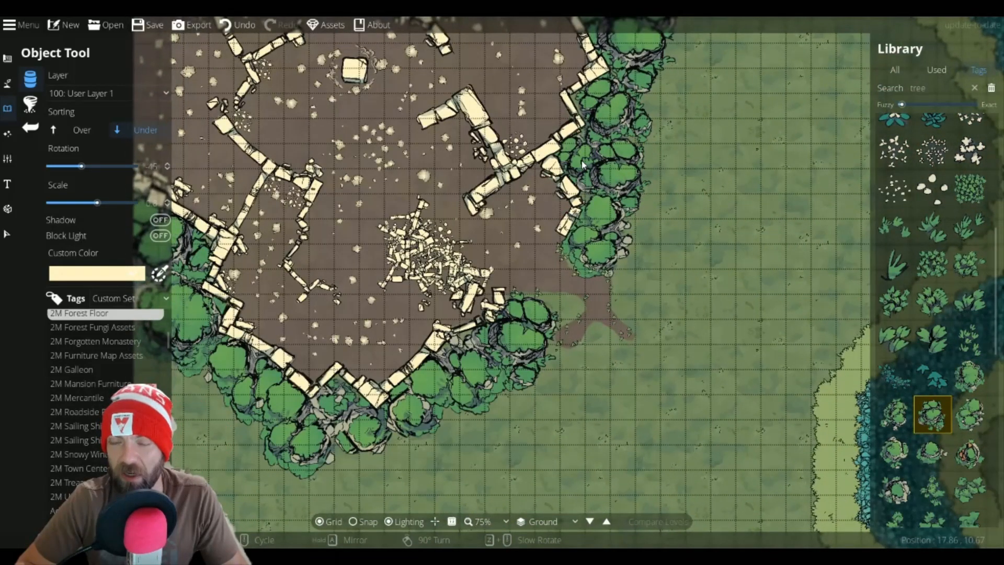
{"action": "scroll", "coordinate": [581, 161], "scroll_direction": "up", "scroll_amount": 2}
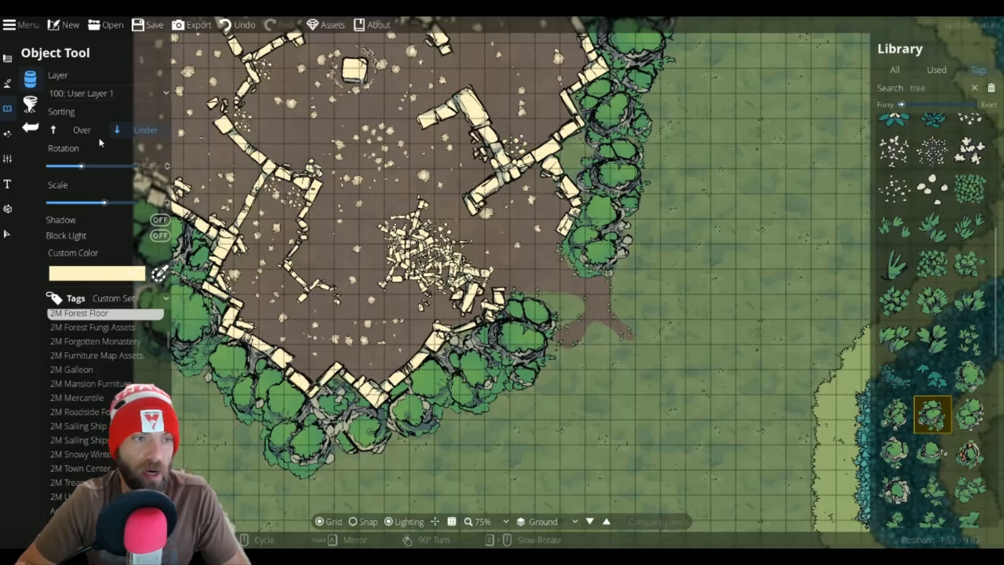
{"action": "scroll", "coordinate": [584, 158], "scroll_direction": "down", "scroll_amount": 2}
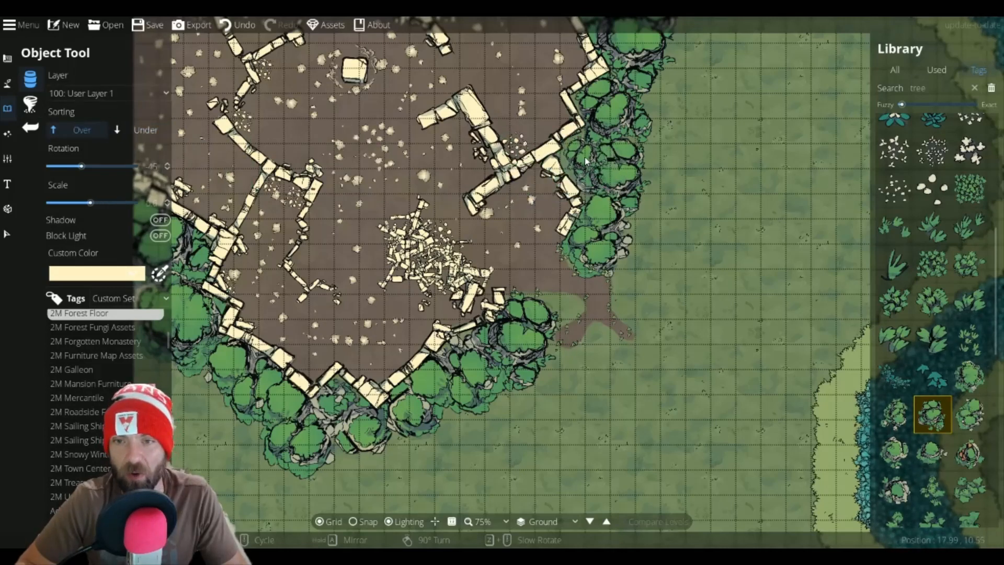
{"action": "scroll", "coordinate": [584, 157], "scroll_direction": "down", "scroll_amount": 2}
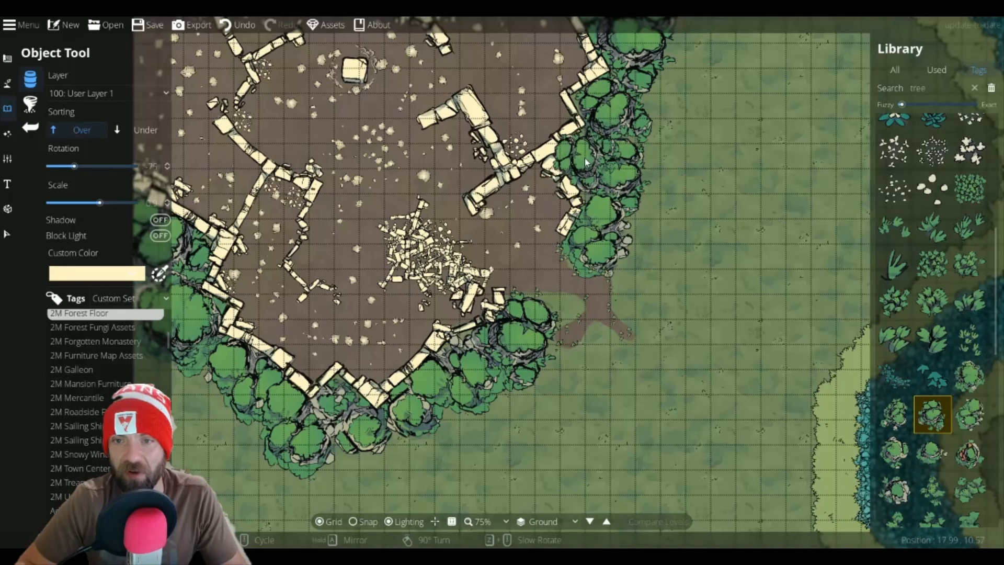
{"action": "left_click", "coordinate": [932, 453]}
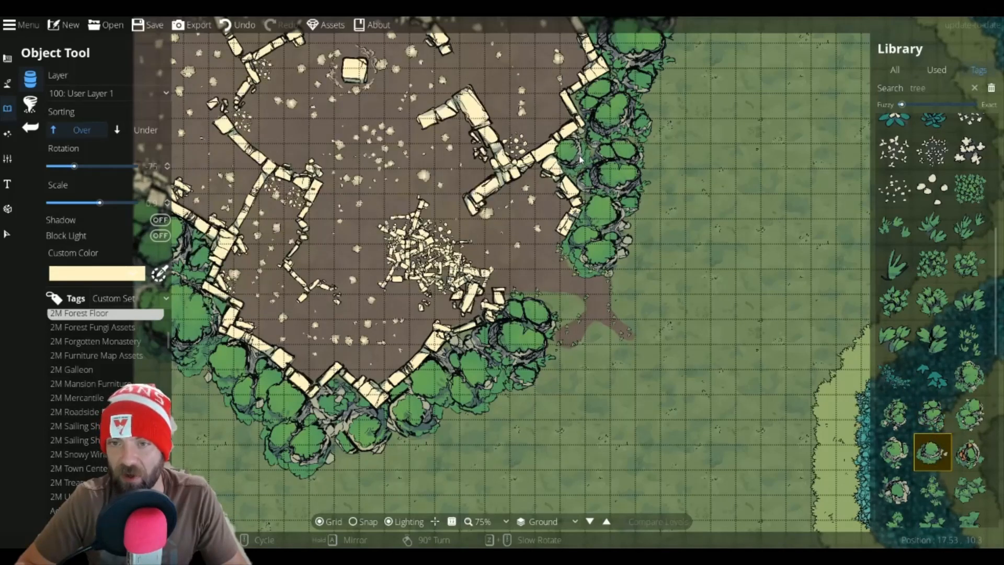
{"action": "scroll", "coordinate": [581, 155], "scroll_direction": "up", "scroll_amount": 1}
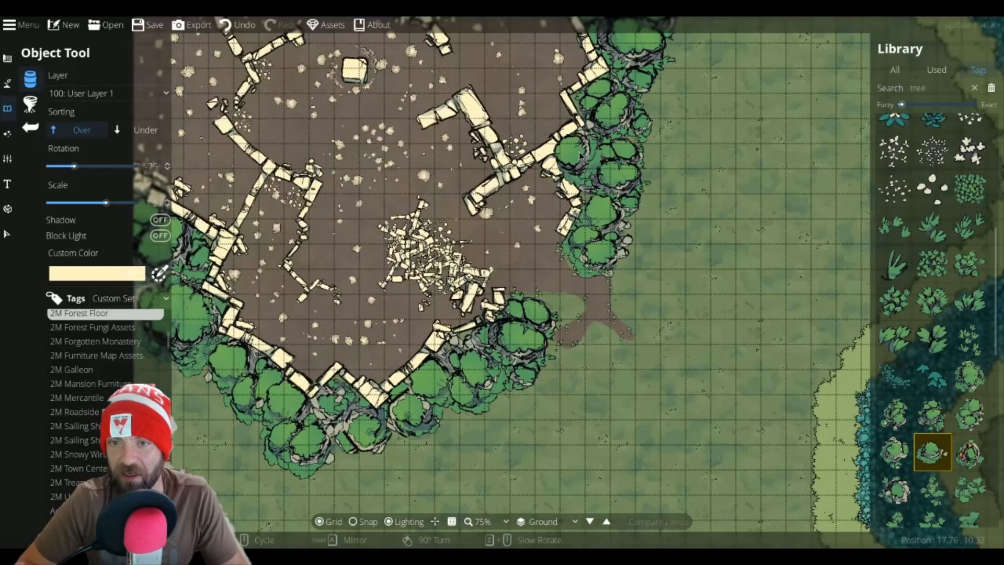
{"action": "left_click", "coordinate": [580, 155]}
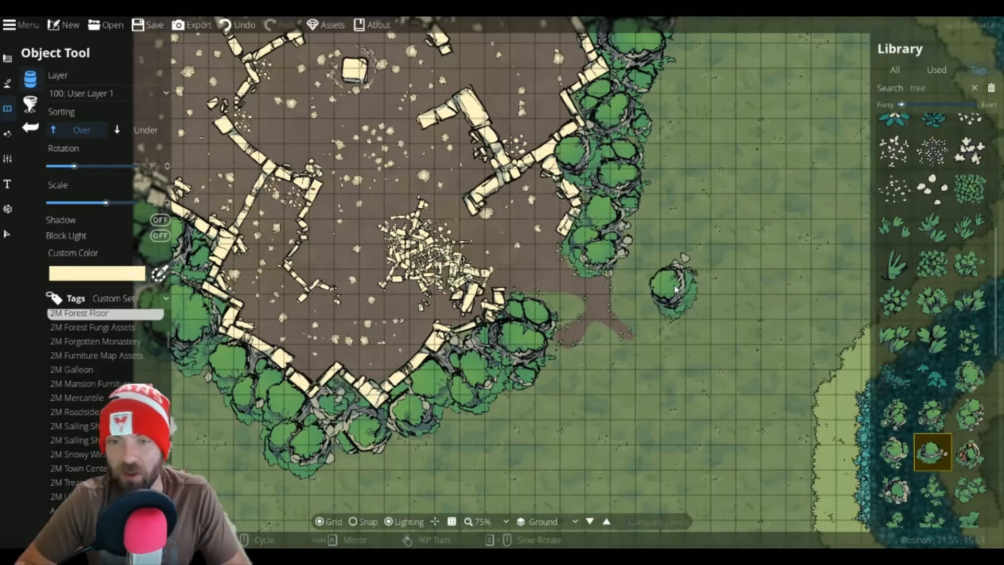
Step: Open the terrain tools to work on the river area
{"action": "scroll", "coordinate": [673, 285], "scroll_direction": "down", "scroll_amount": 3}
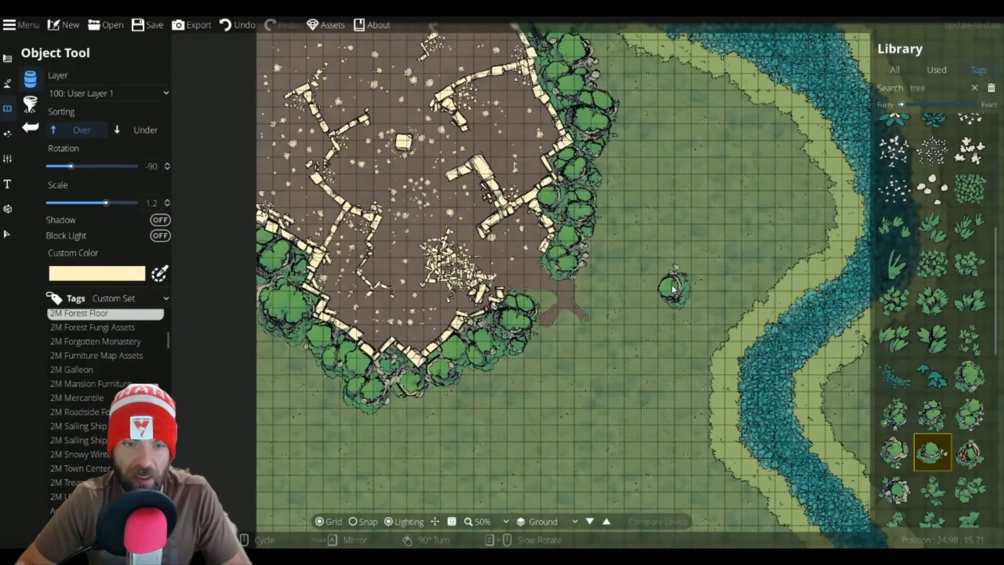
{"action": "left_click_drag", "start_coordinate": [707, 223], "coordinate": [598, 199]}
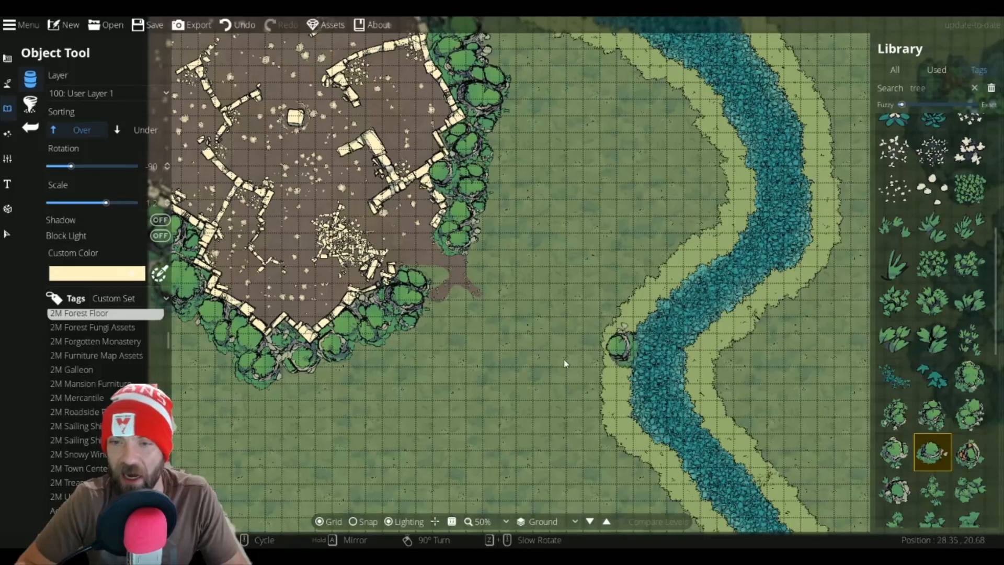
{"action": "left_click", "coordinate": [8, 84]}
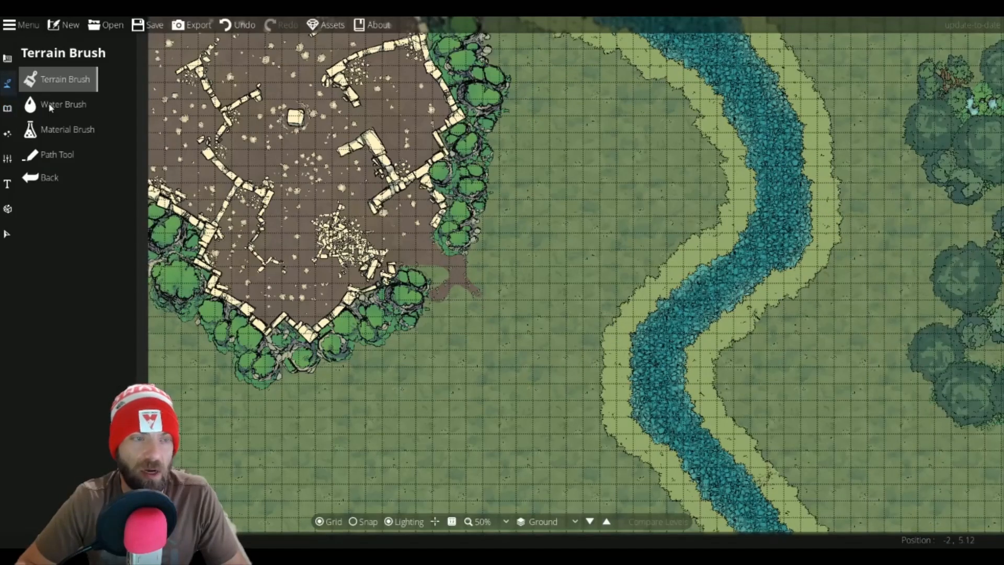
Step: Open the Terrain Brush and paint Terrain Gravel at brush size 3 along the southern tree line of the walled patch
{"action": "left_click", "coordinate": [50, 106]}
{"action": "left_click", "coordinate": [35, 83]}
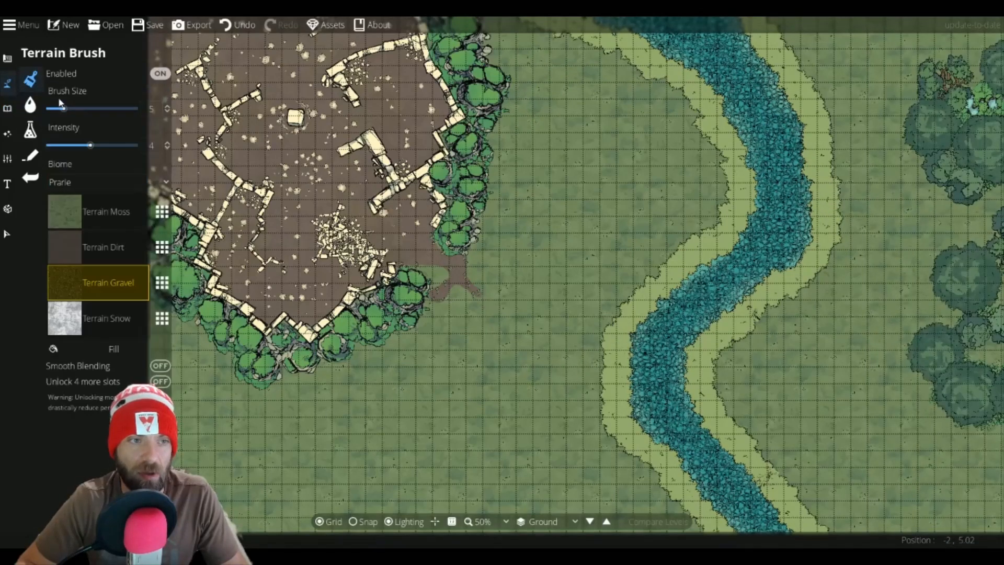
{"action": "left_click", "coordinate": [85, 252]}
{"action": "scroll", "coordinate": [479, 224], "scroll_direction": "down", "scroll_amount": 4}
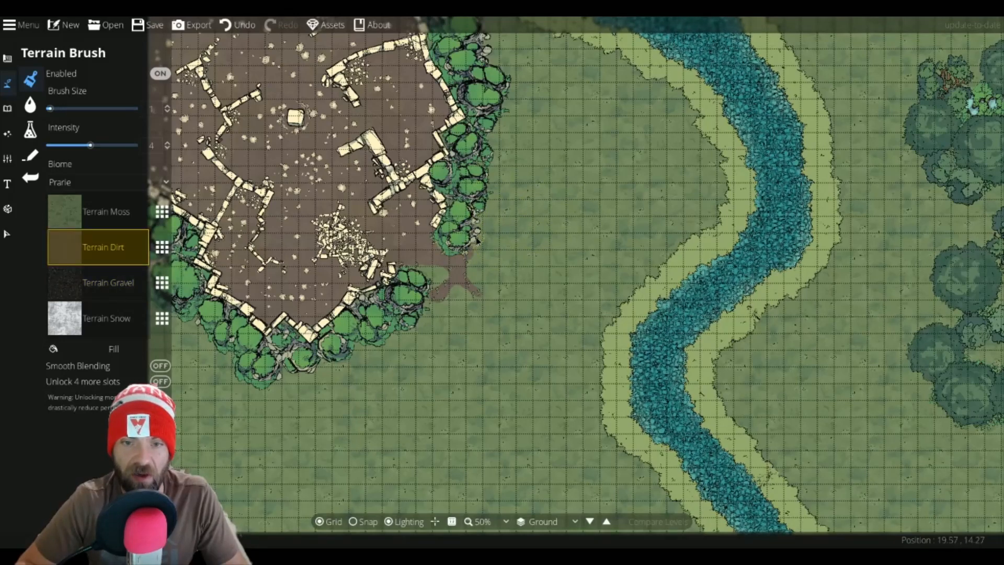
{"action": "scroll", "coordinate": [475, 244], "scroll_direction": "up", "scroll_amount": 2}
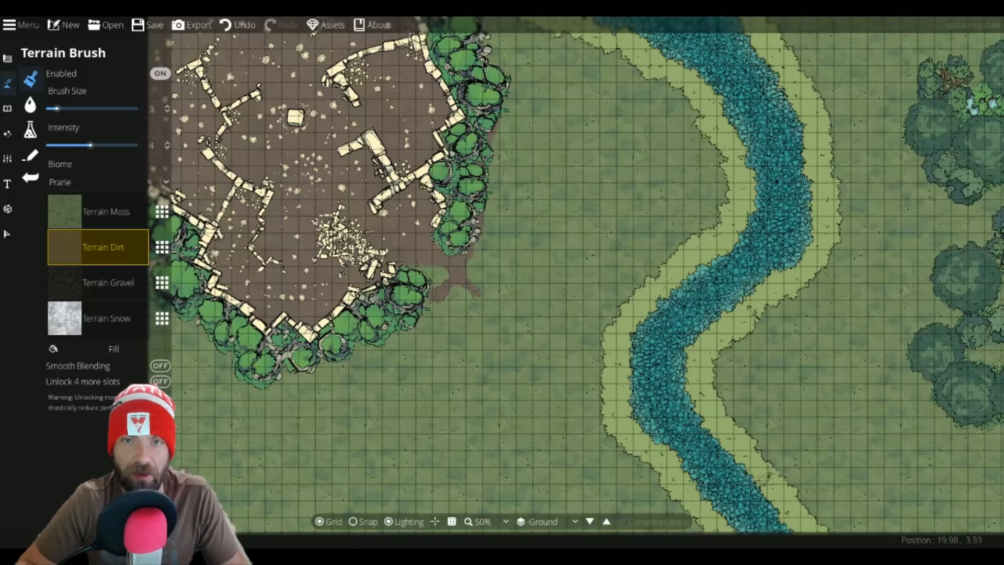
{"action": "left_click", "coordinate": [91, 286]}
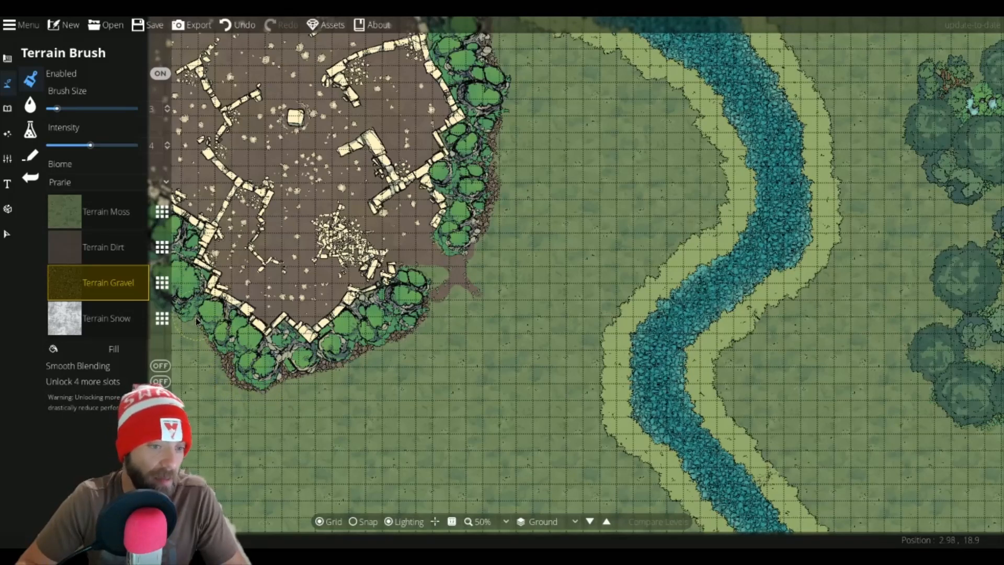
{"action": "left_click_drag", "start_coordinate": [179, 310], "coordinate": [230, 316]}
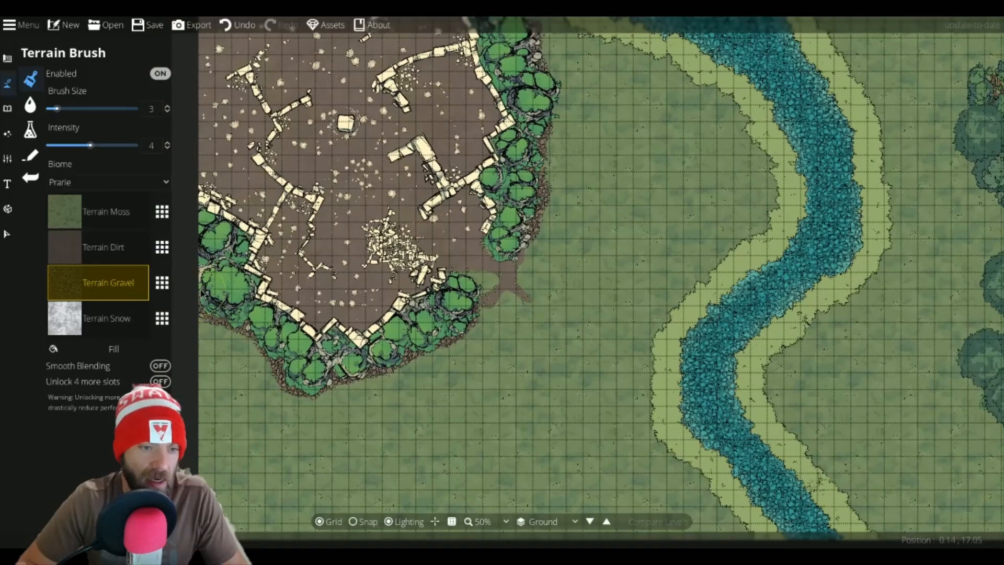
Step: Paint gravel along the eastern tree line and around the southeastern corner of the walled patch
{"action": "left_click_drag", "start_coordinate": [492, 155], "coordinate": [480, 298]}
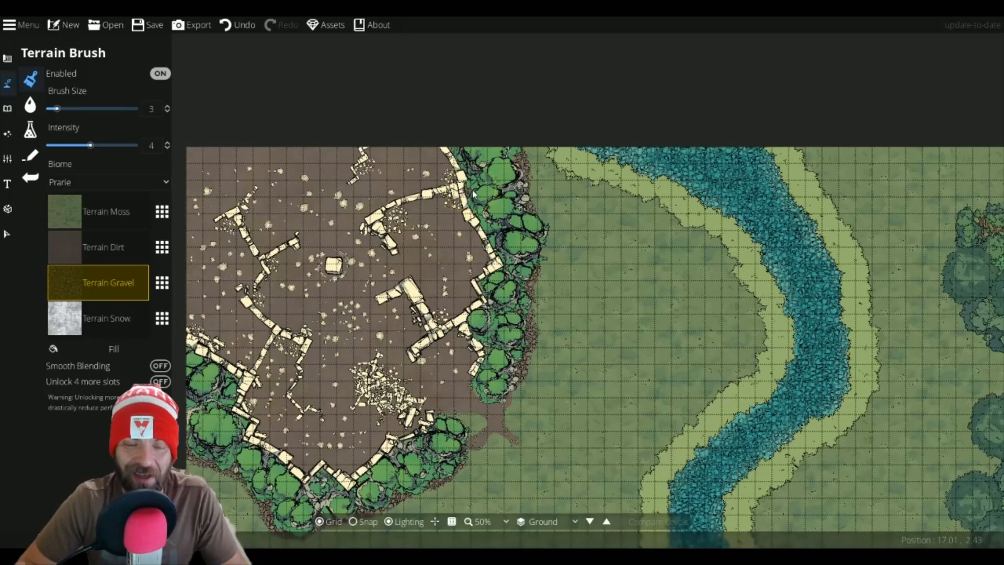
{"action": "left_click_drag", "start_coordinate": [495, 240], "coordinate": [469, 132]}
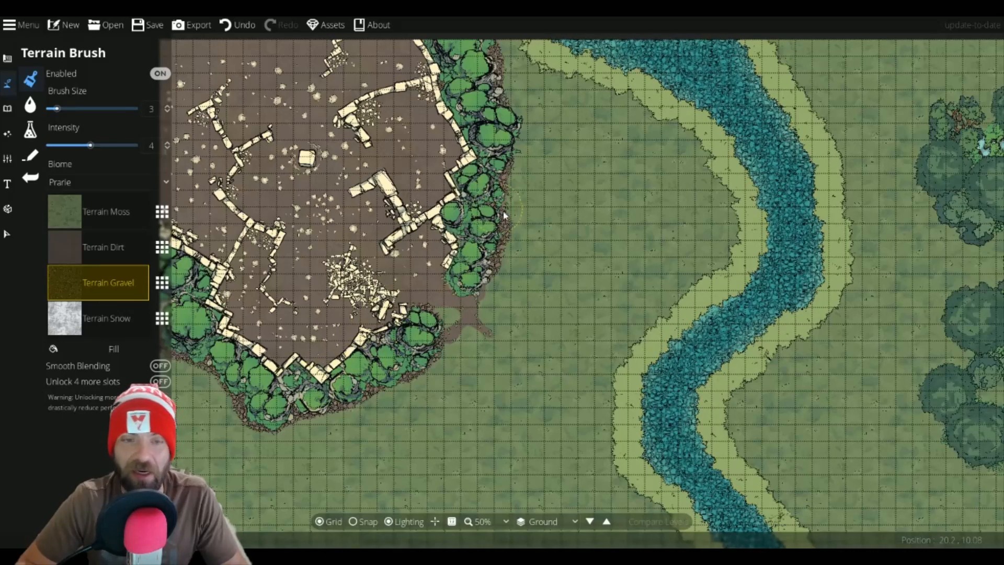
{"action": "left_click_drag", "start_coordinate": [503, 214], "coordinate": [479, 291]}
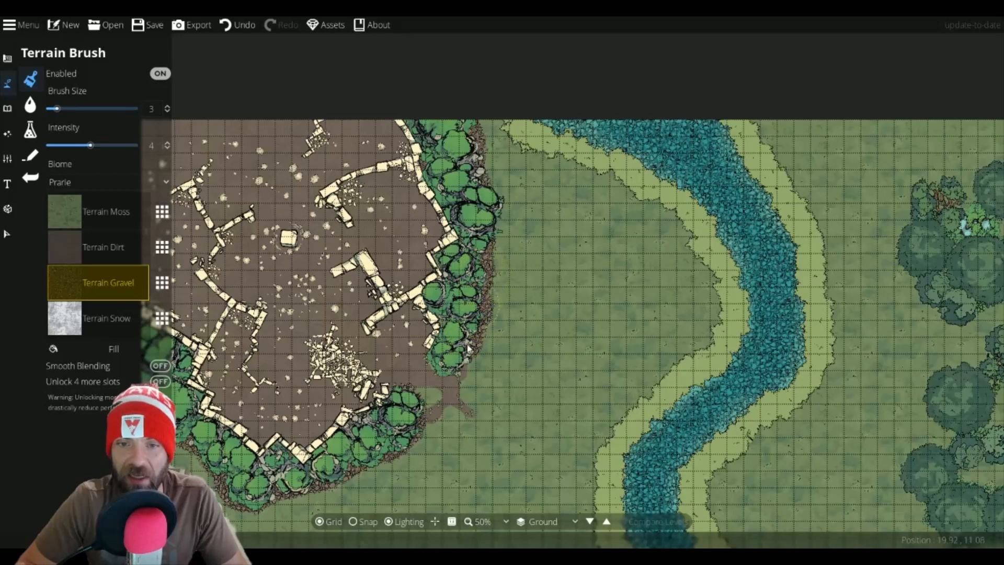
{"action": "left_click_drag", "start_coordinate": [441, 368], "coordinate": [437, 296]}
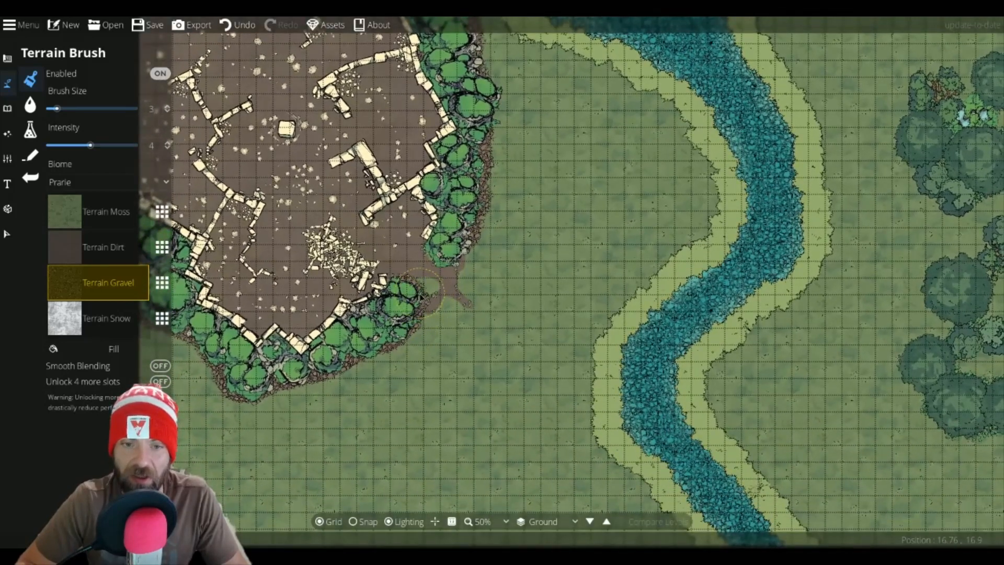
{"action": "left_click_drag", "start_coordinate": [435, 287], "coordinate": [440, 290]}
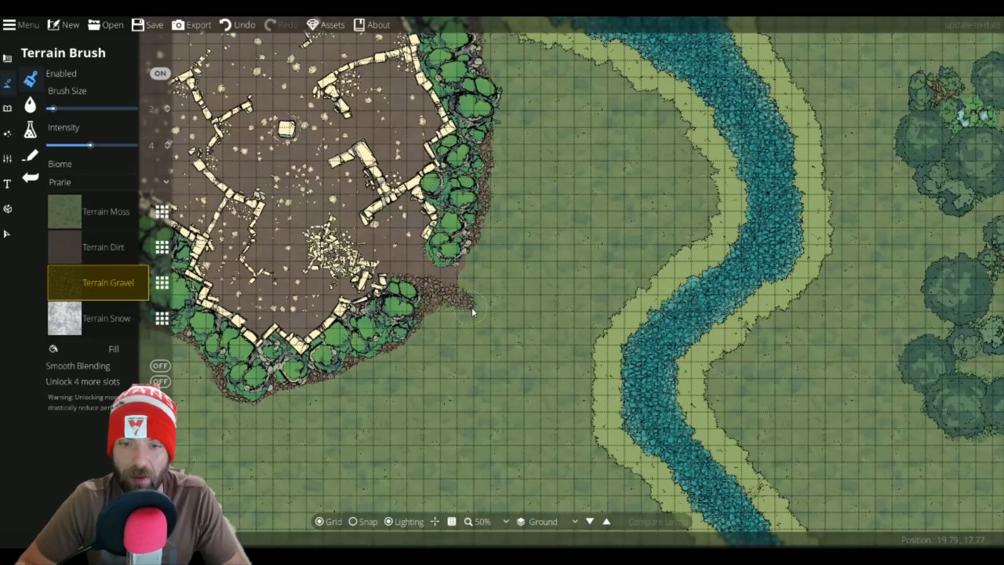
Step: Paint a Terrain Dirt patch at brush size 2 spreading east from the southeastern corner of the walls
{"action": "left_click", "coordinate": [486, 337]}
{"action": "scroll", "coordinate": [509, 330], "scroll_direction": "up", "scroll_amount": 1}
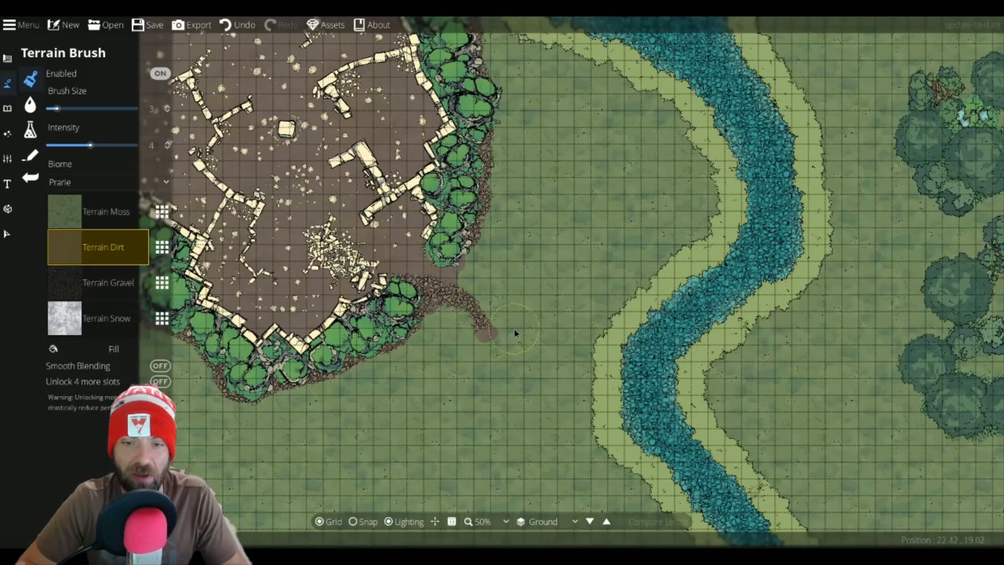
{"action": "left_click_drag", "start_coordinate": [513, 328], "coordinate": [501, 308]}
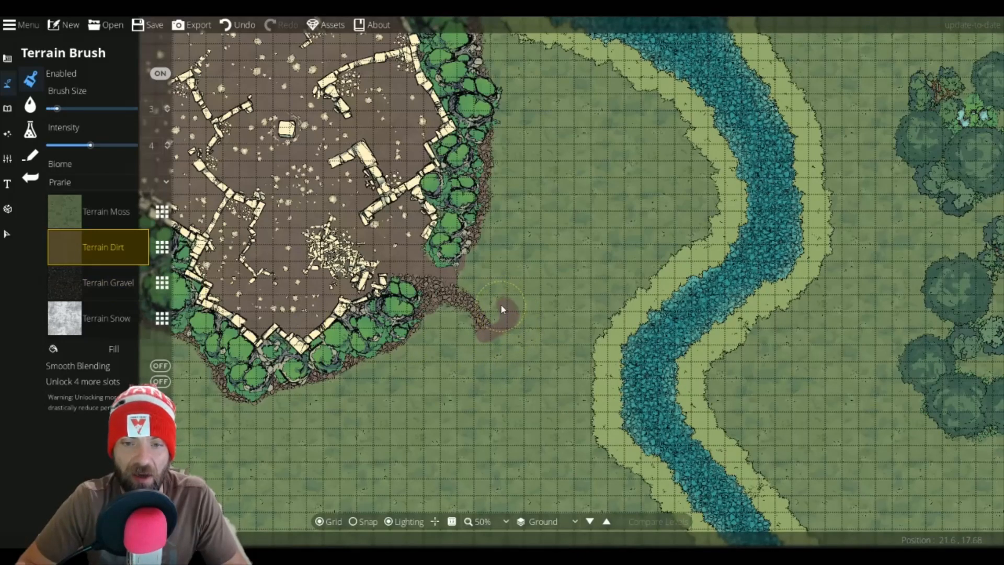
{"action": "scroll", "coordinate": [500, 303], "scroll_direction": "down", "scroll_amount": 1}
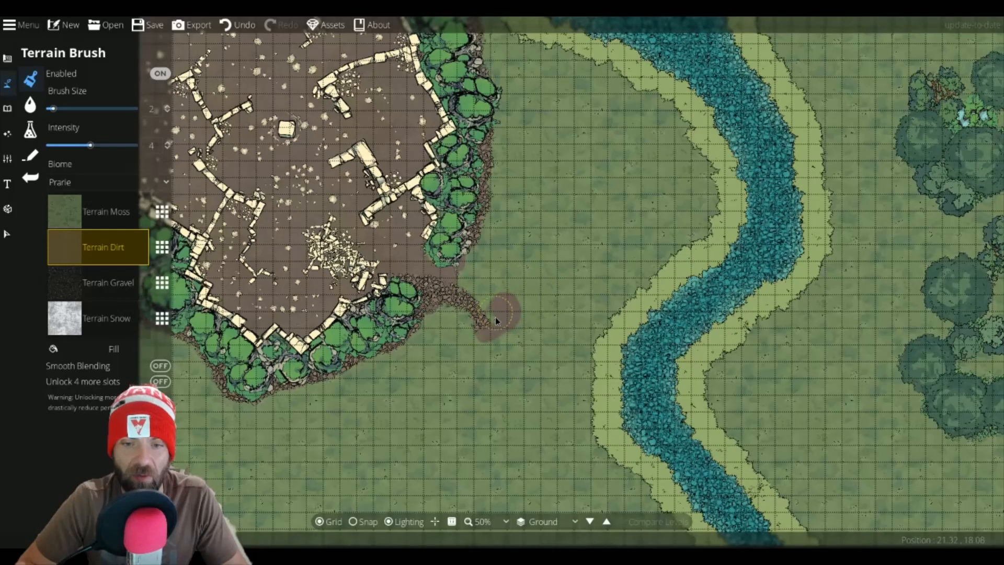
{"action": "mouse_move", "coordinate": [495, 317]}
{"action": "left_mouse_down"}
{"action": "mouse_move", "coordinate": [458, 275]}
{"action": "mouse_move", "coordinate": [490, 266]}
{"action": "mouse_move", "coordinate": [500, 275]}
{"action": "mouse_move", "coordinate": [481, 261]}
{"action": "left_mouse_up"}
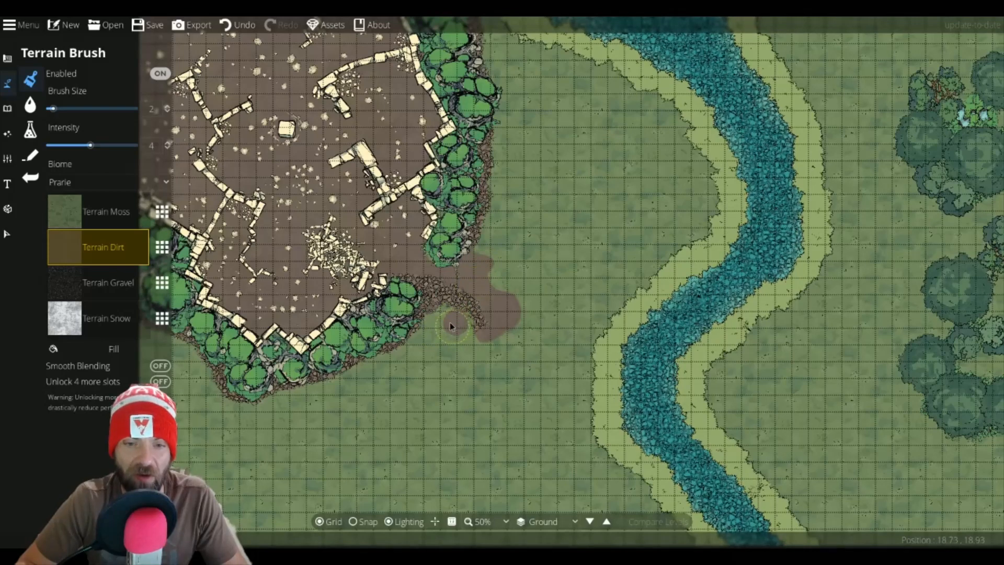
{"action": "left_click_drag", "start_coordinate": [449, 322], "coordinate": [425, 337]}
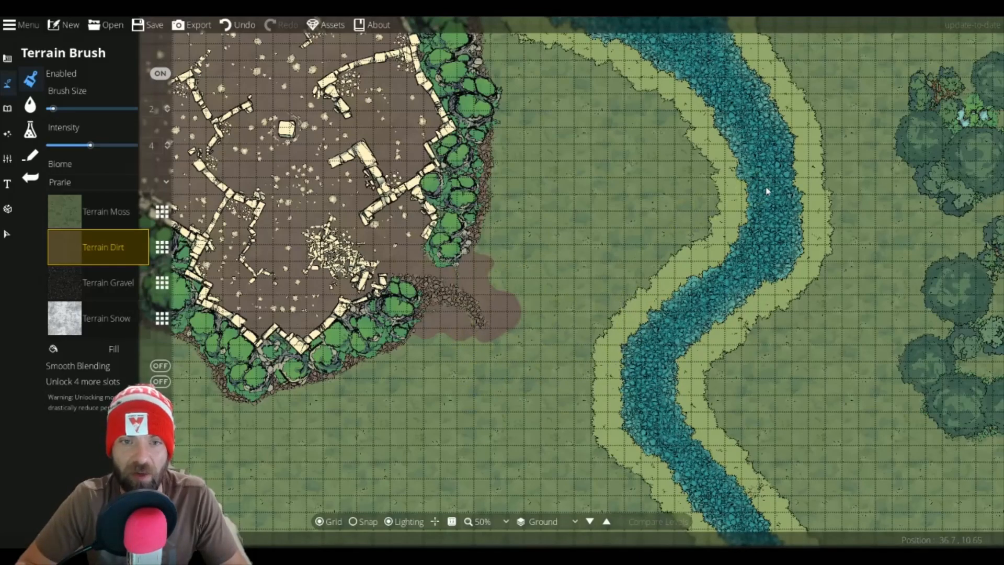
Step: Open the Object tool and browse the forest floor library for foliage and water puddle assets
{"action": "left_click_drag", "start_coordinate": [749, 155], "coordinate": [383, 186]}
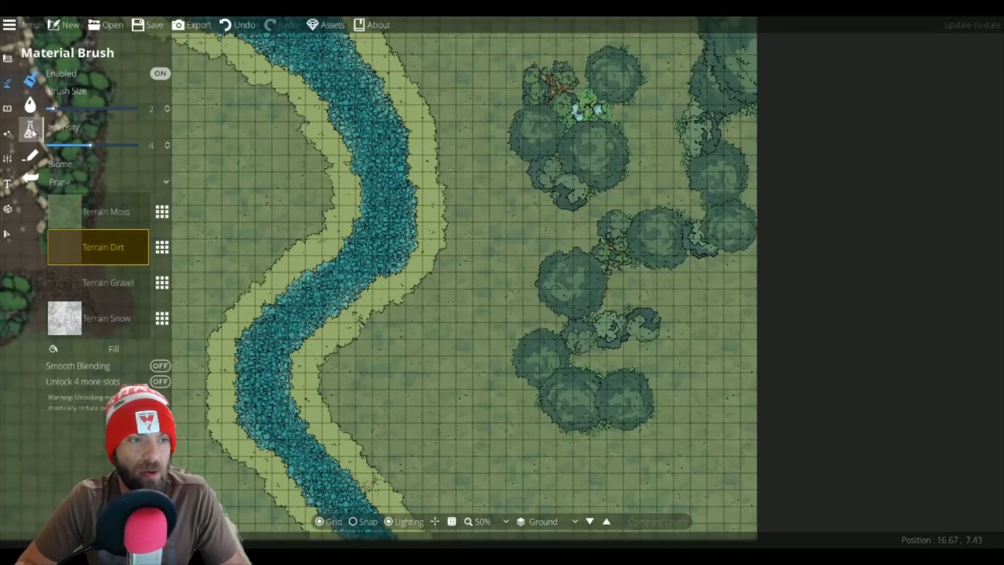
{"action": "left_click", "coordinate": [7, 108]}
{"action": "left_click", "coordinate": [25, 87]}
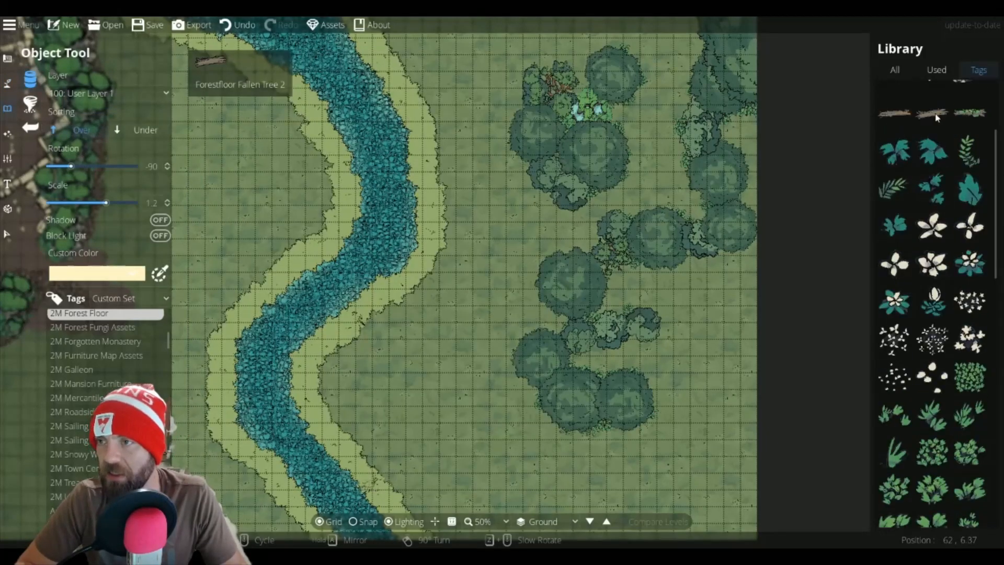
{"action": "scroll", "coordinate": [938, 225], "scroll_direction": "down", "scroll_amount": 10}
{"action": "scroll", "coordinate": [932, 229], "scroll_direction": "up", "scroll_amount": 6}
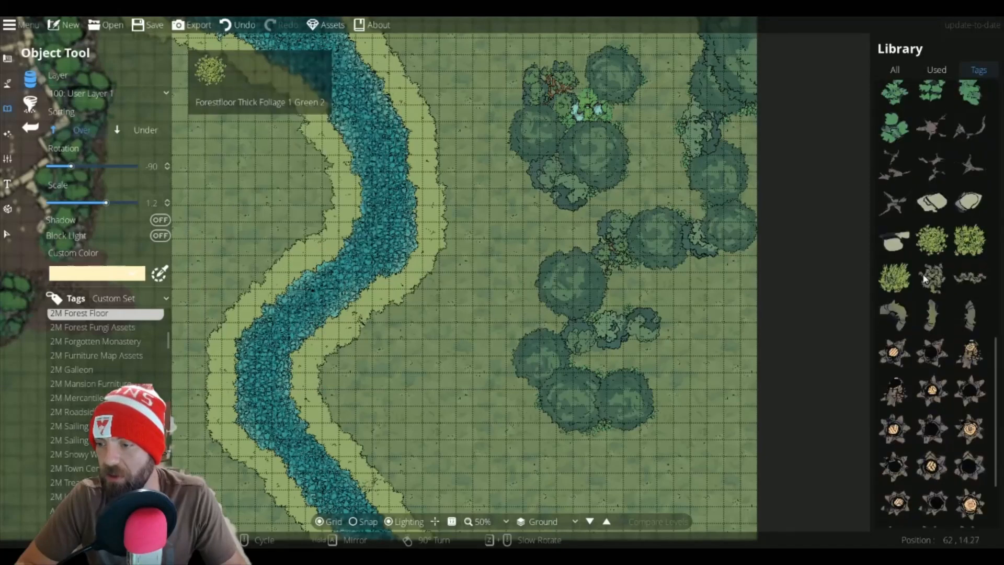
{"action": "scroll", "coordinate": [940, 313], "scroll_direction": "down", "scroll_amount": 4}
{"action": "scroll", "coordinate": [949, 425], "scroll_direction": "down", "scroll_amount": 4}
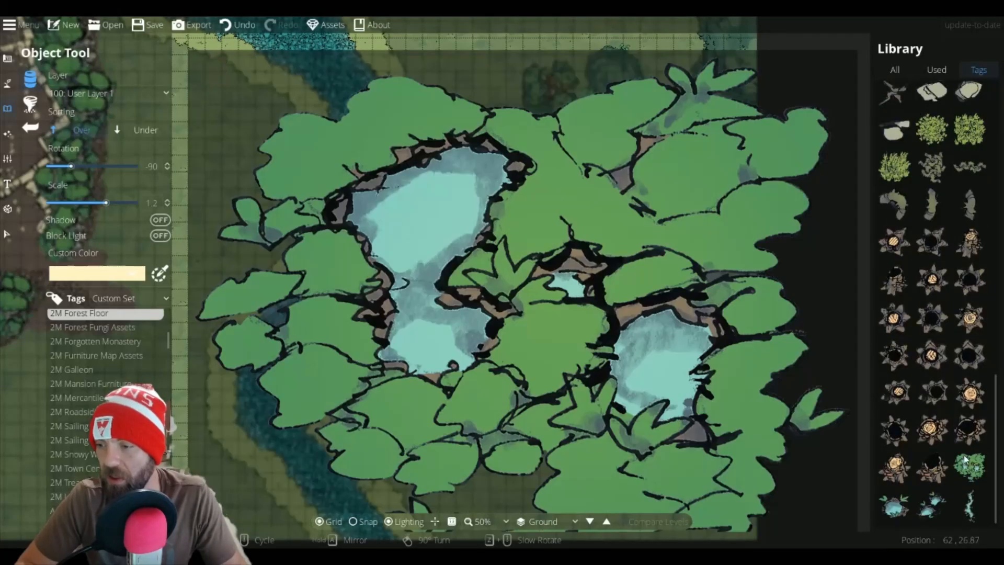
{"action": "left_click", "coordinate": [969, 466]}
{"action": "left_click", "coordinate": [930, 507]}
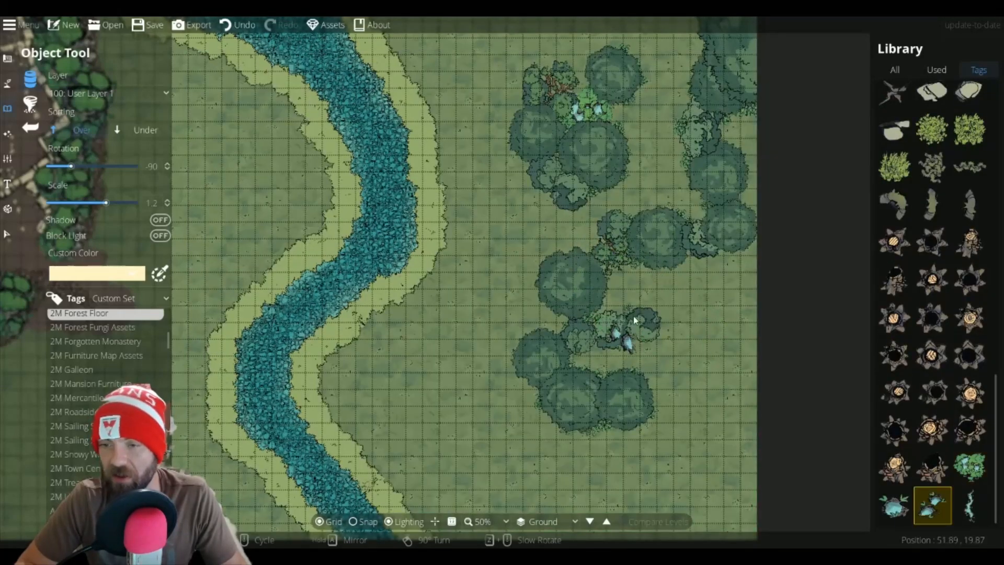
Step: Try a water puddle at rotation 105 among the trees east of the river
{"action": "scroll", "coordinate": [648, 361], "scroll_direction": "down", "scroll_amount": 5}
{"action": "scroll", "coordinate": [646, 368], "scroll_direction": "up", "scroll_amount": 18}
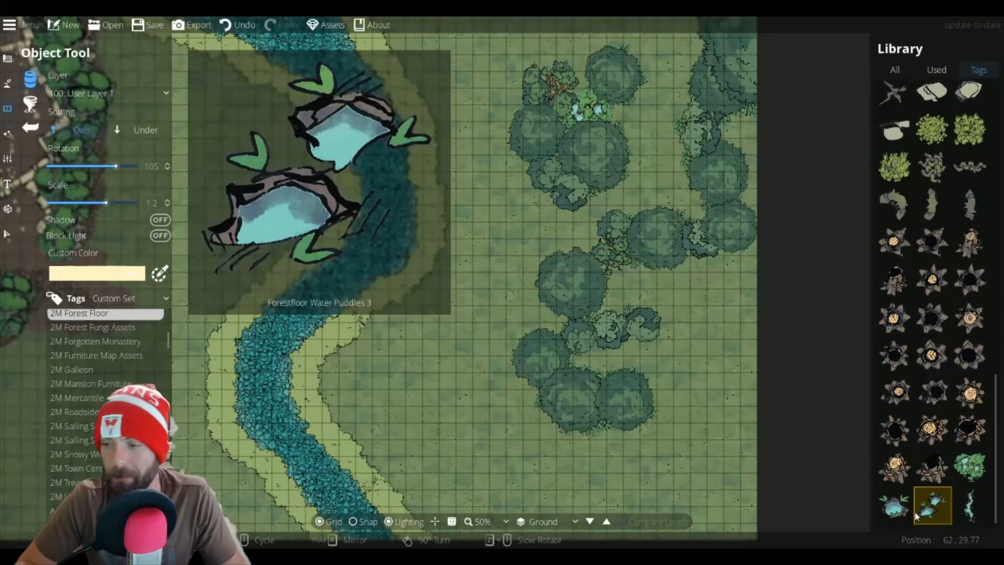
{"action": "left_click", "coordinate": [895, 505]}
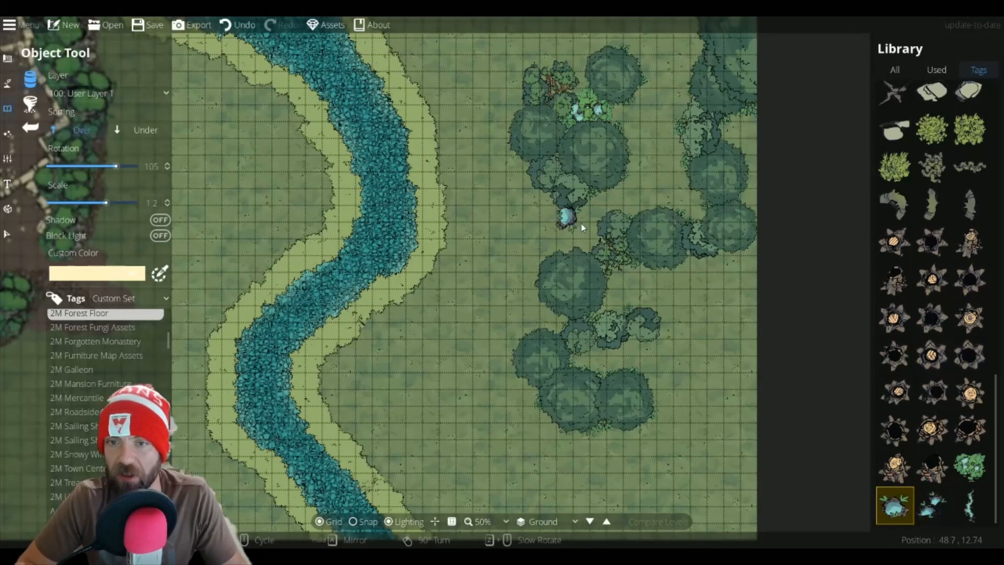
{"action": "mouse_move", "coordinate": [935, 369]}
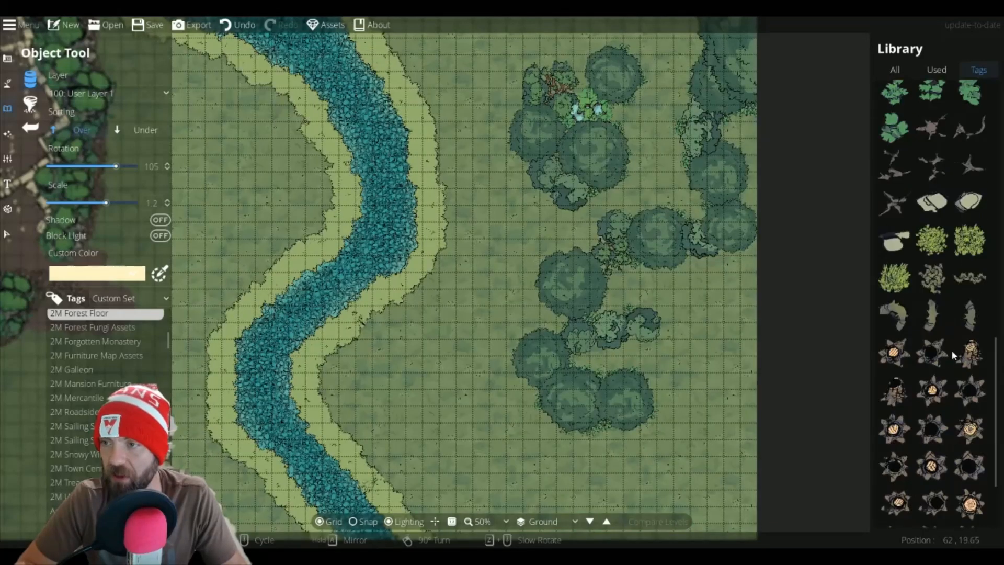
Step: Place a thick foliage patch with puddles at scale 0.6 and rotation -75 among the trees east of the river
{"action": "left_click", "coordinate": [970, 467]}
{"action": "scroll", "coordinate": [642, 343], "scroll_direction": "down", "scroll_amount": 7}
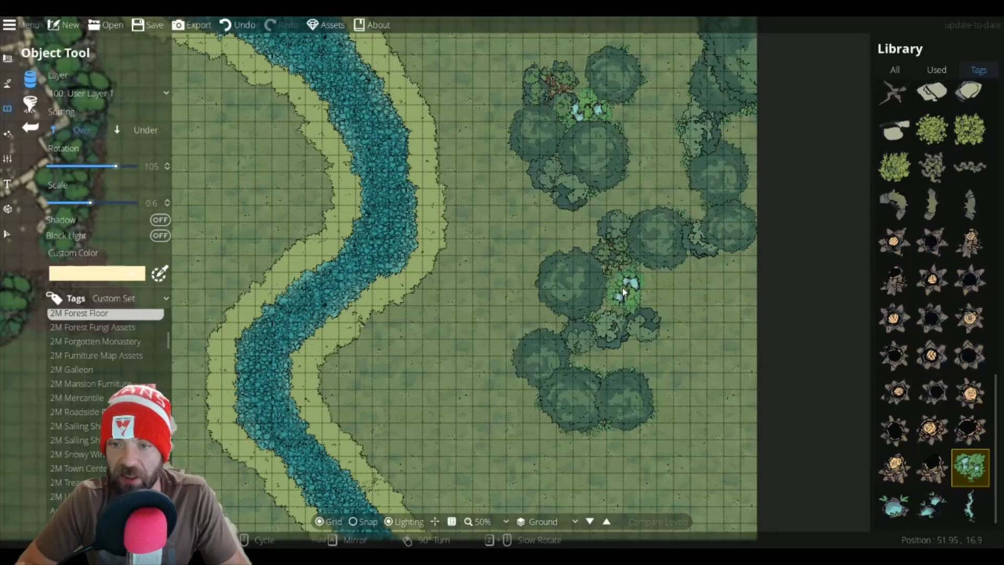
{"action": "scroll", "coordinate": [625, 299], "scroll_direction": "down", "scroll_amount": 4}
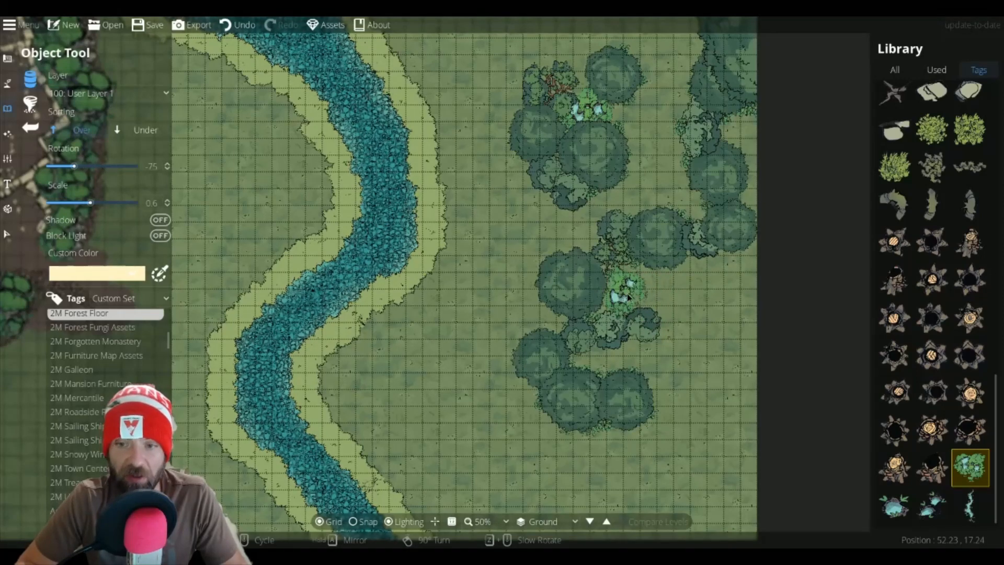
{"action": "left_click", "coordinate": [626, 294]}
Step: Try placing twig debris beside the eastern tree cluster and undo it
{"action": "mouse_move", "coordinate": [930, 262]}
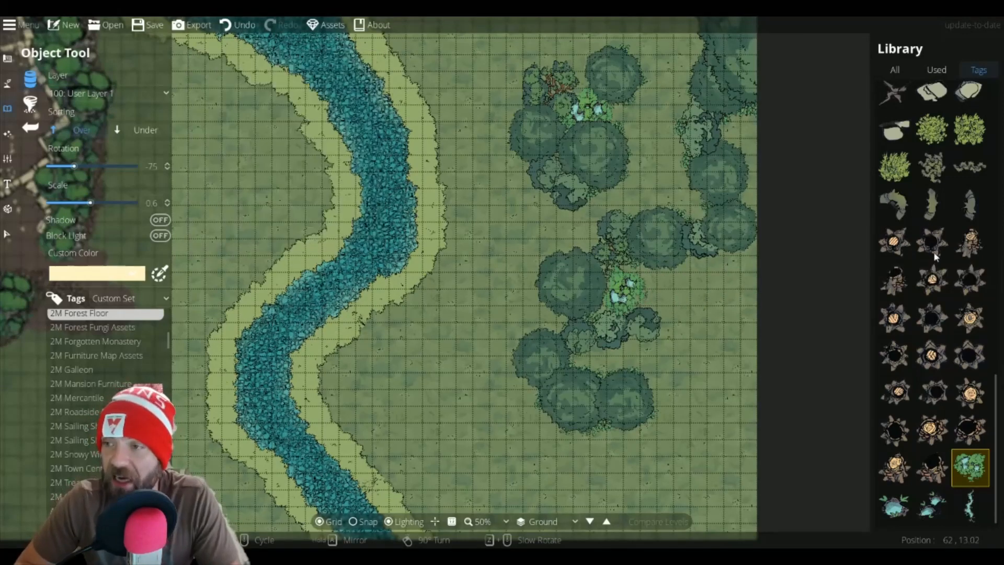
{"action": "scroll", "coordinate": [930, 235], "scroll_direction": "up", "scroll_amount": 3}
{"action": "left_click", "coordinate": [931, 137]}
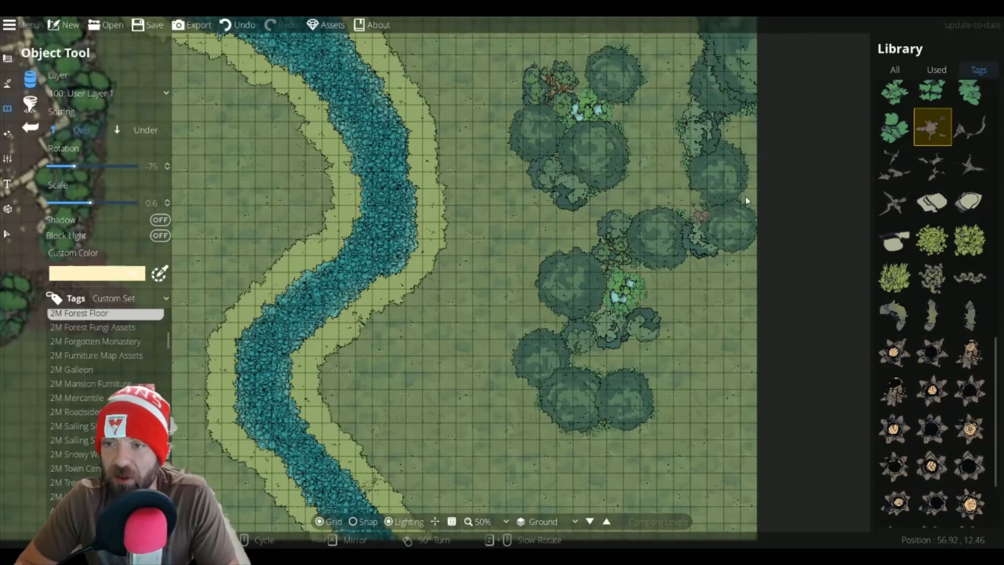
{"action": "left_click", "coordinate": [702, 205]}
{"action": "key", "text": "ctrl+z"}
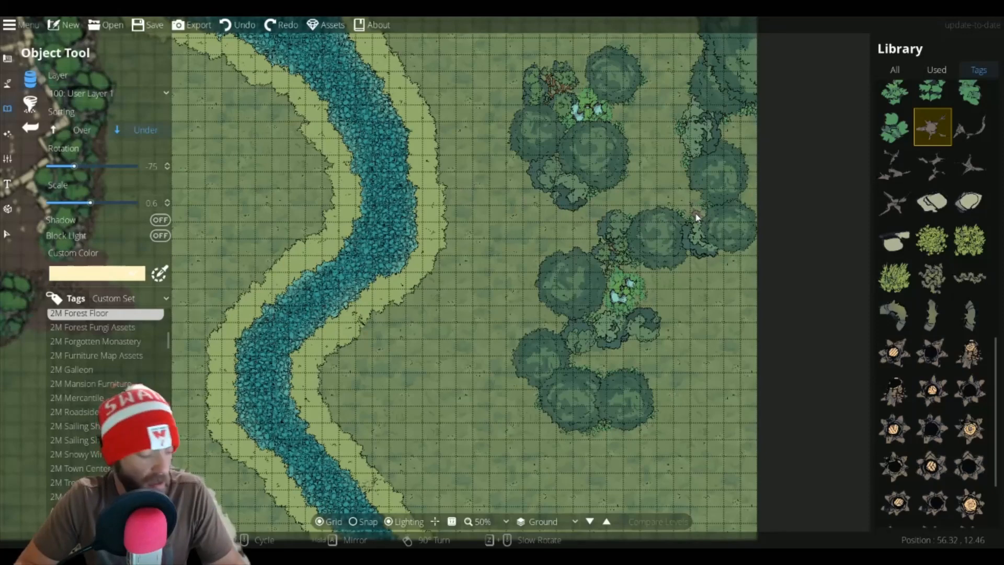
Step: Set sorting to Under and place twig debris at rotation -60 at the edge of the tree cluster
{"action": "scroll", "coordinate": [695, 212], "scroll_direction": "up", "scroll_amount": 2}
{"action": "scroll", "coordinate": [696, 212], "scroll_direction": "up", "scroll_amount": 2}
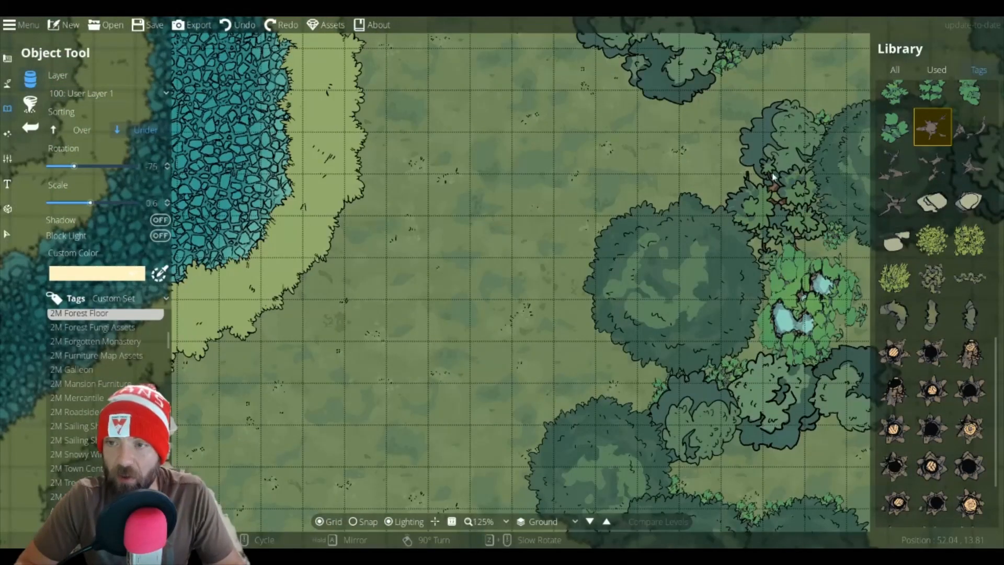
{"action": "left_click_drag", "start_coordinate": [798, 166], "coordinate": [429, 244]}
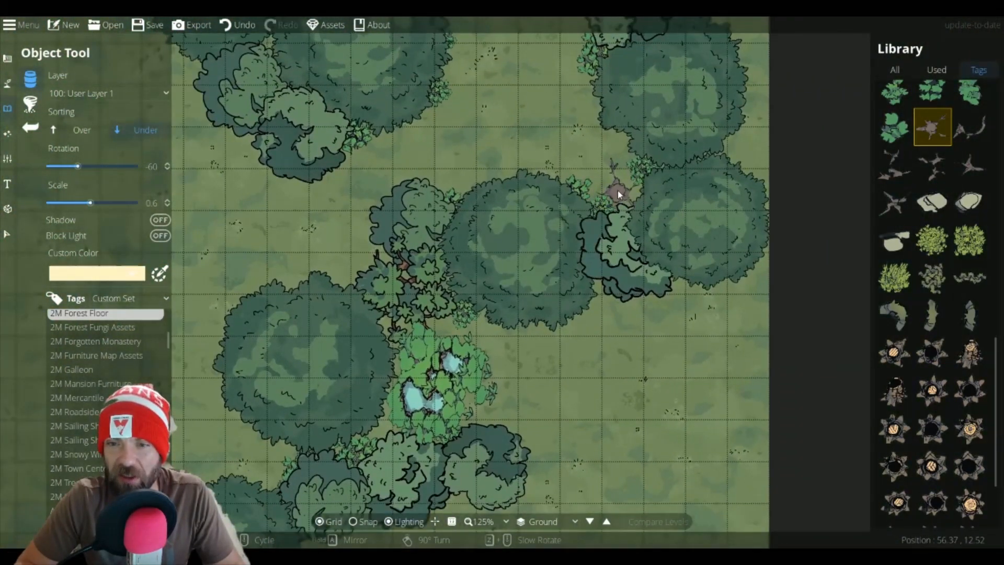
{"action": "left_click", "coordinate": [618, 192]}
Step: Place a Forestfloor Thorns 1 patch at rotation 165 in the clearing north of the tree cluster
{"action": "left_click", "coordinate": [970, 126]}
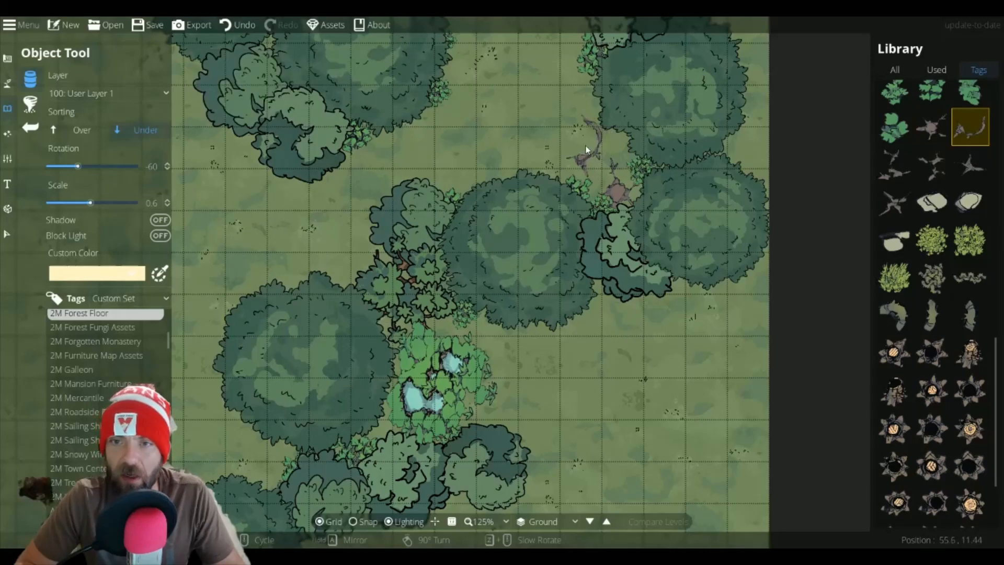
{"action": "scroll", "coordinate": [585, 151], "scroll_direction": "down", "scroll_amount": 2}
{"action": "scroll", "coordinate": [581, 166], "scroll_direction": "down", "scroll_amount": 9}
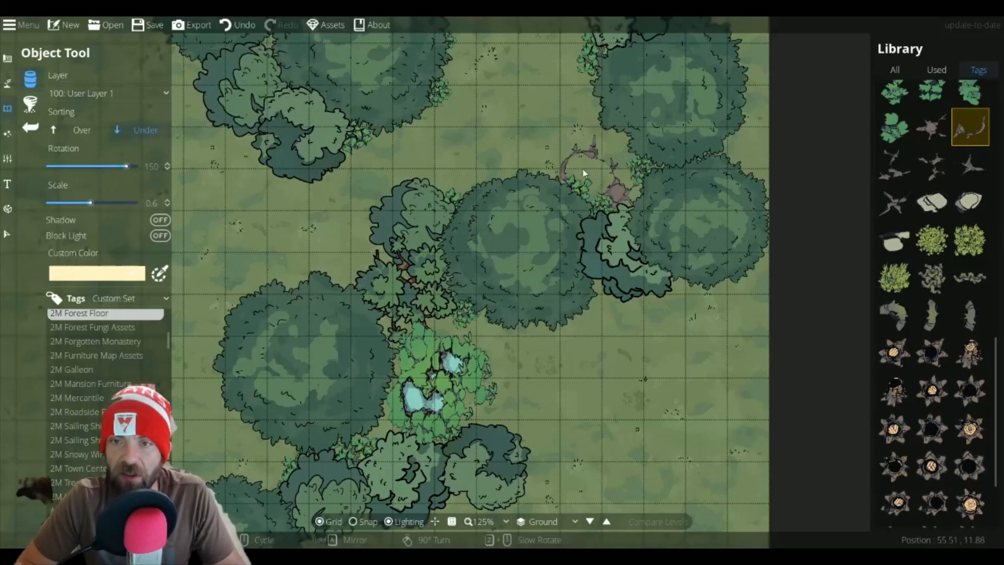
{"action": "scroll", "coordinate": [545, 165], "scroll_direction": "up", "scroll_amount": 5}
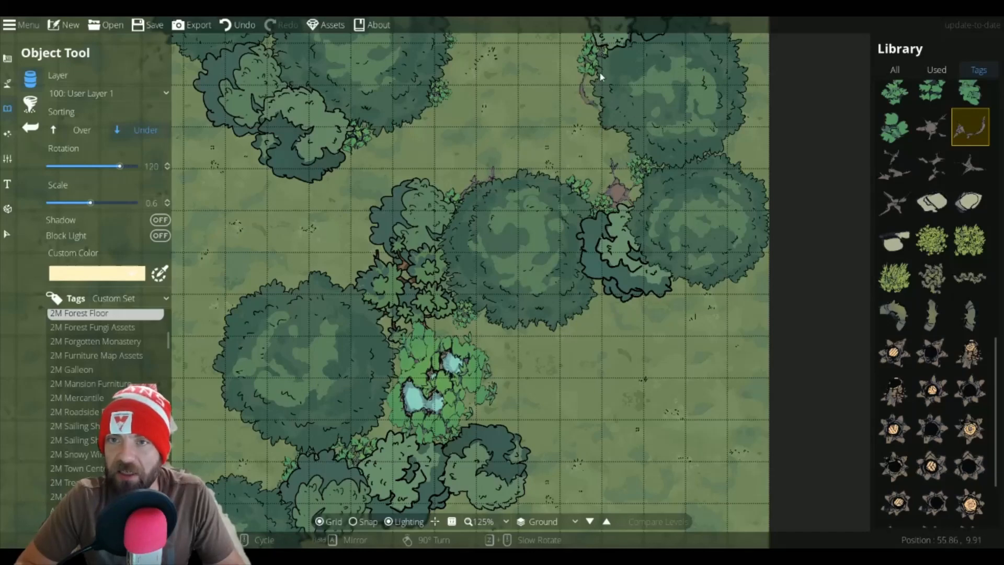
{"action": "left_click", "coordinate": [934, 167]}
{"action": "scroll", "coordinate": [460, 76], "scroll_direction": "up", "scroll_amount": 1}
{"action": "left_click", "coordinate": [458, 75]}
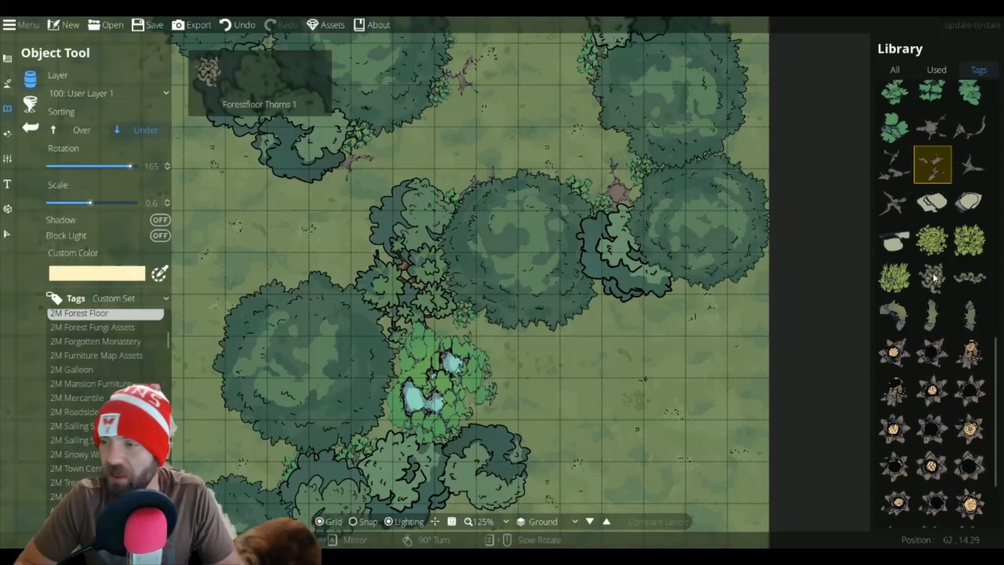
Step: Scatter forest-floor soil patches across the clearing between the tree clusters, rotating each placement
{"action": "left_click", "coordinate": [932, 127]}
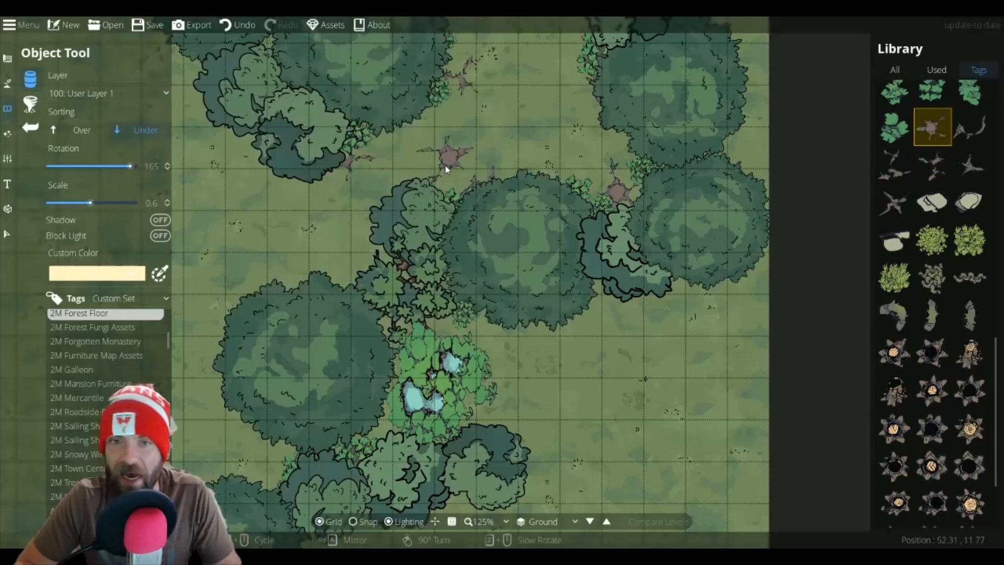
{"action": "left_click_drag", "start_coordinate": [551, 63], "coordinate": [576, 237]}
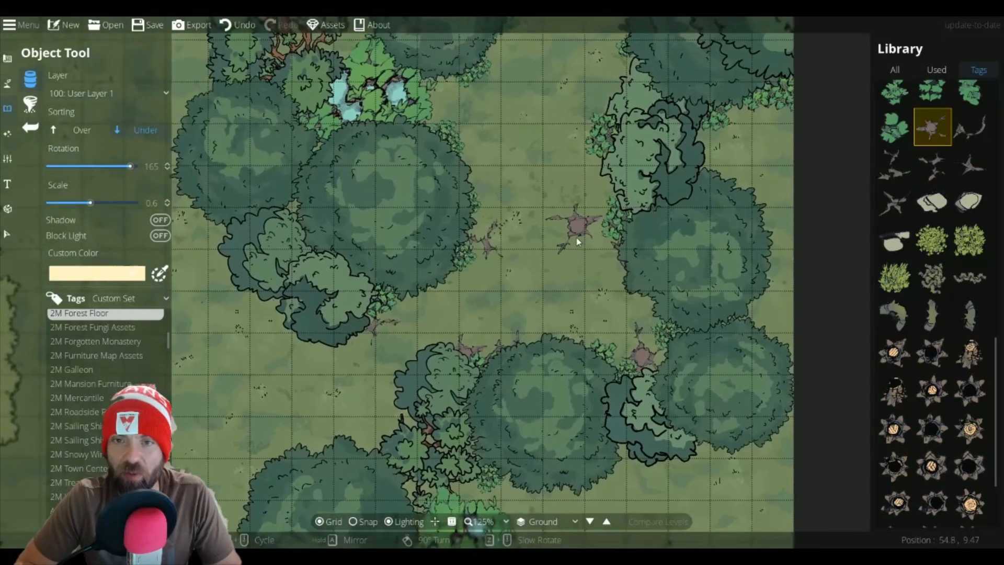
{"action": "left_click", "coordinate": [476, 195]}
{"action": "scroll", "coordinate": [449, 124], "scroll_direction": "down", "scroll_amount": 3}
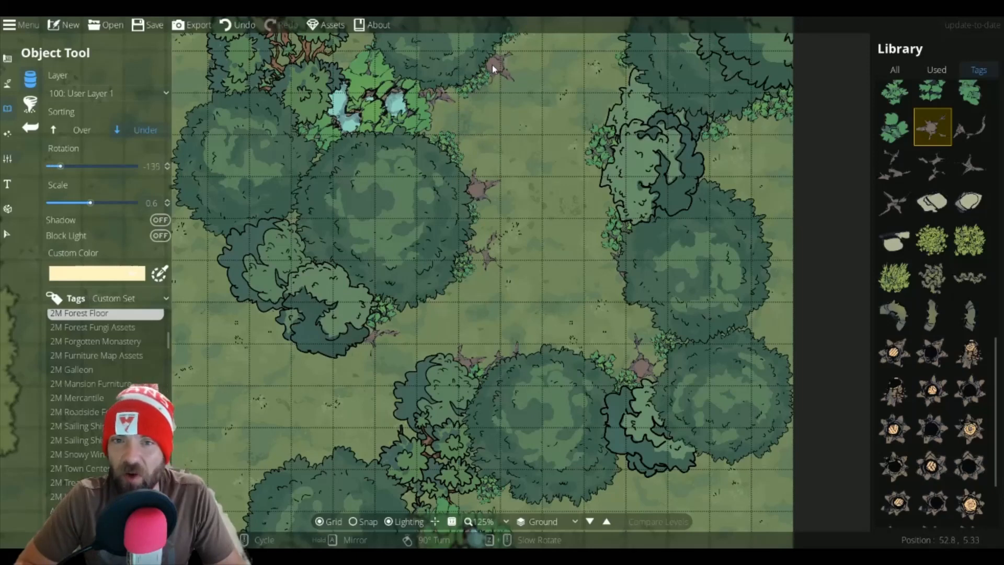
{"action": "left_click", "coordinate": [492, 65]}
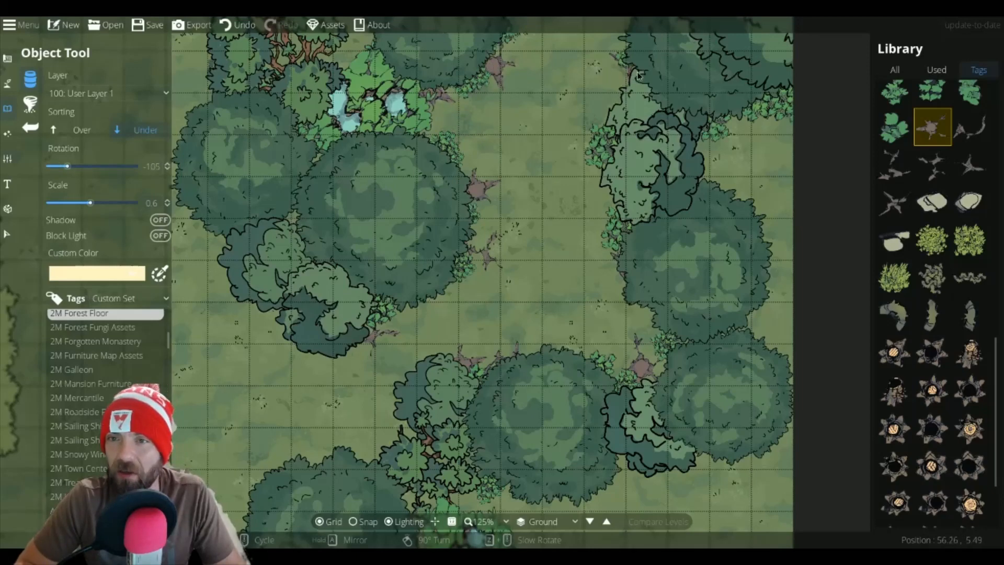
Step: Place twig debris and a Forestfloor Soil Patch 6 along the eastern tree line of the clearing
{"action": "left_click", "coordinate": [932, 163]}
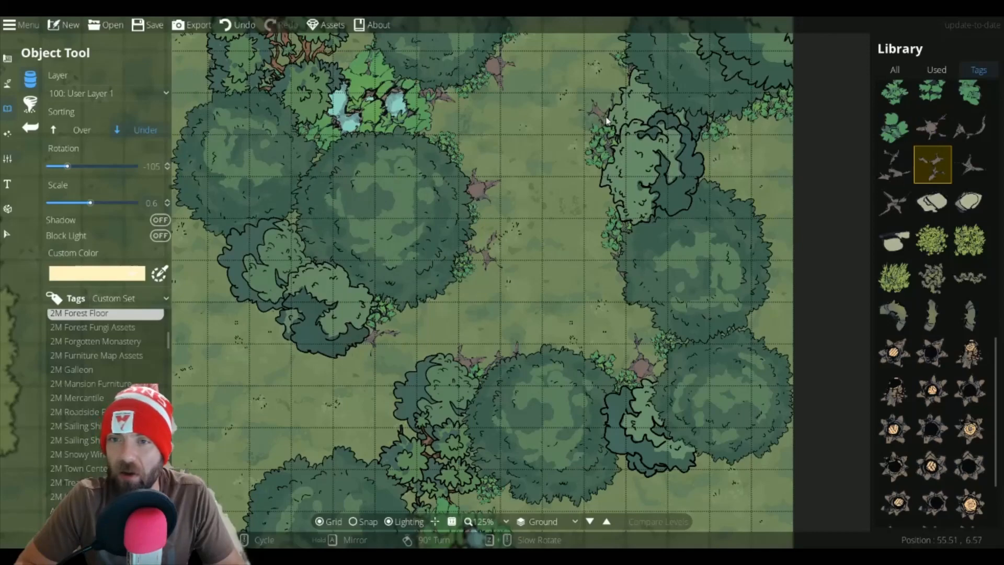
{"action": "scroll", "coordinate": [604, 111], "scroll_direction": "down", "scroll_amount": 3}
{"action": "left_click_drag", "start_coordinate": [604, 110], "coordinate": [610, 124]}
{"action": "scroll", "coordinate": [611, 127], "scroll_direction": "up", "scroll_amount": 2}
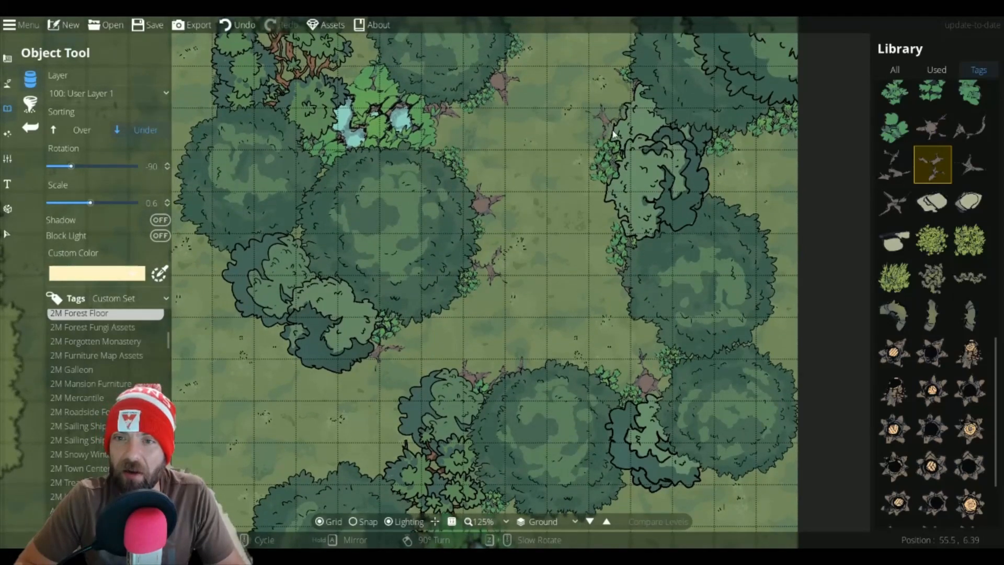
{"action": "scroll", "coordinate": [616, 139], "scroll_direction": "up", "scroll_amount": 5}
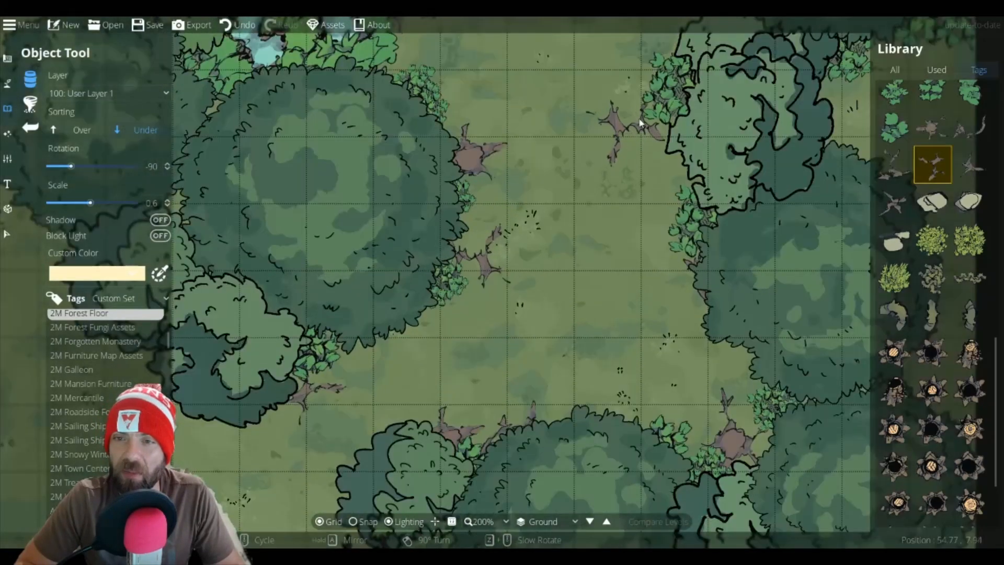
{"action": "left_click_drag", "start_coordinate": [640, 123], "coordinate": [581, 318]}
{"action": "scroll", "coordinate": [616, 229], "scroll_direction": "up", "scroll_amount": 2}
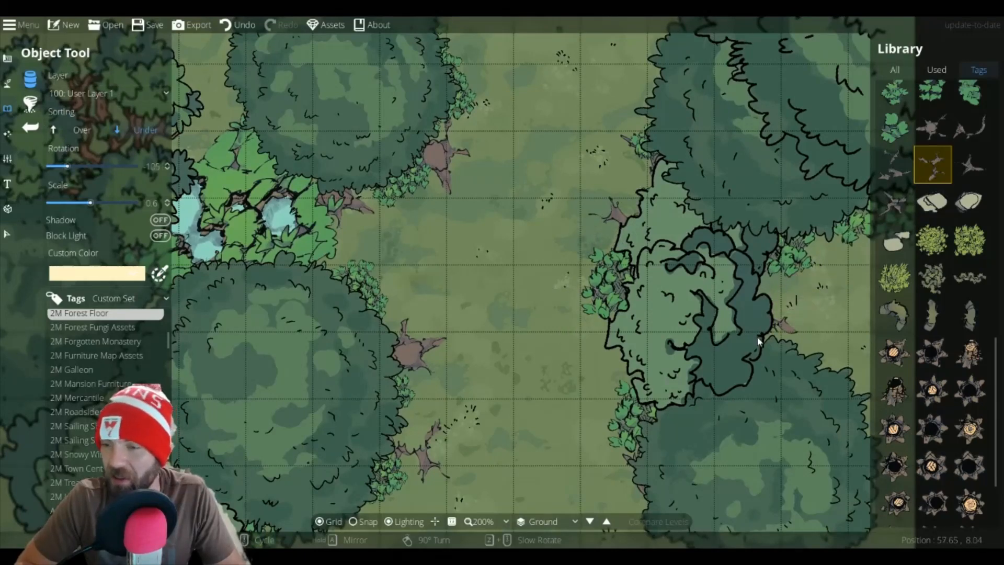
{"action": "left_click", "coordinate": [877, 213]}
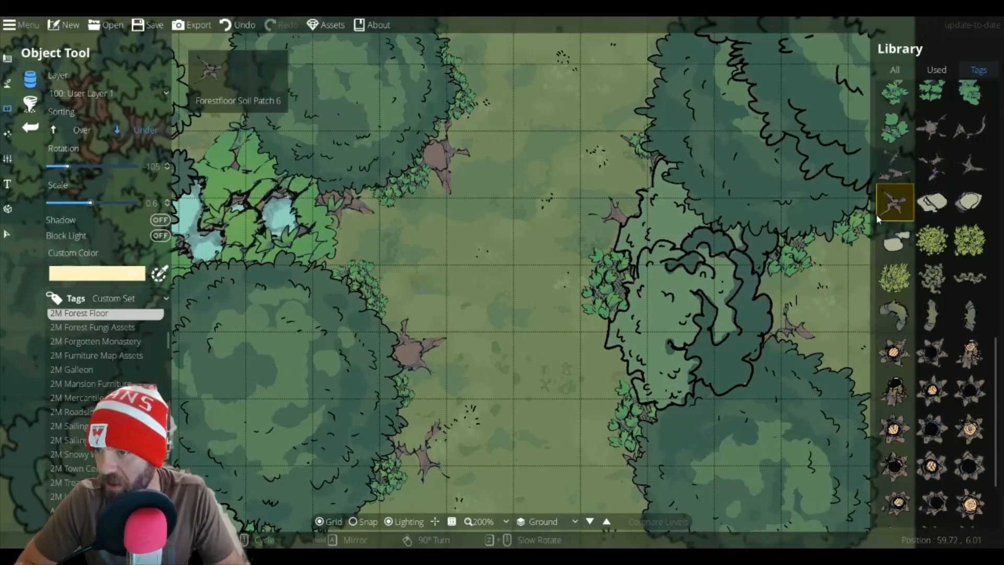
{"action": "left_click_drag", "start_coordinate": [634, 128], "coordinate": [770, 318]}
{"action": "left_click", "coordinate": [550, 187]}
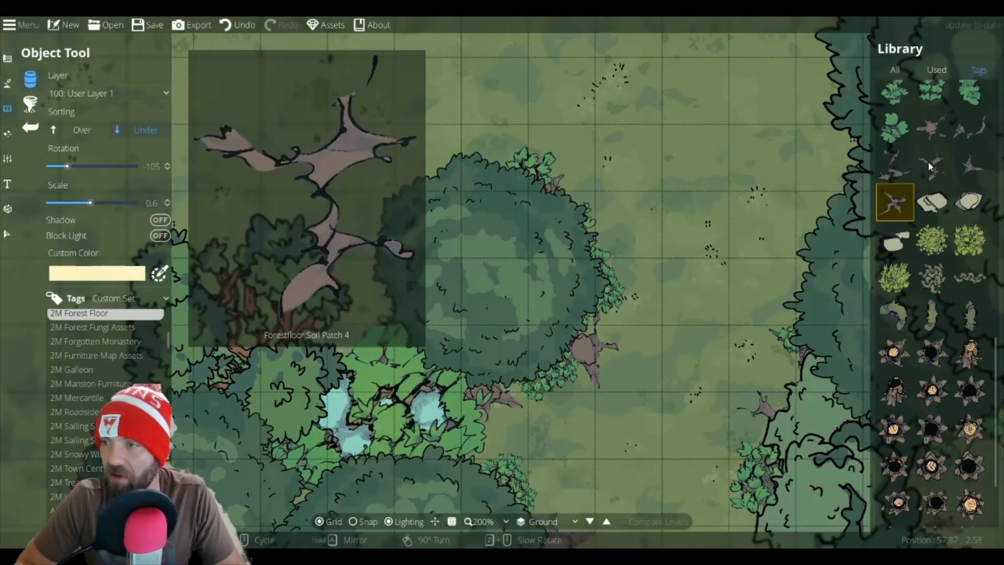
Step: Place soil patches at the base of the trees around the central tree and the eastern tree edge
{"action": "left_click", "coordinate": [932, 126]}
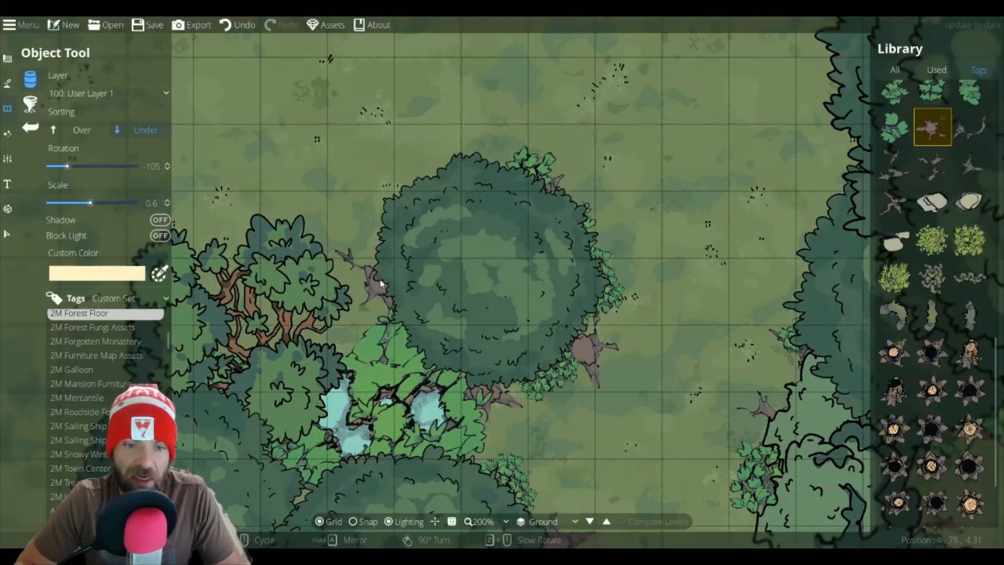
{"action": "left_click", "coordinate": [380, 284]}
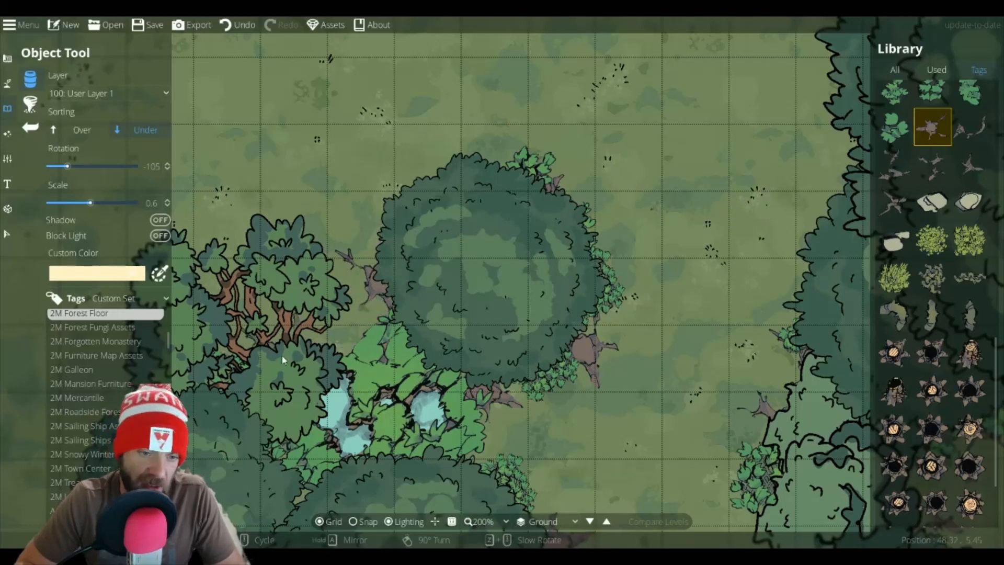
{"action": "left_click_drag", "start_coordinate": [695, 184], "coordinate": [539, 261]}
{"action": "left_click", "coordinate": [685, 142]}
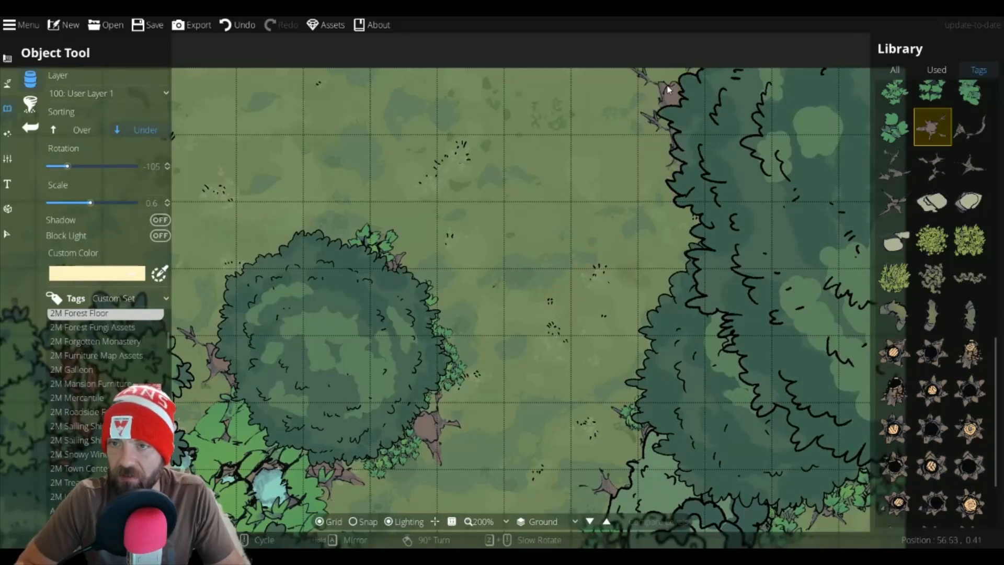
Step: Place twig debris at rotation -150 beside the eastern tree line
{"action": "scroll", "coordinate": [679, 81], "scroll_direction": "down", "scroll_amount": 3}
{"action": "left_click", "coordinate": [932, 165]}
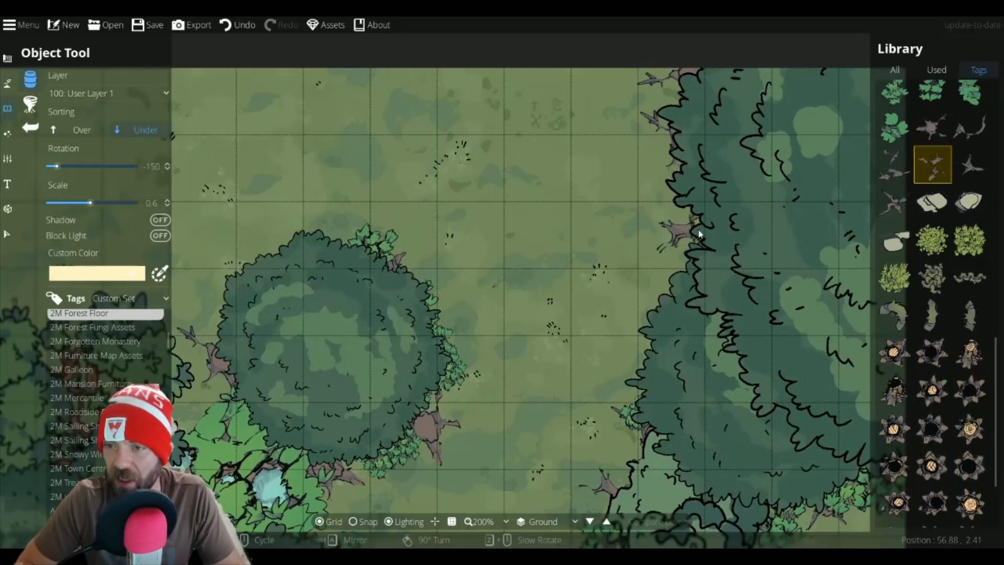
{"action": "scroll", "coordinate": [651, 359], "scroll_direction": "down", "scroll_amount": 1}
{"action": "left_click", "coordinate": [649, 359]}
{"action": "left_click_drag", "start_coordinate": [607, 408], "coordinate": [741, 86]}
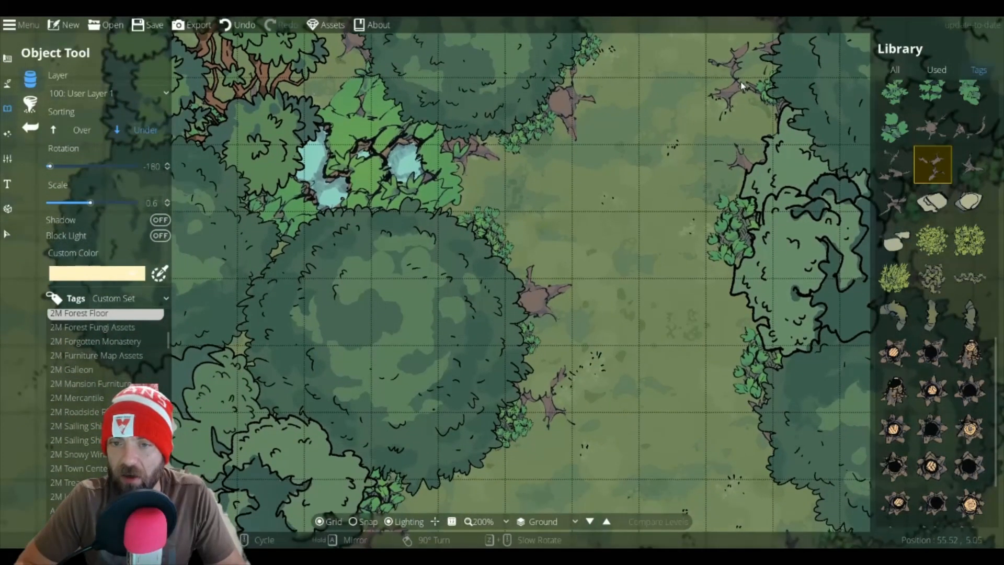
Step: Place twig debris at rotation 90 in the open ground southeast of the tree cluster
{"action": "scroll", "coordinate": [673, 259], "scroll_direction": "down", "scroll_amount": 5}
{"action": "scroll", "coordinate": [660, 134], "scroll_direction": "up", "scroll_amount": 1}
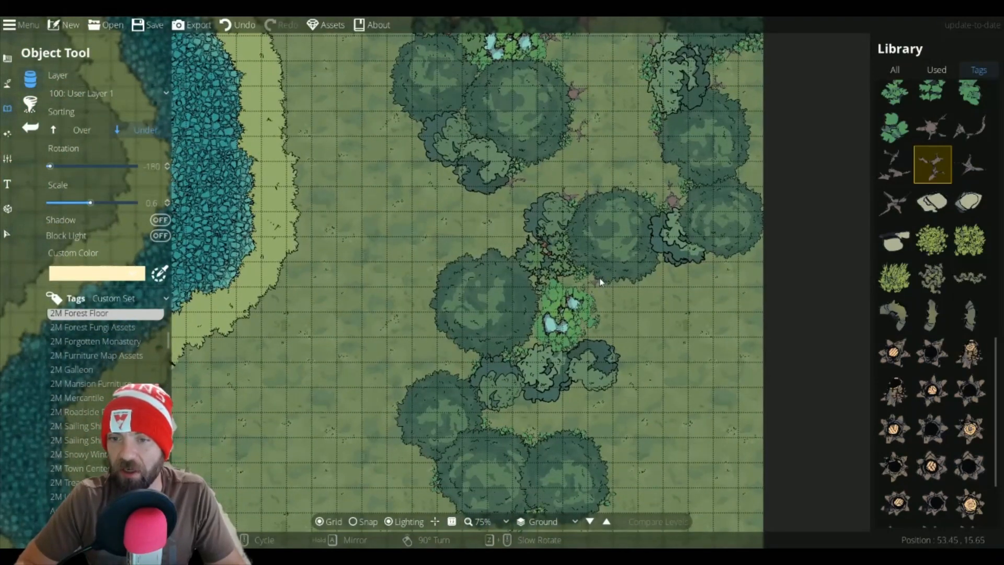
{"action": "left_click", "coordinate": [966, 173]}
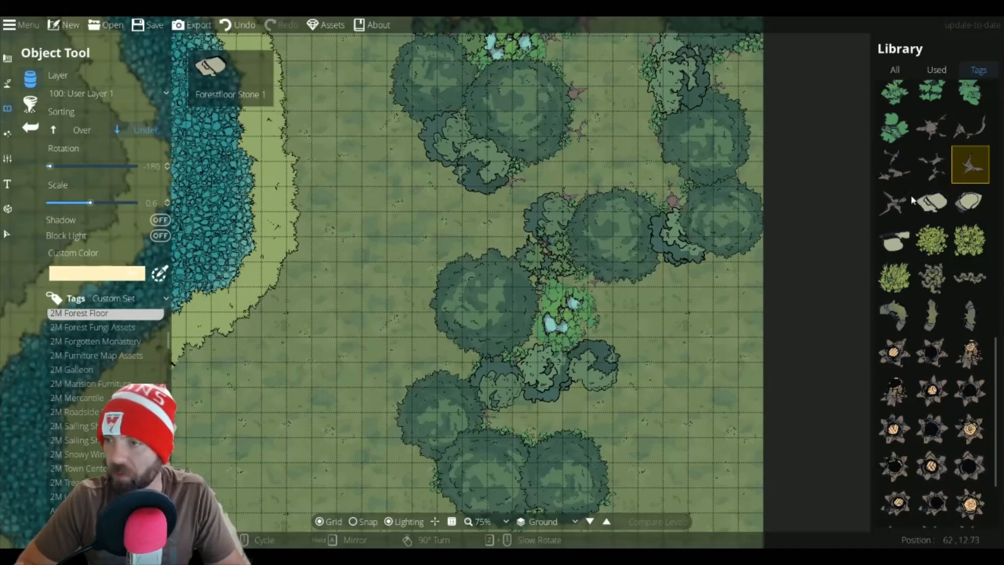
{"action": "left_click", "coordinate": [897, 169]}
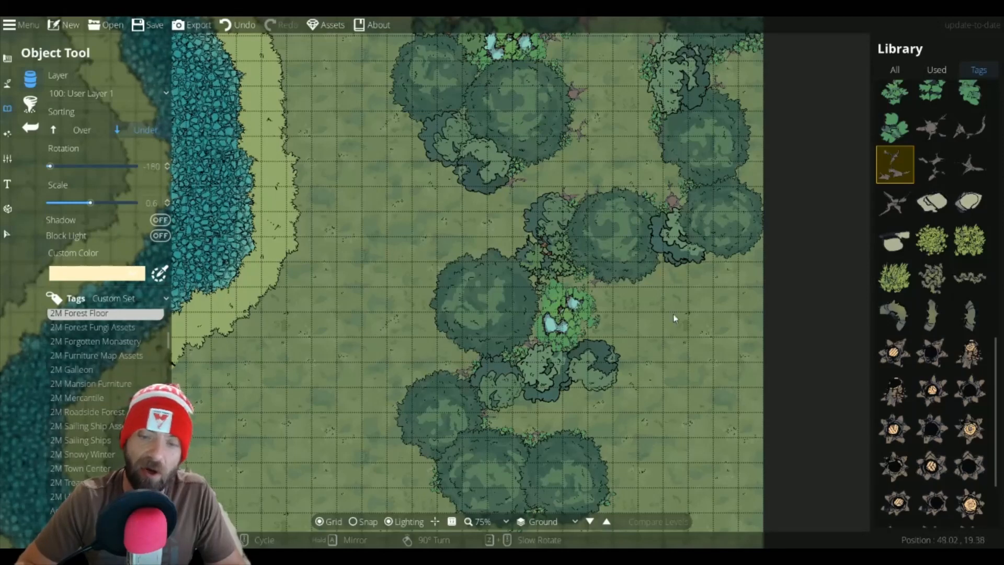
{"action": "left_click_drag", "start_coordinate": [655, 322], "coordinate": [627, 171]}
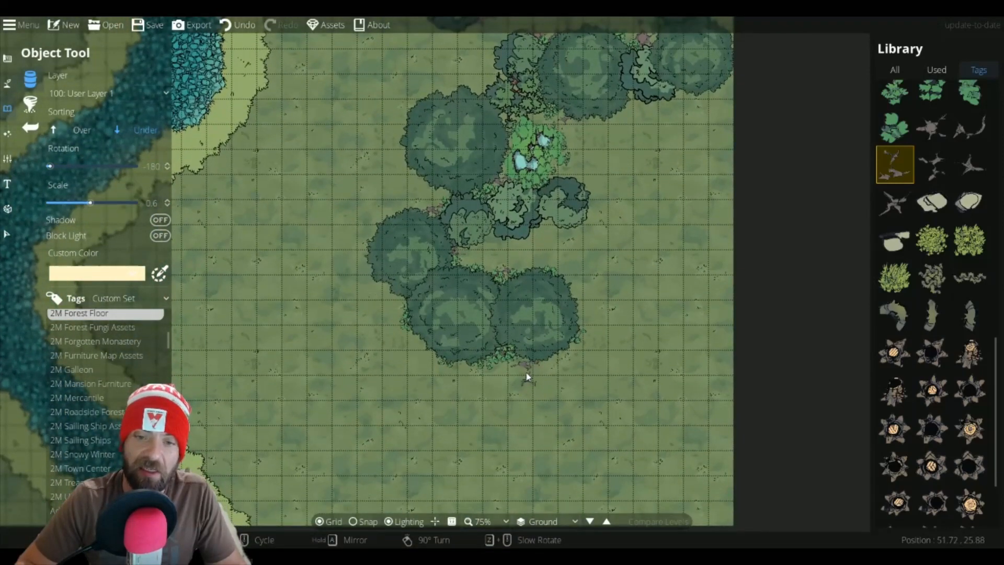
{"action": "scroll", "coordinate": [527, 376], "scroll_direction": "down", "scroll_amount": 3}
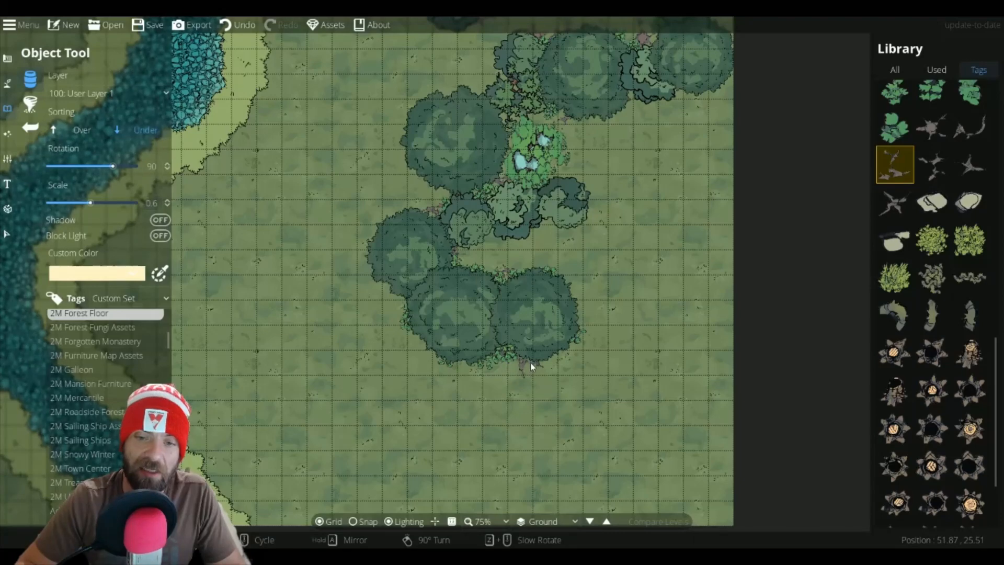
{"action": "left_click", "coordinate": [932, 164]}
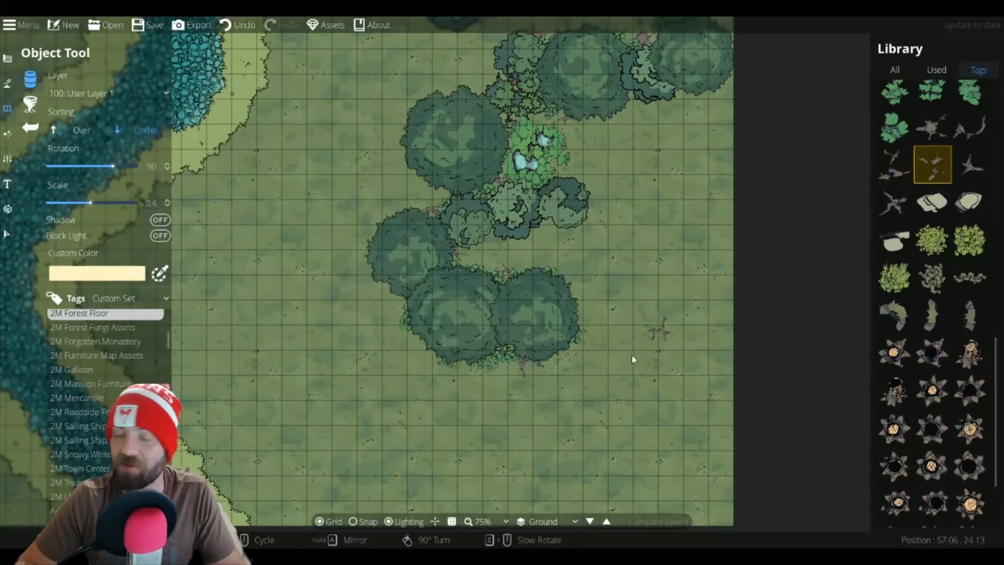
{"action": "left_click", "coordinate": [569, 344]}
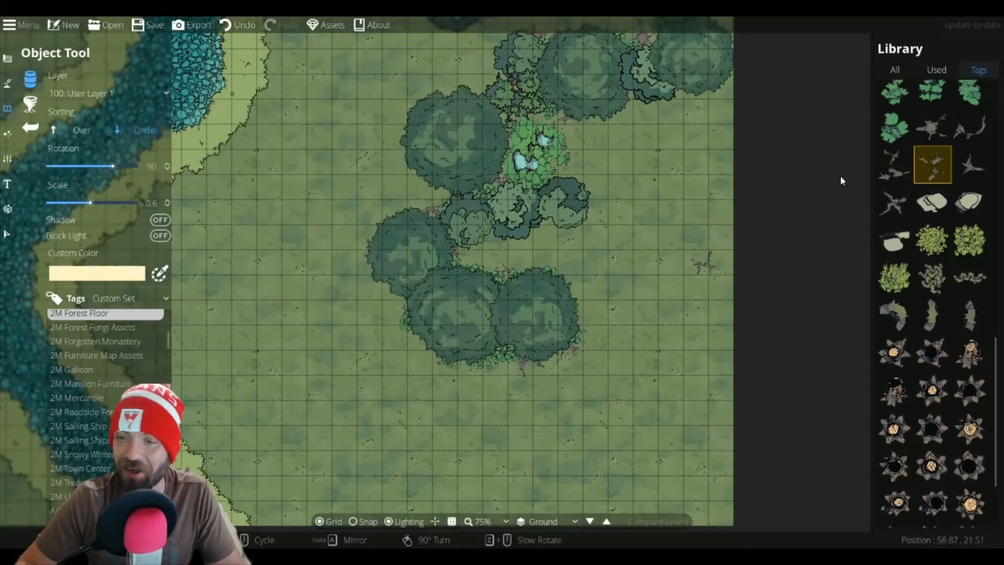
Step: Place a soil patch at the western edge of the southern tree cluster
{"action": "left_click", "coordinate": [932, 126]}
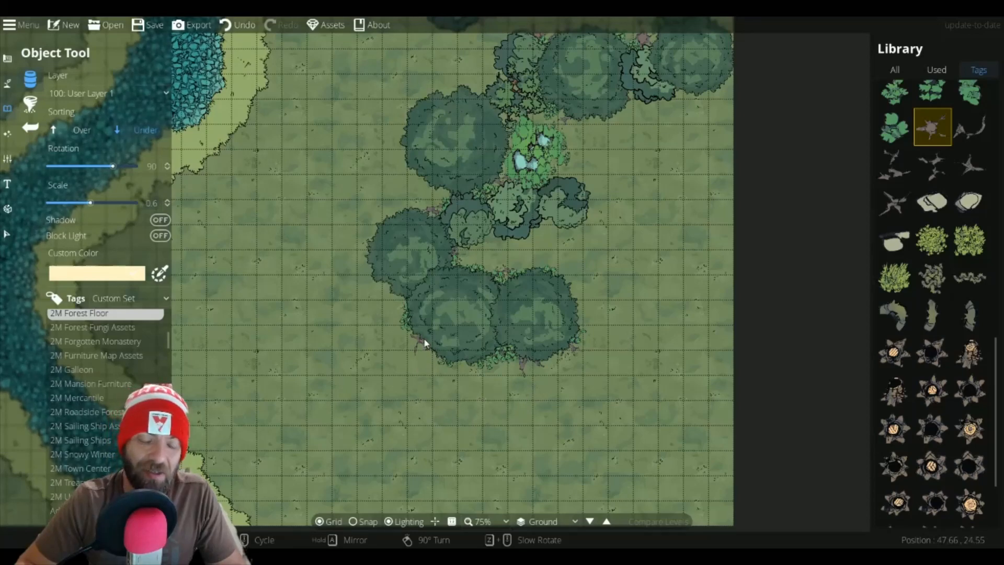
{"action": "left_click_drag", "start_coordinate": [408, 305], "coordinate": [474, 495]}
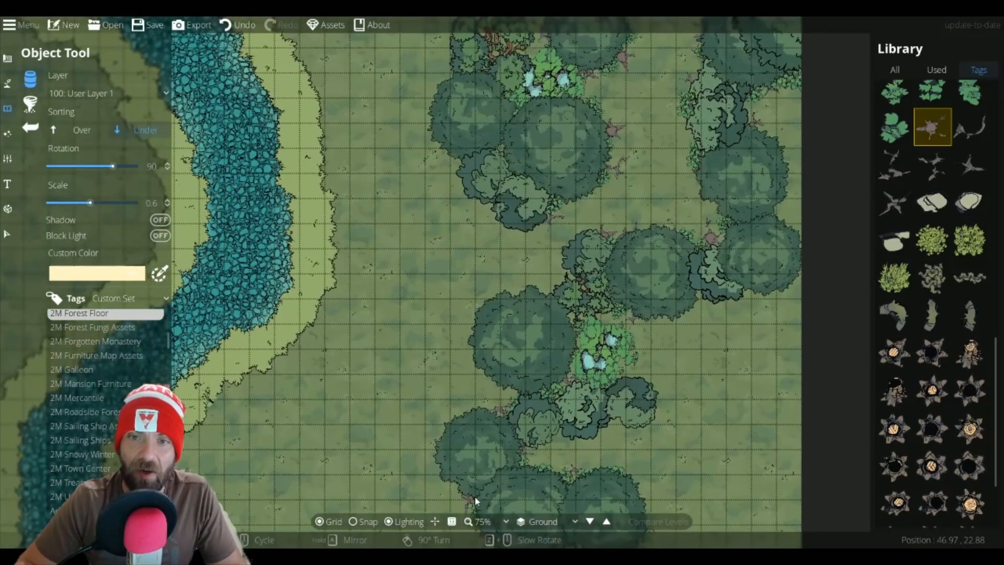
{"action": "left_click", "coordinate": [457, 158]}
{"action": "left_click_drag", "start_coordinate": [526, 242], "coordinate": [531, 393]}
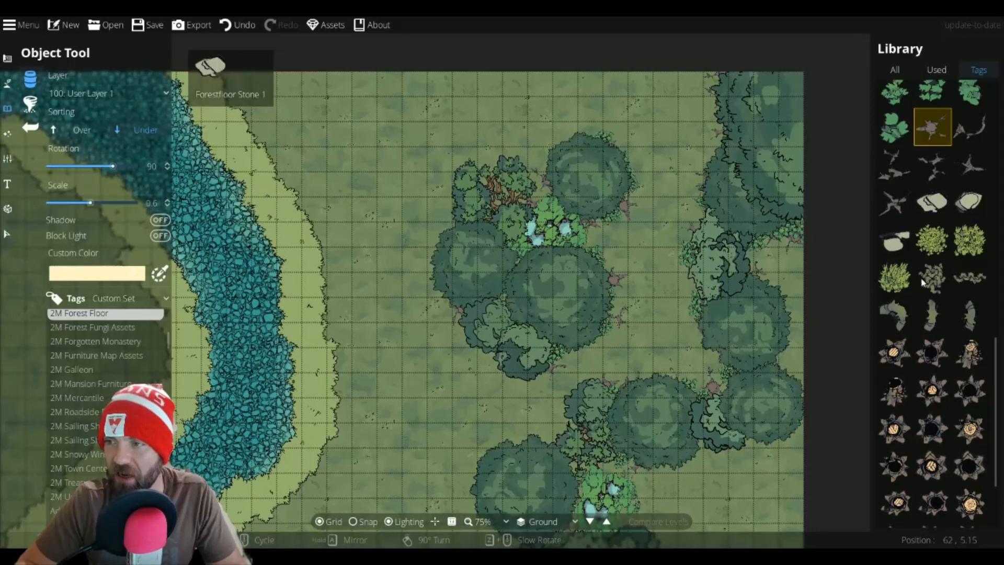
Step: Place a fallen log at rotation 150 just north of the upper tree cluster
{"action": "scroll", "coordinate": [943, 434], "scroll_direction": "up", "scroll_amount": 3}
{"action": "scroll", "coordinate": [943, 434], "scroll_direction": "down", "scroll_amount": 5}
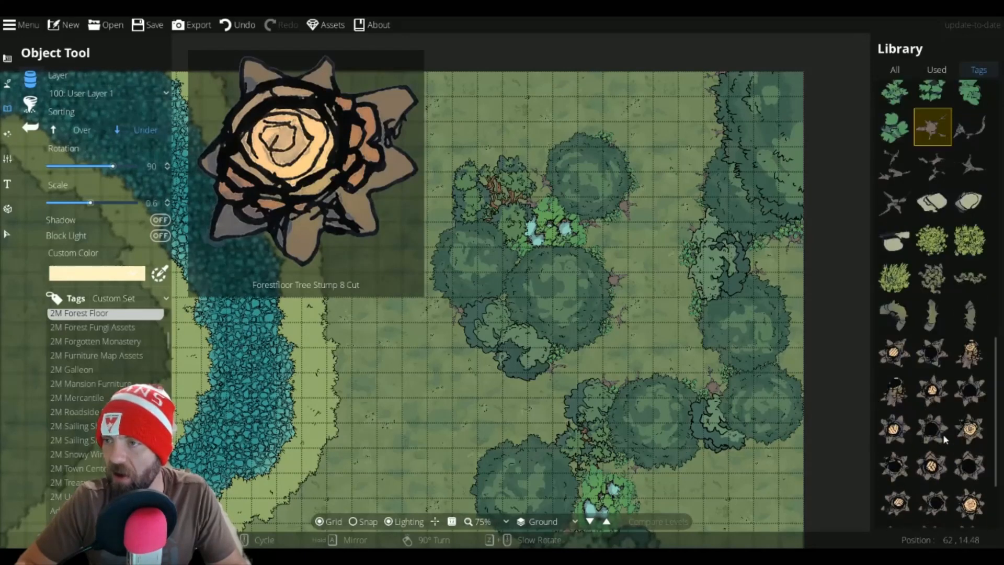
{"action": "left_click", "coordinate": [932, 430]}
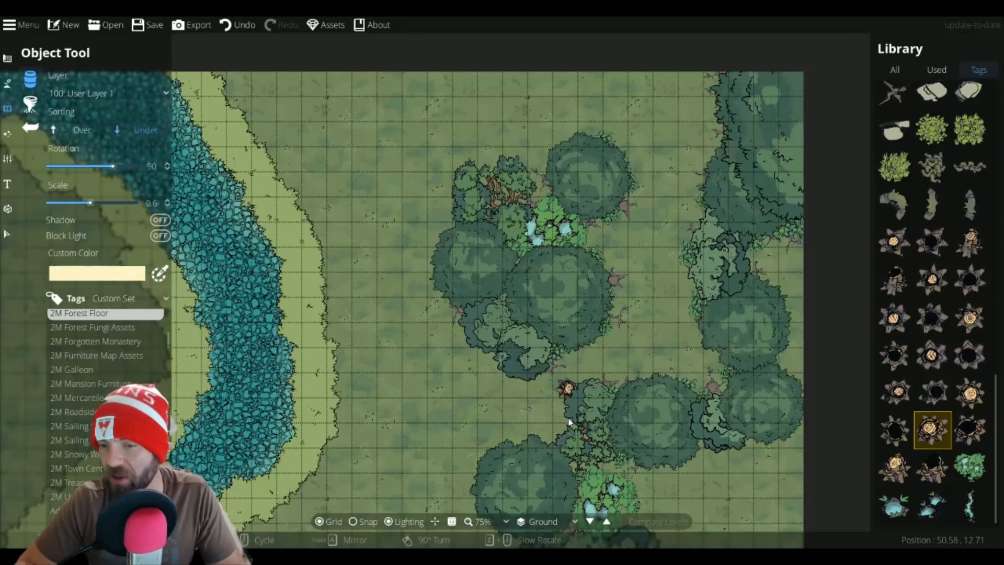
{"action": "mouse_move", "coordinate": [963, 438]}
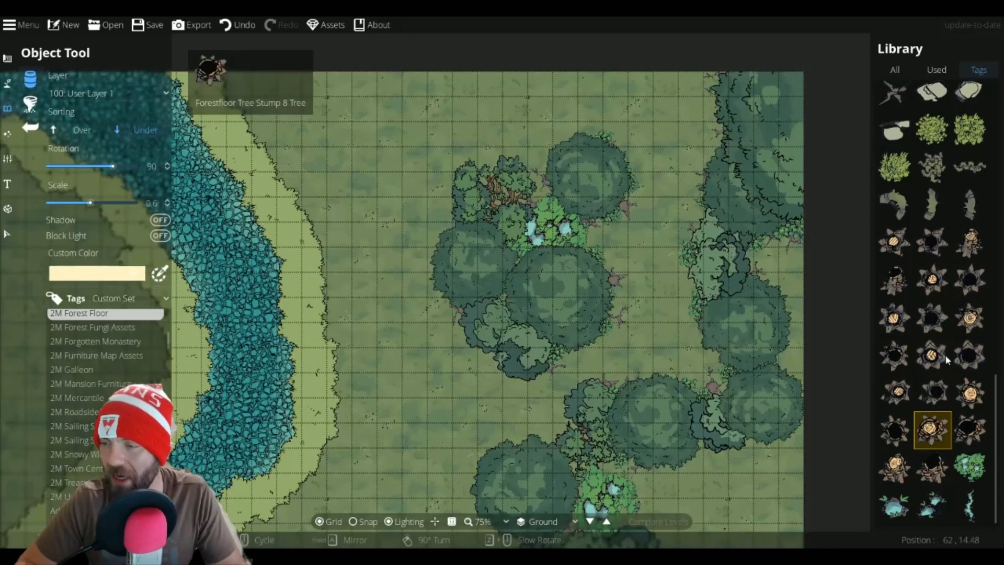
{"action": "scroll", "coordinate": [945, 354], "scroll_direction": "up", "scroll_amount": 15}
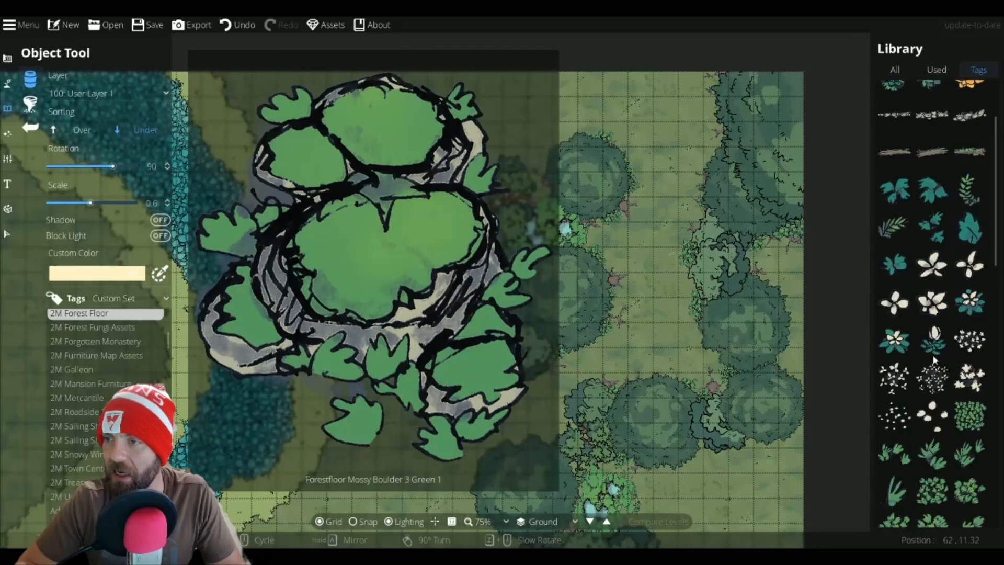
{"action": "scroll", "coordinate": [934, 359], "scroll_direction": "up", "scroll_amount": 3}
{"action": "left_click", "coordinate": [970, 250]}
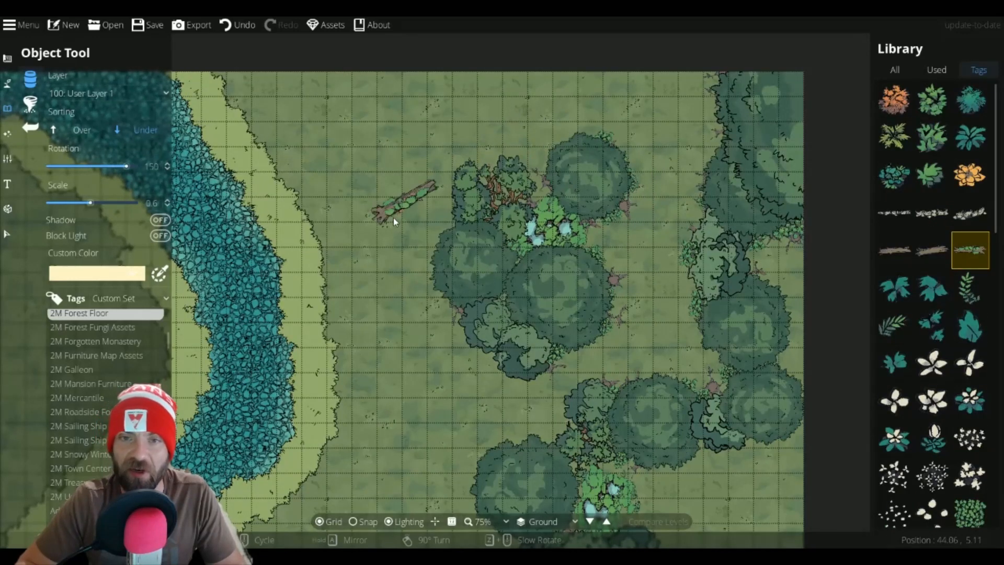
{"action": "scroll", "coordinate": [418, 309], "scroll_direction": "down", "scroll_amount": 3}
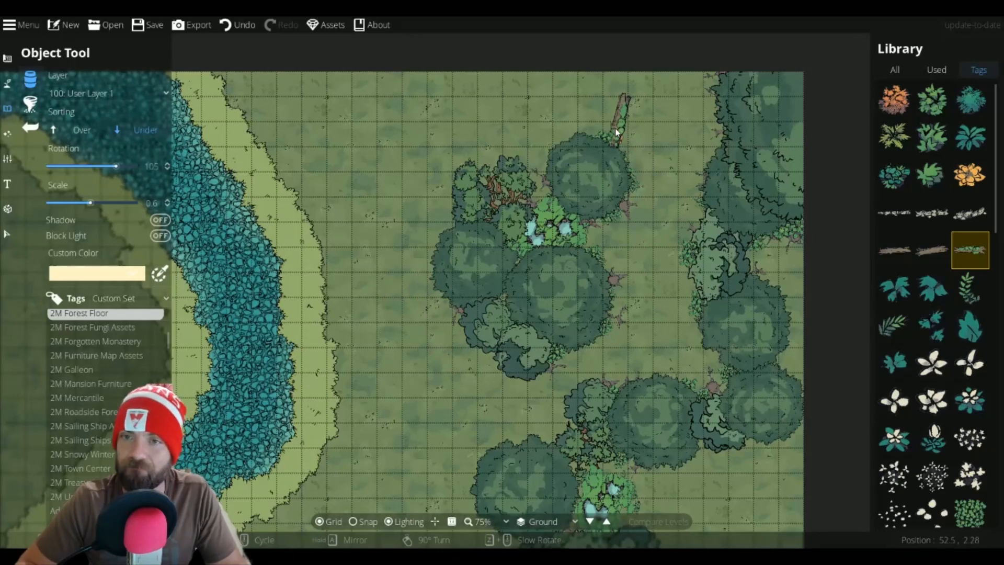
{"action": "scroll", "coordinate": [606, 125], "scroll_direction": "up", "scroll_amount": 3}
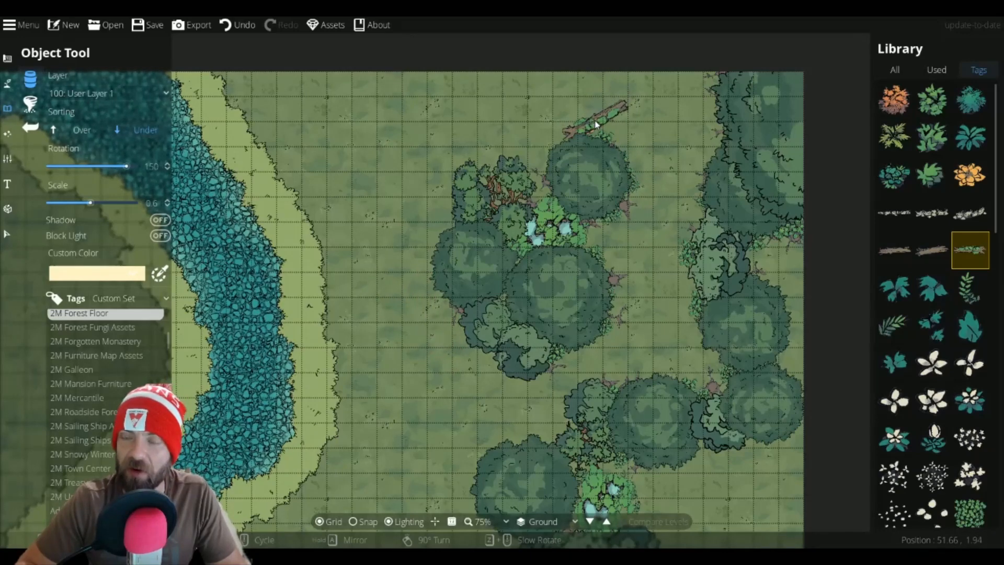
{"action": "left_click", "coordinate": [596, 125]}
Step: Place a Forestfloor Fallen Tree 2 log against the eastern tree line
{"action": "mouse_move", "coordinate": [966, 283]}
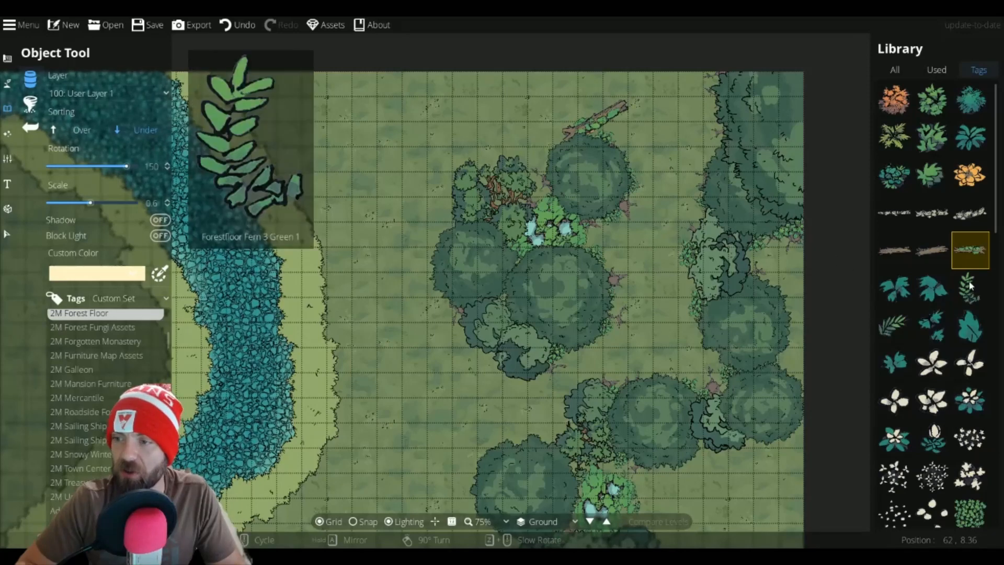
{"action": "left_click", "coordinate": [934, 253]}
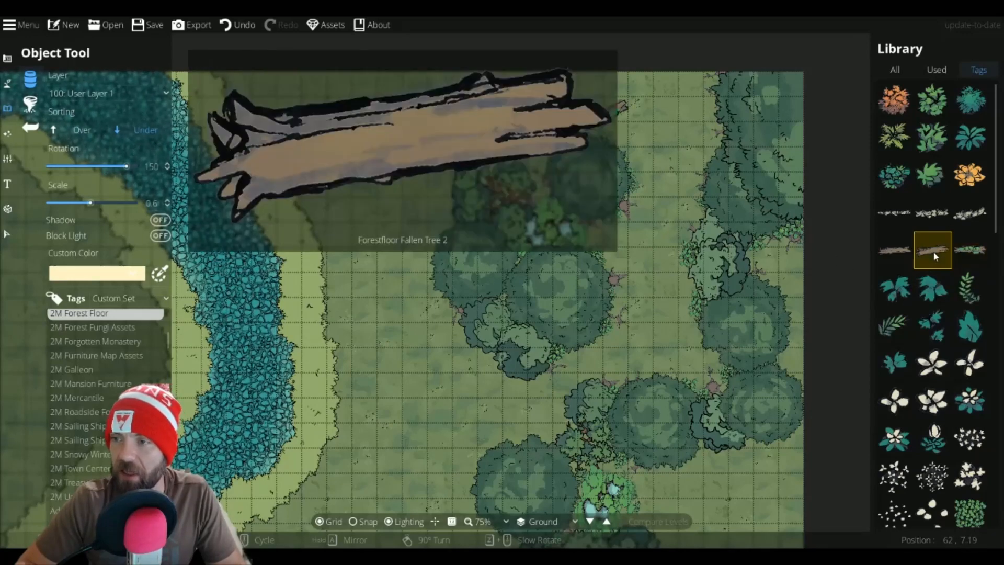
{"action": "mouse_move", "coordinate": [960, 216]}
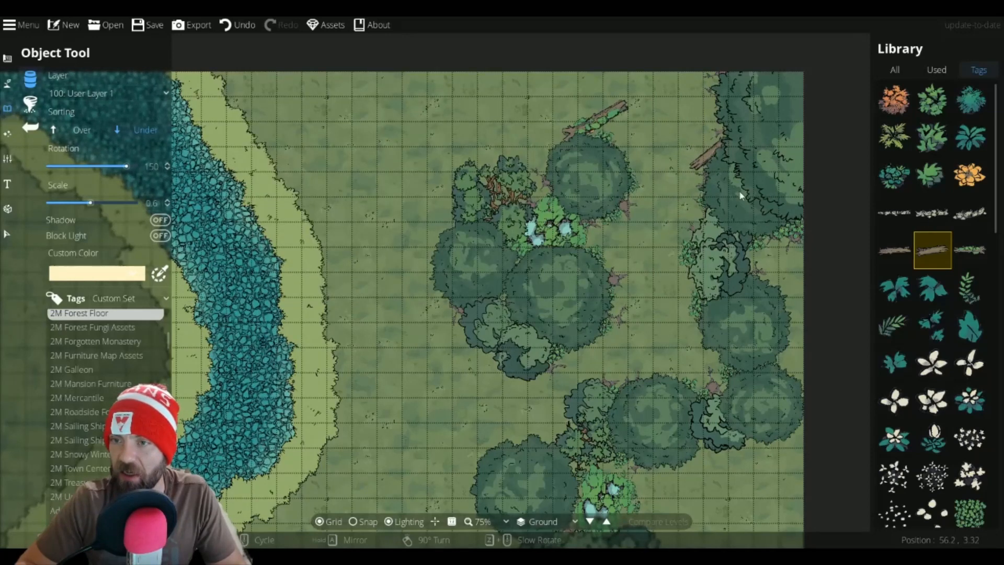
Step: Place fallen logs at rotation 45 beside the eastern tree line and beneath the southern tree cluster
{"action": "scroll", "coordinate": [780, 268], "scroll_direction": "down", "scroll_amount": 5}
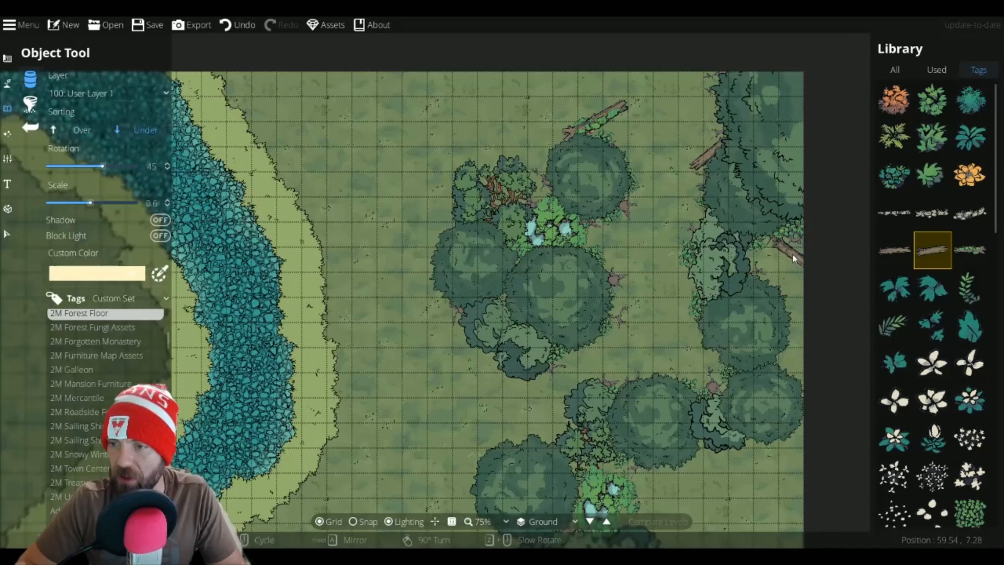
{"action": "left_click_drag", "start_coordinate": [862, 222], "coordinate": [897, 187]}
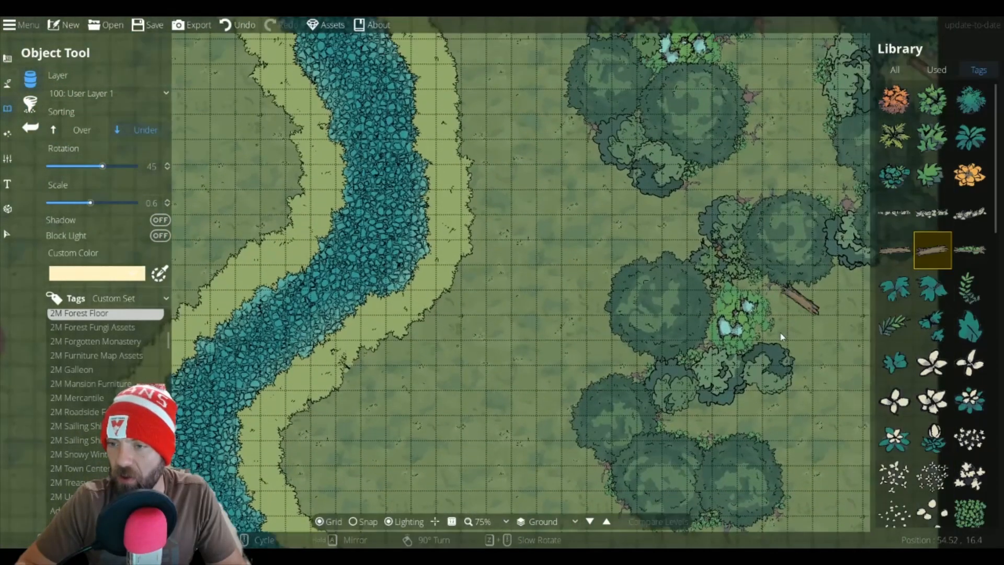
{"action": "left_click", "coordinate": [894, 249]}
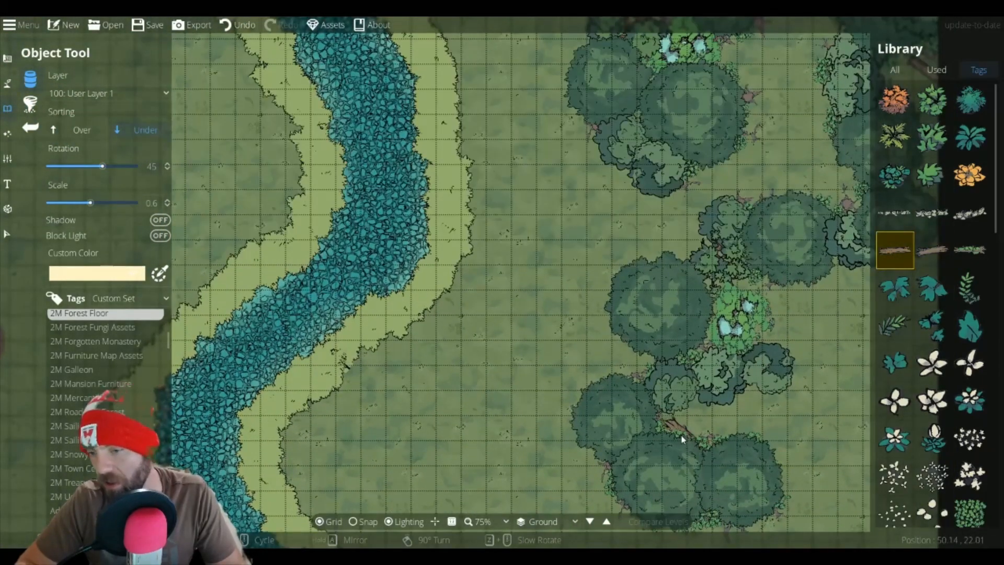
{"action": "left_click", "coordinate": [679, 440]}
Step: Place a fallen log on the grassy bank east of the river, then pick a twig debris asset
{"action": "left_click_drag", "start_coordinate": [578, 442], "coordinate": [777, 275]}
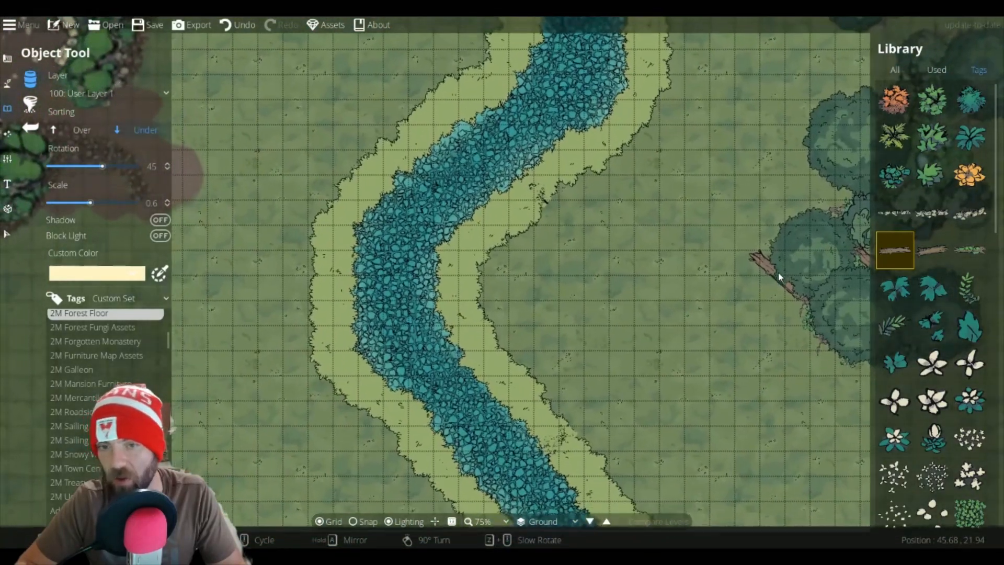
{"action": "left_click_drag", "start_coordinate": [568, 231], "coordinate": [836, 321]}
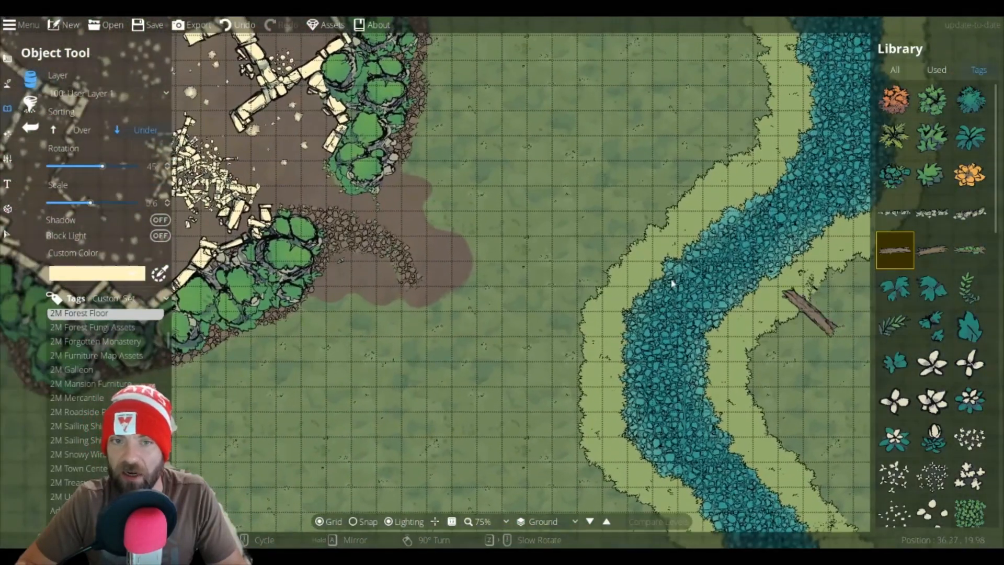
{"action": "left_click_drag", "start_coordinate": [464, 235], "coordinate": [531, 339]}
{"action": "left_click", "coordinate": [929, 216]}
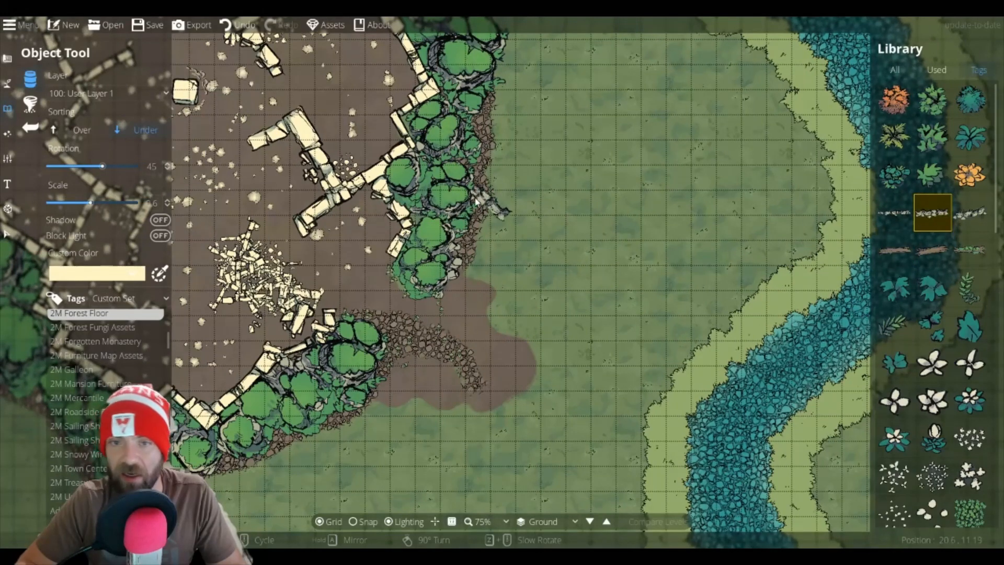
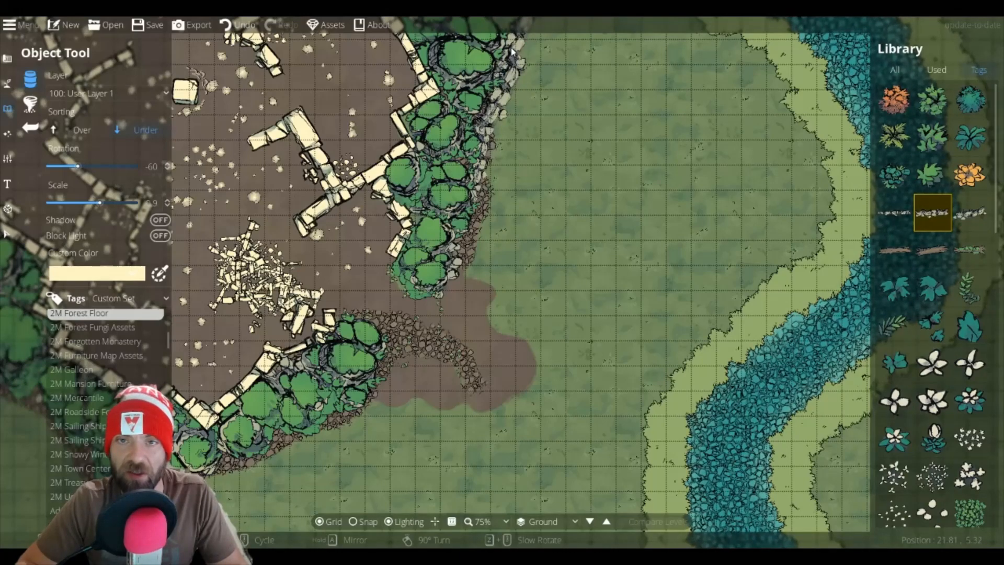
Step: Place several twig debris pieces along the eastern edge of the walled area's tree line, rotating each to follow it
{"action": "left_click_drag", "start_coordinate": [510, 48], "coordinate": [509, 179]}
{"action": "scroll", "coordinate": [509, 178], "scroll_direction": "down", "scroll_amount": 1}
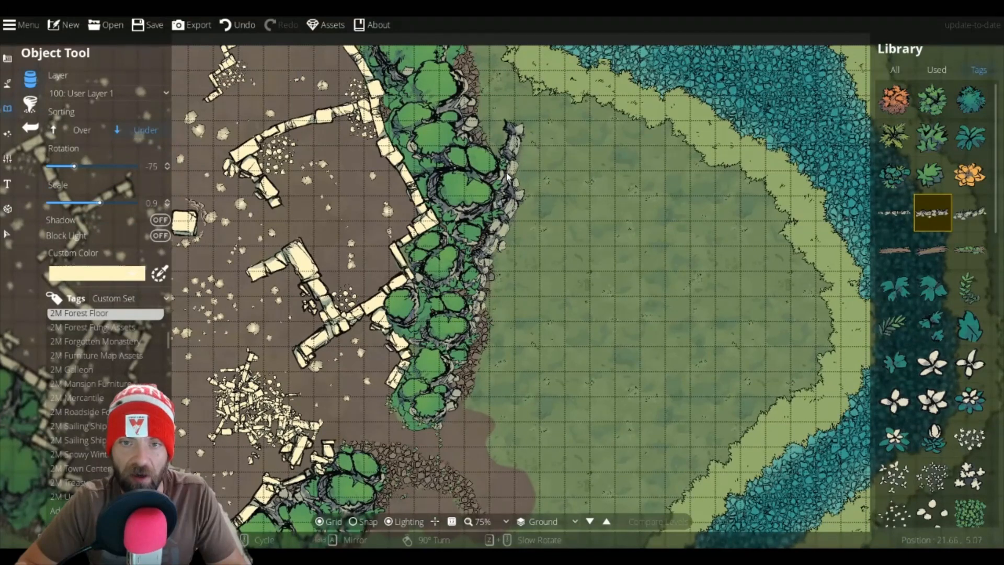
{"action": "scroll", "coordinate": [506, 173], "scroll_direction": "down", "scroll_amount": 2}
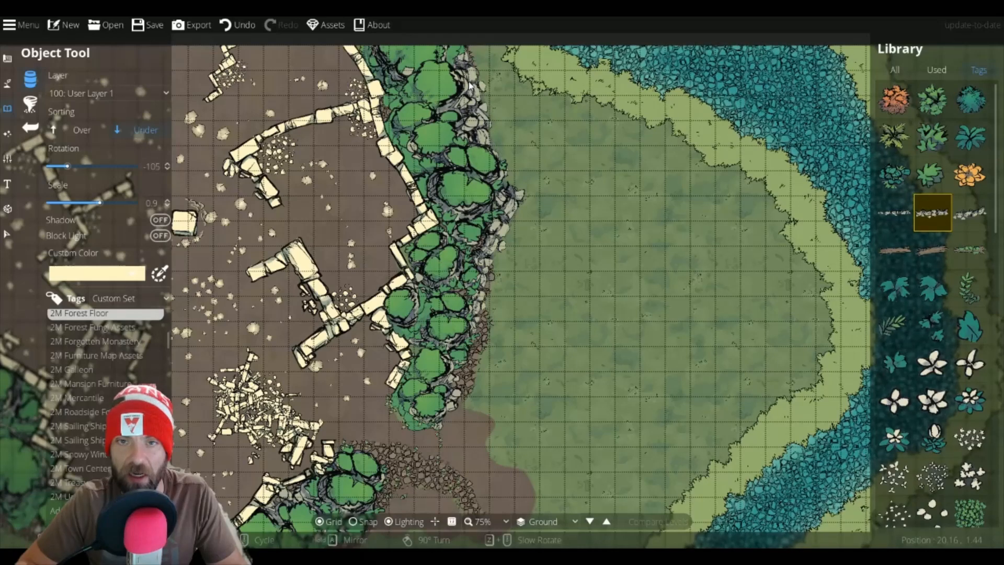
{"action": "left_click_drag", "start_coordinate": [474, 82], "coordinate": [482, 177]}
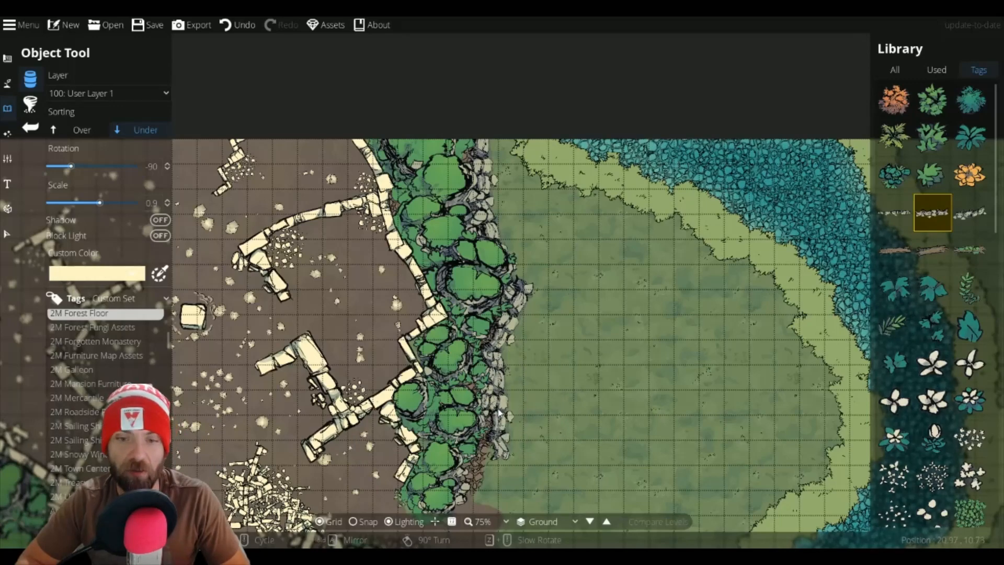
{"action": "left_click_drag", "start_coordinate": [499, 412], "coordinate": [554, 177]}
{"action": "scroll", "coordinate": [538, 230], "scroll_direction": "up", "scroll_amount": 1}
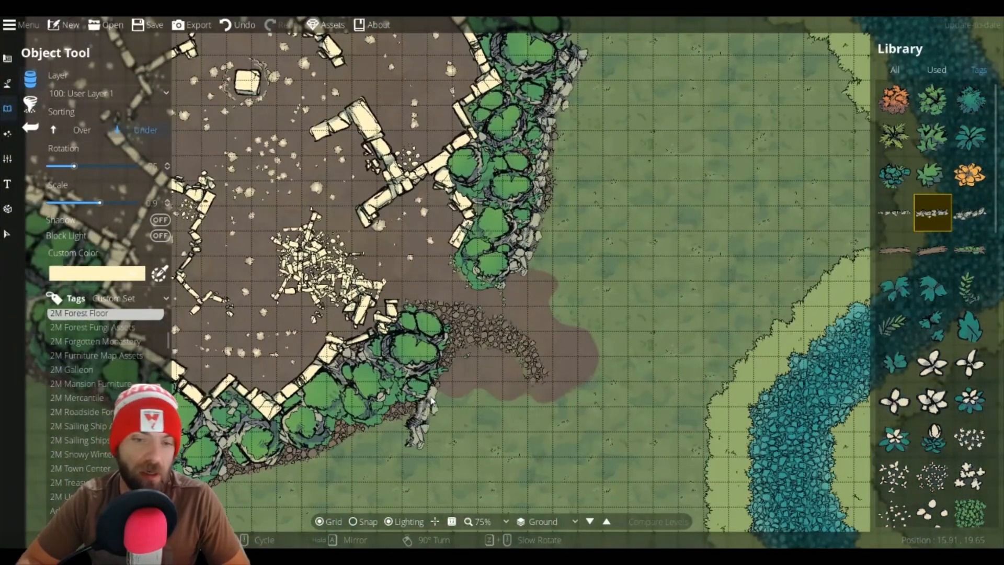
{"action": "left_click_drag", "start_coordinate": [435, 401], "coordinate": [499, 328]}
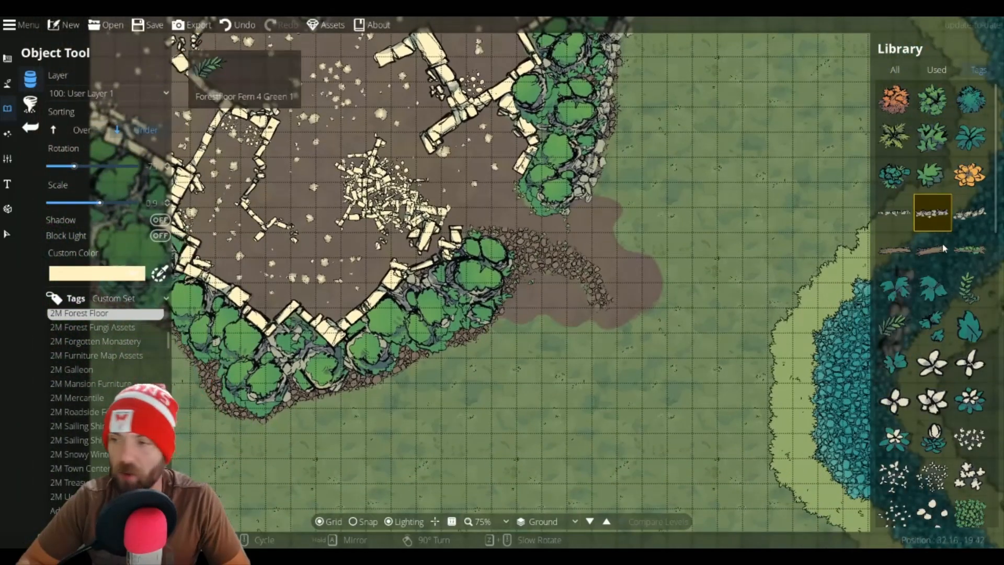
Step: Switch between twig debris variants and place twigs along the base of the southern tree cluster
{"action": "left_click", "coordinate": [970, 213]}
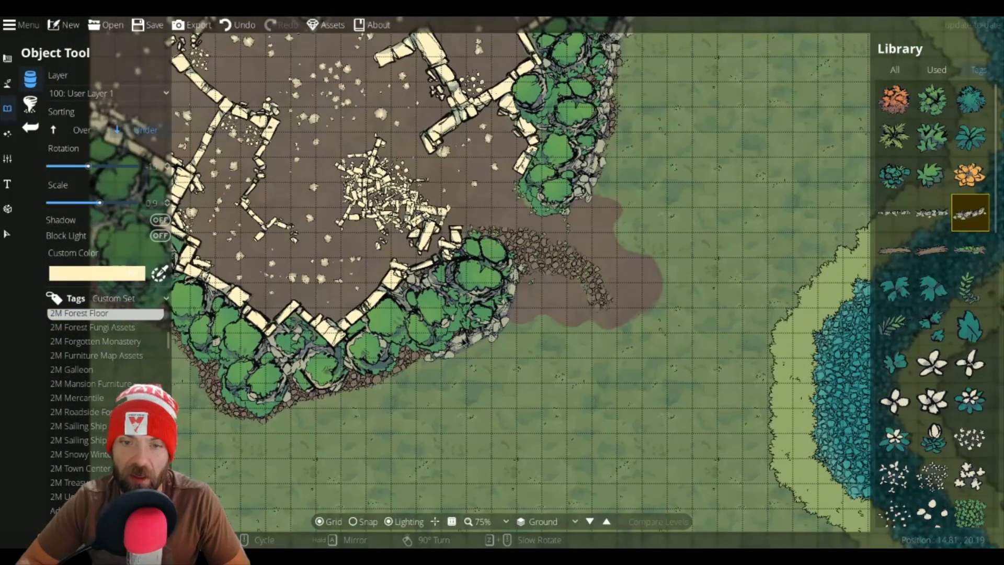
{"action": "left_click", "coordinate": [932, 214]}
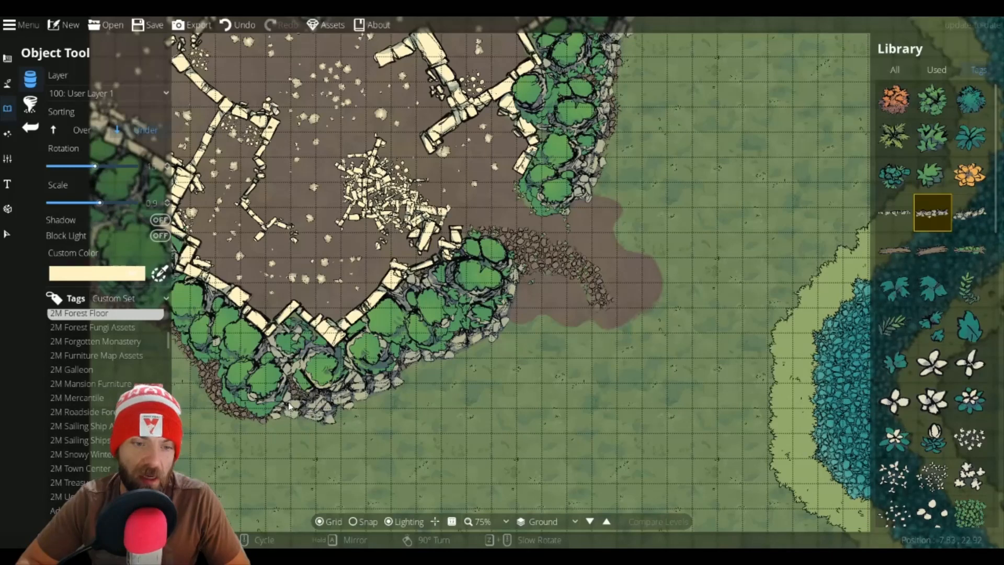
{"action": "left_click", "coordinate": [895, 217]}
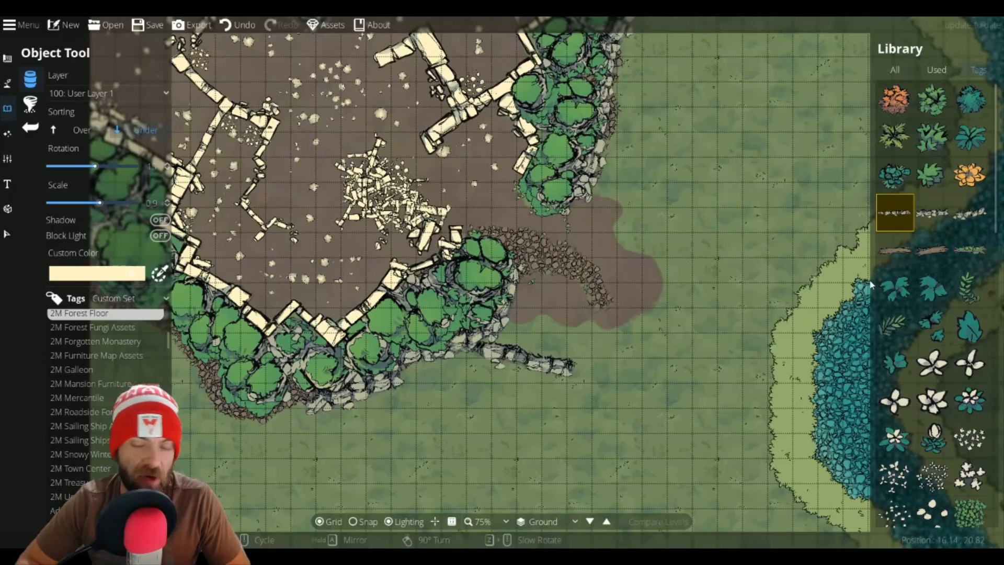
{"action": "left_click", "coordinate": [970, 213]}
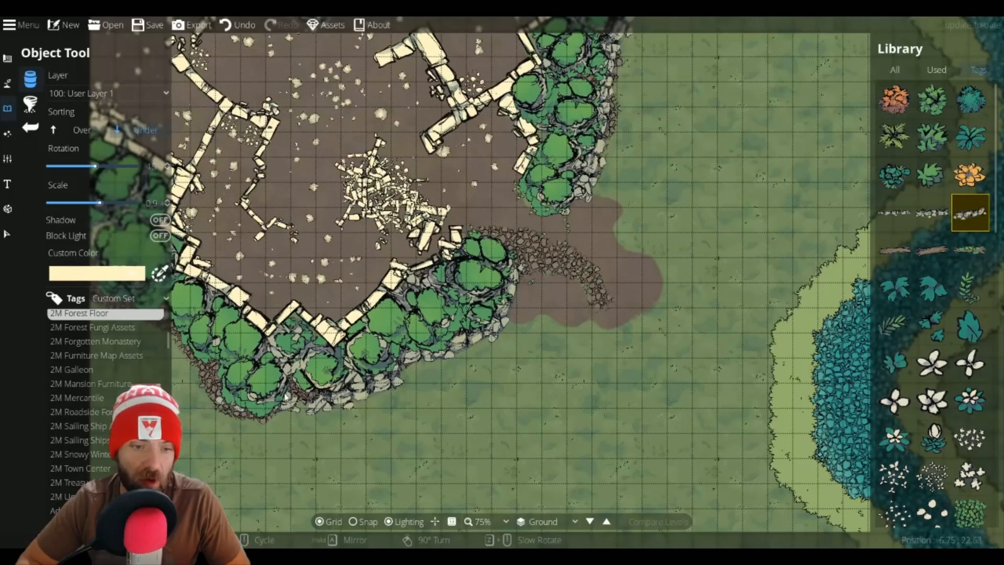
{"action": "left_click_drag", "start_coordinate": [291, 410], "coordinate": [286, 411]}
{"action": "scroll", "coordinate": [286, 412], "scroll_direction": "up", "scroll_amount": 1}
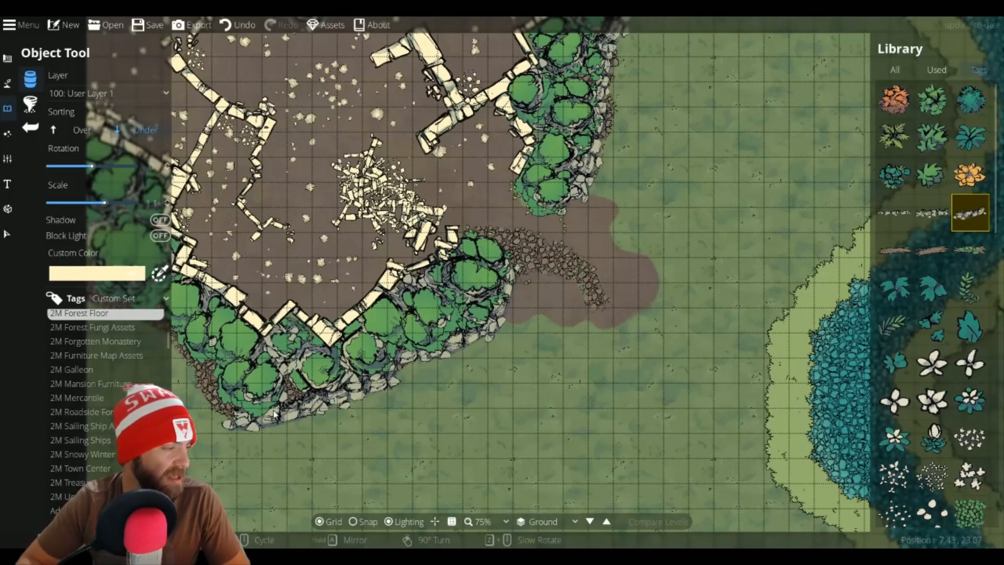
{"action": "left_click_drag", "start_coordinate": [279, 413], "coordinate": [392, 417]}
{"action": "scroll", "coordinate": [351, 407], "scroll_direction": "up", "scroll_amount": 2}
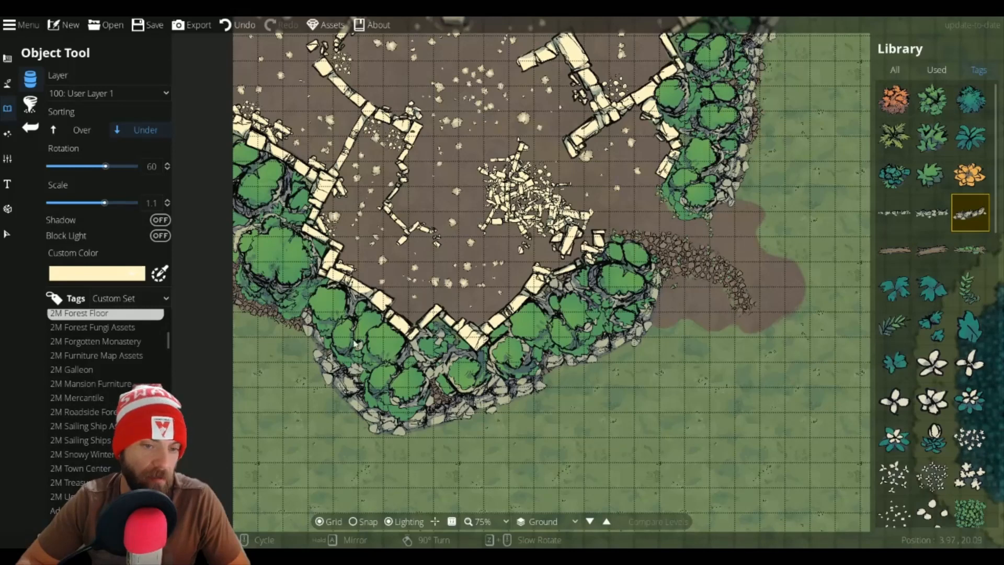
{"action": "left_click", "coordinate": [934, 221]}
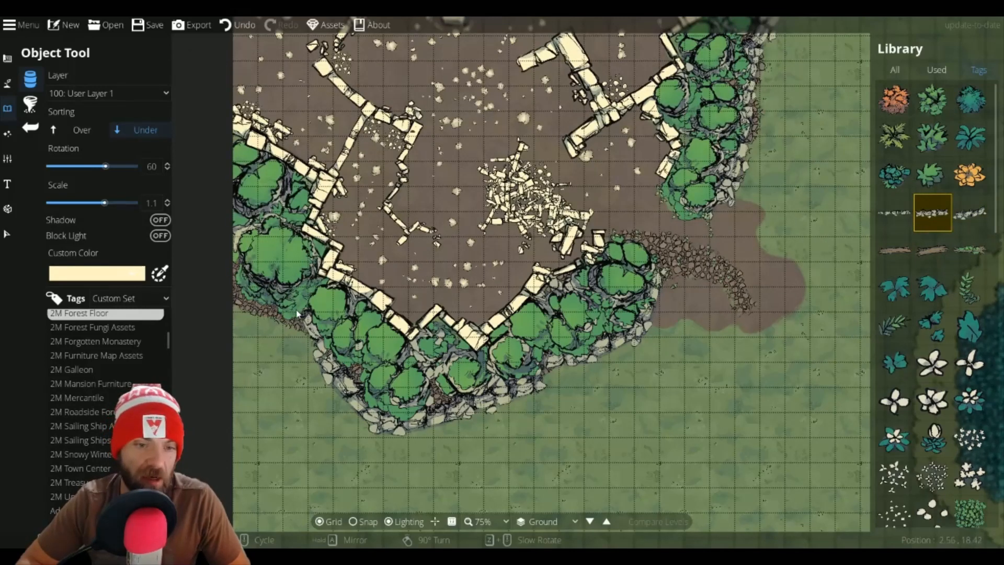
{"action": "scroll", "coordinate": [293, 314], "scroll_direction": "down", "scroll_amount": 2}
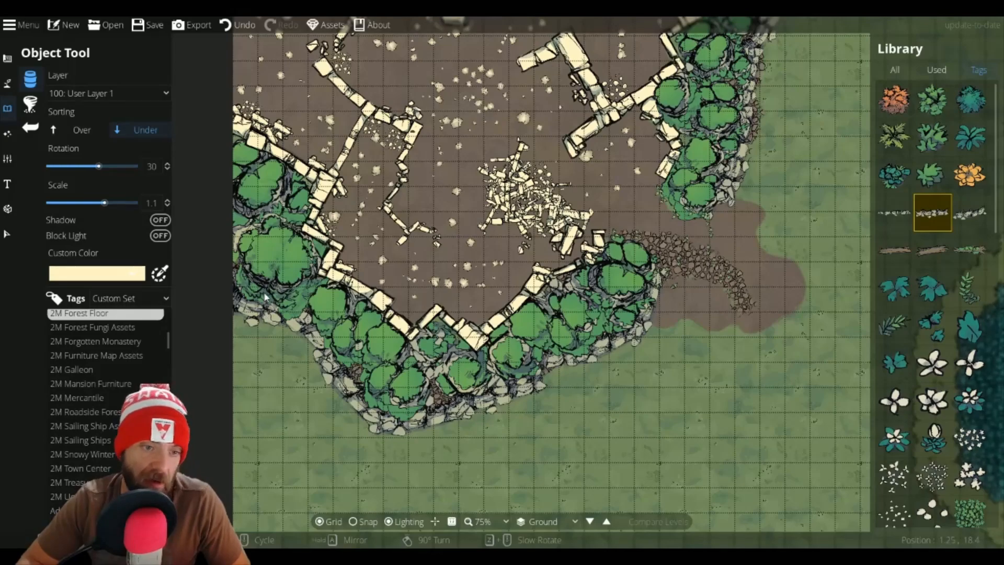
{"action": "left_click_drag", "start_coordinate": [735, 313], "coordinate": [293, 222]}
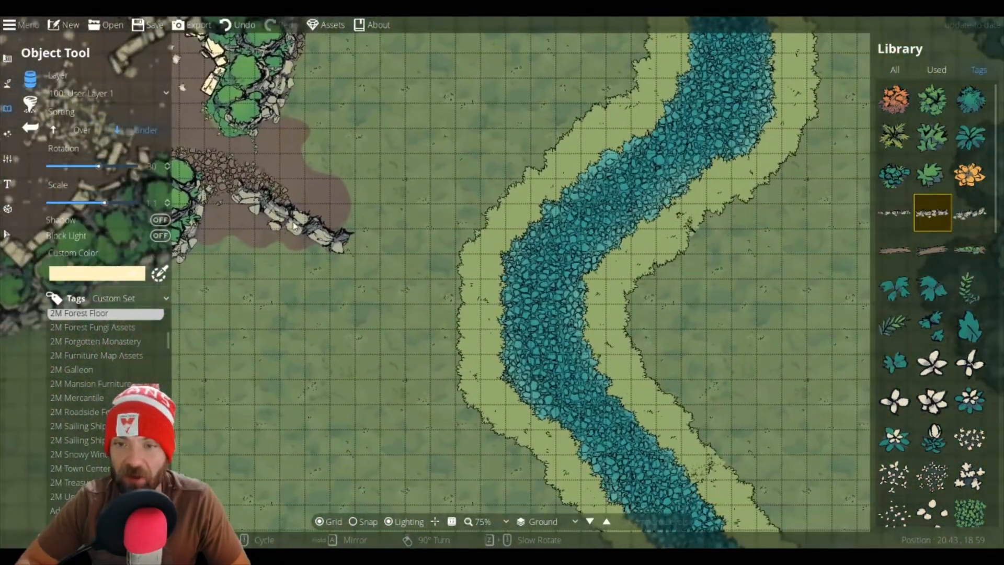
{"action": "left_click_drag", "start_coordinate": [789, 327], "coordinate": [482, 338]}
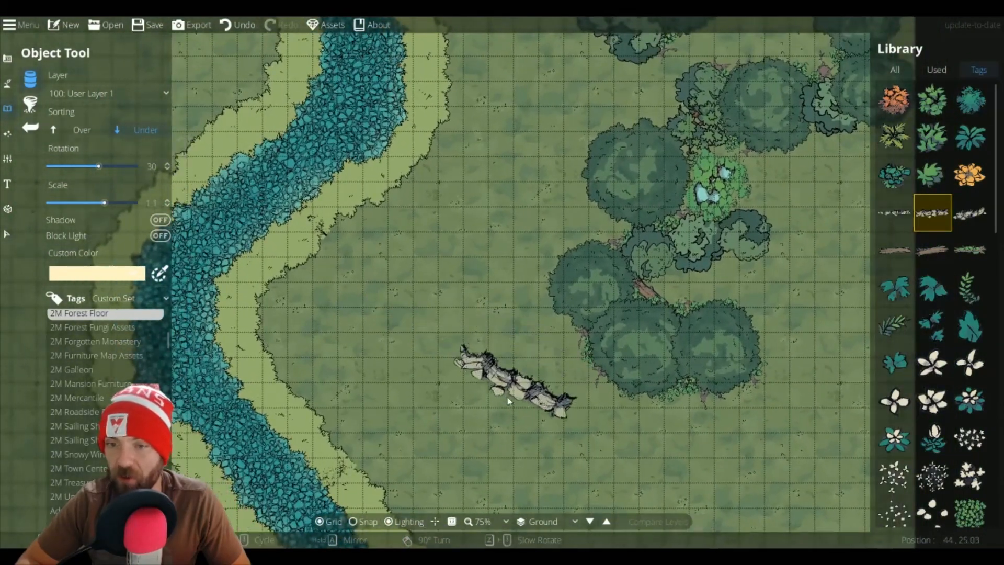
{"action": "scroll", "coordinate": [601, 430], "scroll_direction": "up", "scroll_amount": 1}
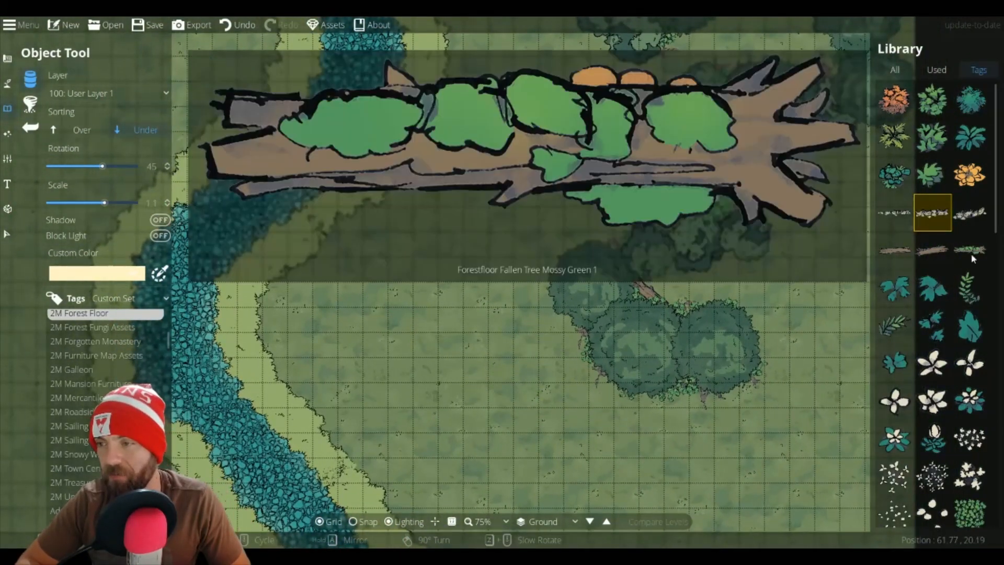
{"action": "left_click", "coordinate": [970, 212]}
{"action": "scroll", "coordinate": [555, 418], "scroll_direction": "up", "scroll_amount": 1}
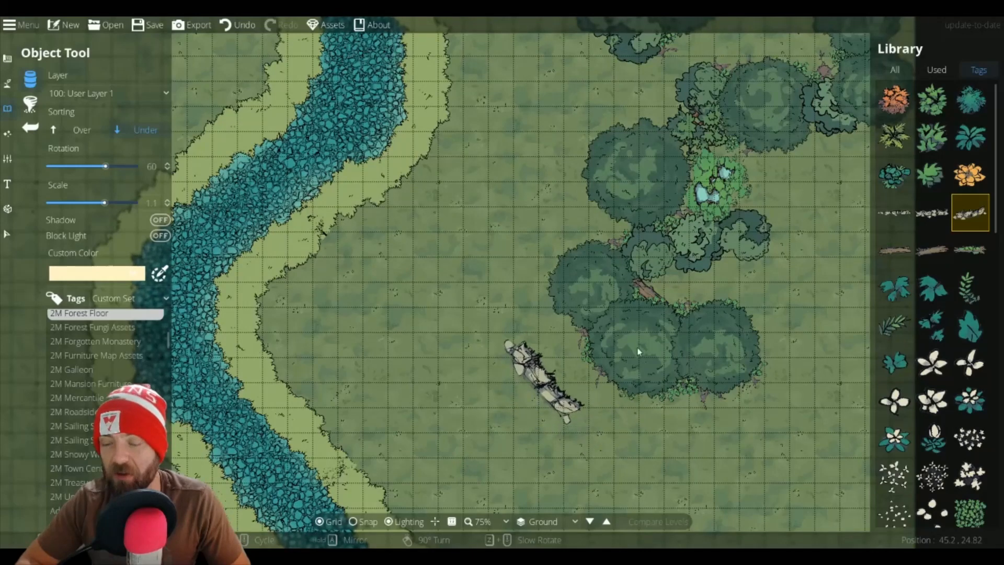
{"action": "left_click", "coordinate": [894, 212]}
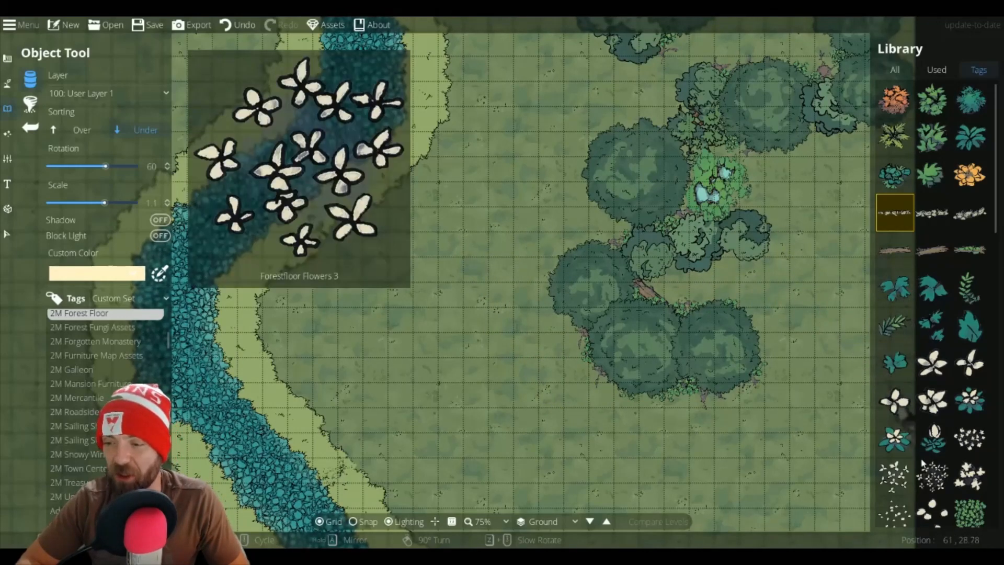
Step: Place a Forestfloor Thorns 4 patch just east of the pond in the eastern tree cluster
{"action": "scroll", "coordinate": [930, 423], "scroll_direction": "down", "scroll_amount": 3}
{"action": "scroll", "coordinate": [945, 413], "scroll_direction": "down", "scroll_amount": 5}
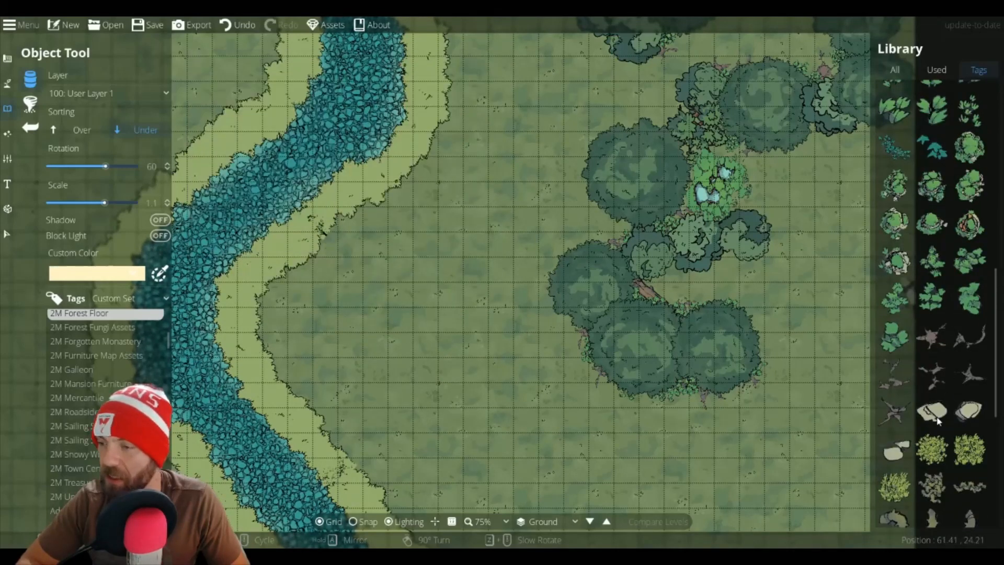
{"action": "scroll", "coordinate": [943, 431], "scroll_direction": "down", "scroll_amount": 7}
{"action": "scroll", "coordinate": [935, 436], "scroll_direction": "down", "scroll_amount": 1}
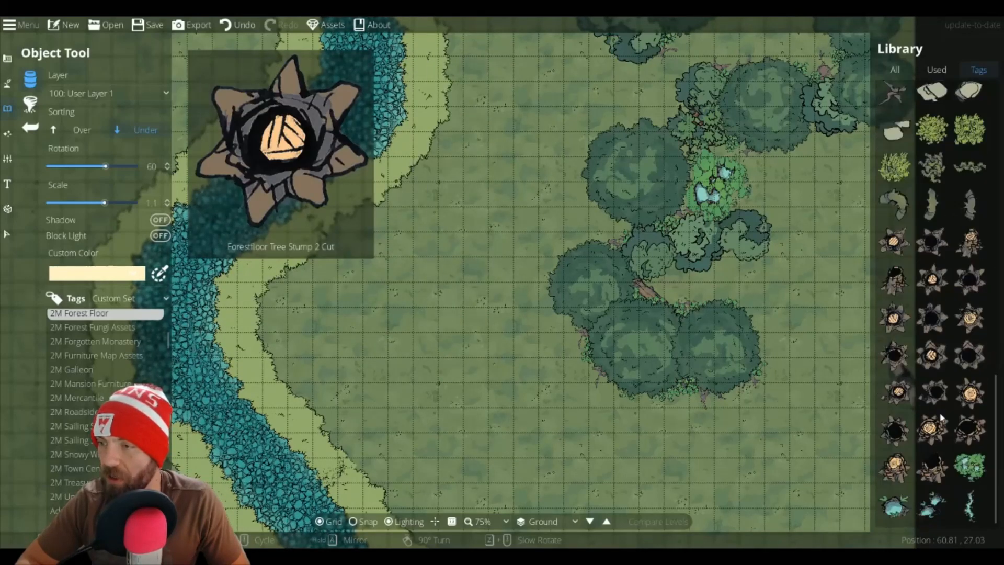
{"action": "left_click", "coordinate": [933, 209]}
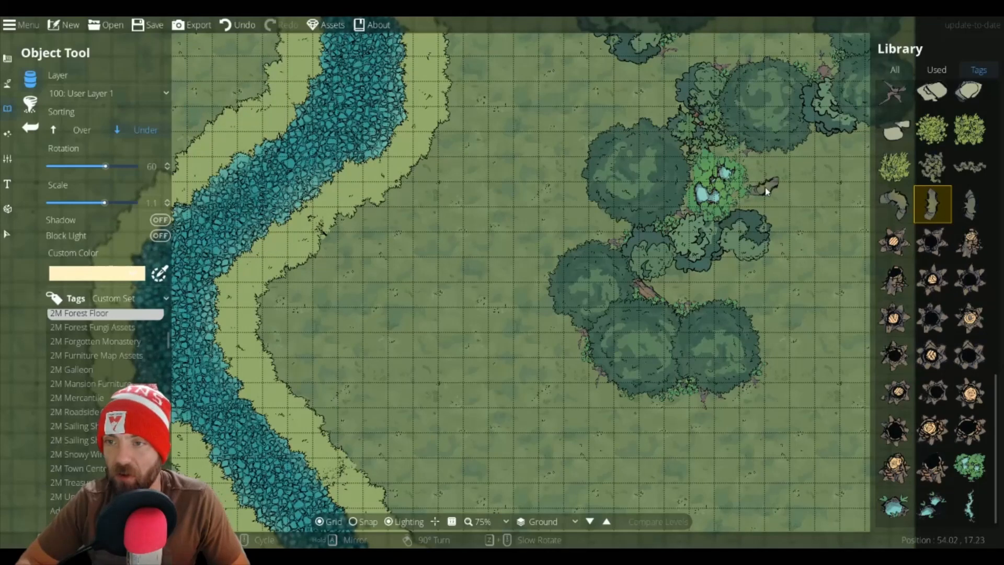
{"action": "left_click", "coordinate": [760, 169]}
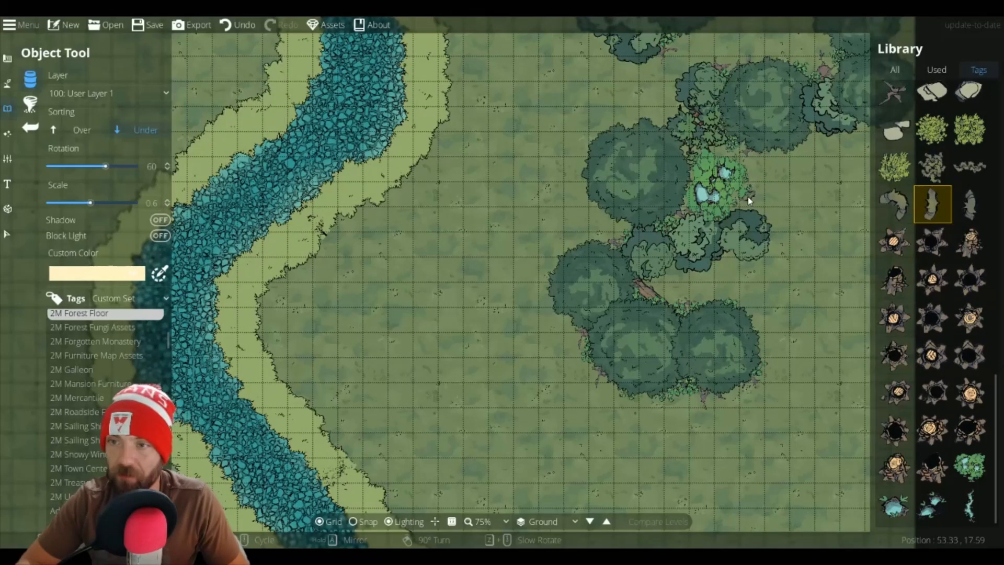
Step: Search the whole library for tree and place a tree at scale 1.3 on the map's eastern edge
{"action": "left_click_drag", "start_coordinate": [743, 239], "coordinate": [683, 145]}
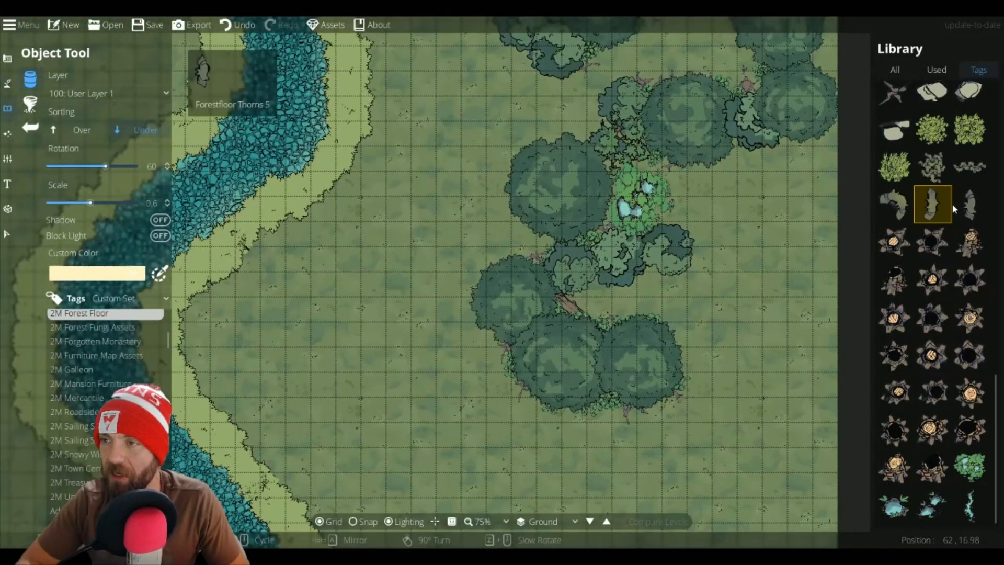
{"action": "scroll", "coordinate": [946, 259], "scroll_direction": "up", "scroll_amount": 10}
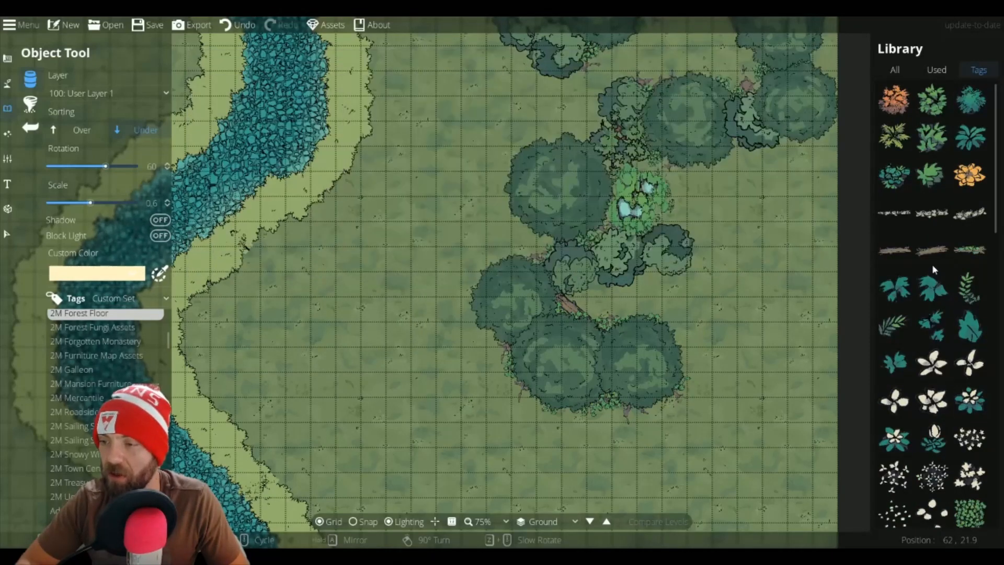
{"action": "left_click", "coordinate": [894, 69]}
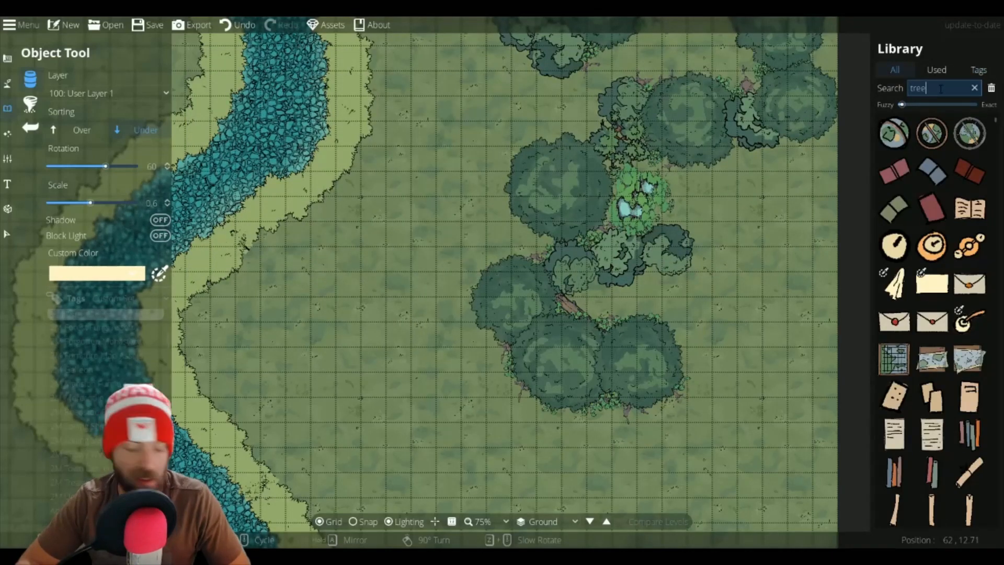
{"action": "left_click", "coordinate": [932, 208]}
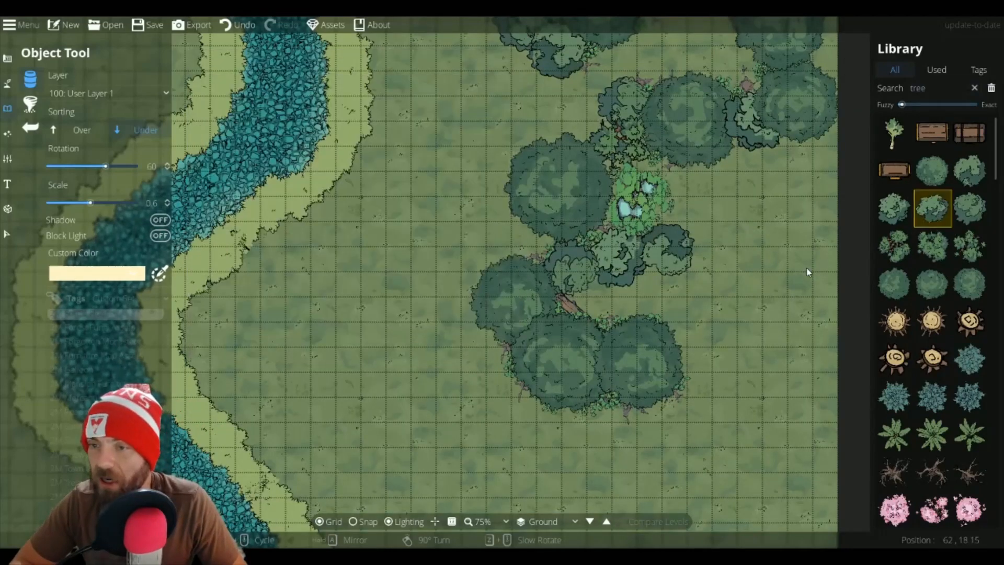
{"action": "scroll", "coordinate": [709, 345], "scroll_direction": "up", "scroll_amount": 3}
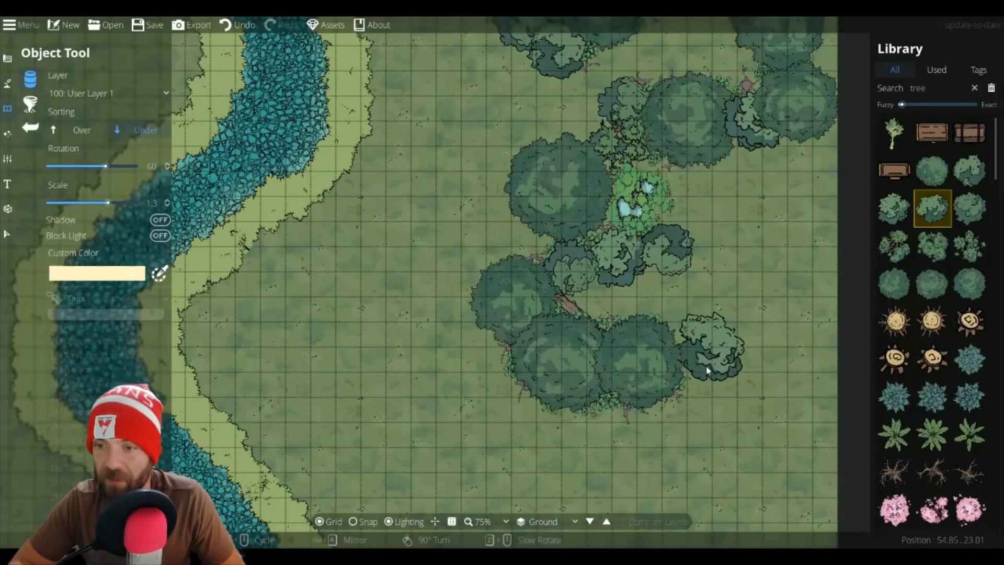
{"action": "scroll", "coordinate": [710, 368], "scroll_direction": "up", "scroll_amount": 1}
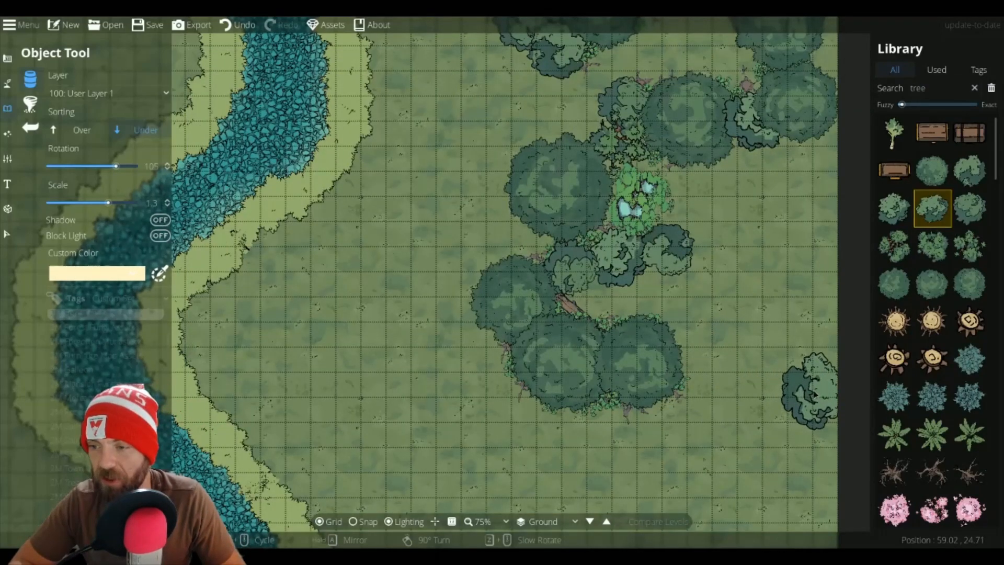
{"action": "mouse_move", "coordinate": [985, 230]}
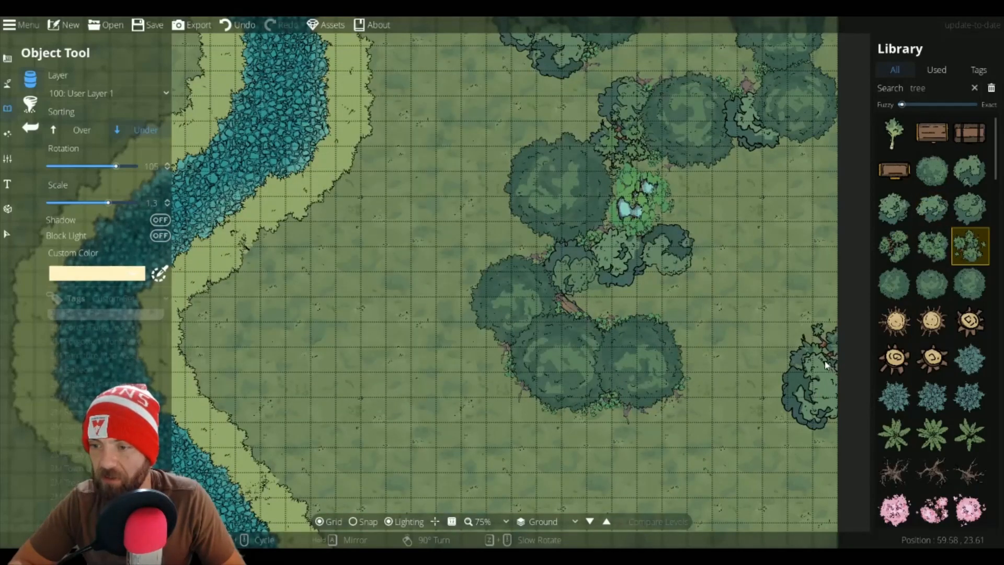
{"action": "scroll", "coordinate": [814, 359], "scroll_direction": "up", "scroll_amount": 4}
{"action": "left_click", "coordinate": [814, 359]}
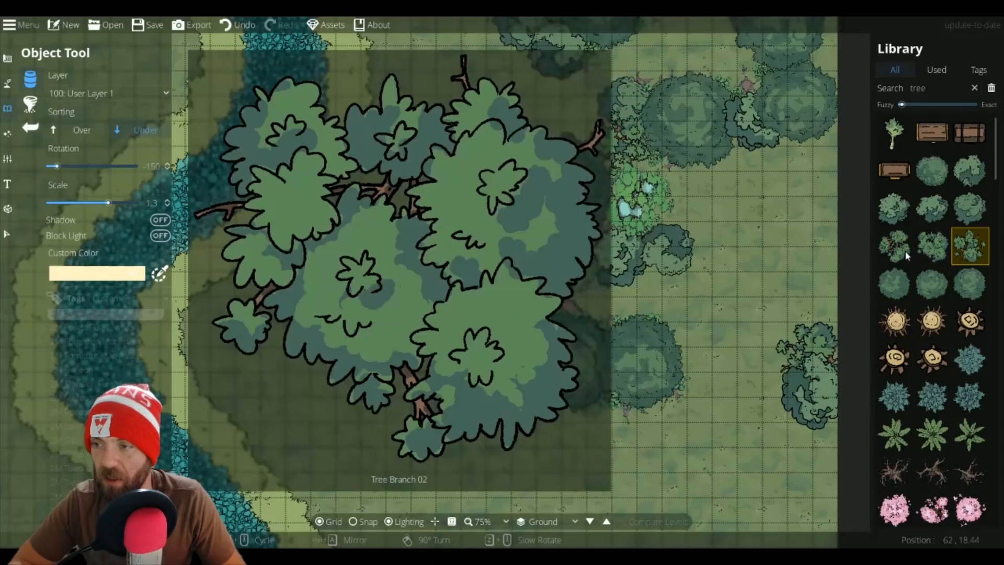
Step: Pick another tree variant, switch sorting to Over, and place it at the eastern edge below the first tree
{"action": "left_click", "coordinate": [902, 251]}
{"action": "scroll", "coordinate": [784, 413], "scroll_direction": "down", "scroll_amount": 1}
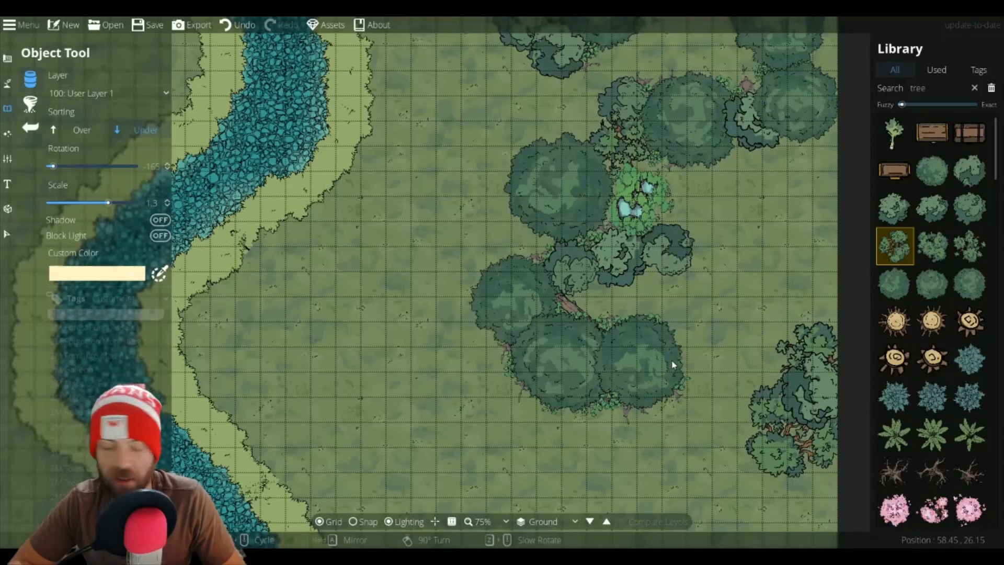
{"action": "left_click", "coordinate": [97, 132]}
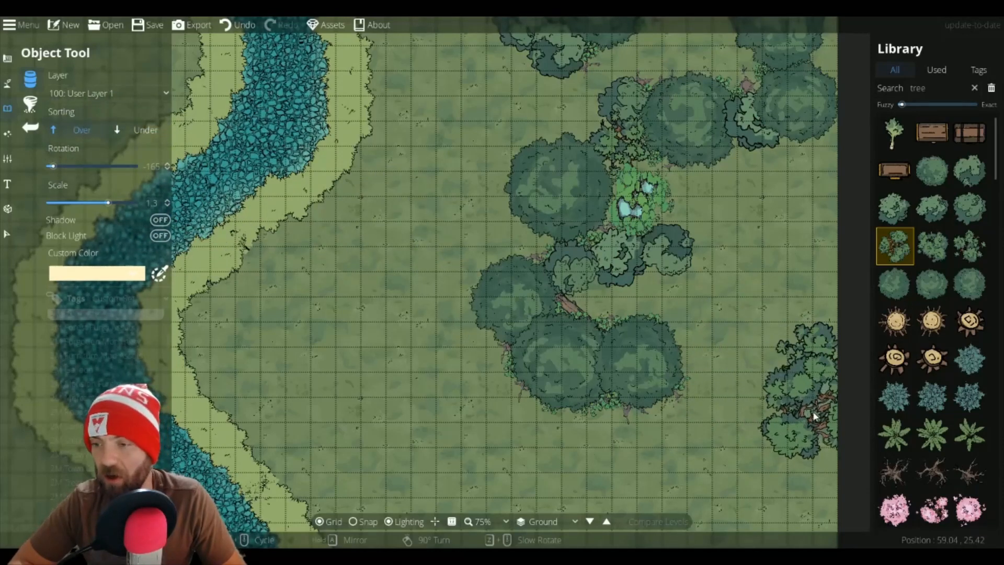
{"action": "left_click", "coordinate": [810, 423]}
Step: Place more tree variants along the eastern edge, midway up and at the top corner
{"action": "left_click", "coordinate": [932, 245]}
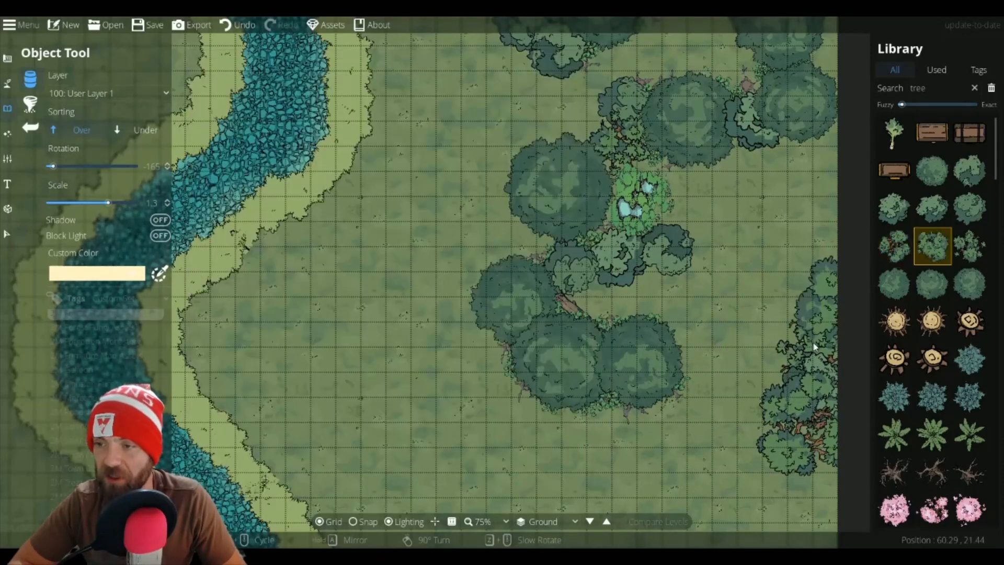
{"action": "left_click", "coordinate": [818, 305]}
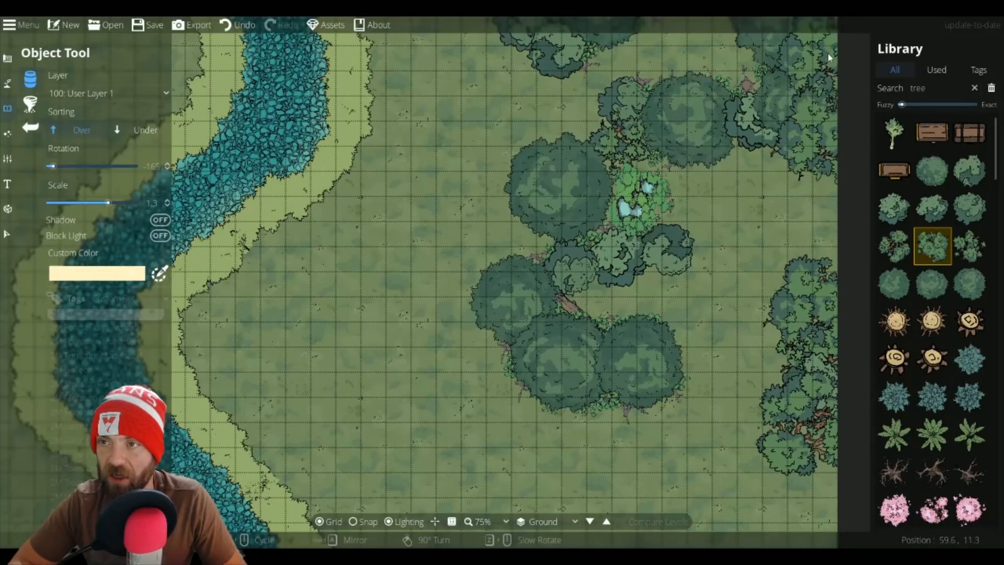
{"action": "left_click", "coordinate": [827, 53]}
{"action": "left_click", "coordinate": [932, 283]}
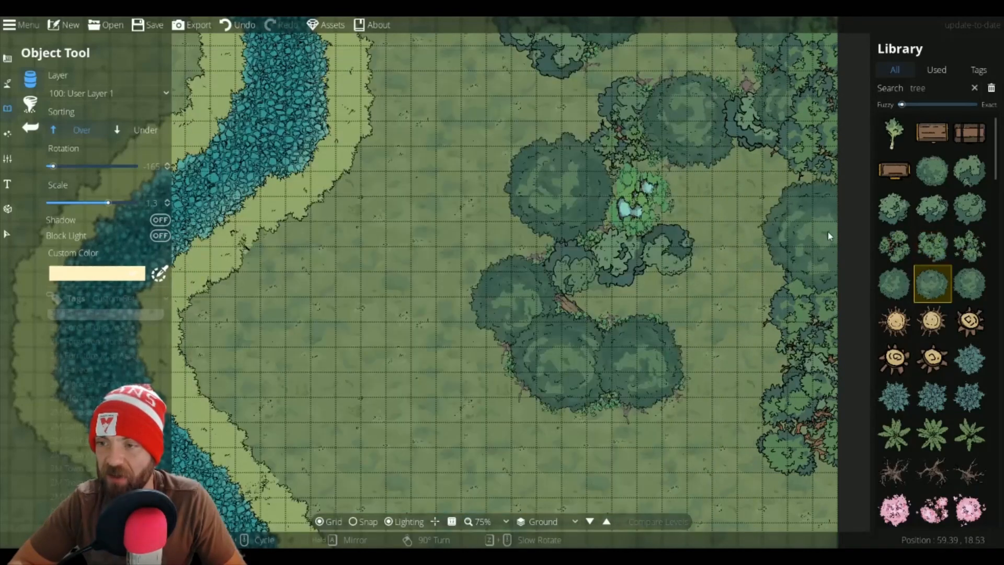
Step: Place one more tree on the map's eastern edge and another at the south side of the central tree cluster
{"action": "left_click", "coordinate": [831, 228]}
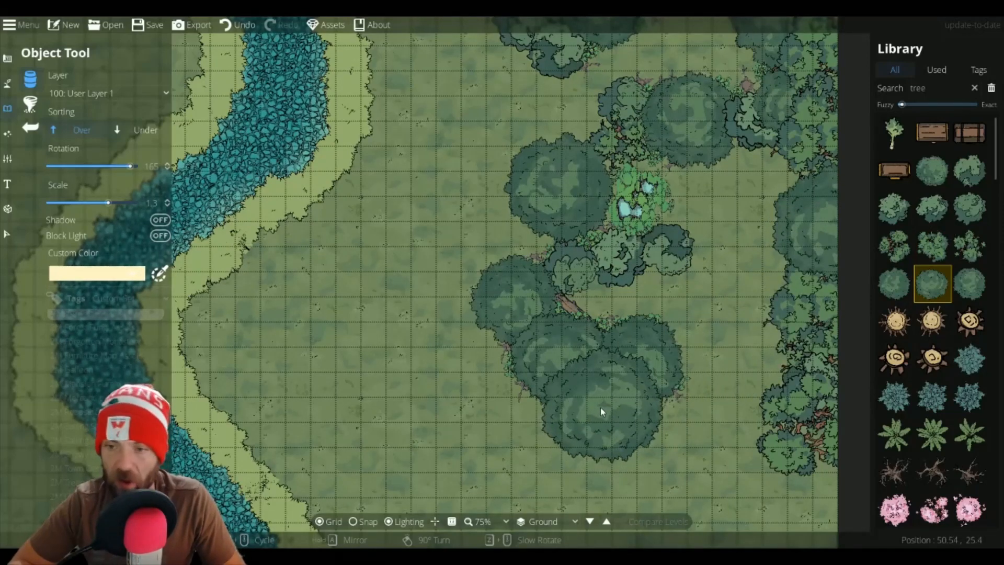
{"action": "left_click", "coordinate": [600, 407]}
{"action": "left_click_drag", "start_coordinate": [665, 377], "coordinate": [732, 322]}
Step: Pick another tree variant, set its scale to 0.9, and place it on the west side of the central cluster
{"action": "scroll", "coordinate": [648, 323], "scroll_direction": "down", "scroll_amount": 4}
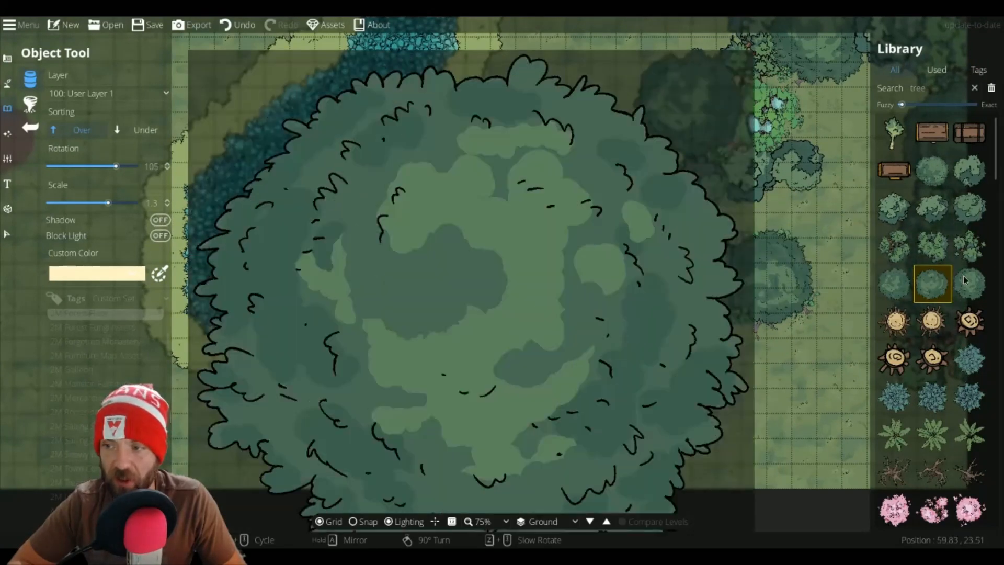
{"action": "left_click", "coordinate": [969, 284]}
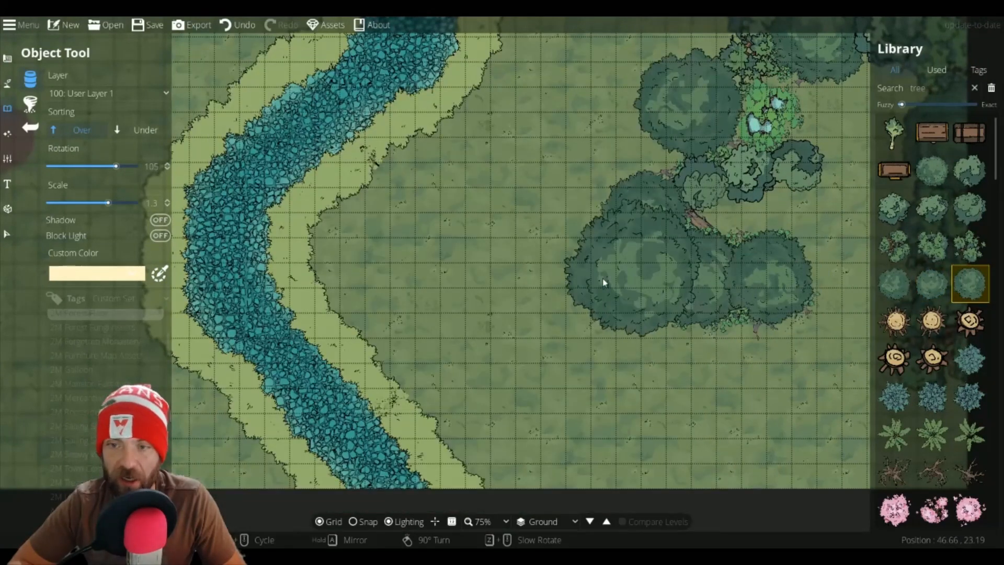
{"action": "scroll", "coordinate": [597, 282], "scroll_direction": "down", "scroll_amount": 4}
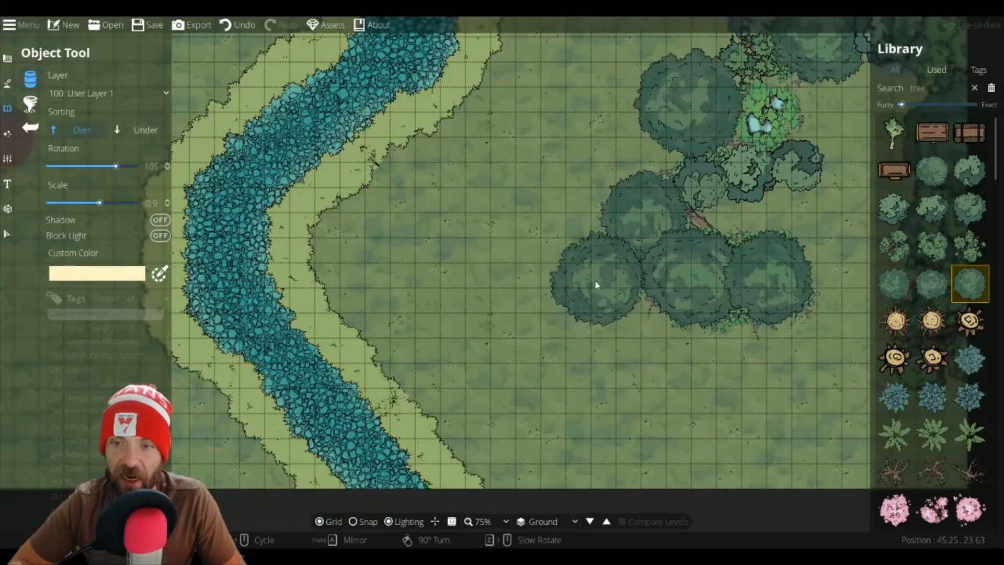
{"action": "left_click", "coordinate": [562, 284]}
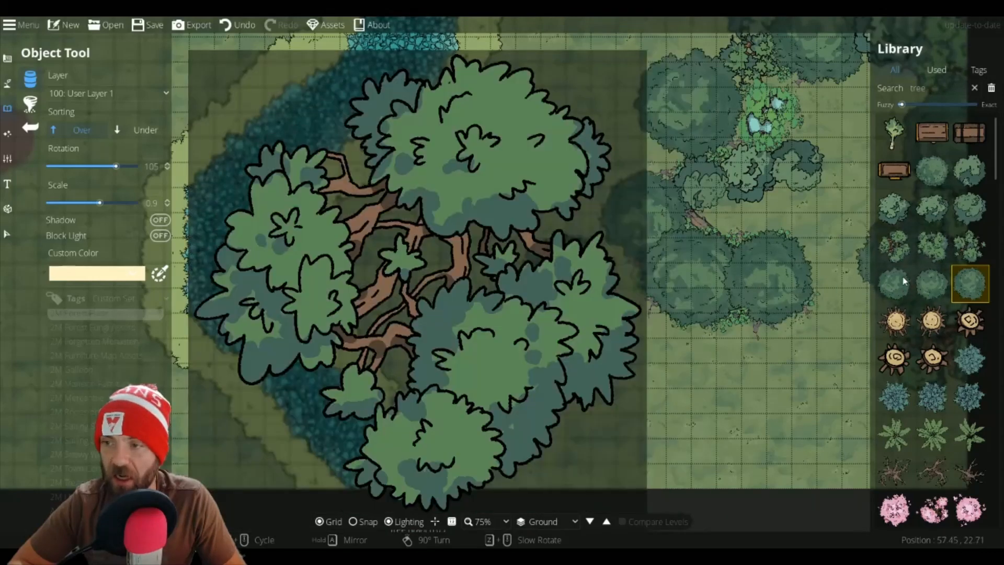
Step: Switch to another tree variant and place two trees west of the central cluster
{"action": "left_click", "coordinate": [895, 282]}
{"action": "left_click", "coordinate": [521, 214]}
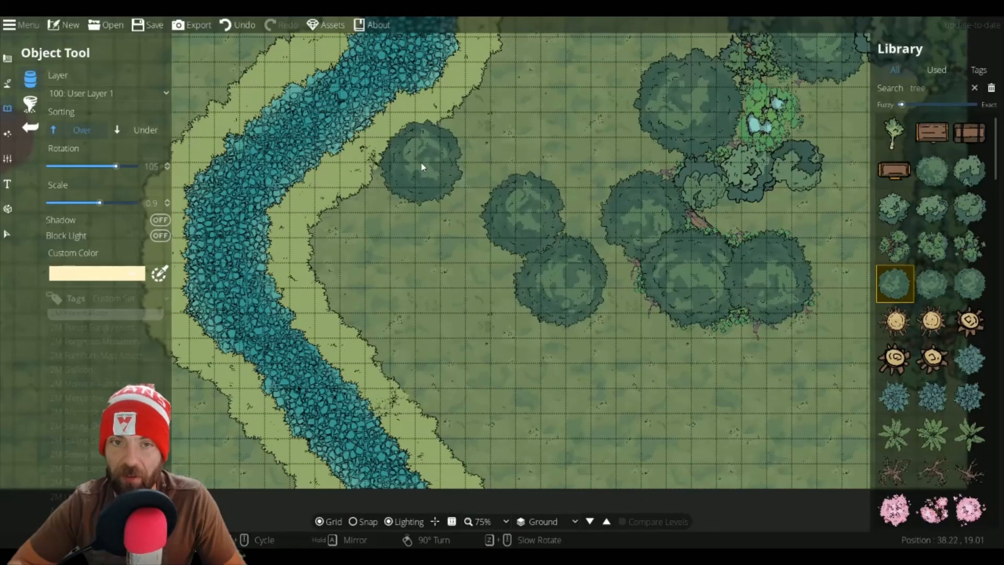
{"action": "left_click", "coordinate": [403, 109]}
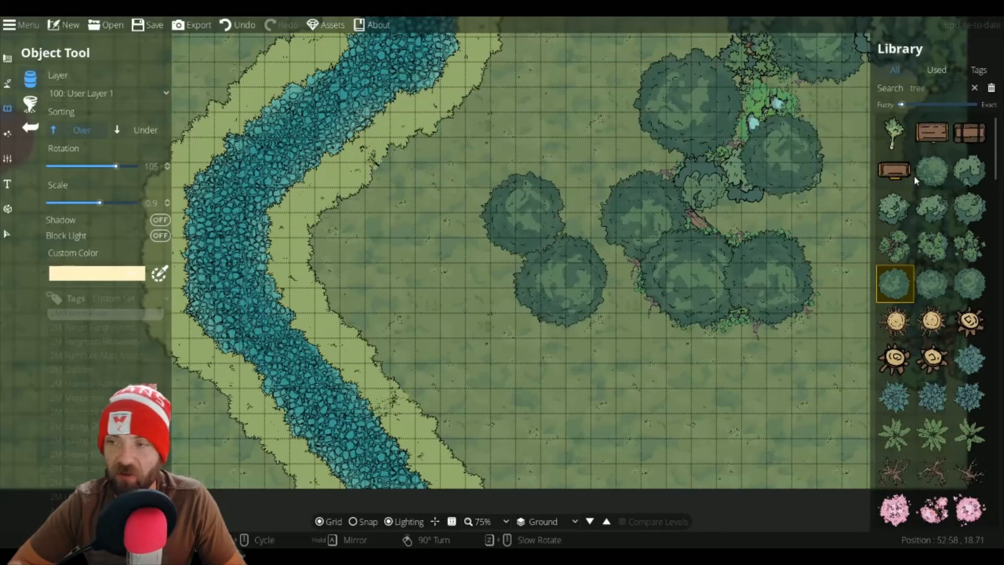
Step: Pick a tree variant and place it at scale 1.1 on the river's eastern bank near the map's top edge
{"action": "mouse_move", "coordinate": [897, 202]}
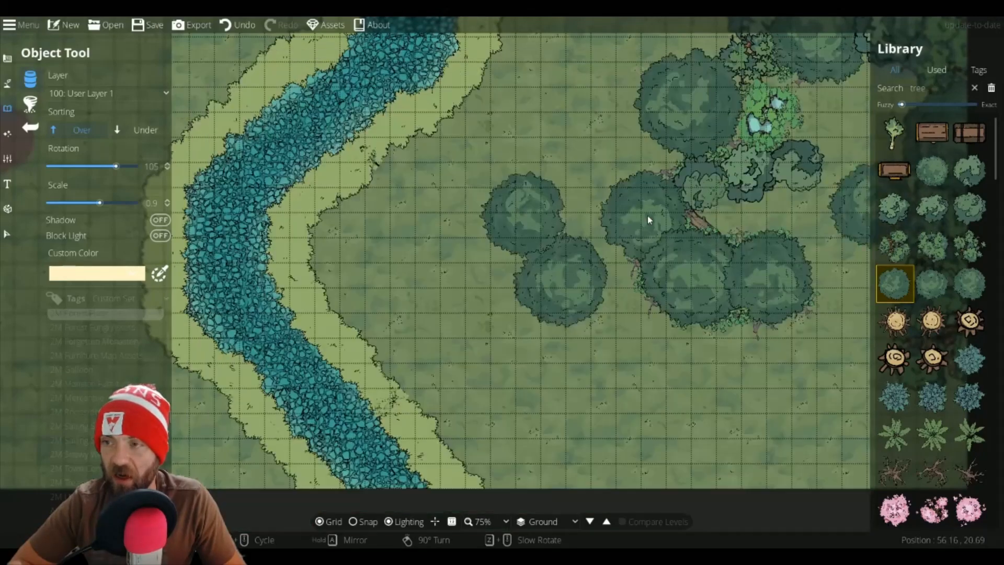
{"action": "left_click_drag", "start_coordinate": [460, 190], "coordinate": [647, 316]}
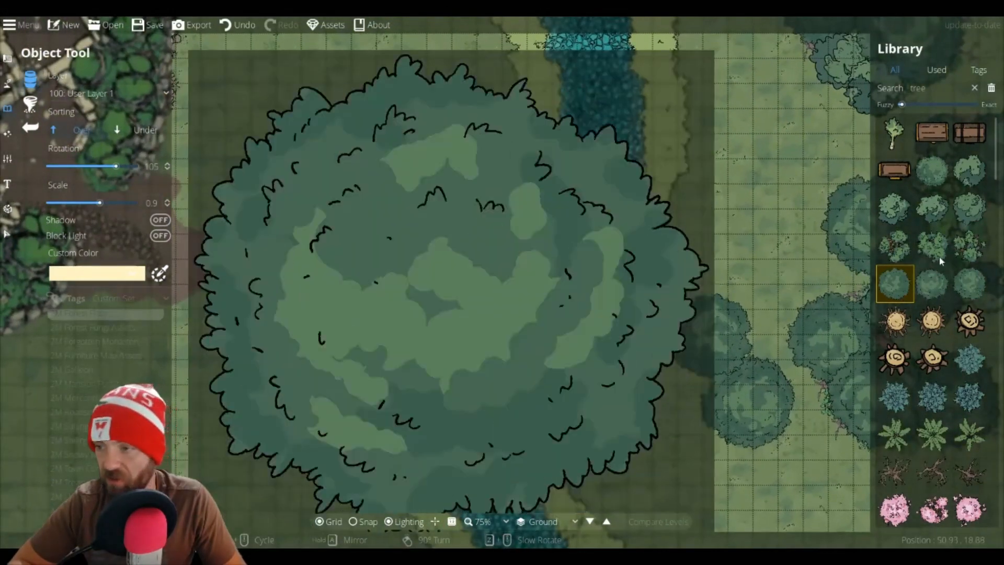
{"action": "left_click", "coordinate": [932, 208]}
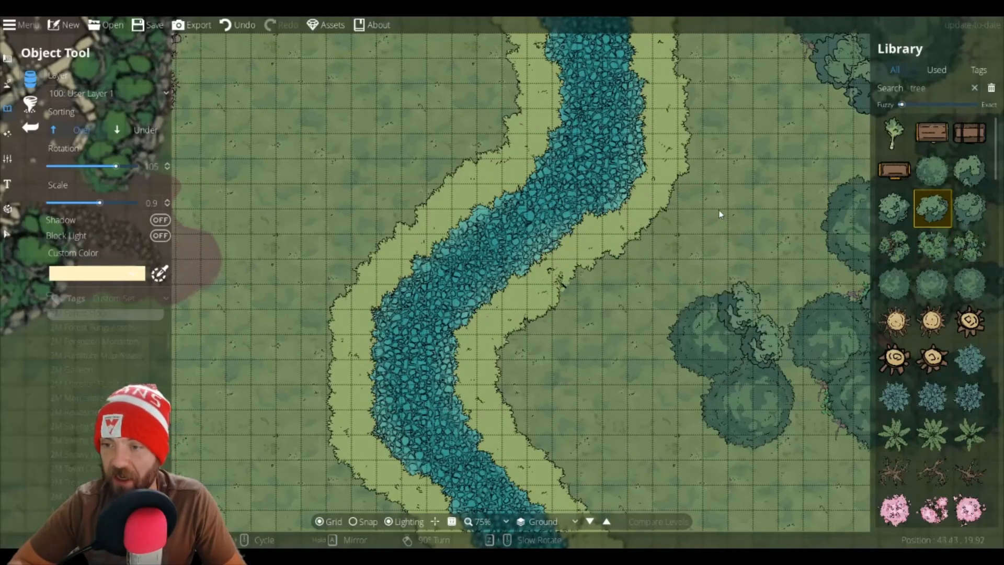
{"action": "left_click_drag", "start_coordinate": [707, 205], "coordinate": [703, 366]}
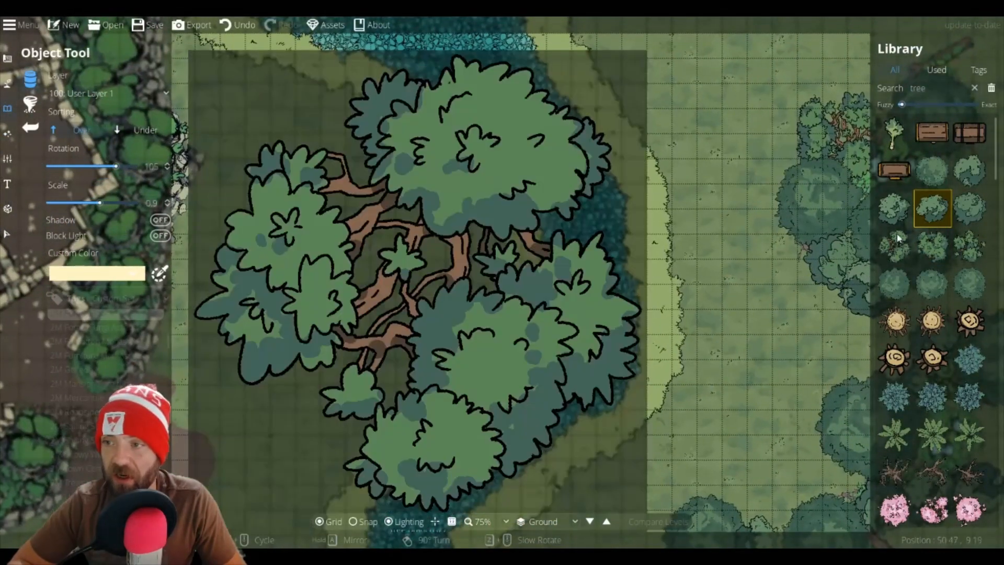
{"action": "left_click", "coordinate": [896, 210]}
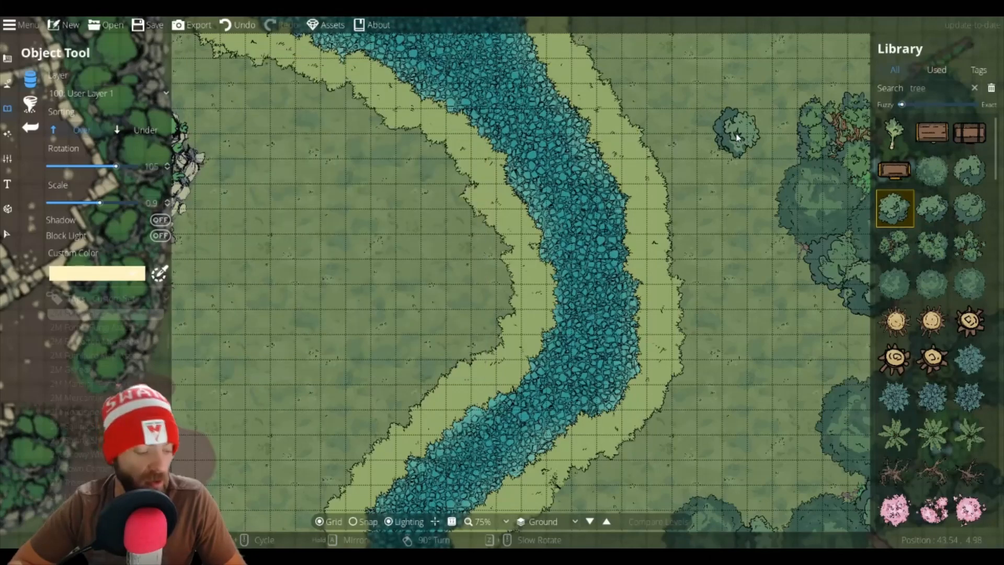
{"action": "scroll", "coordinate": [739, 136], "scroll_direction": "up", "scroll_amount": 2}
{"action": "left_click_drag", "start_coordinate": [696, 146], "coordinate": [714, 352]}
{"action": "scroll", "coordinate": [591, 228], "scroll_direction": "up", "scroll_amount": 1}
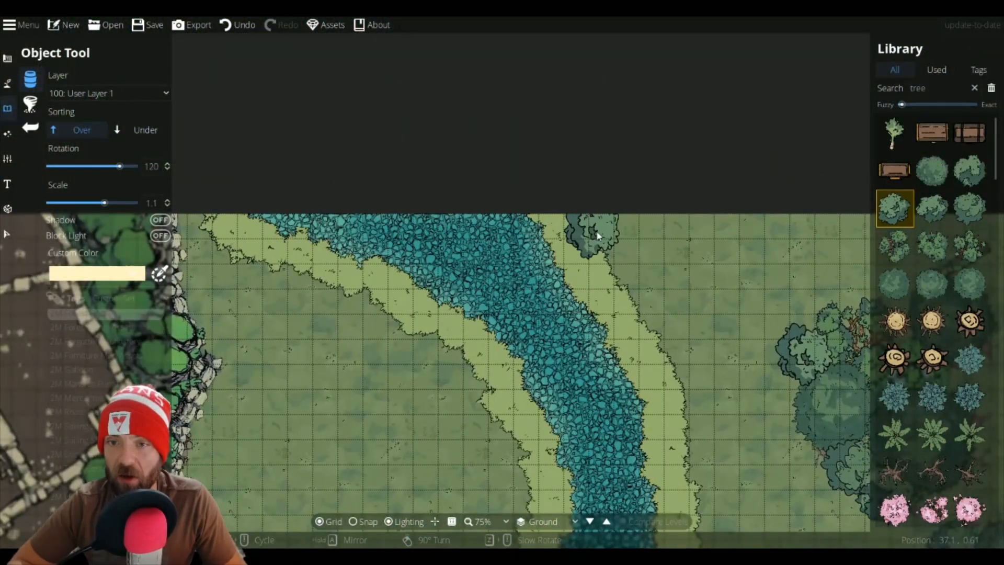
{"action": "left_click", "coordinate": [905, 287]}
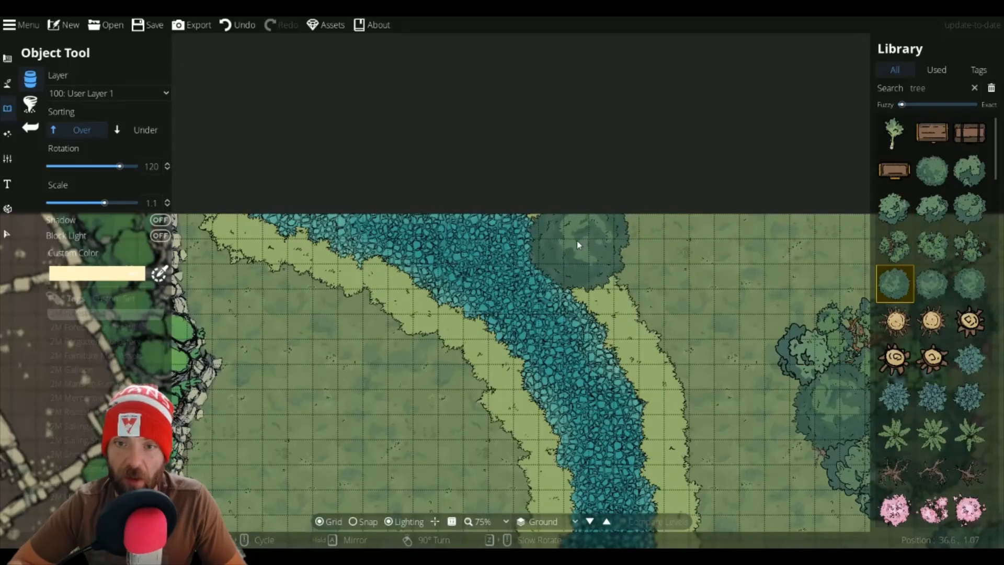
{"action": "left_click", "coordinate": [562, 249]}
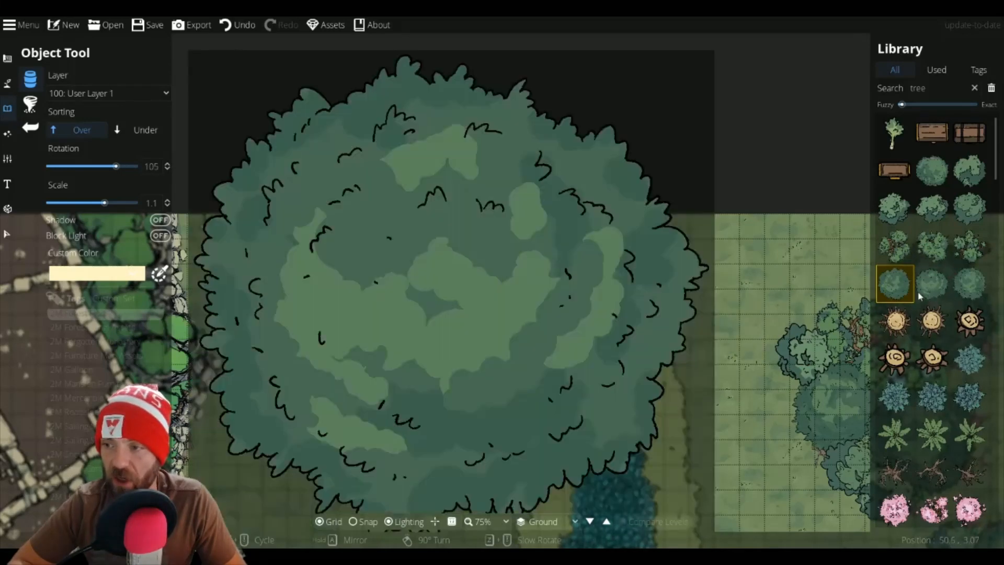
Step: Pick another tree variant at rotation 30 and scale 0.8 and place two trees down the river's east bank
{"action": "left_click", "coordinate": [932, 284]}
{"action": "scroll", "coordinate": [635, 320], "scroll_direction": "down", "scroll_amount": 2}
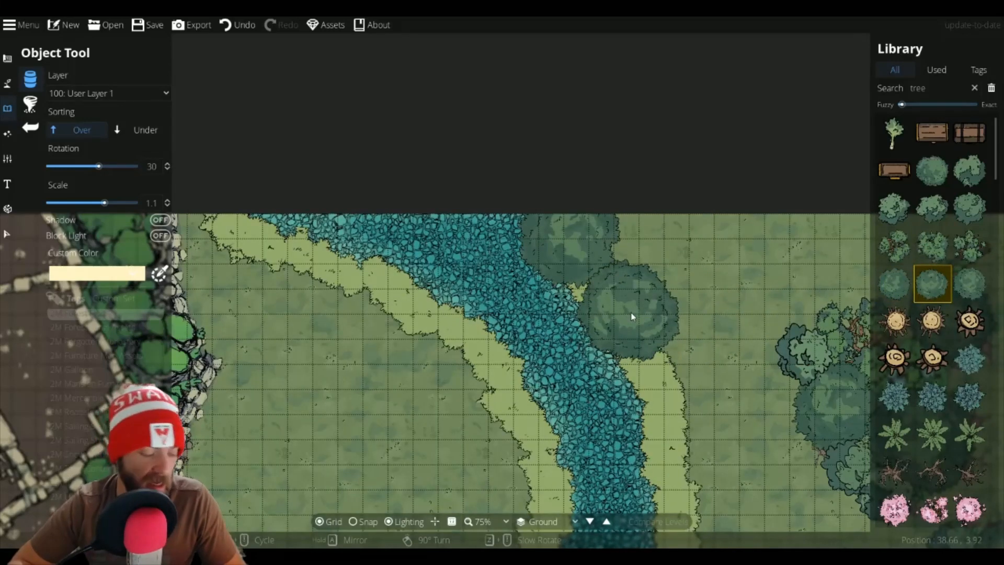
{"action": "scroll", "coordinate": [630, 303], "scroll_direction": "down", "scroll_amount": 3}
{"action": "left_click", "coordinate": [626, 287]}
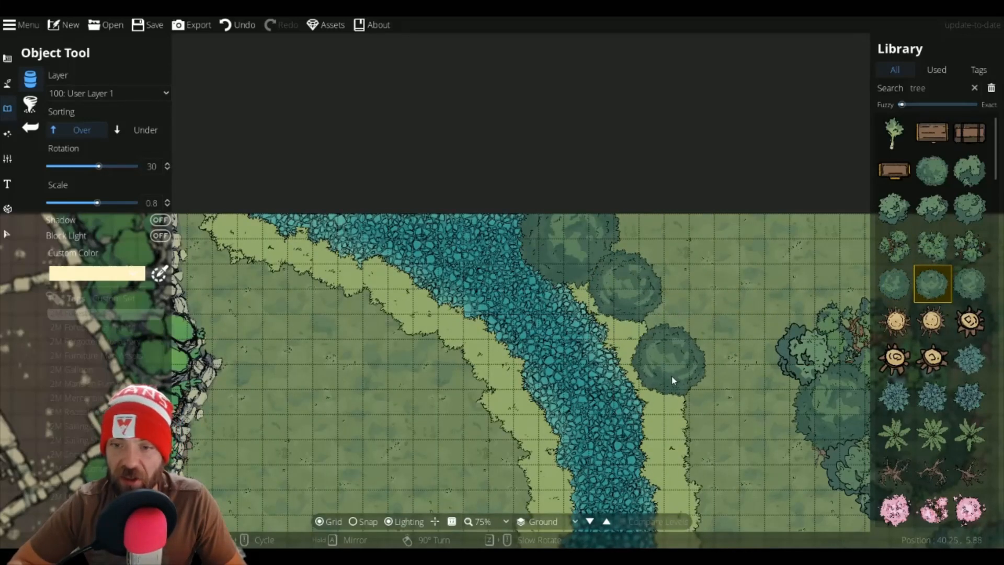
{"action": "left_click", "coordinate": [657, 390]}
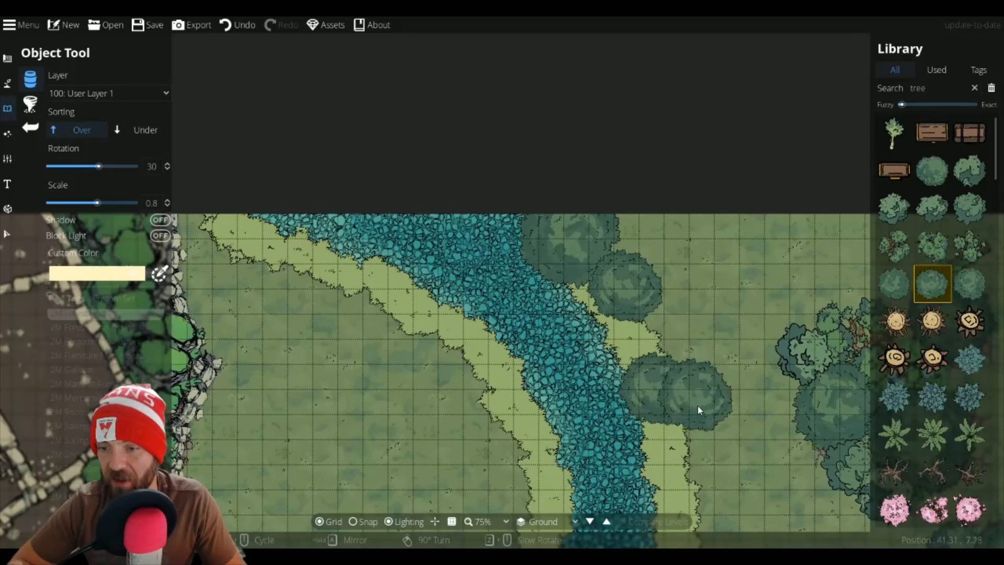
Step: Place two more trees farther south along the river's east bank, switching tree variant between them
{"action": "left_click_drag", "start_coordinate": [694, 445], "coordinate": [652, 274]}
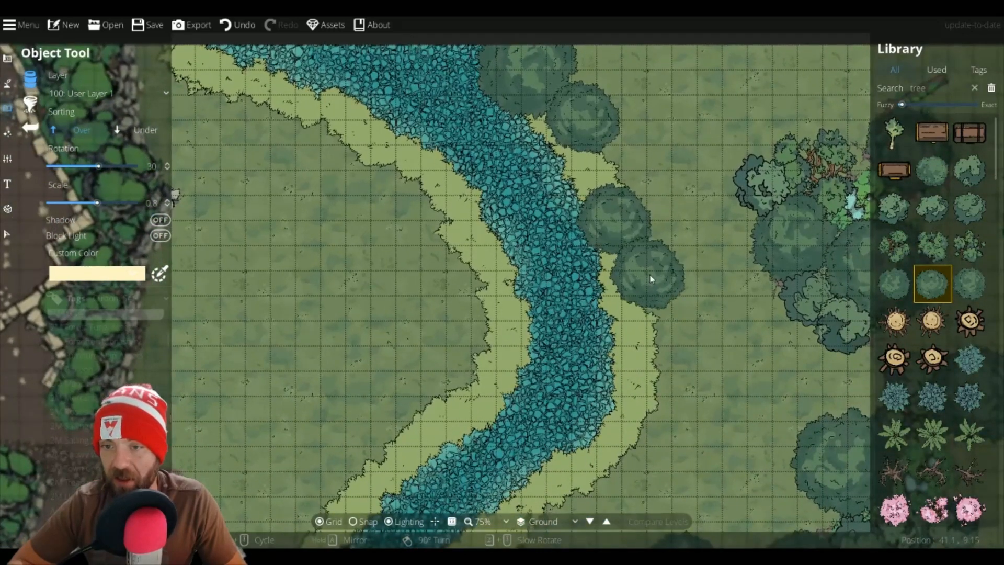
{"action": "left_click", "coordinate": [651, 279]}
{"action": "left_click", "coordinate": [969, 283]}
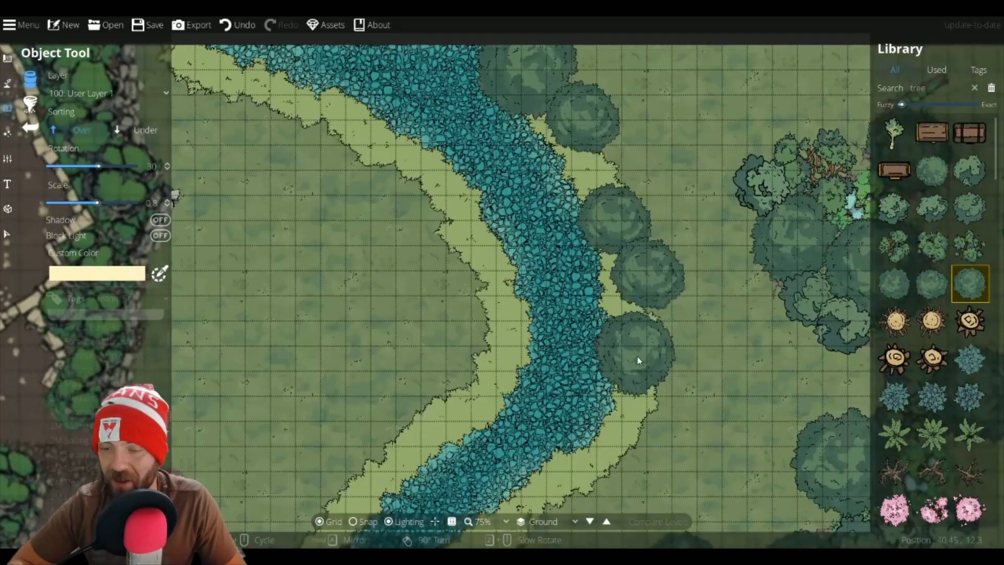
{"action": "left_click", "coordinate": [637, 342]}
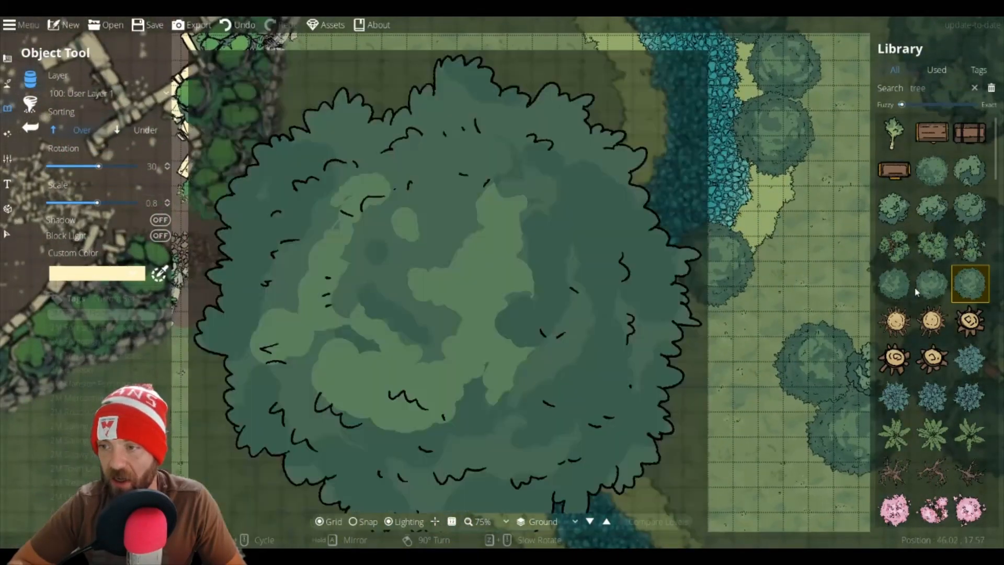
Step: Pick a bushy tree variant, switch sorting to Under, and place it beneath the east-bank trees beside the river
{"action": "left_click", "coordinate": [929, 285]}
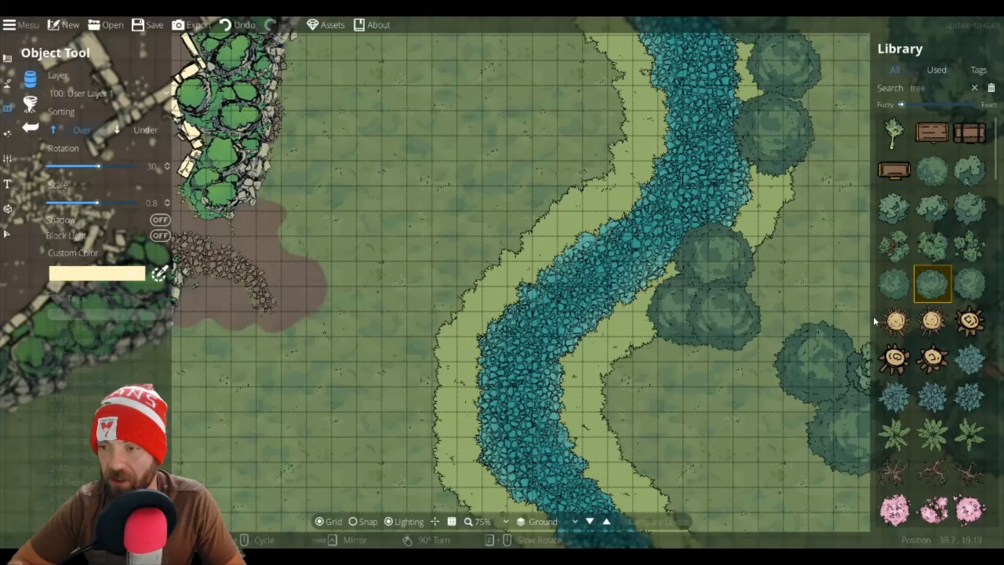
{"action": "mouse_move", "coordinate": [897, 296]}
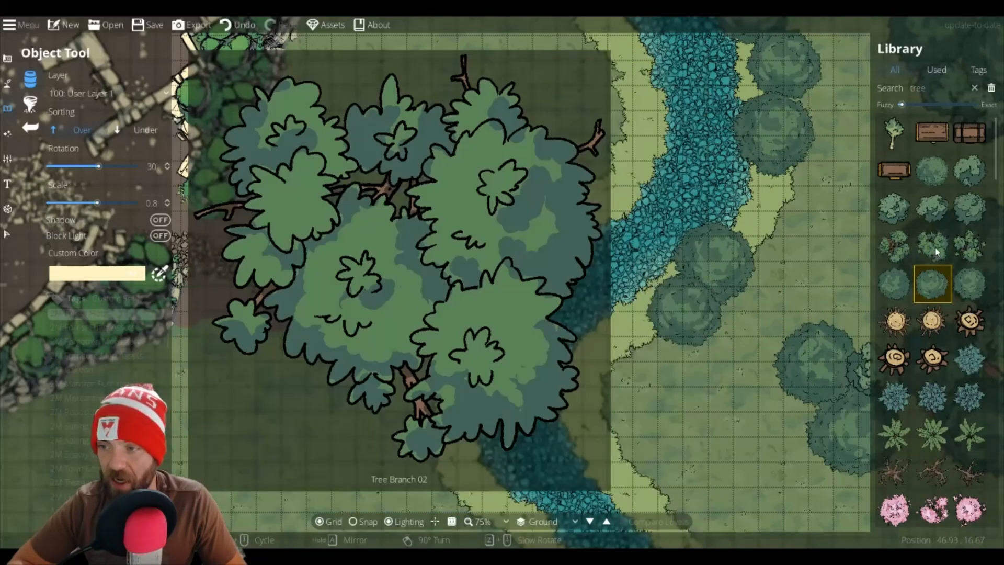
{"action": "left_click", "coordinate": [931, 246]}
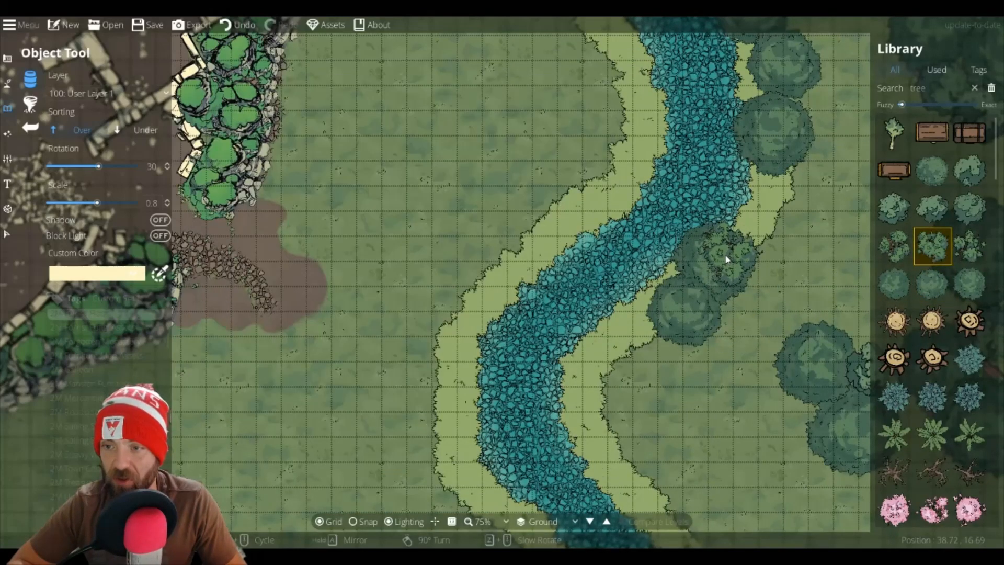
{"action": "left_click", "coordinate": [125, 128]}
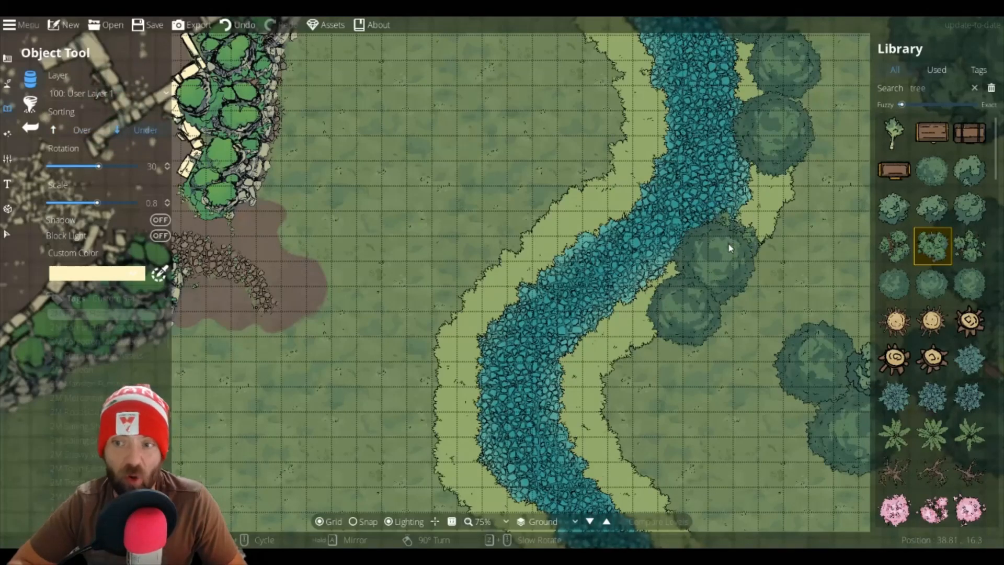
{"action": "left_click", "coordinate": [697, 242]}
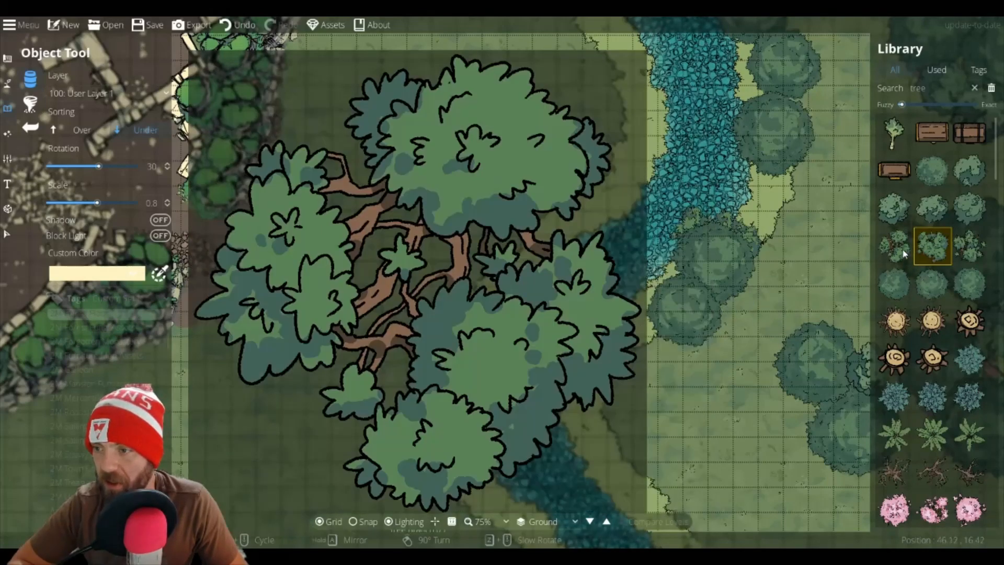
Step: Pick another shrub variant and place several shrubs under the east-bank trees at rotations 60, 0 and -15
{"action": "left_click", "coordinate": [901, 248]}
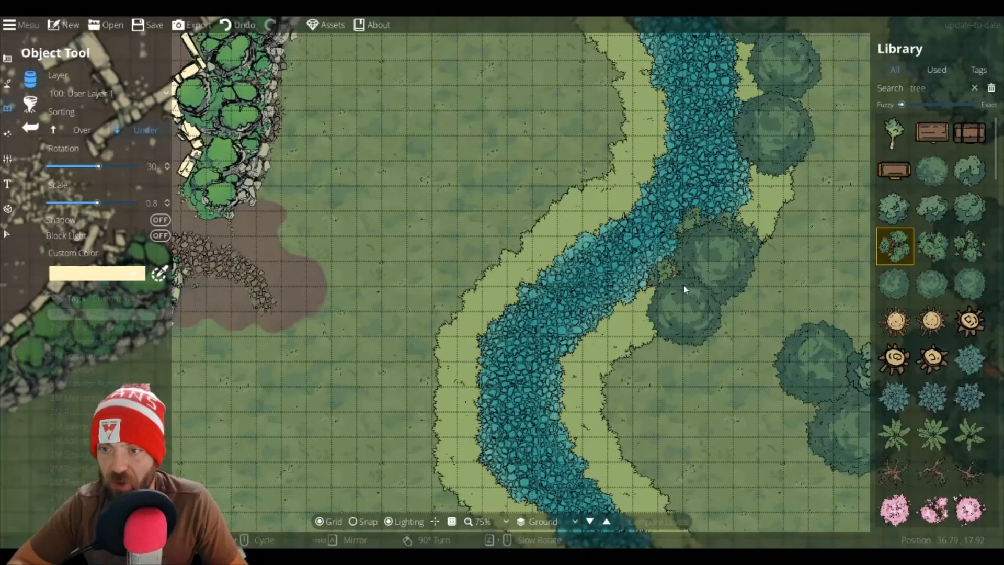
{"action": "left_click", "coordinate": [763, 102]}
{"action": "left_click_drag", "start_coordinate": [755, 191], "coordinate": [741, 402]}
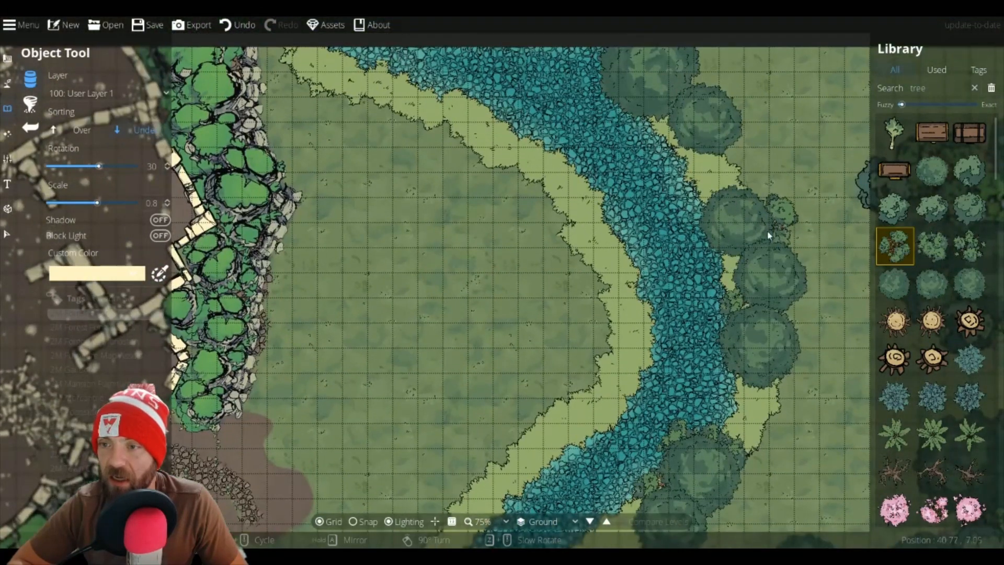
{"action": "left_click", "coordinate": [771, 242]}
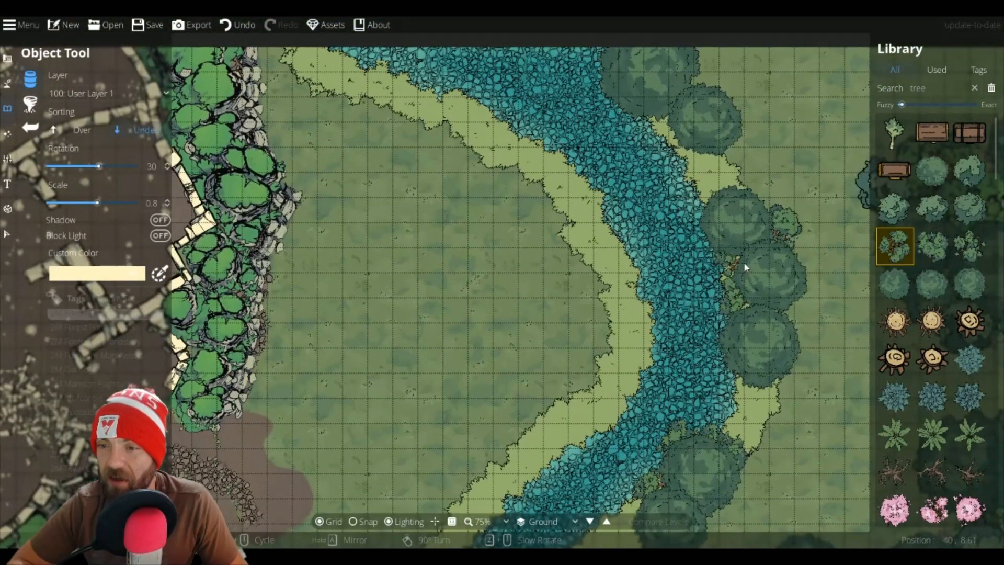
{"action": "scroll", "coordinate": [748, 272], "scroll_direction": "up", "scroll_amount": 2}
{"action": "left_click", "coordinate": [748, 271]}
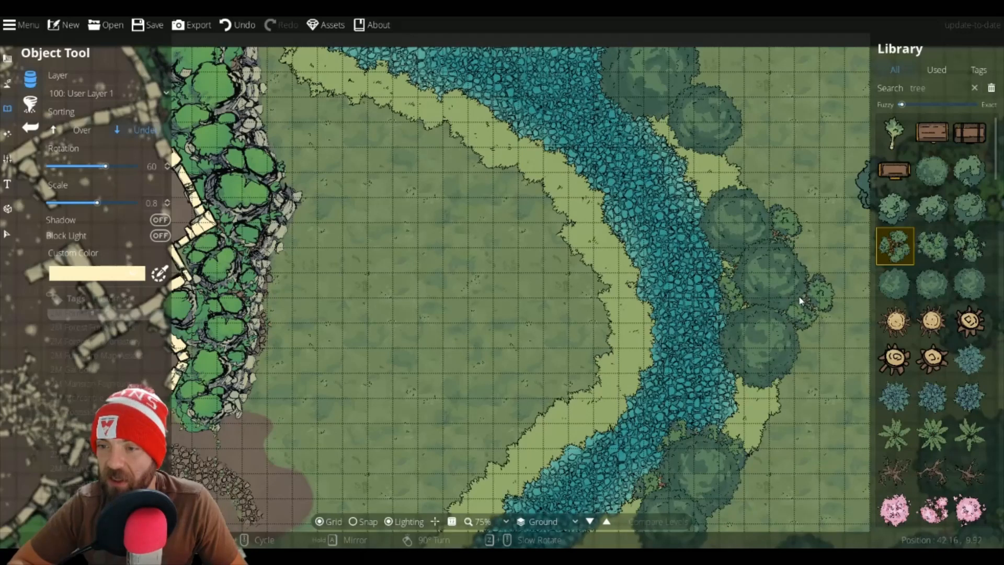
{"action": "scroll", "coordinate": [802, 300], "scroll_direction": "down", "scroll_amount": 2}
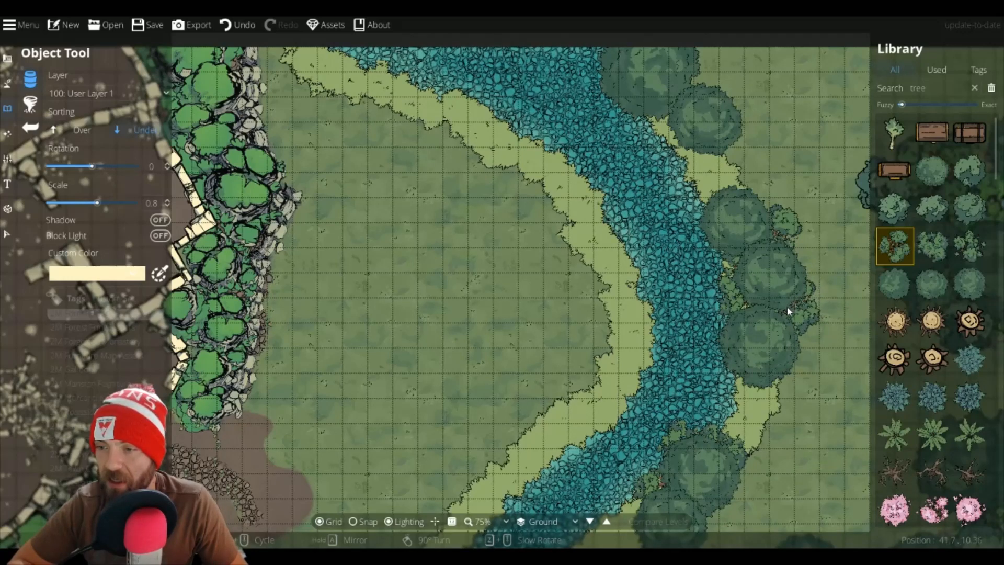
{"action": "left_click", "coordinate": [786, 307]}
{"action": "scroll", "coordinate": [699, 91], "scroll_direction": "down", "scroll_amount": 1}
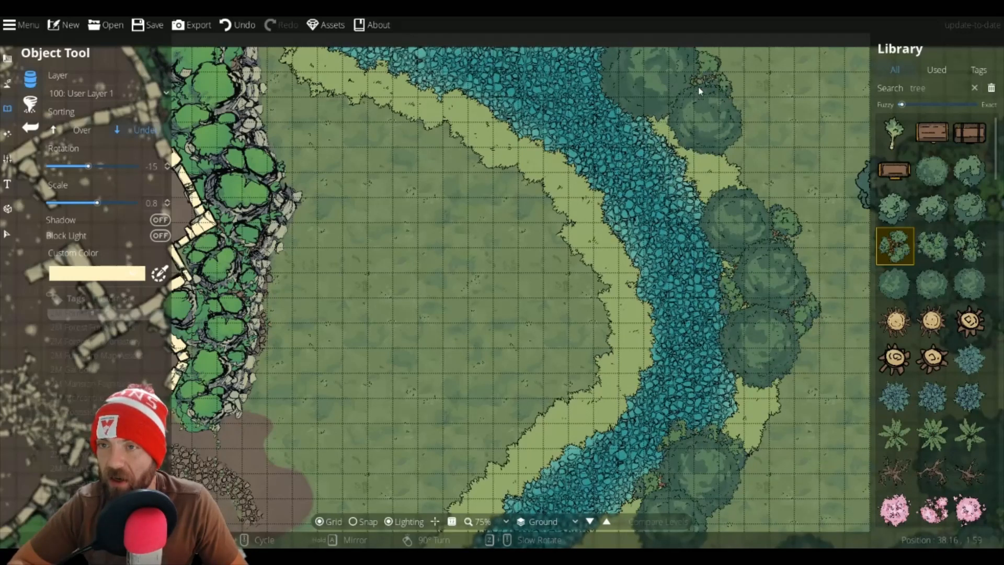
{"action": "left_click", "coordinate": [699, 91]}
Step: Pick a small tree variant and place it on the grass east of the river's bend
{"action": "left_click_drag", "start_coordinate": [752, 342], "coordinate": [776, 44]}
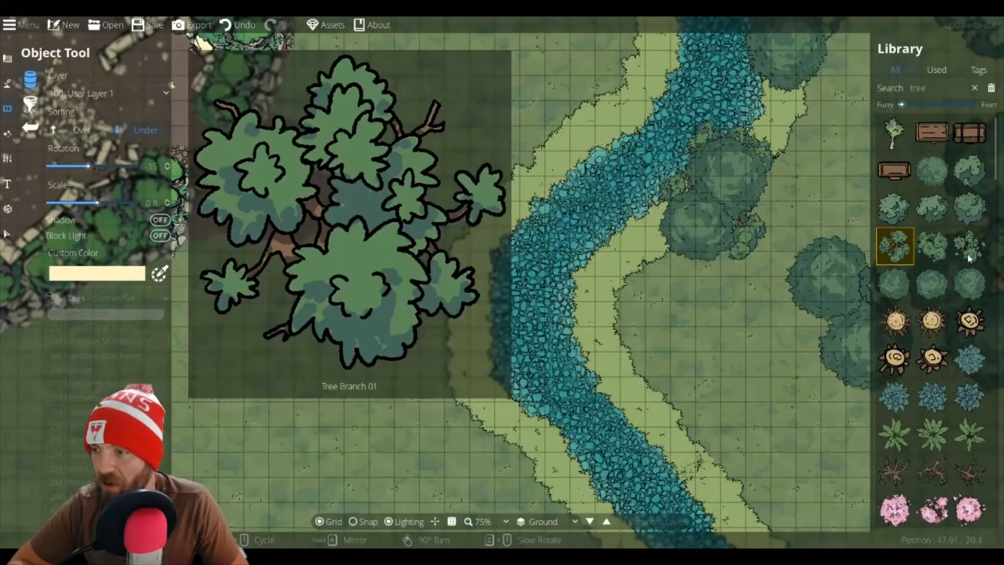
{"action": "left_click", "coordinate": [966, 252]}
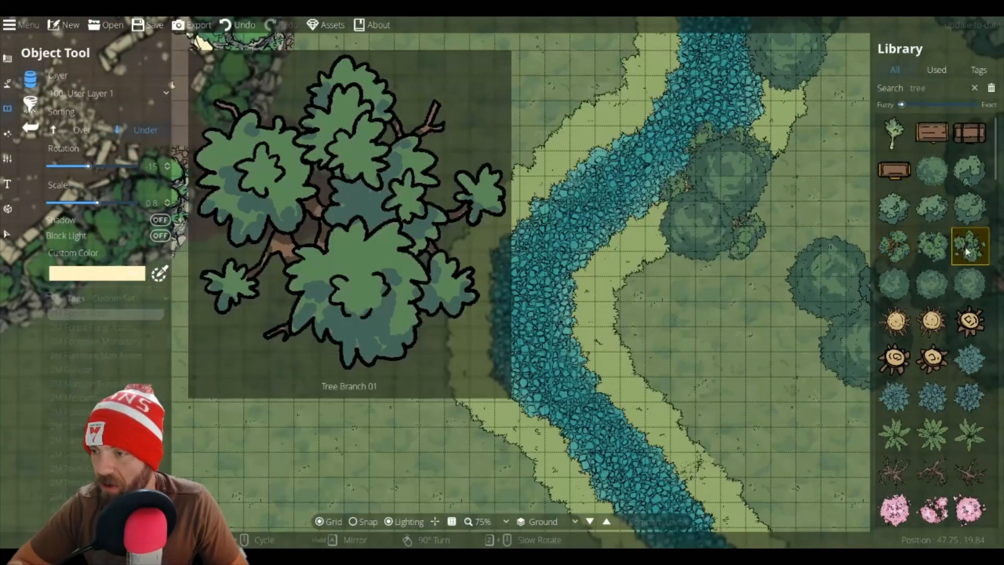
{"action": "left_click", "coordinate": [969, 208]}
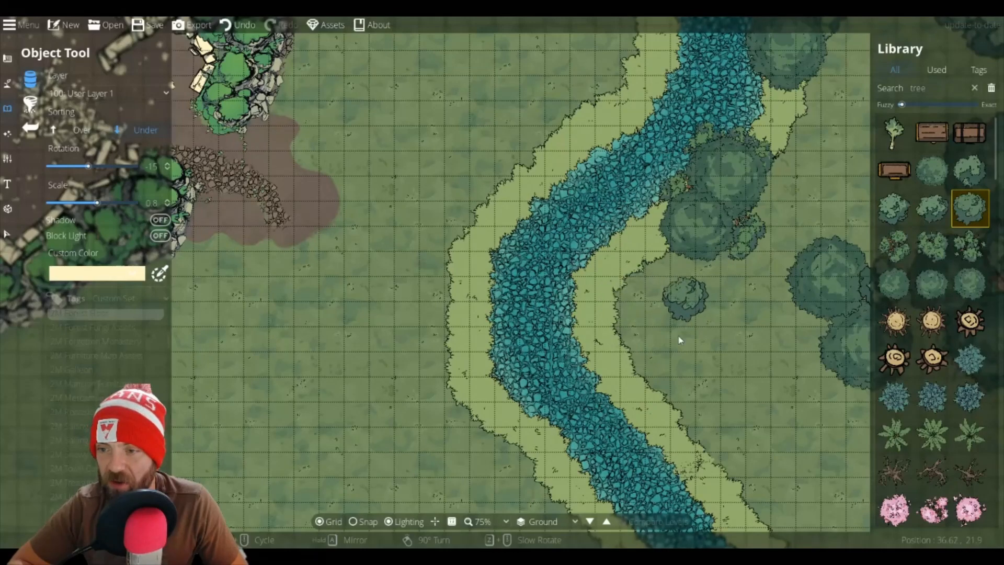
{"action": "left_click_drag", "start_coordinate": [471, 158], "coordinate": [595, 474]}
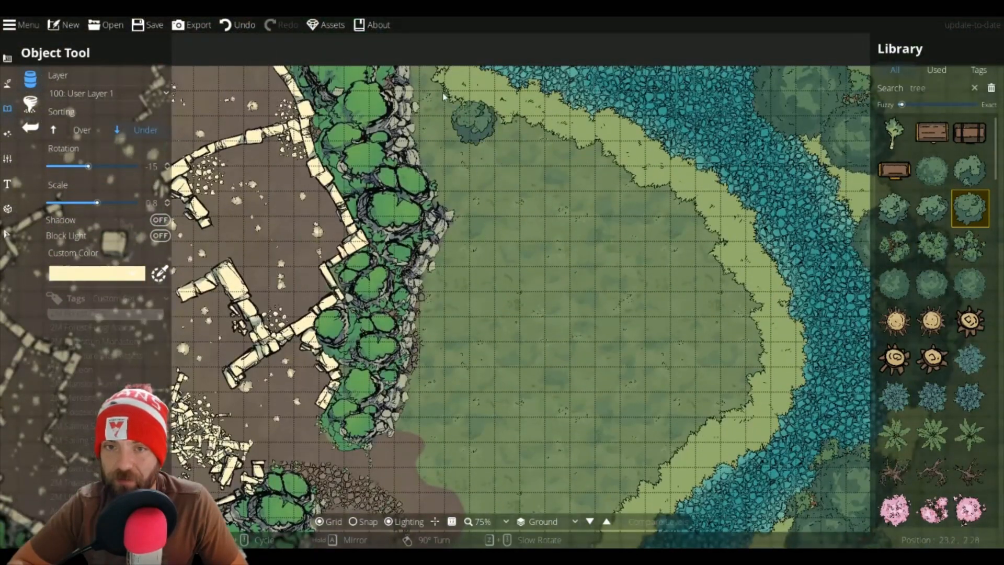
Step: Undo the last small tree, switch sorting back to Over, and place a tree at rotation 30 at the clearing's north edge
{"action": "scroll", "coordinate": [439, 91], "scroll_direction": "up", "scroll_amount": 3}
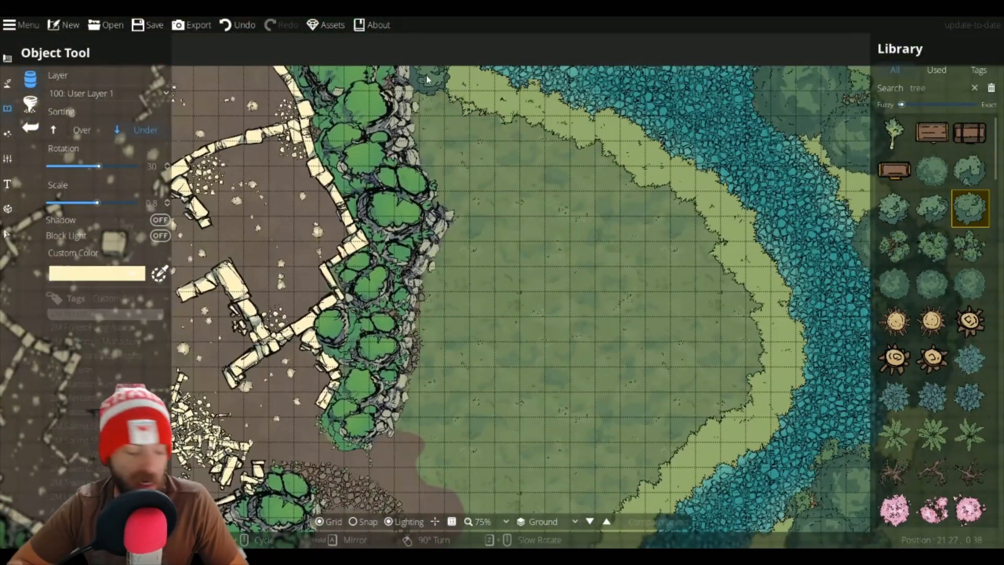
{"action": "key", "text": "ctrl+z"}
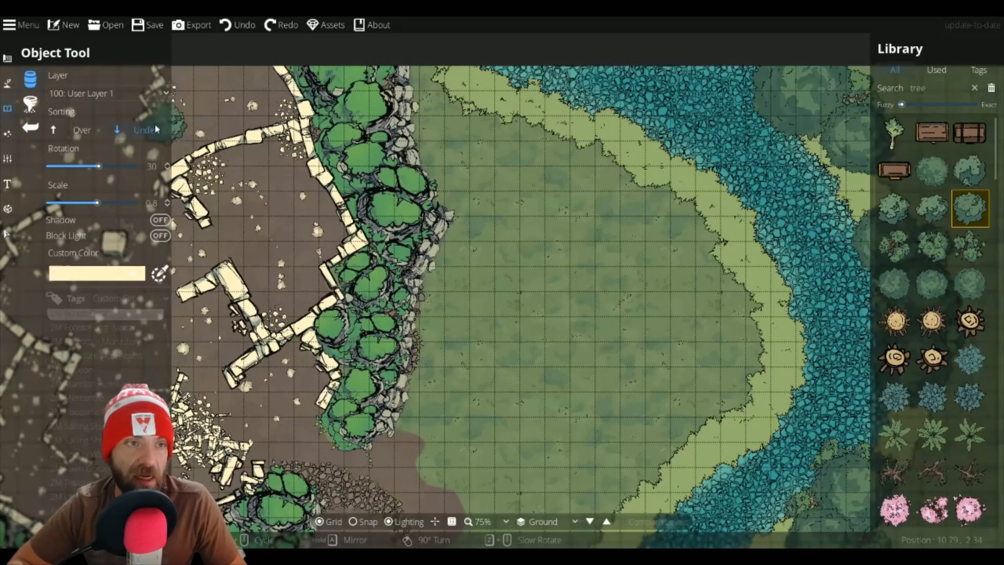
{"action": "left_click", "coordinate": [64, 131]}
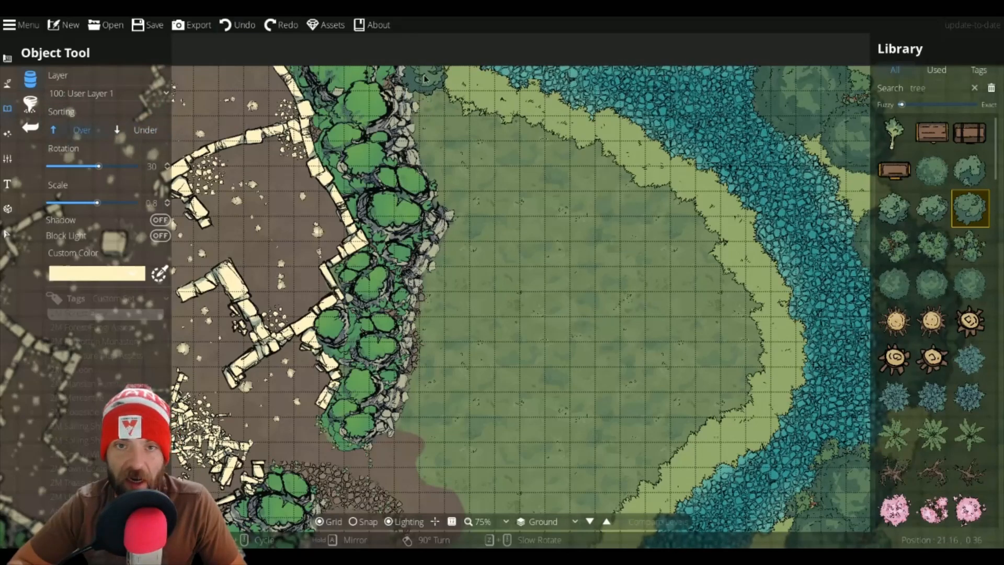
{"action": "left_click", "coordinate": [424, 78]}
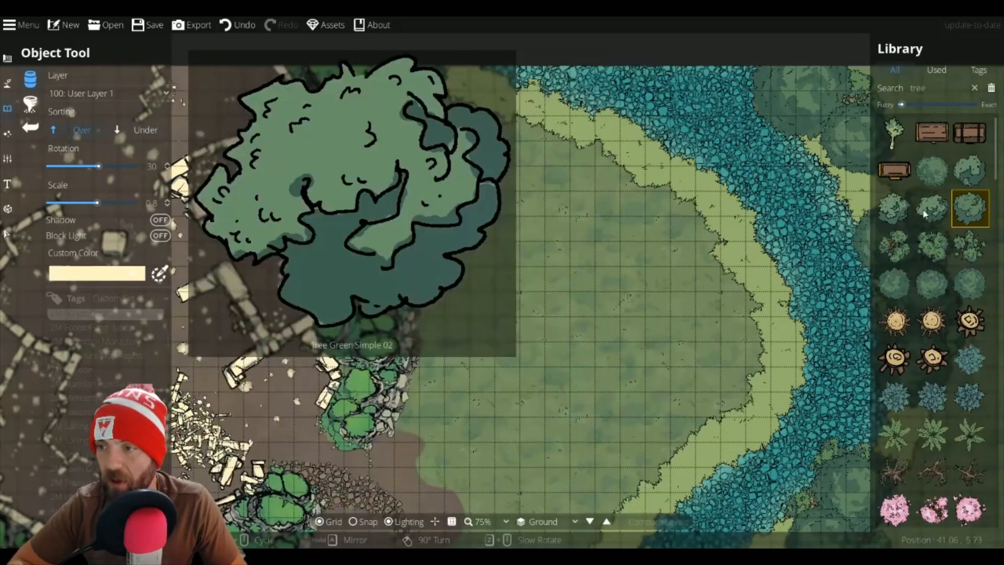
Step: Pick another tree variant and place it at rotation 105 on the grass near the clearing's north edge
{"action": "left_click", "coordinate": [932, 208]}
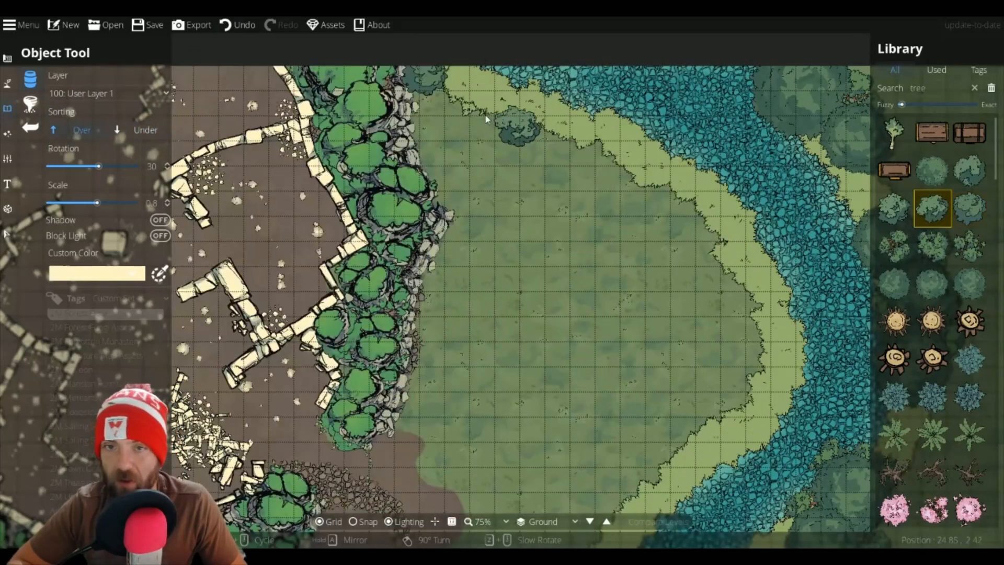
{"action": "scroll", "coordinate": [441, 97], "scroll_direction": "down", "scroll_amount": 2}
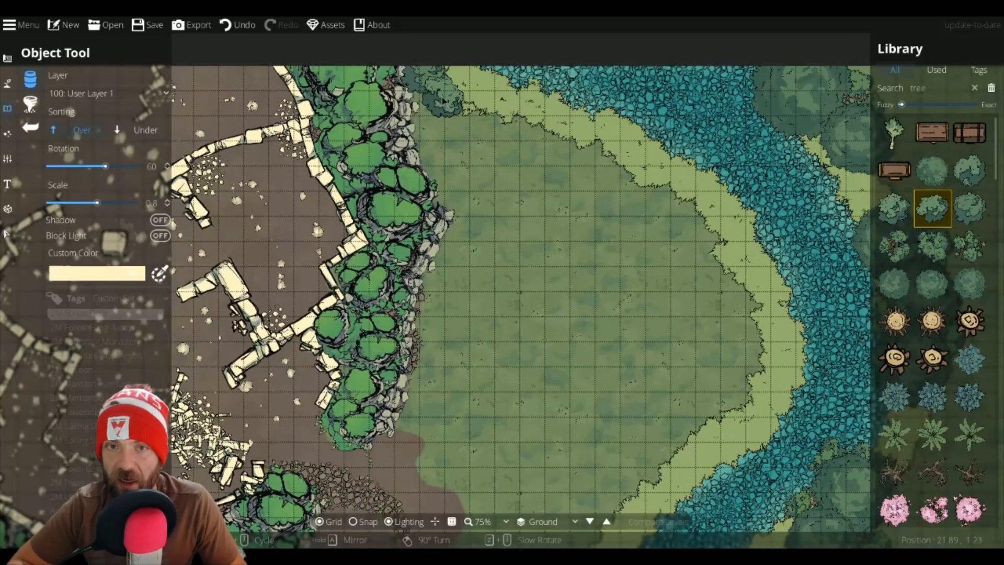
{"action": "scroll", "coordinate": [462, 122], "scroll_direction": "down", "scroll_amount": 2}
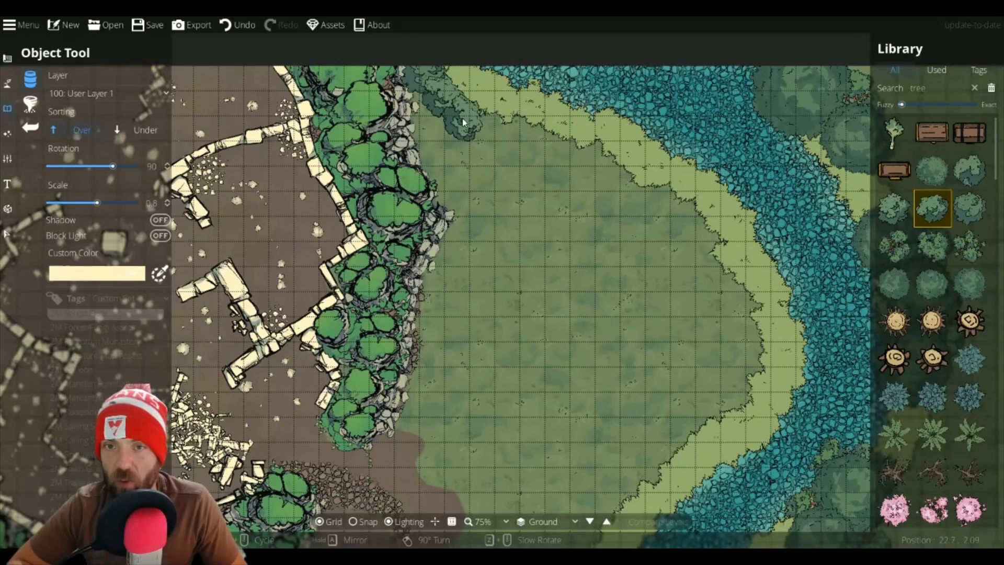
{"action": "scroll", "coordinate": [465, 118], "scroll_direction": "down", "scroll_amount": 1}
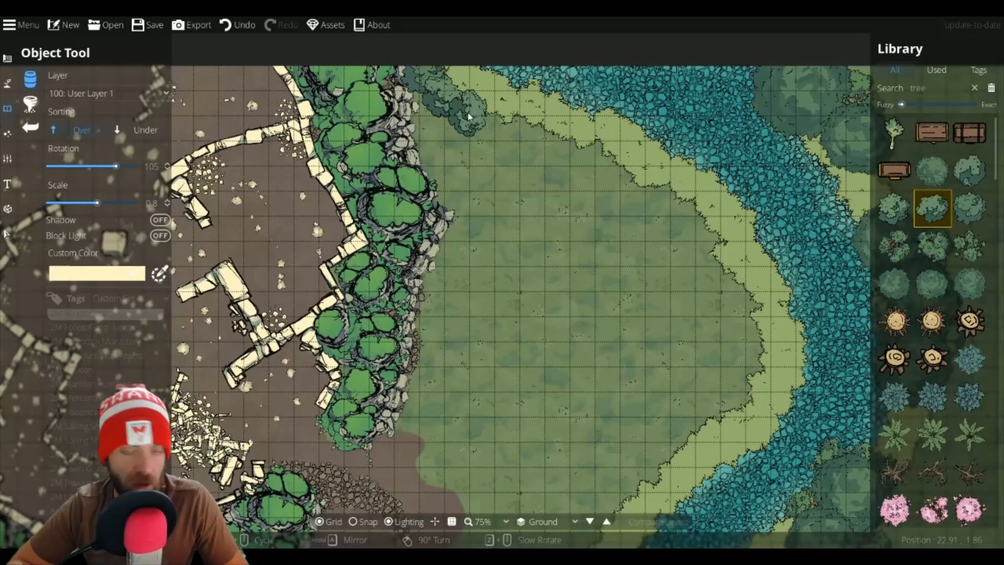
{"action": "scroll", "coordinate": [468, 116], "scroll_direction": "up", "scroll_amount": 3}
{"action": "left_click", "coordinate": [483, 118]}
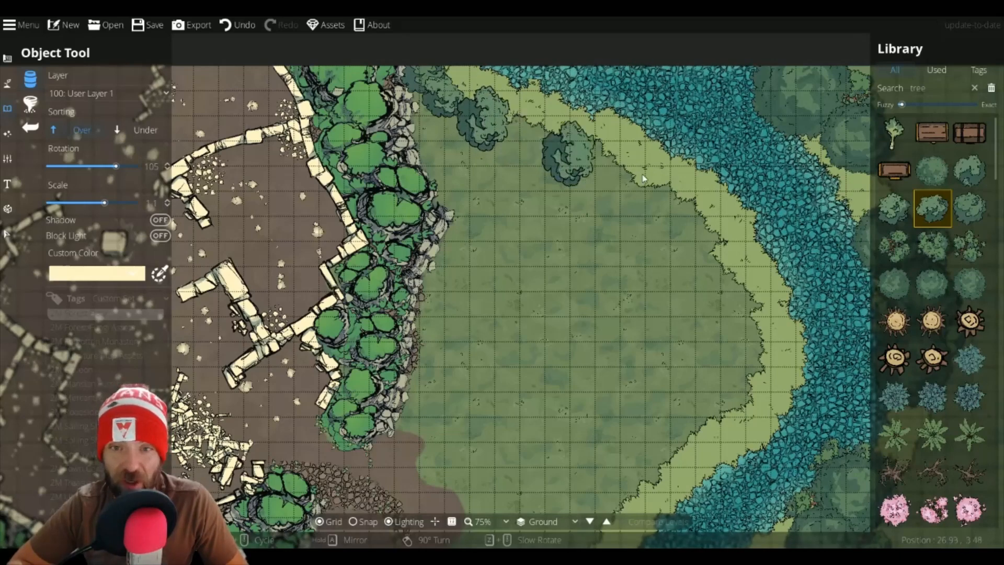
Step: Pick a large round tree variant and place it at rotation 75 on the grass beside the river's west bank
{"action": "left_click", "coordinate": [976, 210]}
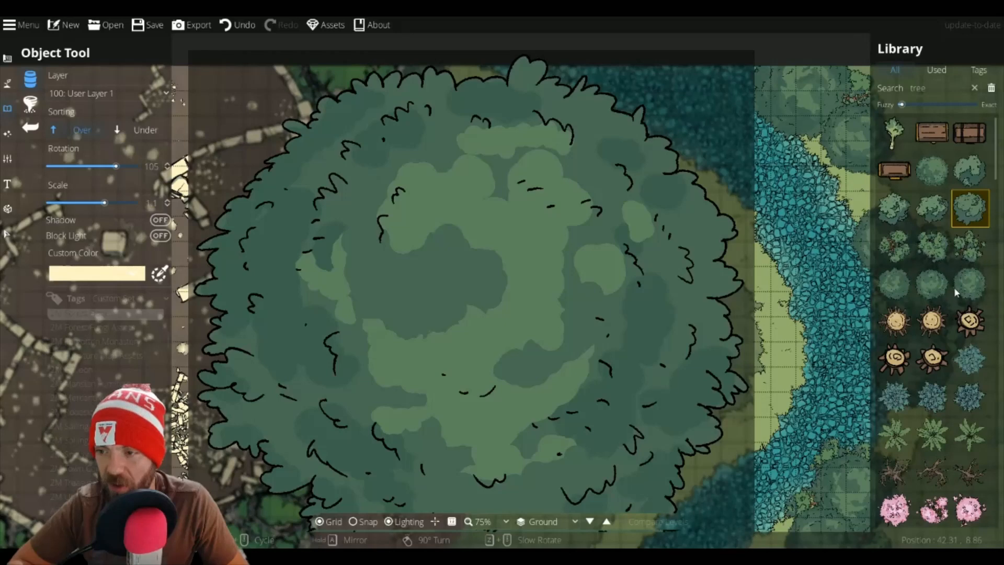
{"action": "left_click", "coordinate": [968, 283]}
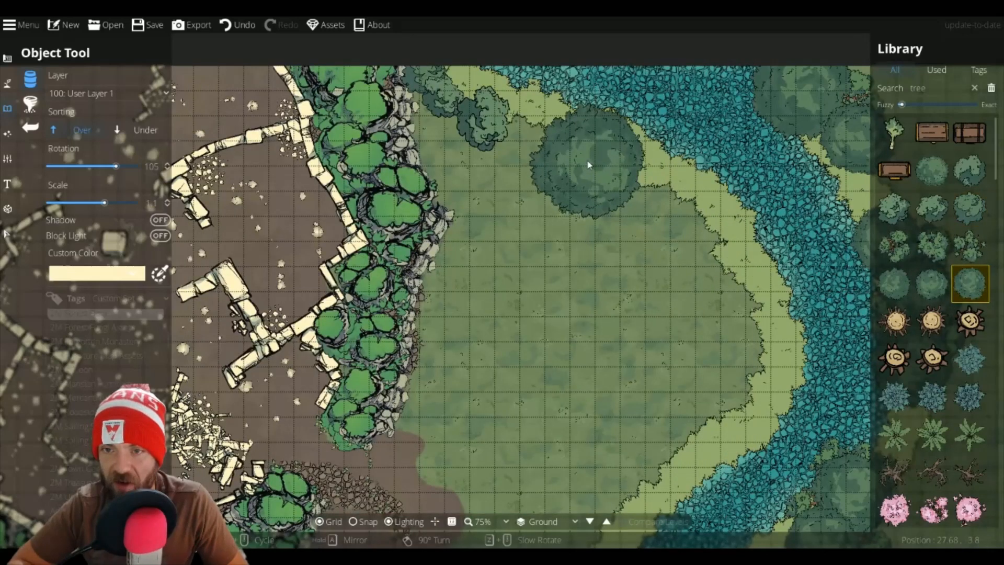
{"action": "scroll", "coordinate": [587, 158], "scroll_direction": "down", "scroll_amount": 3}
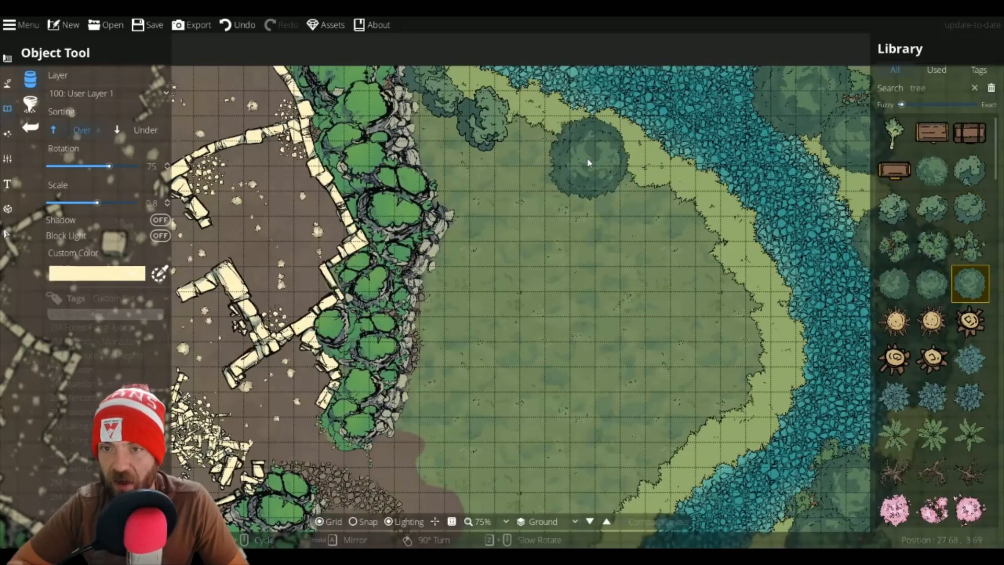
{"action": "left_click", "coordinate": [587, 158]}
Step: Place three more round trees down the clearing's east edge by the river, switching variants and using scale 0.5
{"action": "left_click", "coordinate": [932, 283]}
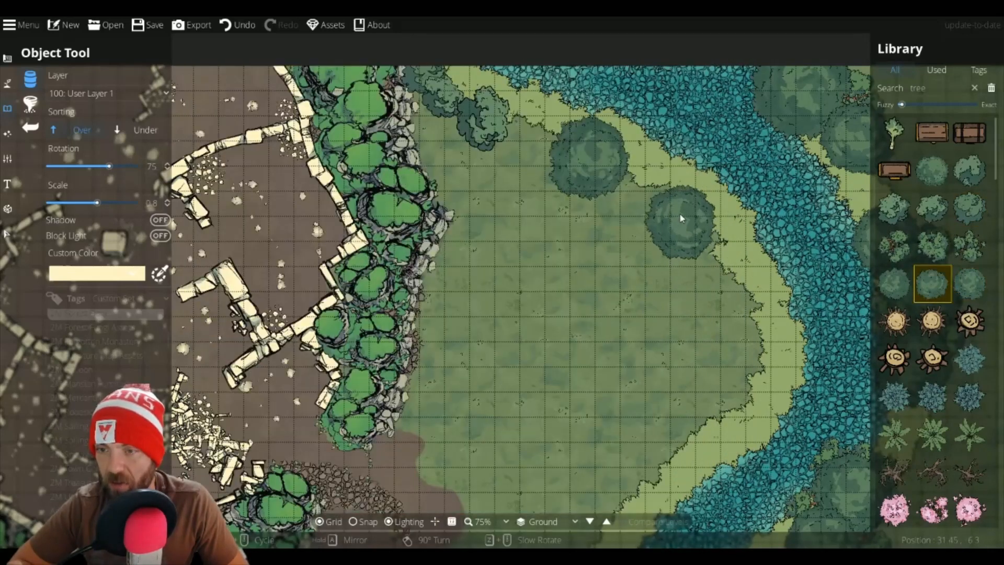
{"action": "left_click", "coordinate": [680, 213]}
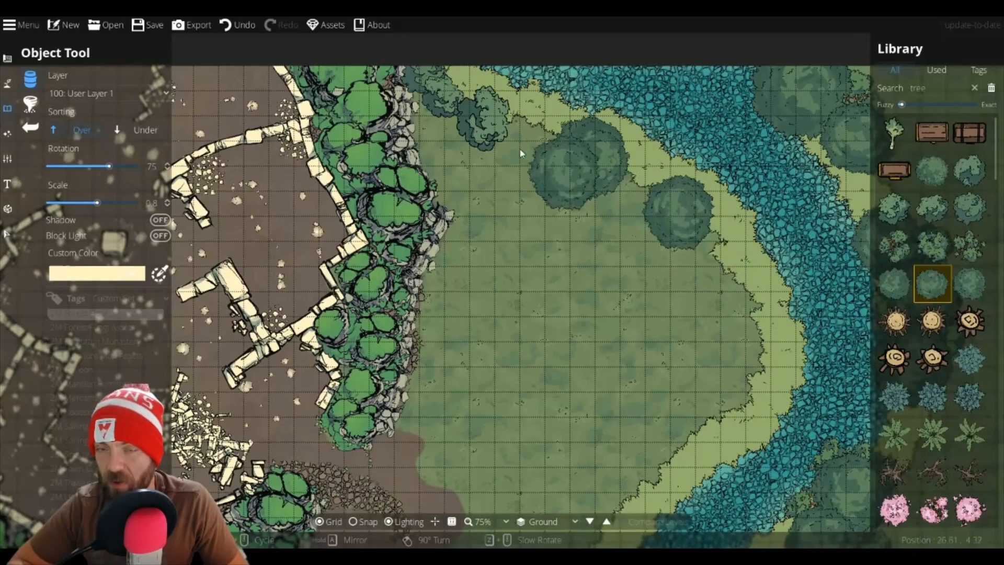
{"action": "scroll", "coordinate": [523, 131], "scroll_direction": "down", "scroll_amount": 3}
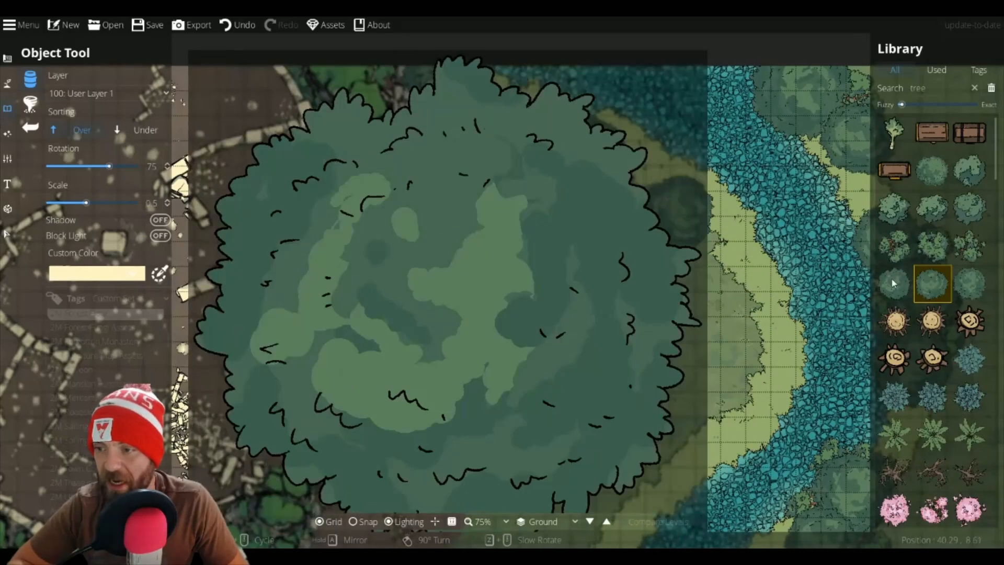
{"action": "left_click", "coordinate": [893, 283]}
{"action": "left_click", "coordinate": [708, 237]}
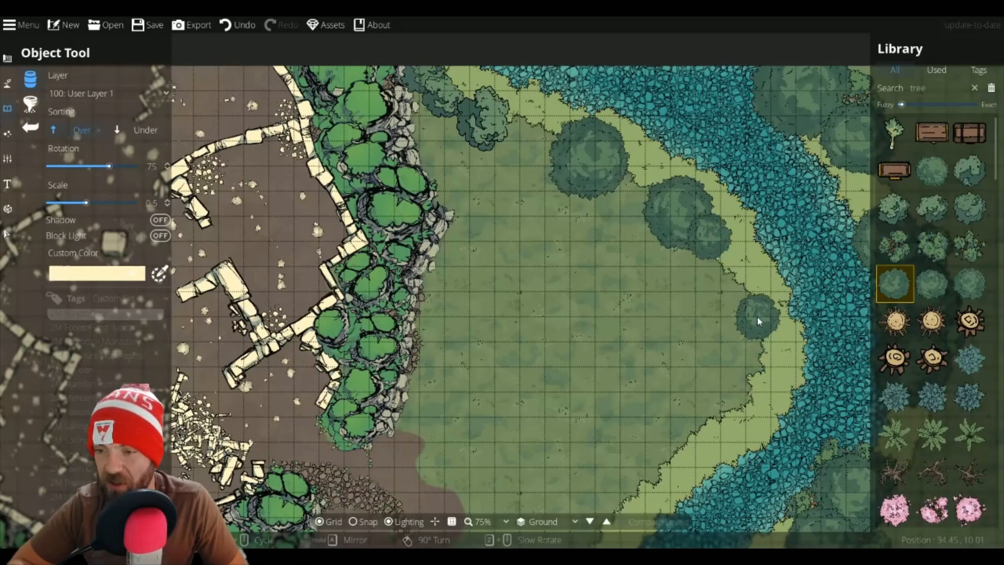
{"action": "left_click", "coordinate": [757, 316]}
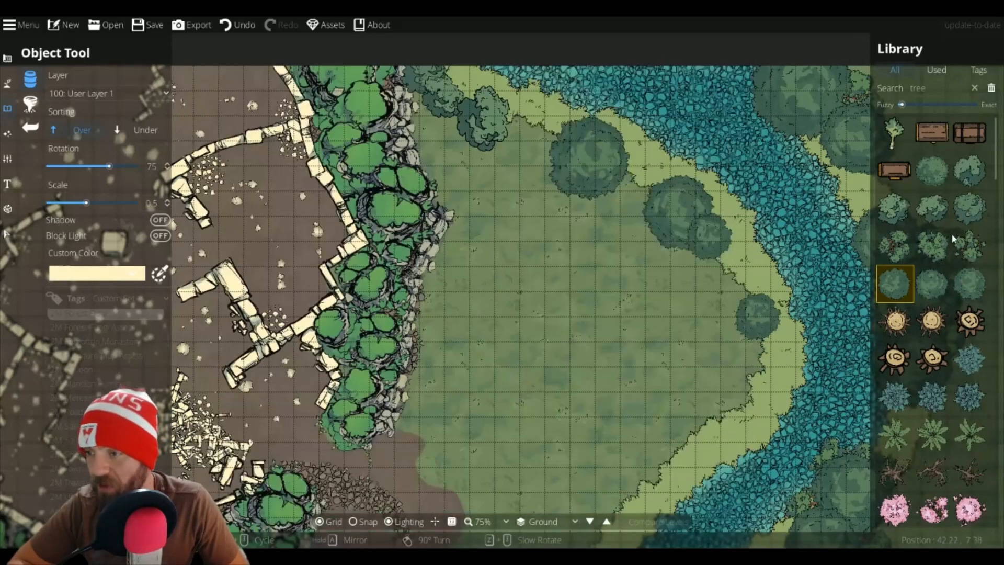
Step: Pick a bushy variant, switch sorting to Under, and place bushes at rotation 90 beneath the new riverside trees
{"action": "left_click", "coordinate": [952, 239]}
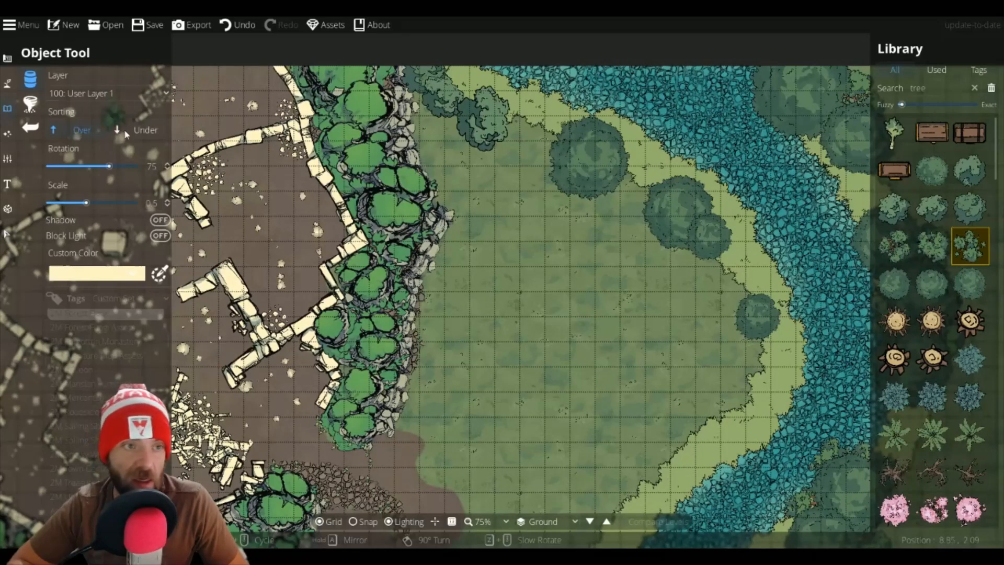
{"action": "left_click", "coordinate": [125, 135]}
{"action": "scroll", "coordinate": [714, 214], "scroll_direction": "up", "scroll_amount": 1}
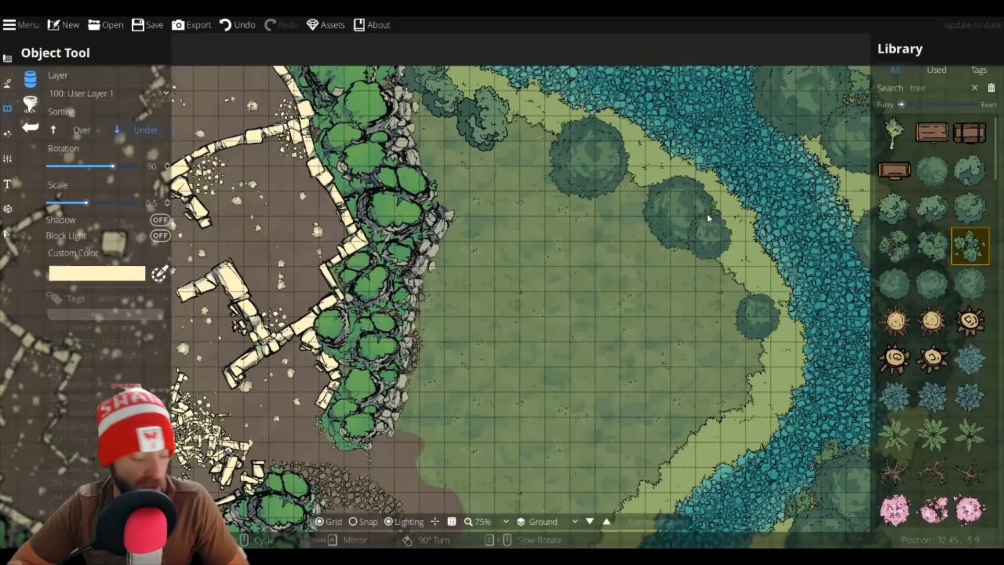
{"action": "scroll", "coordinate": [707, 217], "scroll_direction": "up", "scroll_amount": 4}
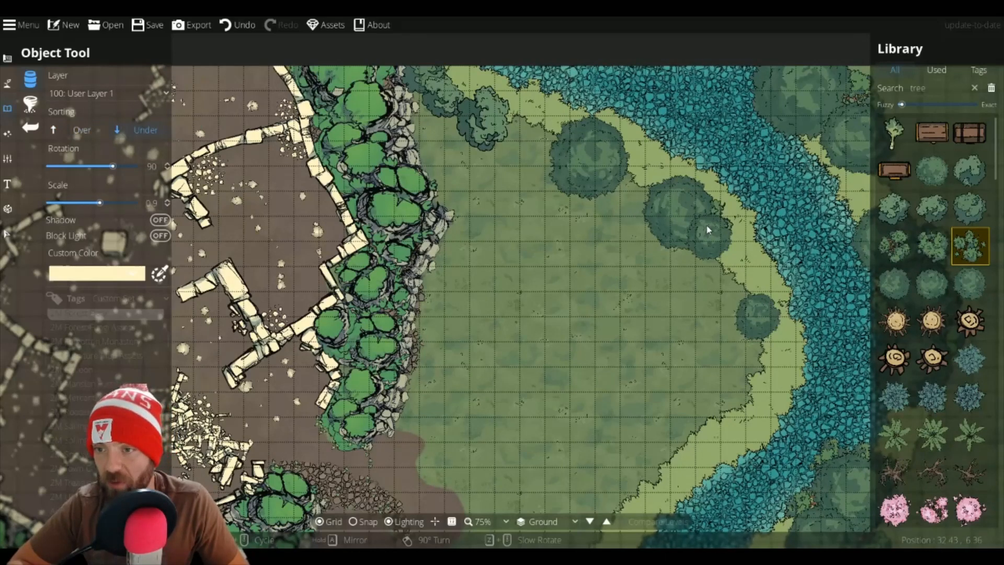
{"action": "left_click", "coordinate": [706, 226]}
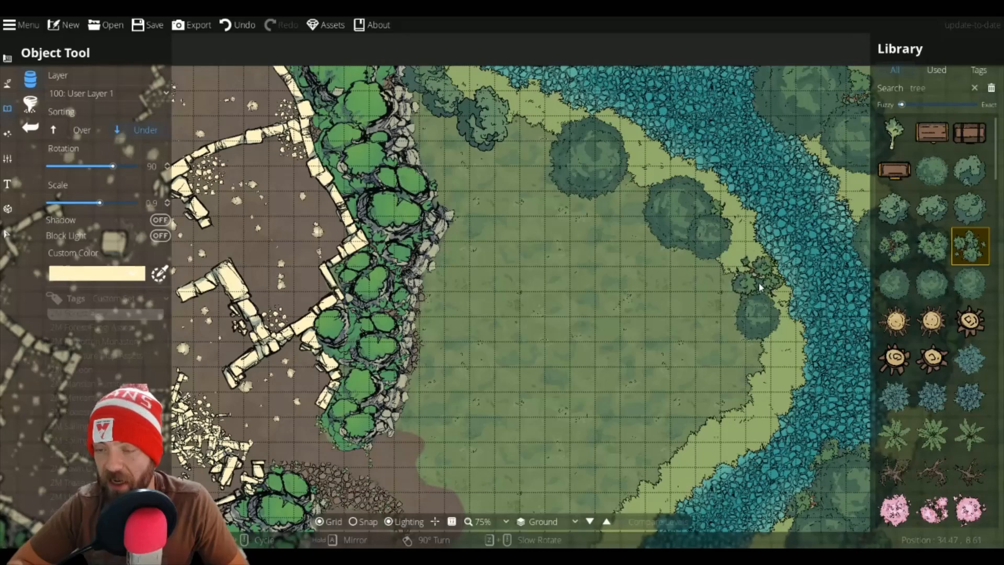
{"action": "scroll", "coordinate": [758, 316], "scroll_direction": "up", "scroll_amount": 2}
{"action": "left_click", "coordinate": [757, 317]}
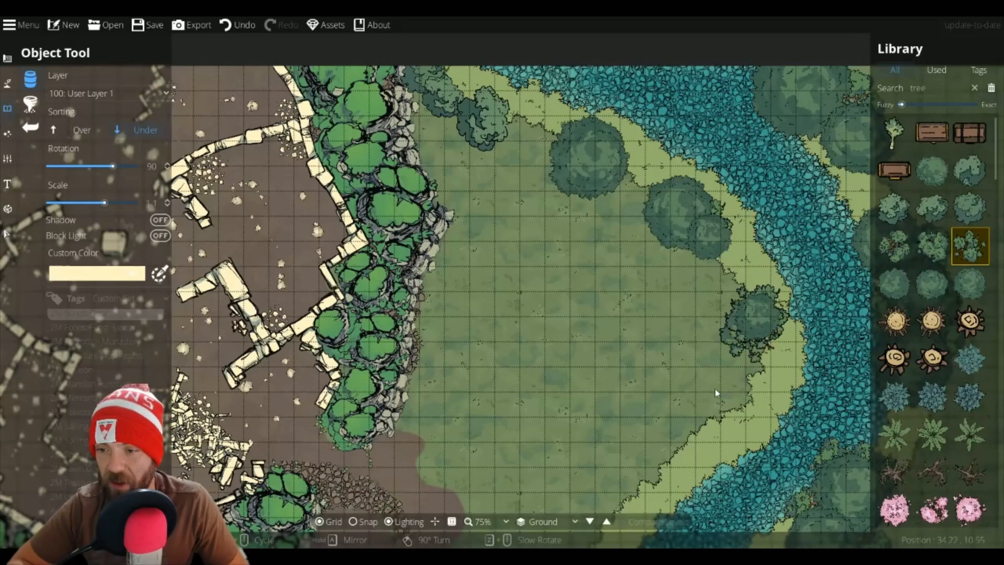
Step: Pan south along the river and browse the library's tree assets
{"action": "left_click_drag", "start_coordinate": [699, 402], "coordinate": [711, 235]}
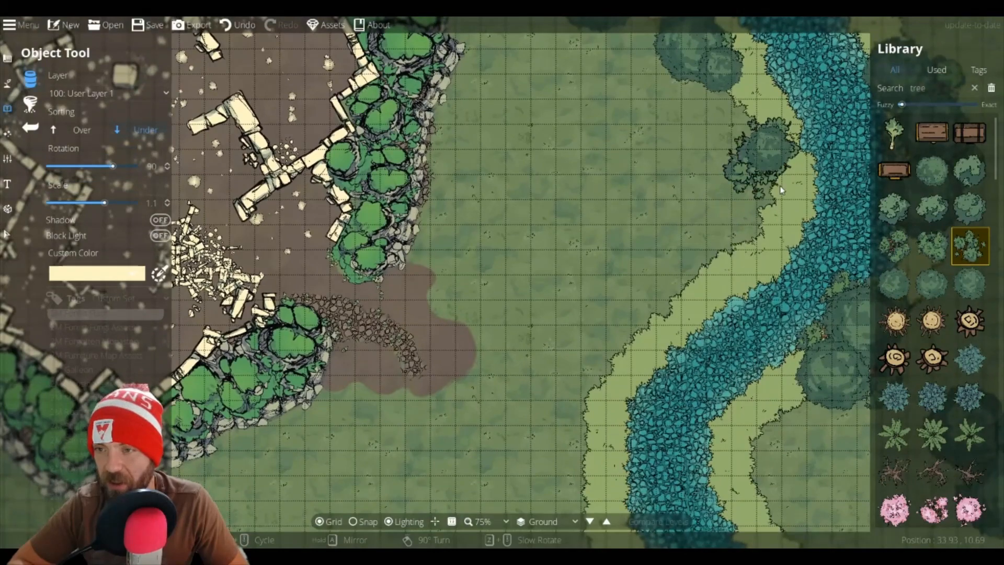
{"action": "left_click_drag", "start_coordinate": [620, 316], "coordinate": [581, 115]}
{"action": "scroll", "coordinate": [930, 318], "scroll_direction": "down", "scroll_amount": 3}
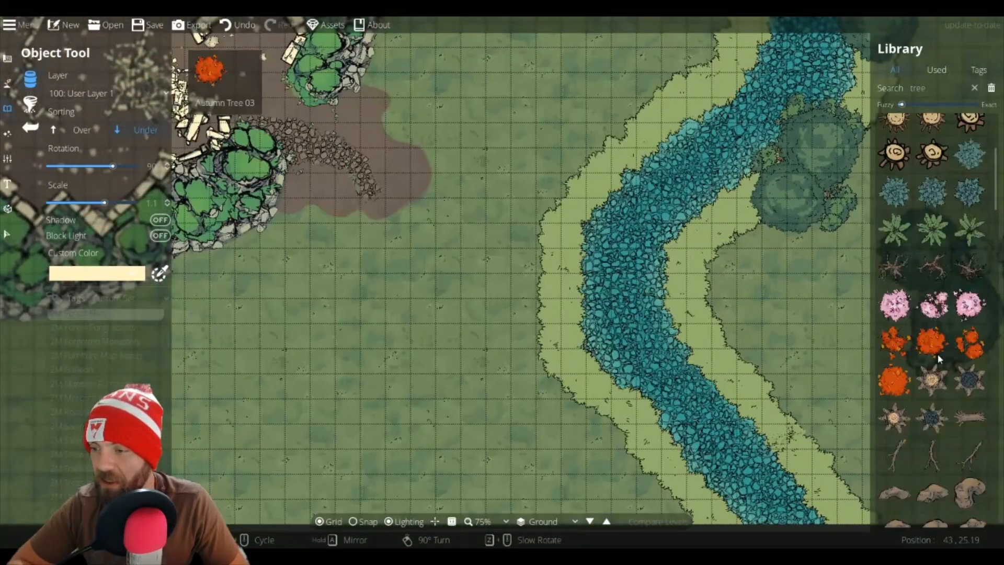
{"action": "scroll", "coordinate": [937, 353], "scroll_direction": "down", "scroll_amount": 3}
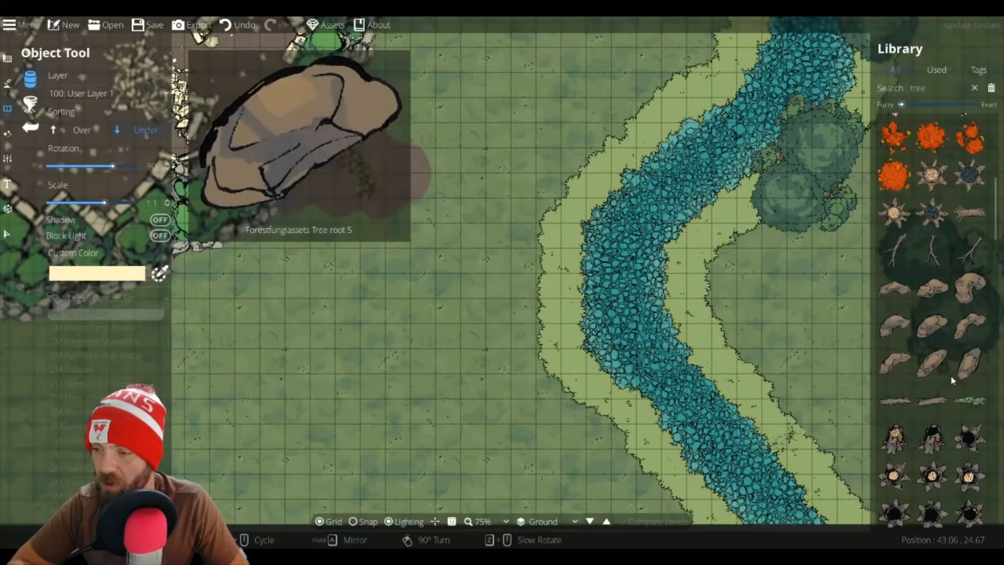
{"action": "scroll", "coordinate": [935, 397], "scroll_direction": "down", "scroll_amount": 3}
{"action": "scroll", "coordinate": [920, 416], "scroll_direction": "down", "scroll_amount": 3}
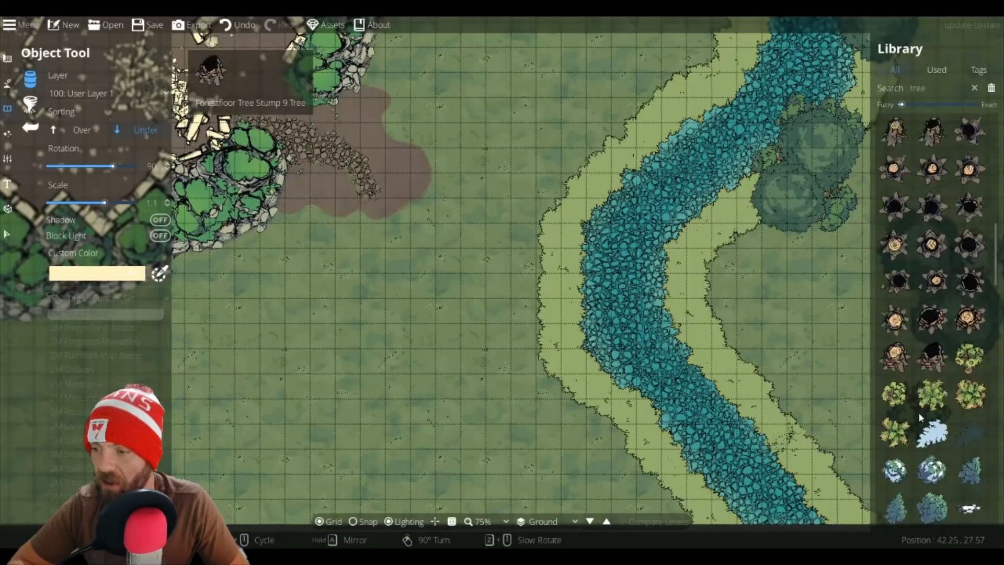
{"action": "scroll", "coordinate": [920, 417], "scroll_direction": "up", "scroll_amount": 3}
{"action": "scroll", "coordinate": [920, 416], "scroll_direction": "up", "scroll_amount": 3}
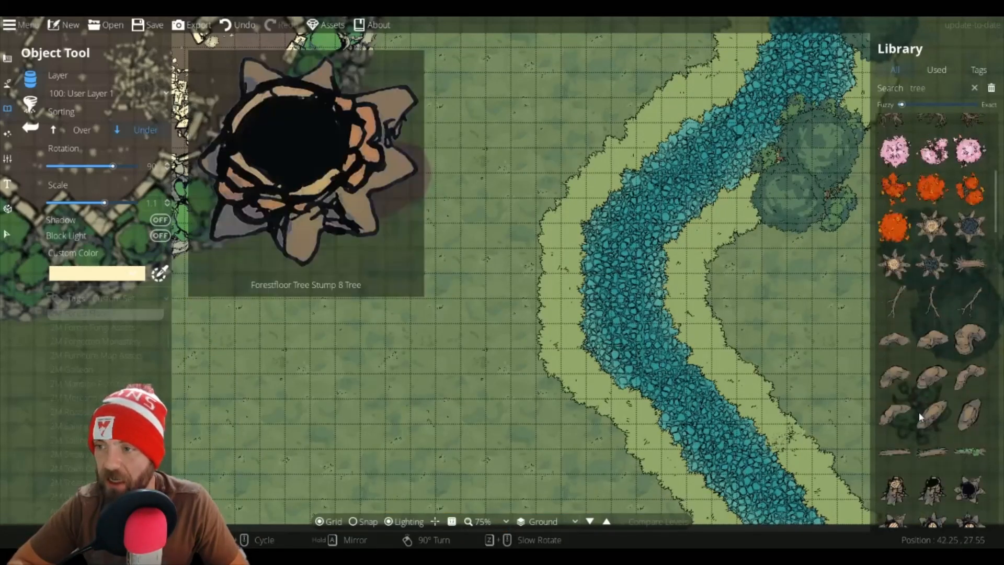
{"action": "scroll", "coordinate": [918, 412], "scroll_direction": "up", "scroll_amount": 3}
{"action": "scroll", "coordinate": [920, 416], "scroll_direction": "down", "scroll_amount": 3}
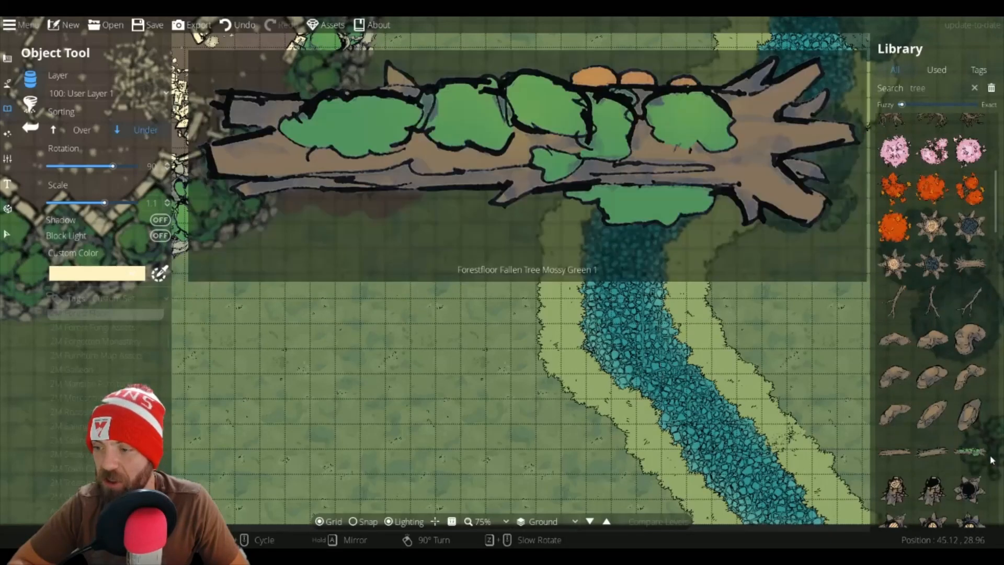
Step: Pick a fallen log, set the layer to Below Water, and place it in the river at rotation 60, scale 0.7
{"action": "left_click", "coordinate": [977, 453]}
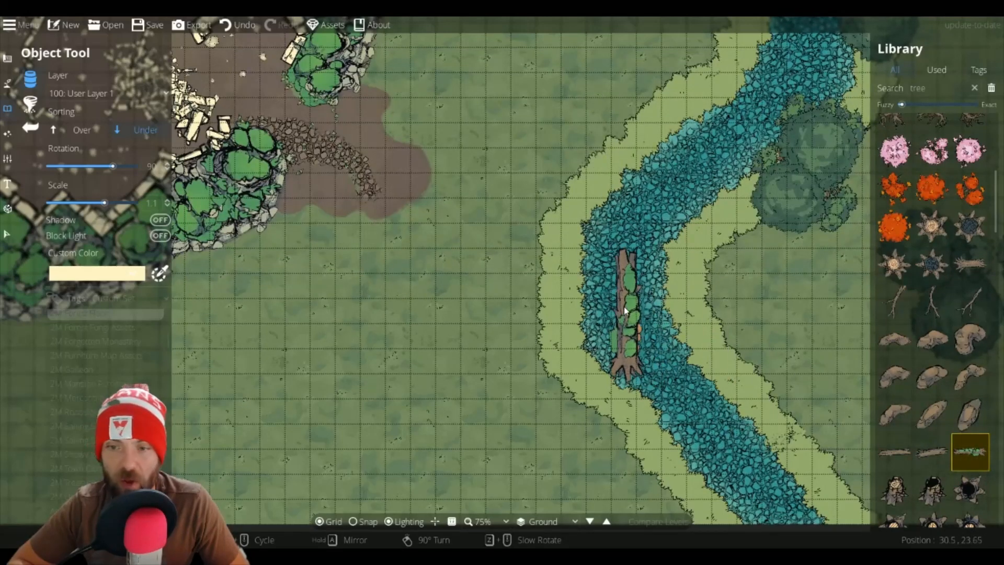
{"action": "left_click", "coordinate": [932, 451]}
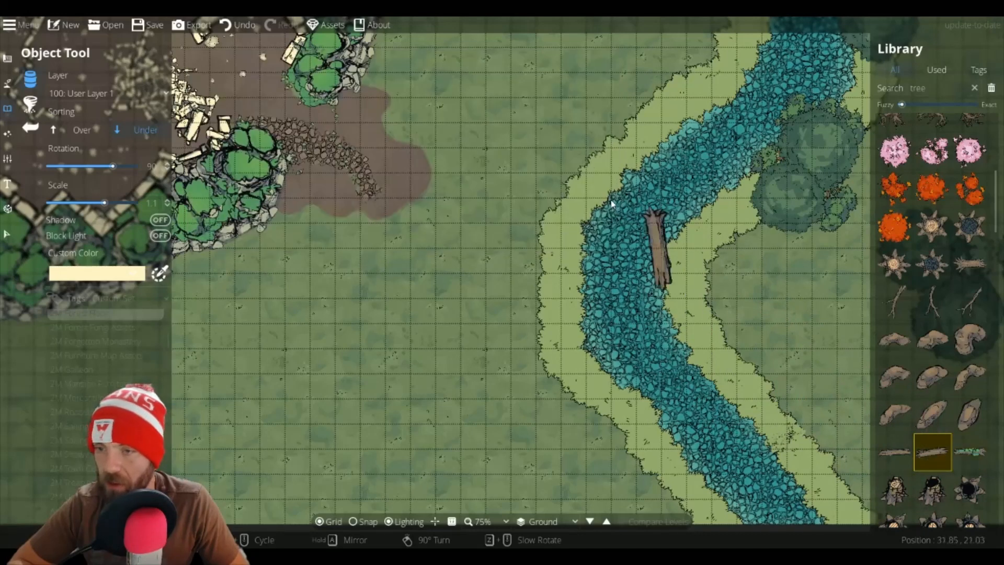
{"action": "left_click", "coordinate": [116, 92]}
{"action": "left_click", "coordinate": [95, 170]}
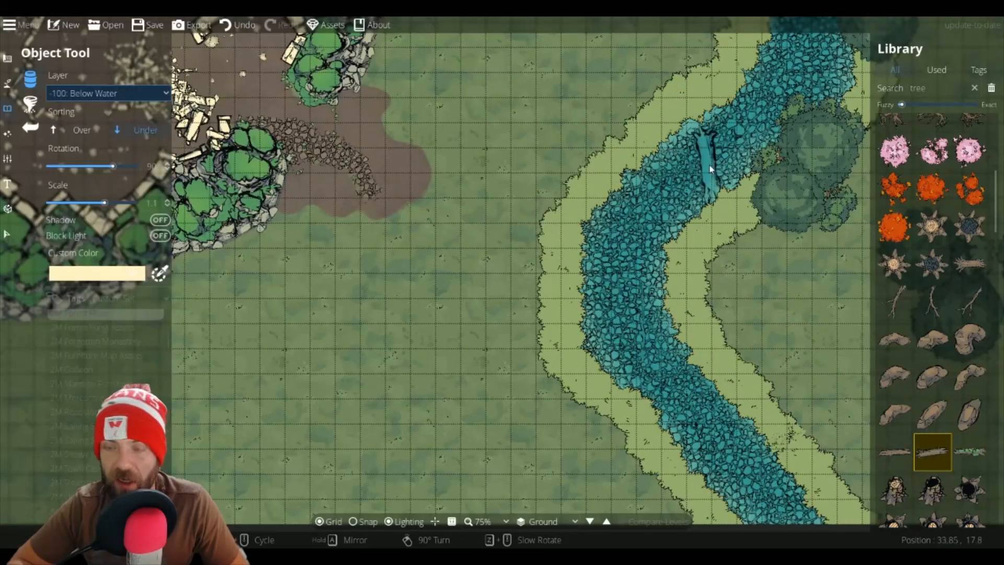
{"action": "left_click_drag", "start_coordinate": [724, 150], "coordinate": [523, 360]}
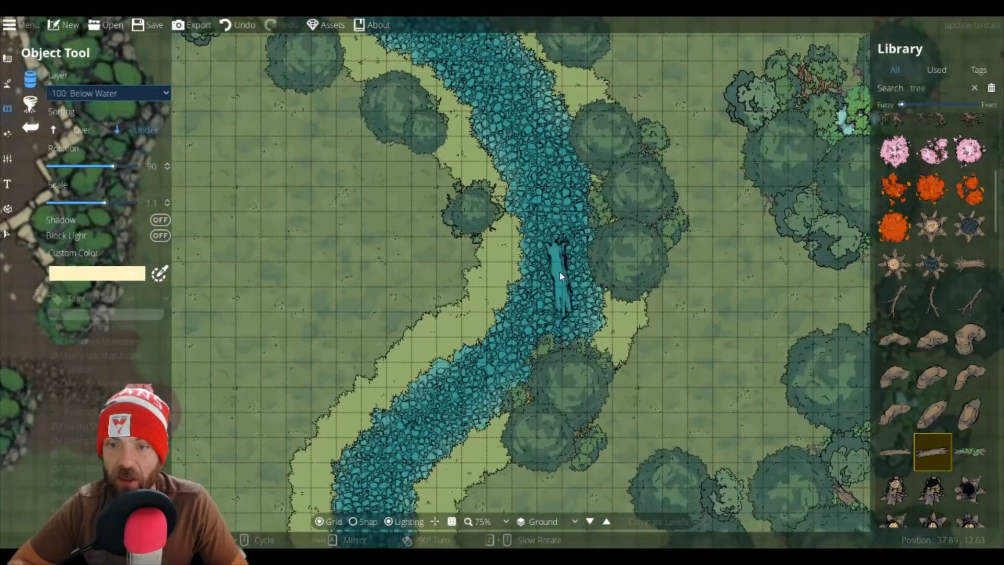
{"action": "scroll", "coordinate": [559, 272], "scroll_direction": "down", "scroll_amount": 2}
{"action": "scroll", "coordinate": [564, 265], "scroll_direction": "down", "scroll_amount": 4}
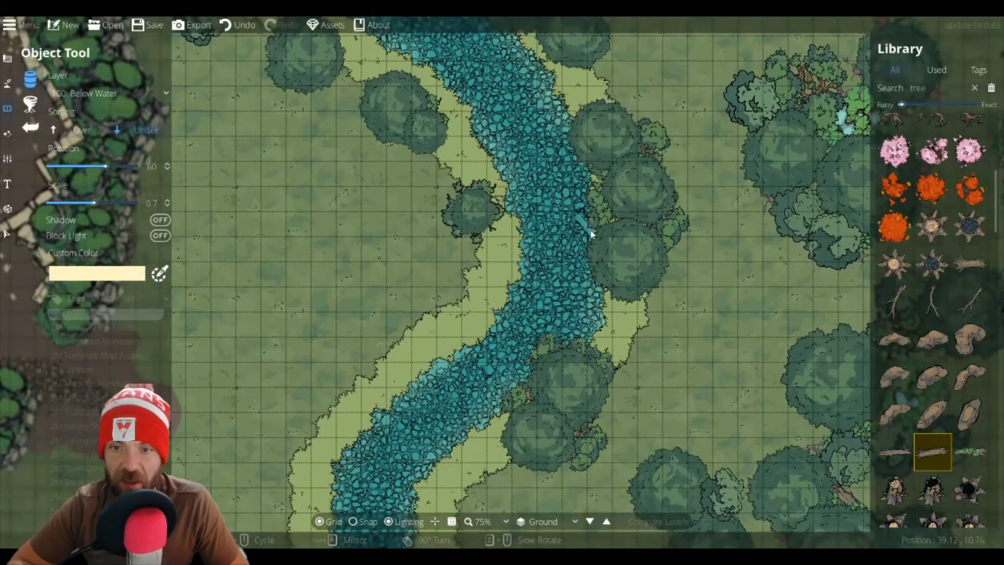
{"action": "left_click", "coordinate": [588, 243]}
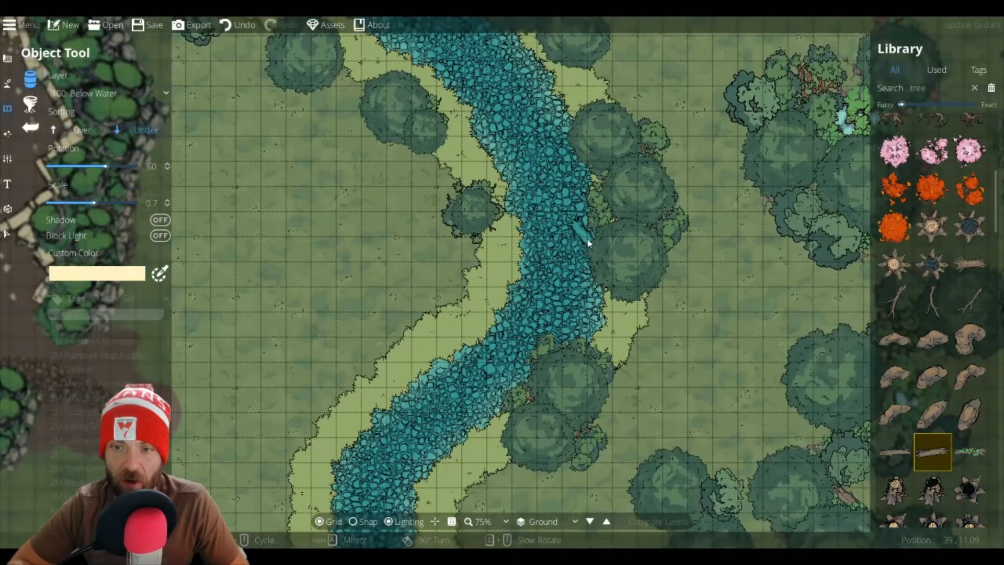
Step: Place another small submerged log across the river at scale 0.4, below the water
{"action": "scroll", "coordinate": [575, 243], "scroll_direction": "up", "scroll_amount": 1}
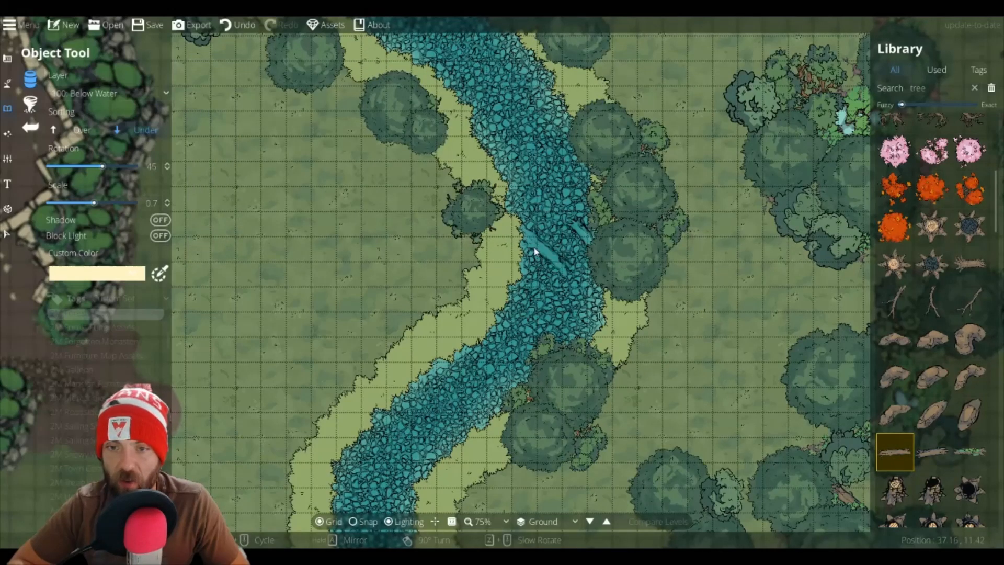
{"action": "scroll", "coordinate": [534, 251], "scroll_direction": "down", "scroll_amount": 2}
{"action": "scroll", "coordinate": [534, 251], "scroll_direction": "down", "scroll_amount": 3}
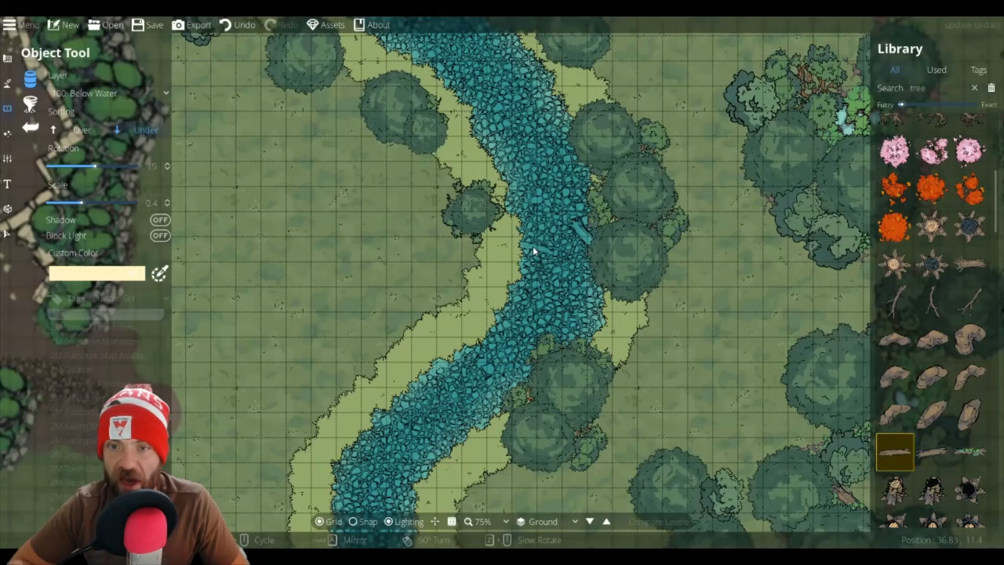
{"action": "scroll", "coordinate": [532, 246], "scroll_direction": "up", "scroll_amount": 2}
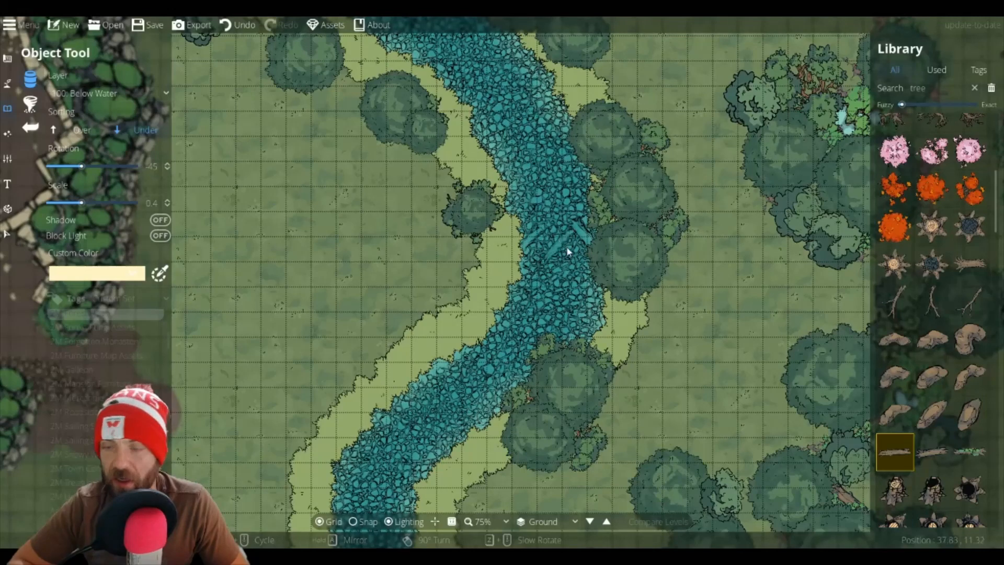
{"action": "scroll", "coordinate": [543, 225], "scroll_direction": "down", "scroll_amount": 1}
{"action": "left_click", "coordinate": [553, 224]}
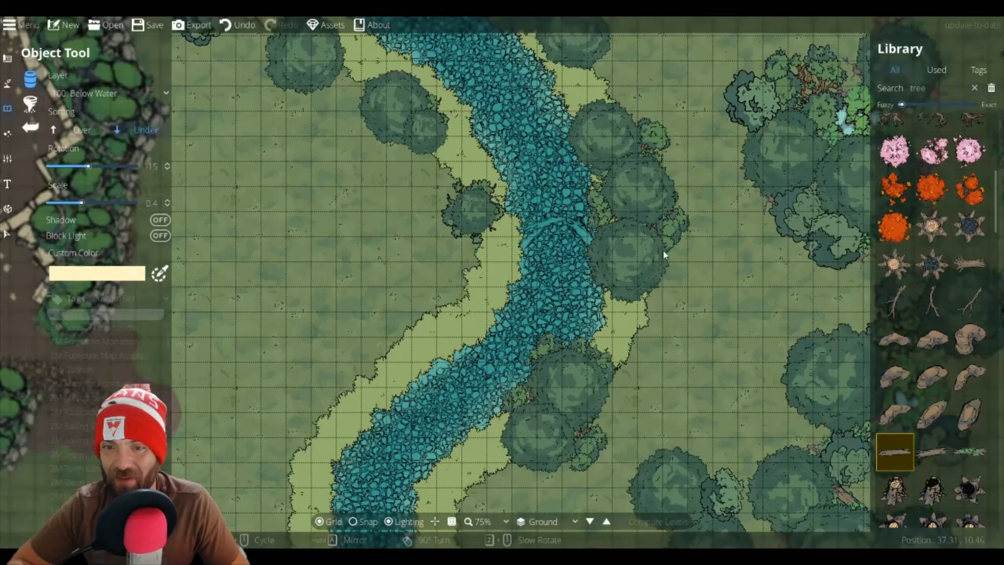
Step: Pick a different log variant and place it in the river at rotation 60, scale 0.8
{"action": "left_click", "coordinate": [932, 452]}
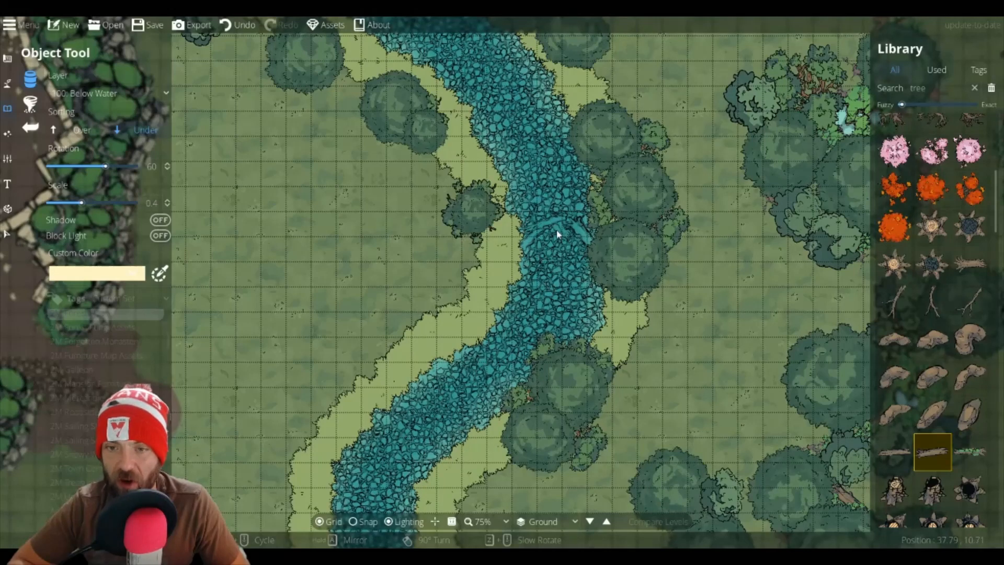
{"action": "scroll", "coordinate": [557, 235], "scroll_direction": "up", "scroll_amount": 4}
{"action": "left_click", "coordinate": [560, 244]}
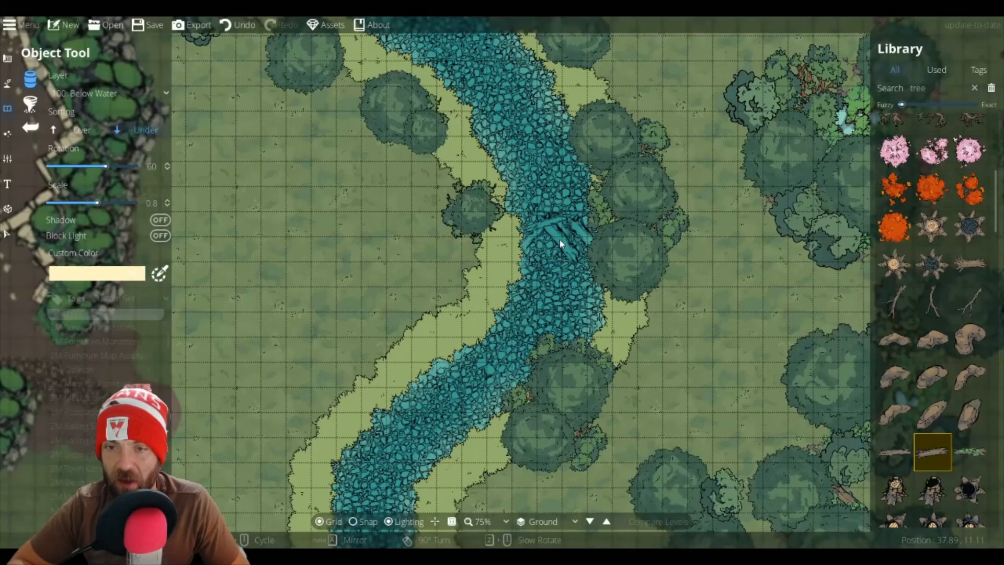
Step: Switch the layer to User Layer 1 and lay a fallen log across the river's west bank
{"action": "mouse_move", "coordinate": [979, 447]}
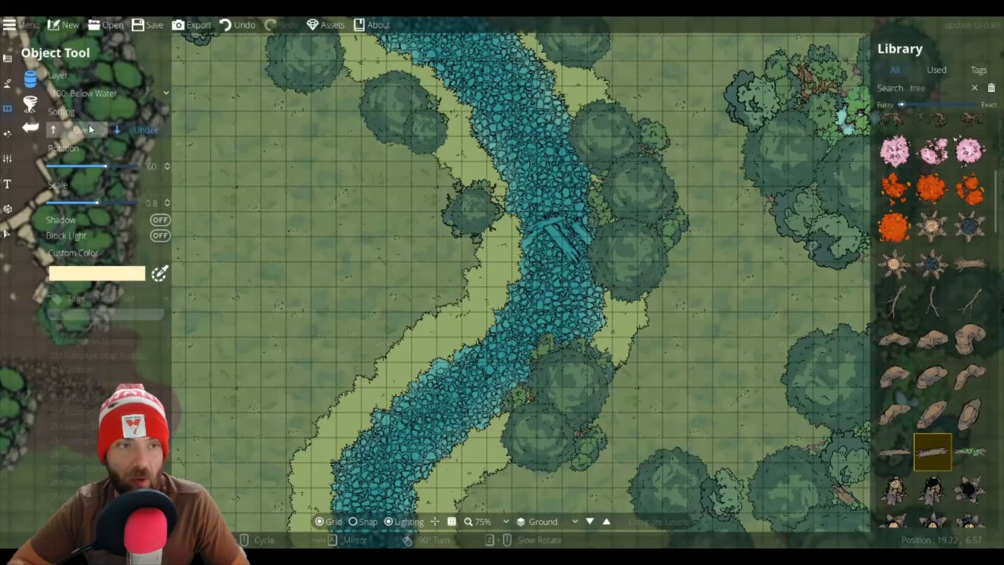
{"action": "left_click", "coordinate": [86, 98]}
{"action": "left_click", "coordinate": [88, 199]}
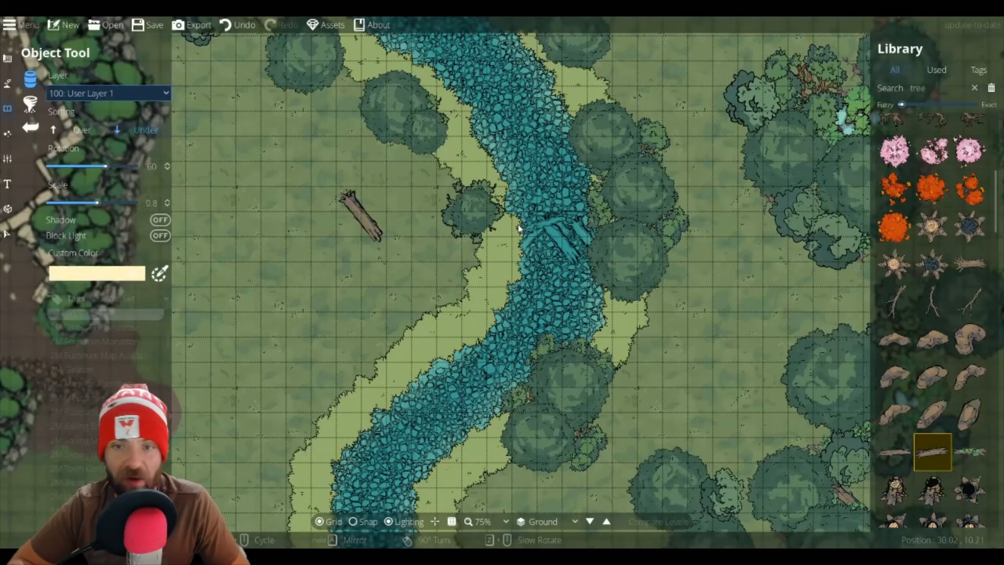
{"action": "scroll", "coordinate": [546, 235], "scroll_direction": "down", "scroll_amount": 7}
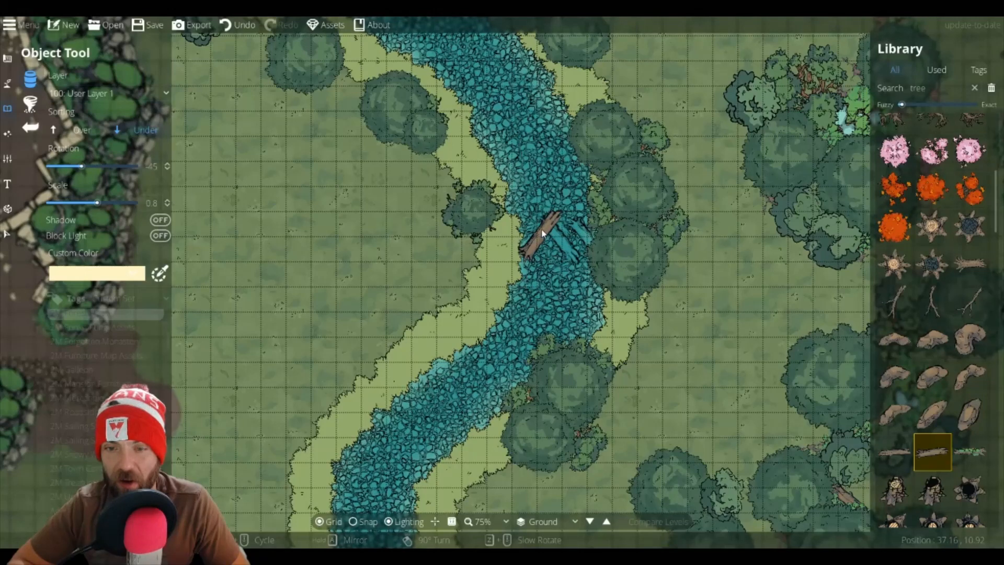
{"action": "scroll", "coordinate": [539, 233], "scroll_direction": "up", "scroll_amount": 2}
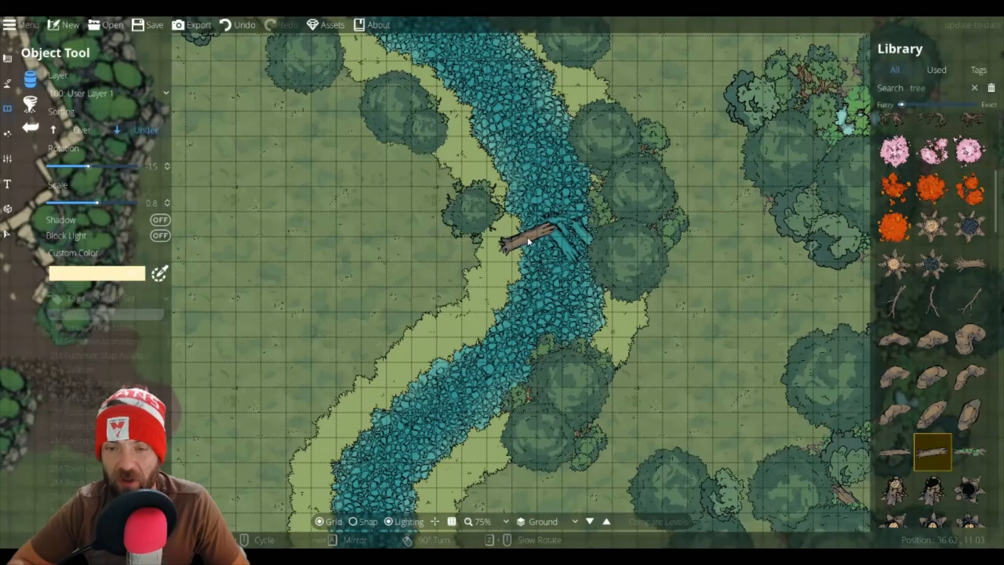
{"action": "left_click", "coordinate": [528, 242]}
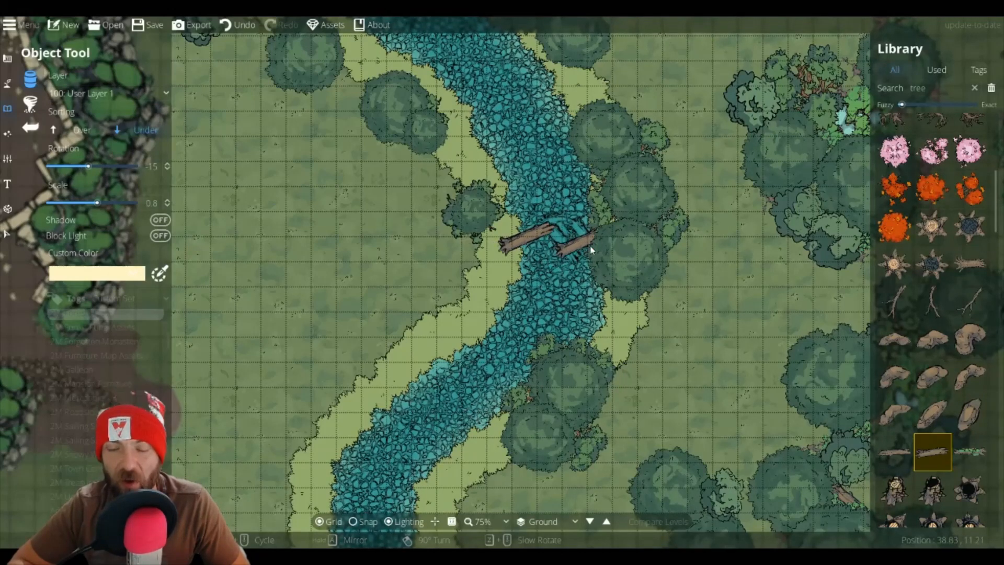
Step: Pile more fallen logs across the river, switching log variants and rotating them to 150 and 105
{"action": "left_click", "coordinate": [895, 451]}
{"action": "scroll", "coordinate": [596, 233], "scroll_direction": "down", "scroll_amount": 1}
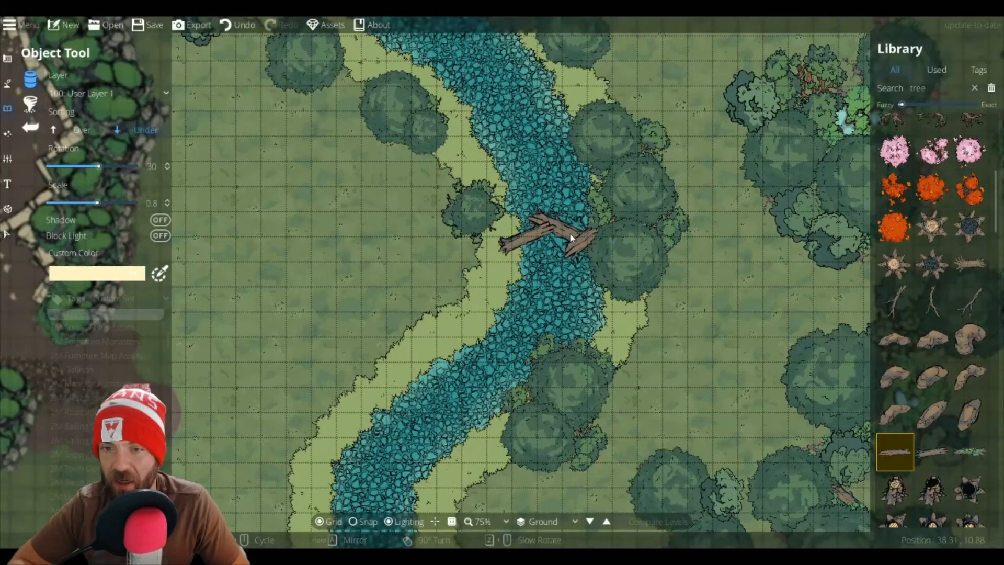
{"action": "left_click", "coordinate": [942, 455]}
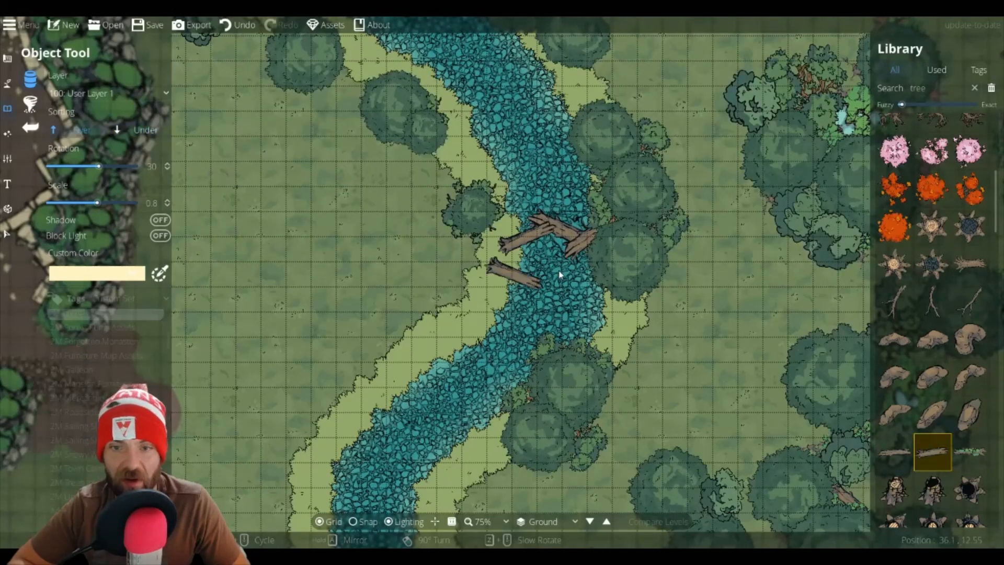
{"action": "scroll", "coordinate": [576, 229], "scroll_direction": "up", "scroll_amount": 2}
{"action": "scroll", "coordinate": [568, 225], "scroll_direction": "up", "scroll_amount": 9}
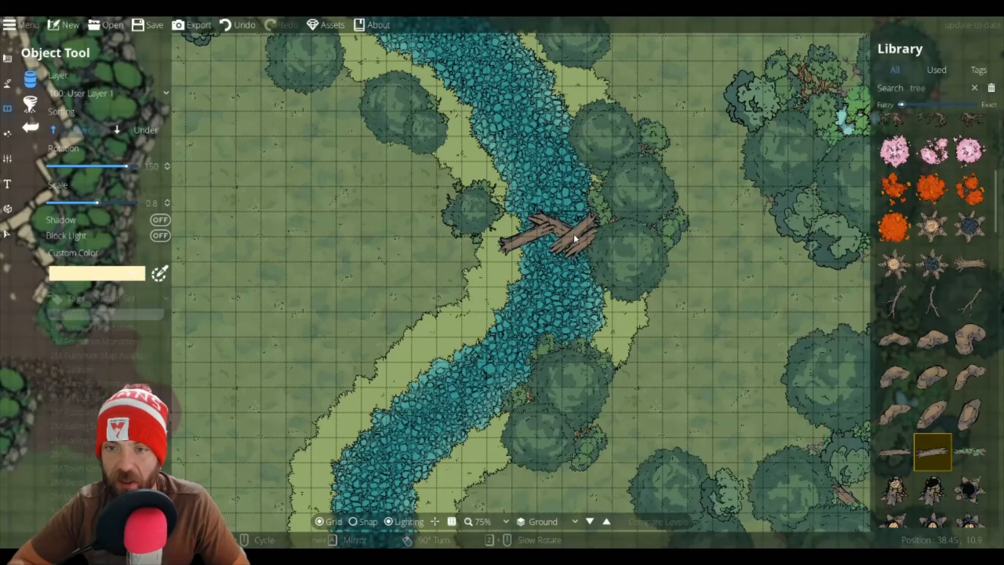
{"action": "scroll", "coordinate": [570, 233], "scroll_direction": "down", "scroll_amount": 1}
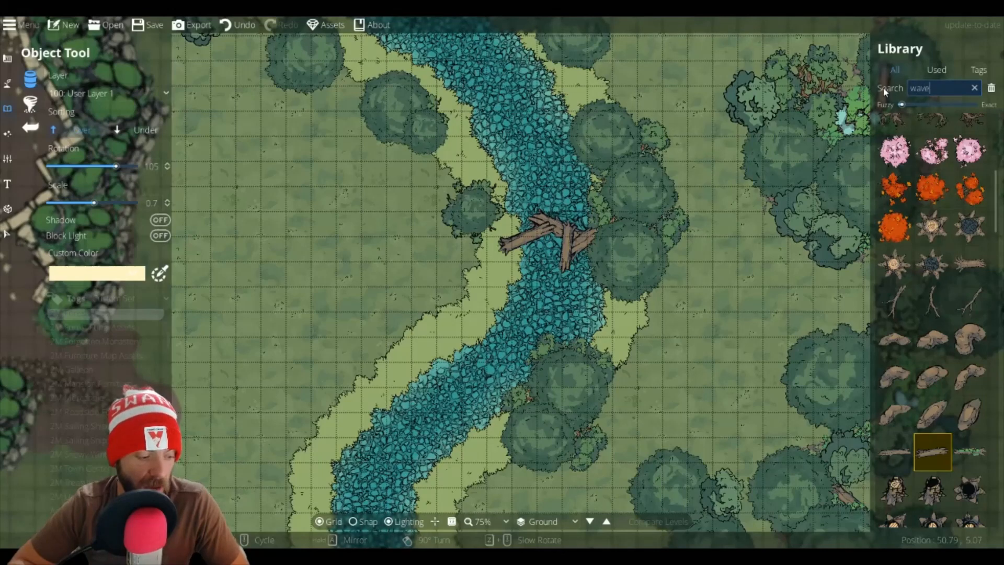
Step: Search the library for waves, pick a waterfall wave, and set its custom colour to light teal a5ddda
{"action": "key", "text": "Return"}
{"action": "scroll", "coordinate": [919, 332], "scroll_direction": "up", "scroll_amount": 7}
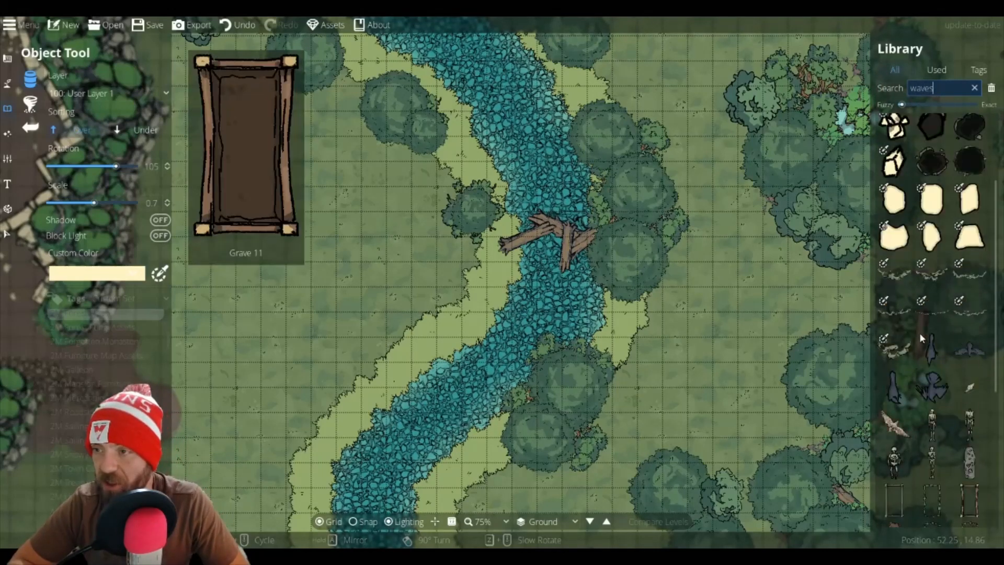
{"action": "scroll", "coordinate": [921, 339], "scroll_direction": "down", "scroll_amount": 4}
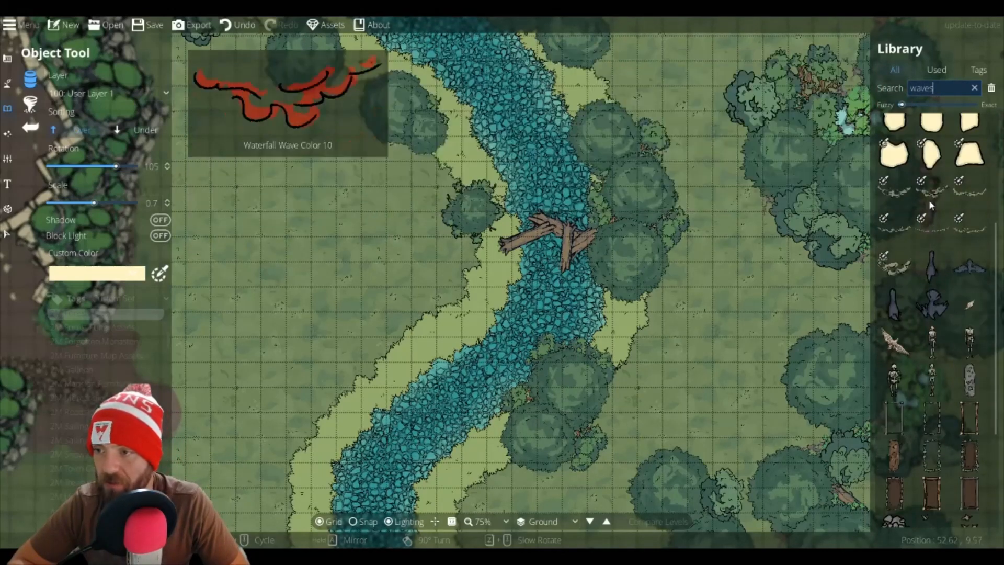
{"action": "left_click", "coordinate": [923, 186]}
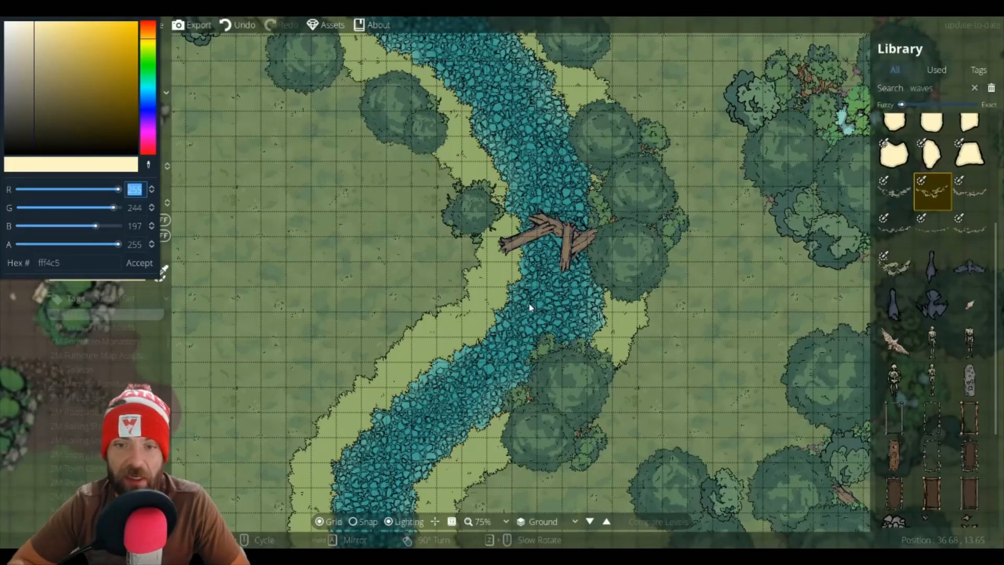
{"action": "left_click", "coordinate": [148, 165]}
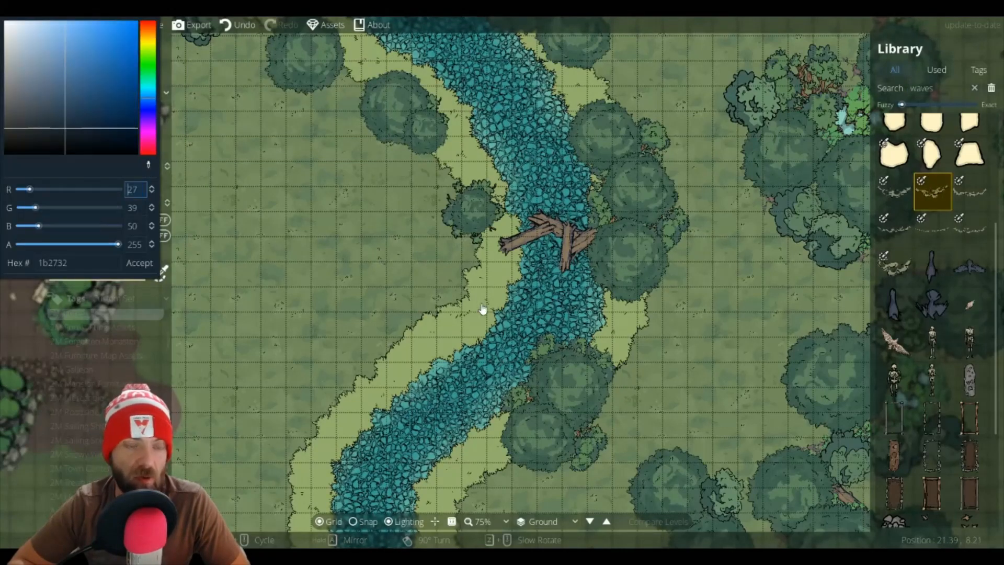
{"action": "left_click", "coordinate": [532, 316]}
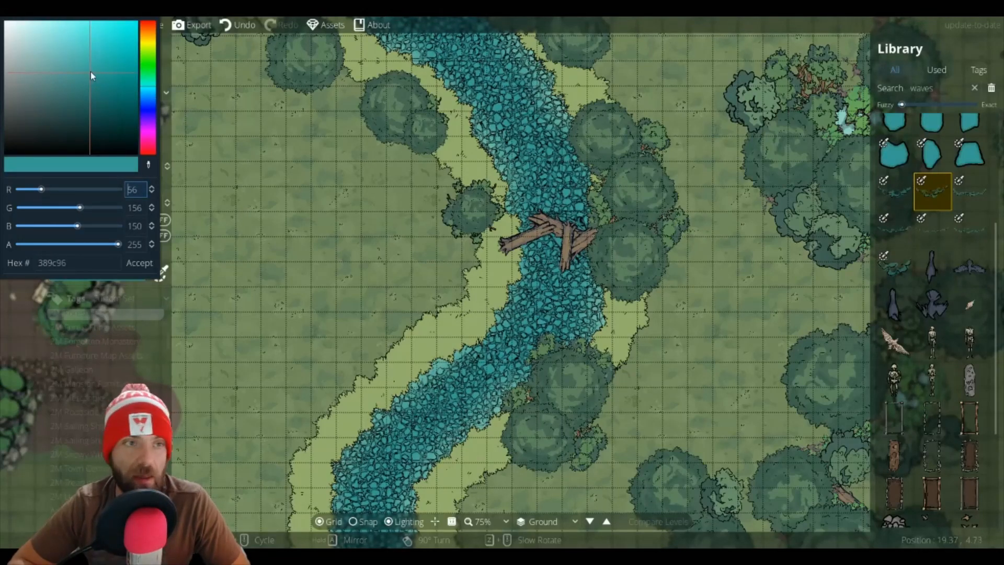
{"action": "left_click_drag", "start_coordinate": [90, 72], "coordinate": [39, 39]}
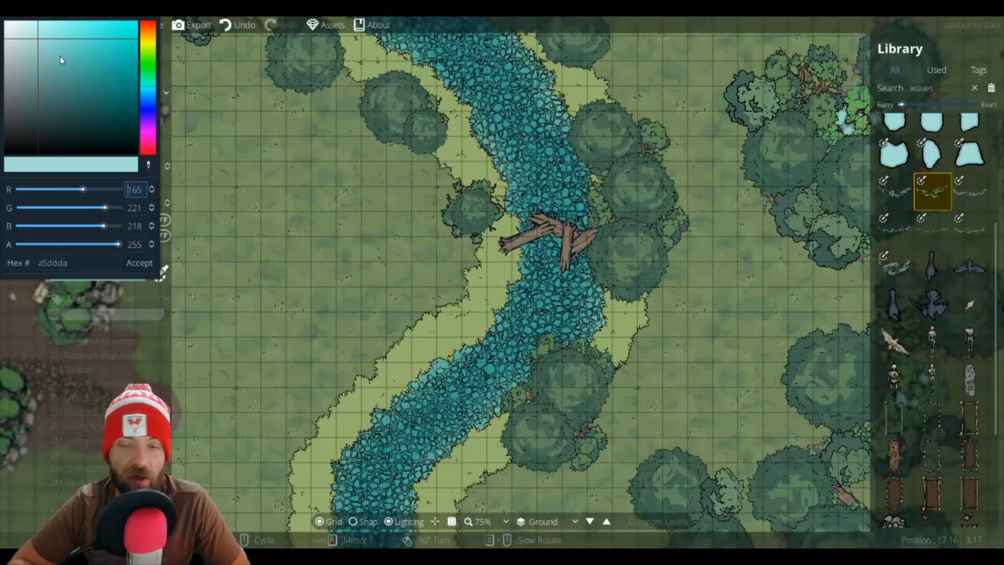
{"action": "left_click", "coordinate": [934, 194]}
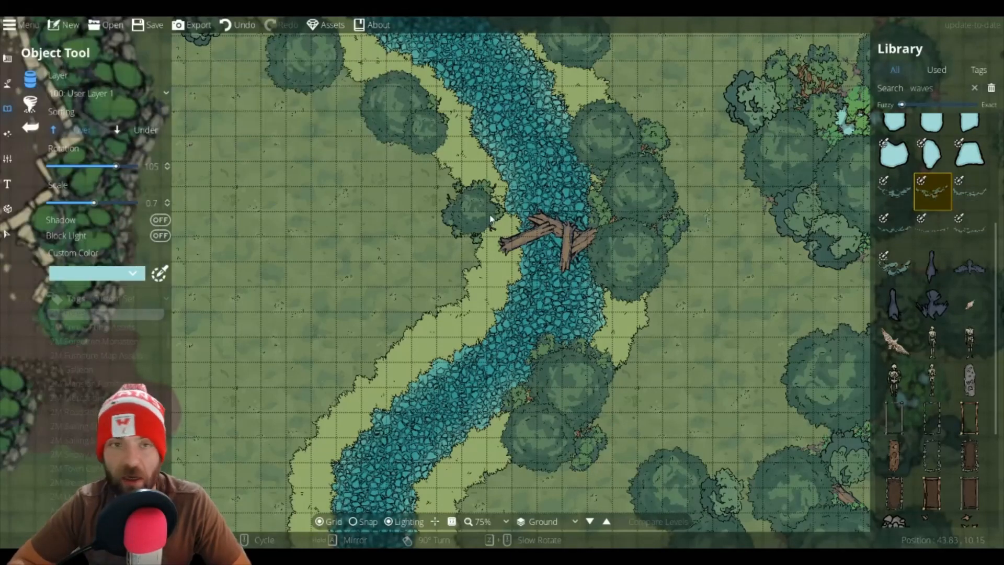
Step: Place light teal wave ripples in the river below the logs, switching between wave variants
{"action": "left_click", "coordinate": [541, 266]}
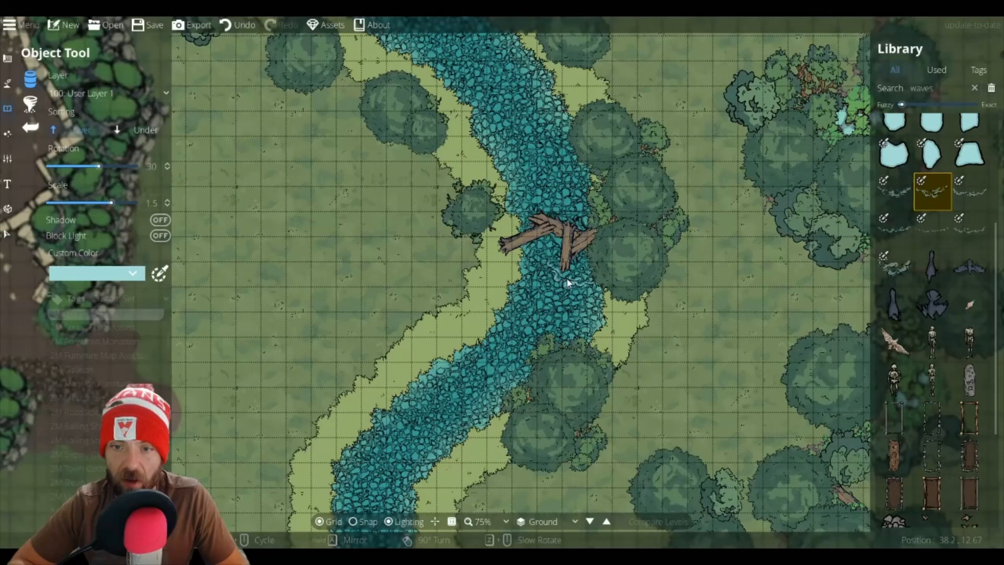
{"action": "left_click", "coordinate": [899, 202]}
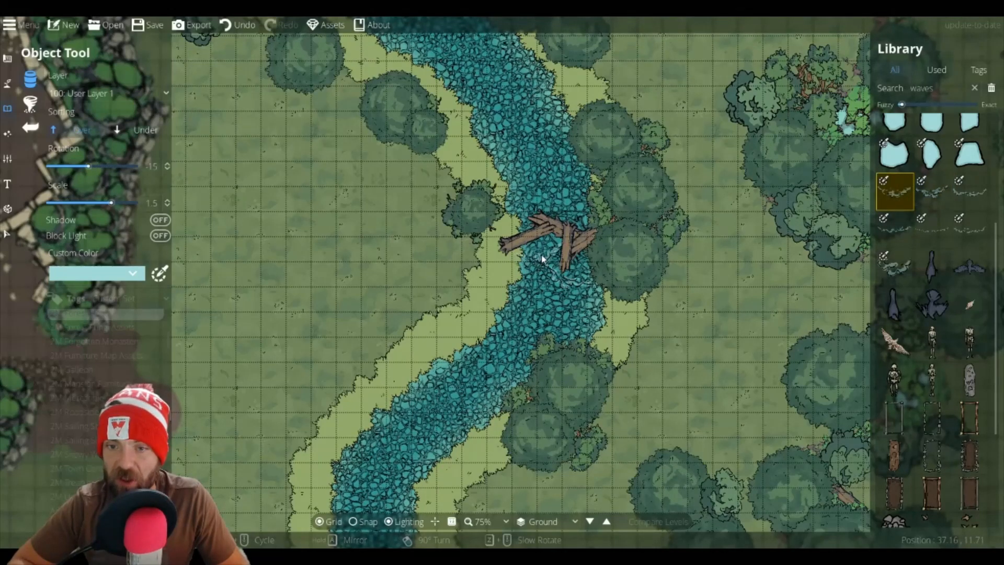
{"action": "left_click", "coordinate": [932, 191]}
{"action": "scroll", "coordinate": [573, 273], "scroll_direction": "up", "scroll_amount": 3}
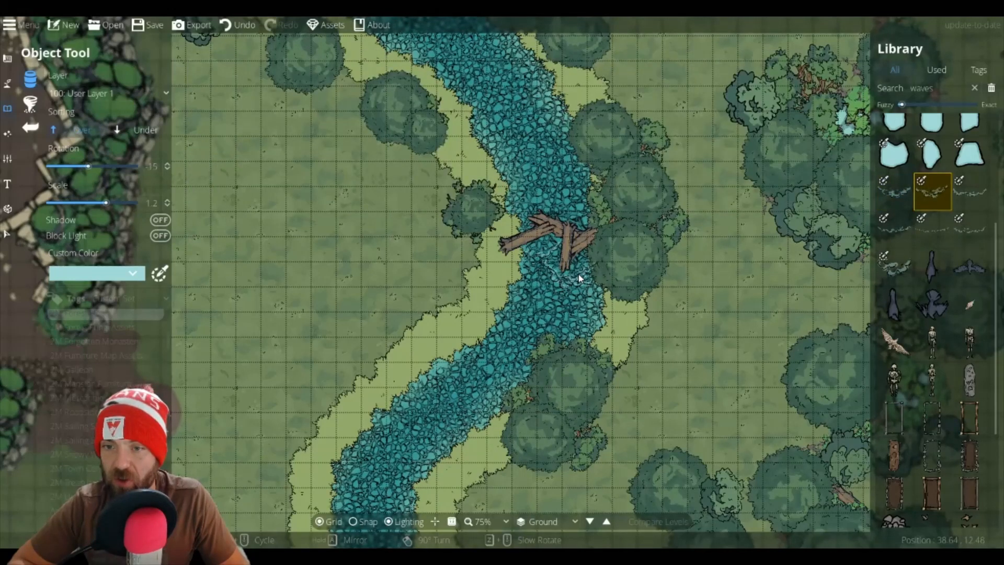
{"action": "left_click", "coordinate": [576, 275]}
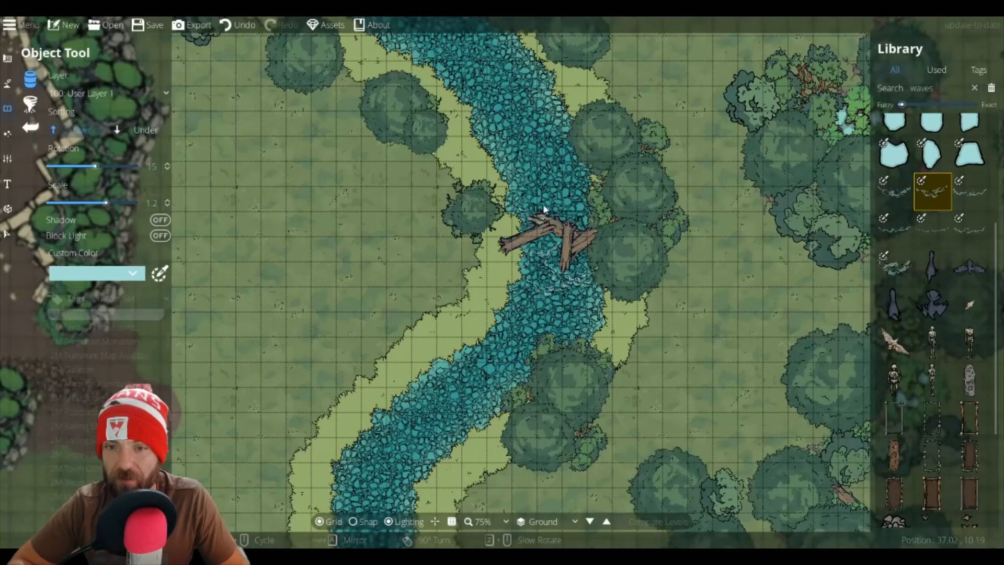
{"action": "left_click", "coordinate": [903, 230]}
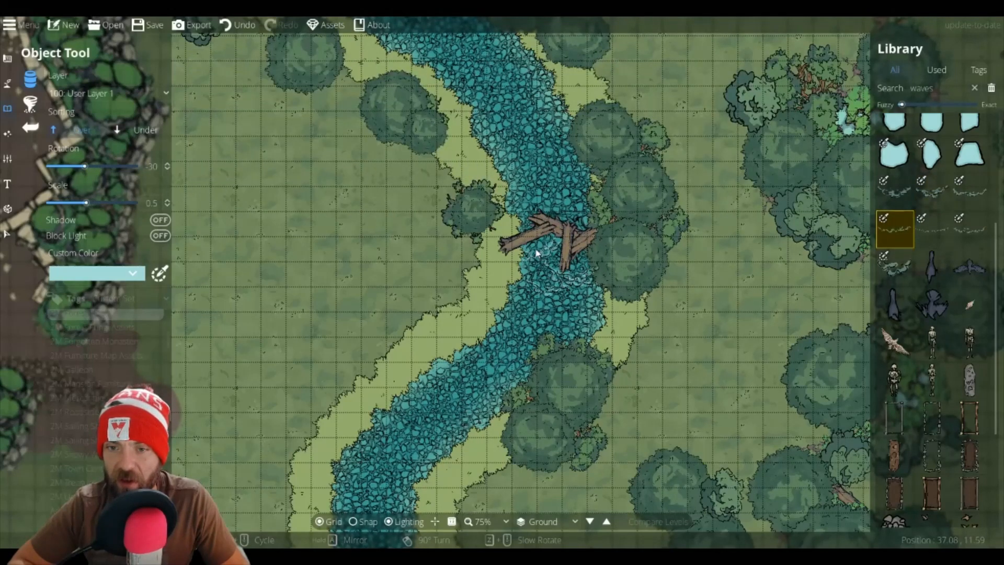
{"action": "left_click", "coordinate": [970, 201]}
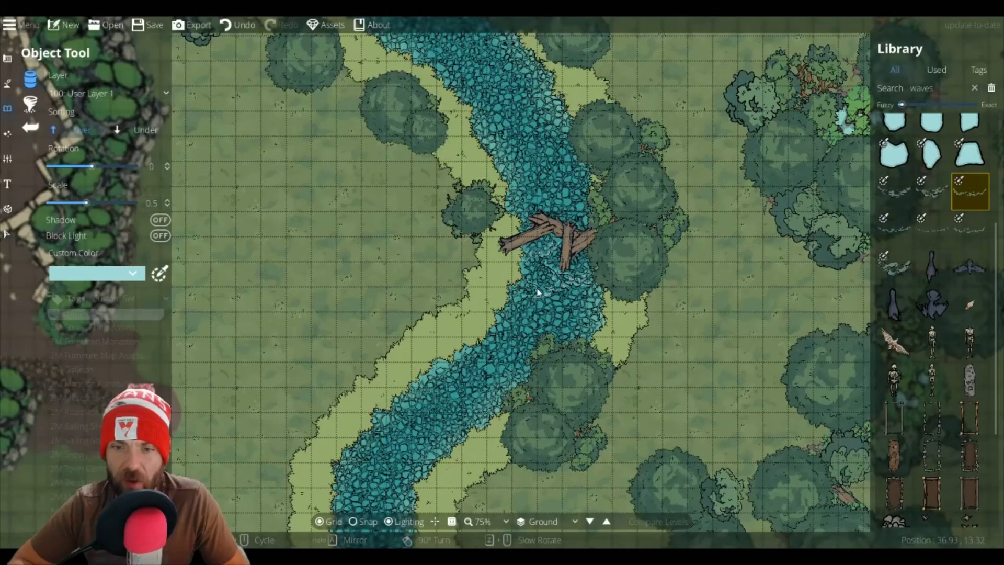
{"action": "left_click", "coordinate": [563, 314]}
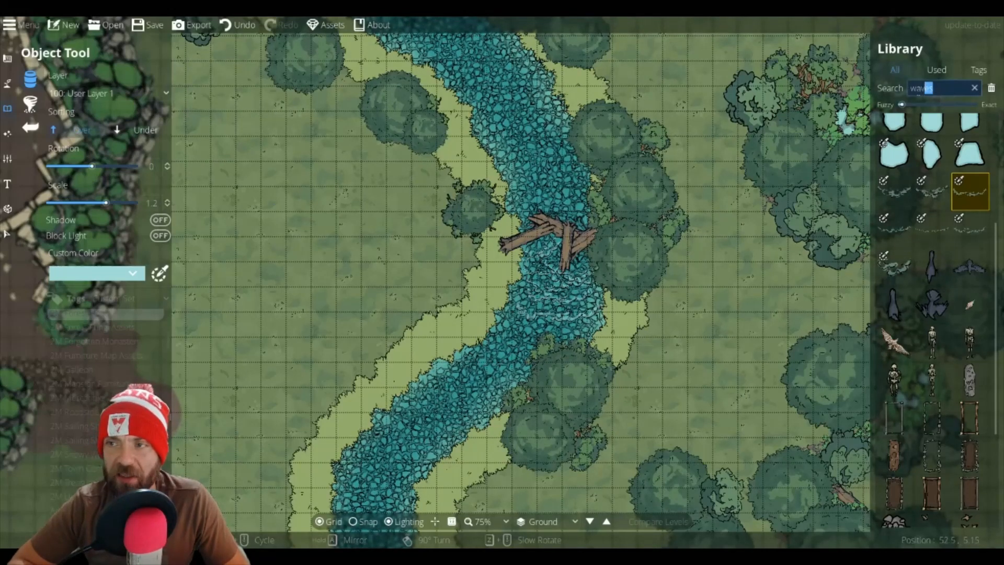
Step: Filter the library to the 2M Forest Floor tag set and place a foliage clump on the west bank beside the logs
{"action": "left_click_drag", "start_coordinate": [919, 91], "coordinate": [910, 90]}
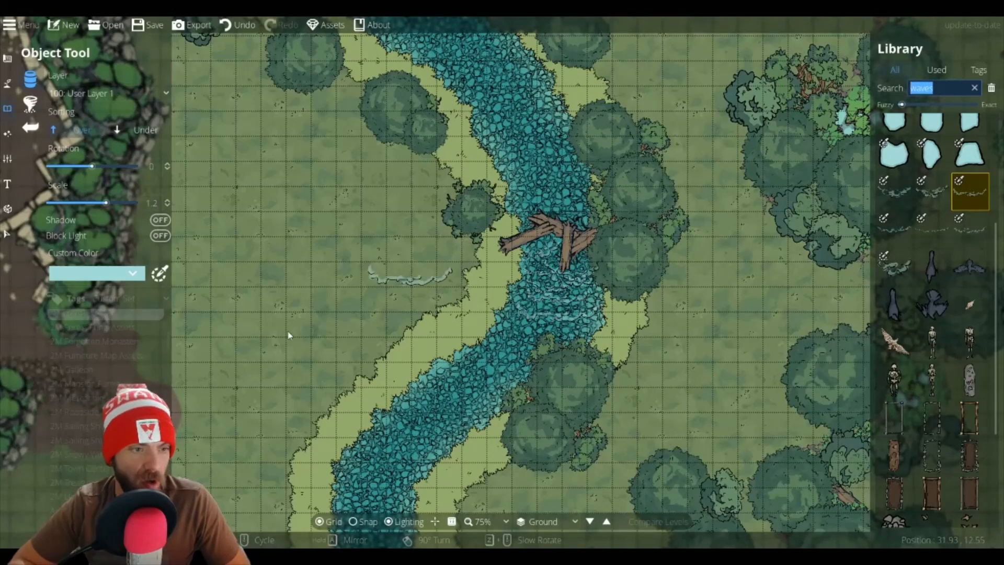
{"action": "left_click", "coordinate": [82, 388]}
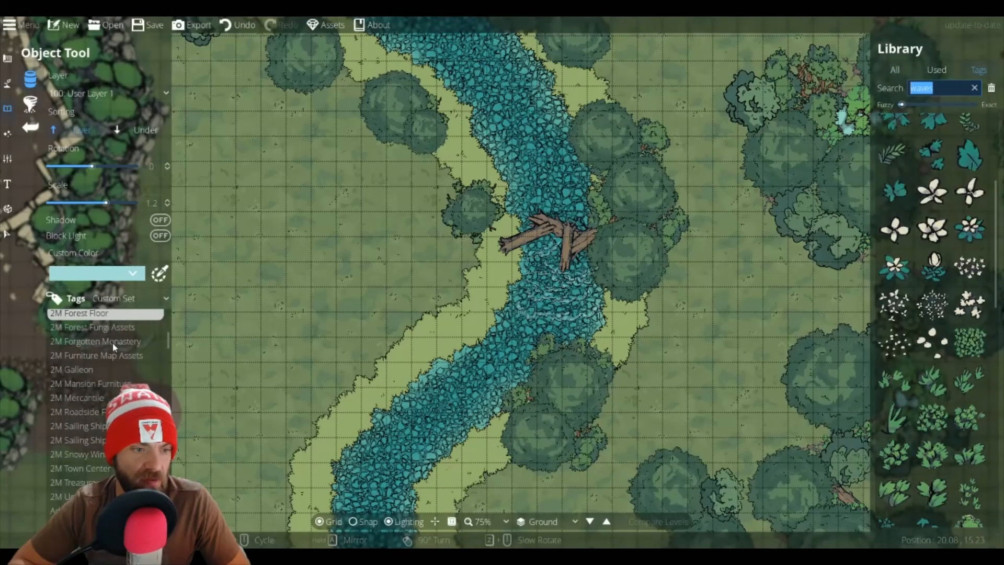
{"action": "scroll", "coordinate": [950, 294], "scroll_direction": "down", "scroll_amount": 5}
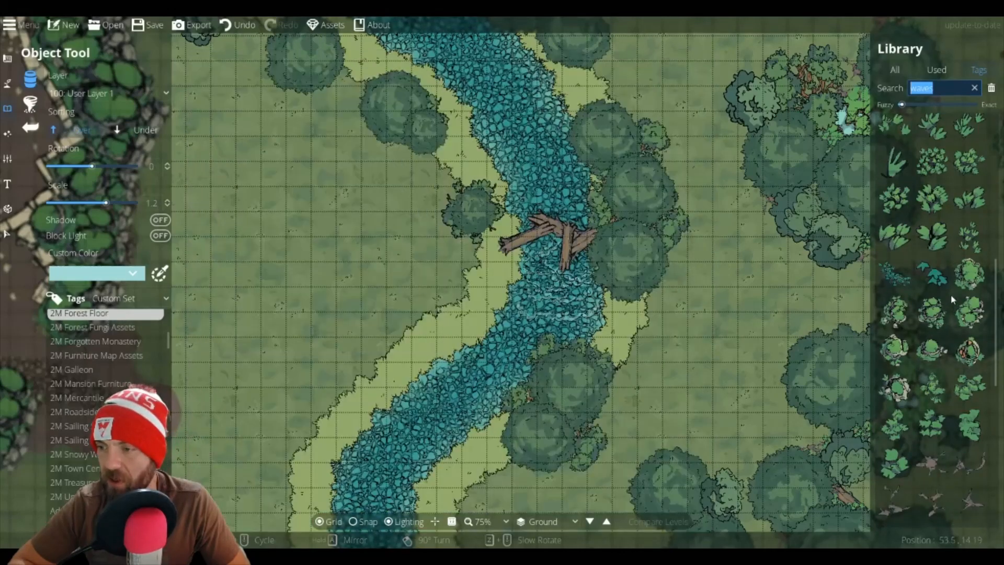
{"action": "left_click", "coordinate": [933, 199]}
{"action": "left_click", "coordinate": [429, 246]}
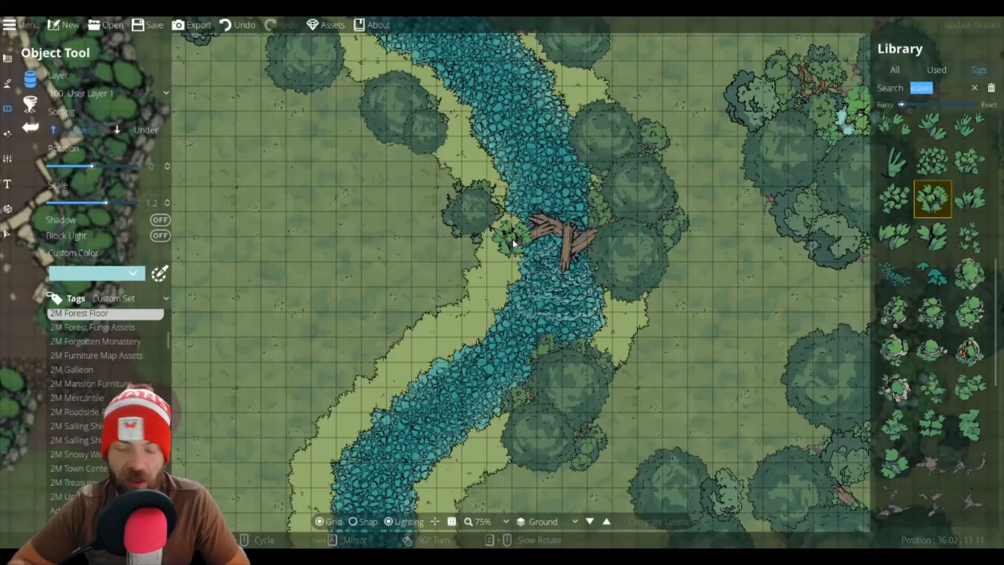
Step: Set the foliage scale to 0.3 and rotation to 30, and add another clump at the bank next to the logs
{"action": "scroll", "coordinate": [513, 243], "scroll_direction": "down", "scroll_amount": 4}
{"action": "scroll", "coordinate": [509, 250], "scroll_direction": "up", "scroll_amount": 2}
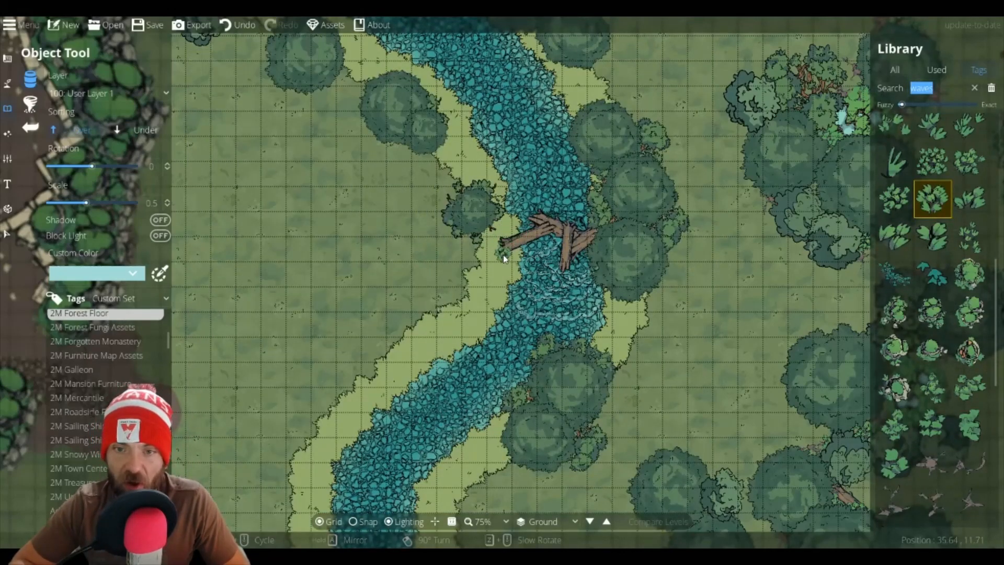
{"action": "scroll", "coordinate": [509, 254], "scroll_direction": "up", "scroll_amount": 1}
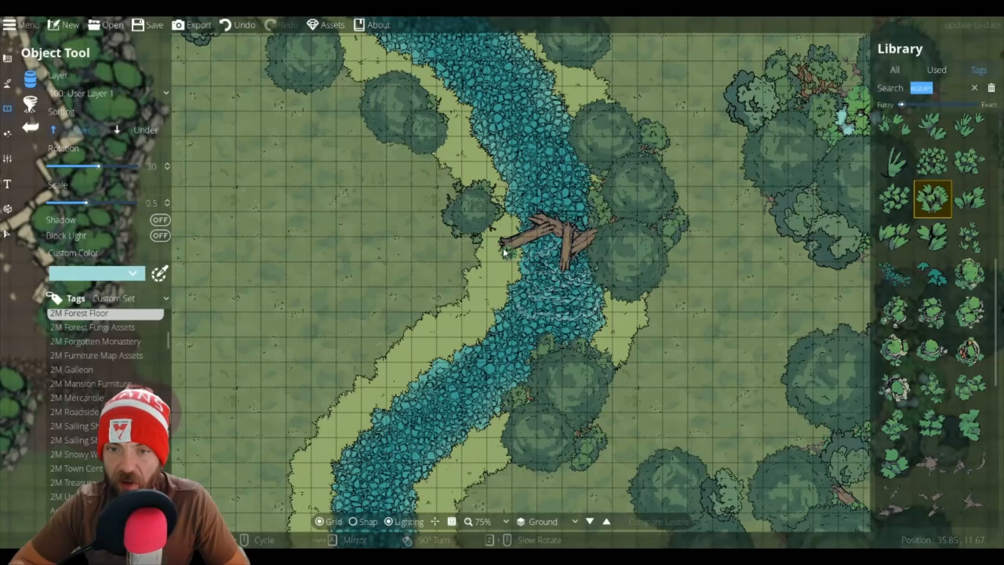
{"action": "left_click", "coordinate": [501, 251]}
{"action": "left_click", "coordinate": [932, 161]}
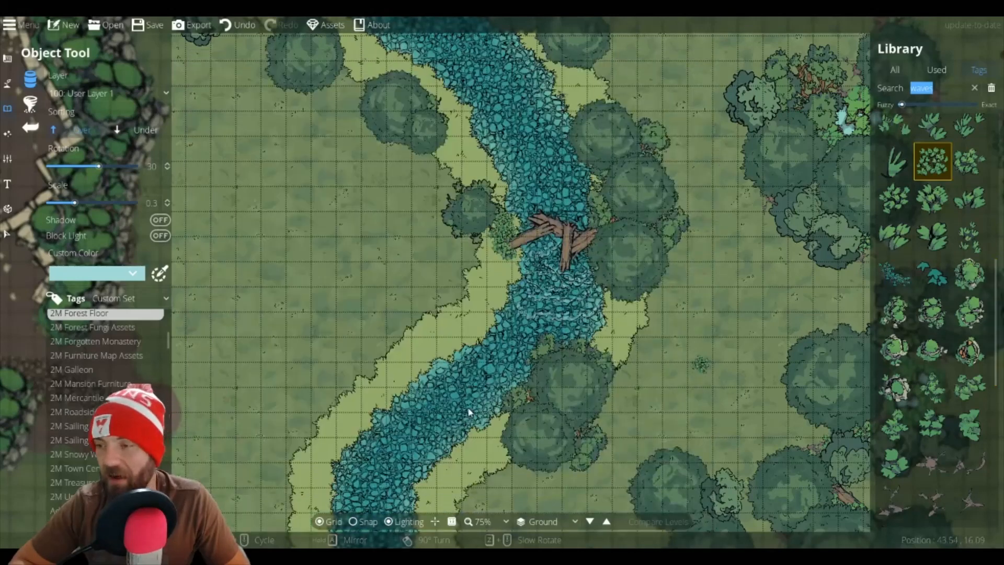
Step: Rotate the foliage to 45 and place a clump on the river's bank further south
{"action": "scroll", "coordinate": [579, 257], "scroll_direction": "down", "scroll_amount": 18}
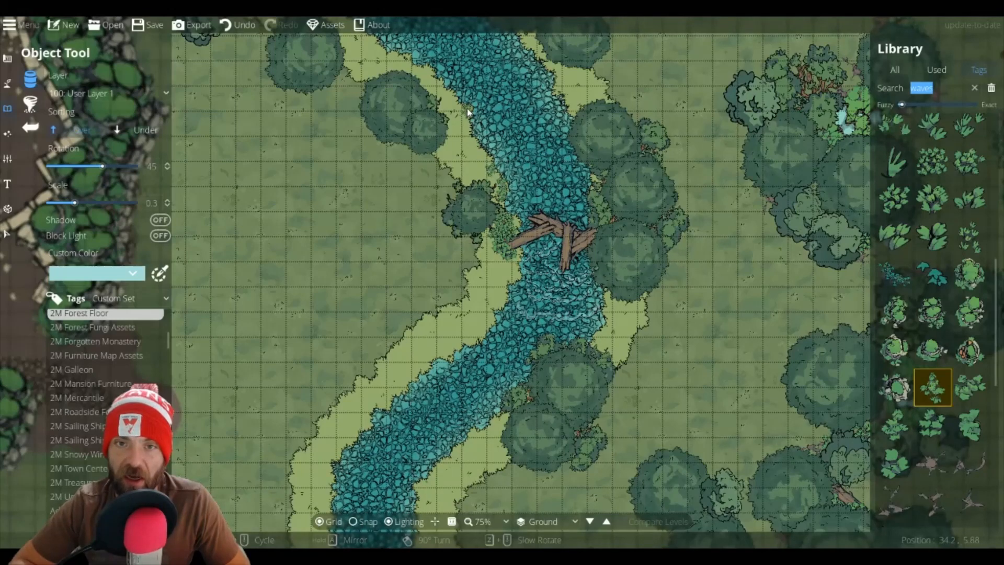
{"action": "scroll", "coordinate": [584, 122], "scroll_direction": "up", "scroll_amount": 11}
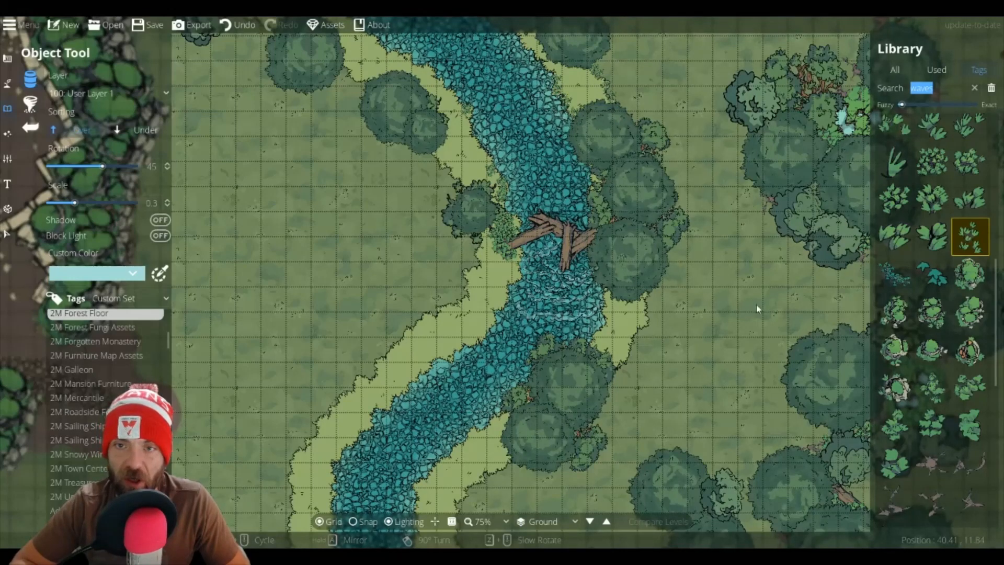
{"action": "scroll", "coordinate": [695, 310], "scroll_direction": "down", "scroll_amount": 12}
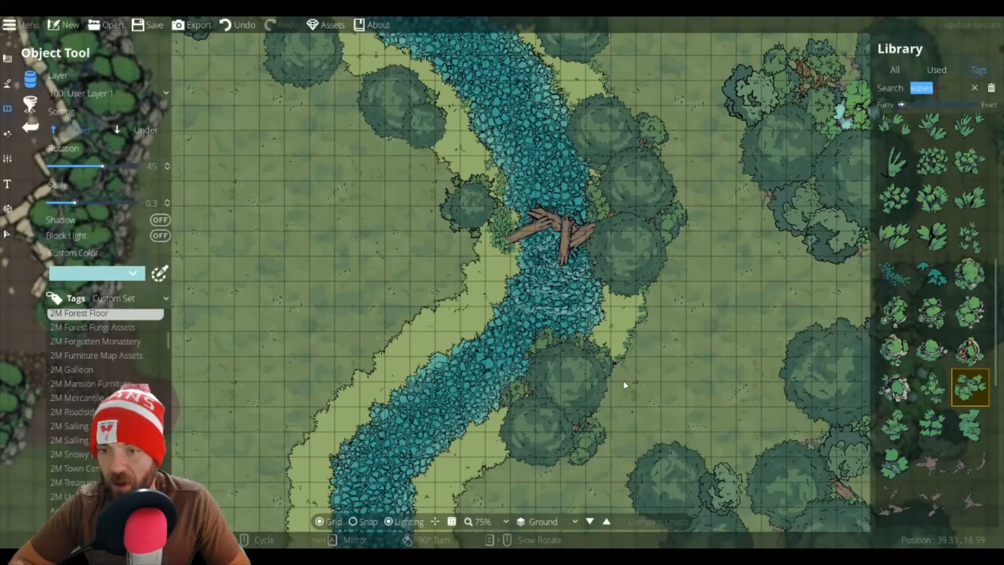
{"action": "left_click_drag", "start_coordinate": [623, 379], "coordinate": [880, 261]}
{"action": "mouse_move", "coordinate": [937, 172]}
{"action": "left_click", "coordinate": [932, 199]}
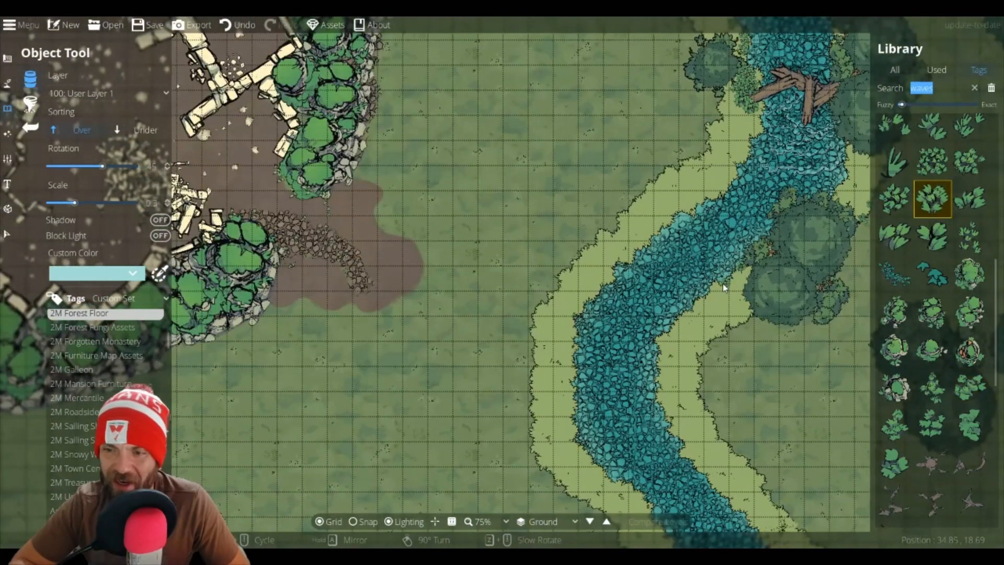
{"action": "left_click", "coordinate": [693, 309]}
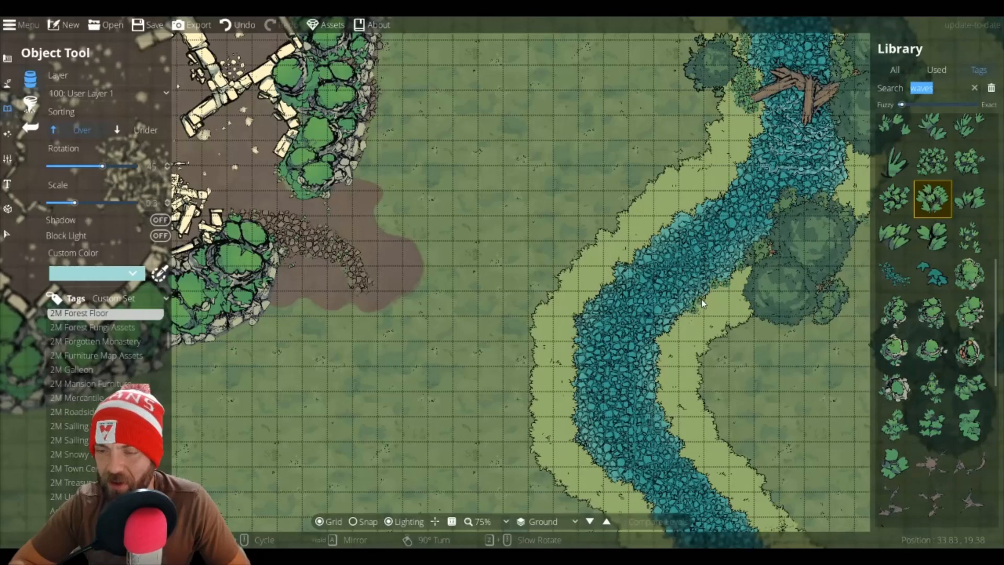
Step: Pick another mossy clump variant, rotated 90, and place clumps along the river's west bank edge
{"action": "scroll", "coordinate": [701, 298], "scroll_direction": "up", "scroll_amount": 1}
{"action": "scroll", "coordinate": [702, 298], "scroll_direction": "up", "scroll_amount": 5}
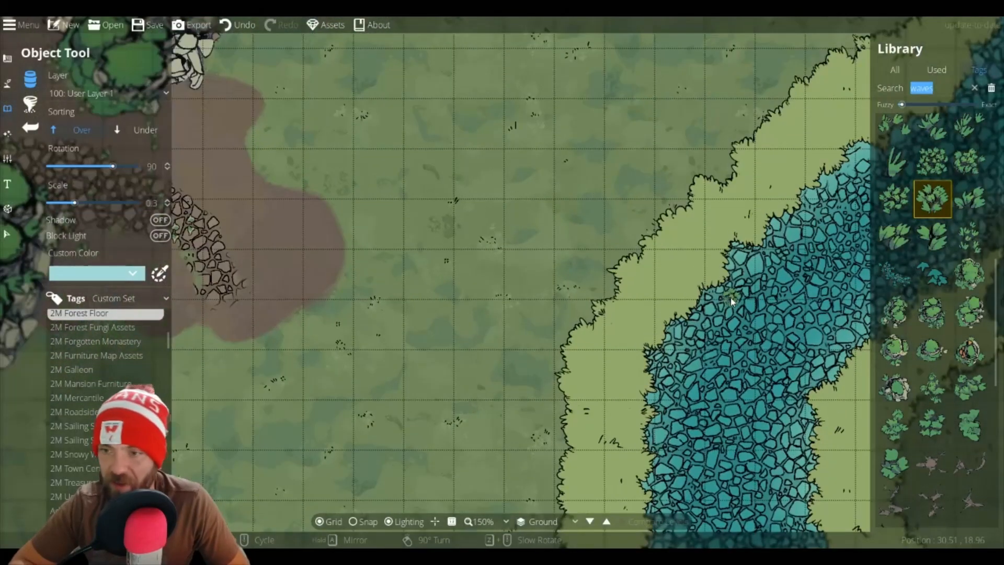
{"action": "mouse_move", "coordinate": [918, 267]}
{"action": "left_click", "coordinate": [894, 198]}
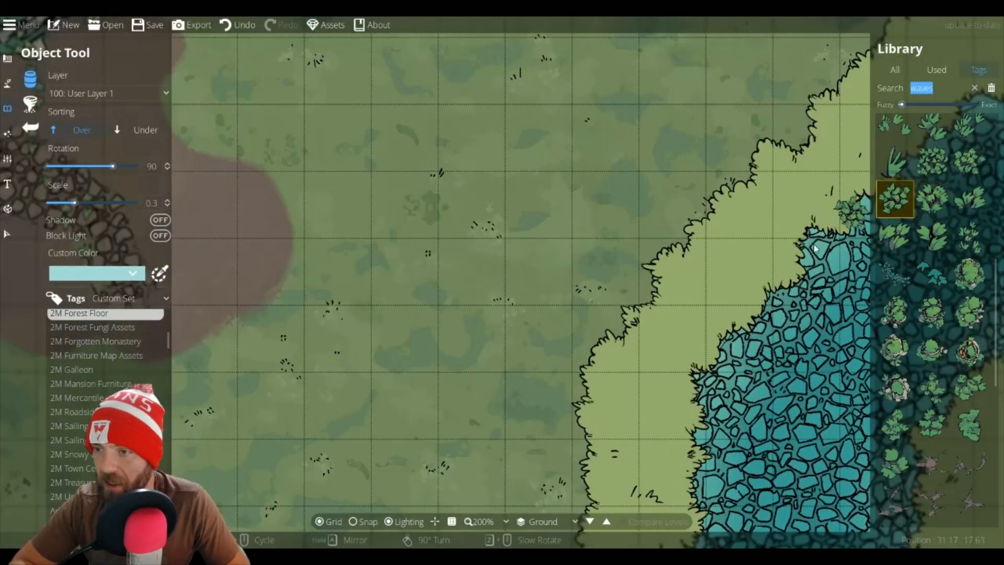
{"action": "left_click", "coordinate": [811, 242]}
{"action": "left_click_drag", "start_coordinate": [826, 228], "coordinate": [631, 296]}
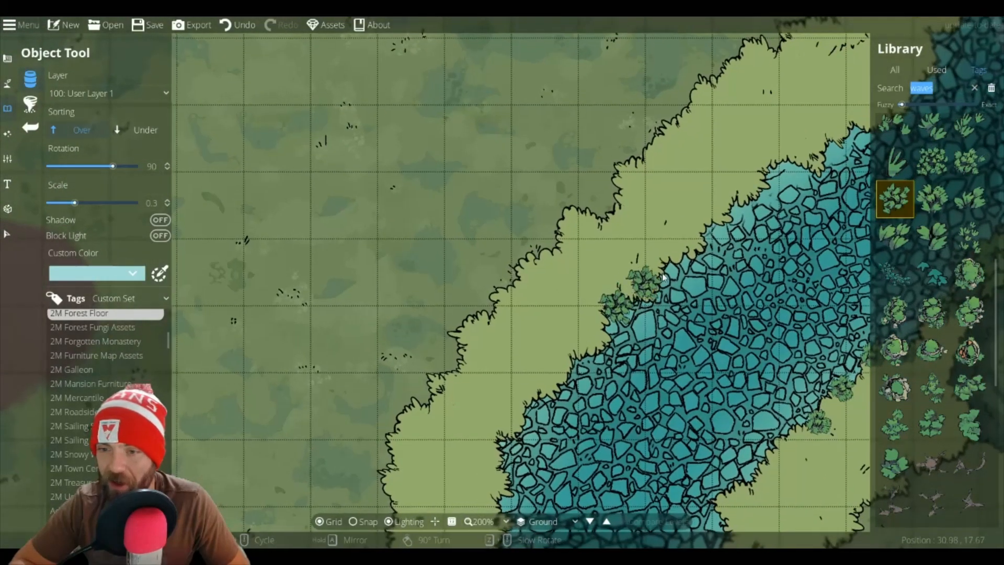
{"action": "left_click", "coordinate": [675, 260]}
{"action": "left_click", "coordinate": [772, 176]}
Step: Rotate the clumps to 105 and 120 and scatter more along the west bank waterline
{"action": "scroll", "coordinate": [792, 161], "scroll_direction": "up", "scroll_amount": 2}
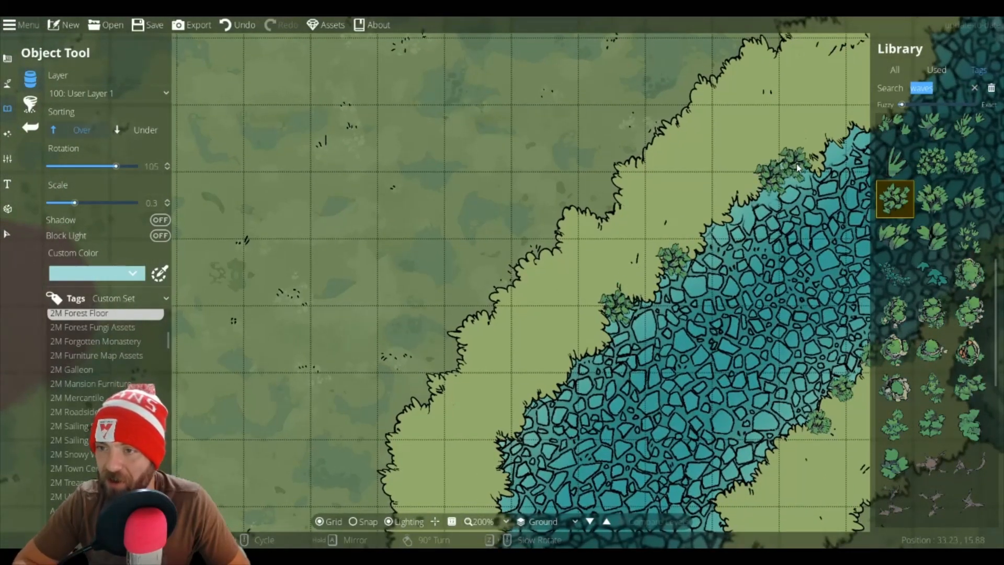
{"action": "left_click", "coordinate": [794, 160]}
{"action": "left_click", "coordinate": [849, 137]}
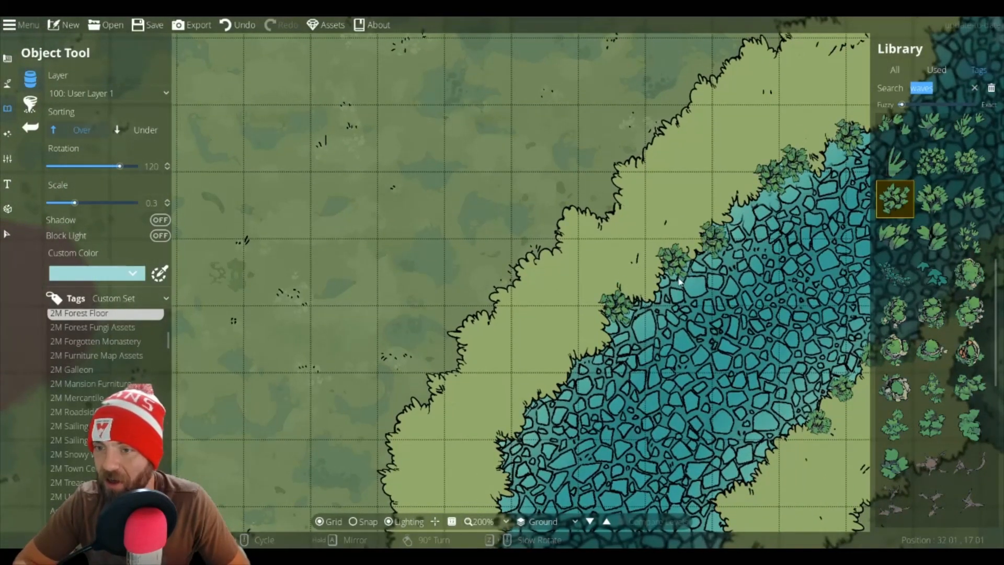
{"action": "left_click", "coordinate": [713, 231]}
{"action": "left_click_drag", "start_coordinate": [622, 359], "coordinate": [755, 259]}
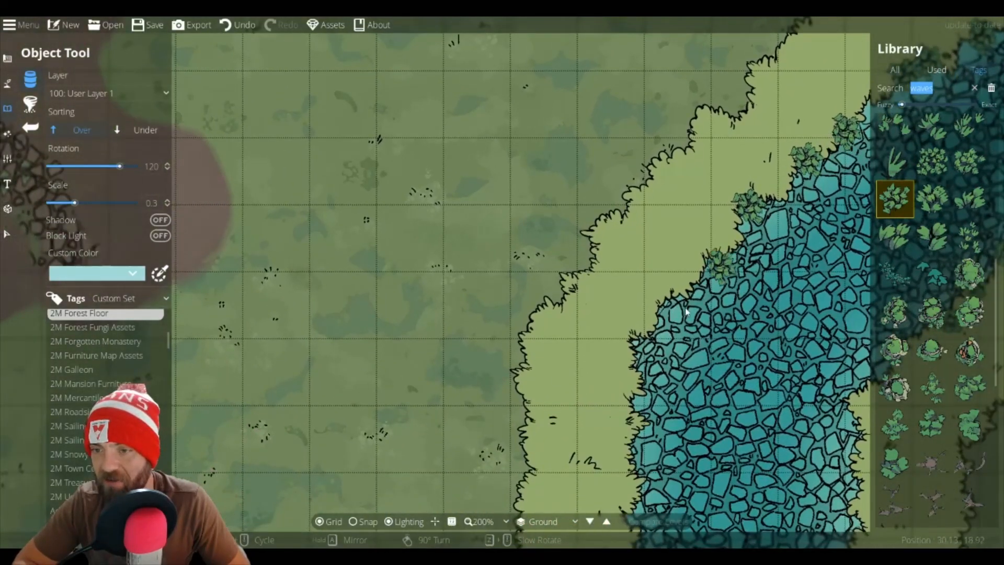
{"action": "left_click", "coordinate": [667, 305]}
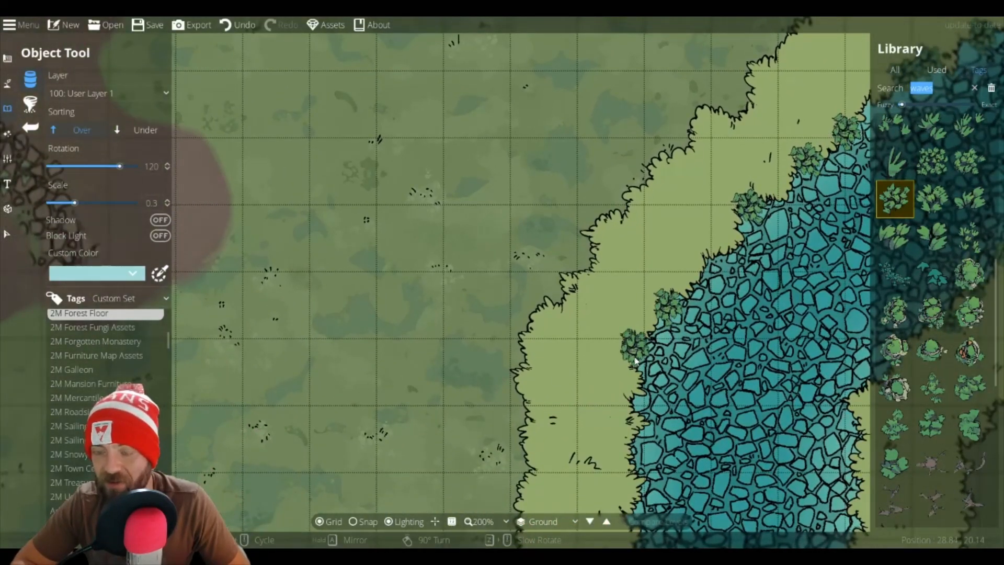
{"action": "left_click_drag", "start_coordinate": [638, 361], "coordinate": [616, 235]}
{"action": "left_click", "coordinate": [617, 235]}
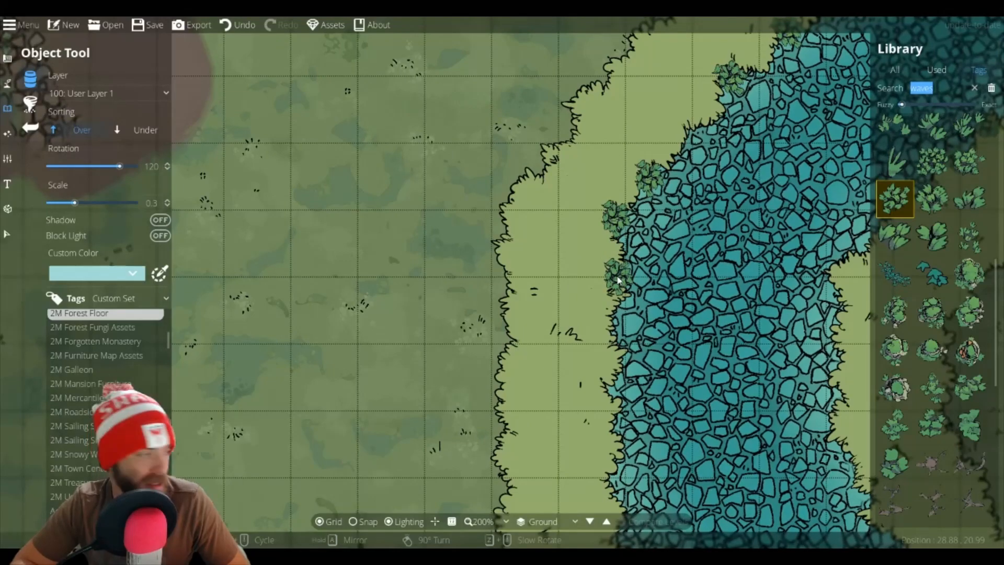
Step: Place clumps close along the bank edge, switching to a denser foliage variant
{"action": "scroll", "coordinate": [624, 287], "scroll_direction": "up", "scroll_amount": 4}
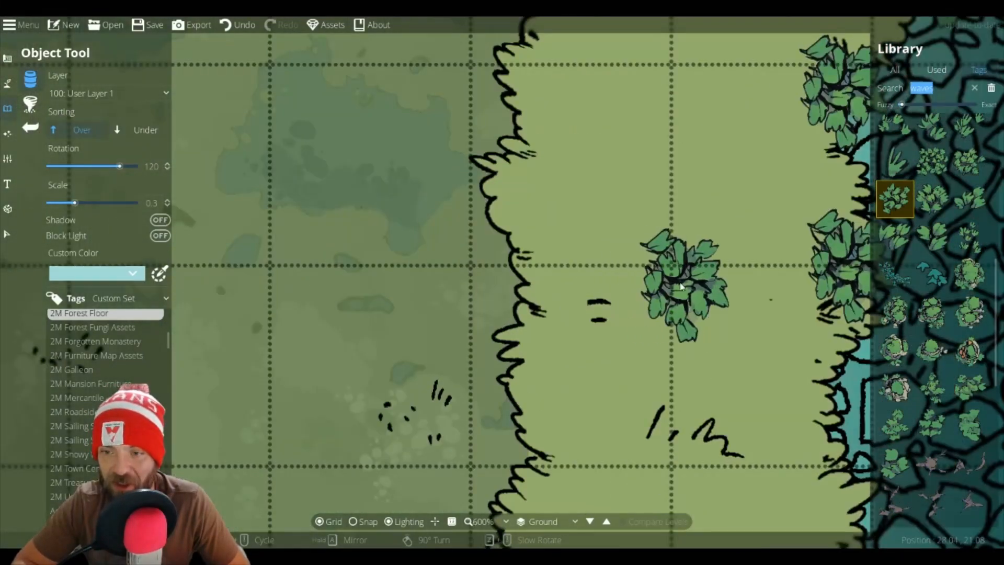
{"action": "left_click_drag", "start_coordinate": [758, 303], "coordinate": [349, 142]}
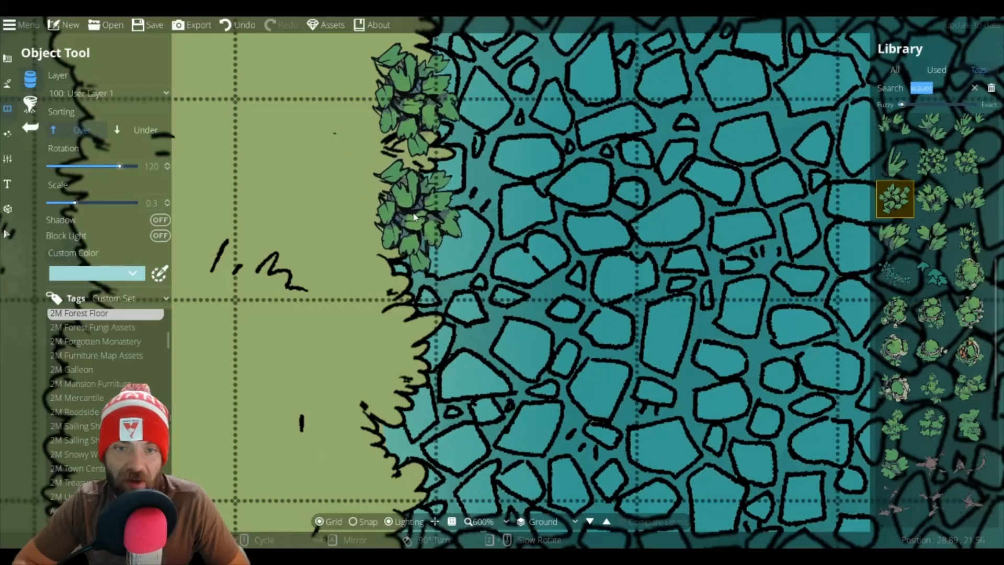
{"action": "left_click", "coordinate": [418, 215]}
{"action": "left_click", "coordinate": [932, 161]}
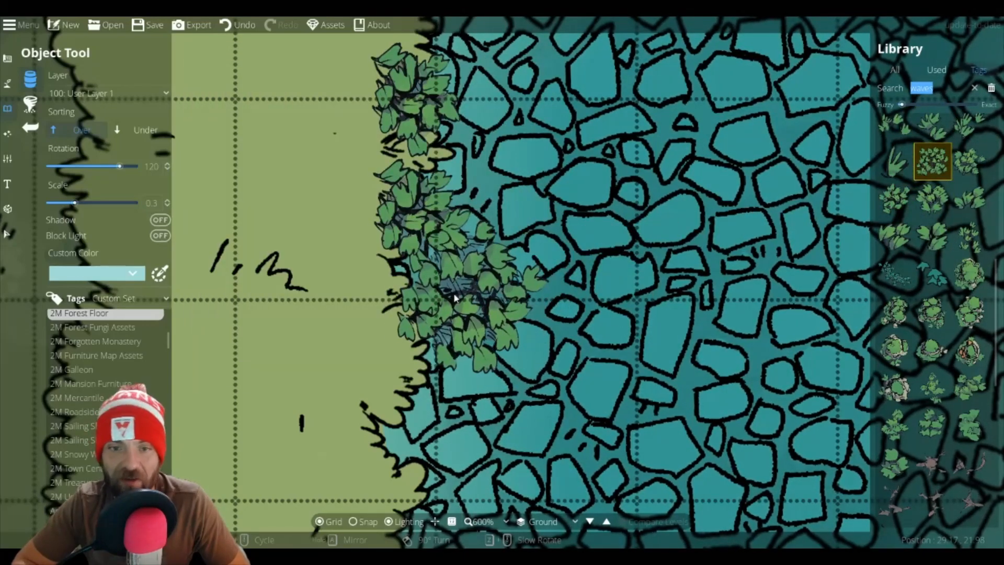
{"action": "left_click", "coordinate": [424, 308]}
{"action": "left_click_drag", "start_coordinate": [426, 333], "coordinate": [429, 103]}
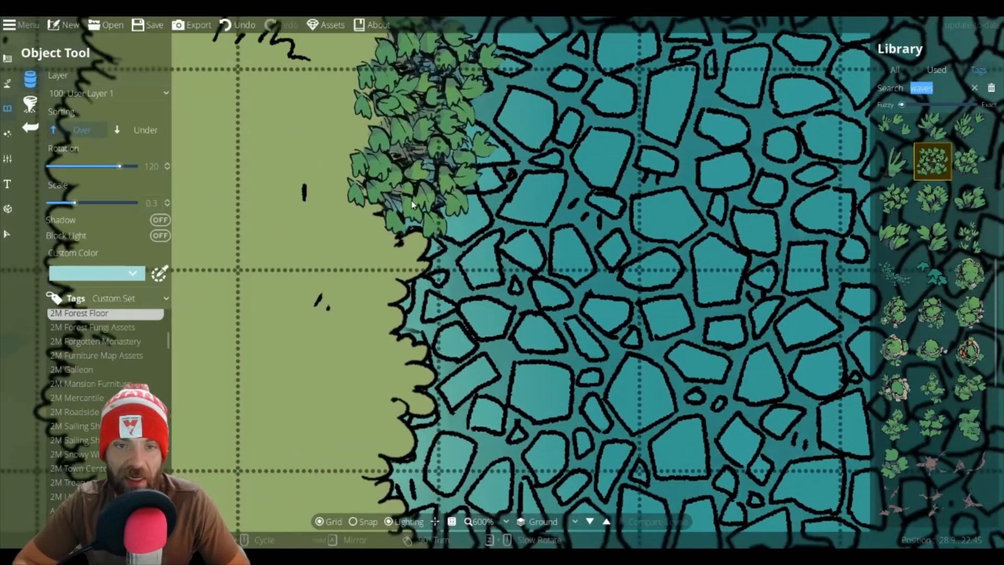
{"action": "left_click", "coordinate": [411, 218]}
Step: Set rotation to 105, add another bank clump, then switch variants and place one further down the bank
{"action": "scroll", "coordinate": [413, 356], "scroll_direction": "down", "scroll_amount": 1}
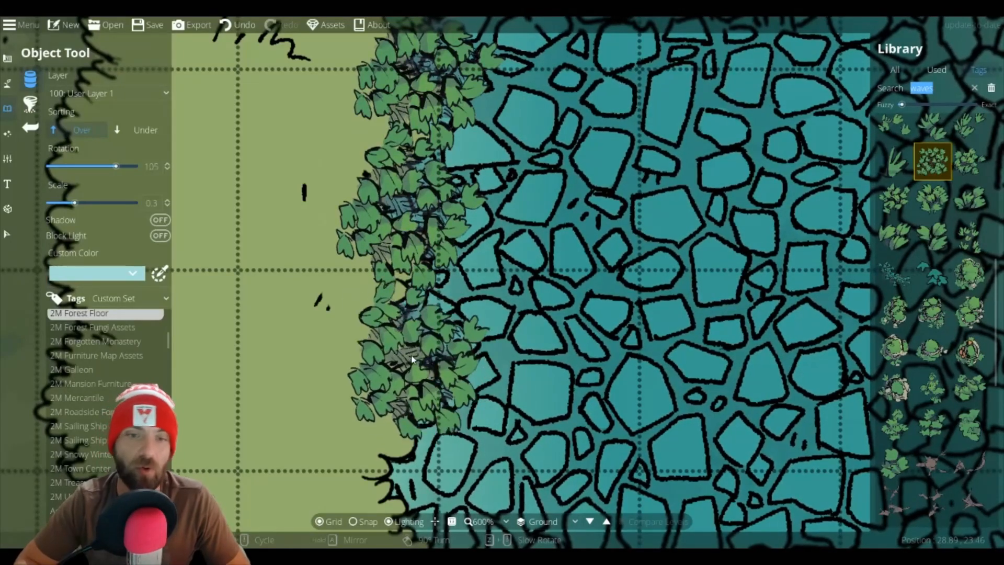
{"action": "left_click", "coordinate": [397, 339]}
{"action": "left_click_drag", "start_coordinate": [381, 485], "coordinate": [409, 188]}
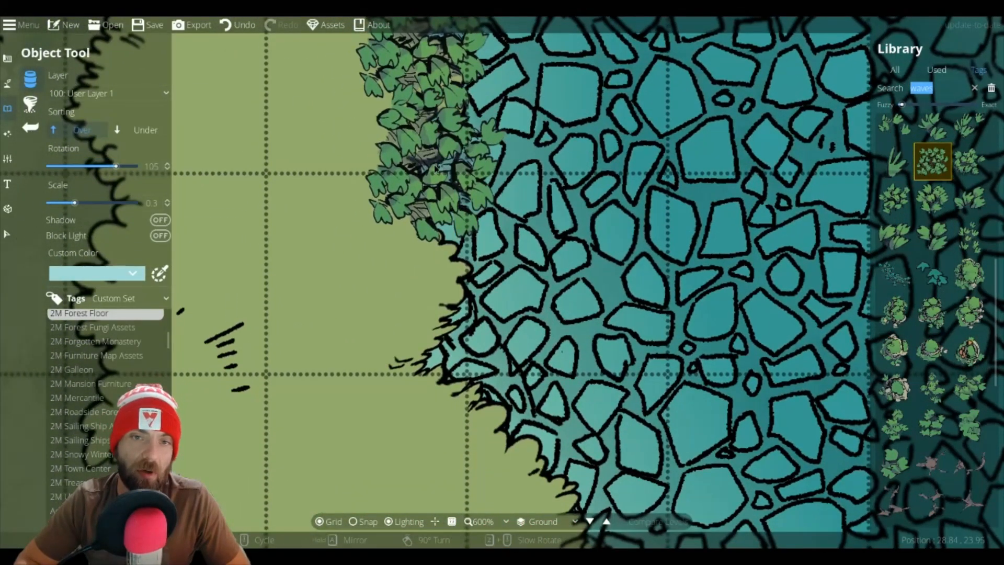
{"action": "left_click", "coordinate": [434, 169]}
{"action": "left_click", "coordinate": [970, 386]}
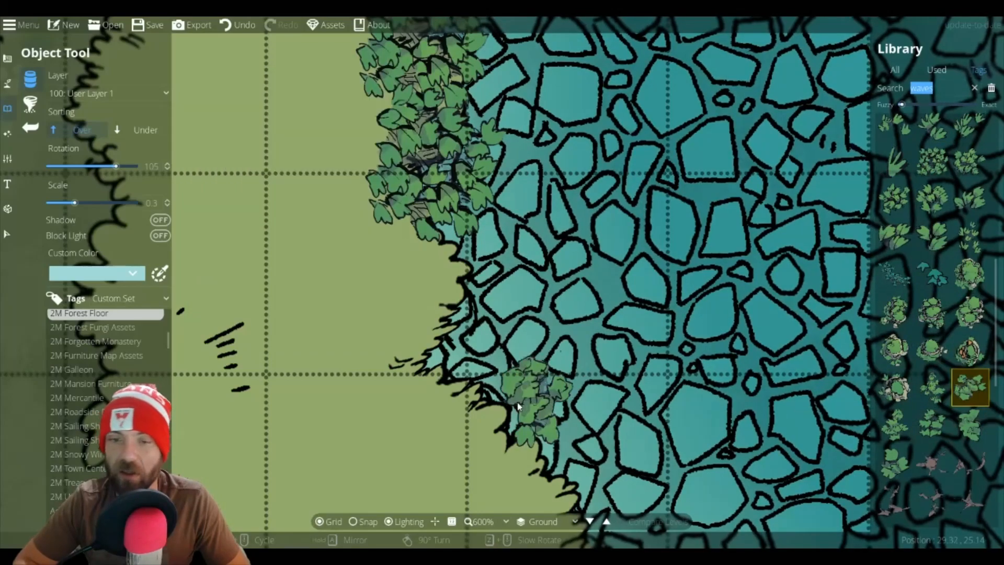
{"action": "left_click", "coordinate": [458, 383]}
Step: Rotate the clumps to 75 and place several along the curving bank, switching to another clump variant
{"action": "left_click_drag", "start_coordinate": [484, 387], "coordinate": [331, 208]}
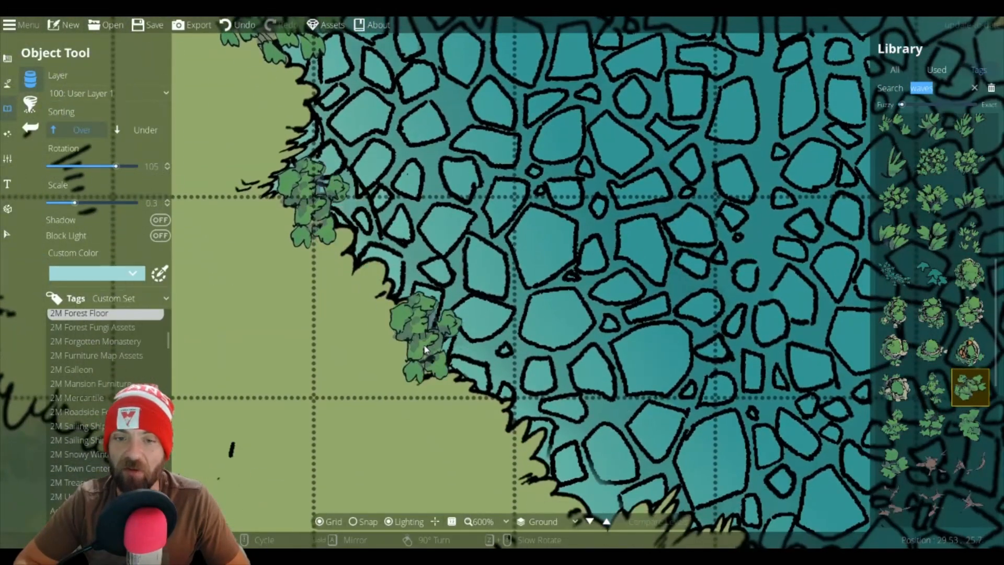
{"action": "scroll", "coordinate": [430, 355], "scroll_direction": "down", "scroll_amount": 2}
{"action": "left_click", "coordinate": [432, 374]}
{"action": "left_click_drag", "start_coordinate": [596, 494], "coordinate": [460, 255]}
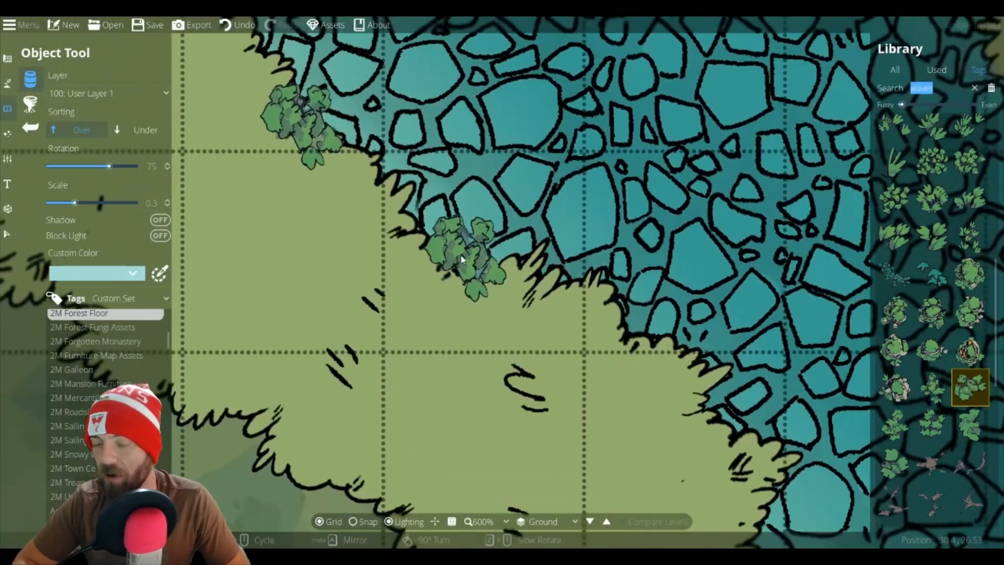
{"action": "left_click", "coordinate": [447, 271]}
{"action": "left_click", "coordinate": [931, 387]}
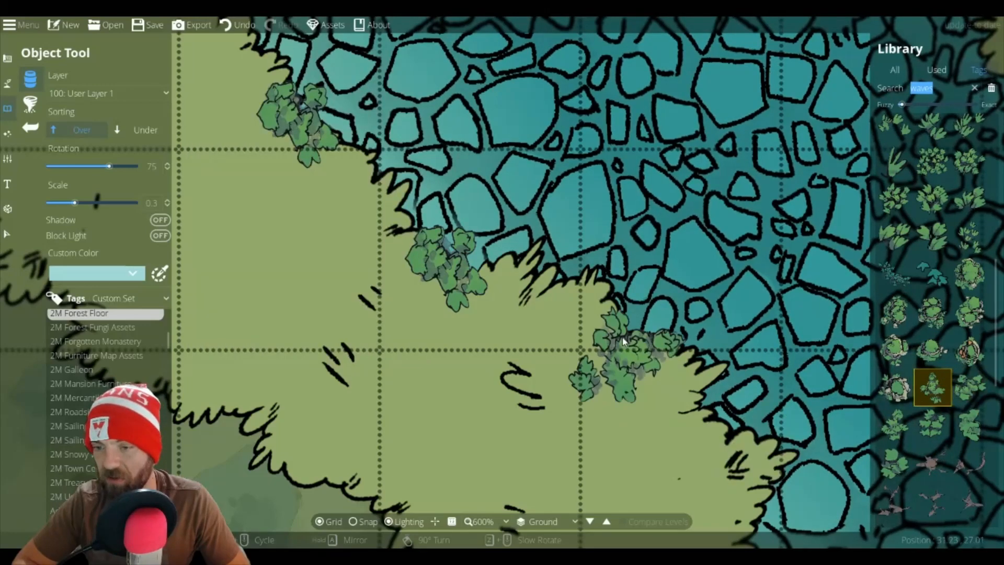
{"action": "left_click", "coordinate": [629, 337]}
{"action": "left_click", "coordinate": [727, 444]}
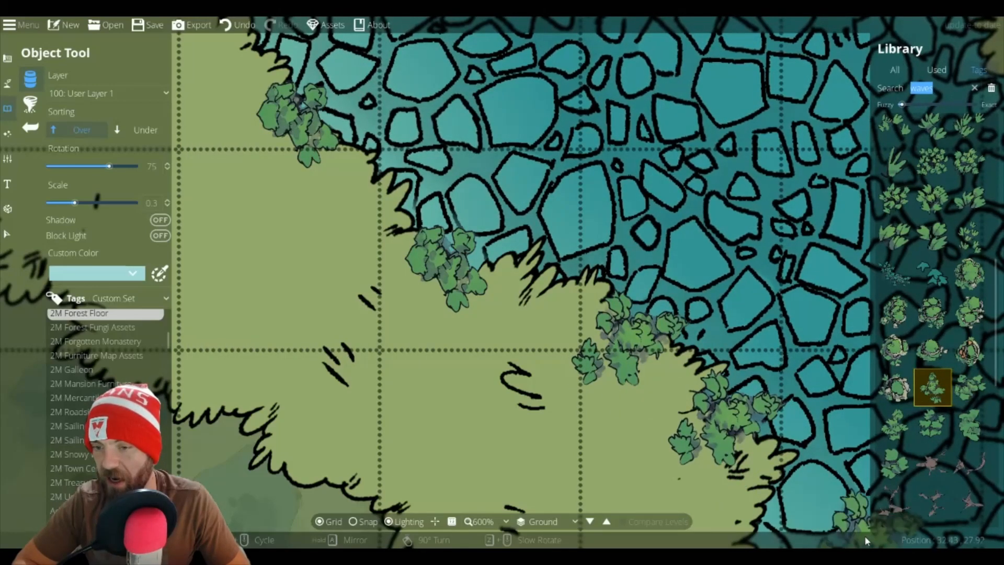
Step: Rotate the clump to 150 and place it on the west bank waterline
{"action": "left_click_drag", "start_coordinate": [711, 353], "coordinate": [700, 273]}
{"action": "scroll", "coordinate": [753, 384], "scroll_direction": "up", "scroll_amount": 4}
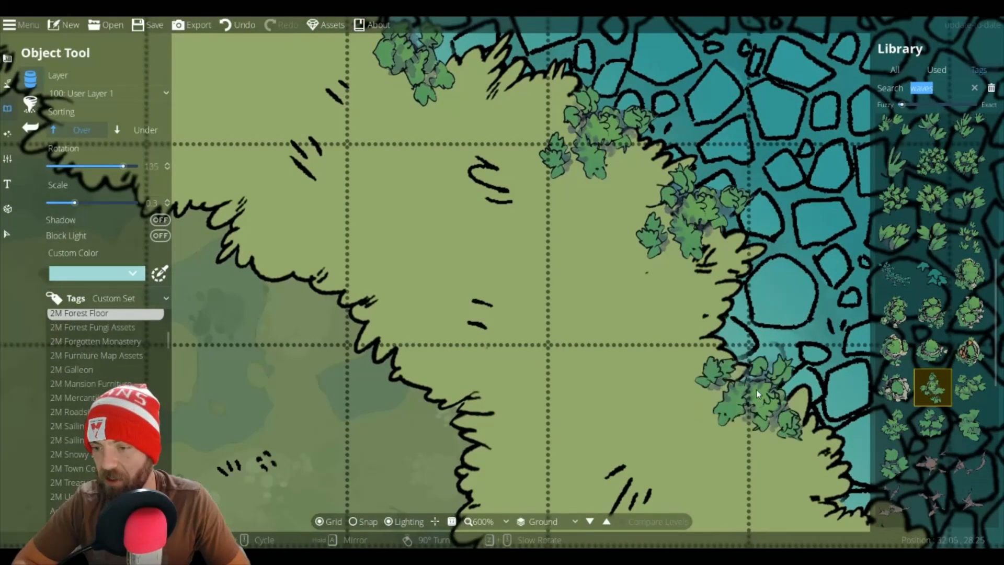
{"action": "left_click", "coordinate": [760, 389]}
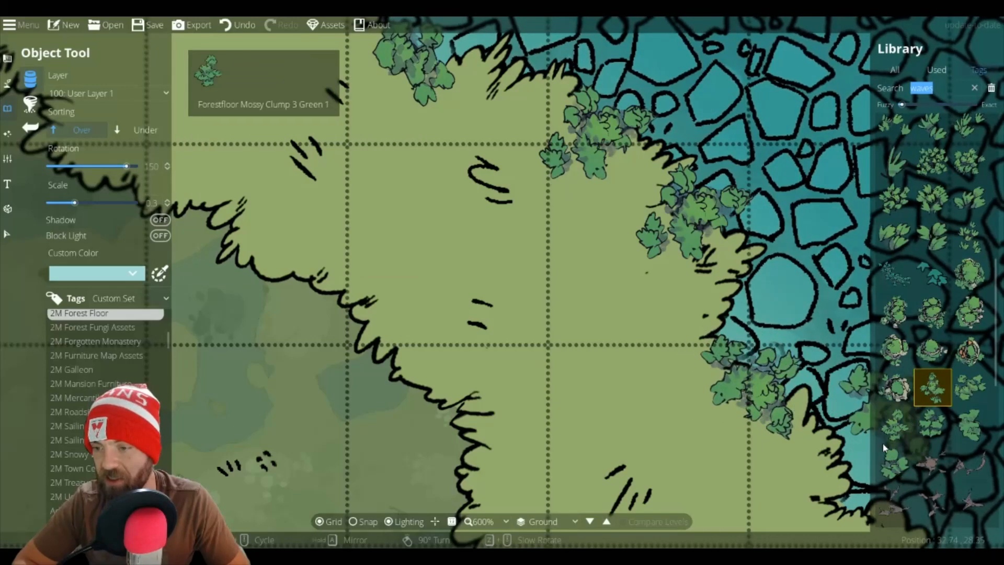
Step: Place more clumps along the west bank waterline, switching to another clump variant
{"action": "left_click_drag", "start_coordinate": [849, 468], "coordinate": [660, 299]}
{"action": "left_click", "coordinate": [718, 439]}
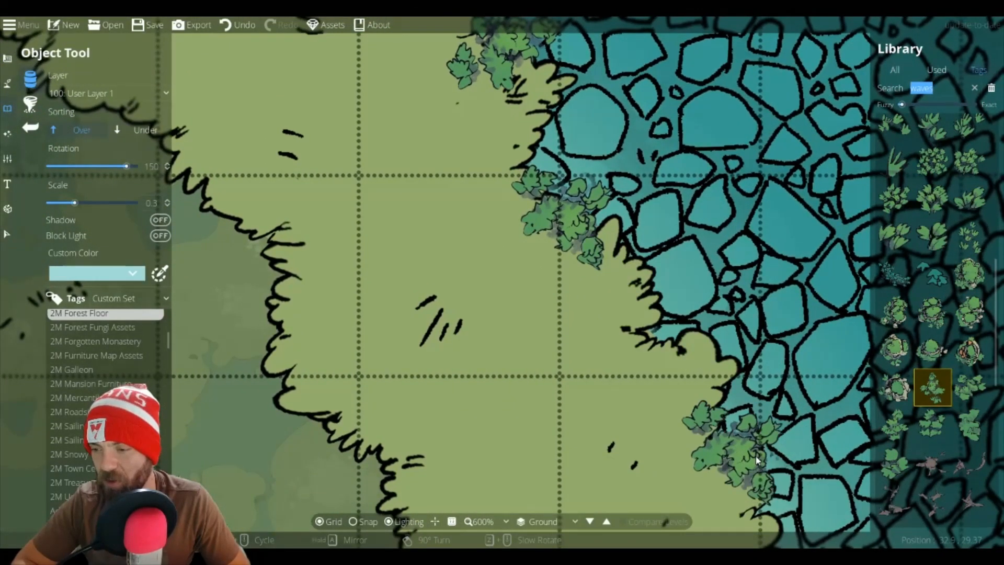
{"action": "left_click_drag", "start_coordinate": [787, 454], "coordinate": [660, 249]}
{"action": "left_click", "coordinate": [895, 425]}
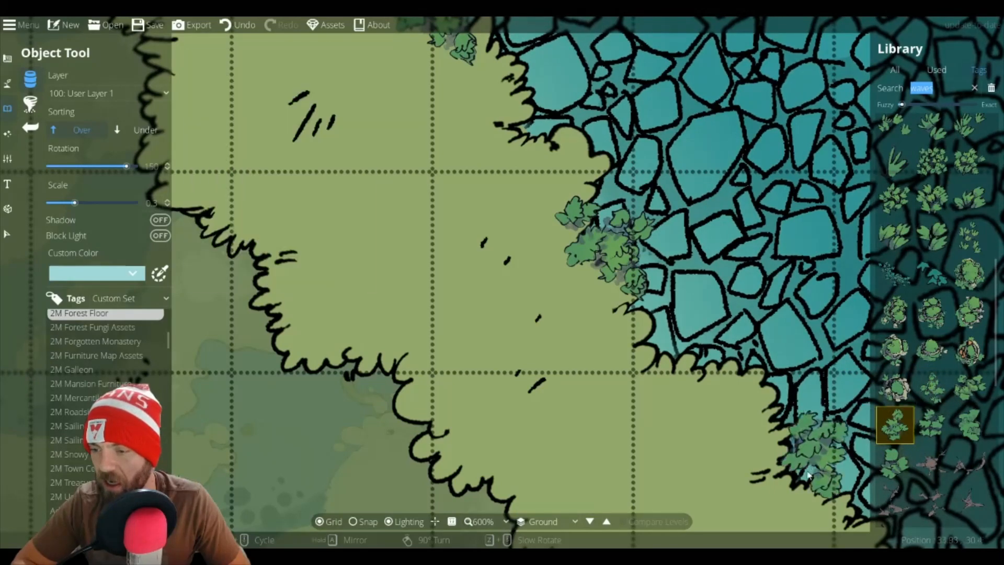
{"action": "left_click", "coordinate": [793, 475]}
{"action": "left_click", "coordinate": [662, 357]}
Step: Place three more clumps spaced down the west bank waterline
{"action": "left_click_drag", "start_coordinate": [760, 401], "coordinate": [492, 163]}
{"action": "scroll", "coordinate": [666, 272], "scroll_direction": "down", "scroll_amount": 2}
{"action": "scroll", "coordinate": [665, 271], "scroll_direction": "down", "scroll_amount": 1}
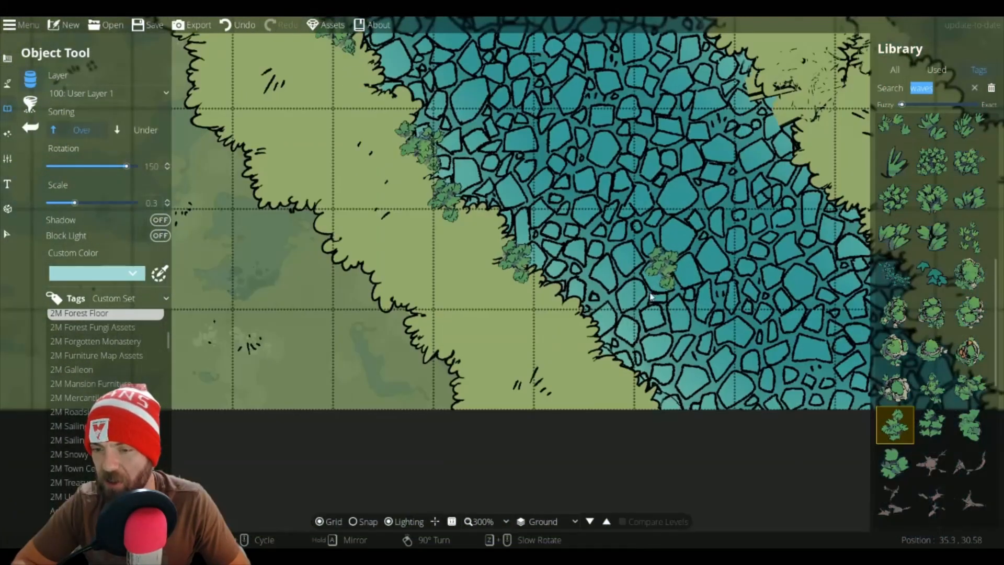
{"action": "left_click", "coordinate": [559, 299]}
{"action": "left_click", "coordinate": [596, 353]}
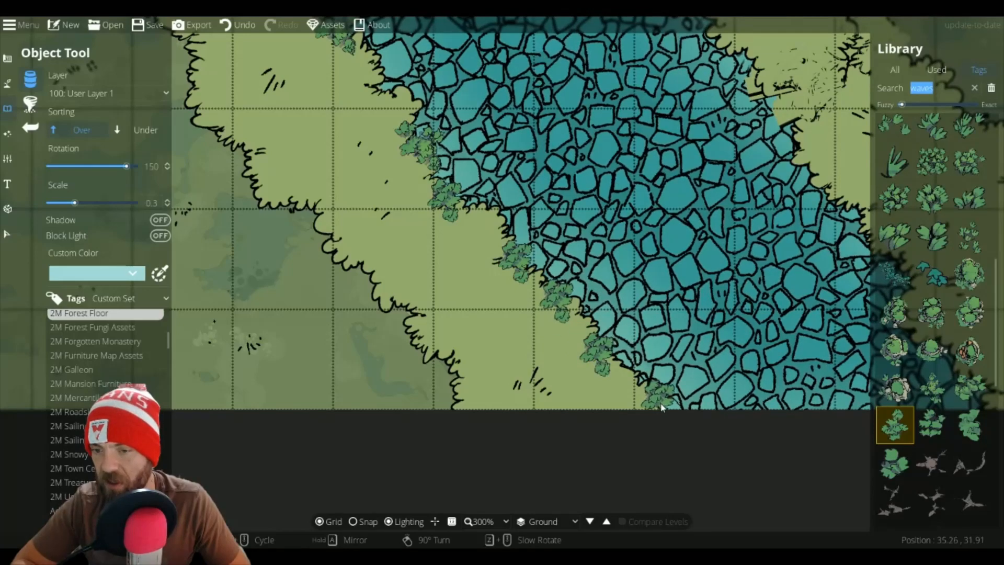
{"action": "left_click", "coordinate": [659, 408]}
Step: Switch clump variants and place several clumps along the east bank waterline
{"action": "left_click_drag", "start_coordinate": [747, 215], "coordinate": [352, 114]}
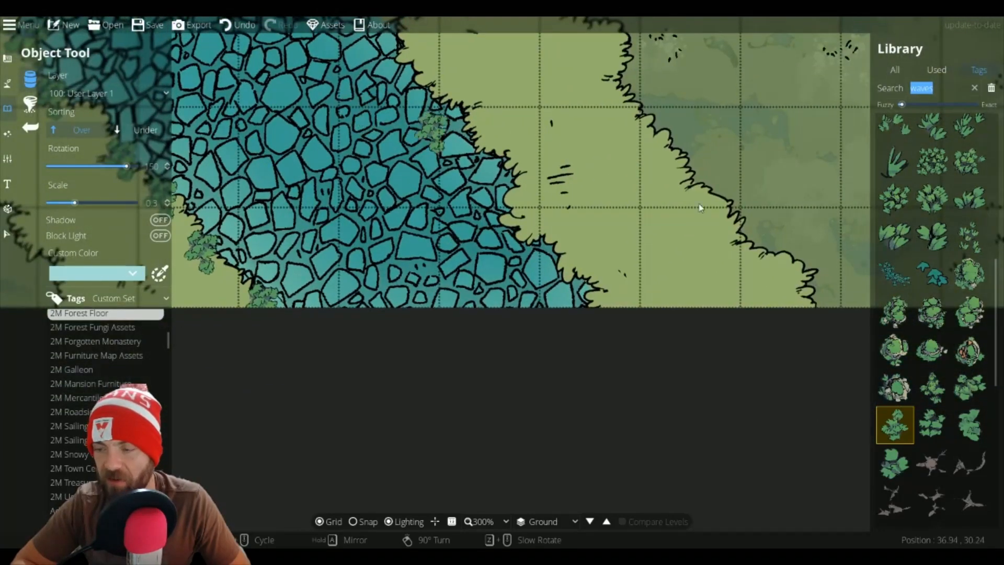
{"action": "left_click", "coordinate": [969, 387]}
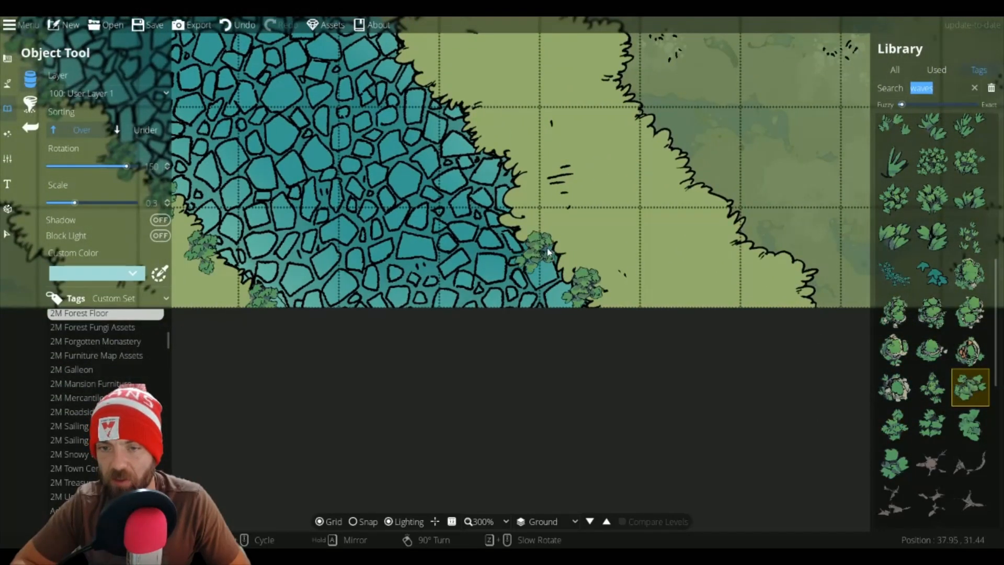
{"action": "left_click_drag", "start_coordinate": [445, 121], "coordinate": [622, 256]}
{"action": "left_click", "coordinate": [932, 198]}
{"action": "left_click", "coordinate": [700, 328]}
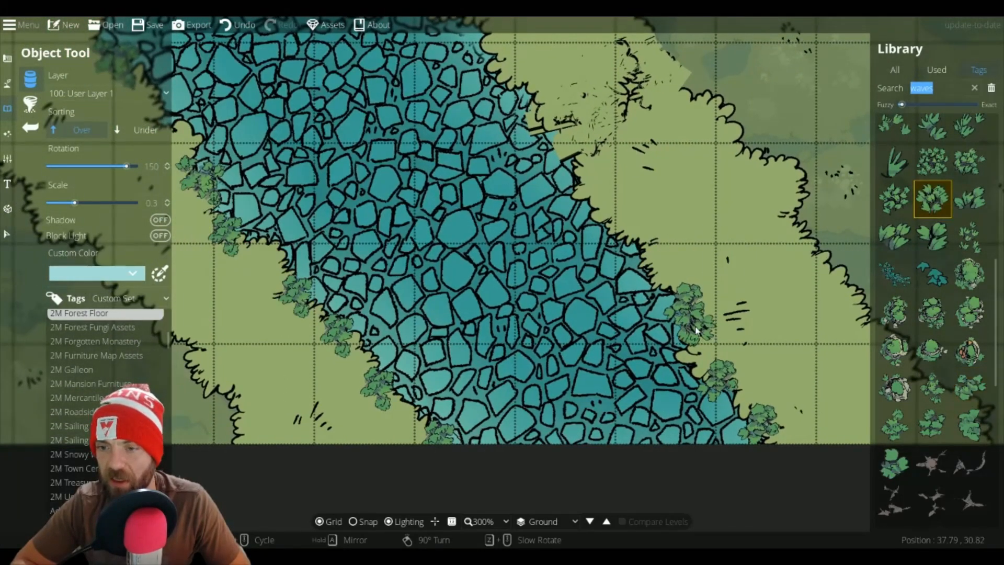
{"action": "left_click", "coordinate": [648, 272]}
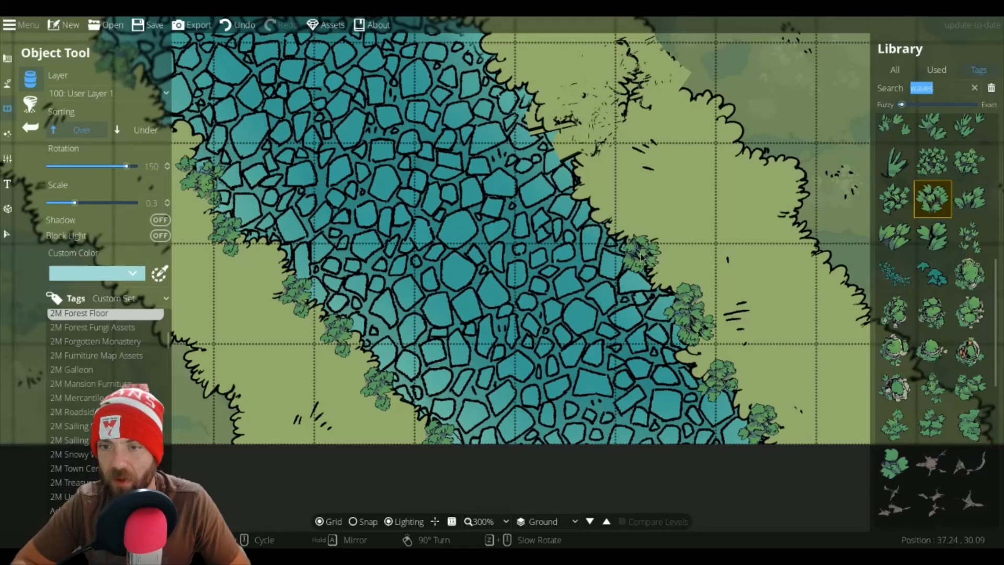
{"action": "left_click", "coordinate": [587, 183]}
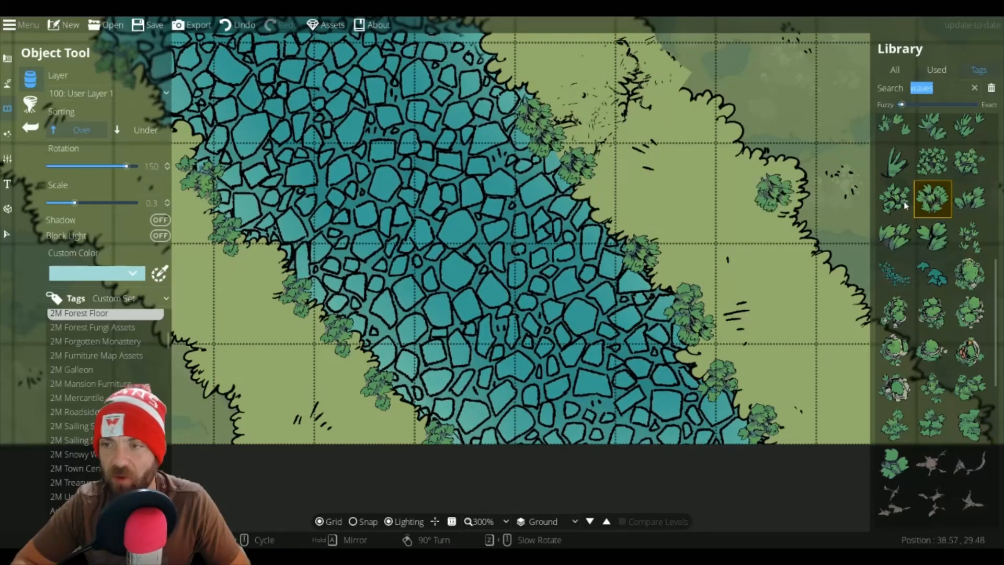
Step: Switch to another variant and place clumps along the outer grass edge of the east bank
{"action": "left_click", "coordinate": [969, 197]}
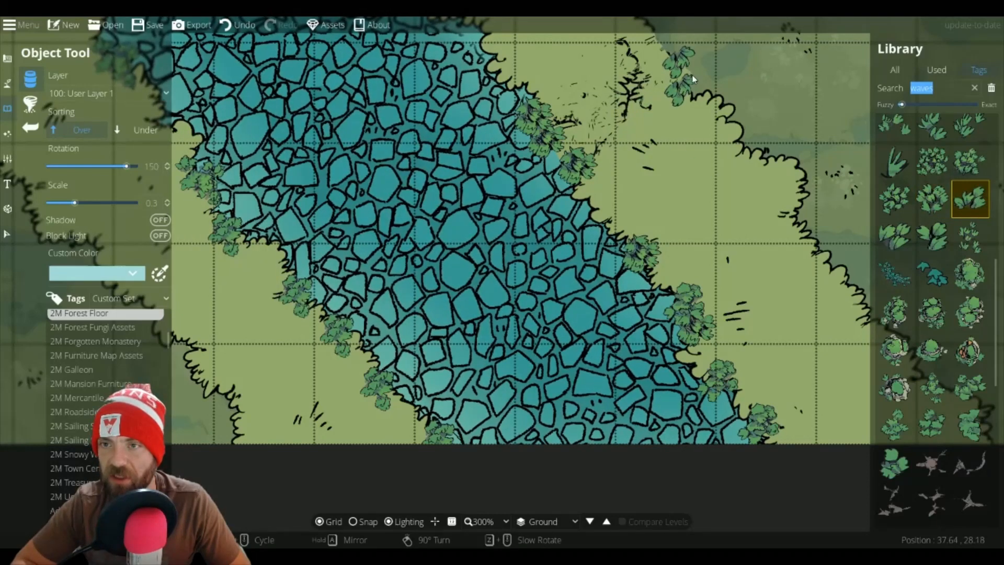
{"action": "left_click", "coordinate": [668, 53]}
{"action": "left_click", "coordinate": [970, 236]}
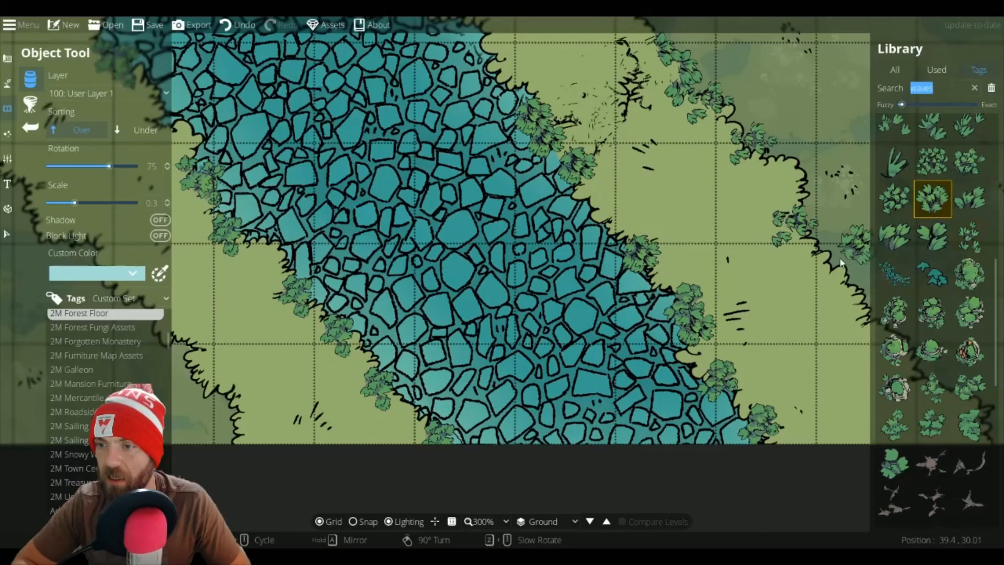
{"action": "left_click_drag", "start_coordinate": [583, 155], "coordinate": [786, 414]}
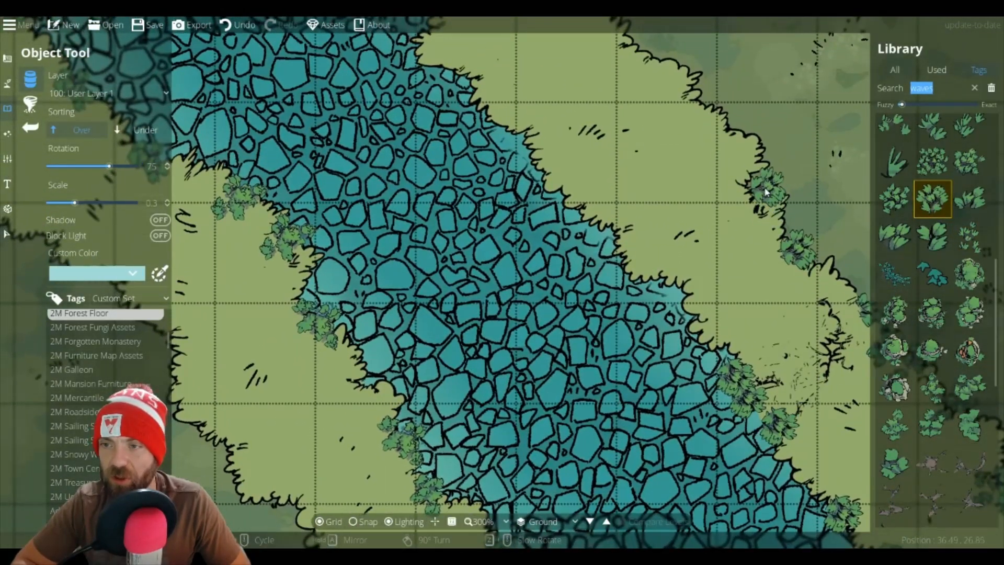
{"action": "left_click", "coordinate": [694, 102]}
Step: Pick a denser clump variant and add it at the outer edge of the east bank
{"action": "left_click_drag", "start_coordinate": [692, 136], "coordinate": [710, 276]}
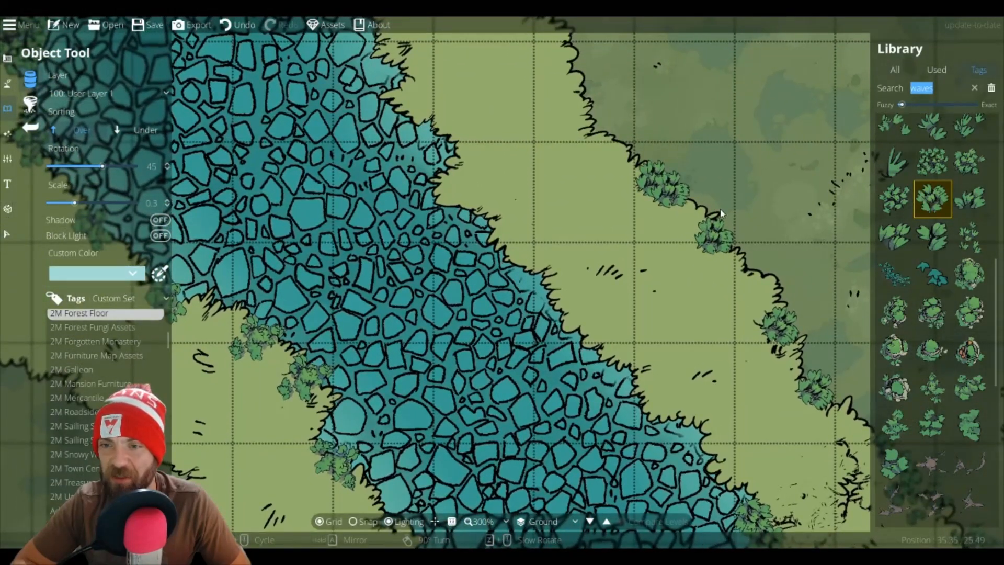
{"action": "left_click", "coordinate": [970, 167]}
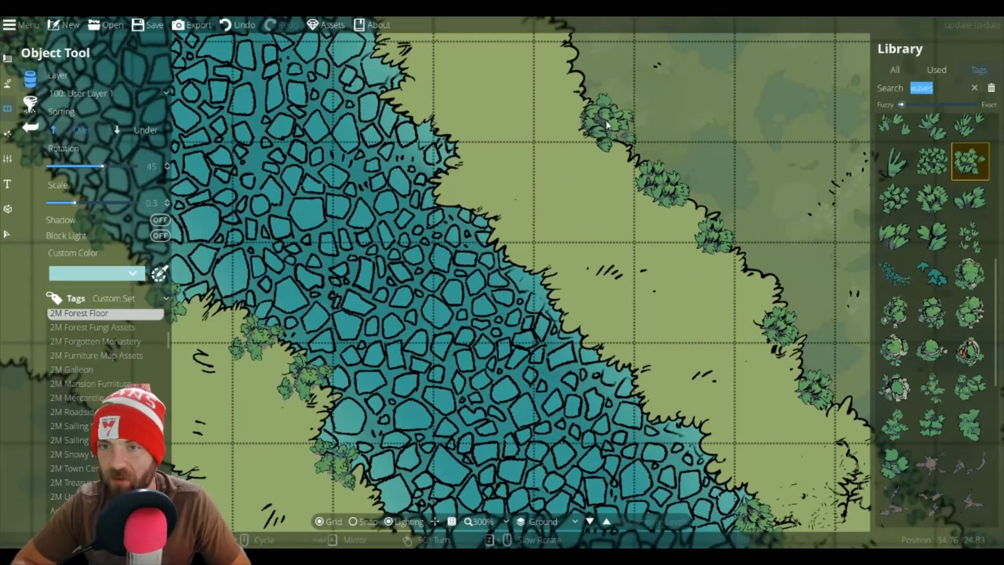
{"action": "left_click", "coordinate": [602, 141]}
{"action": "left_click_drag", "start_coordinate": [558, 93], "coordinate": [650, 304]}
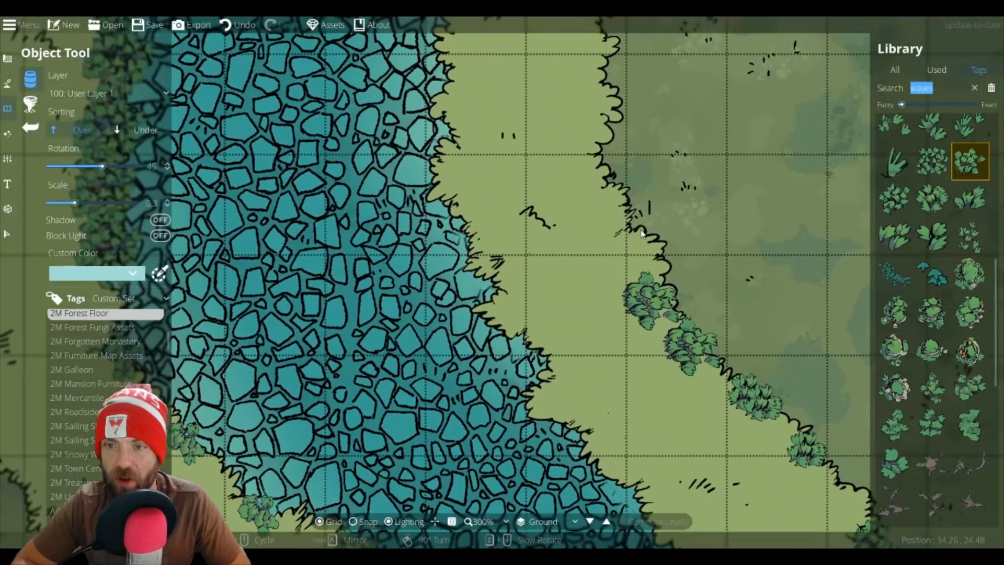
Step: Set rotation to 0 and place a Forestfloor Foliage 2 Green 1 clump on the east bank's outer edge
{"action": "scroll", "coordinate": [623, 160], "scroll_direction": "down", "scroll_amount": 1}
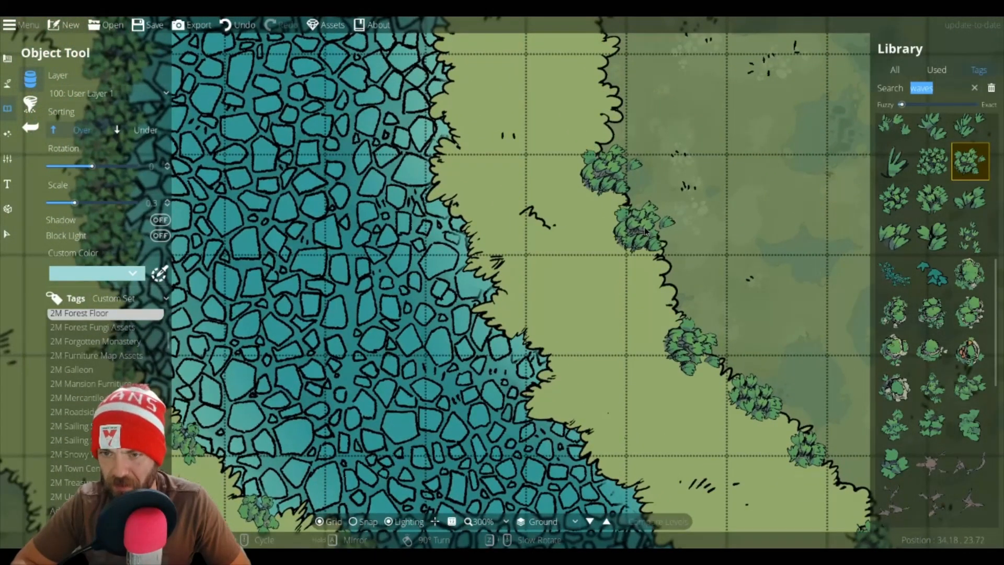
{"action": "left_click", "coordinate": [925, 210]}
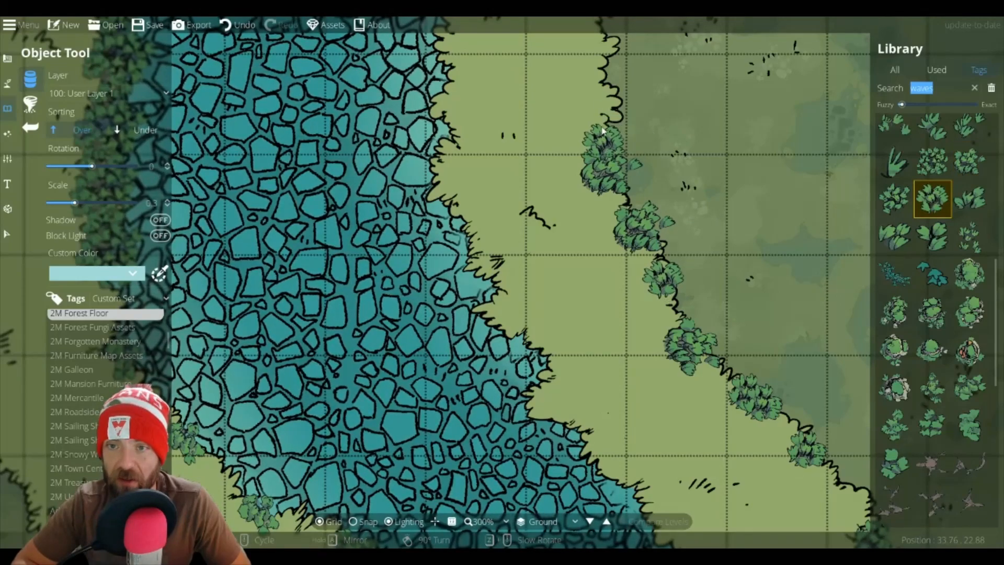
{"action": "left_click_drag", "start_coordinate": [601, 125], "coordinate": [636, 343]}
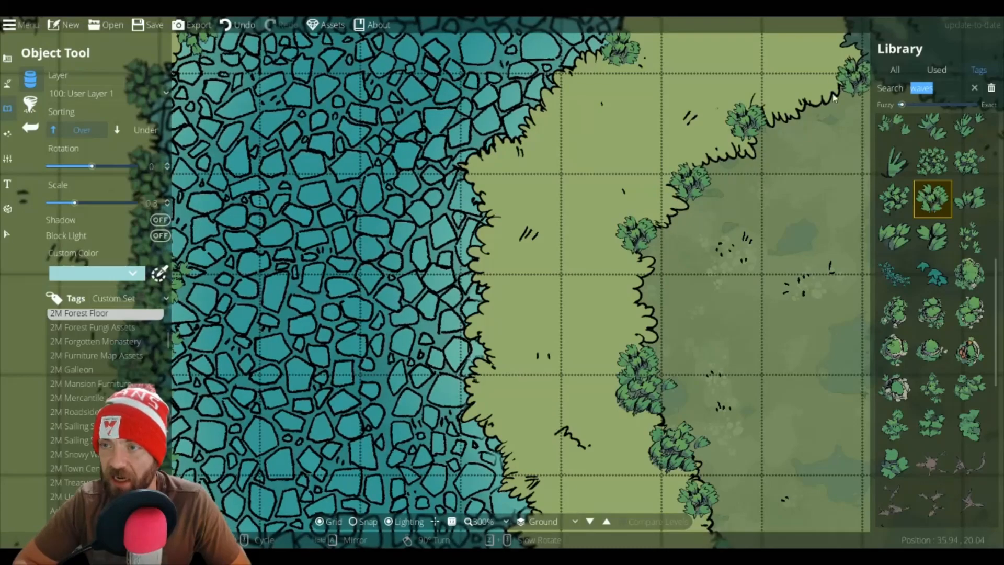
{"action": "left_click", "coordinate": [931, 160]}
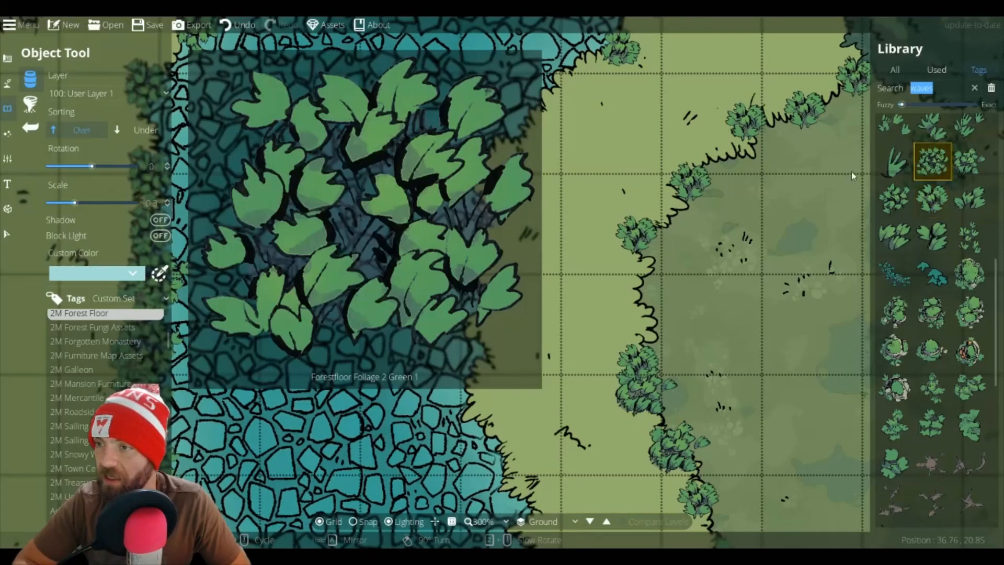
{"action": "left_click", "coordinate": [725, 158]}
Step: Place a foliage clump beside the tree on the west bank near the fallen logs
{"action": "left_click_drag", "start_coordinate": [863, 211], "coordinate": [547, 501]}
{"action": "scroll", "coordinate": [554, 313], "scroll_direction": "down", "scroll_amount": 2}
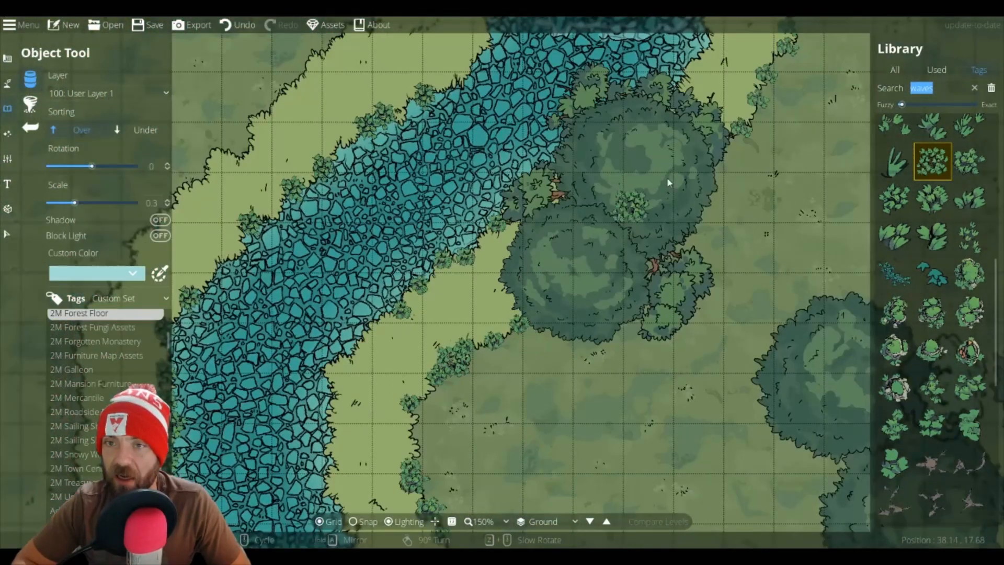
{"action": "left_click_drag", "start_coordinate": [638, 216], "coordinate": [538, 351]}
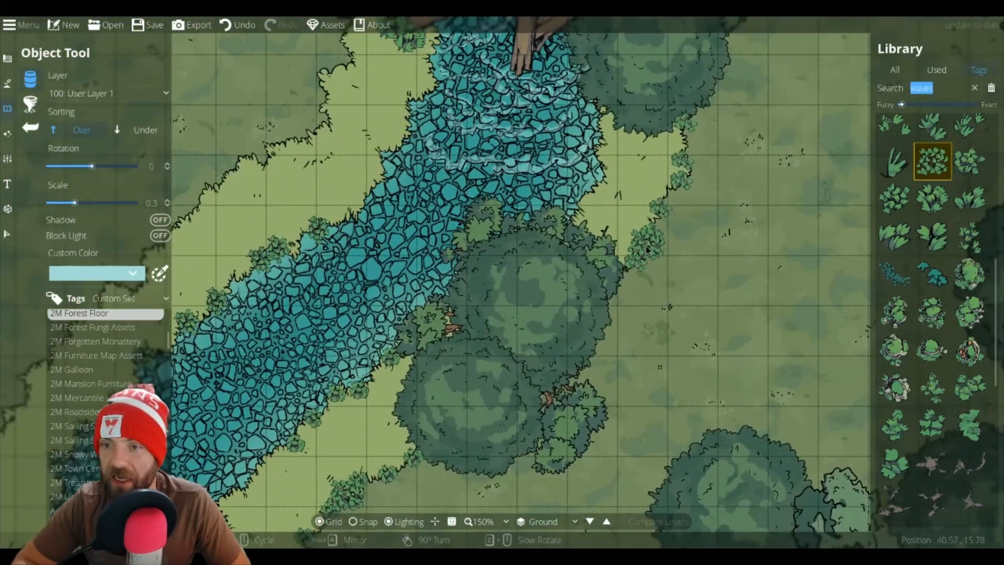
{"action": "mouse_move", "coordinate": [977, 238]}
{"action": "left_click", "coordinate": [932, 199]}
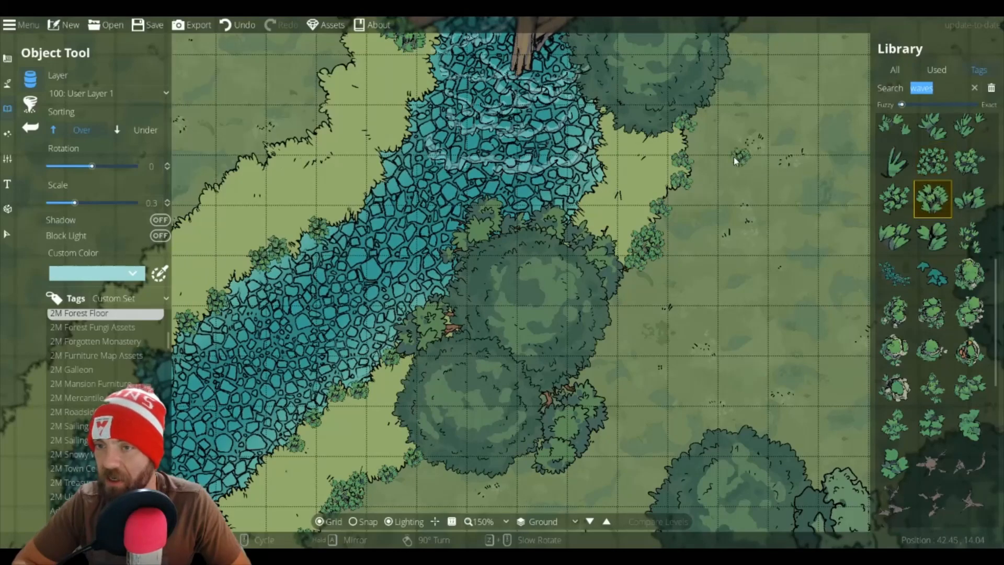
{"action": "left_click_drag", "start_coordinate": [685, 138], "coordinate": [743, 494]}
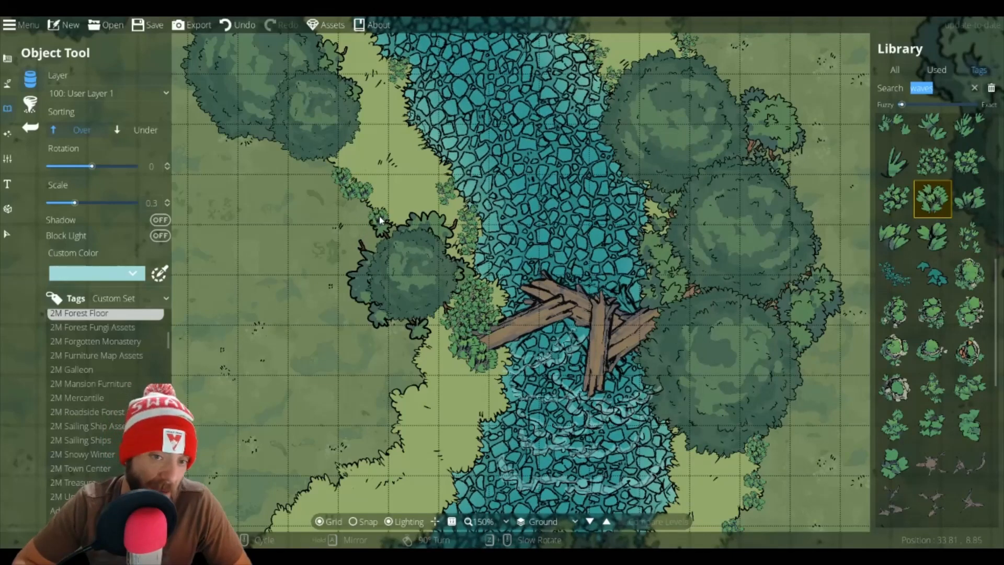
{"action": "left_click_drag", "start_coordinate": [369, 221], "coordinate": [453, 79]}
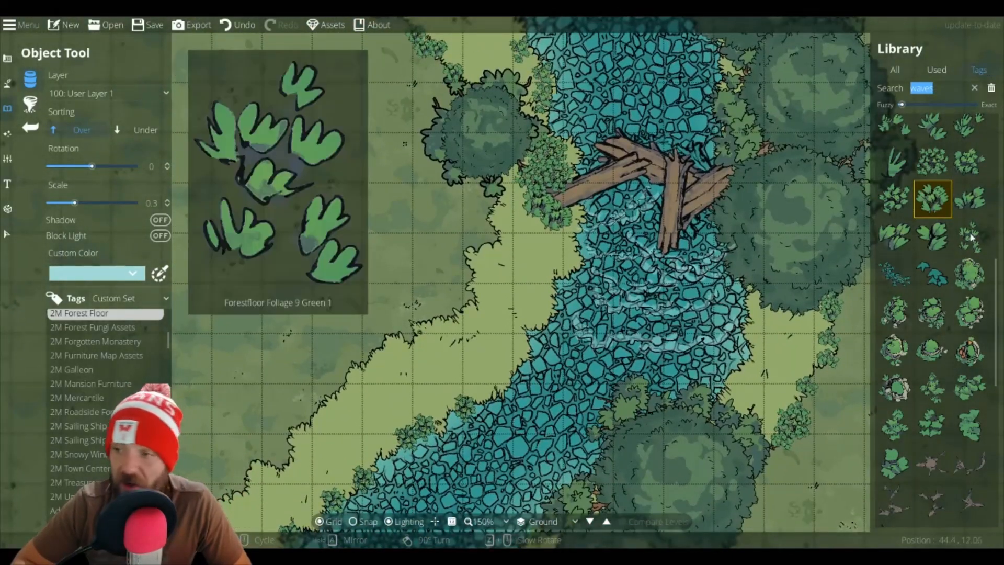
{"action": "left_click", "coordinate": [932, 161]}
{"action": "left_click", "coordinate": [493, 203]}
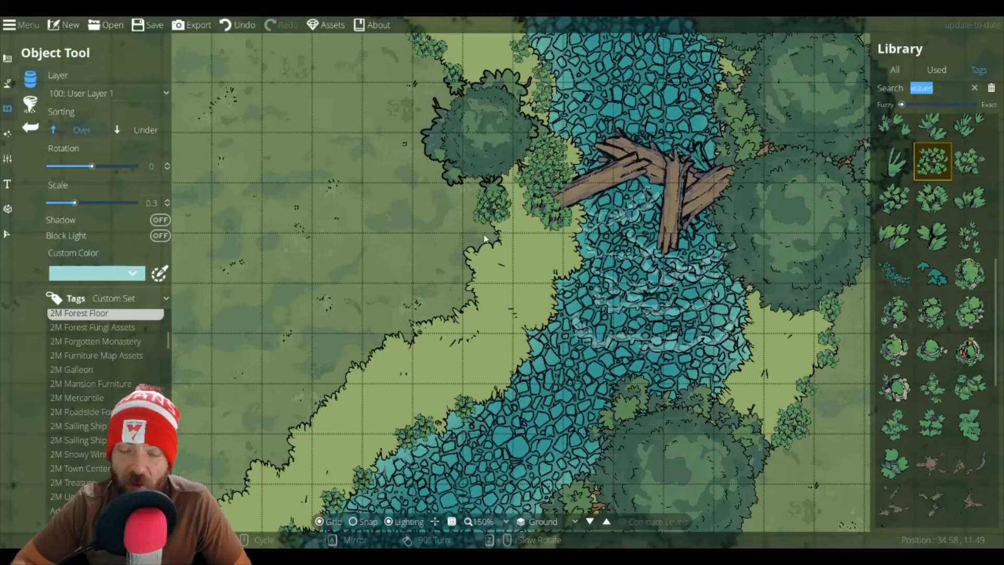
Step: Place foliage clumps along the outer edge of the west bank's grass, switching between clump variants
{"action": "mouse_move", "coordinate": [985, 243]}
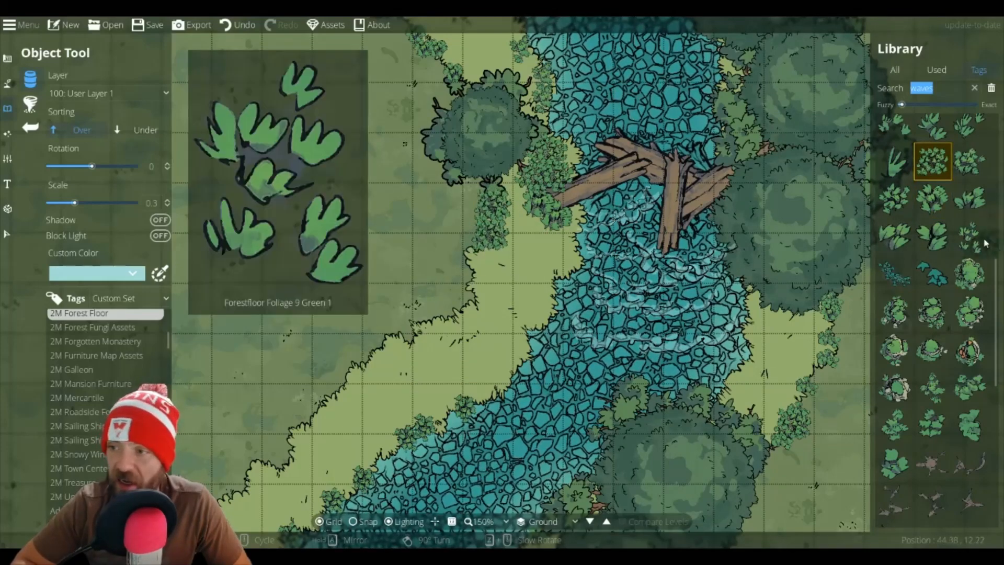
{"action": "left_click_drag", "start_coordinate": [834, 302], "coordinate": [822, 309]}
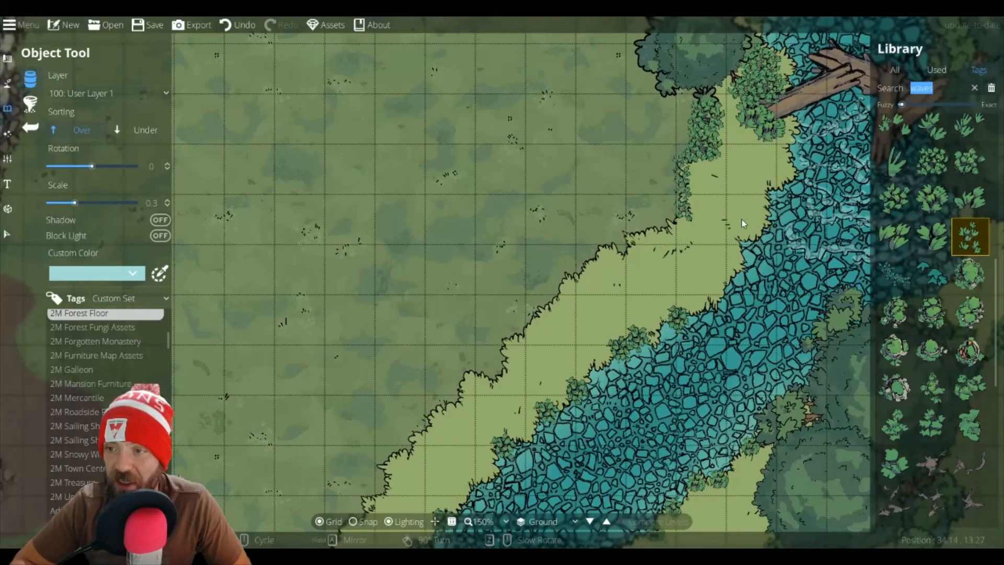
{"action": "left_click", "coordinate": [932, 199]}
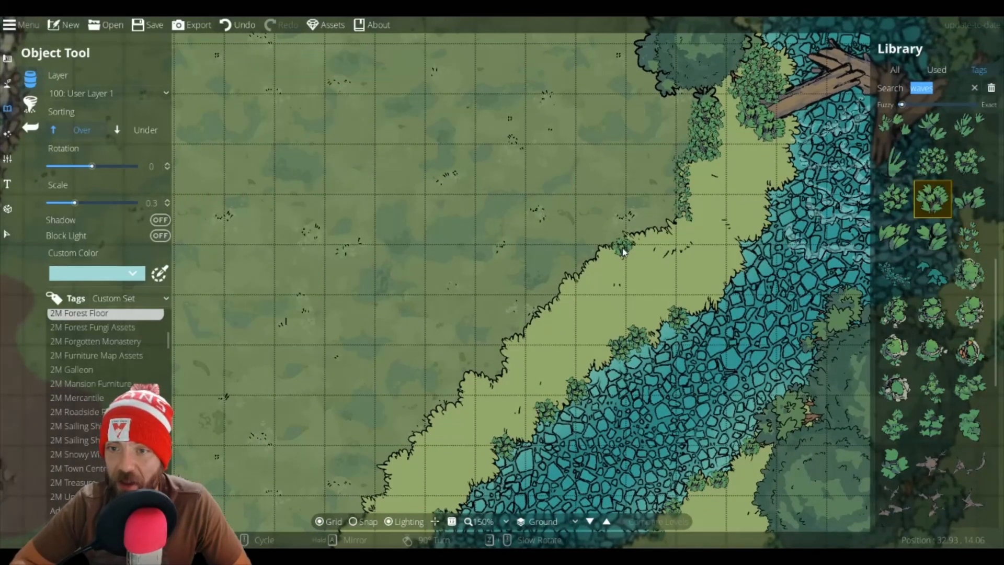
{"action": "left_click", "coordinate": [933, 164]}
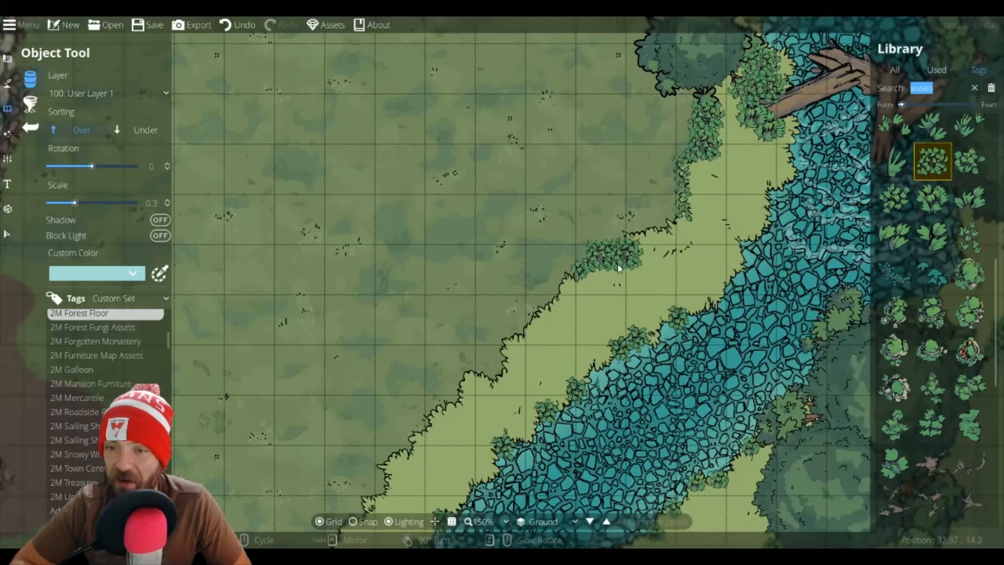
{"action": "left_click_drag", "start_coordinate": [617, 264], "coordinate": [818, 155]}
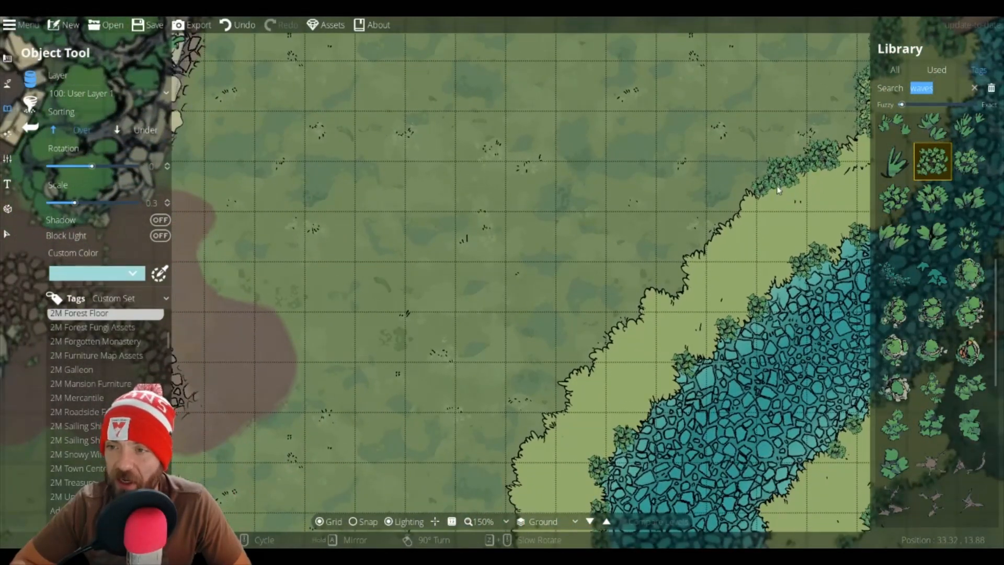
{"action": "left_click", "coordinate": [677, 287]}
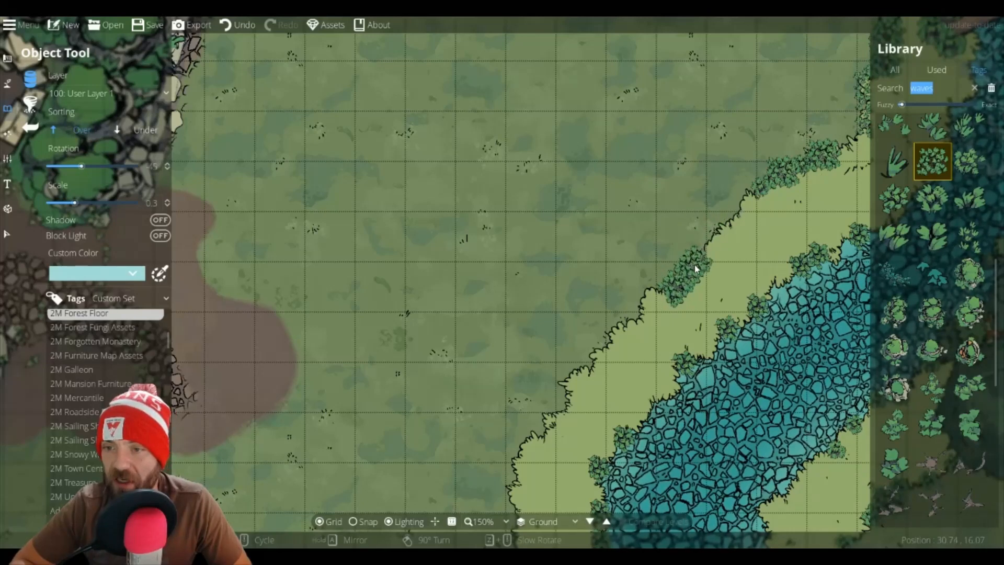
{"action": "left_click", "coordinate": [694, 264]}
{"action": "left_click", "coordinate": [921, 208]}
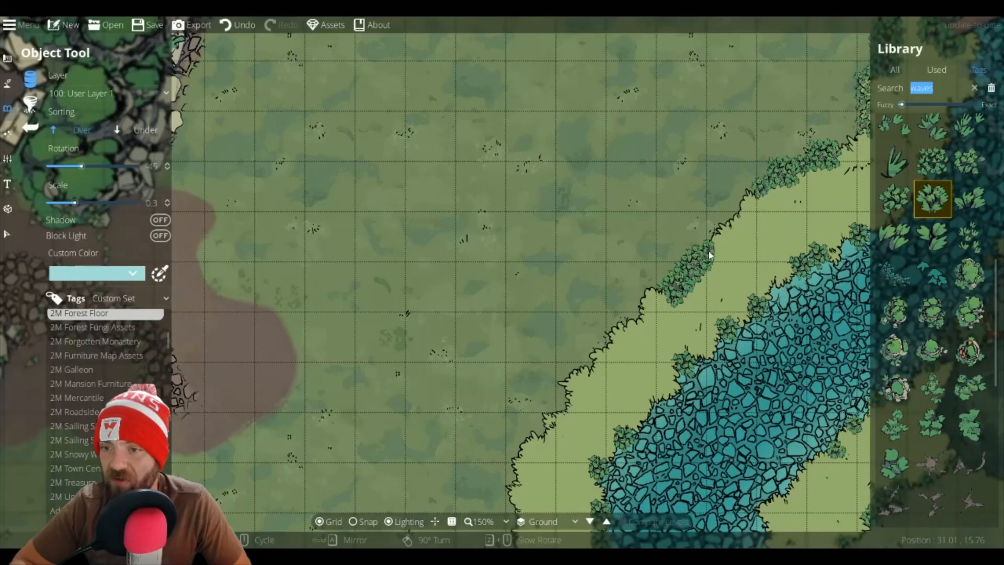
{"action": "left_click_drag", "start_coordinate": [744, 254], "coordinate": [821, 137]}
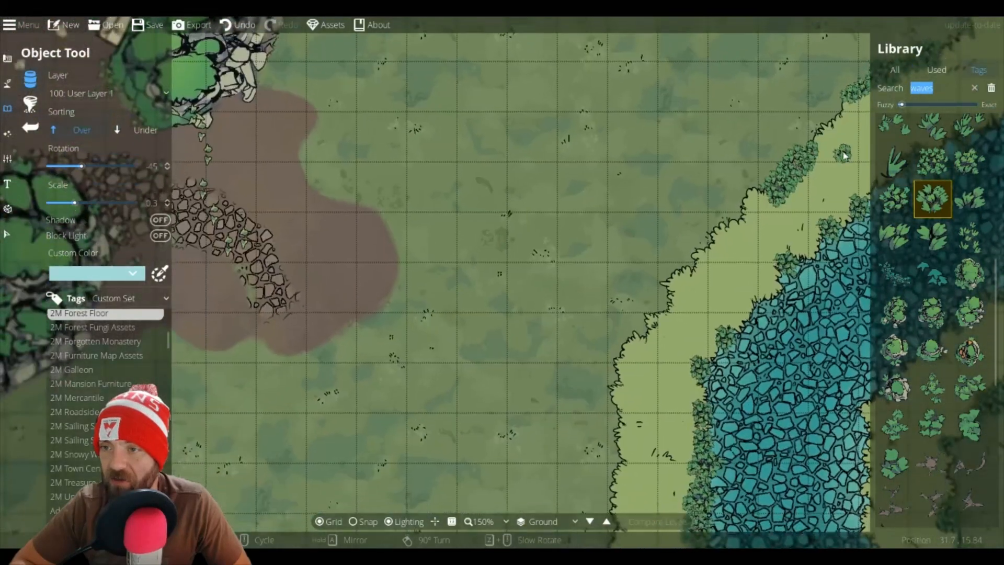
Step: Continue adding dense and sparse foliage clumps along the outer edge of the west bank's grass
{"action": "left_click", "coordinate": [970, 161]}
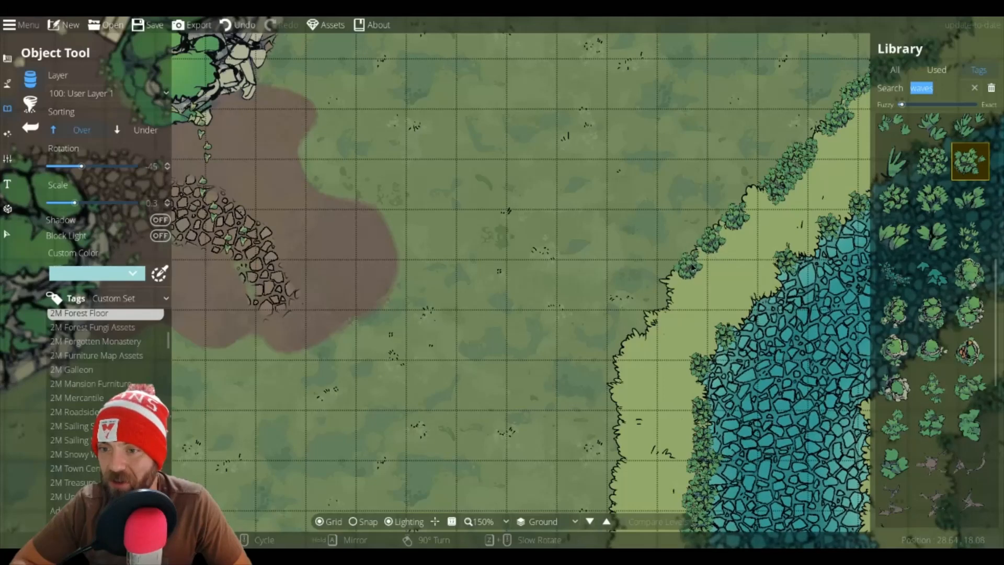
{"action": "left_click", "coordinate": [973, 236]}
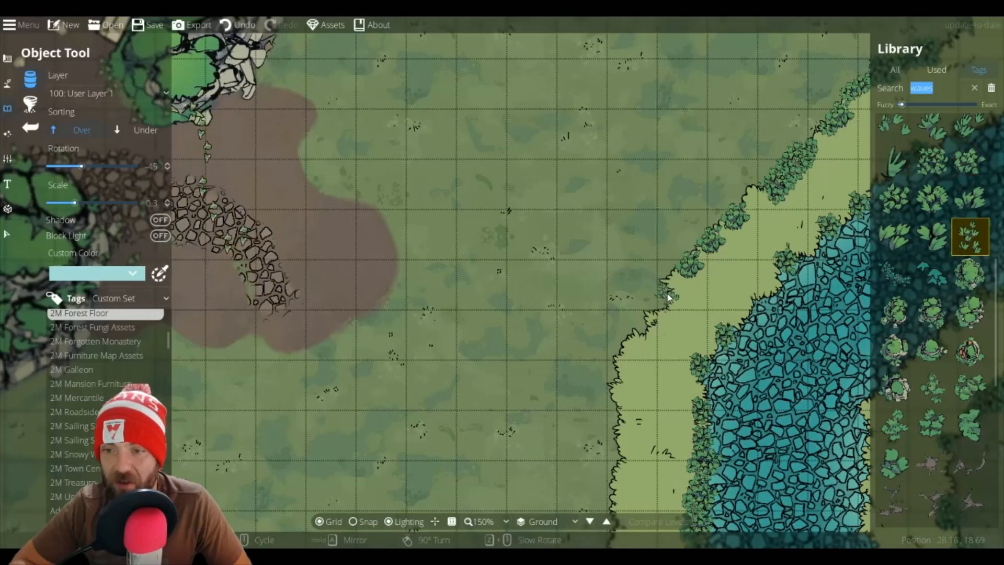
{"action": "scroll", "coordinate": [663, 314], "scroll_direction": "down", "scroll_amount": 3}
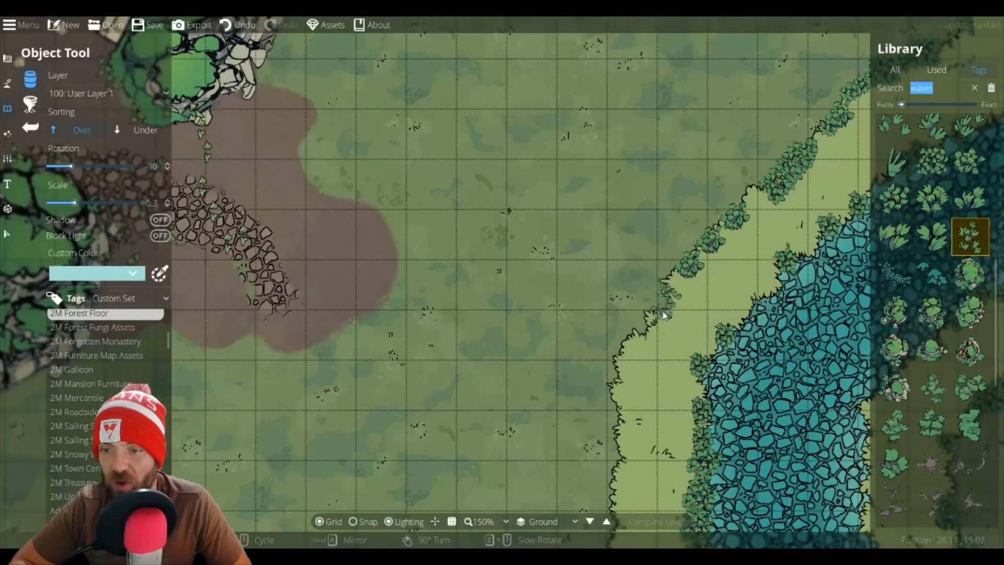
{"action": "left_click_drag", "start_coordinate": [645, 335], "coordinate": [661, 184]}
{"action": "left_click", "coordinate": [934, 163]}
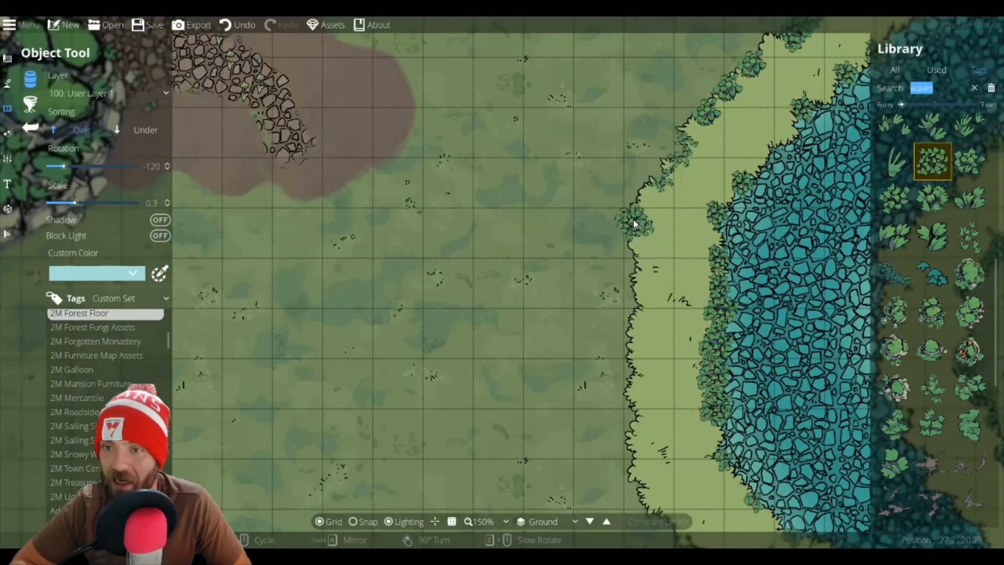
{"action": "left_click", "coordinate": [633, 219]}
Step: Place a Forestfloor Foliage 4 Green 1 clump and another variant further south along the west bank's outer edge
{"action": "mouse_move", "coordinate": [970, 147]}
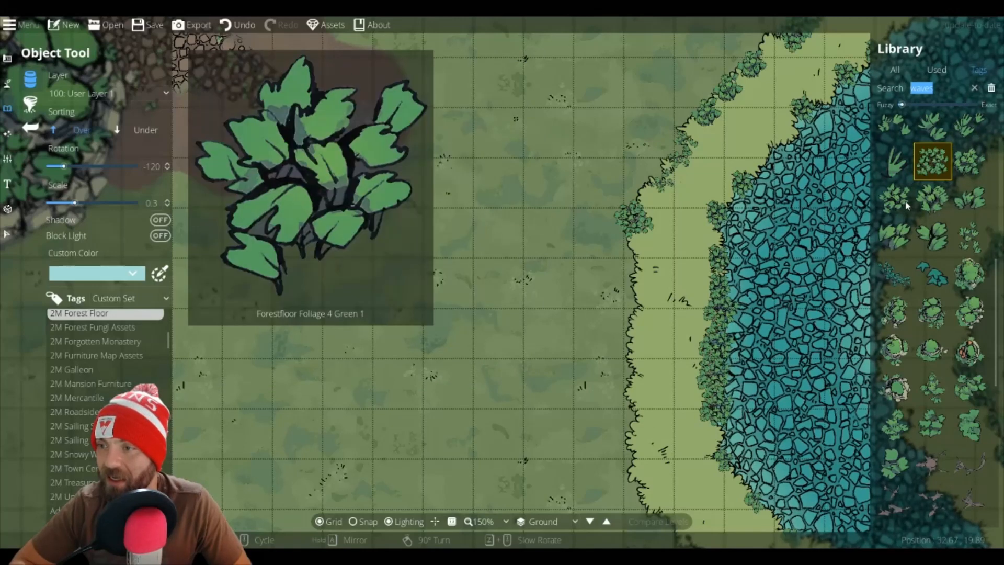
{"action": "left_click", "coordinate": [895, 198]}
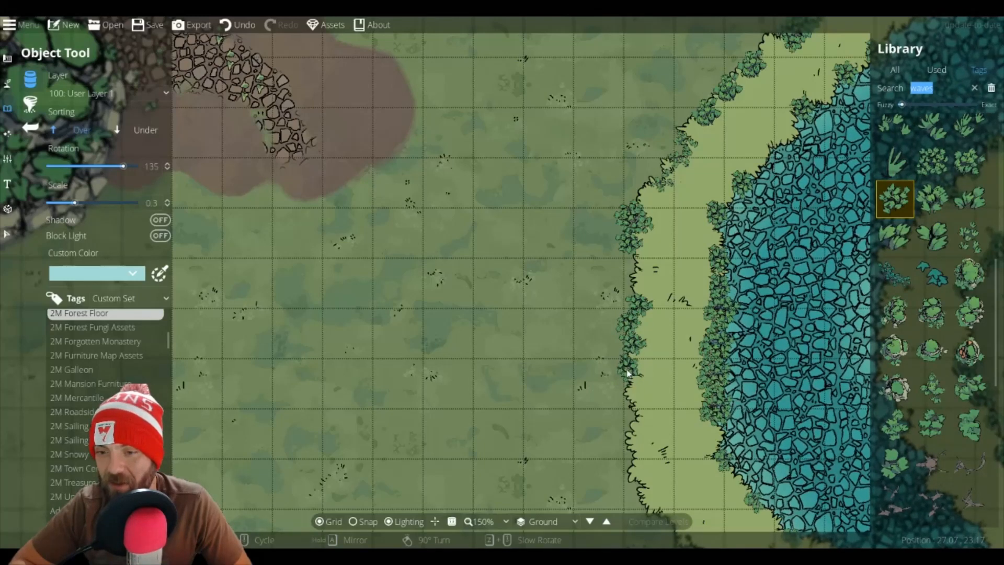
{"action": "left_click_drag", "start_coordinate": [627, 372], "coordinate": [605, 174]}
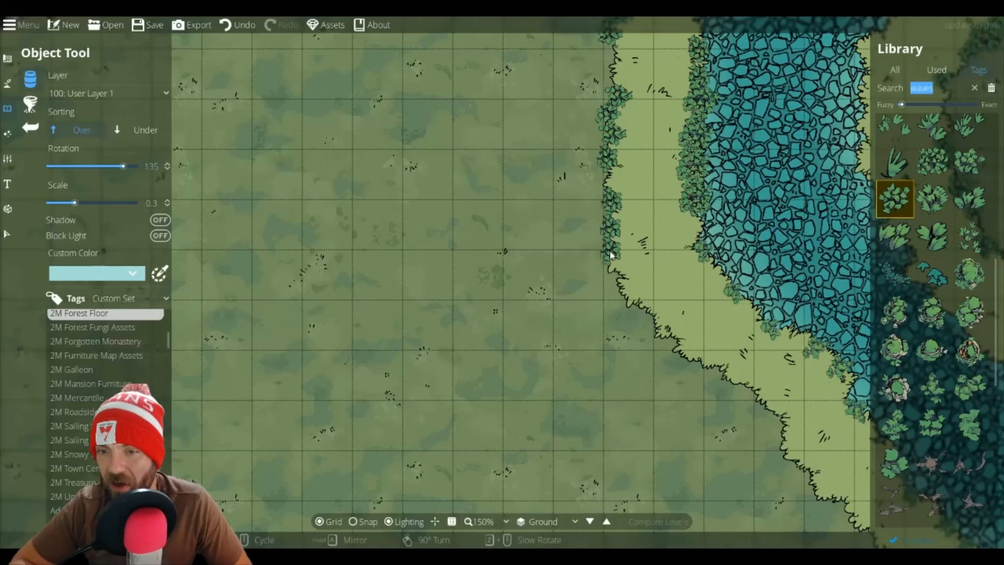
{"action": "mouse_move", "coordinate": [939, 396]}
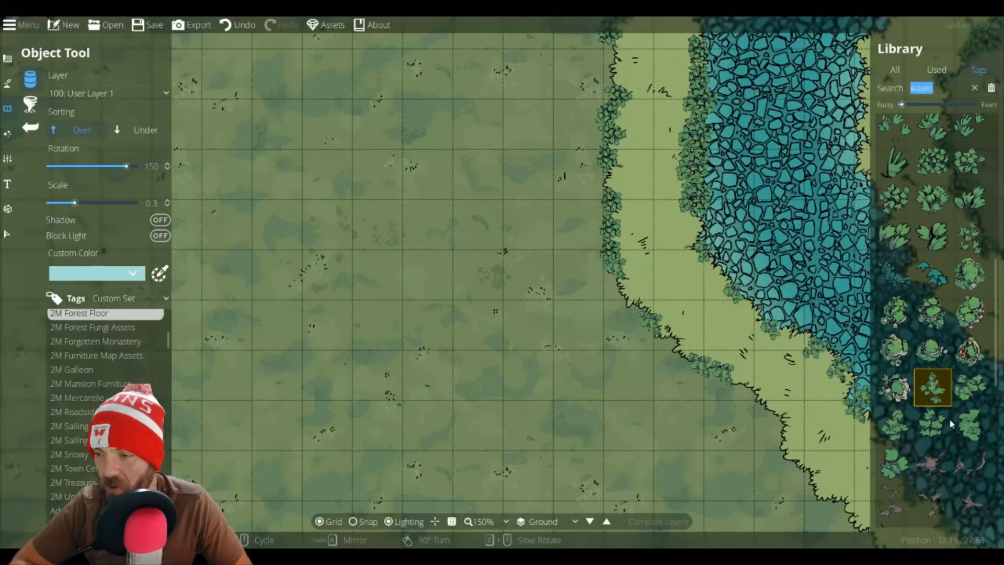
{"action": "left_click", "coordinate": [970, 387]}
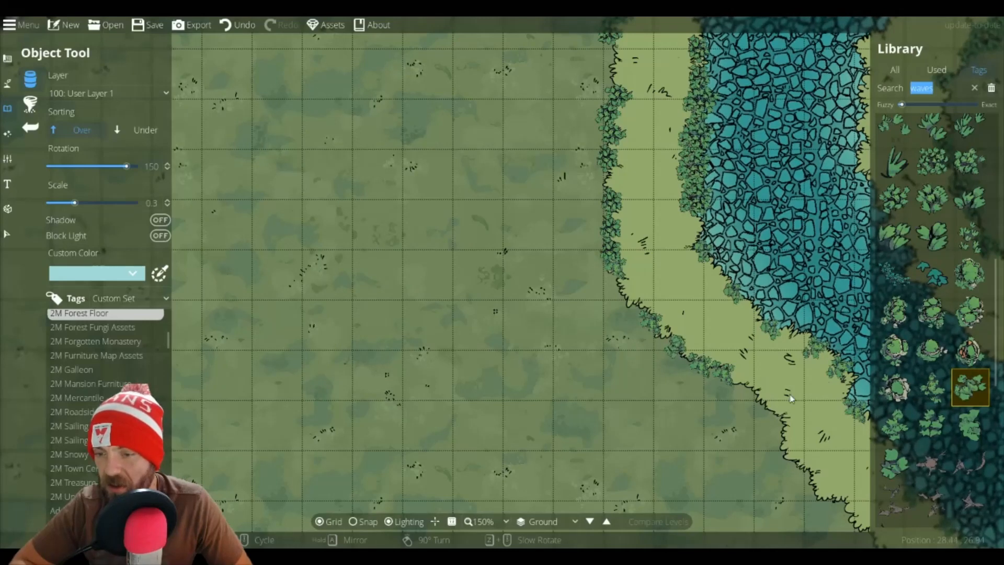
{"action": "left_click", "coordinate": [780, 431]}
Step: Place sparse and dense foliage clumps along the west bank's outer edge where it bends toward the river
{"action": "left_click", "coordinate": [934, 395]}
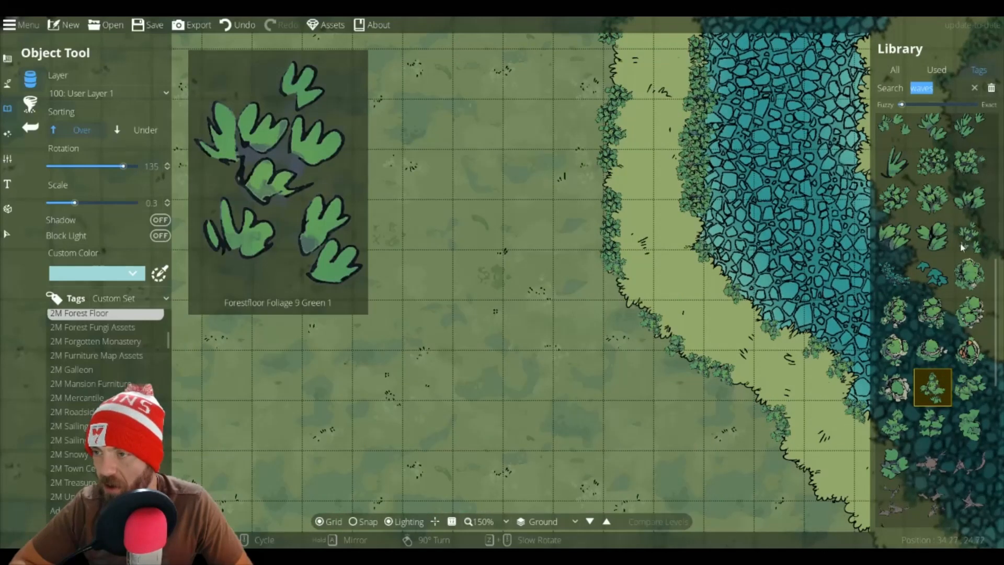
{"action": "left_click", "coordinate": [967, 239]}
{"action": "left_click", "coordinate": [757, 394]}
{"action": "left_click_drag", "start_coordinate": [757, 394], "coordinate": [550, 173]}
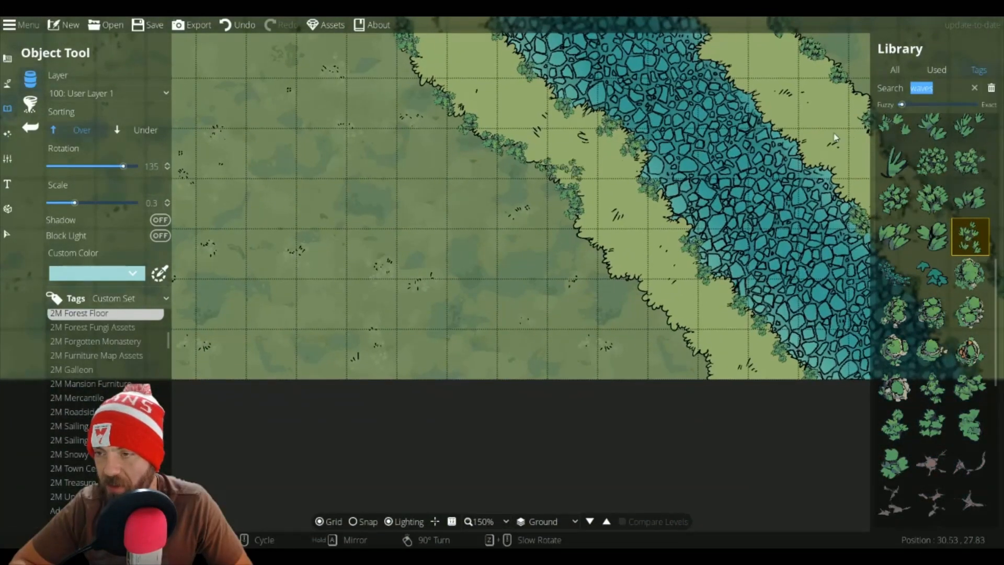
{"action": "left_click", "coordinate": [966, 160]}
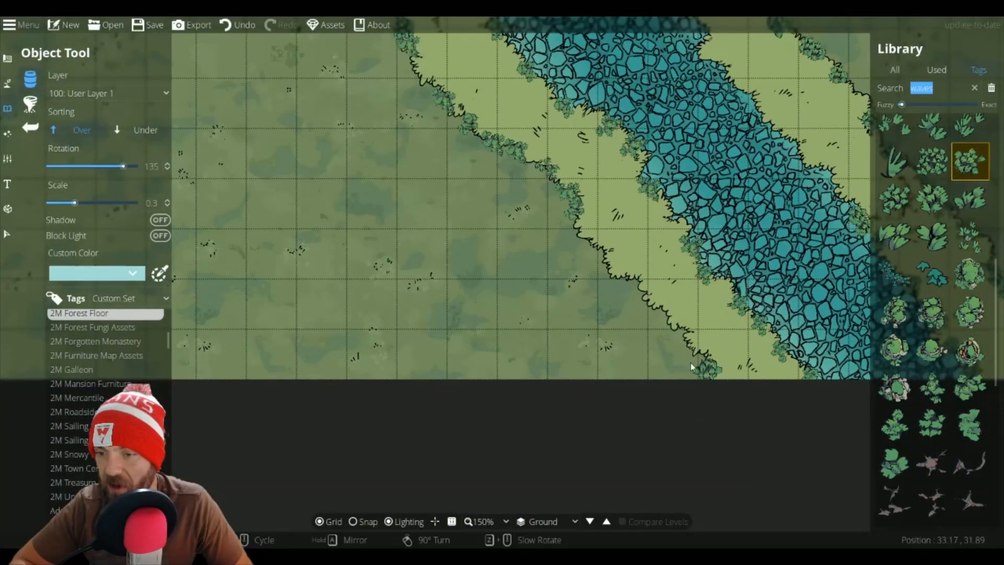
{"action": "left_click", "coordinate": [622, 284]}
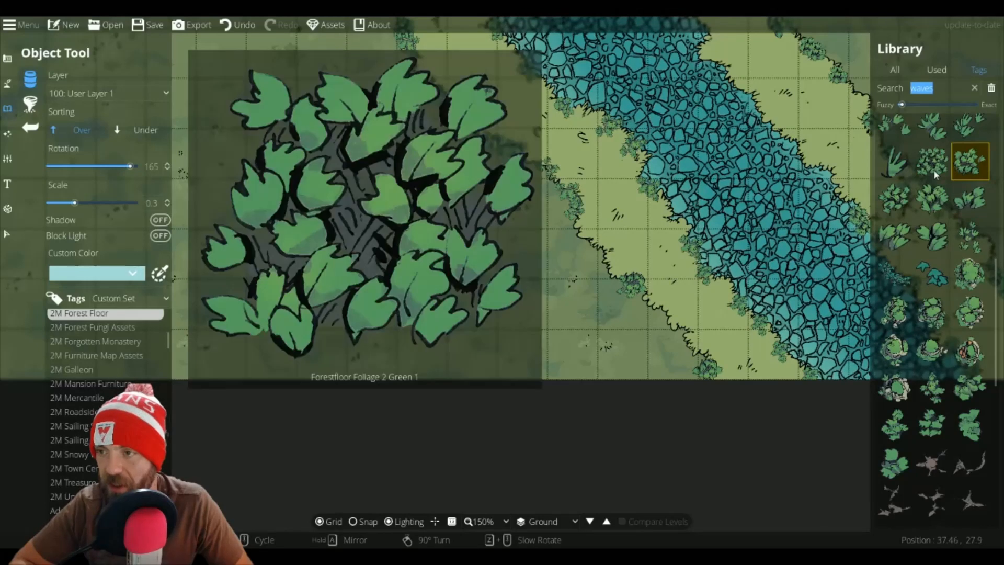
Step: Set rotation to -120 and place Forestfloor Foliage 2 Green 1 and other clumps along the west bank's outer edge
{"action": "left_click", "coordinate": [933, 167]}
{"action": "scroll", "coordinate": [647, 302], "scroll_direction": "down", "scroll_amount": 5}
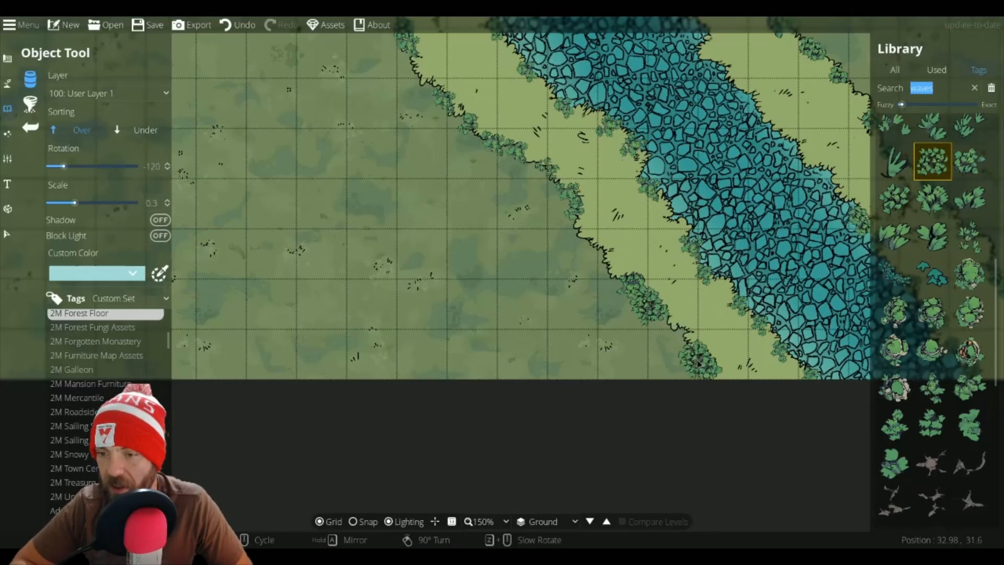
{"action": "left_click", "coordinate": [583, 227]}
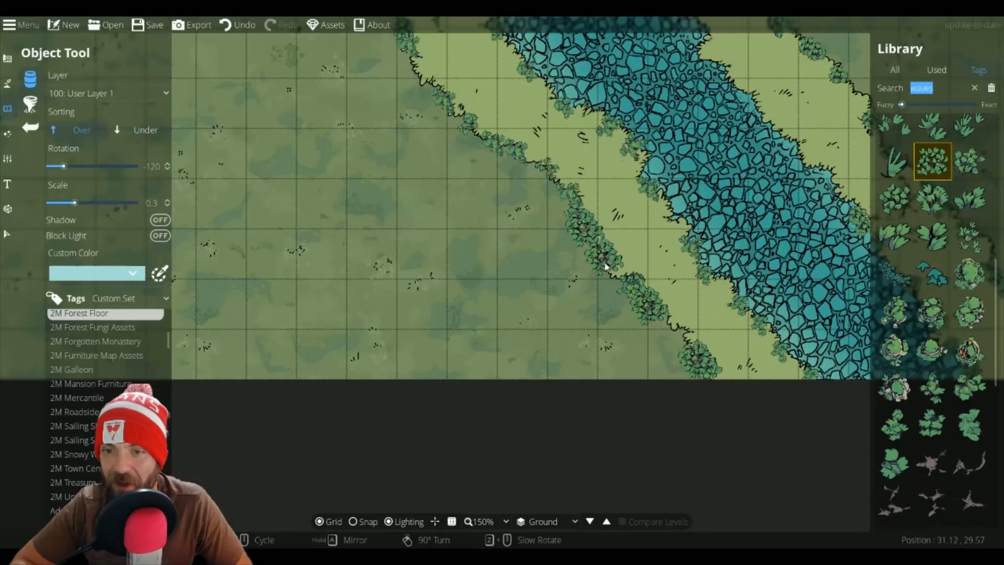
{"action": "left_click", "coordinate": [970, 161]}
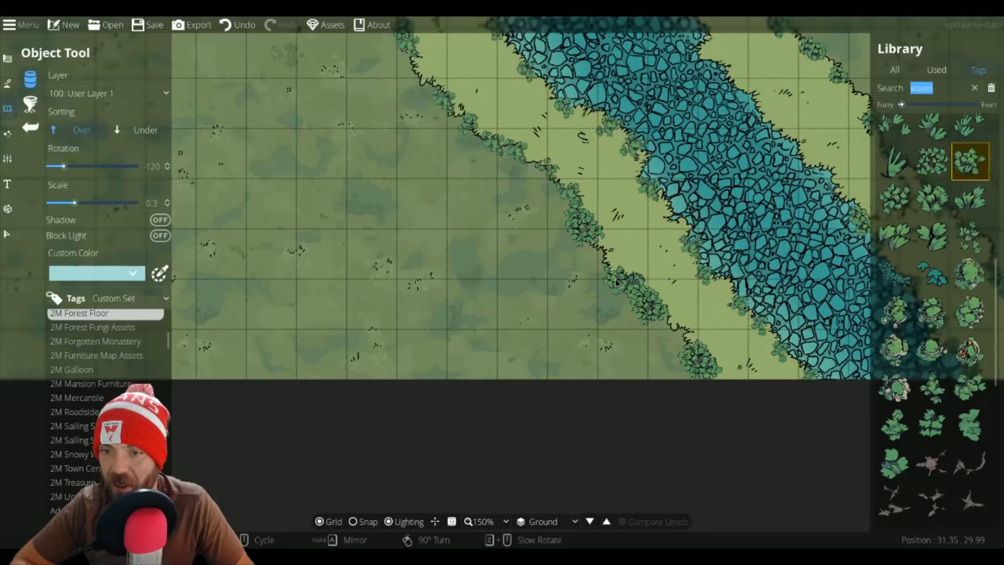
{"action": "left_click_drag", "start_coordinate": [631, 105], "coordinate": [625, 217]}
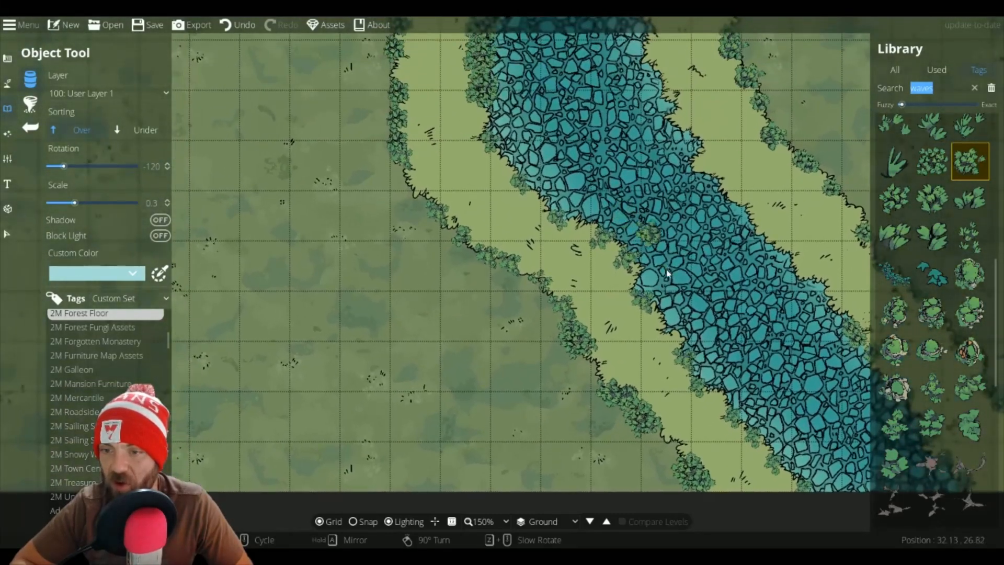
{"action": "left_click", "coordinate": [664, 329]}
Step: Place foliage clumps along the east bank's riverside edge, alternating between dense and sparse variants
{"action": "left_click_drag", "start_coordinate": [538, 104], "coordinate": [570, 229]}
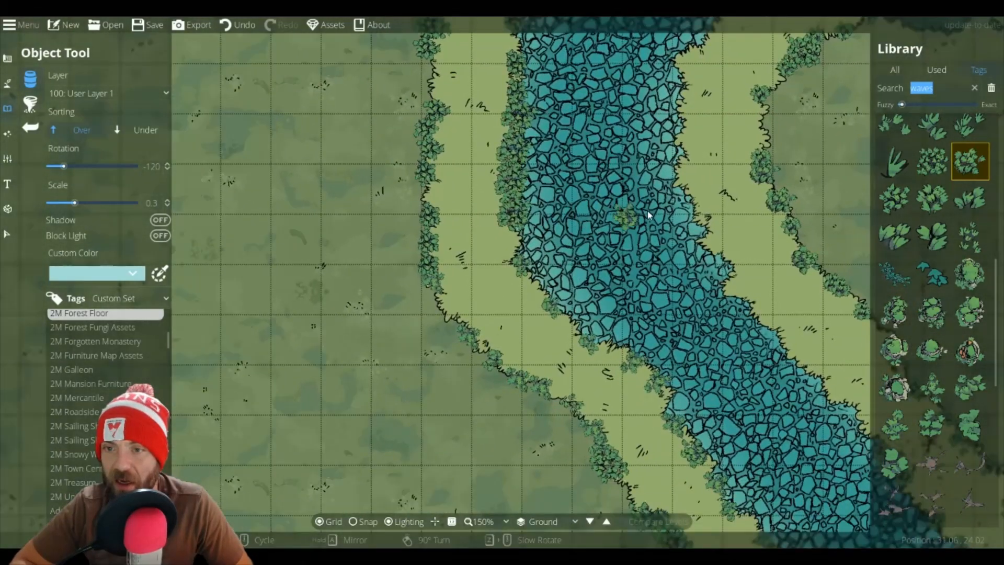
{"action": "left_click", "coordinate": [691, 203]}
{"action": "left_click", "coordinate": [729, 272]}
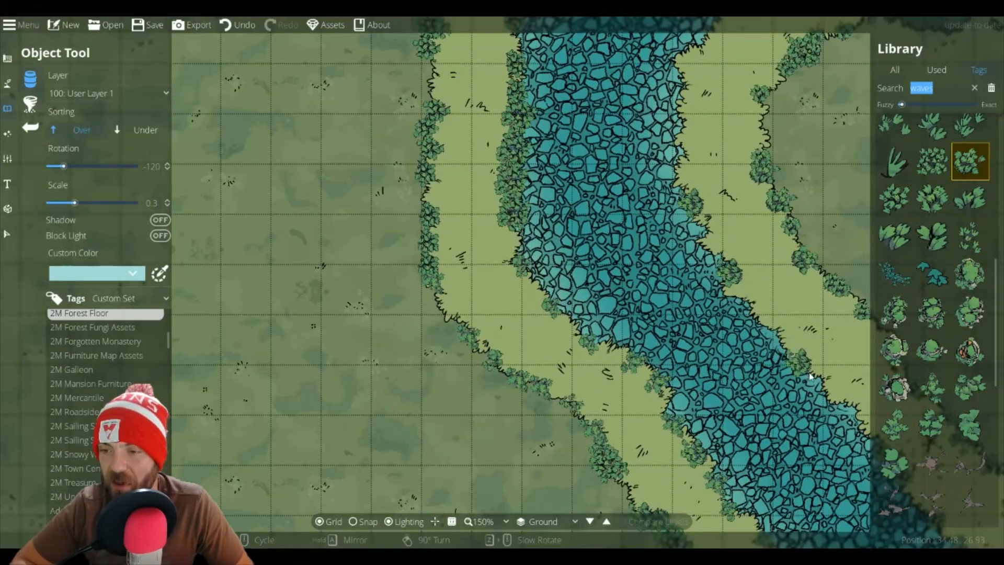
{"action": "left_click", "coordinate": [932, 161]}
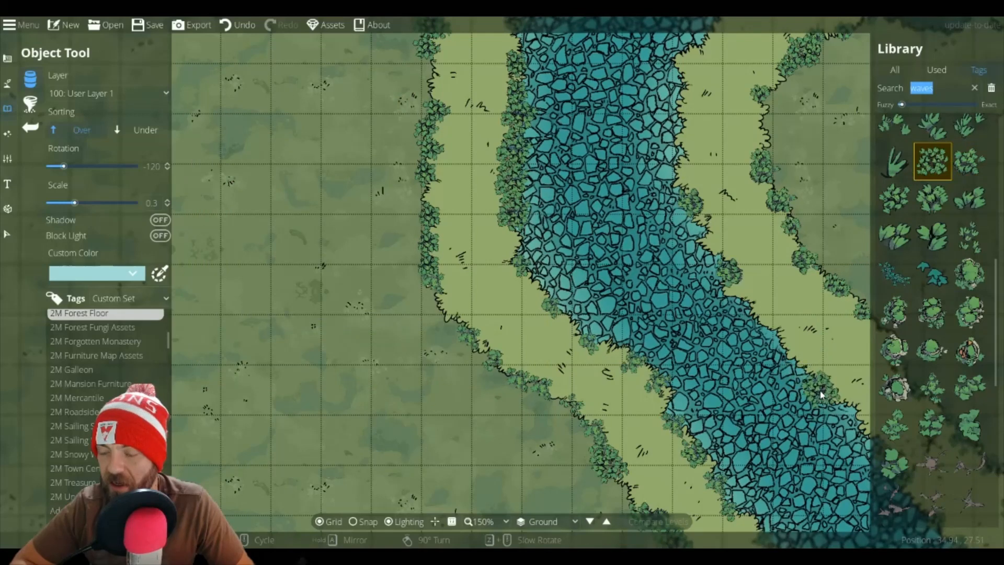
{"action": "left_click", "coordinate": [806, 368]}
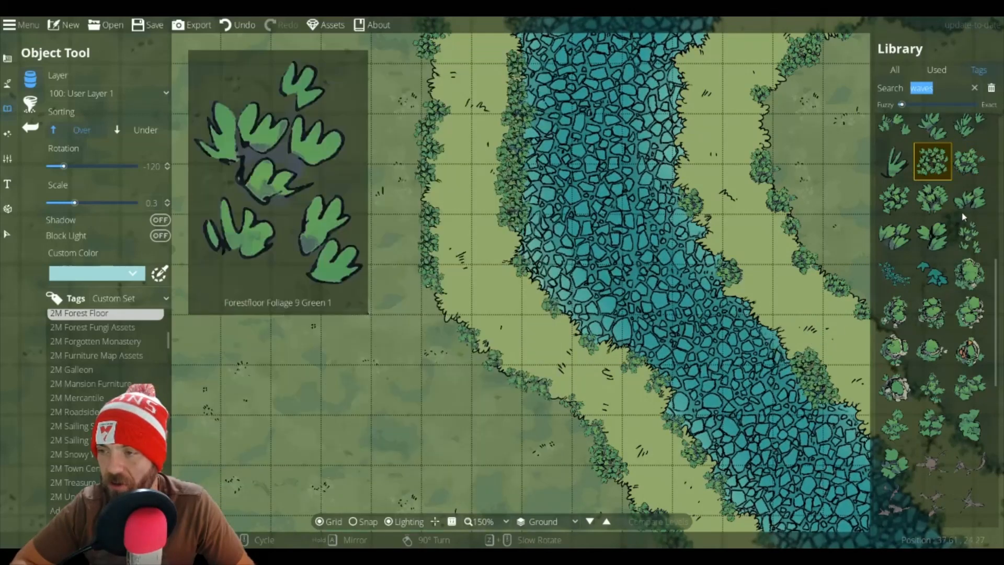
{"action": "left_click", "coordinate": [970, 236]}
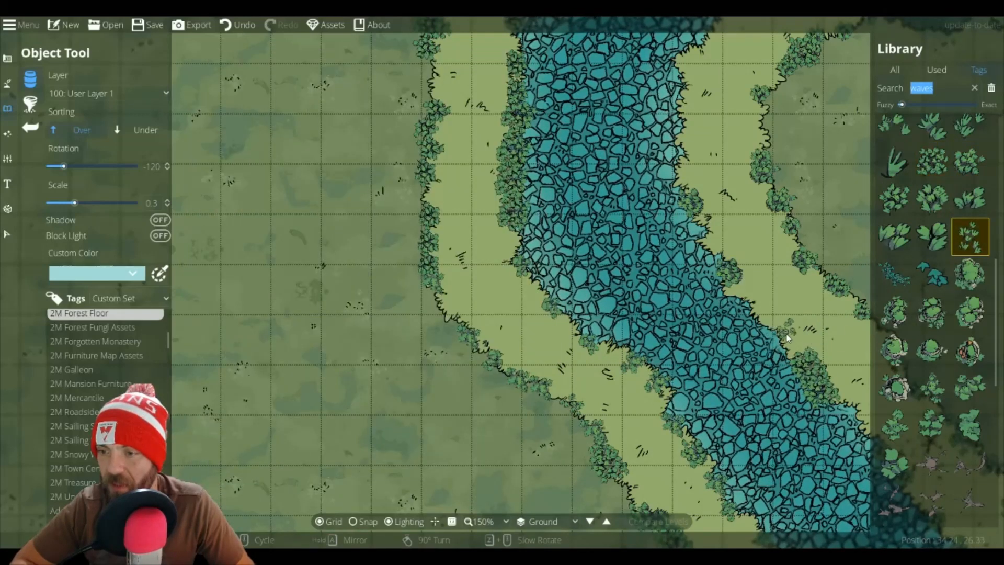
{"action": "left_click", "coordinate": [777, 334]}
Step: Add sparse foliage clumps along the east bank's edges further south, setting rotation to 0 for the last one
{"action": "left_click_drag", "start_coordinate": [694, 131], "coordinate": [695, 247]}
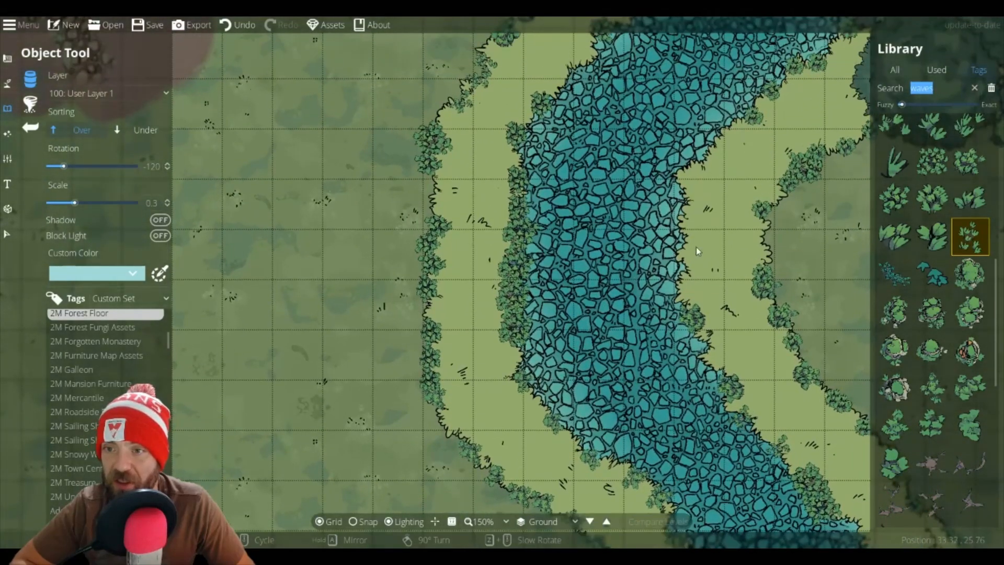
{"action": "left_click", "coordinate": [707, 162]}
{"action": "left_click_drag", "start_coordinate": [825, 247], "coordinate": [586, 42]}
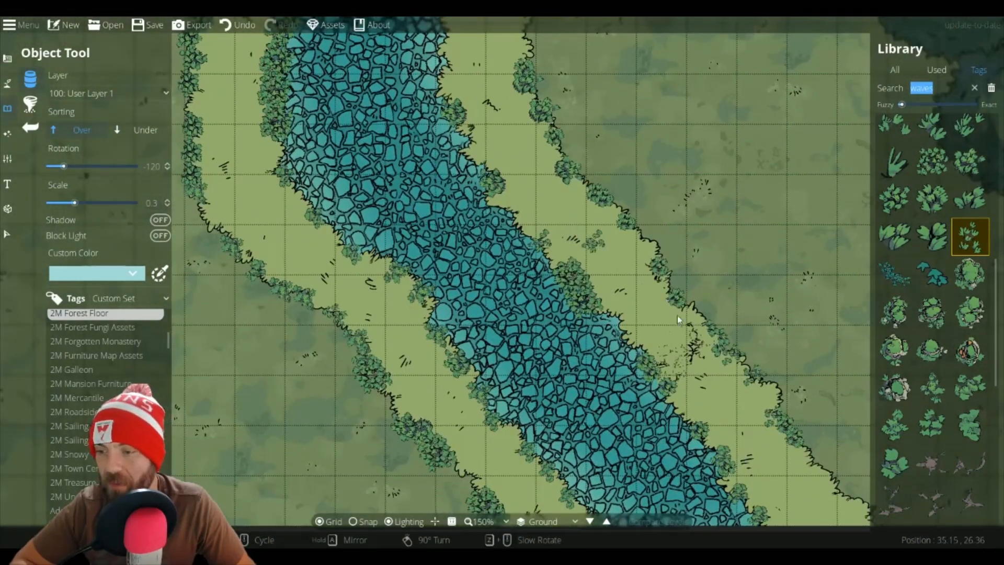
{"action": "left_click_drag", "start_coordinate": [713, 374], "coordinate": [608, 323]}
{"action": "left_click", "coordinate": [704, 401]}
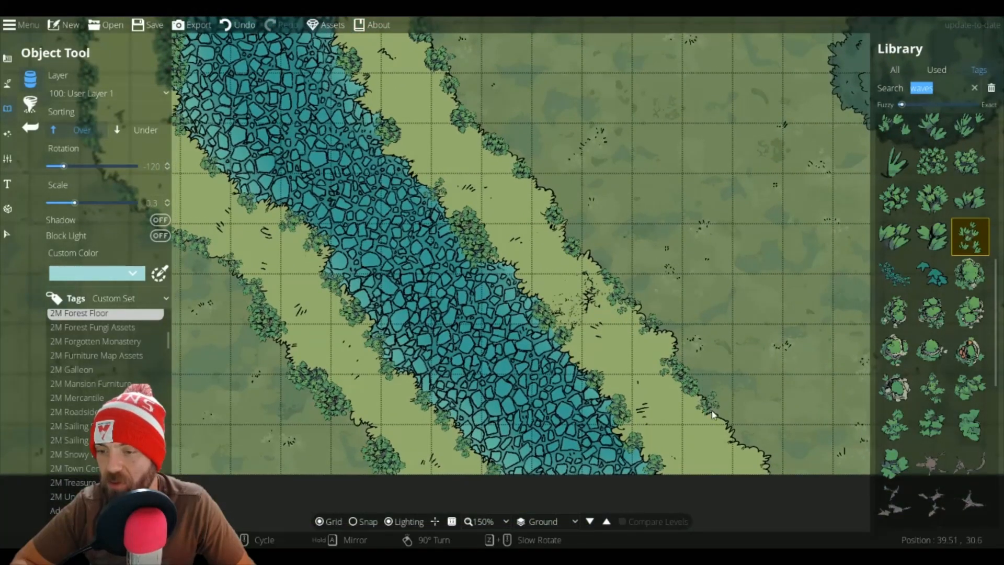
{"action": "scroll", "coordinate": [740, 443], "scroll_direction": "up", "scroll_amount": 5}
{"action": "left_click", "coordinate": [737, 445]}
Step: Zoom out to review the whole map
{"action": "scroll", "coordinate": [767, 467], "scroll_direction": "up", "scroll_amount": 3}
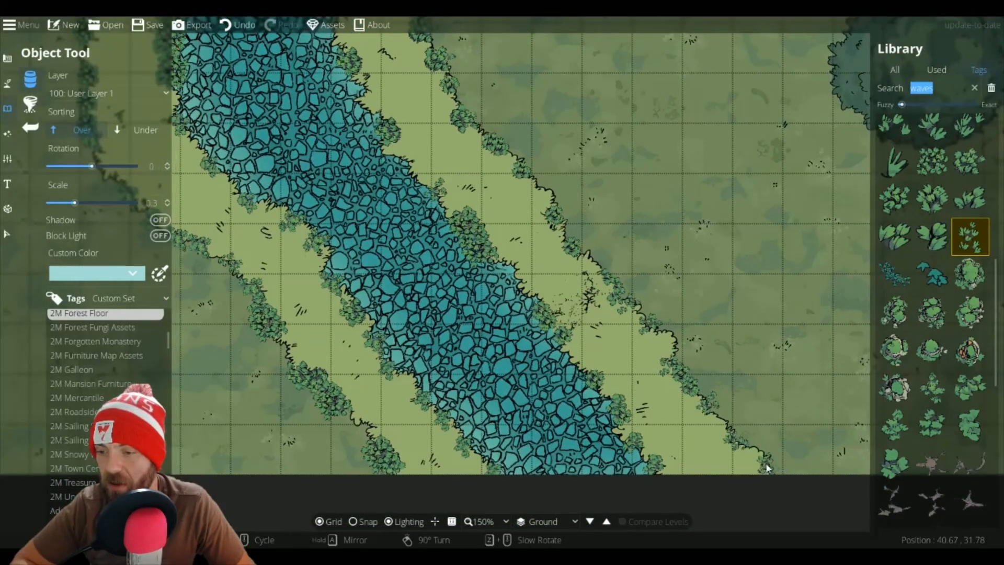
{"action": "scroll", "coordinate": [767, 467], "scroll_direction": "down", "scroll_amount": 2}
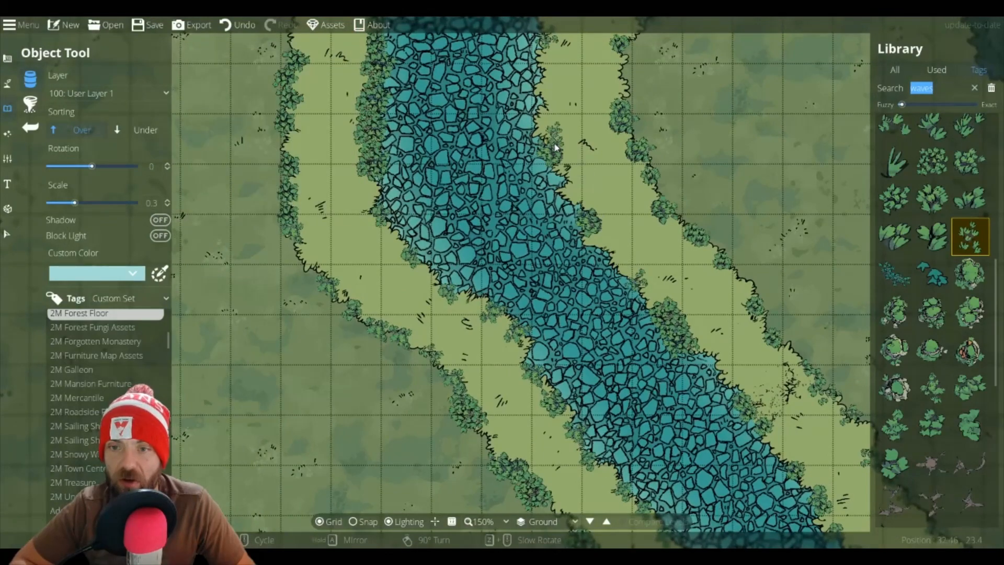
{"action": "scroll", "coordinate": [555, 162], "scroll_direction": "down", "scroll_amount": 2}
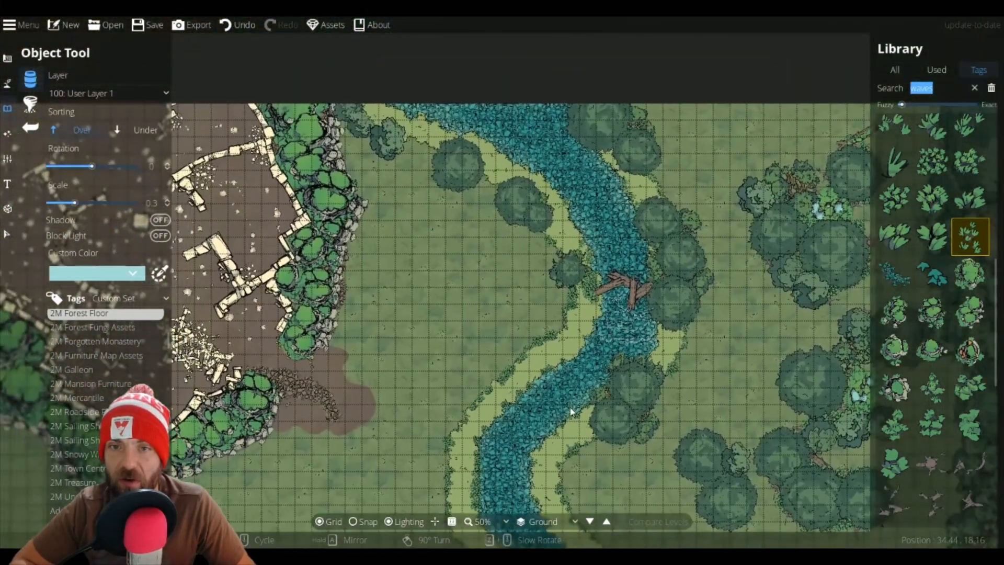
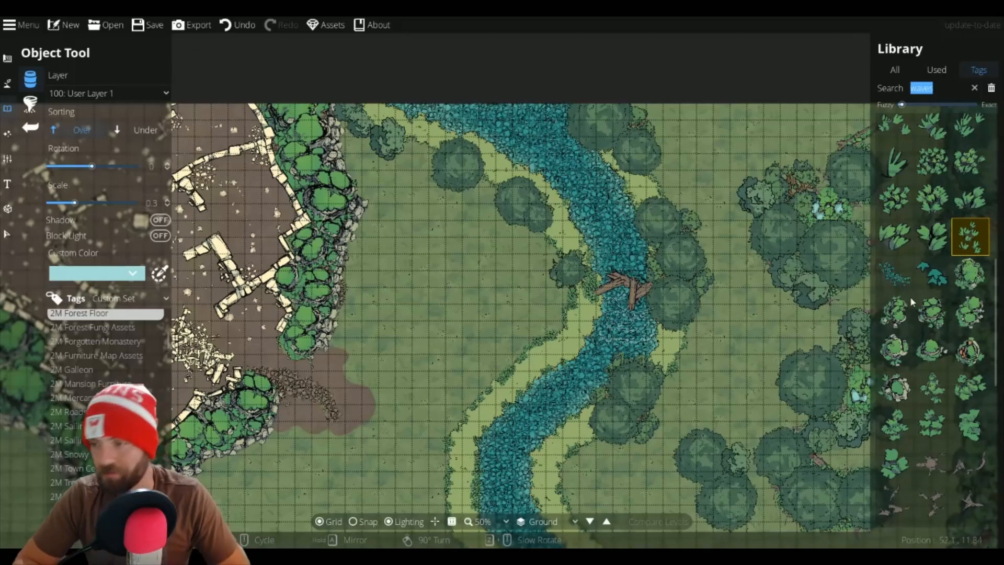
Step: Search the asset library for tree
{"action": "mouse_move", "coordinate": [944, 356]}
{"action": "scroll", "coordinate": [944, 356], "scroll_direction": "up", "scroll_amount": 1}
{"action": "scroll", "coordinate": [944, 357], "scroll_direction": "up", "scroll_amount": 8}
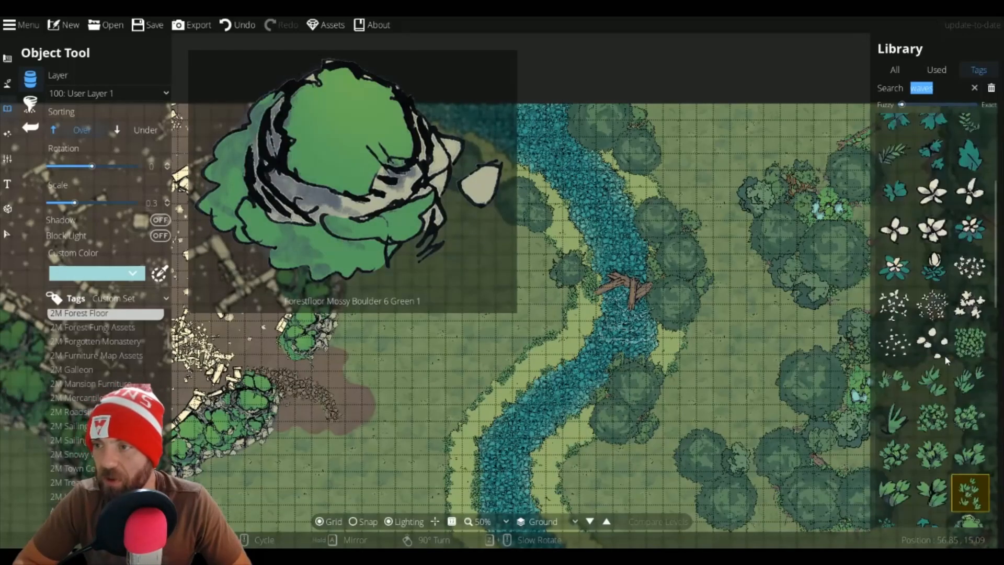
{"action": "scroll", "coordinate": [936, 340], "scroll_direction": "down", "scroll_amount": 12}
{"action": "scroll", "coordinate": [939, 344], "scroll_direction": "down", "scroll_amount": 6}
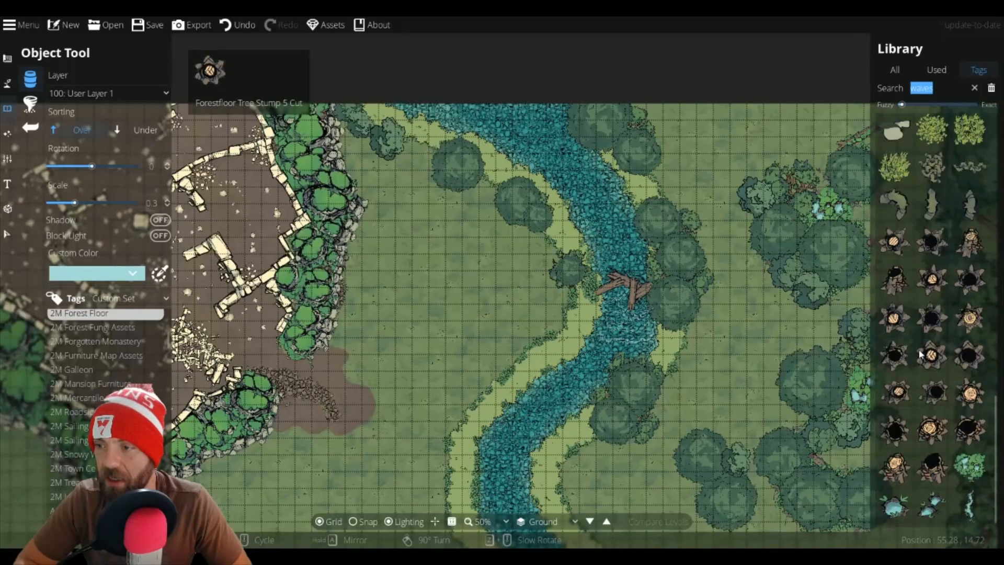
{"action": "type", "text": "tree"}
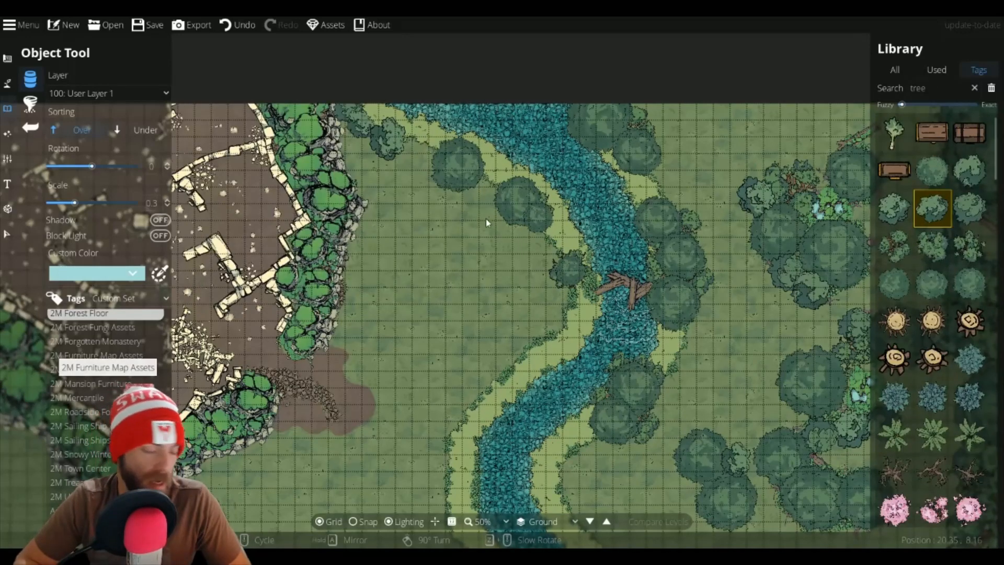
Step: Place two trees at scale 0.9 along the west riverbank beside the fallen-log bridge
{"action": "scroll", "coordinate": [557, 255], "scroll_direction": "up", "scroll_amount": 3}
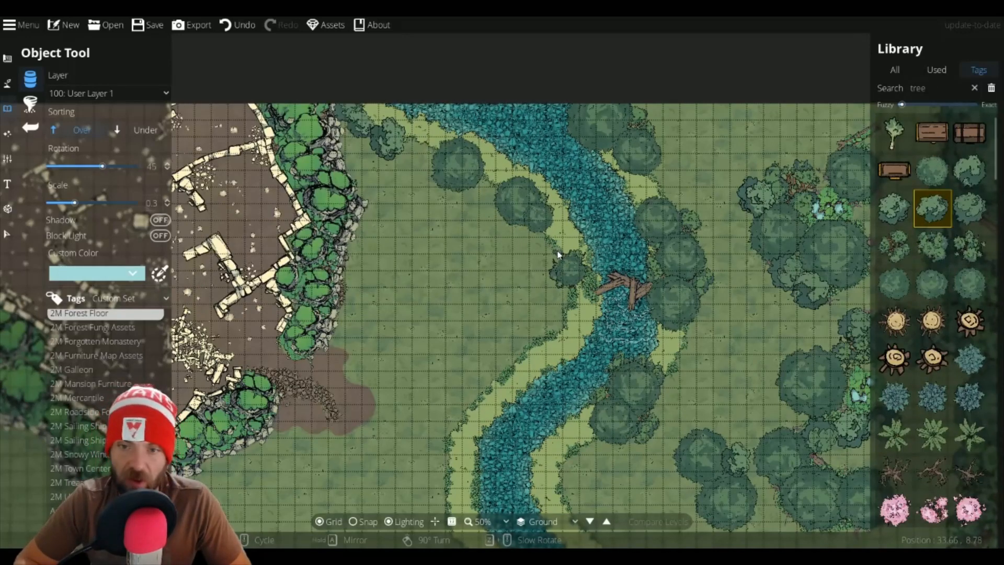
{"action": "scroll", "coordinate": [557, 255], "scroll_direction": "up", "scroll_amount": 3}
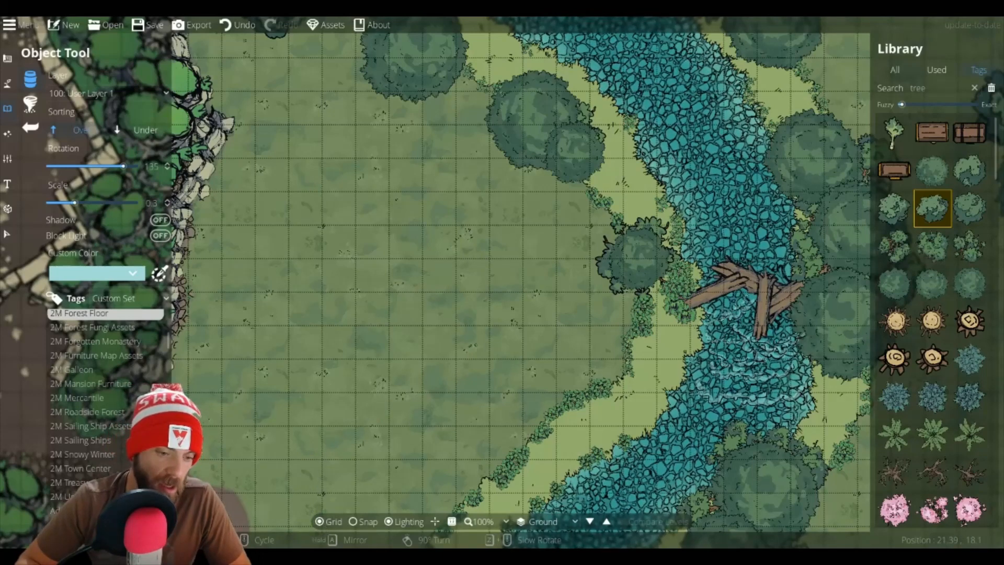
{"action": "scroll", "coordinate": [552, 204], "scroll_direction": "up", "scroll_amount": 1}
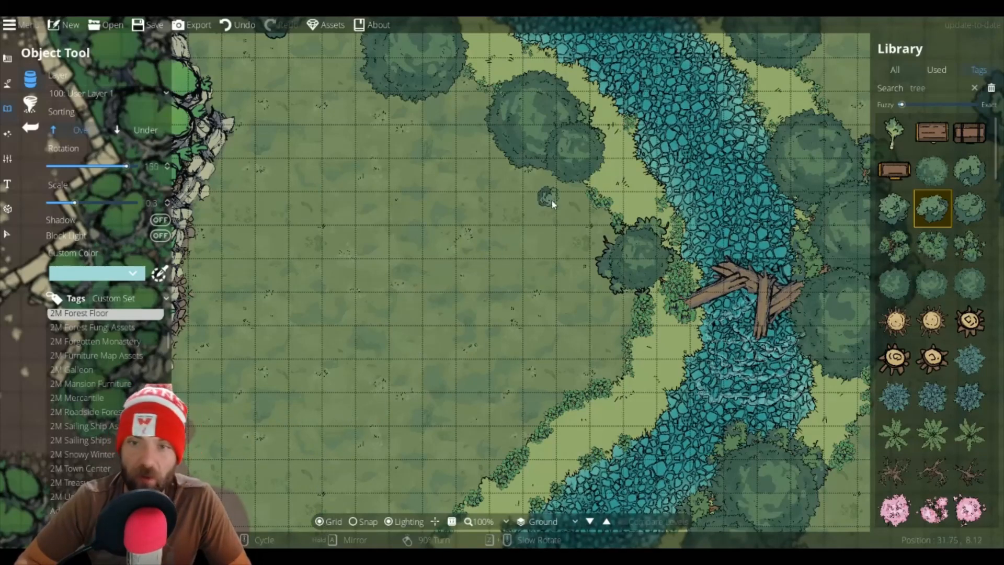
{"action": "left_click", "coordinate": [978, 218]}
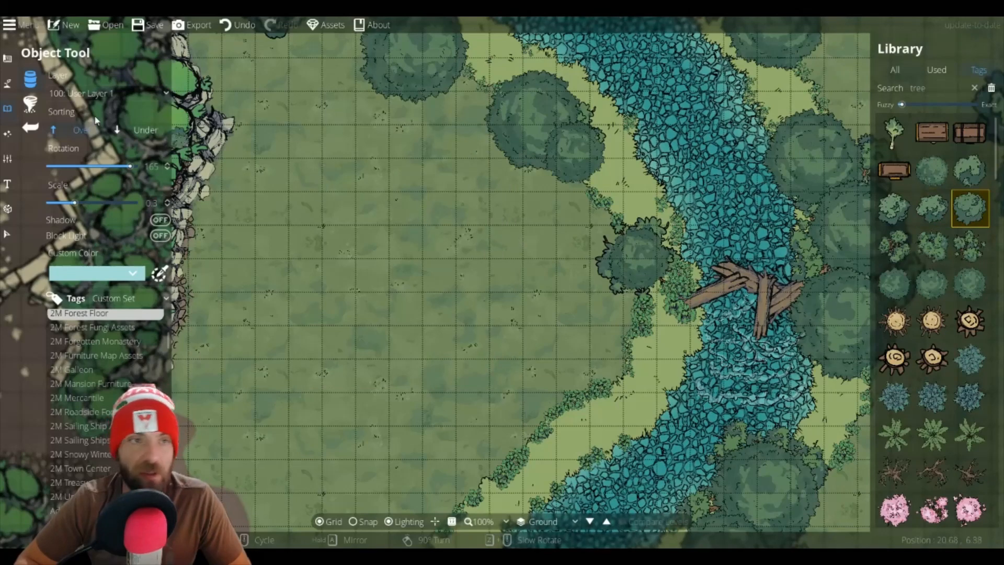
{"action": "scroll", "coordinate": [603, 223], "scroll_direction": "up", "scroll_amount": 6}
{"action": "left_click", "coordinate": [603, 224]}
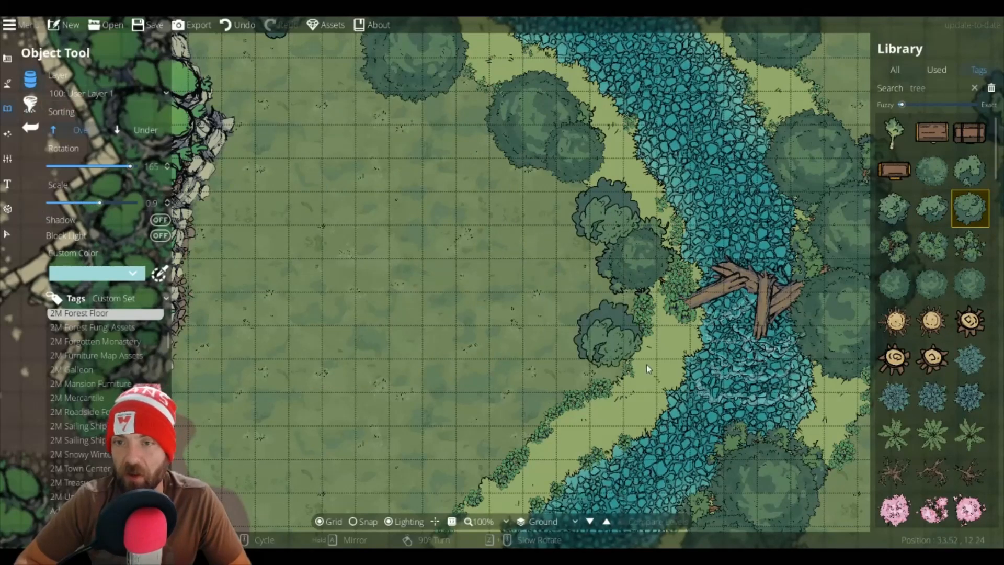
{"action": "left_click", "coordinate": [610, 360]}
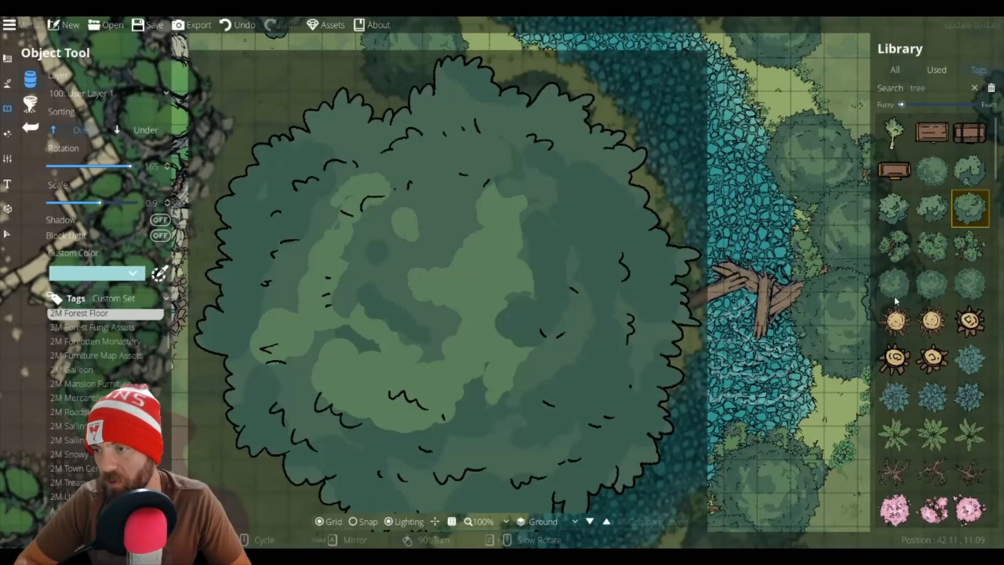
Step: Add several more tree variants along the west bank's riverside edge north of the bend
{"action": "left_click", "coordinate": [896, 294]}
{"action": "left_click_drag", "start_coordinate": [595, 397], "coordinate": [688, 210]}
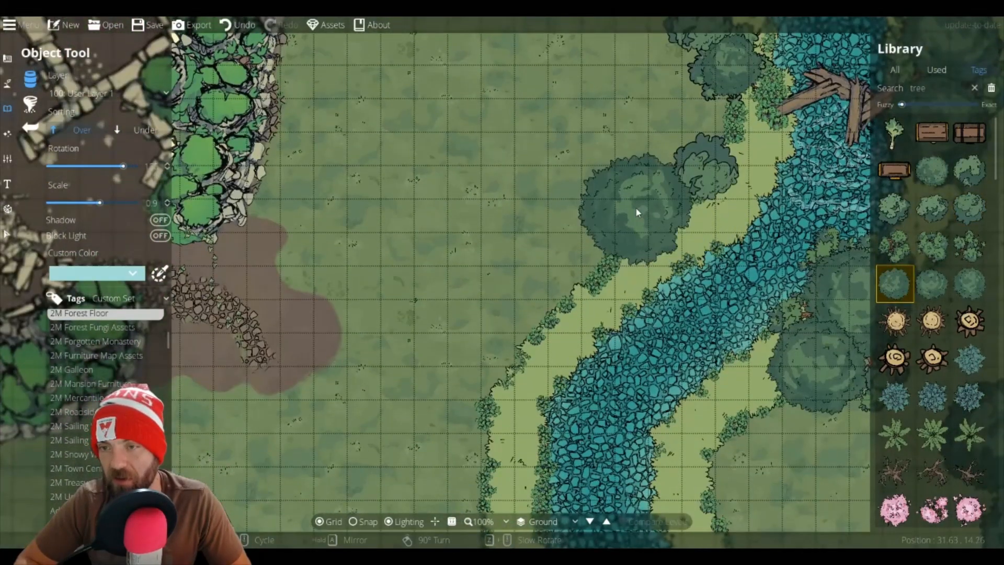
{"action": "left_click", "coordinate": [638, 210]}
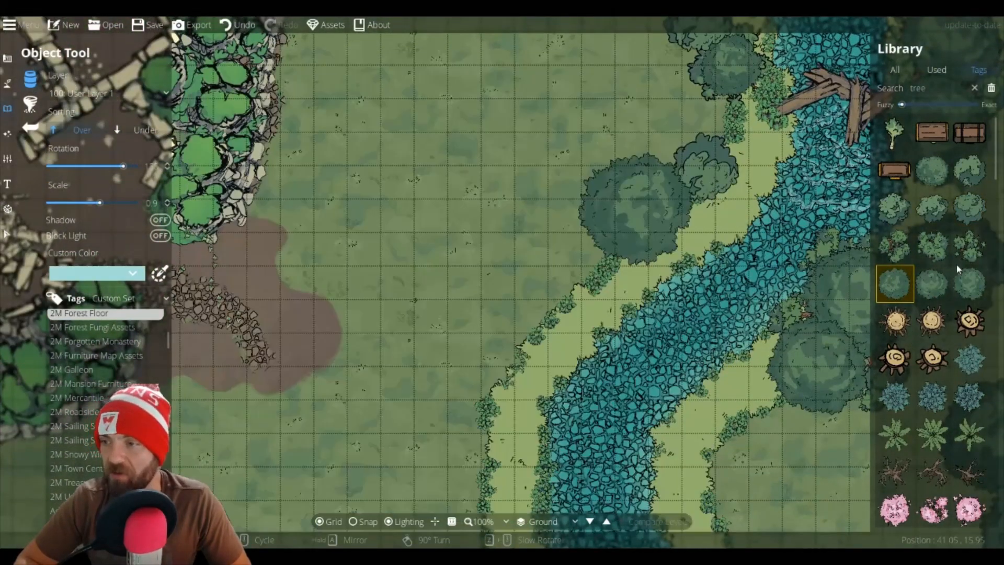
{"action": "left_click", "coordinate": [970, 208]}
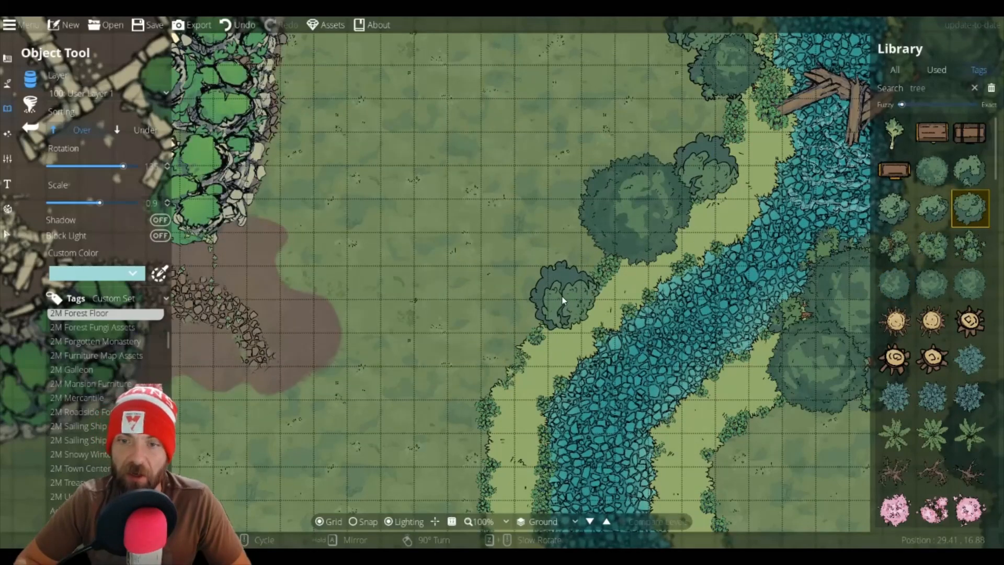
{"action": "left_click_drag", "start_coordinate": [588, 252], "coordinate": [648, 157]}
{"action": "left_click", "coordinate": [638, 175]}
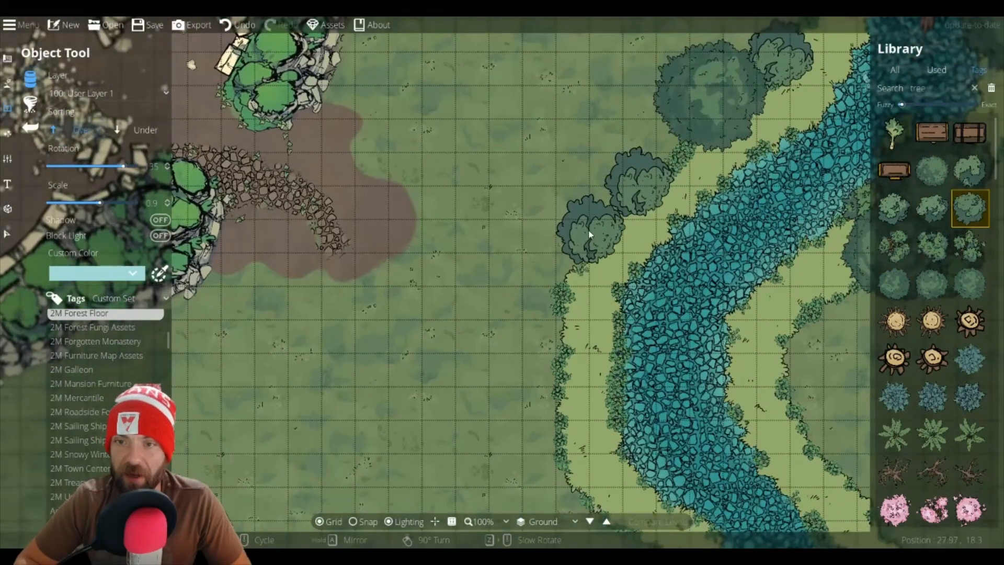
{"action": "left_click", "coordinate": [590, 230]}
{"action": "left_click", "coordinate": [563, 309]}
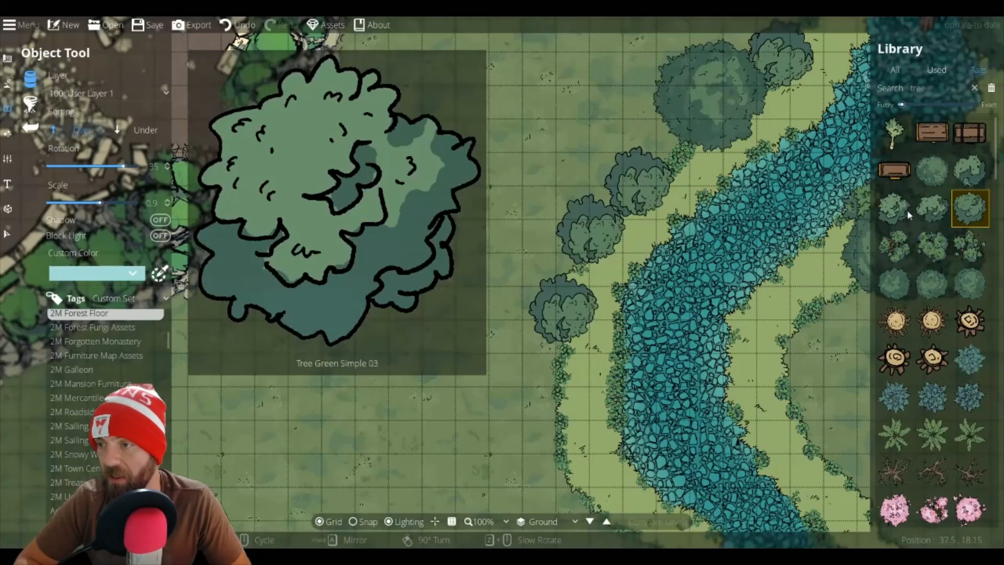
{"action": "left_click", "coordinate": [895, 209]}
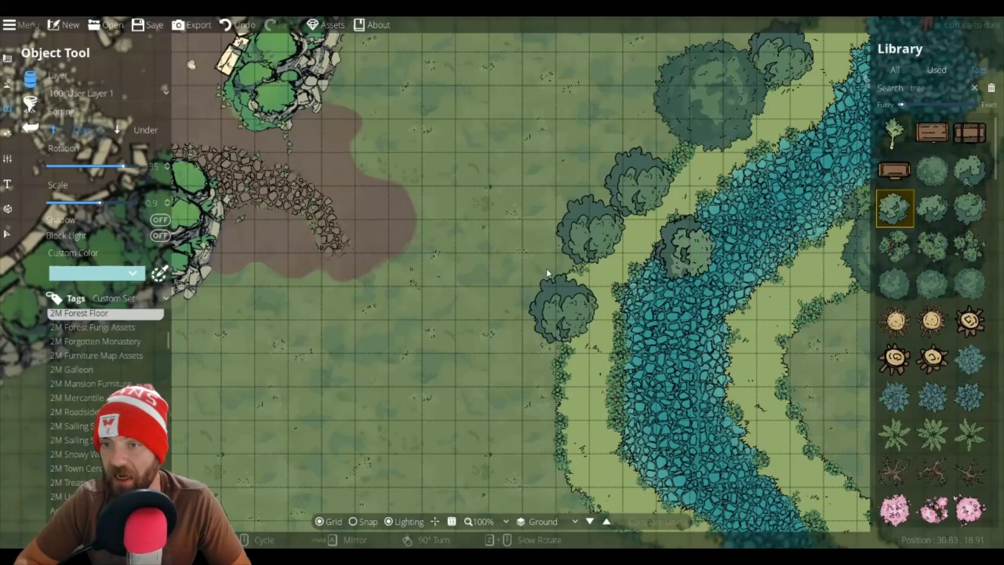
{"action": "left_click", "coordinate": [579, 276]}
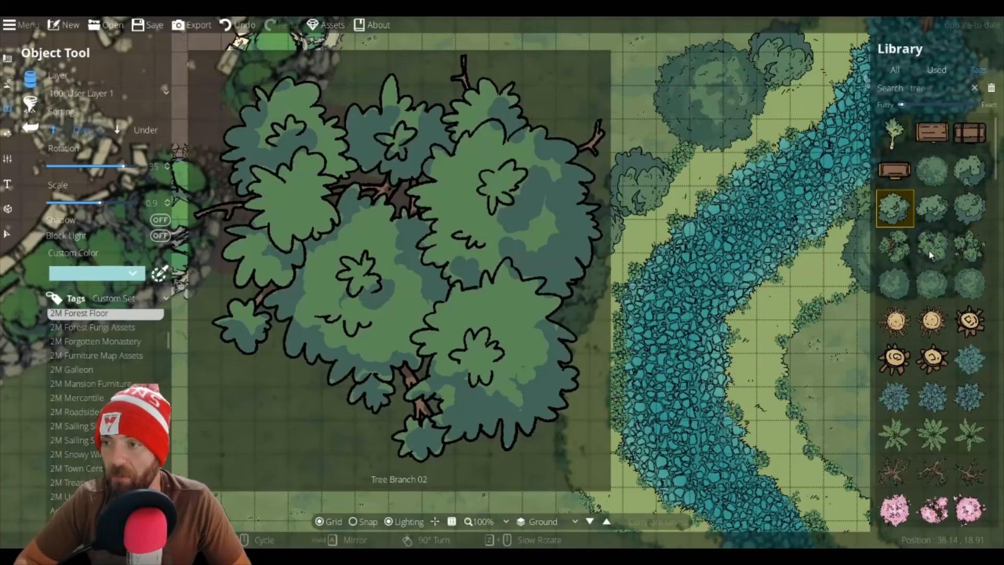
Step: Switch sorting to Under, tuck Tree Branch 02 clumps beneath the west-bank trees, and restore Over sorting
{"action": "left_click", "coordinate": [932, 246]}
{"action": "left_click", "coordinate": [142, 130]}
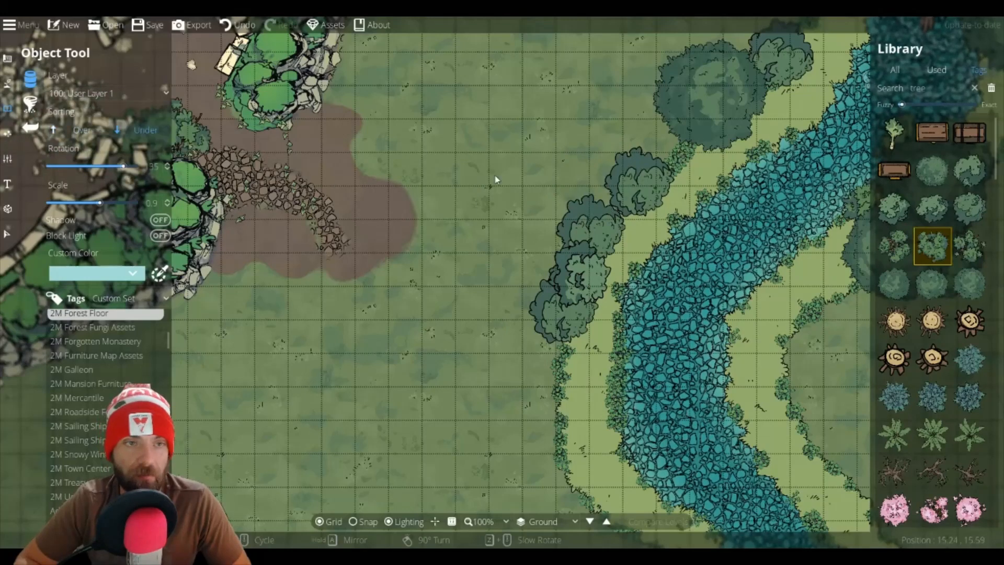
{"action": "left_click", "coordinate": [636, 180]}
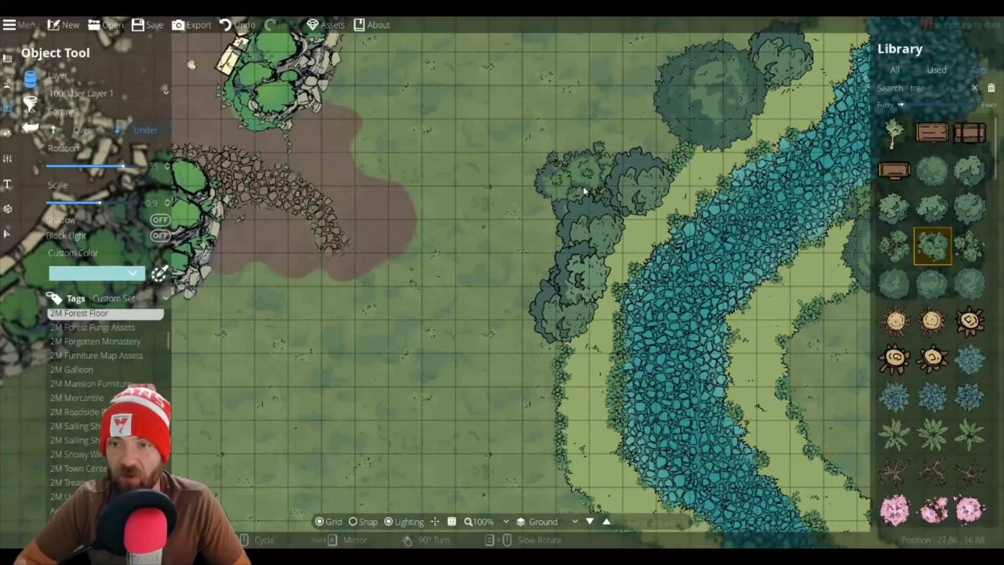
{"action": "left_click", "coordinate": [610, 218]}
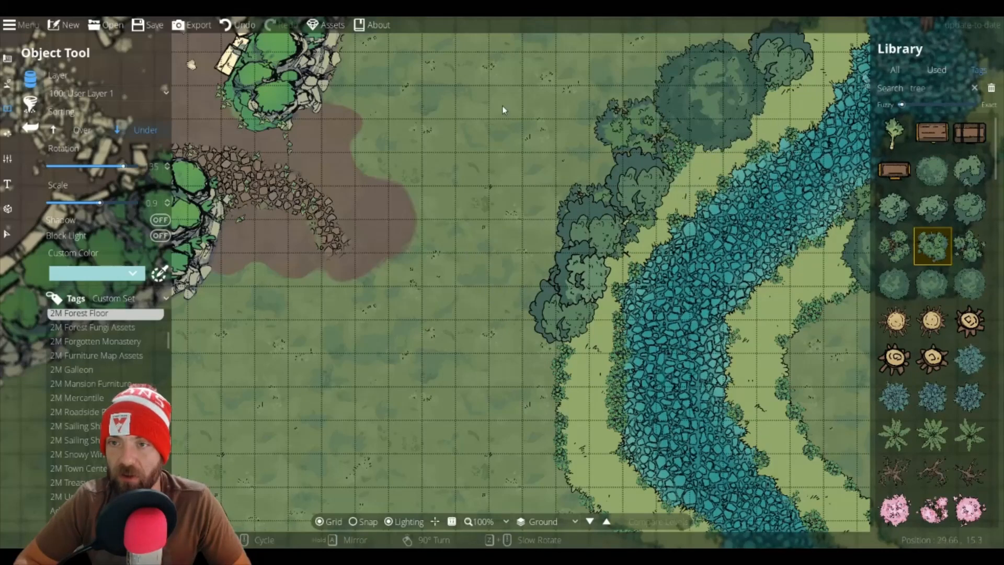
{"action": "left_click", "coordinate": [53, 127]}
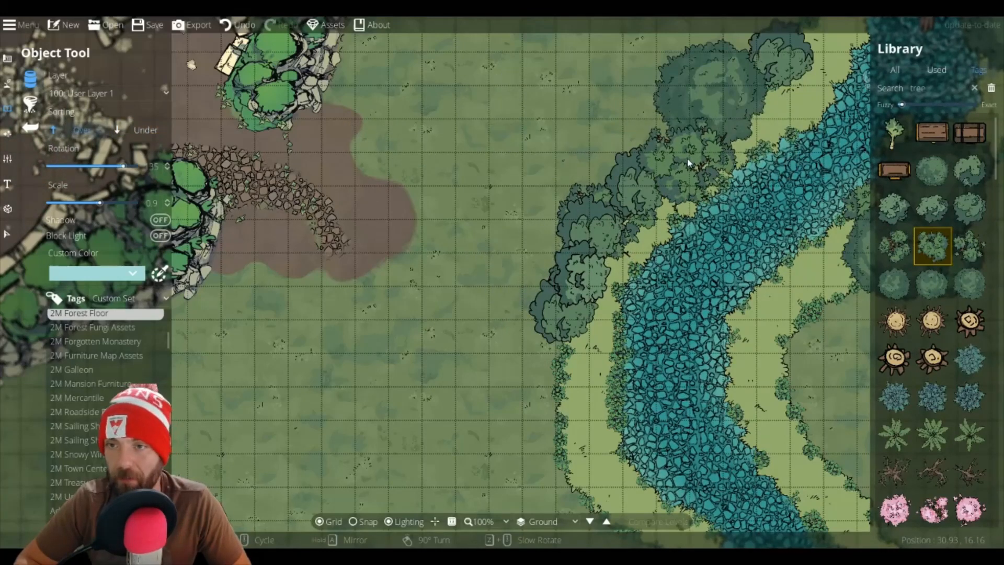
Step: Place a simple round tree at scale 0.6 further south along the west bank
{"action": "scroll", "coordinate": [679, 154], "scroll_direction": "down", "scroll_amount": 3}
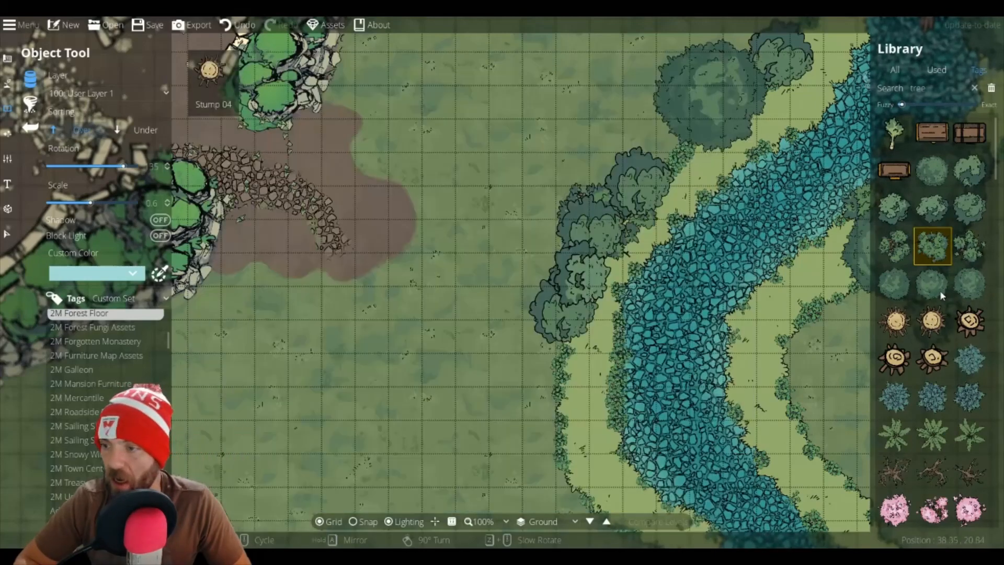
{"action": "left_click", "coordinate": [939, 290]}
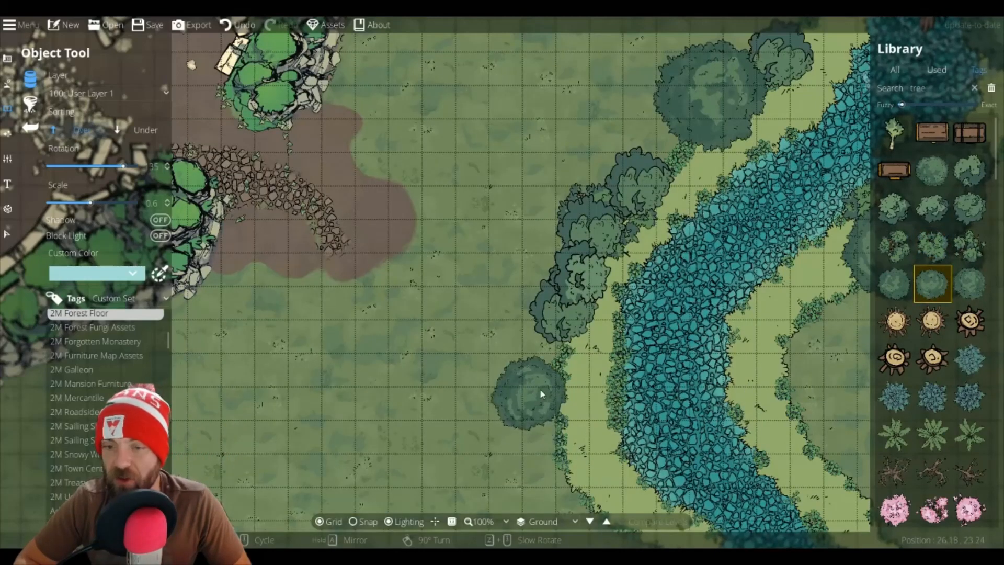
{"action": "left_click", "coordinate": [554, 415]}
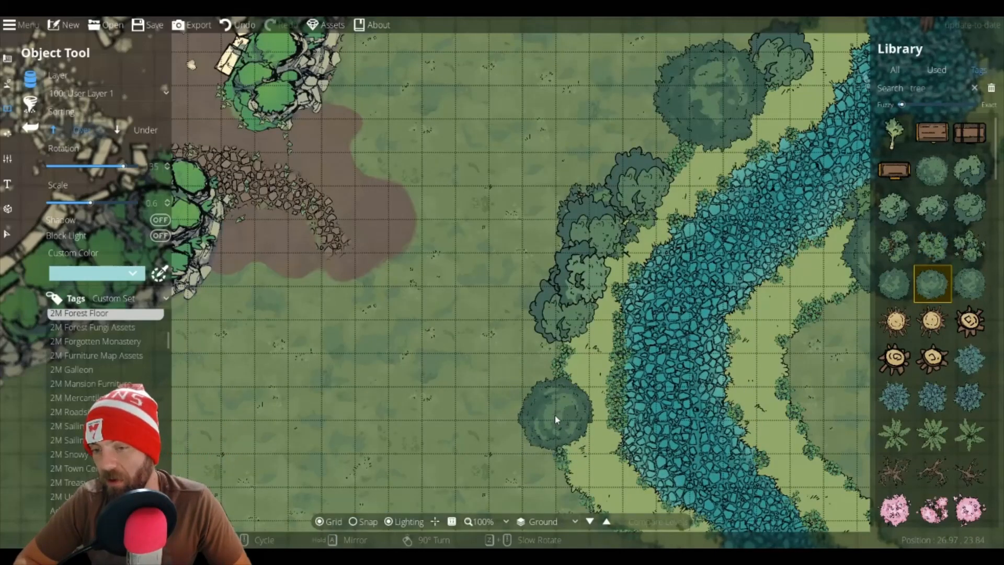
Step: Set rotation to 60 and scale to 0.7, and place Tree Green Simple 01 and 04 by the west bank
{"action": "left_click_drag", "start_coordinate": [558, 434], "coordinate": [504, 212]}
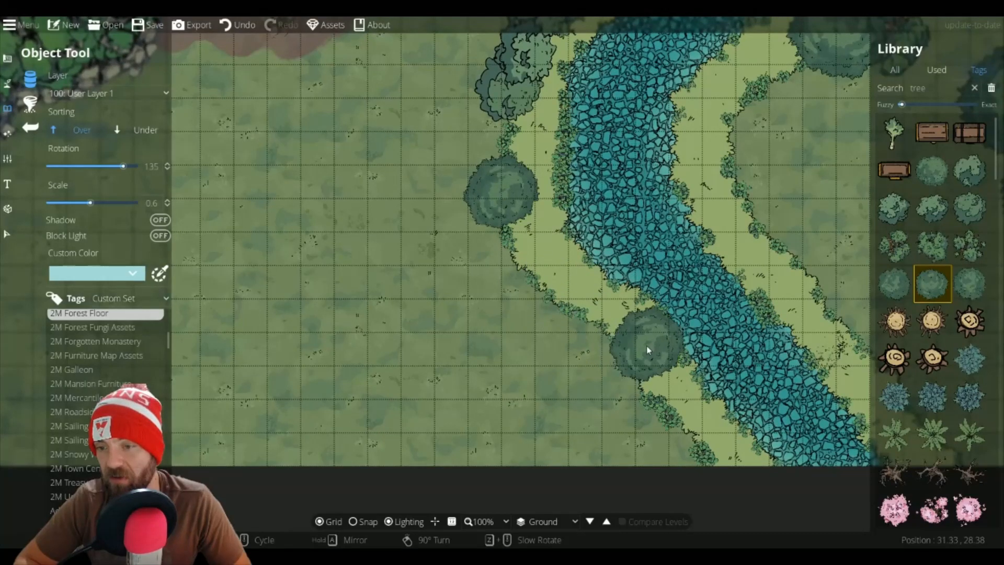
{"action": "scroll", "coordinate": [618, 349], "scroll_direction": "down", "scroll_amount": 5}
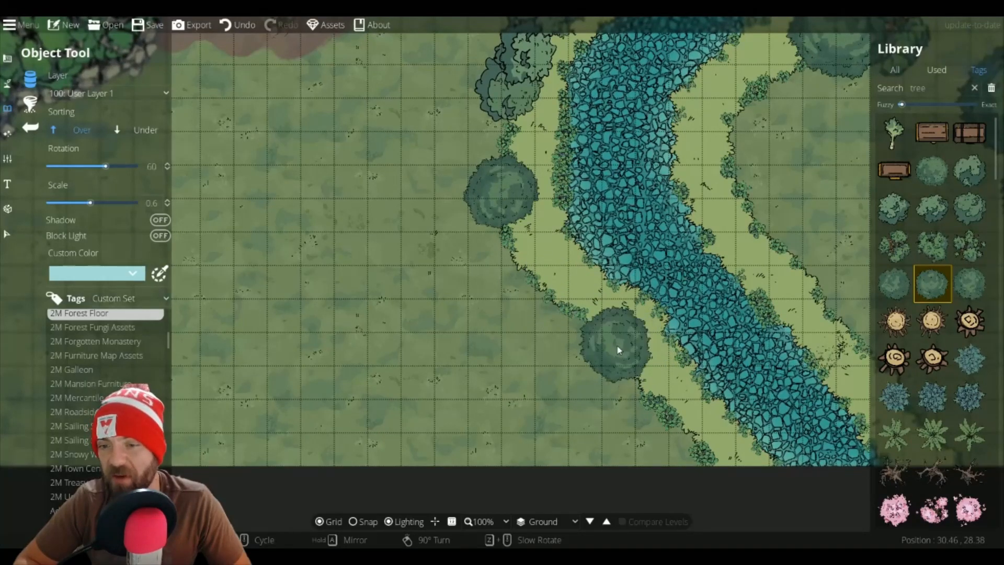
{"action": "scroll", "coordinate": [618, 350], "scroll_direction": "down", "scroll_amount": 2, "text": "alt"}
{"action": "scroll", "coordinate": [617, 350], "scroll_direction": "up", "scroll_amount": 3, "text": "alt"}
{"action": "left_click", "coordinate": [618, 350]}
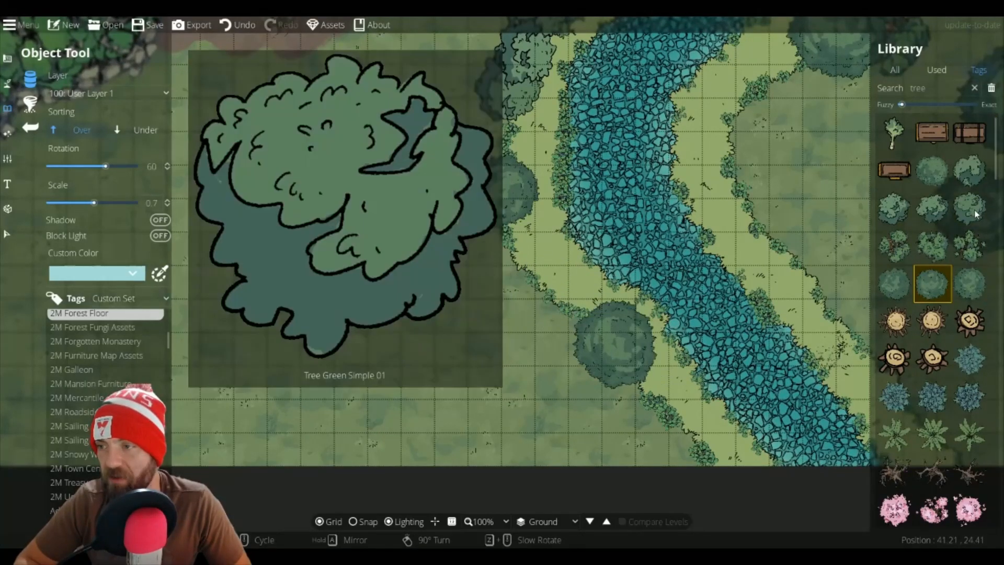
{"action": "left_click", "coordinate": [970, 208]}
{"action": "left_click", "coordinate": [571, 321]}
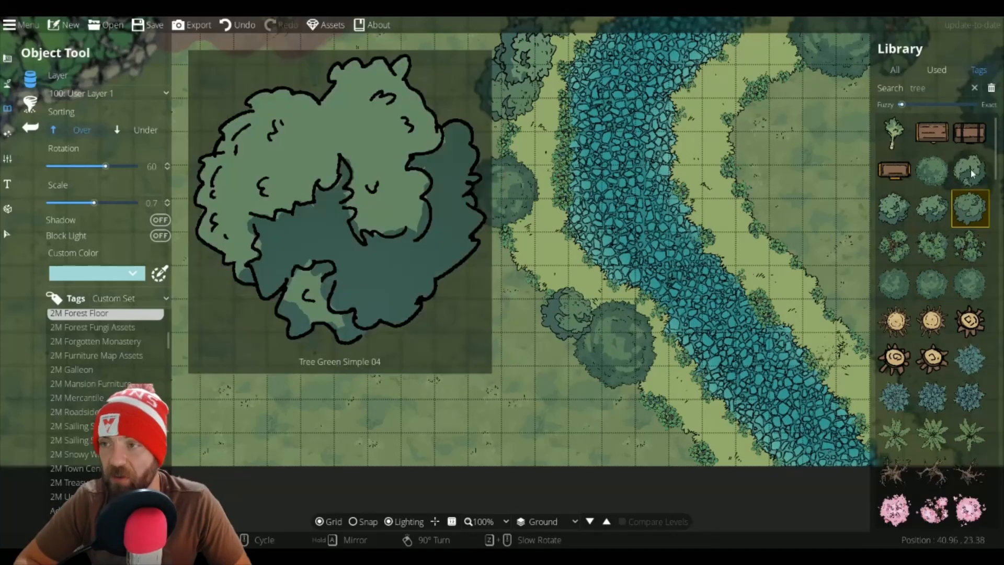
Step: Place another small tree variant near the bank and in the meadow west of it
{"action": "left_click", "coordinate": [970, 170]}
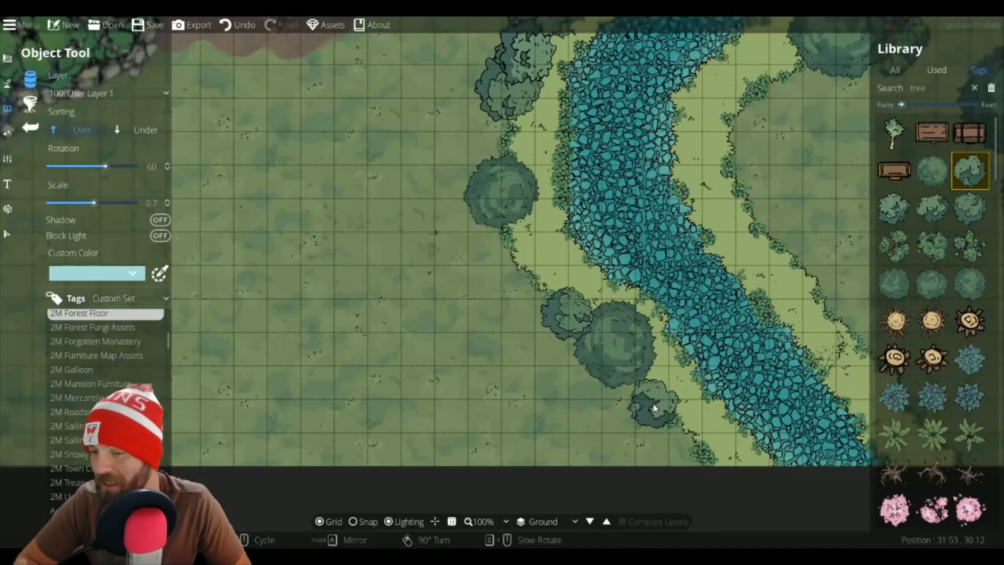
{"action": "left_click", "coordinate": [653, 405]}
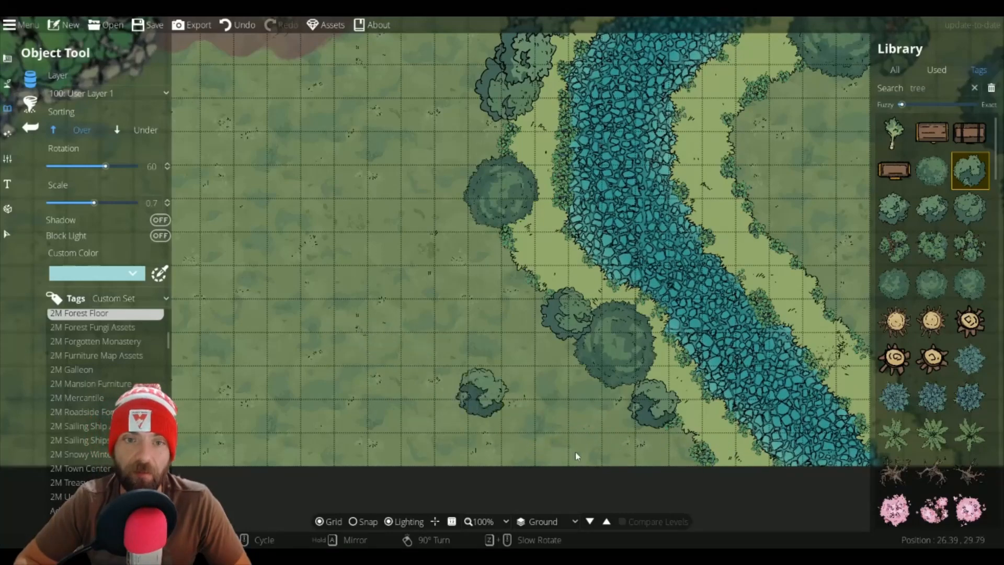
{"action": "left_click", "coordinate": [529, 299]}
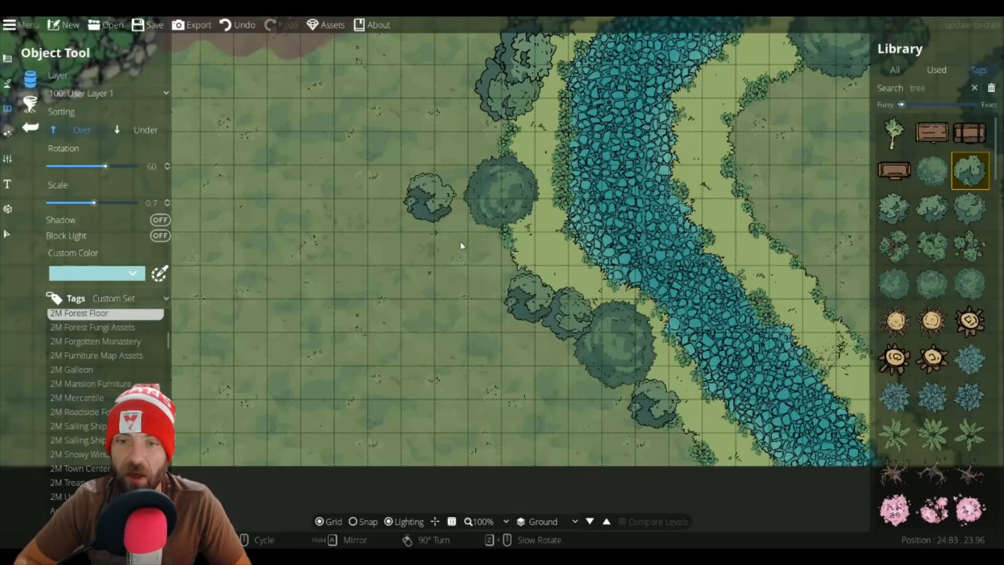
{"action": "left_click_drag", "start_coordinate": [429, 195], "coordinate": [606, 434]}
Step: Place two small trees at scale 0.5 near the river's southern end
{"action": "scroll", "coordinate": [576, 387], "scroll_direction": "down", "scroll_amount": 5}
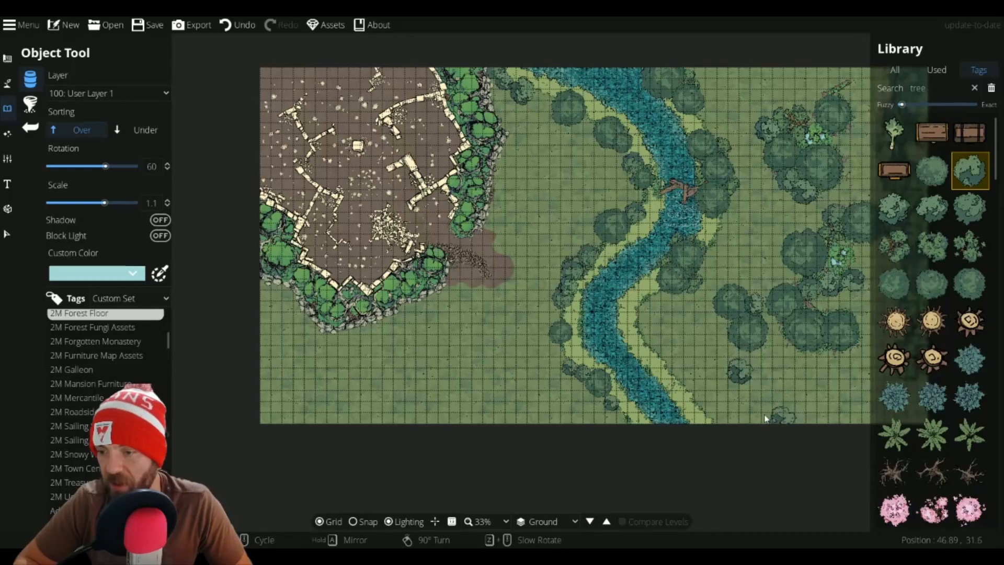
{"action": "left_click", "coordinate": [932, 170]}
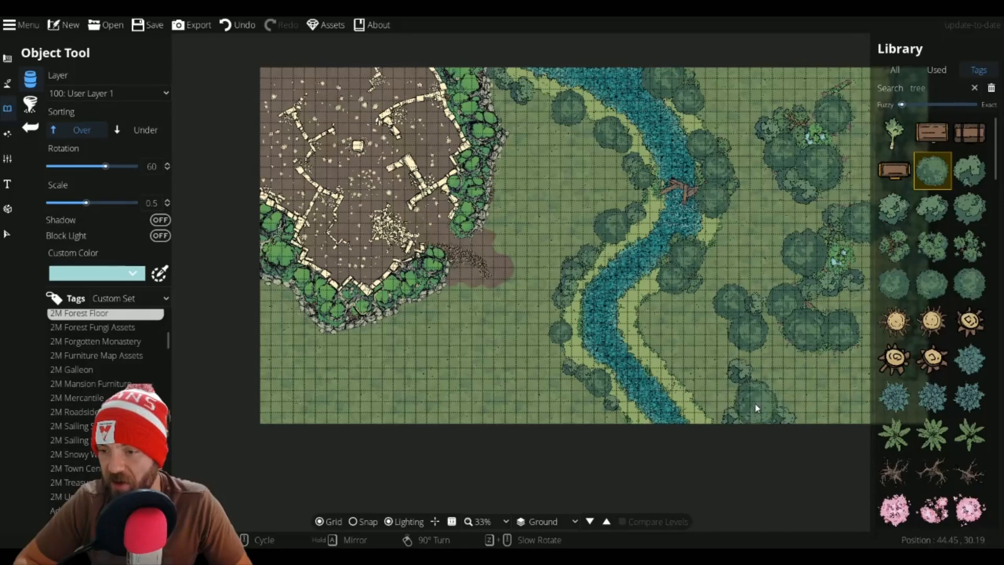
{"action": "scroll", "coordinate": [754, 400], "scroll_direction": "down", "scroll_amount": 1}
{"action": "scroll", "coordinate": [754, 401], "scroll_direction": "up", "scroll_amount": 1}
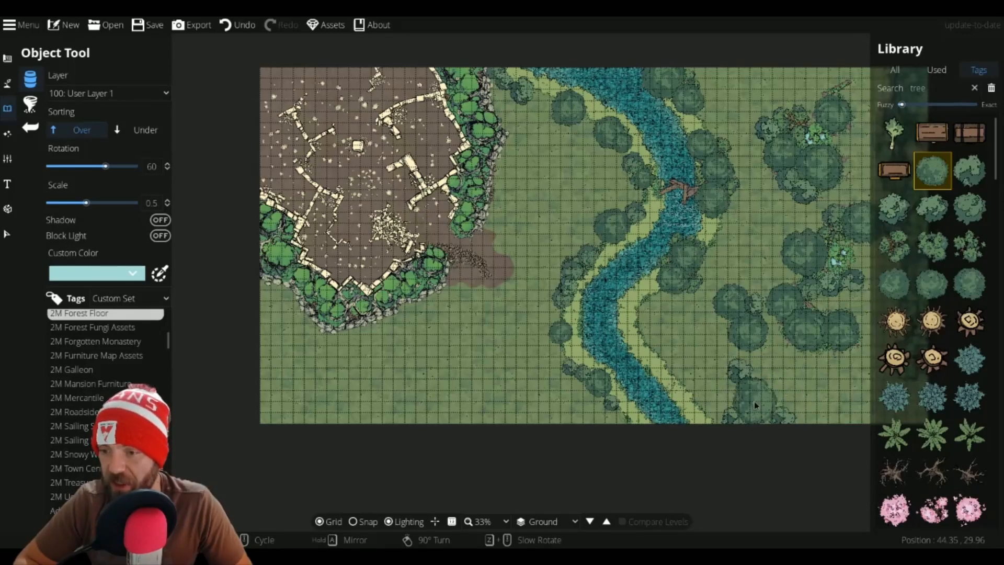
{"action": "left_click", "coordinate": [754, 400]}
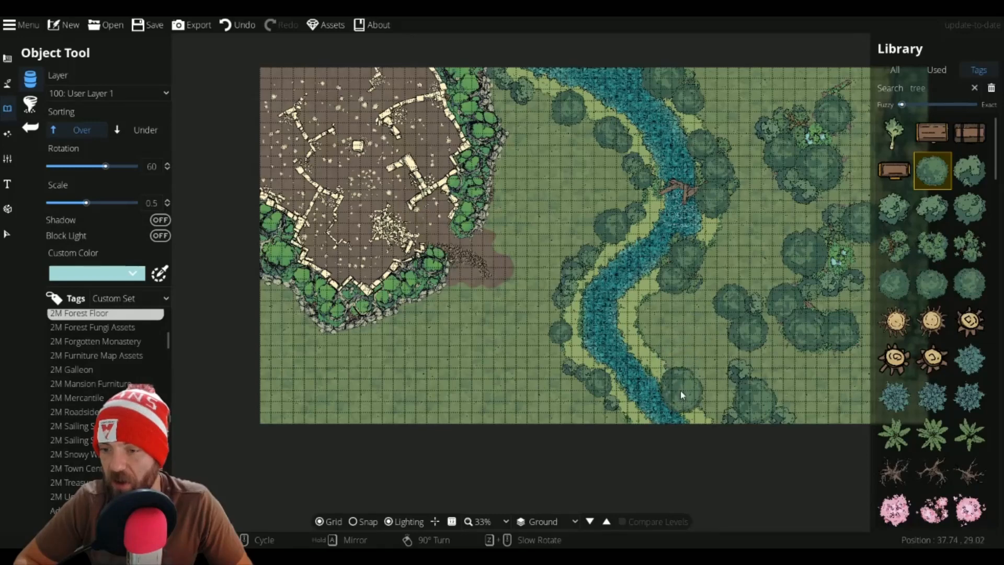
{"action": "left_click", "coordinate": [679, 390]}
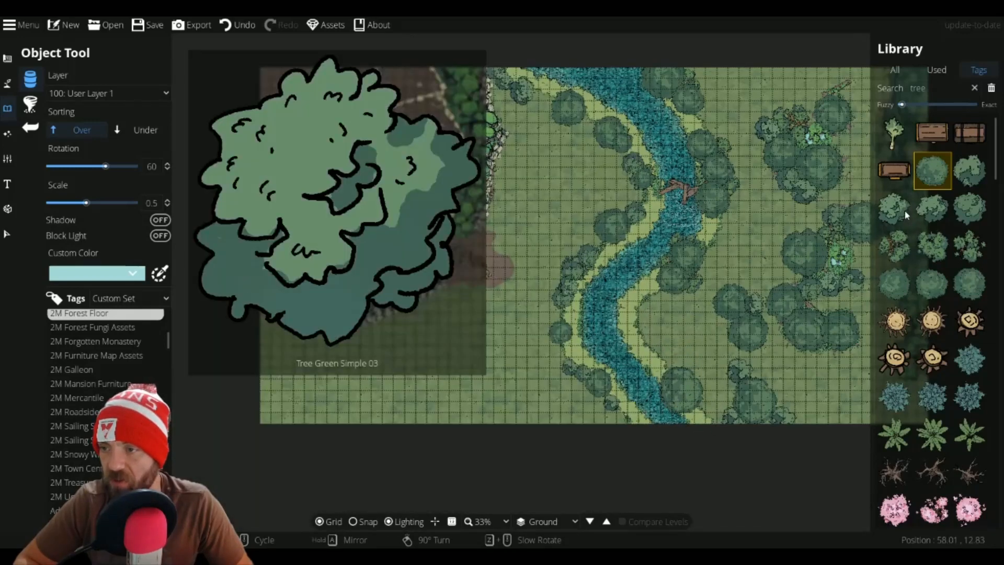
Step: Pick a round tree variant and set its rotation to -45 and scale to 0.4
{"action": "left_click", "coordinate": [901, 209]}
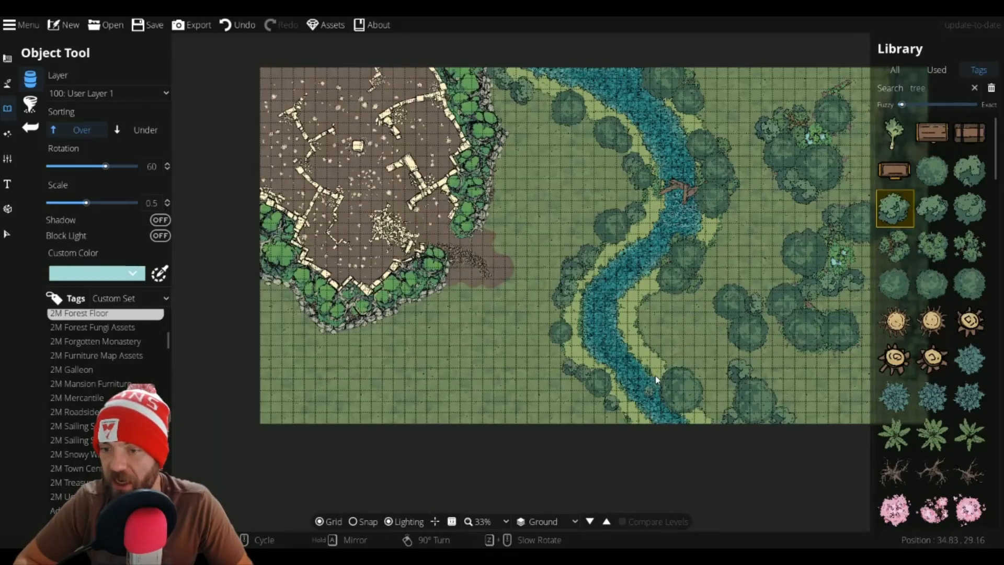
{"action": "scroll", "coordinate": [667, 362], "scroll_direction": "up", "scroll_amount": 5}
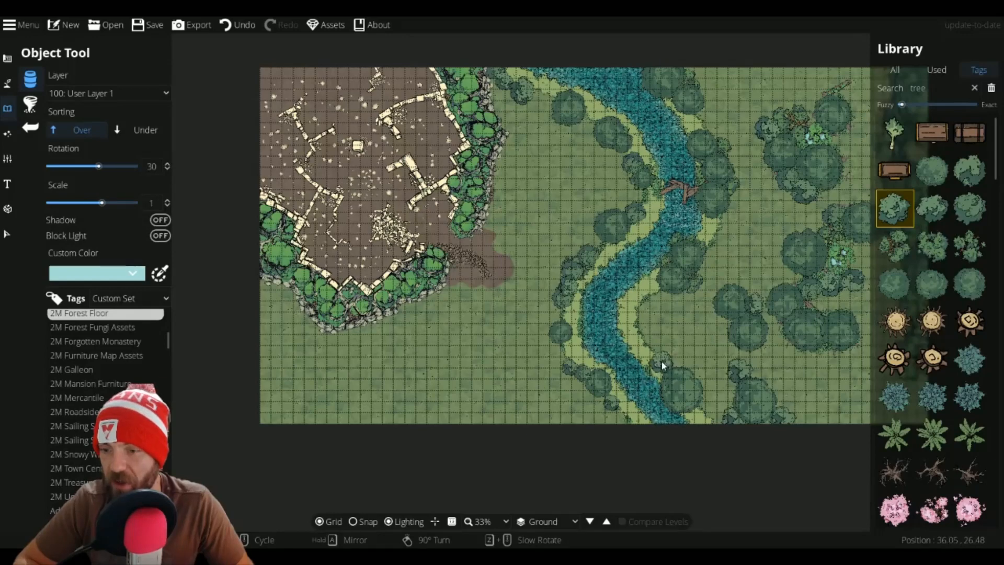
{"action": "scroll", "coordinate": [661, 364], "scroll_direction": "down", "scroll_amount": 5}
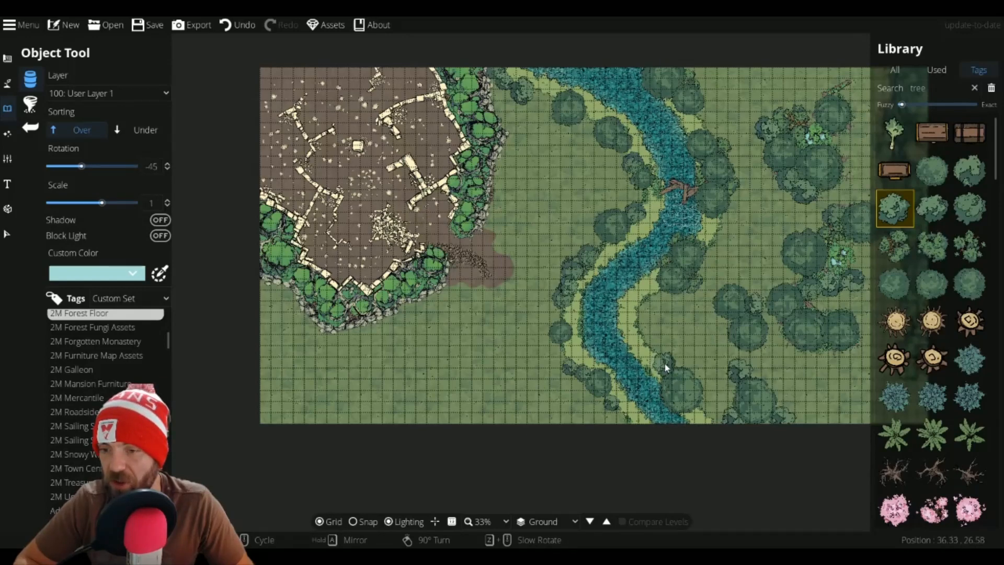
{"action": "left_click", "coordinate": [931, 170]}
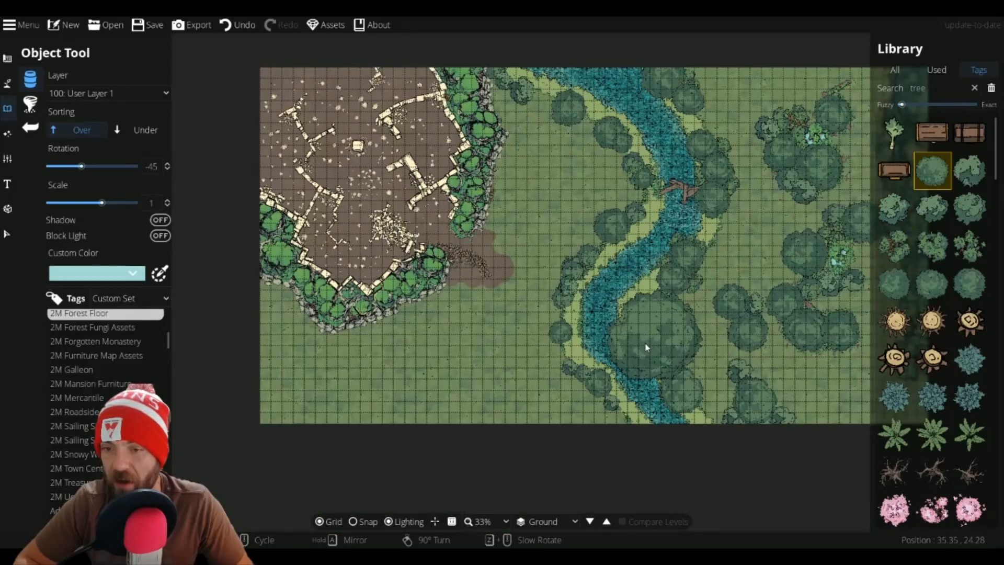
{"action": "scroll", "coordinate": [646, 347], "scroll_direction": "down", "scroll_amount": 6}
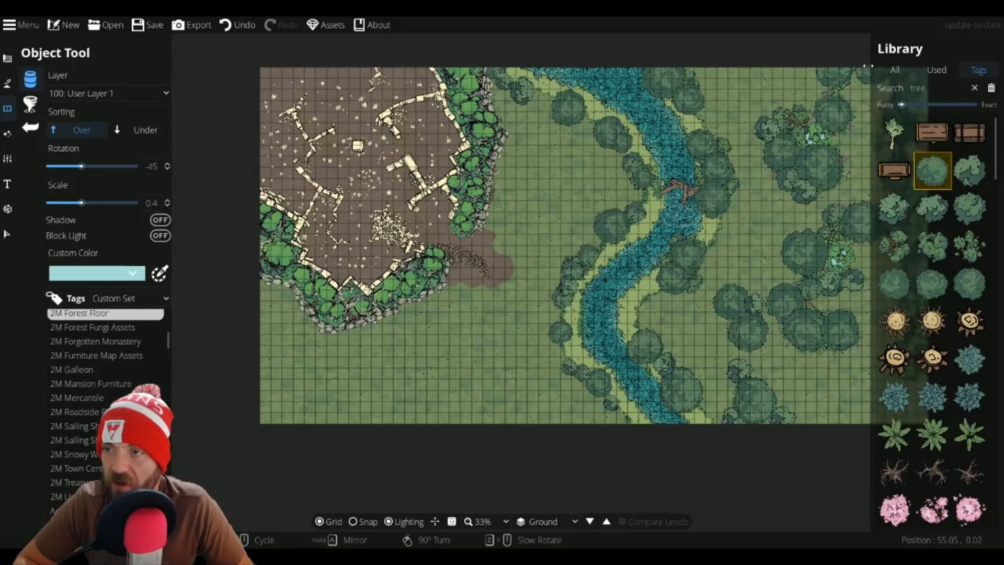
Step: Switch sorting to Under and place a bushy tree clump at scale 0.9 among the eastern forest trees
{"action": "left_click_drag", "start_coordinate": [861, 67], "coordinate": [770, 66]}
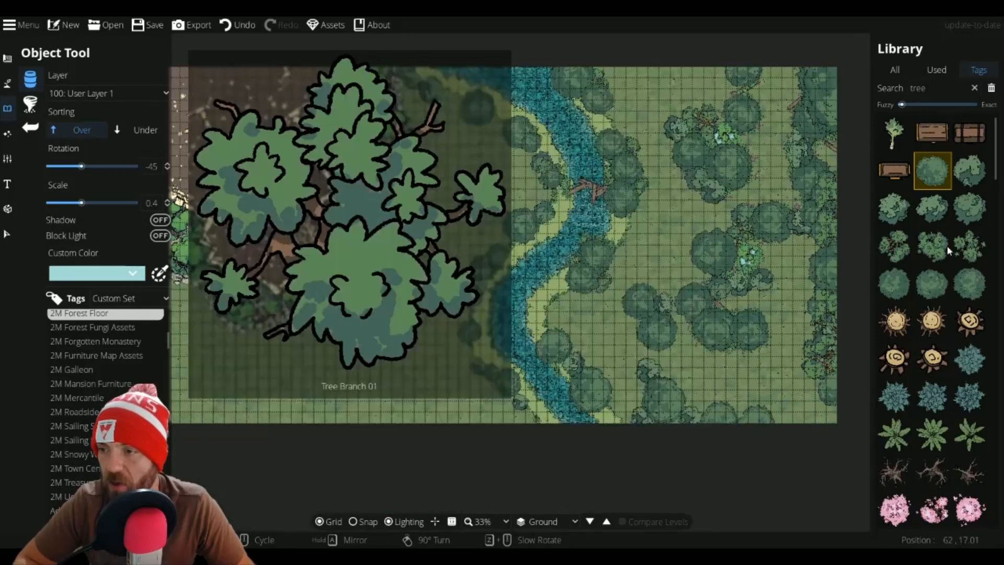
{"action": "left_click", "coordinate": [941, 246]}
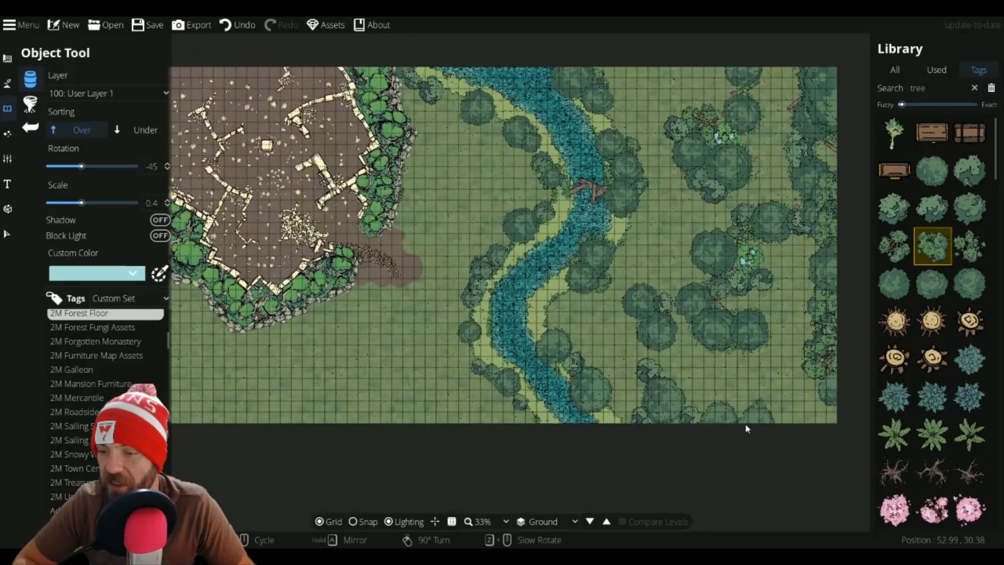
{"action": "left_click", "coordinate": [120, 131]}
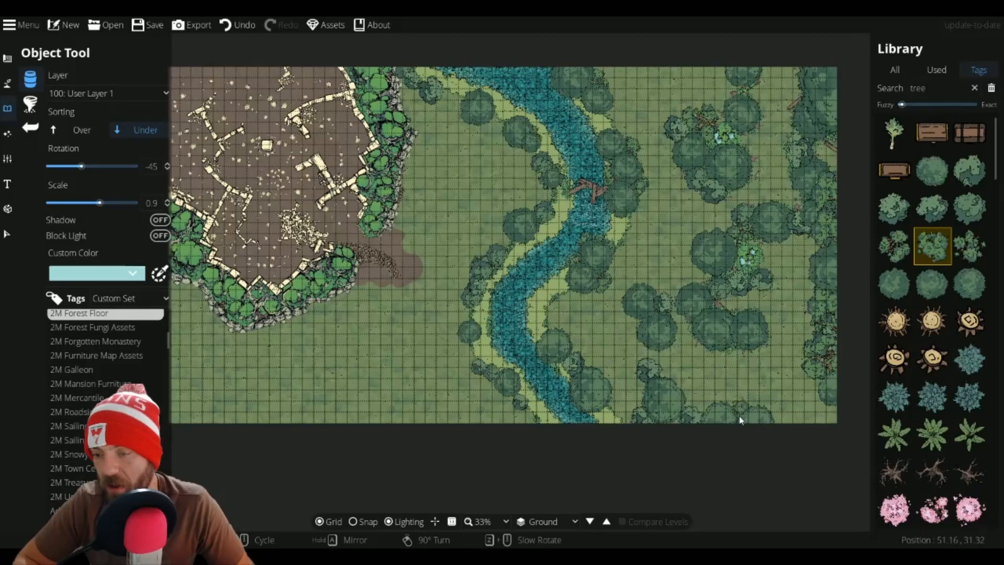
{"action": "scroll", "coordinate": [739, 420], "scroll_direction": "up", "scroll_amount": 5}
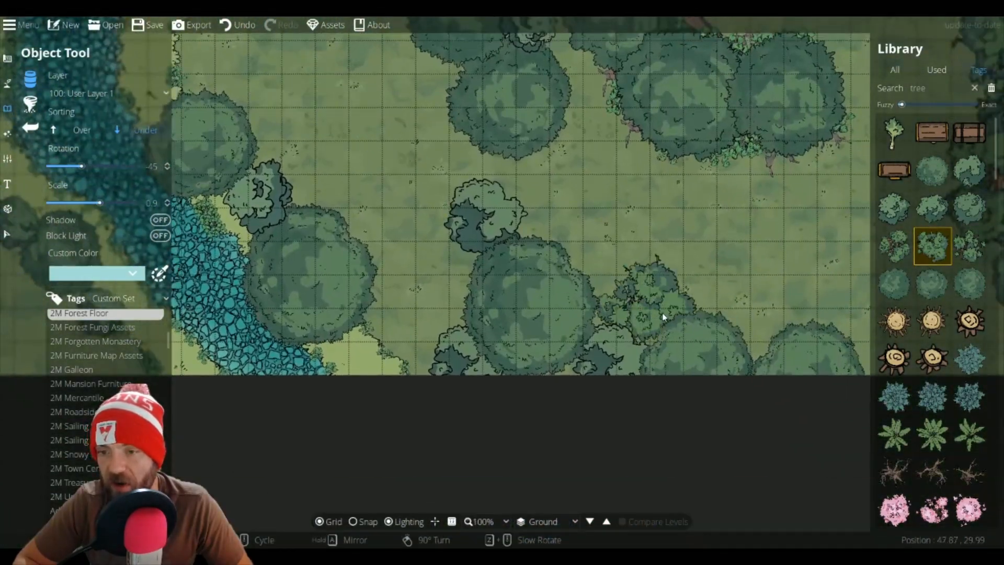
{"action": "left_click", "coordinate": [757, 353]}
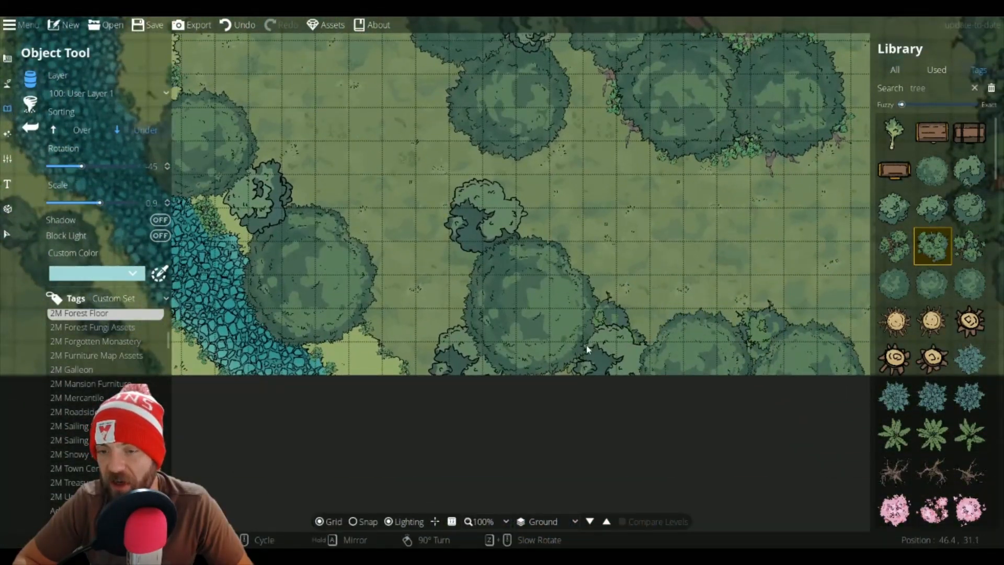
Step: Place another bushy tree clump between the trees east of the river
{"action": "scroll", "coordinate": [622, 337], "scroll_direction": "down", "scroll_amount": 4}
{"action": "left_click", "coordinate": [632, 344]}
{"action": "left_click_drag", "start_coordinate": [537, 231], "coordinate": [537, 364]}
{"action": "scroll", "coordinate": [532, 229], "scroll_direction": "down", "scroll_amount": 2}
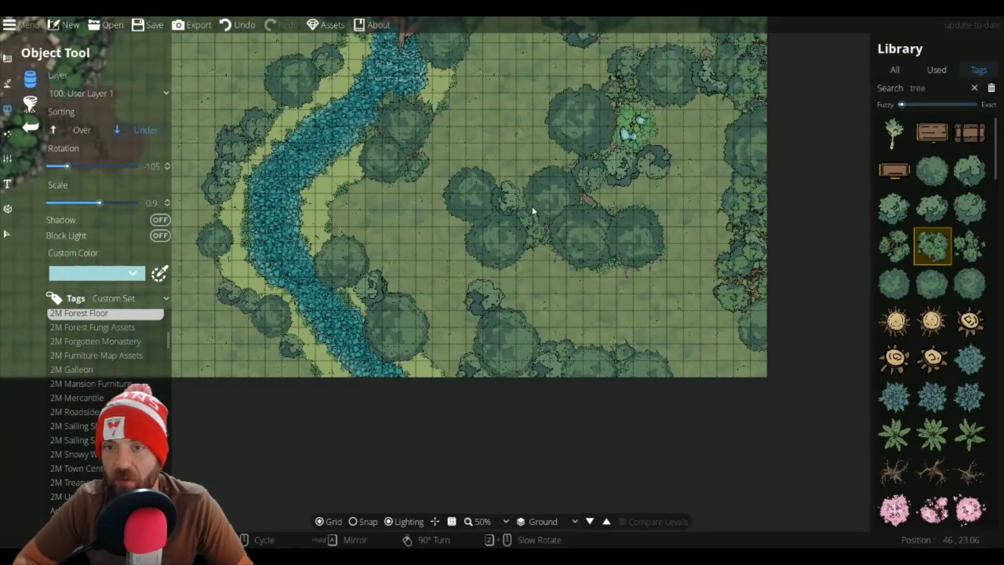
{"action": "left_click_drag", "start_coordinate": [533, 211], "coordinate": [551, 368]}
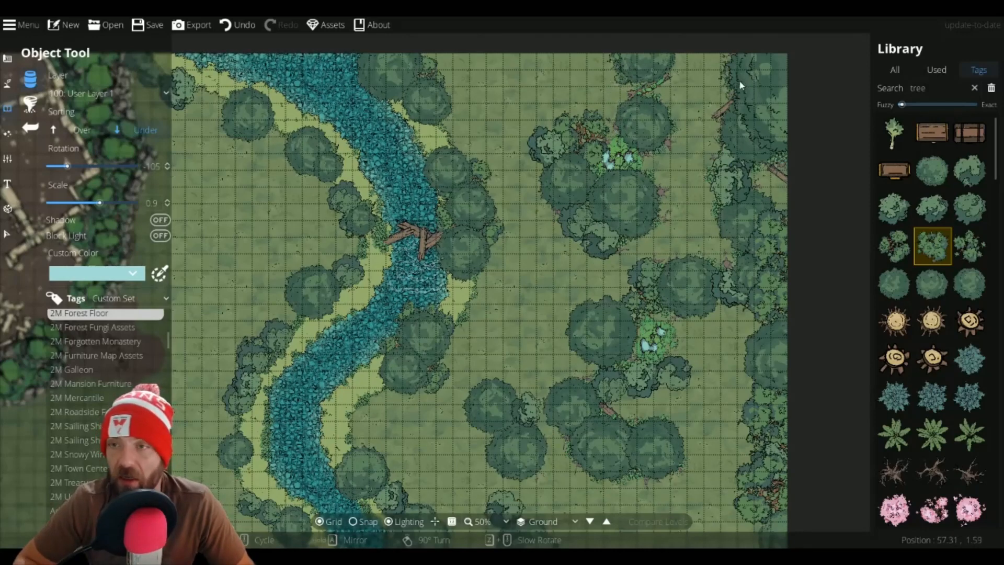
{"action": "left_click_drag", "start_coordinate": [735, 405], "coordinate": [741, 254]}
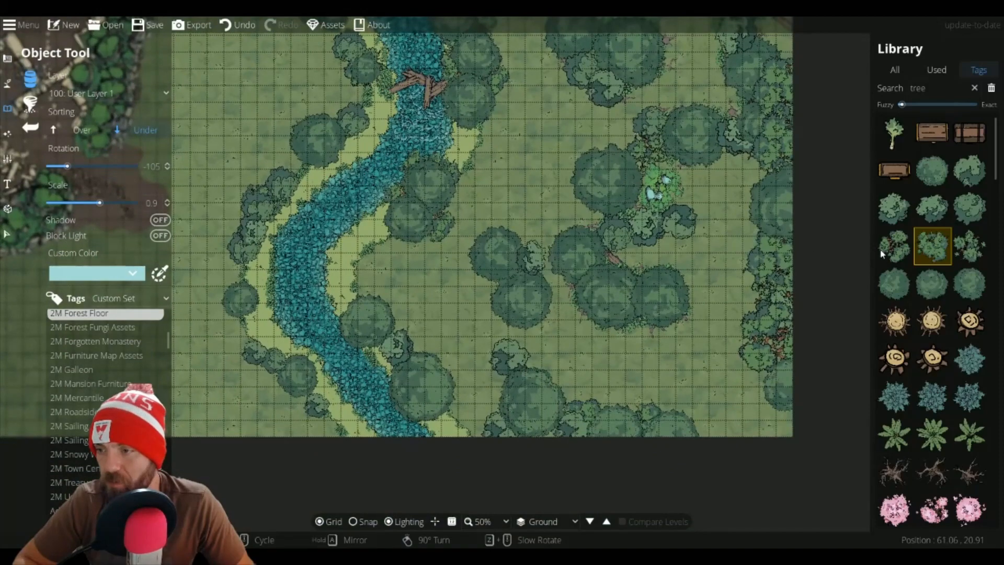
Step: Browse the tree assets and filter the library by the 2M Forest Floor tag
{"action": "scroll", "coordinate": [889, 272], "scroll_direction": "down", "scroll_amount": 3}
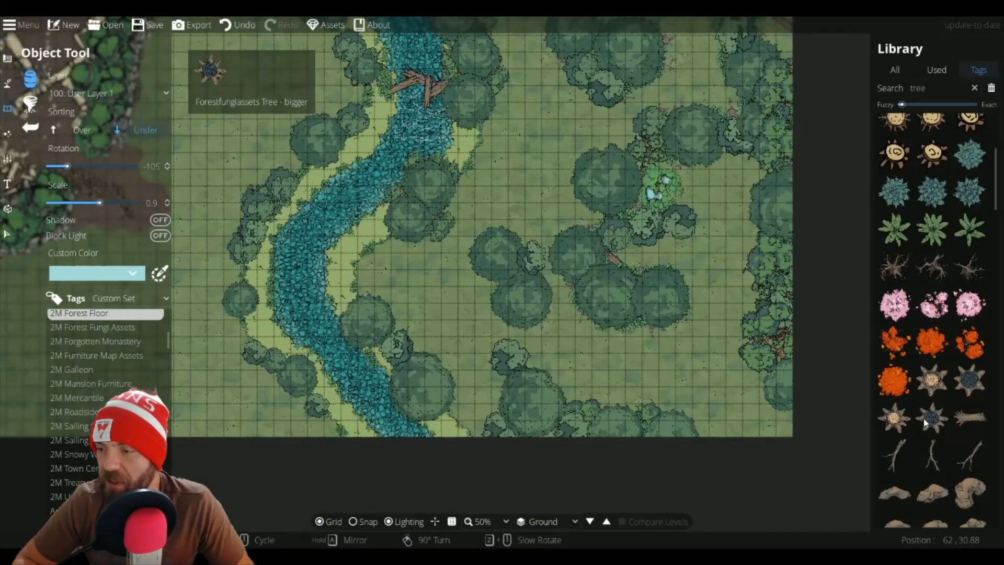
{"action": "mouse_move", "coordinate": [925, 423]}
{"action": "scroll", "coordinate": [925, 423], "scroll_direction": "down", "scroll_amount": 5}
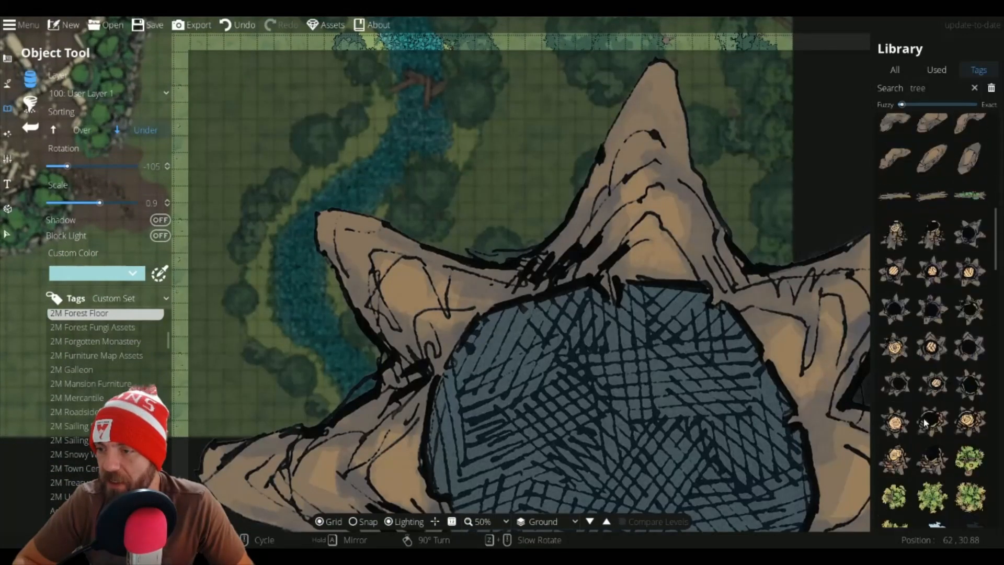
{"action": "scroll", "coordinate": [924, 423], "scroll_direction": "down", "scroll_amount": 10}
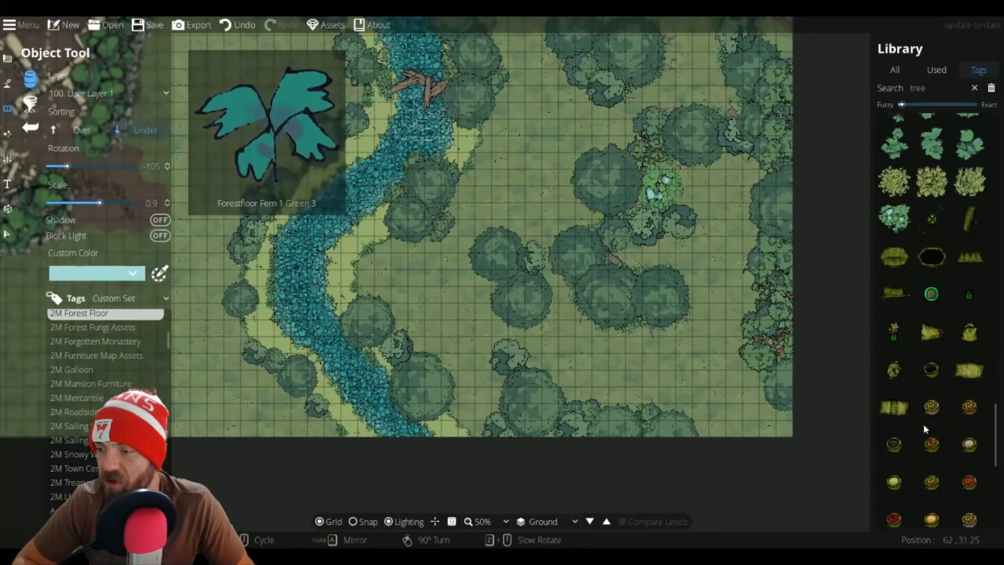
{"action": "scroll", "coordinate": [923, 424], "scroll_direction": "up", "scroll_amount": 10}
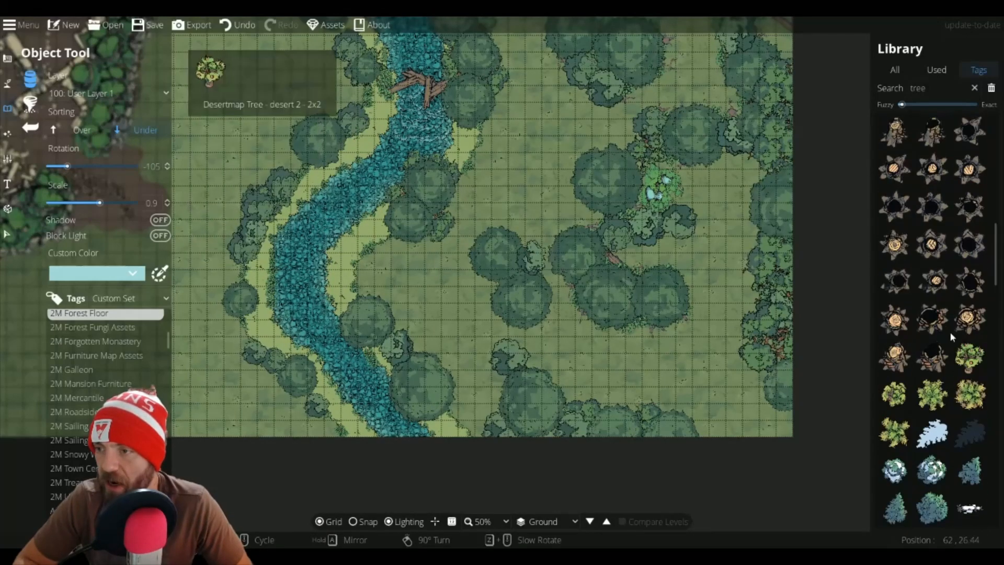
{"action": "scroll", "coordinate": [948, 325], "scroll_direction": "up", "scroll_amount": 10}
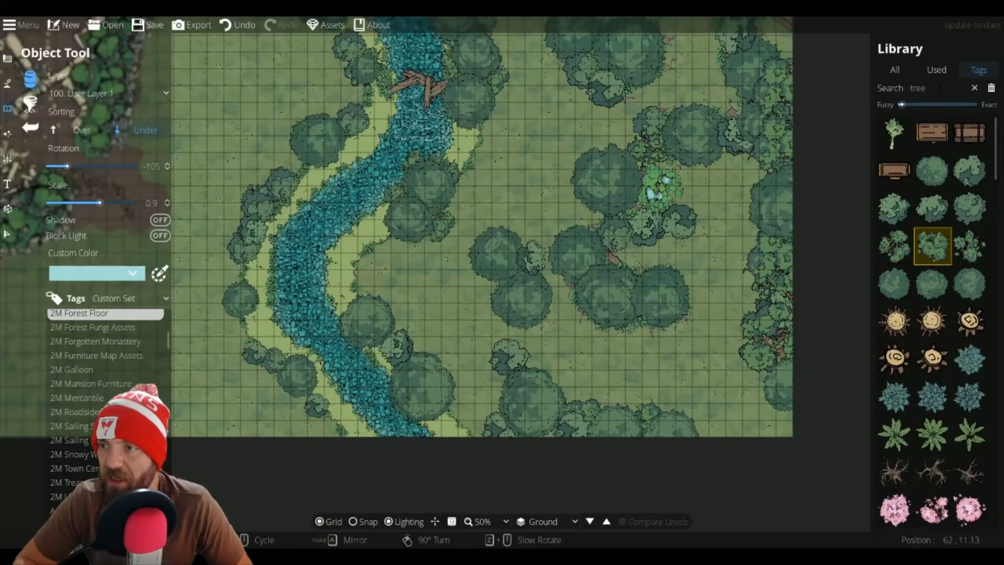
{"action": "double_click", "coordinate": [939, 88]}
{"action": "left_click", "coordinate": [101, 314]}
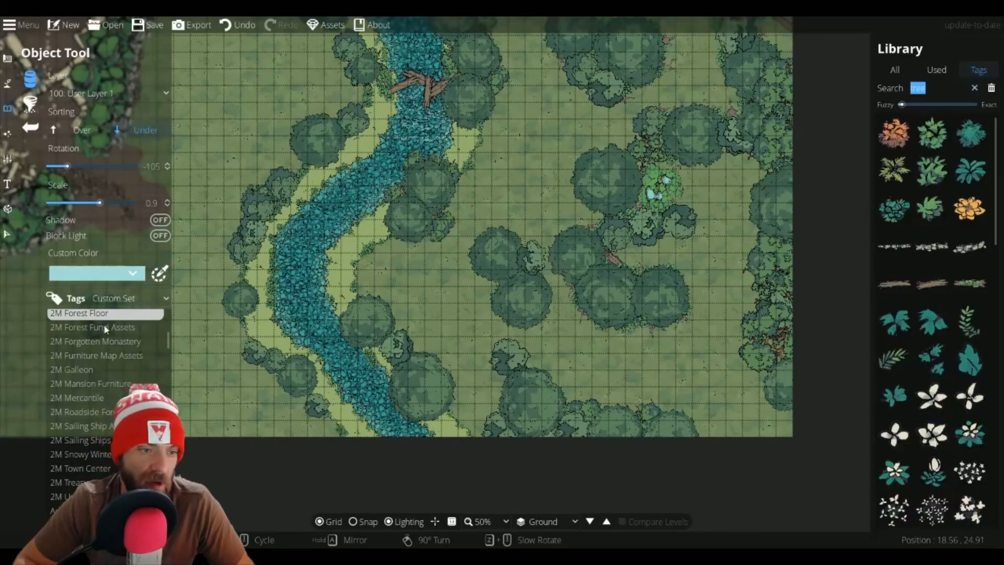
Step: Choose a fallen branch forest-floor asset, rotate it, and place it in the meadow west of the river
{"action": "scroll", "coordinate": [920, 360], "scroll_direction": "down", "scroll_amount": 8}
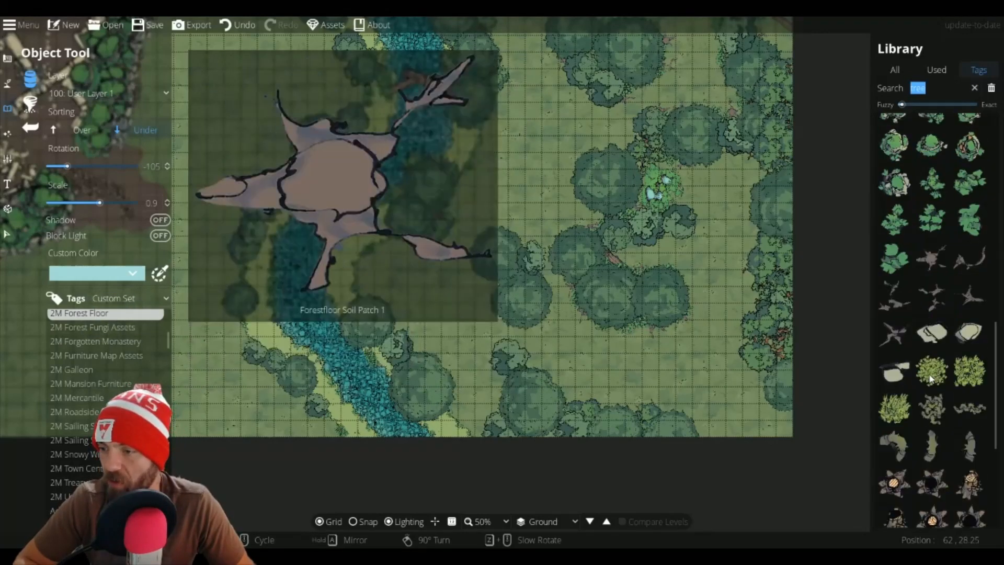
{"action": "scroll", "coordinate": [930, 379], "scroll_direction": "down", "scroll_amount": 2}
{"action": "left_click", "coordinate": [932, 205]}
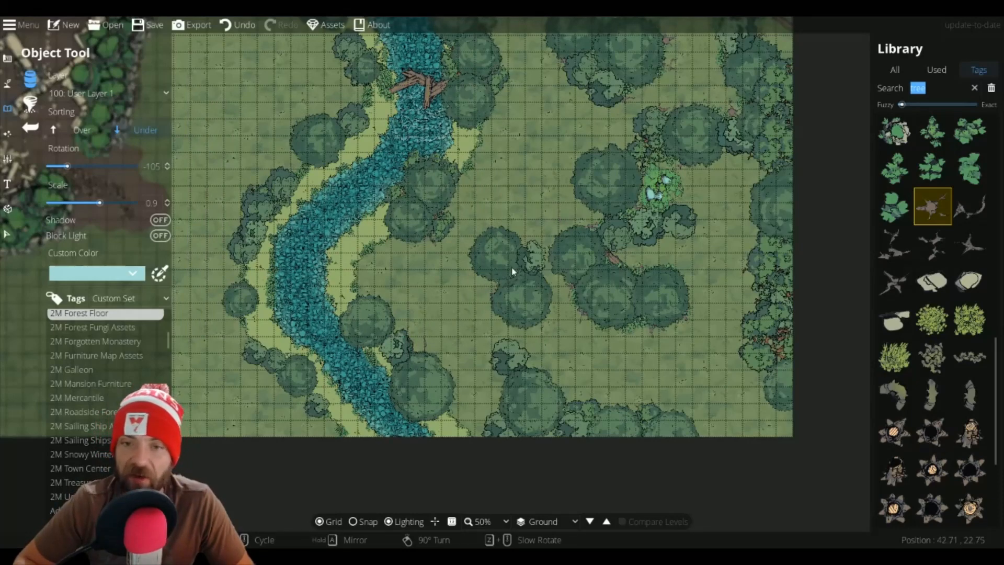
{"action": "left_click", "coordinate": [947, 250]}
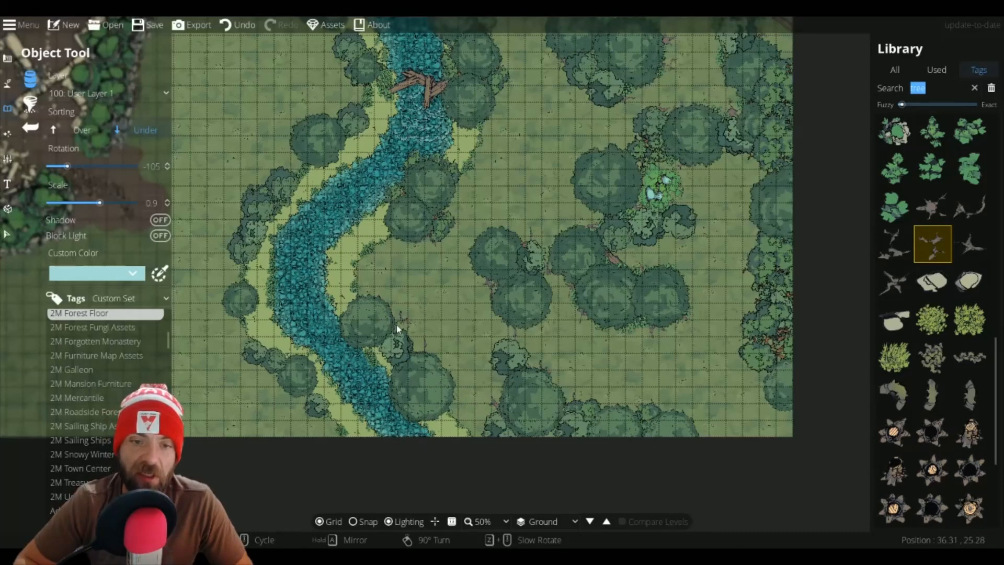
{"action": "scroll", "coordinate": [397, 328], "scroll_direction": "up", "scroll_amount": 1}
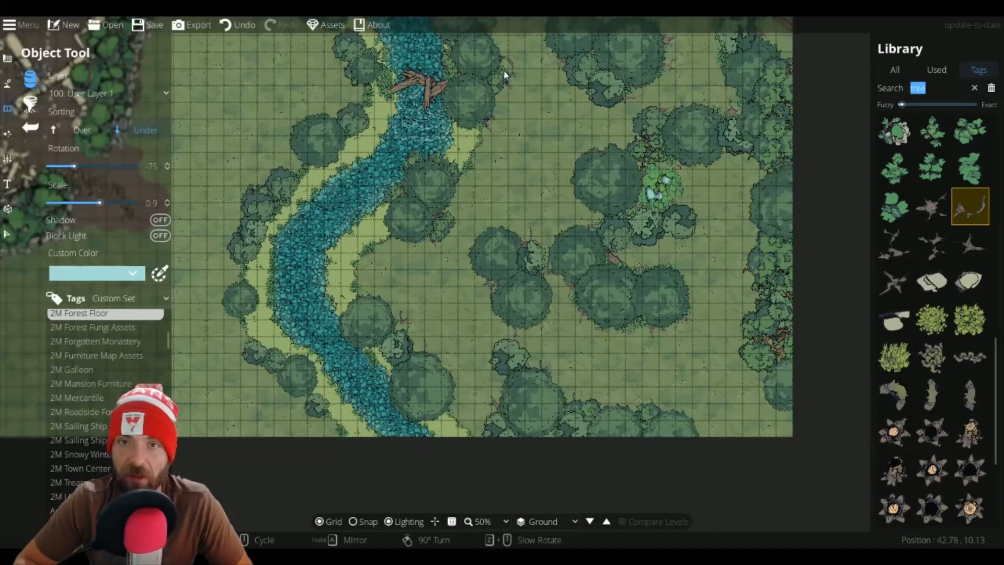
{"action": "left_click_drag", "start_coordinate": [500, 53], "coordinate": [519, 249]}
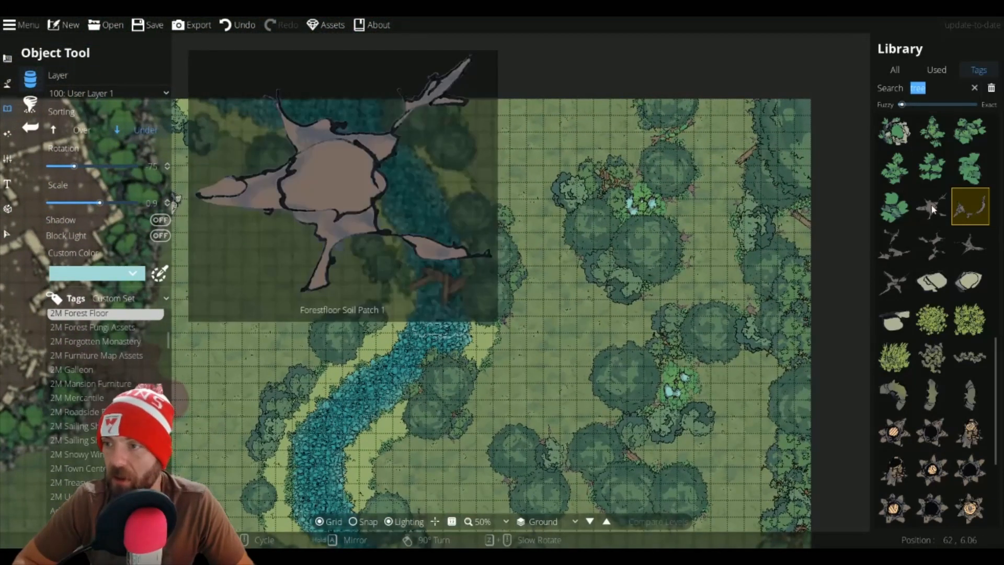
{"action": "left_click", "coordinate": [932, 209]}
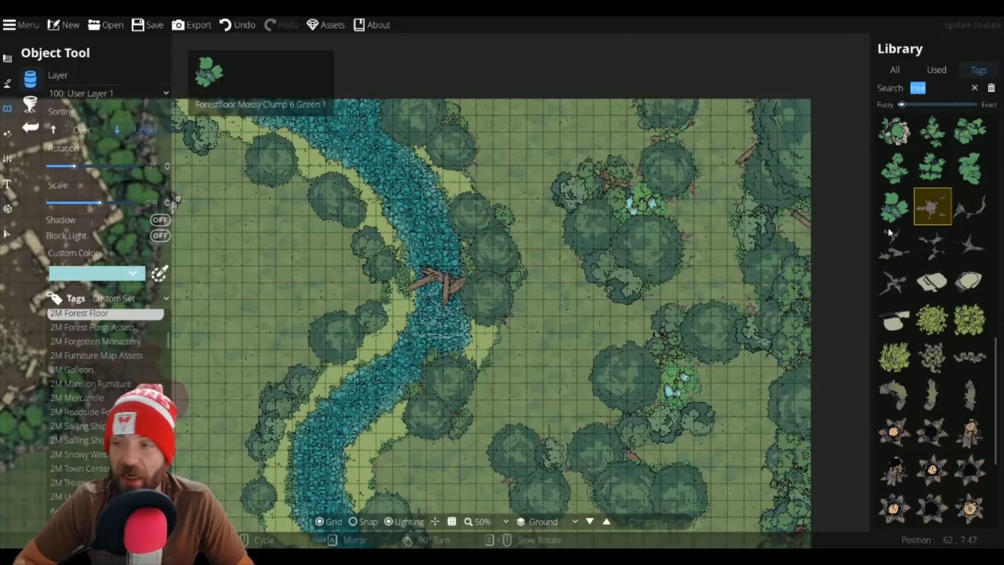
{"action": "left_click", "coordinate": [932, 243]}
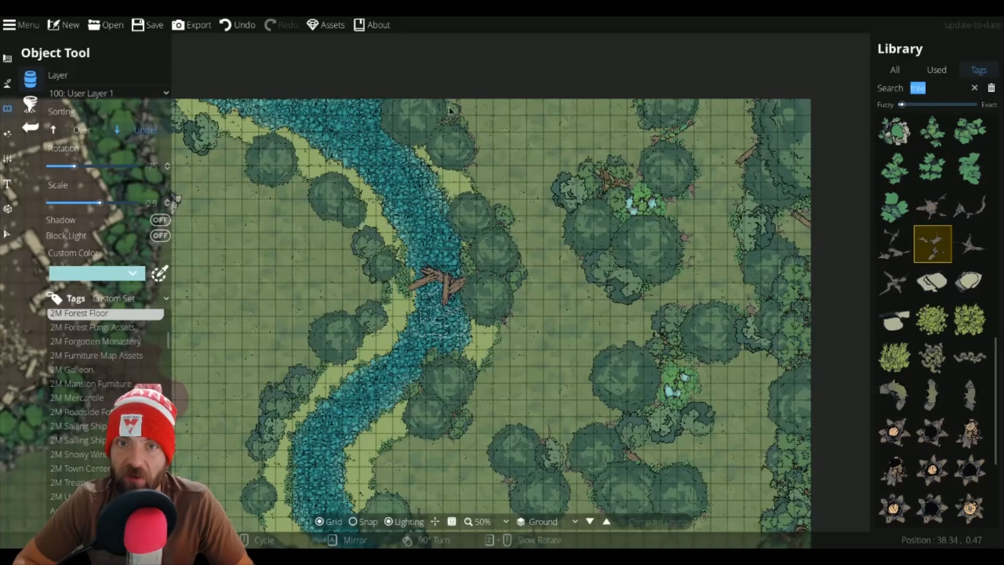
{"action": "left_click", "coordinate": [308, 200]}
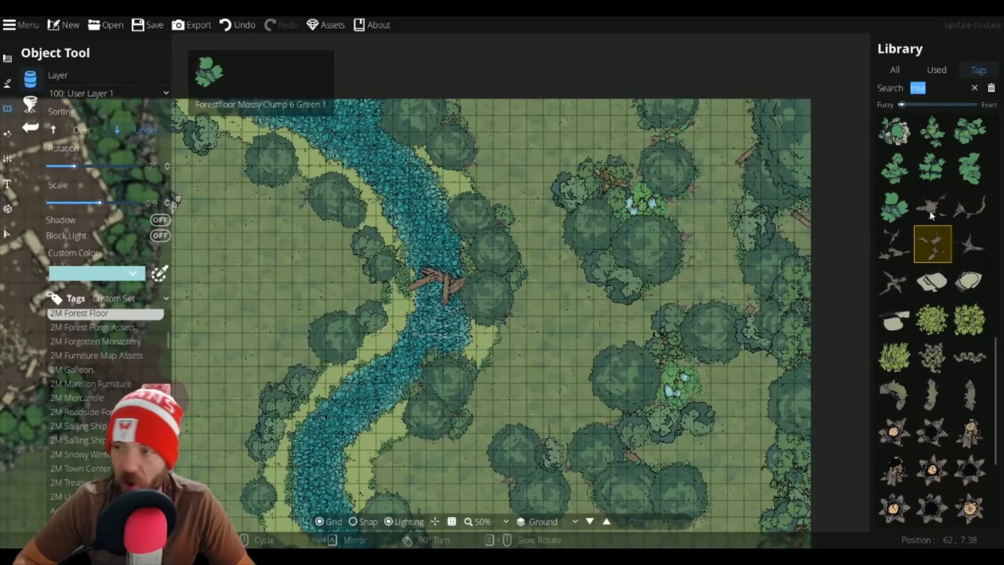
Step: Try other branch variants, rotate one, and place it near the west riverbank
{"action": "left_click", "coordinate": [968, 209]}
{"action": "scroll", "coordinate": [332, 235], "scroll_direction": "down", "scroll_amount": 4}
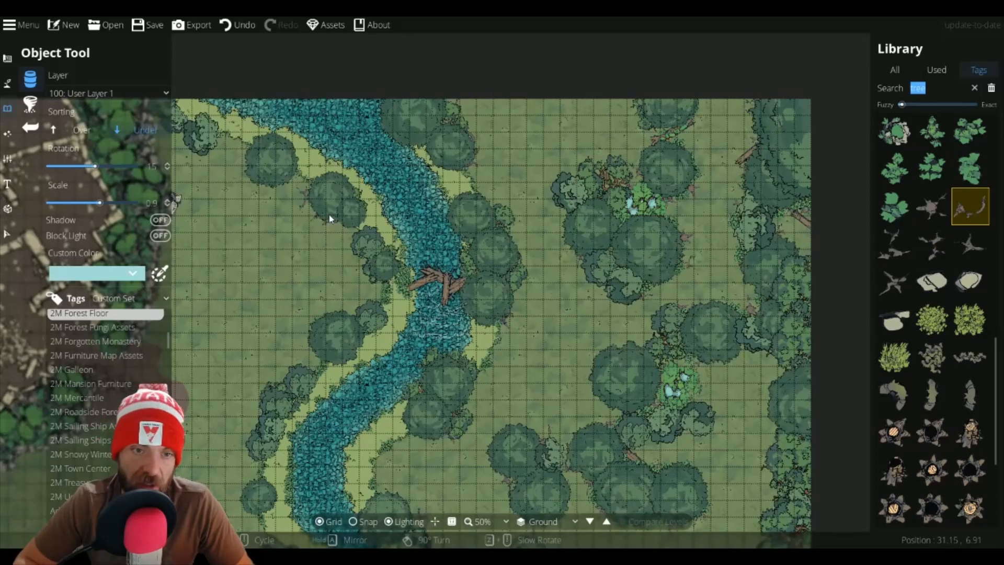
{"action": "mouse_move", "coordinate": [931, 242]}
{"action": "left_click", "coordinate": [894, 243]}
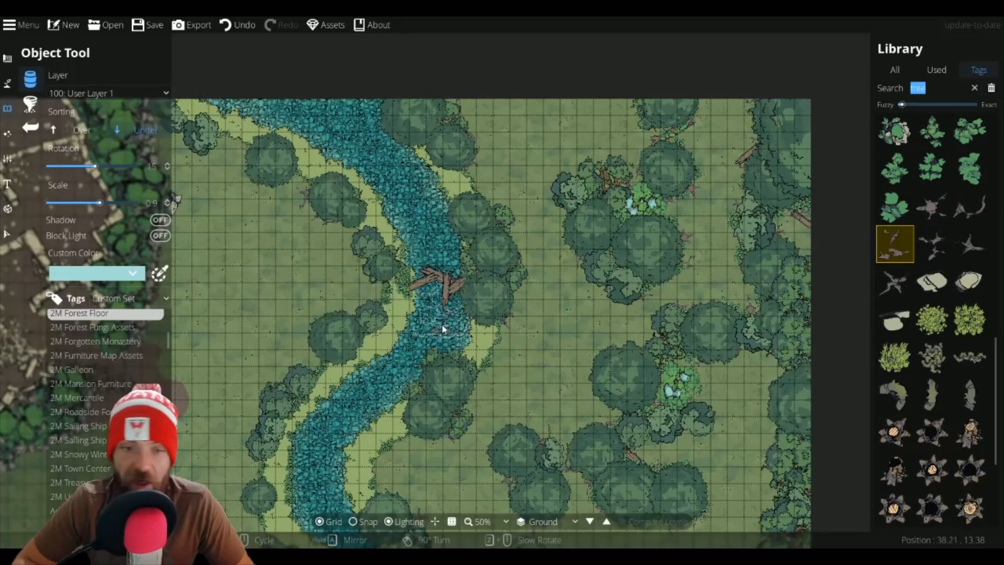
{"action": "scroll", "coordinate": [360, 308], "scroll_direction": "up", "scroll_amount": 2}
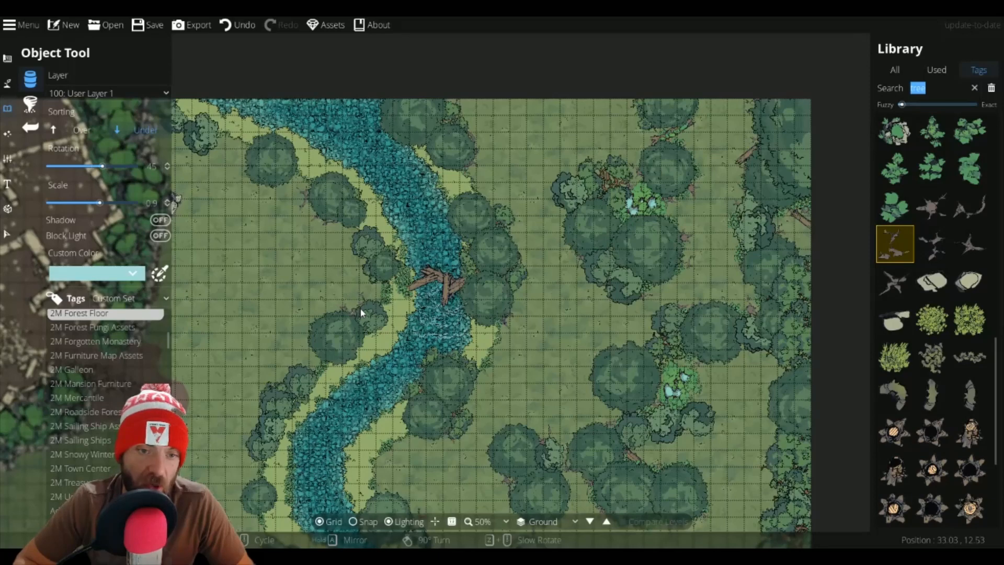
{"action": "left_click", "coordinate": [971, 247]}
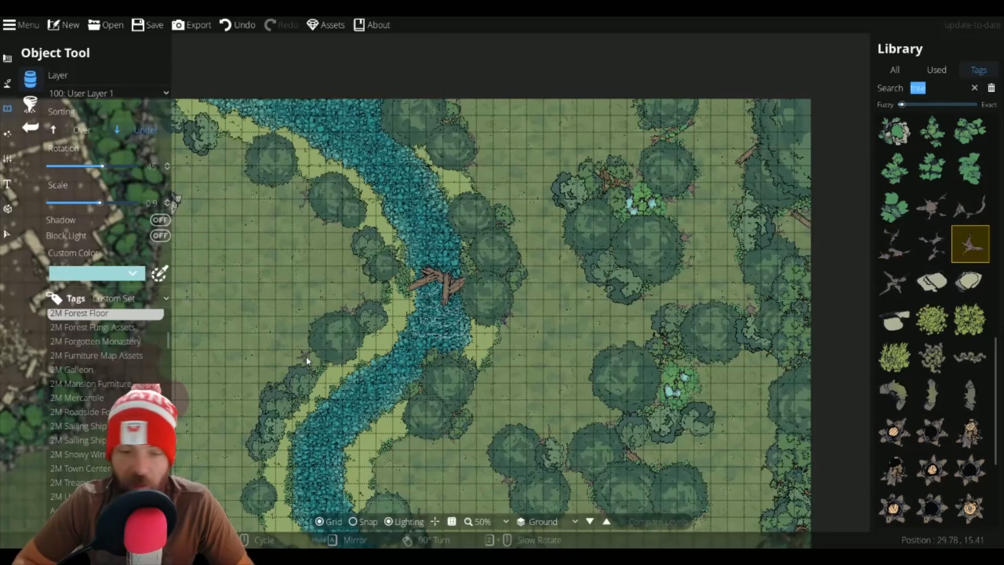
{"action": "scroll", "coordinate": [318, 361], "scroll_direction": "down", "scroll_amount": 3}
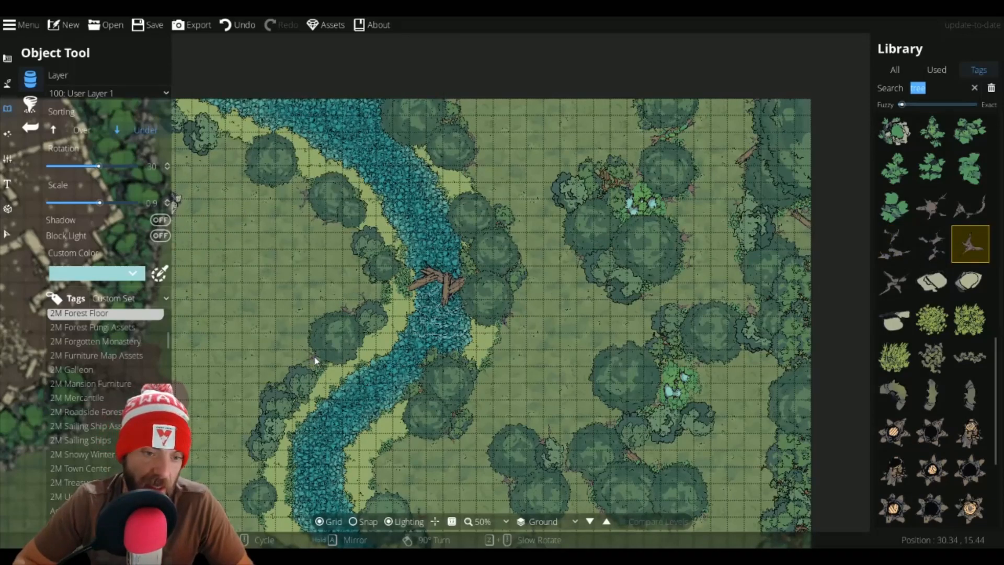
{"action": "scroll", "coordinate": [273, 378], "scroll_direction": "up", "scroll_amount": 4}
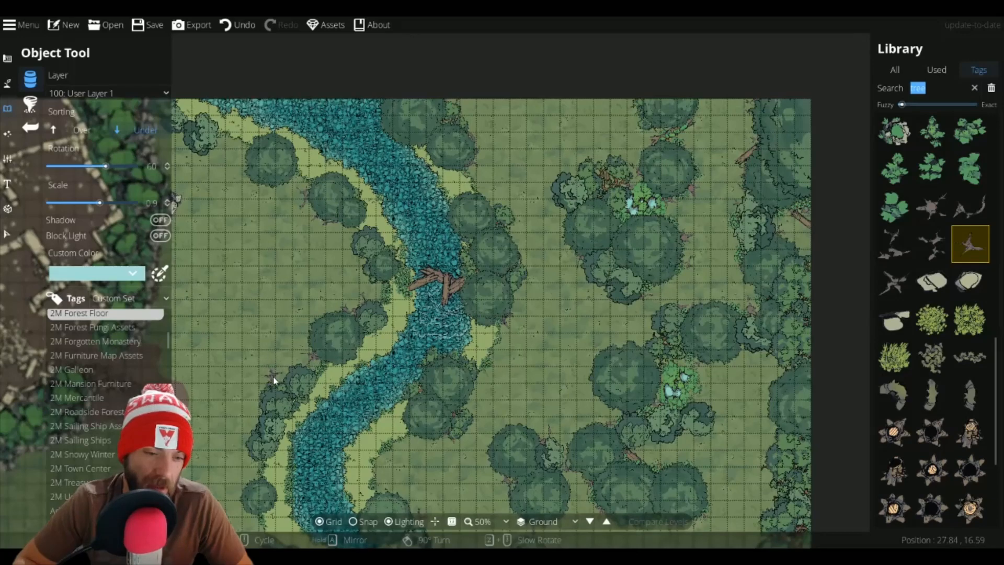
{"action": "left_click_drag", "start_coordinate": [289, 393], "coordinate": [368, 263]}
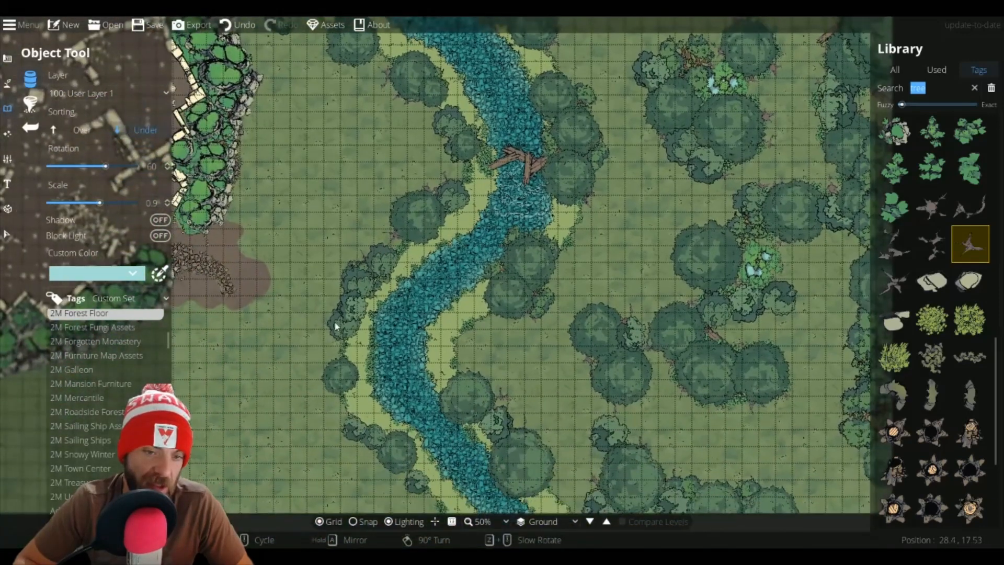
{"action": "left_click", "coordinate": [329, 321]}
{"action": "scroll", "coordinate": [335, 415], "scroll_direction": "down", "scroll_amount": 3}
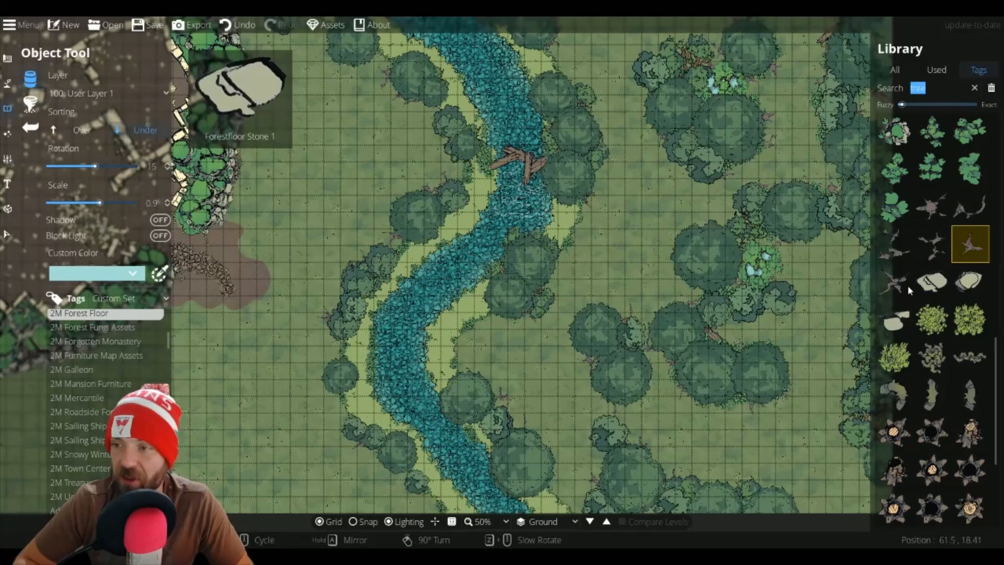
Step: Pick the fallen branch asset and place another branch among the trees east of the river
{"action": "left_click", "coordinate": [895, 281]}
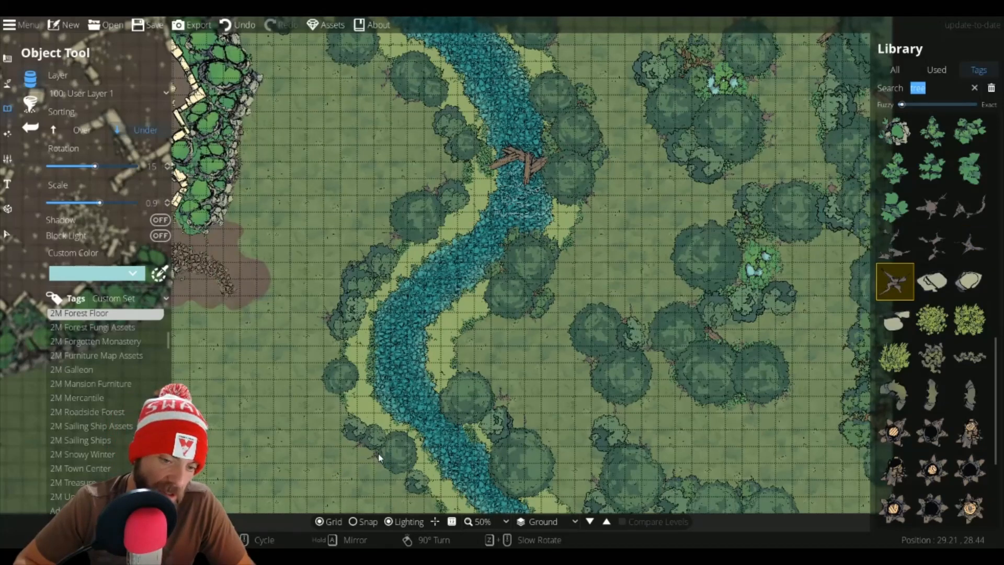
{"action": "left_click_drag", "start_coordinate": [404, 488], "coordinate": [334, 371]}
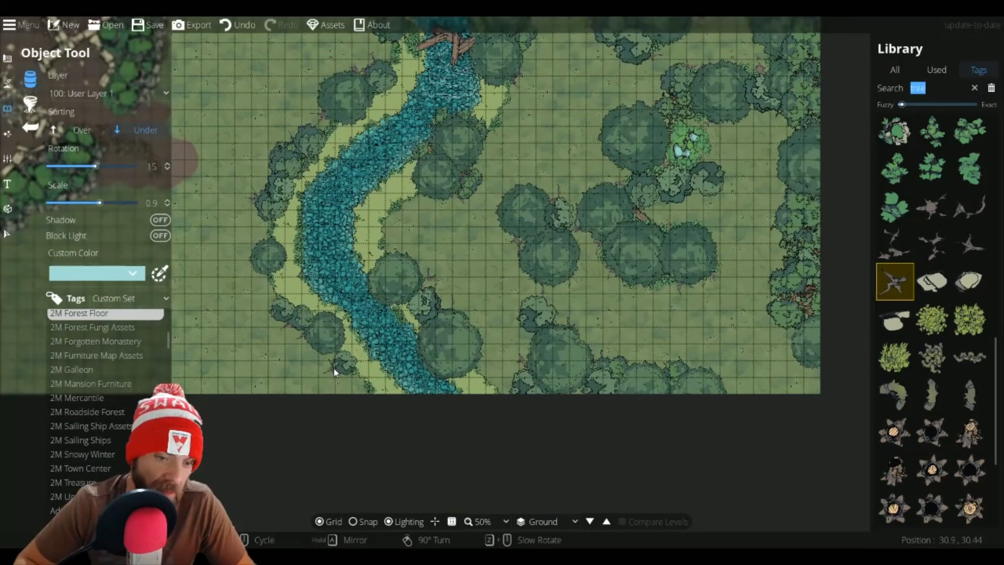
{"action": "scroll", "coordinate": [333, 368], "scroll_direction": "up", "scroll_amount": 3}
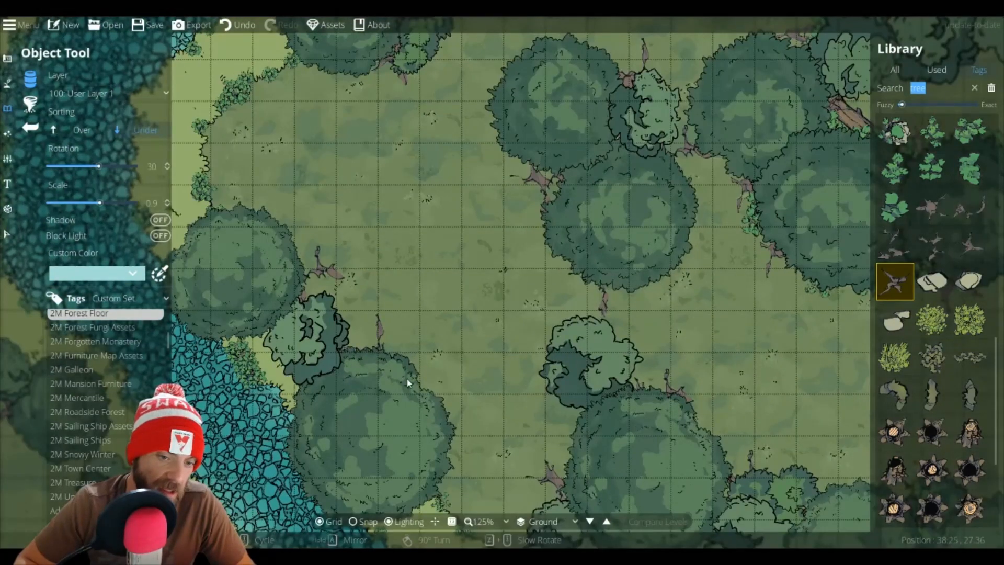
{"action": "scroll", "coordinate": [440, 400], "scroll_direction": "up", "scroll_amount": 4}
{"action": "left_click", "coordinate": [440, 401]}
{"action": "left_click_drag", "start_coordinate": [529, 363], "coordinate": [567, 334]}
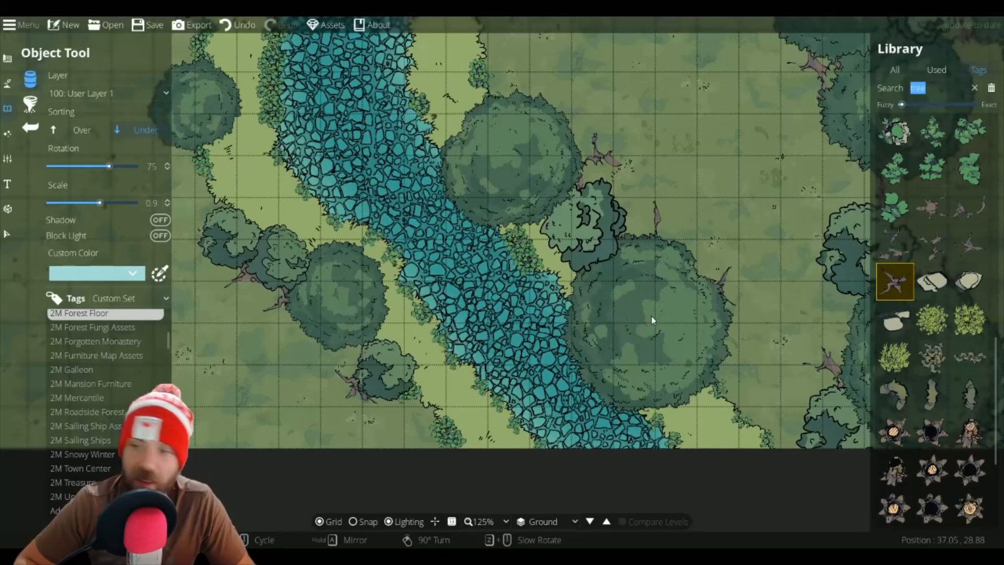
{"action": "scroll", "coordinate": [579, 267], "scroll_direction": "down", "scroll_amount": 5}
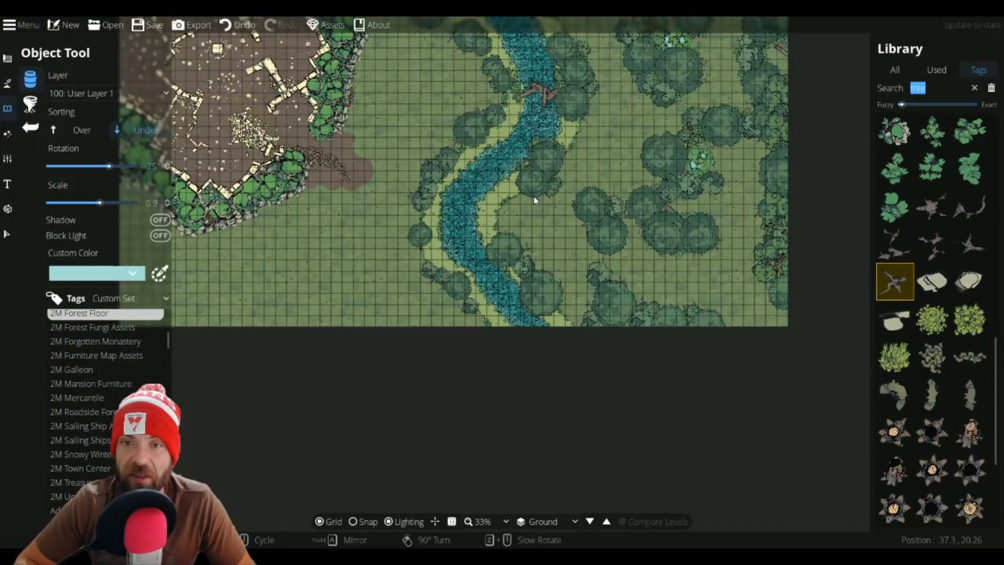
{"action": "left_click_drag", "start_coordinate": [545, 75], "coordinate": [579, 224]}
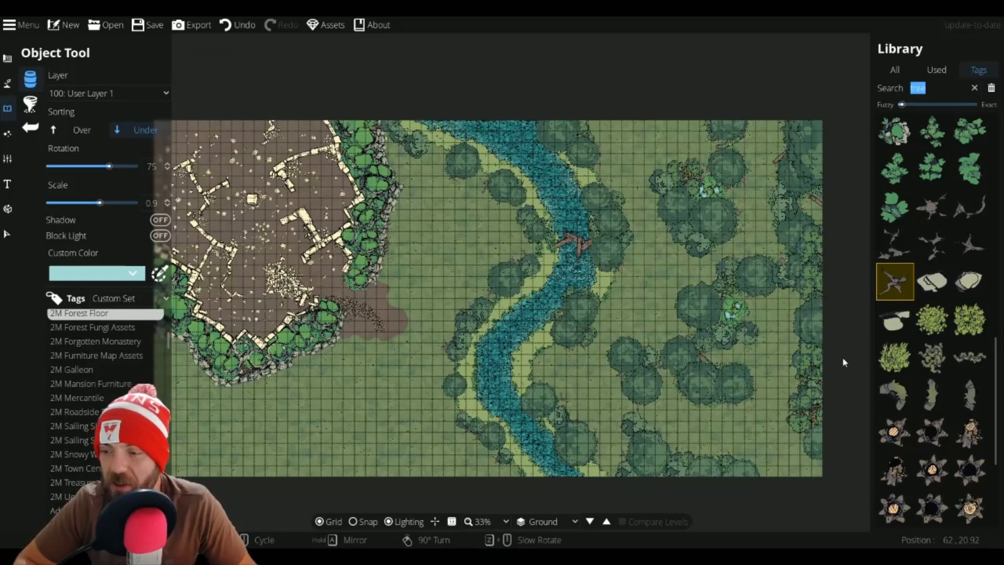
{"action": "scroll", "coordinate": [766, 340], "scroll_direction": "up", "scroll_amount": 1}
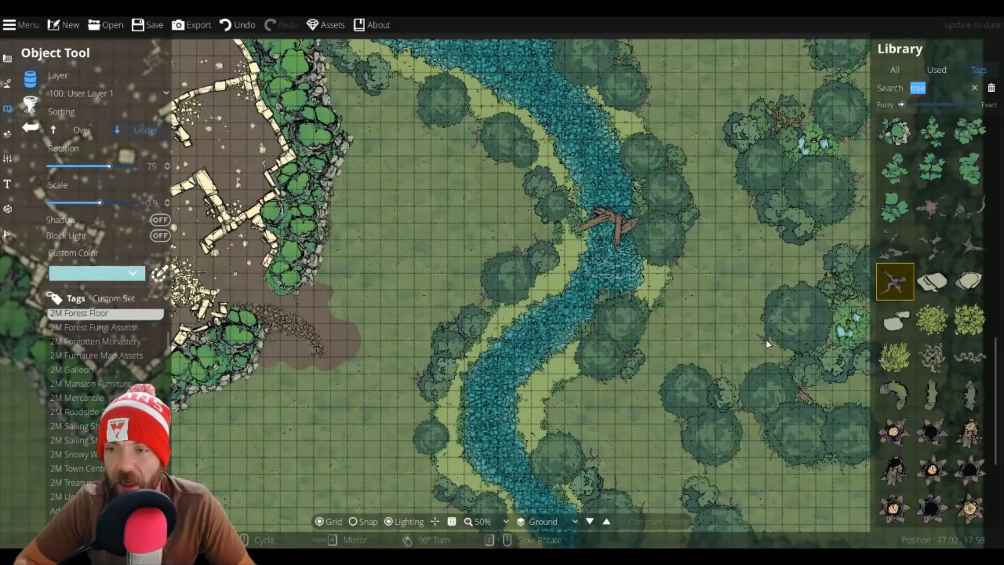
{"action": "left_click_drag", "start_coordinate": [728, 339], "coordinate": [496, 351]}
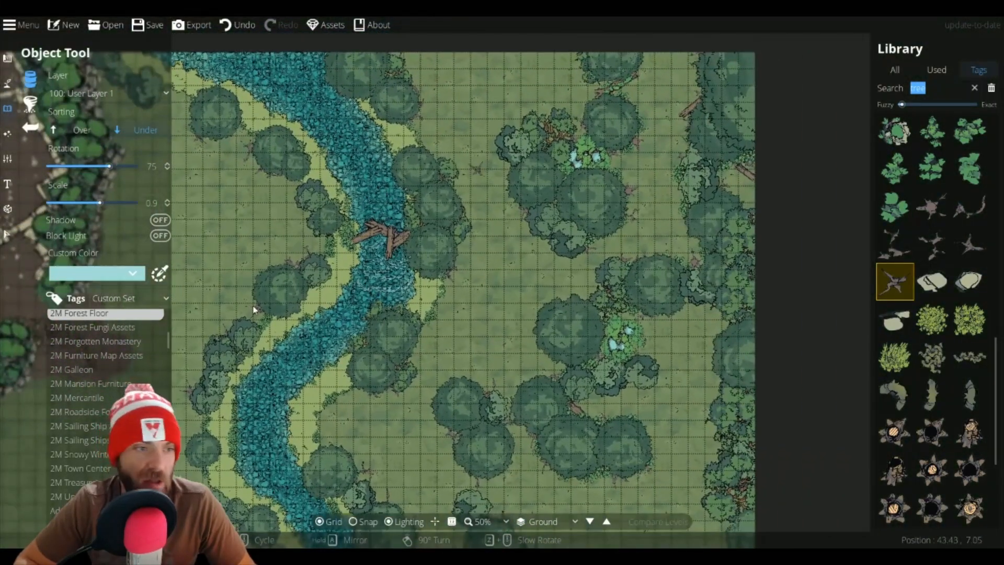
Step: Paint small Terrain Dirt patches with a size 3 brush in the meadow east of the river
{"action": "left_click", "coordinate": [7, 84]}
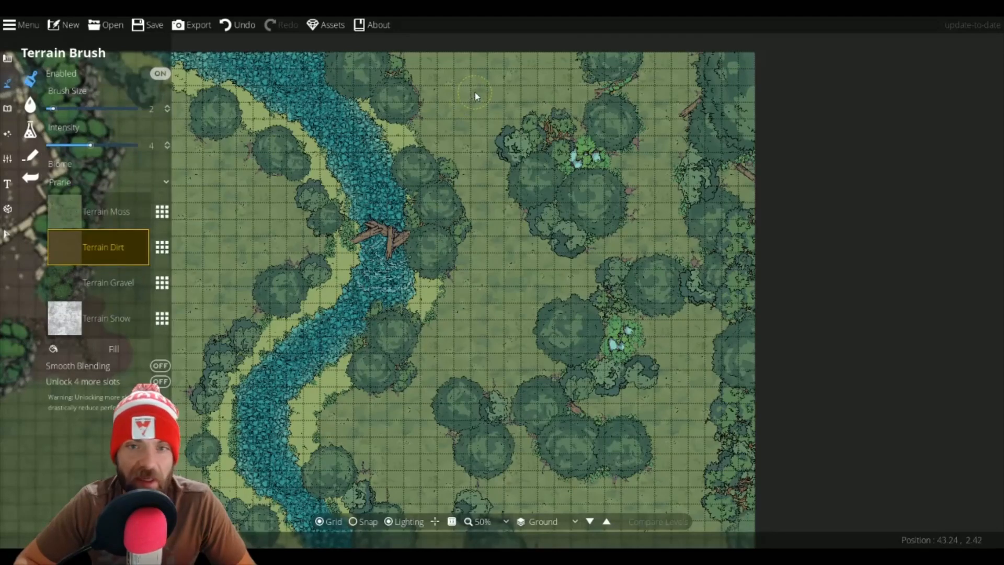
{"action": "scroll", "coordinate": [442, 61], "scroll_direction": "up", "scroll_amount": 1}
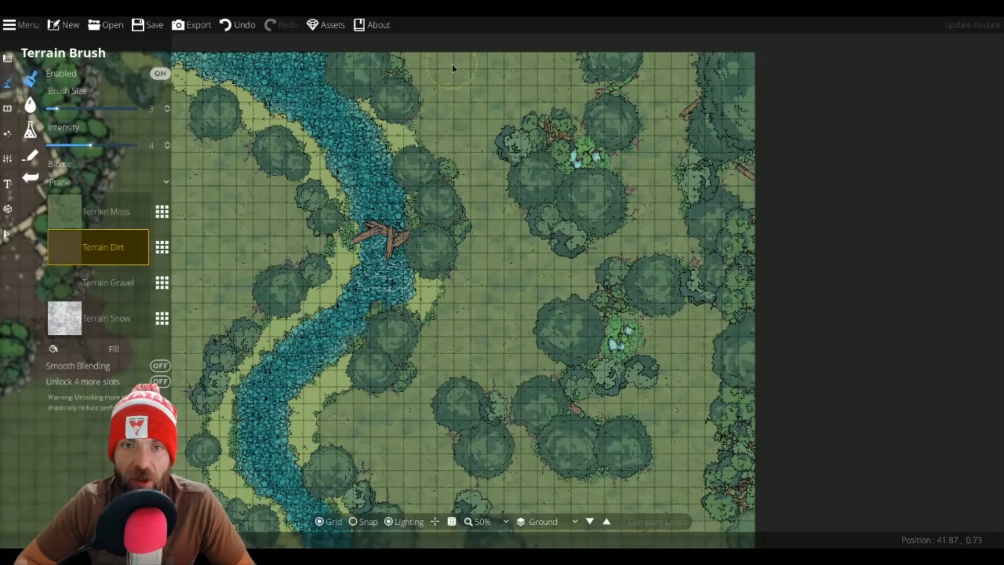
{"action": "left_click", "coordinate": [451, 68]}
{"action": "left_click_drag", "start_coordinate": [465, 93], "coordinate": [470, 100]}
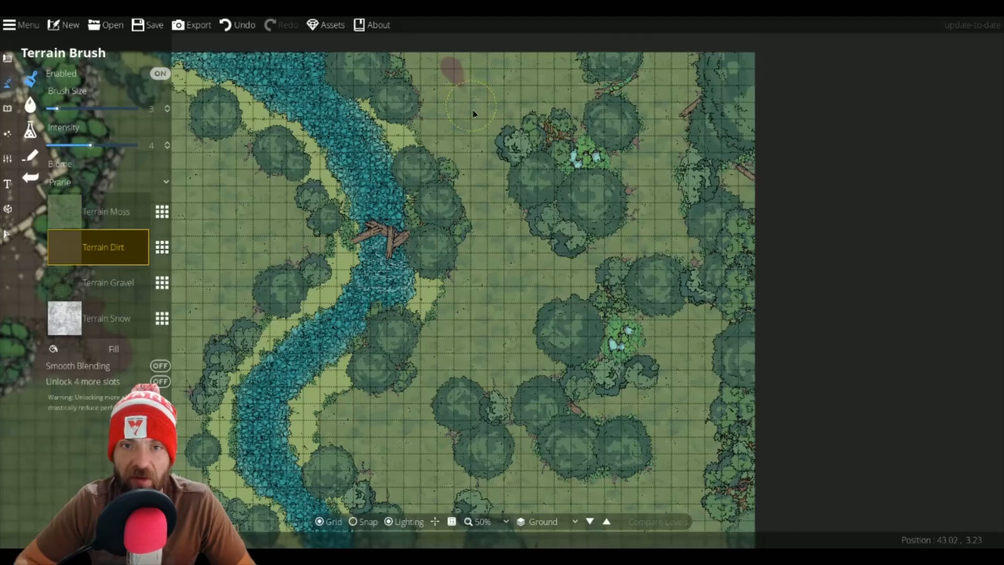
{"action": "left_click", "coordinate": [515, 292]}
{"action": "left_click_drag", "start_coordinate": [497, 310], "coordinate": [481, 312]}
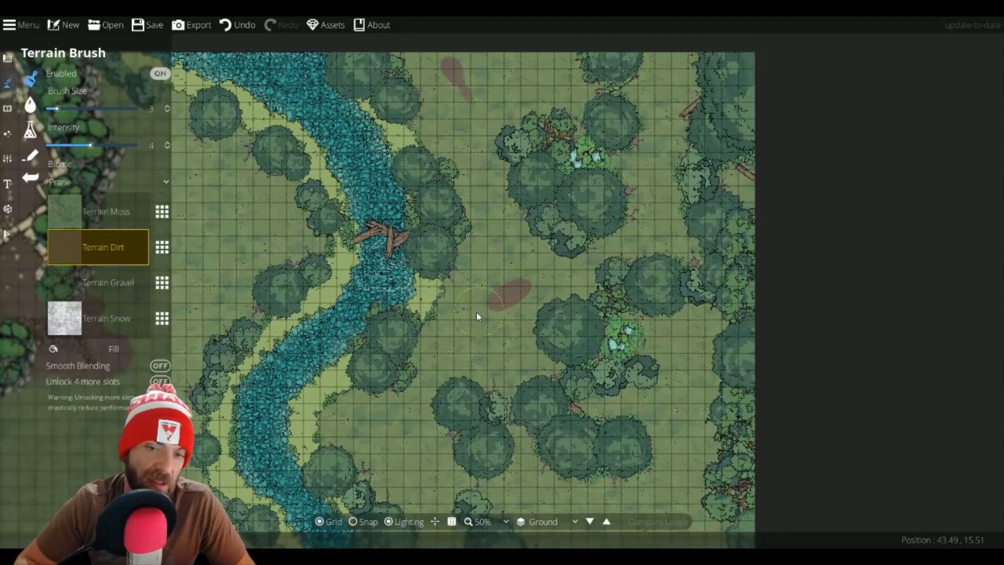
{"action": "left_click_drag", "start_coordinate": [508, 269], "coordinate": [504, 260]}
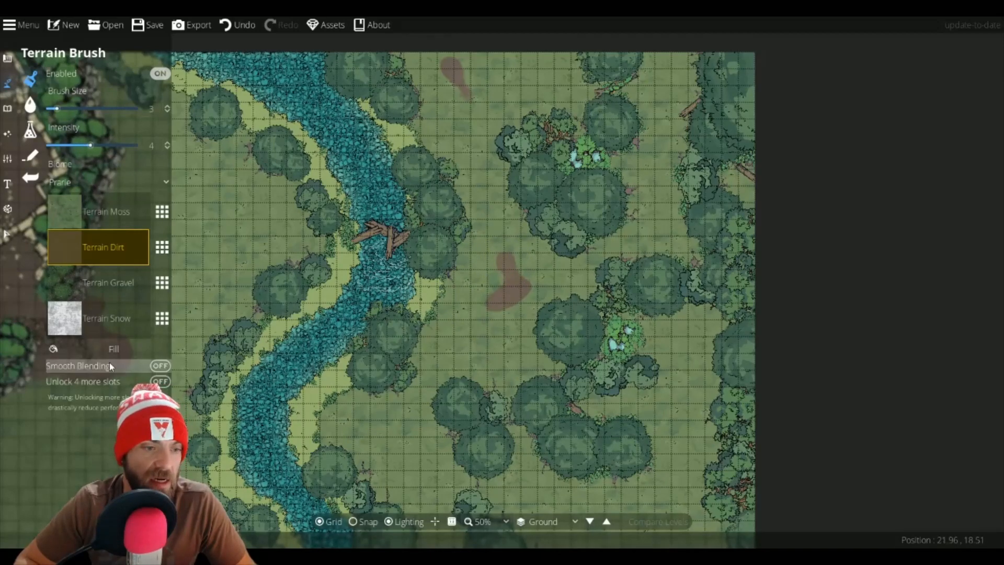
Step: Turn on Smooth Blending and paint more dirt patches around the forest east of the river
{"action": "left_click", "coordinate": [160, 366]}
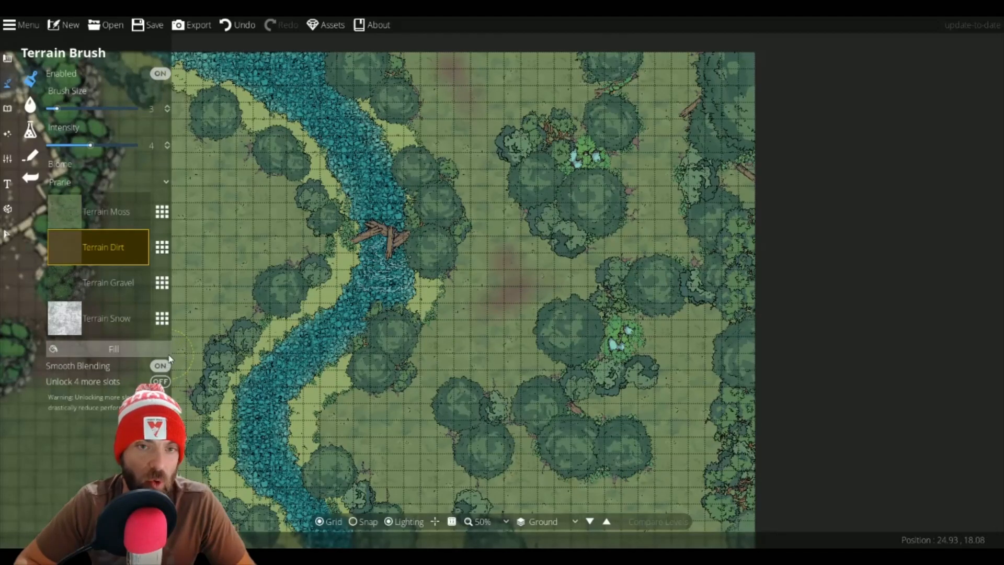
{"action": "mouse_move", "coordinate": [307, 256]}
{"action": "left_mouse_down"}
{"action": "mouse_move", "coordinate": [599, 232]}
{"action": "mouse_move", "coordinate": [362, 256]}
{"action": "left_mouse_up"}
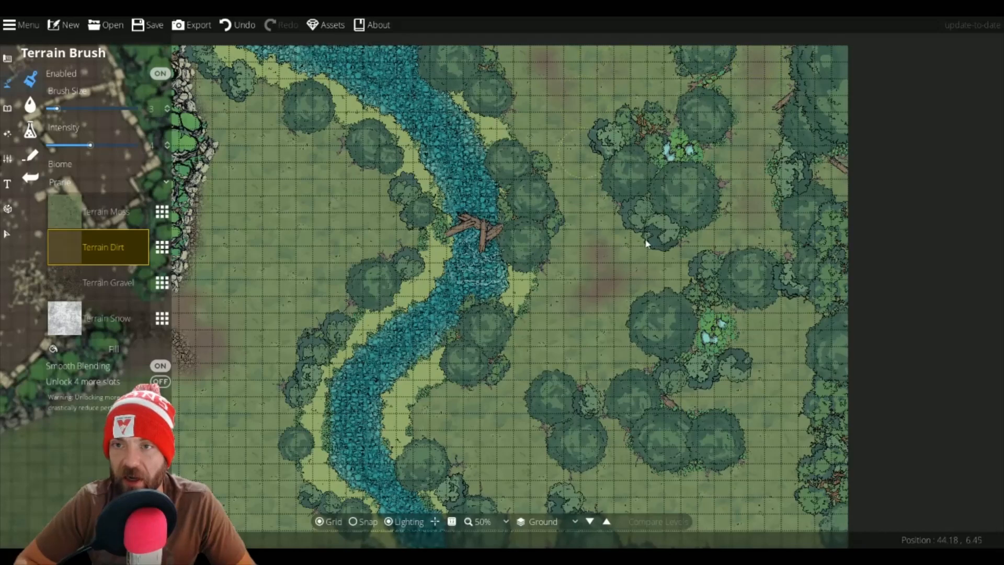
{"action": "left_click_drag", "start_coordinate": [767, 361], "coordinate": [700, 184]}
{"action": "left_click_drag", "start_coordinate": [713, 224], "coordinate": [710, 246]}
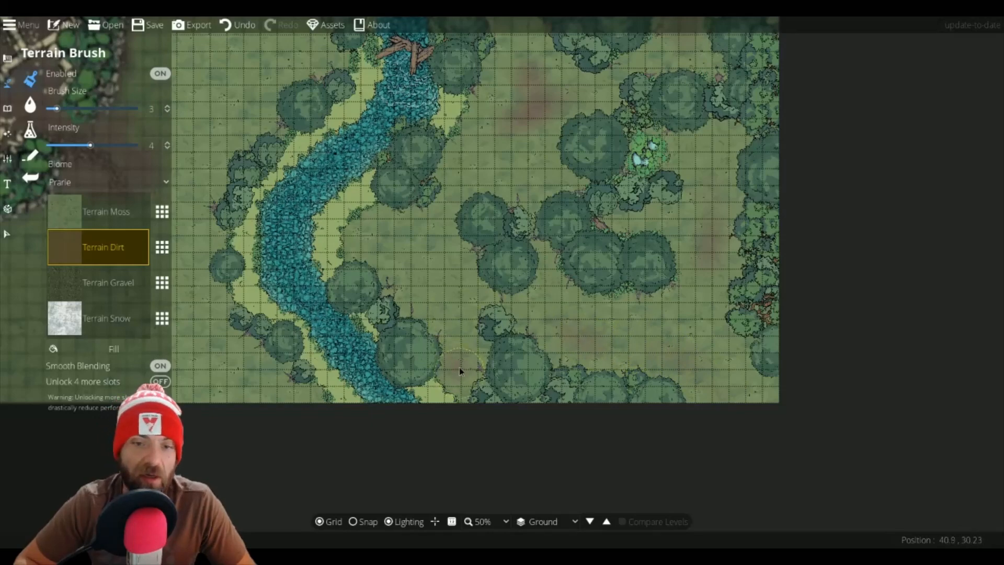
Step: Paint a wide dirt trail with a larger brush running south from the ruins' wall opening
{"action": "left_click_drag", "start_coordinate": [632, 114], "coordinate": [938, 200]}
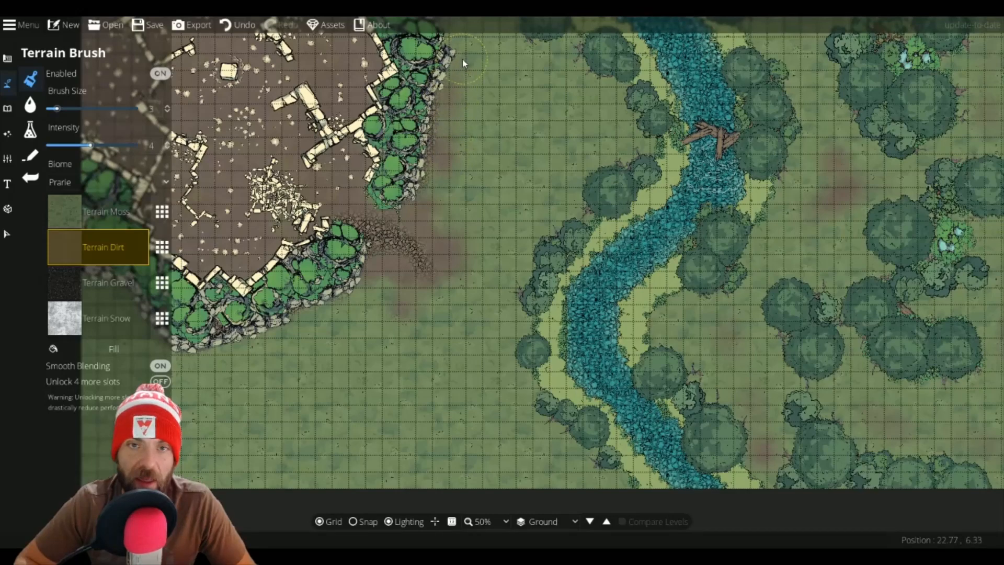
{"action": "mouse_move", "coordinate": [462, 59]}
{"action": "left_mouse_down"}
{"action": "mouse_move", "coordinate": [455, 224]}
{"action": "mouse_move", "coordinate": [627, 67]}
{"action": "left_mouse_up"}
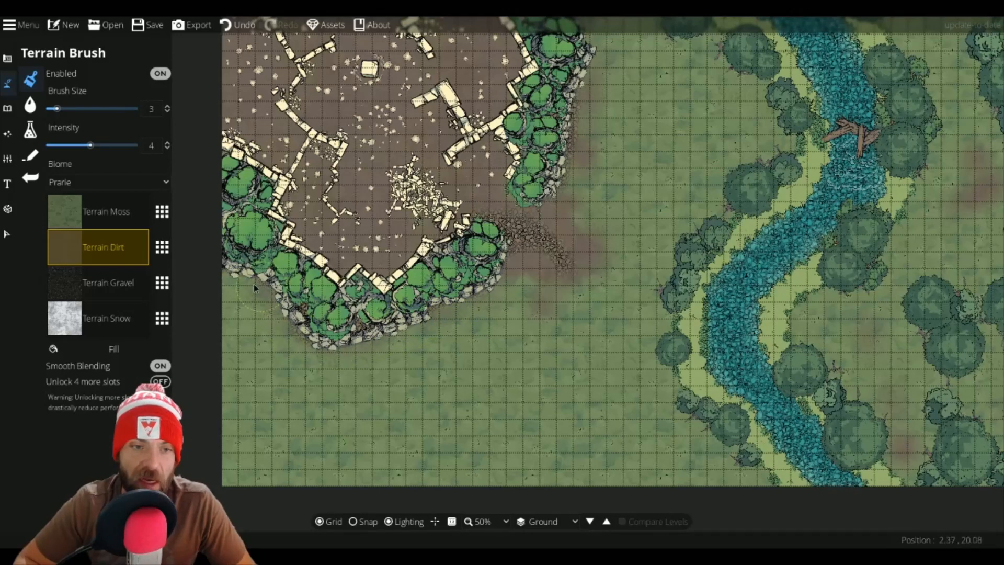
{"action": "left_click_drag", "start_coordinate": [623, 120], "coordinate": [492, 164]}
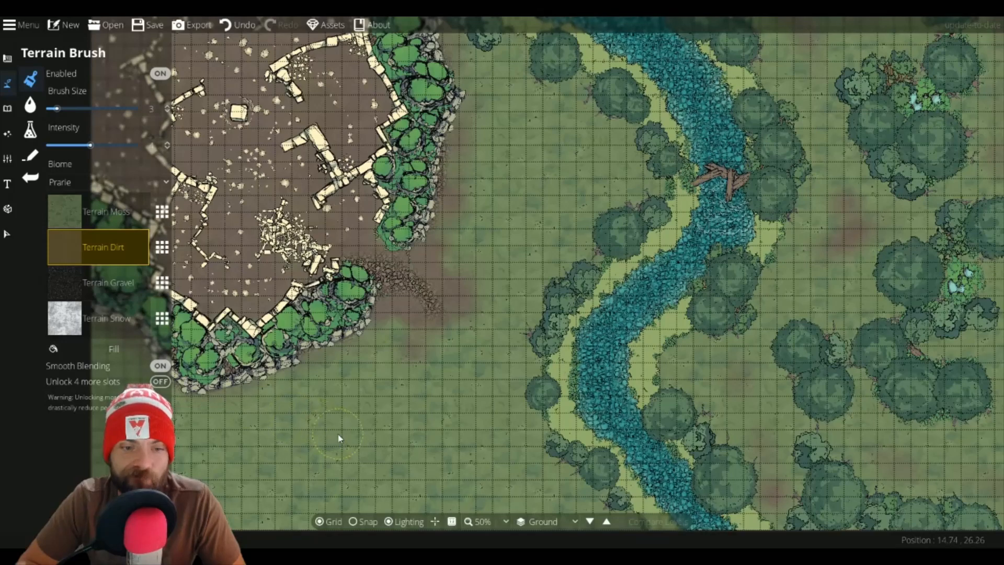
{"action": "scroll", "coordinate": [369, 457], "scroll_direction": "up", "scroll_amount": 4}
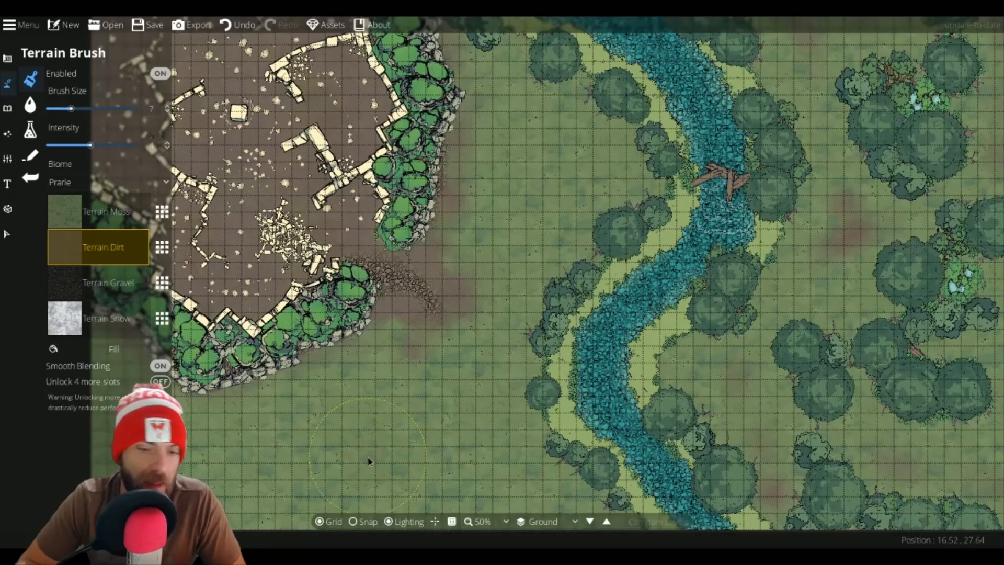
{"action": "left_click_drag", "start_coordinate": [369, 457], "coordinate": [400, 443]}
{"action": "left_click_drag", "start_coordinate": [428, 394], "coordinate": [372, 418]}
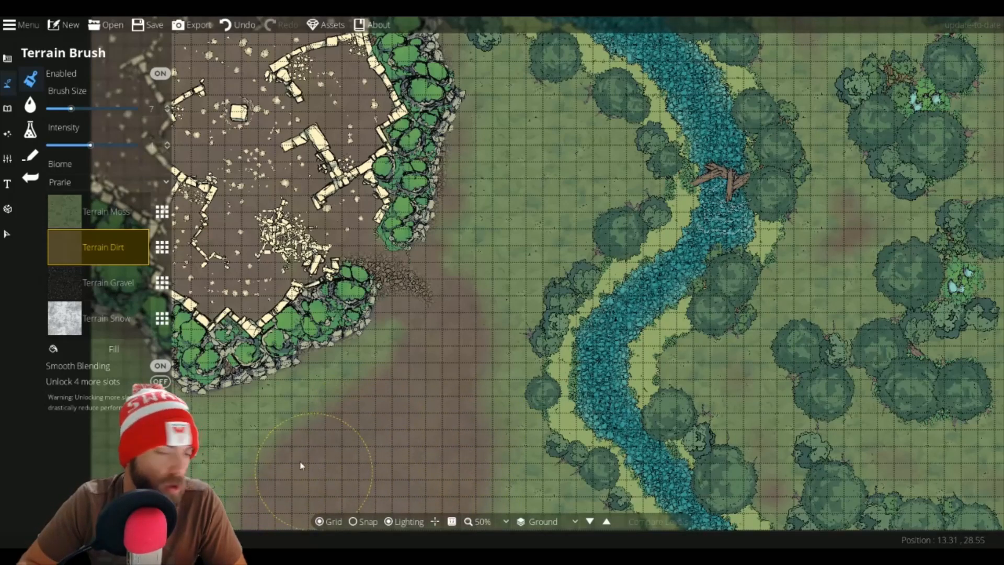
Step: Paint a Terrain Gravel path along the dirt trail south of the ruins, undoing one stray stroke
{"action": "left_click", "coordinate": [96, 285]}
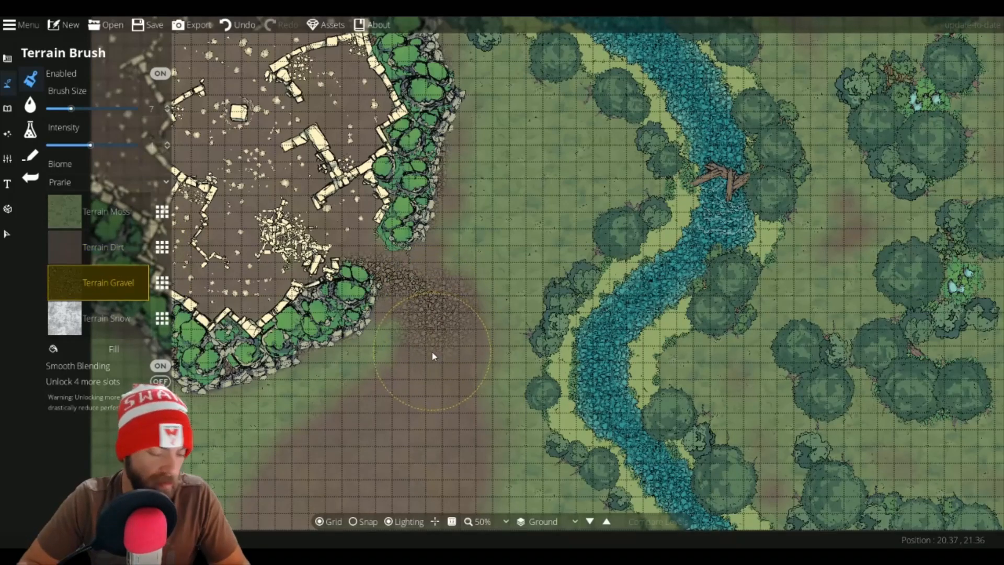
{"action": "key", "text": "ctrl+z"}
{"action": "scroll", "coordinate": [431, 314], "scroll_direction": "down", "scroll_amount": 4}
{"action": "left_click_drag", "start_coordinate": [434, 311], "coordinate": [443, 335]}
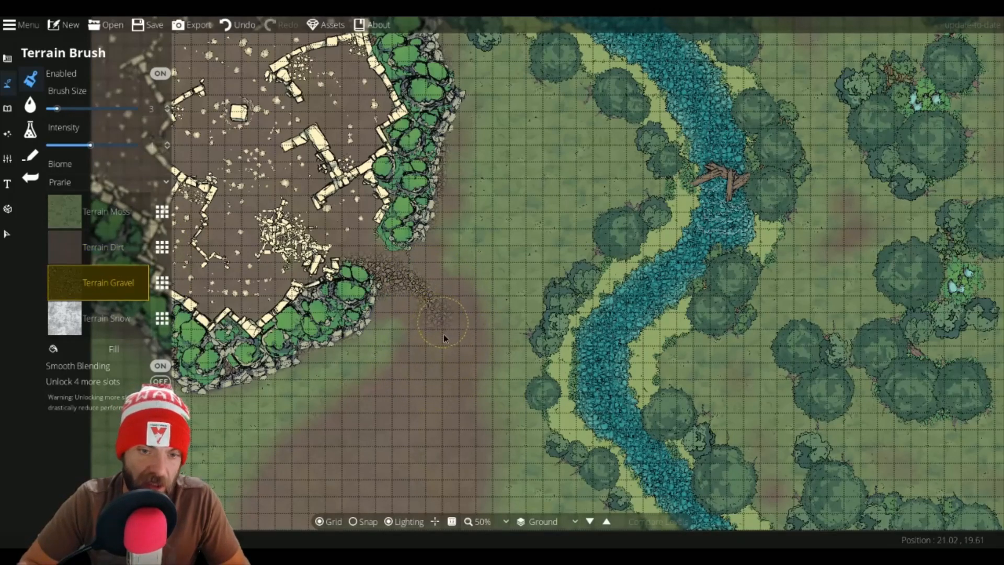
{"action": "left_click_drag", "start_coordinate": [423, 388], "coordinate": [414, 432]}
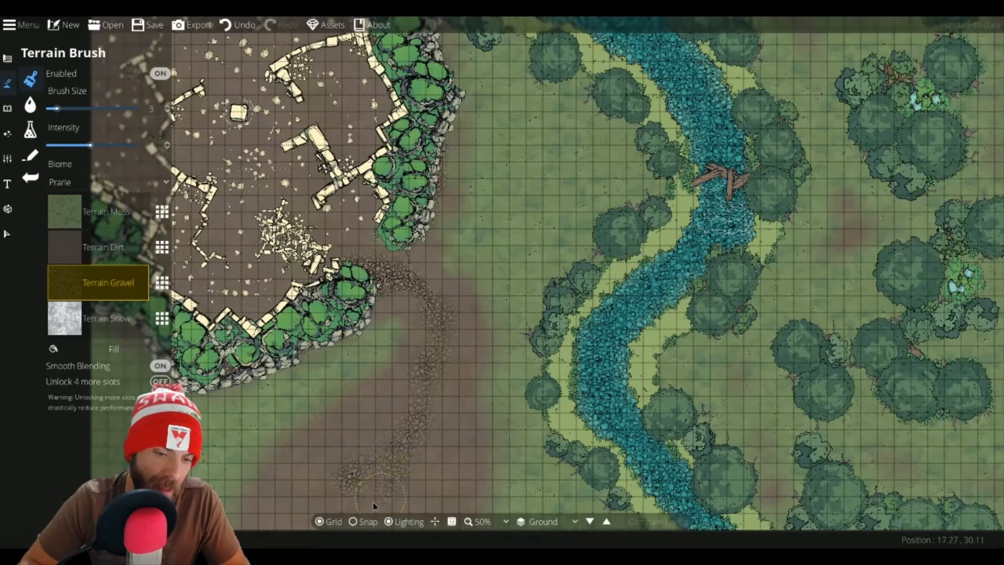
{"action": "left_click_drag", "start_coordinate": [370, 487], "coordinate": [379, 425]}
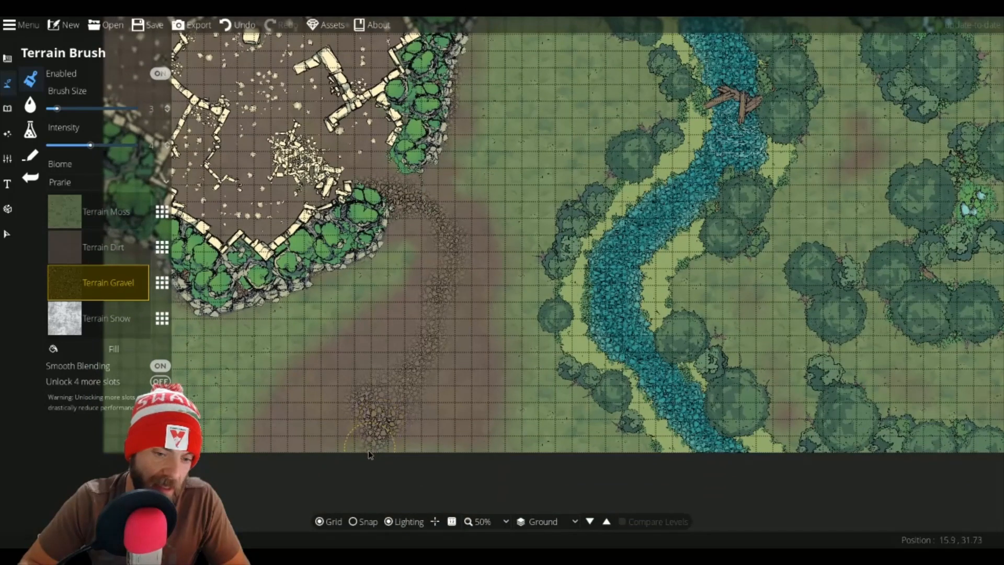
Step: Thicken the gravel path with Terrain Gravel where it meets the ruins
{"action": "left_click", "coordinate": [87, 258]}
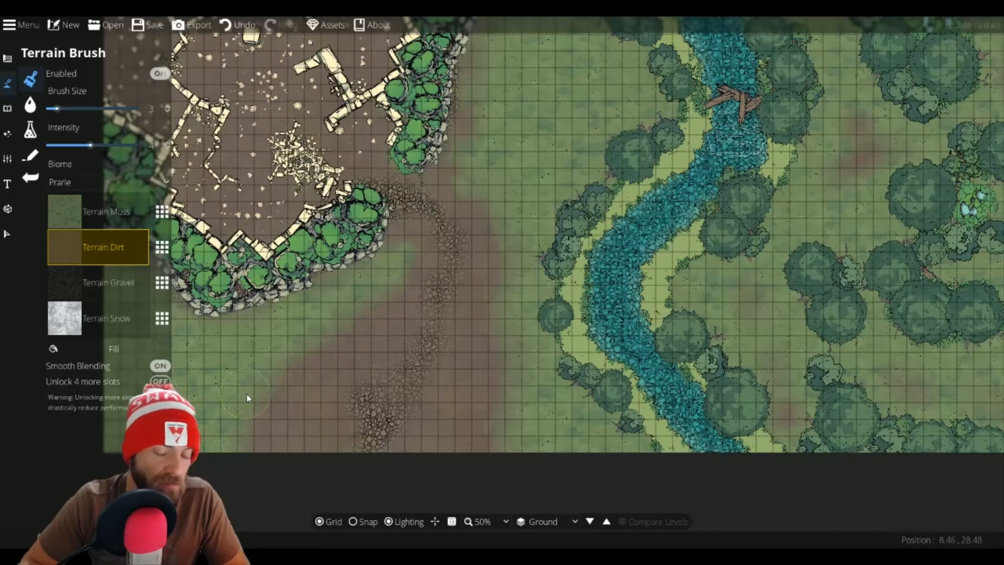
{"action": "left_click", "coordinate": [69, 270]}
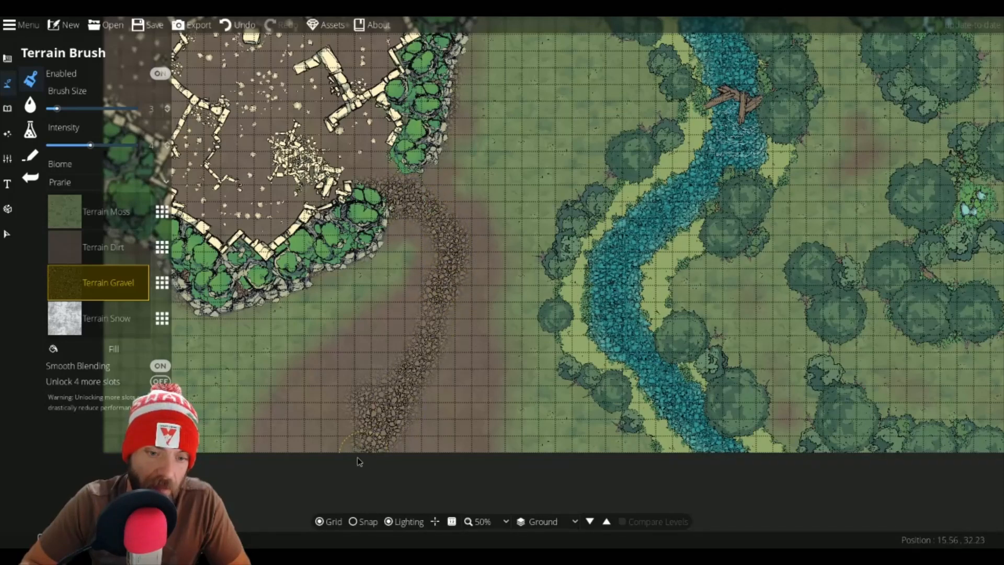
{"action": "mouse_move", "coordinate": [484, 358]}
{"action": "left_mouse_down"}
{"action": "mouse_move", "coordinate": [402, 472]}
{"action": "mouse_move", "coordinate": [314, 463]}
{"action": "mouse_move", "coordinate": [280, 414]}
{"action": "mouse_move", "coordinate": [291, 416]}
{"action": "left_mouse_up"}
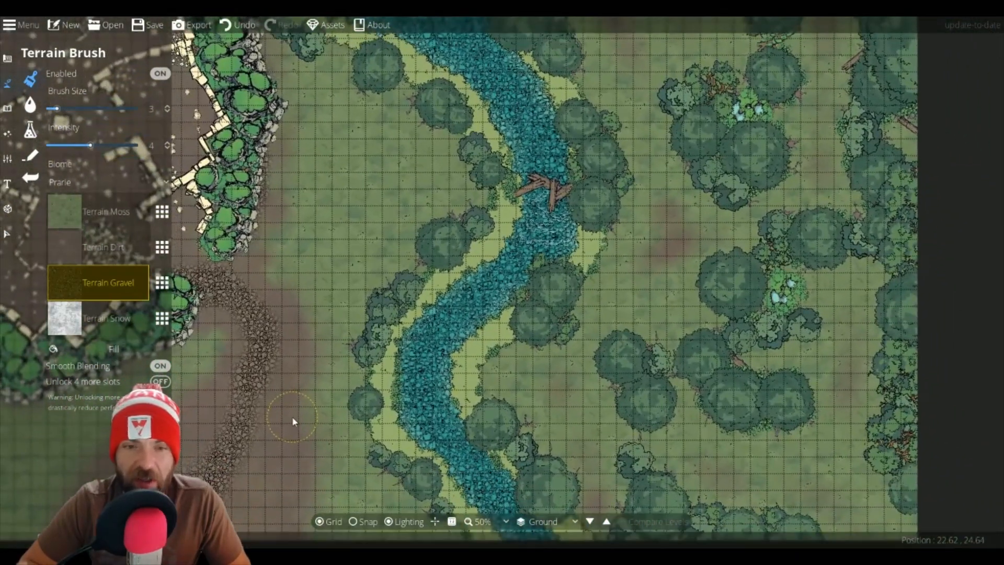
{"action": "left_click", "coordinate": [8, 108]}
{"action": "left_click", "coordinate": [57, 79]}
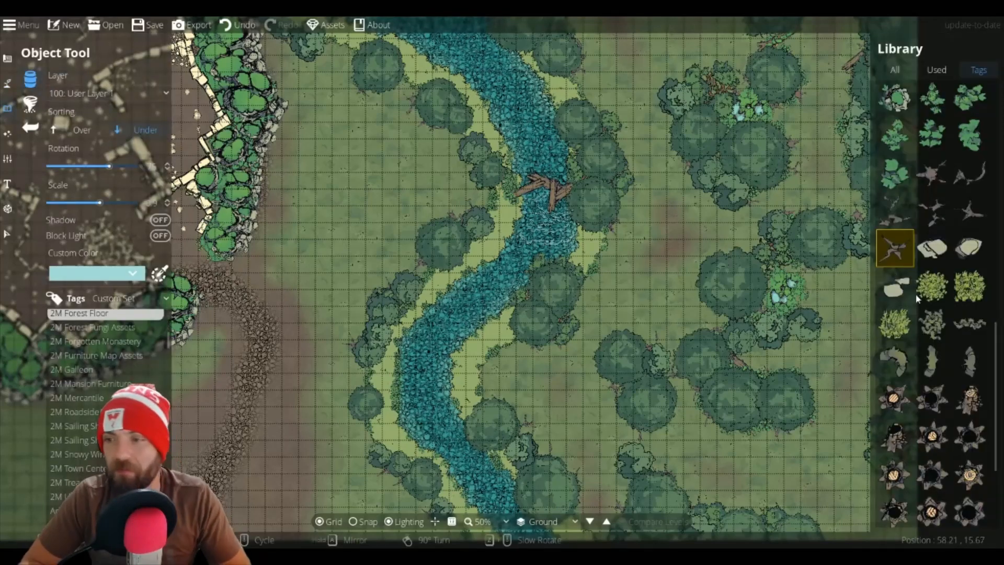
{"action": "scroll", "coordinate": [905, 355], "scroll_direction": "down", "scroll_amount": 3}
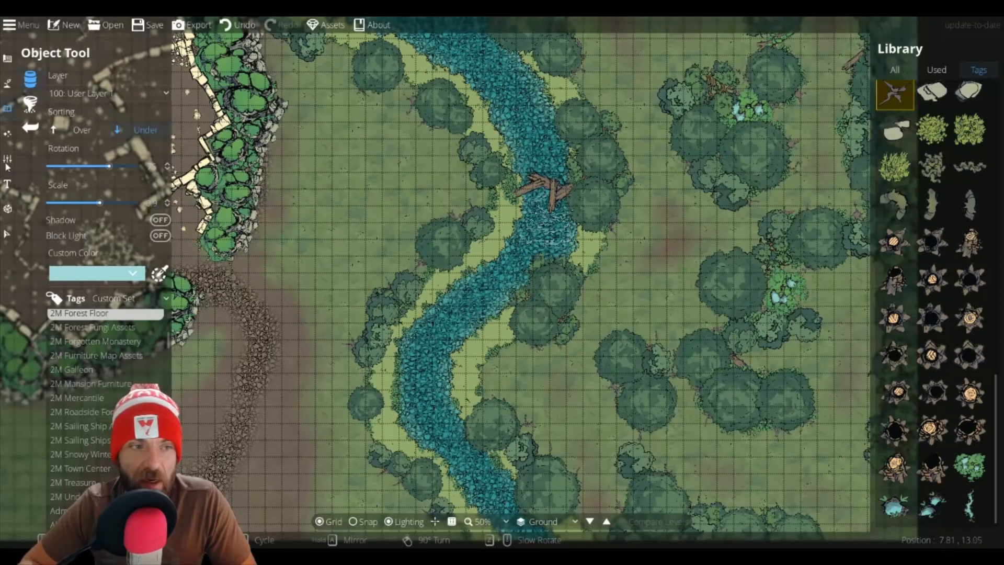
Step: Toggle Smooth Blending off and back on to compare the terrain edges
{"action": "left_click", "coordinate": [7, 82]}
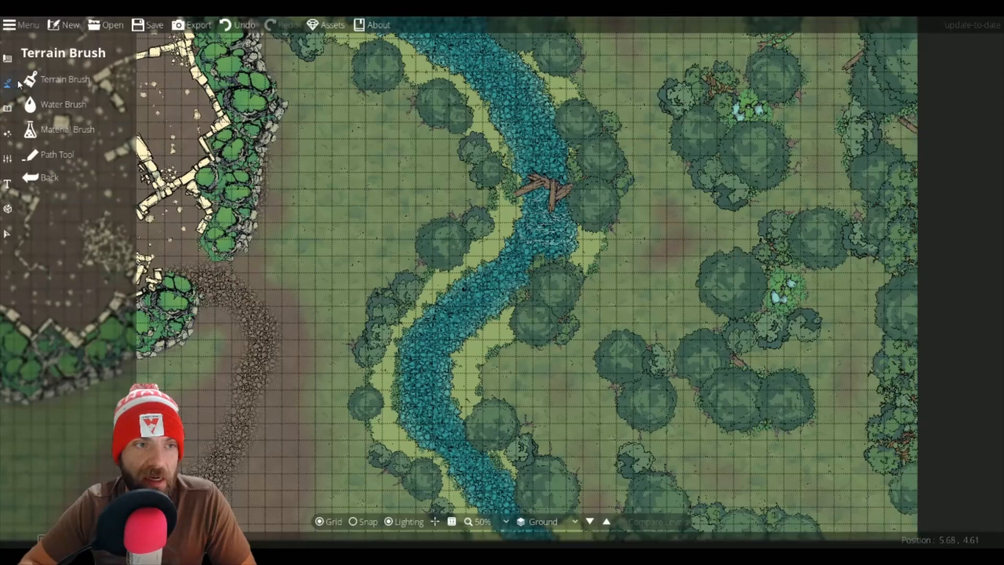
{"action": "left_click", "coordinate": [46, 83]}
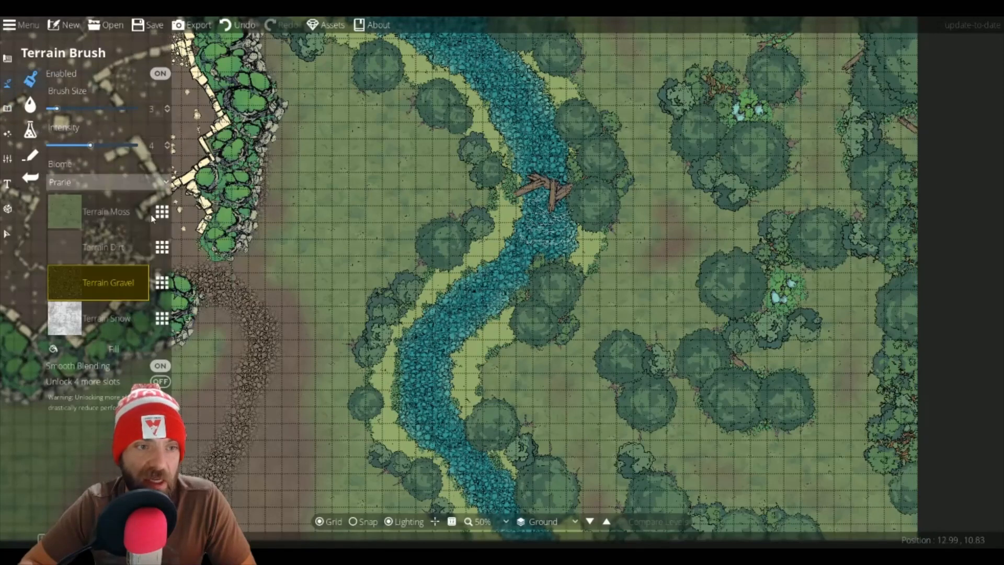
{"action": "left_click", "coordinate": [160, 366]}
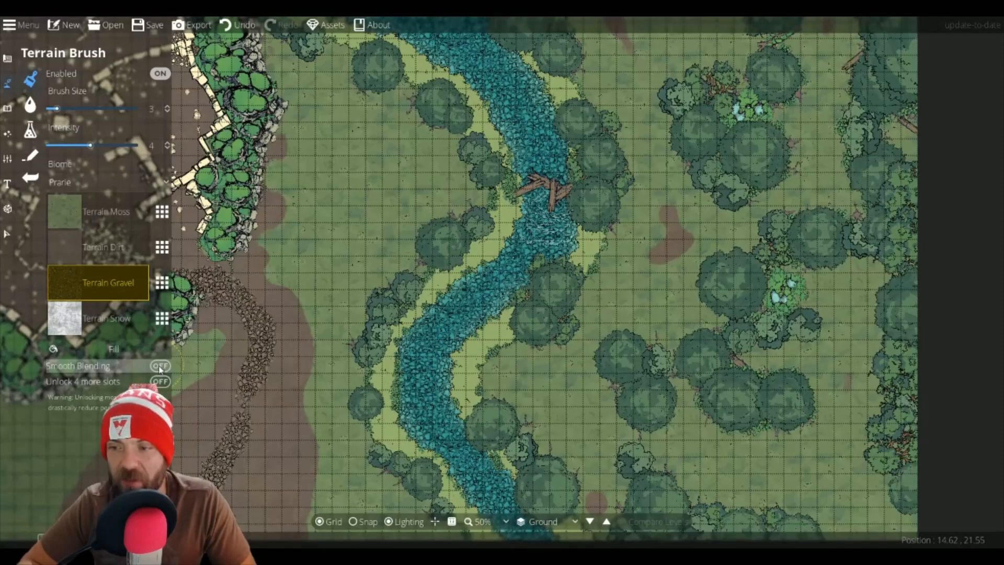
{"action": "left_click", "coordinate": [160, 366]}
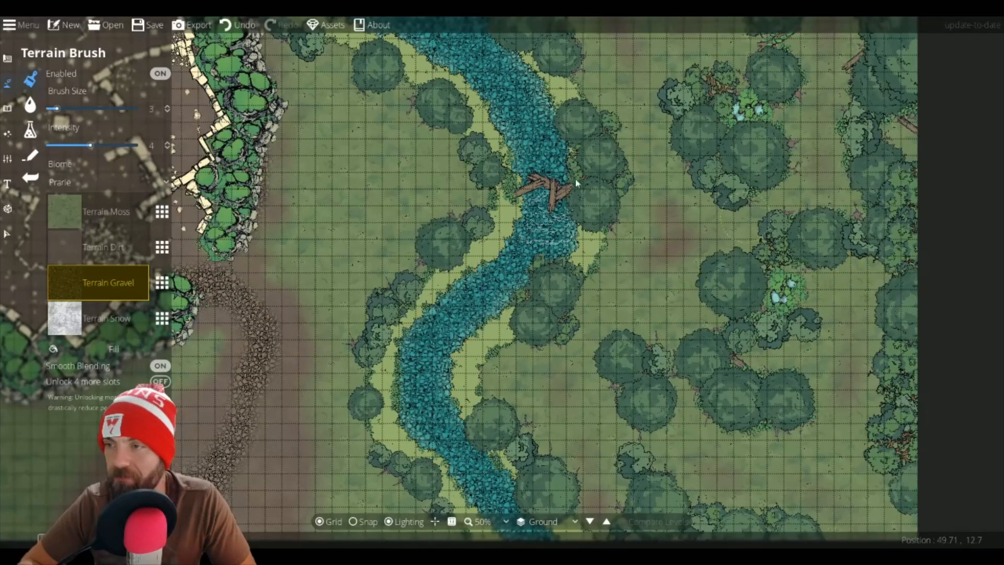
Step: Switch to the Object Tool and browse through the full asset library
{"action": "left_click", "coordinate": [7, 108]}
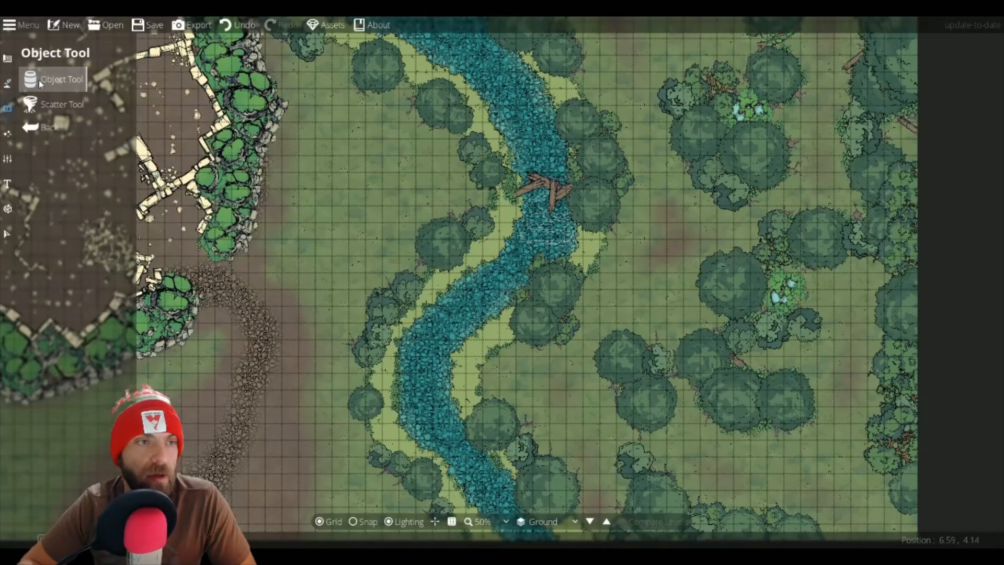
{"action": "left_click", "coordinate": [38, 80]}
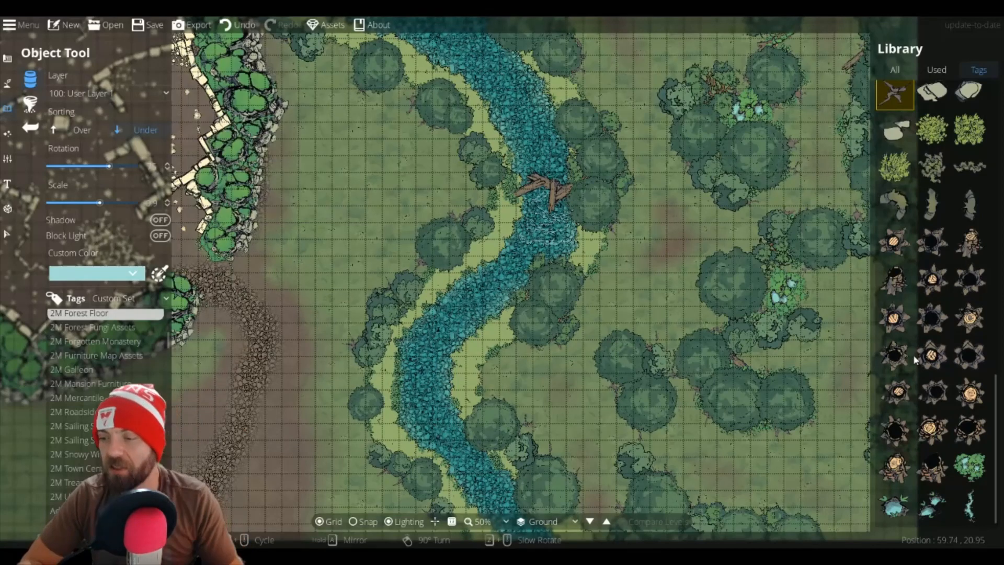
{"action": "left_click", "coordinate": [896, 70]}
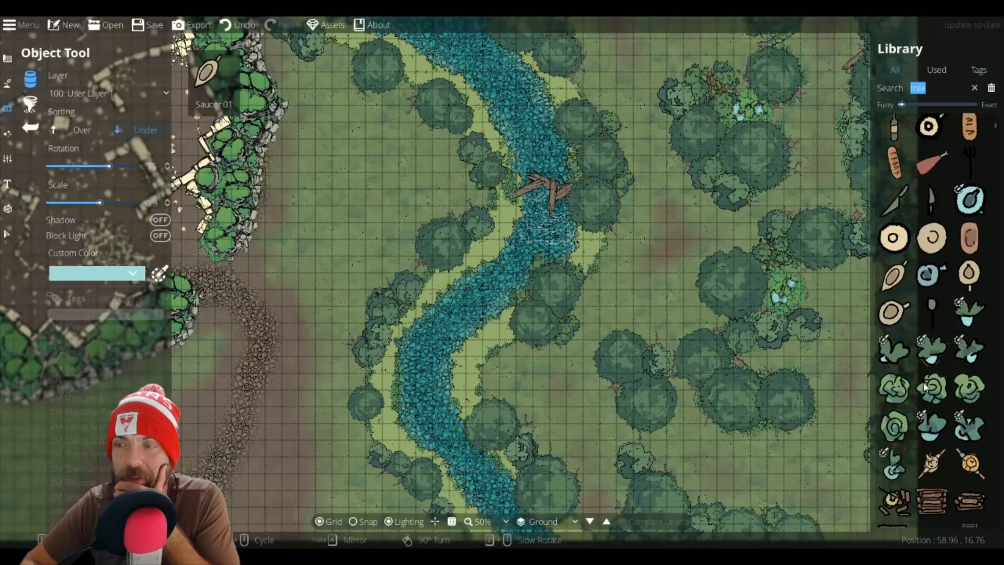
{"action": "scroll", "coordinate": [951, 446], "scroll_direction": "down", "scroll_amount": 10}
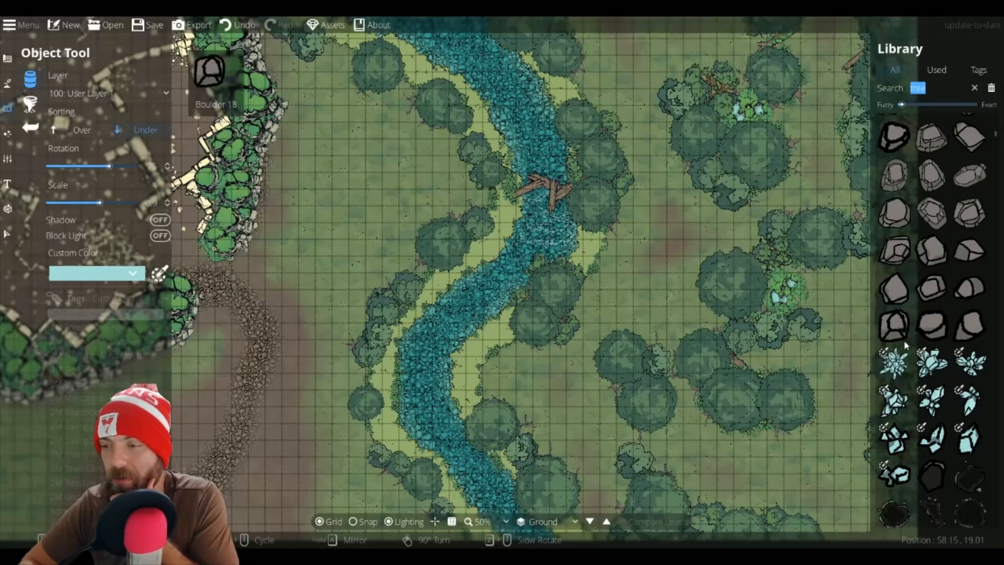
{"action": "scroll", "coordinate": [903, 340], "scroll_direction": "down", "scroll_amount": 5}
{"action": "scroll", "coordinate": [920, 356], "scroll_direction": "down", "scroll_amount": 5}
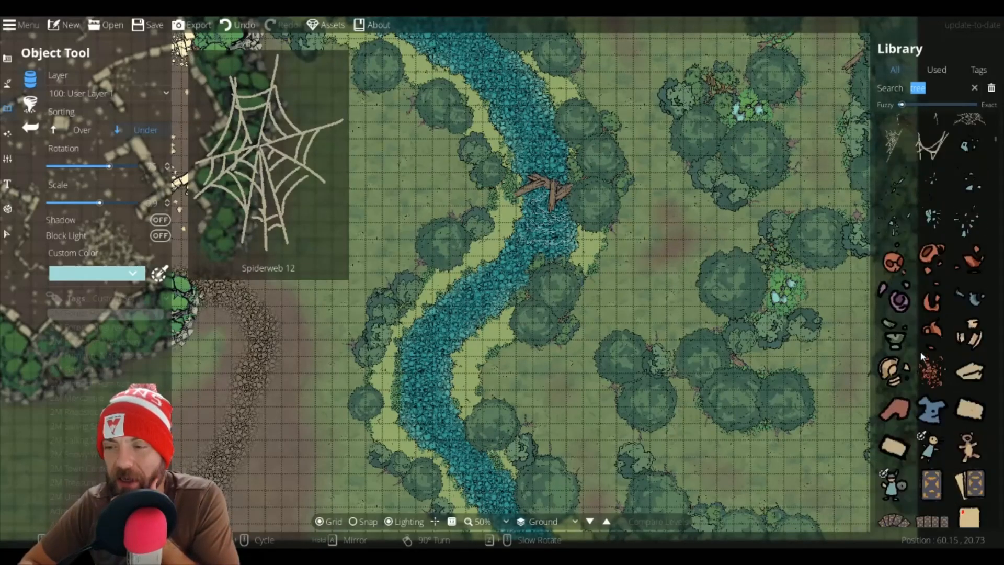
{"action": "scroll", "coordinate": [922, 356], "scroll_direction": "down", "scroll_amount": 5}
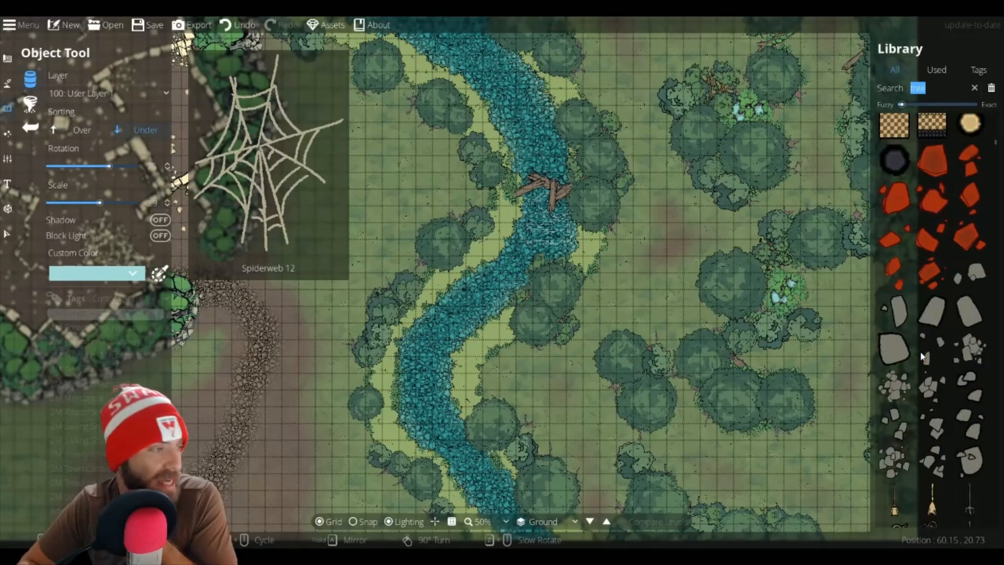
{"action": "scroll", "coordinate": [922, 357], "scroll_direction": "down", "scroll_amount": 10}
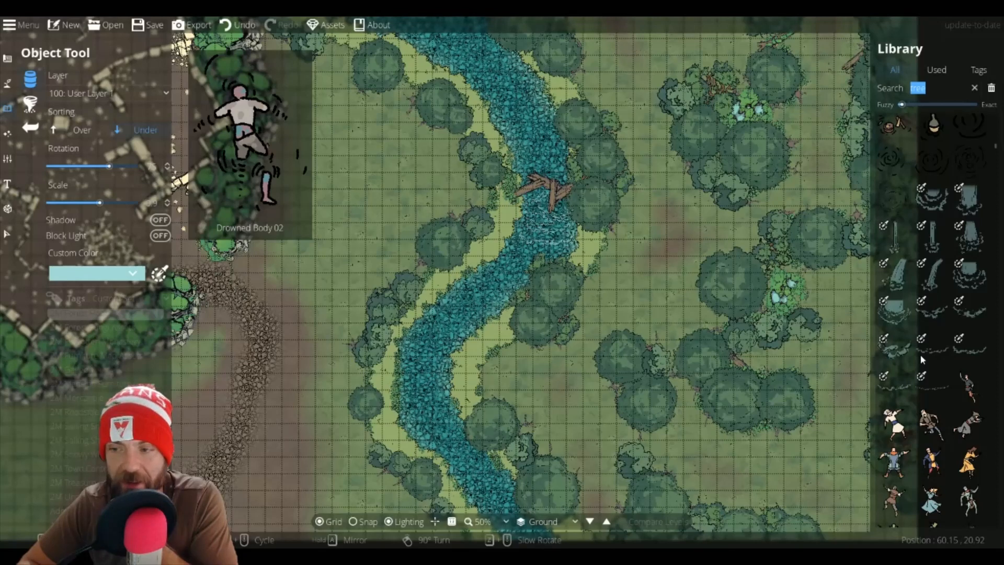
{"action": "scroll", "coordinate": [921, 359], "scroll_direction": "down", "scroll_amount": 10}
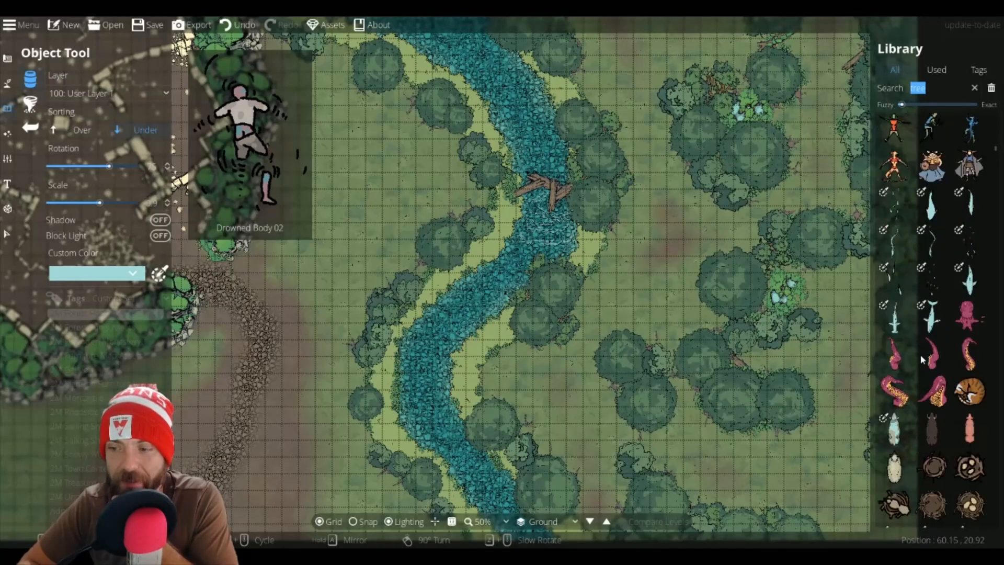
{"action": "scroll", "coordinate": [922, 361], "scroll_direction": "down", "scroll_amount": 10}
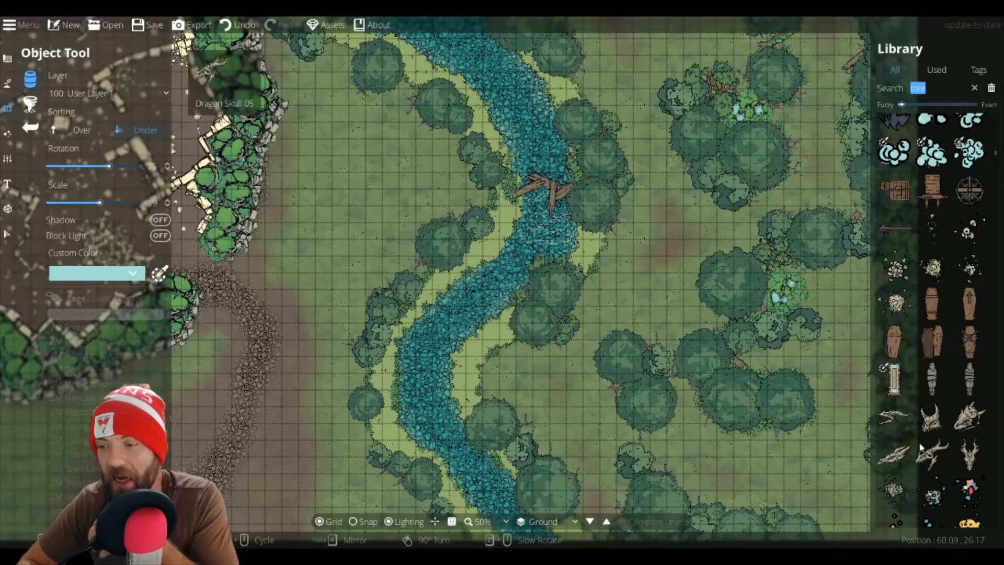
{"action": "scroll", "coordinate": [921, 447], "scroll_direction": "down", "scroll_amount": 5}
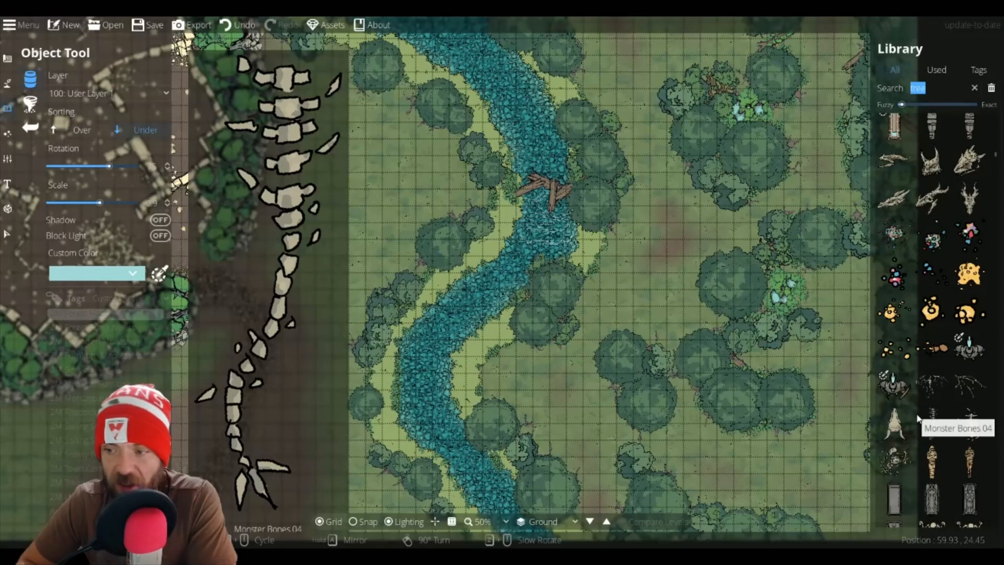
{"action": "scroll", "coordinate": [951, 418], "scroll_direction": "down", "scroll_amount": 1}
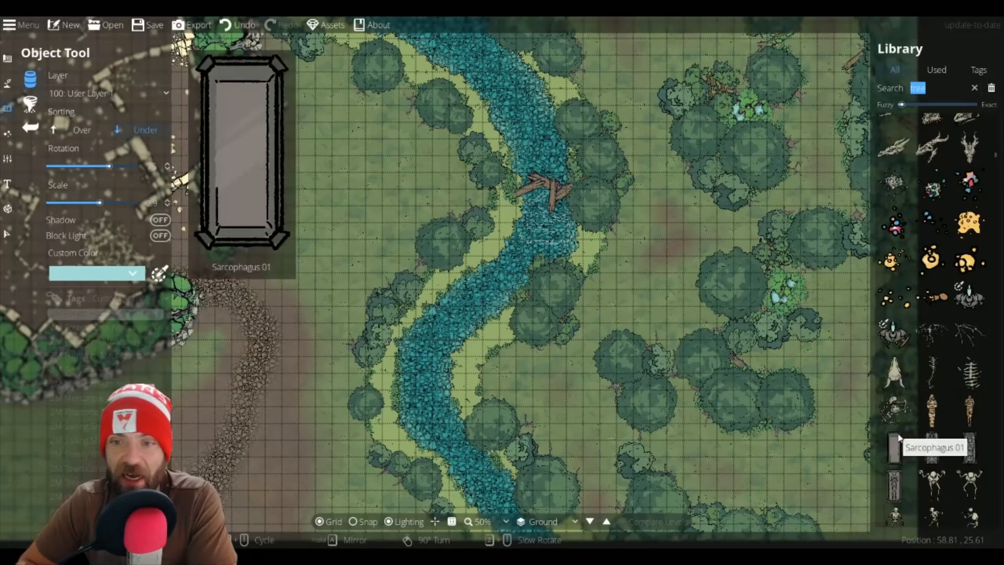
{"action": "scroll", "coordinate": [911, 429], "scroll_direction": "down", "scroll_amount": 7}
{"action": "scroll", "coordinate": [911, 428], "scroll_direction": "down", "scroll_amount": 3}
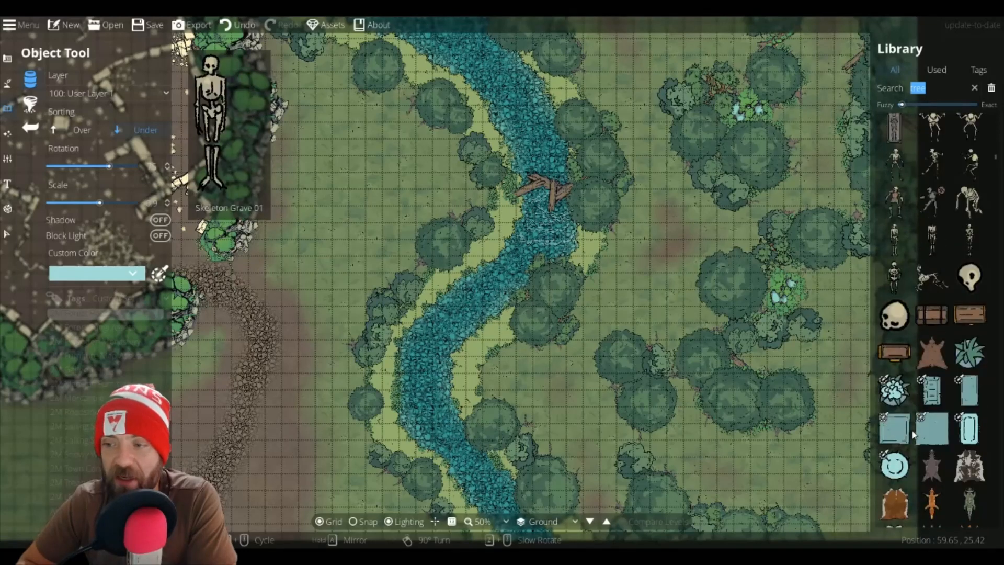
{"action": "scroll", "coordinate": [912, 433], "scroll_direction": "down", "scroll_amount": 3}
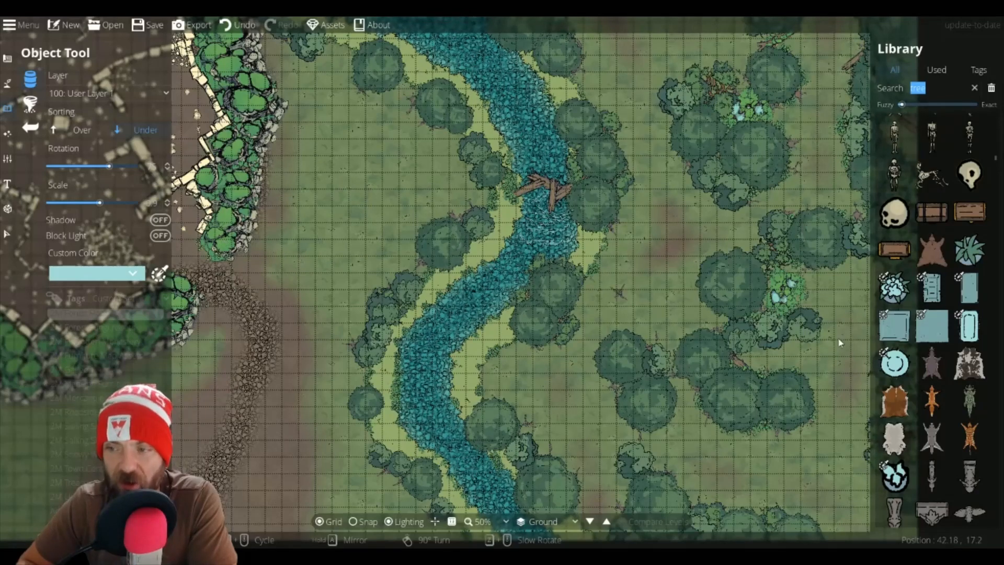
{"action": "scroll", "coordinate": [972, 393], "scroll_direction": "up", "scroll_amount": 6}
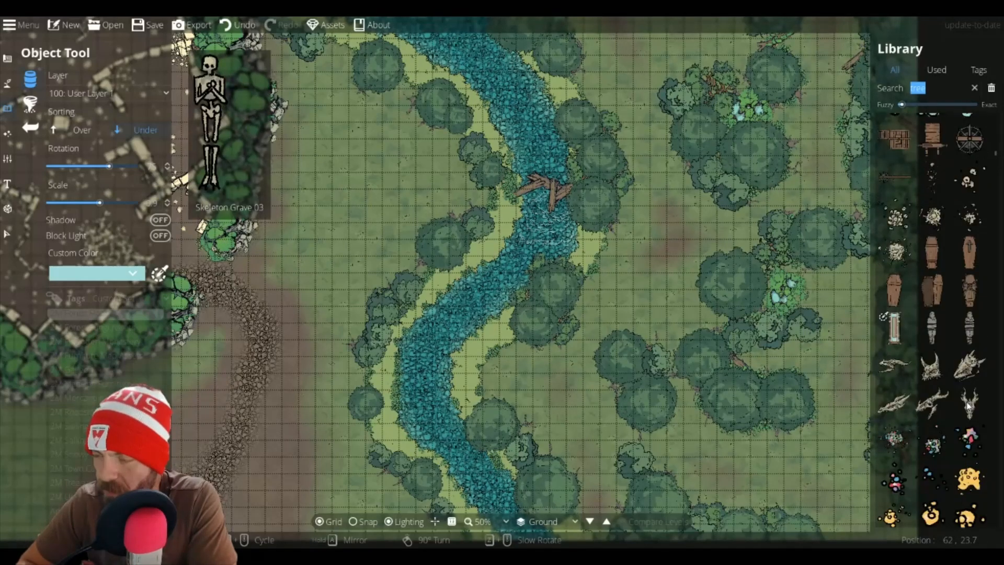
{"action": "scroll", "coordinate": [967, 405], "scroll_direction": "up", "scroll_amount": 15}
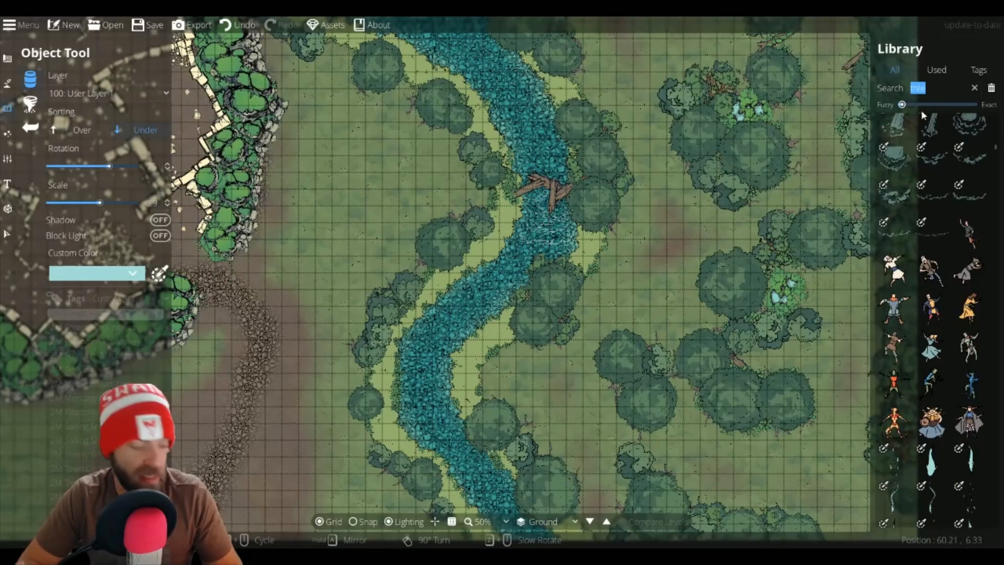
Step: Search the asset library for camp and set the custom object color to a reddish orange
{"action": "left_click", "coordinate": [936, 88]}
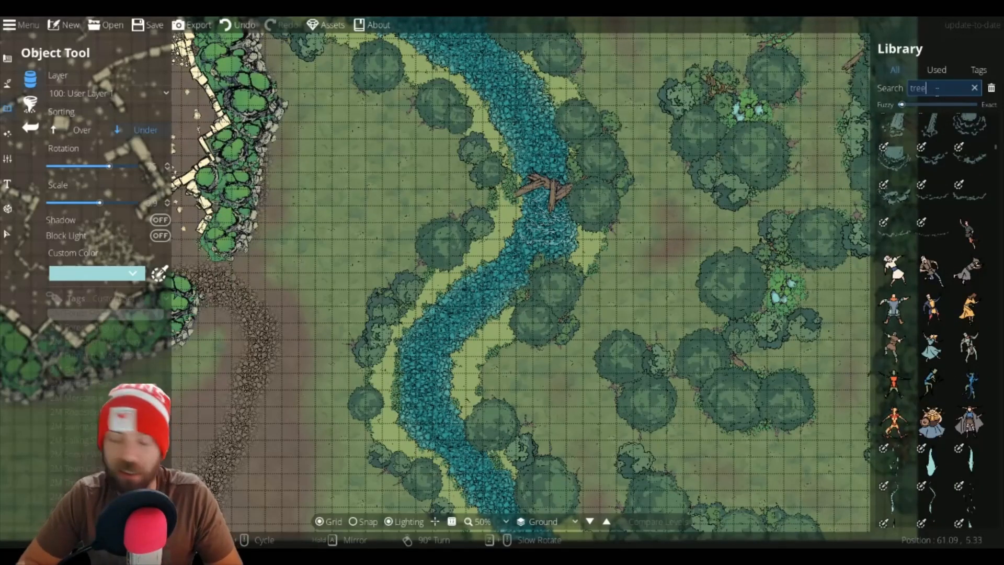
{"action": "type", "text": "cam"}
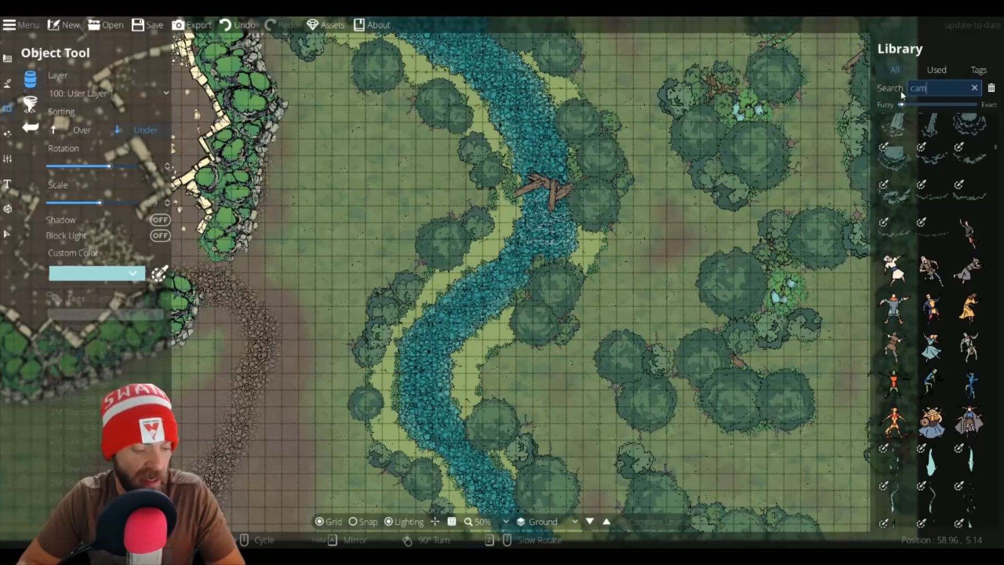
{"action": "type", "text": "p"}
{"action": "mouse_move", "coordinate": [909, 357]}
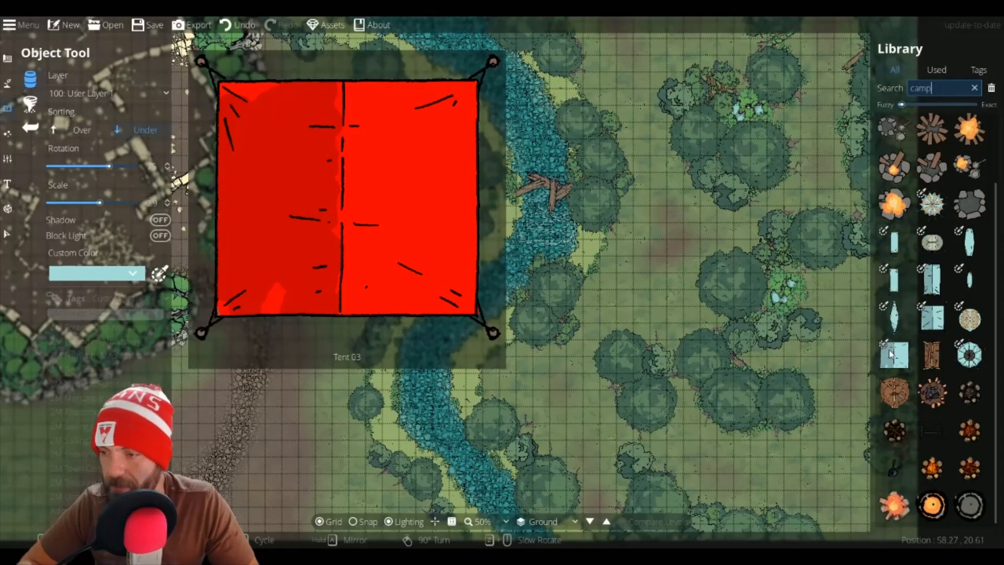
{"action": "left_click", "coordinate": [159, 275]}
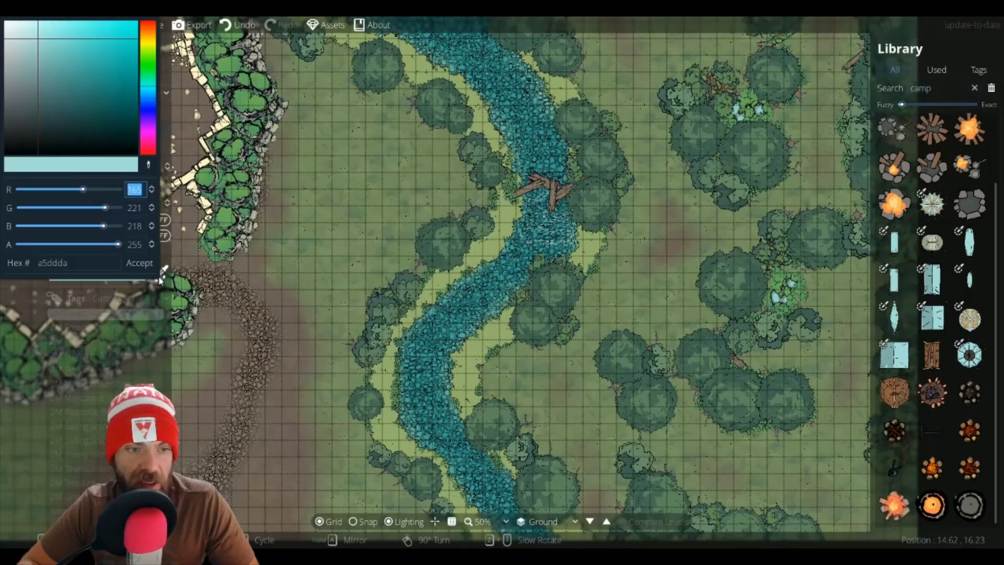
{"action": "left_click", "coordinate": [71, 379]}
{"action": "left_click", "coordinate": [113, 274]}
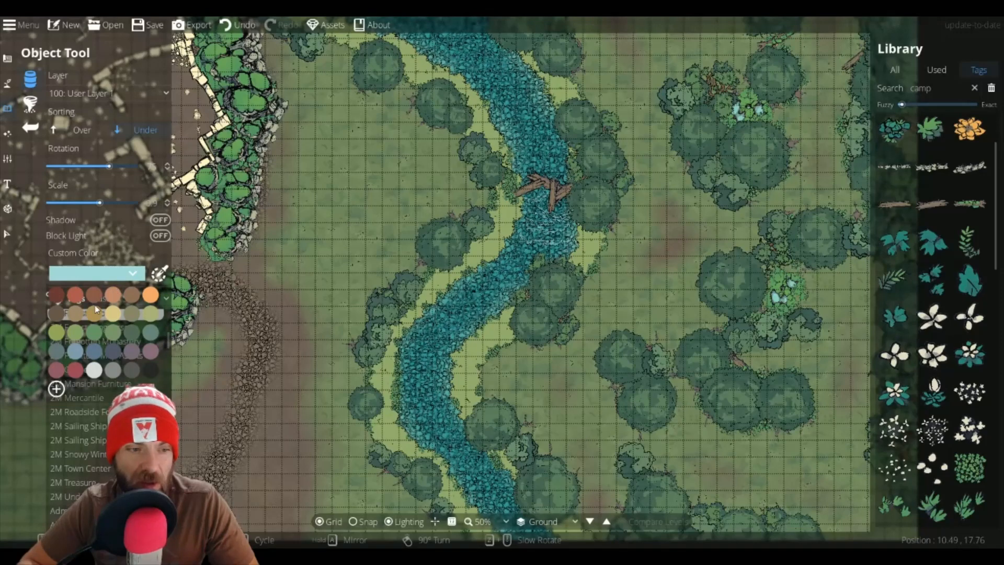
{"action": "left_click", "coordinate": [77, 296]}
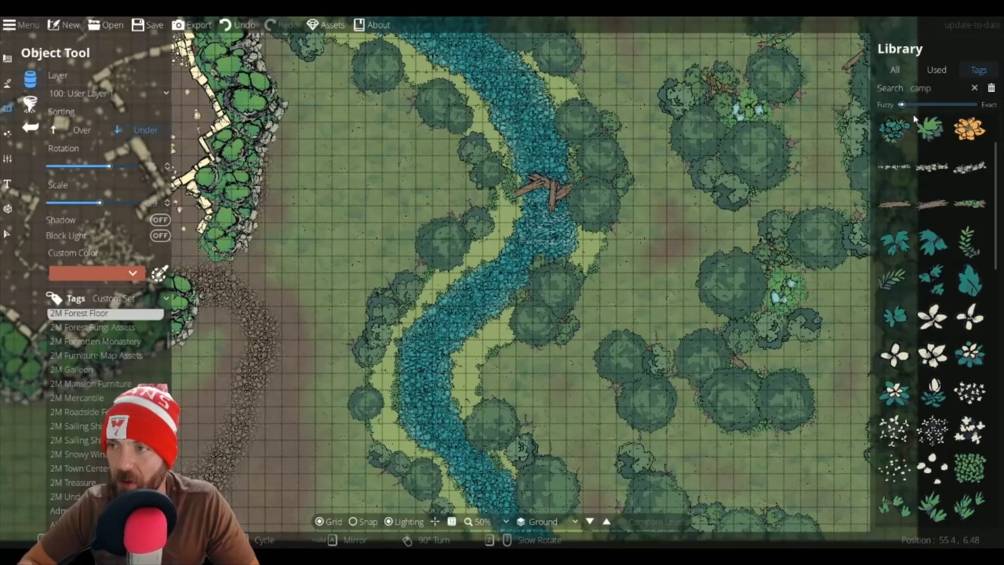
{"action": "left_click", "coordinate": [947, 87]}
{"action": "key", "text": "Return"}
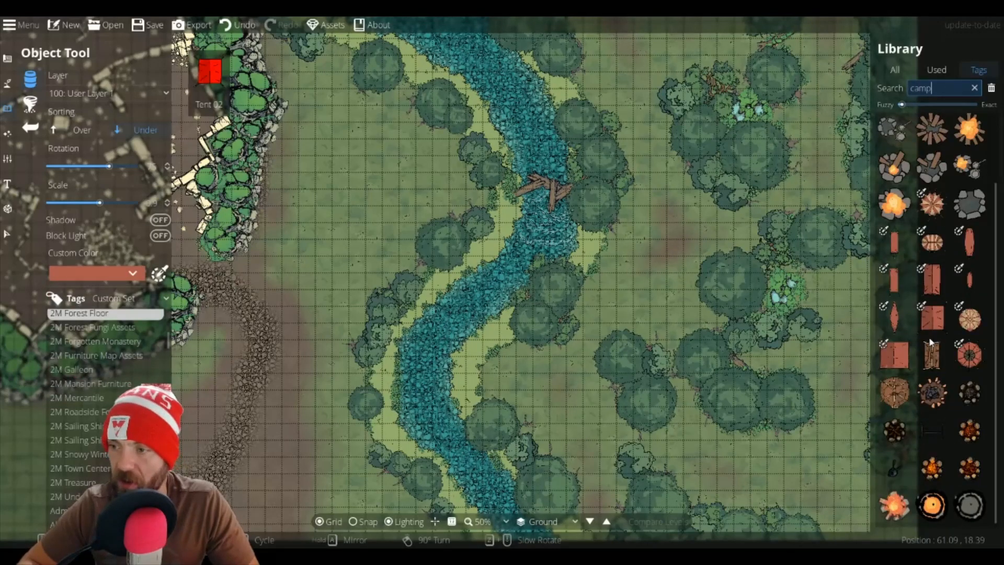
Step: Place a tent rotated to 150° at scale 1.9 in the clearing between the ruins and the river
{"action": "left_click", "coordinate": [932, 318]}
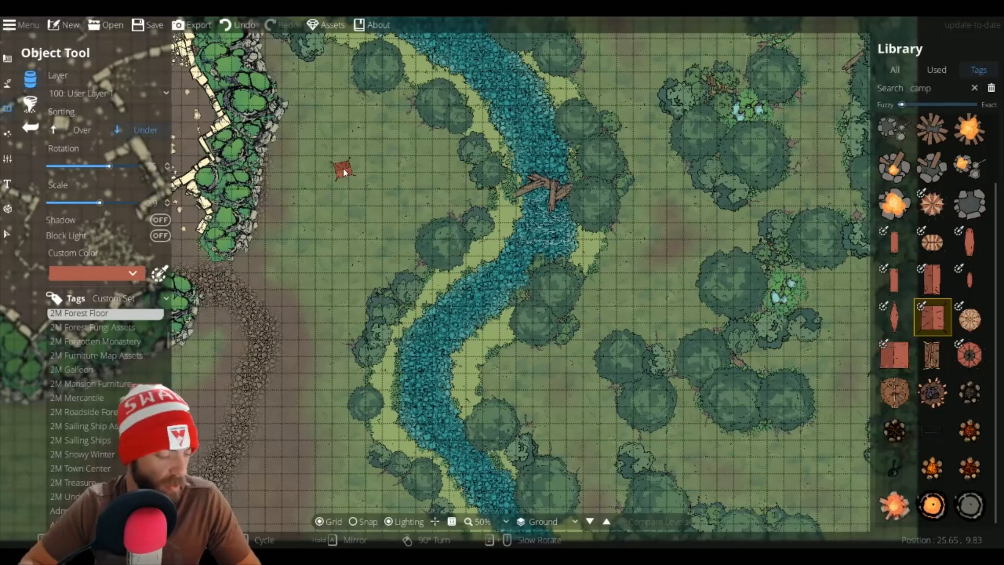
{"action": "scroll", "coordinate": [343, 168], "scroll_direction": "up", "scroll_amount": 5}
{"action": "scroll", "coordinate": [343, 166], "scroll_direction": "up", "scroll_amount": 1}
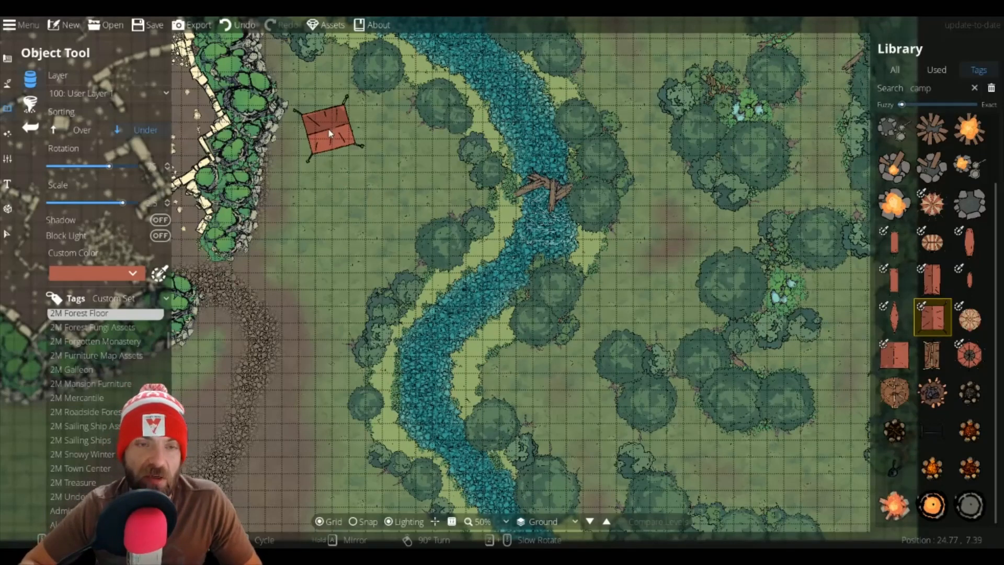
{"action": "scroll", "coordinate": [330, 133], "scroll_direction": "up", "scroll_amount": 5}
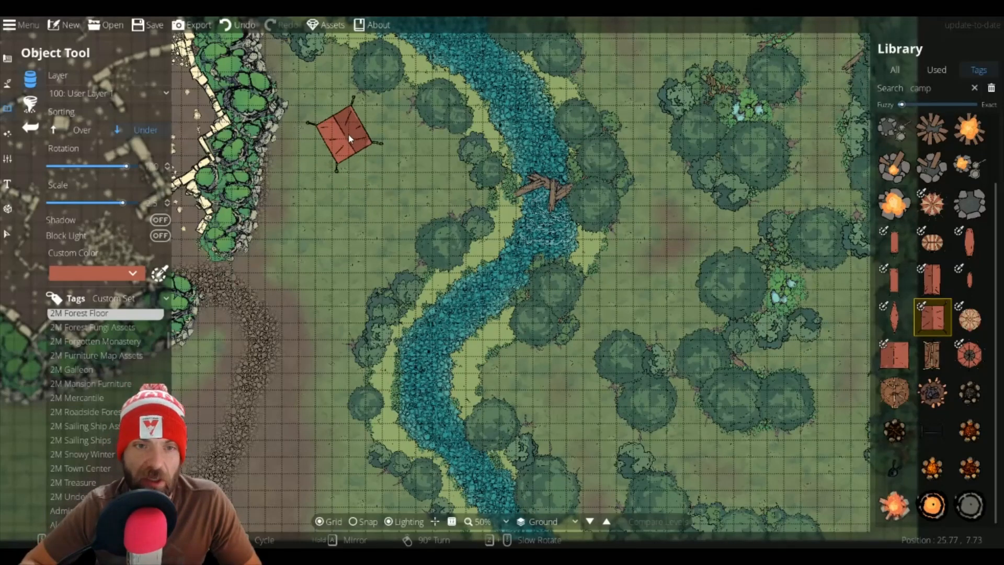
{"action": "scroll", "coordinate": [329, 94], "scroll_direction": "down", "scroll_amount": 2}
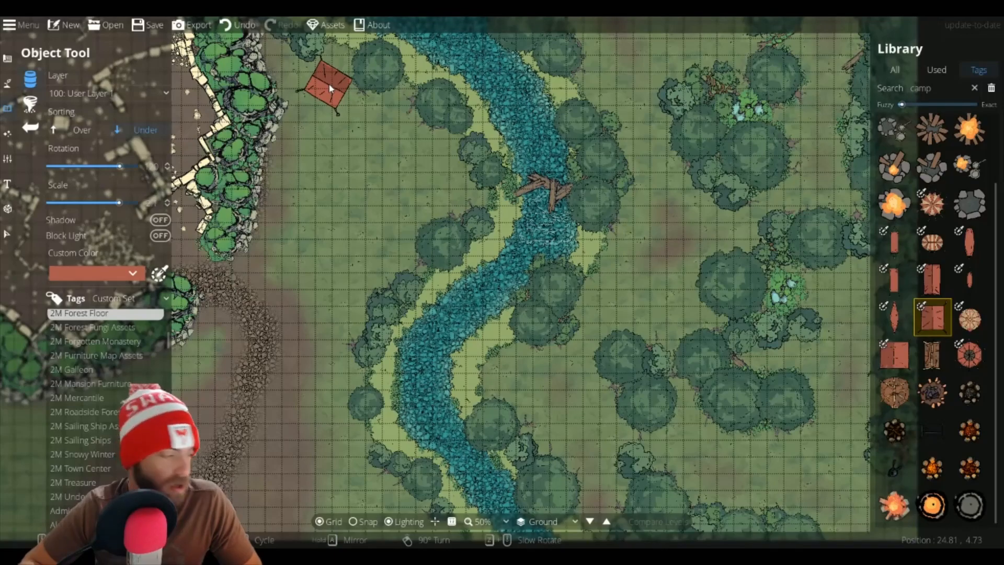
{"action": "scroll", "coordinate": [328, 83], "scroll_direction": "up", "scroll_amount": 5}
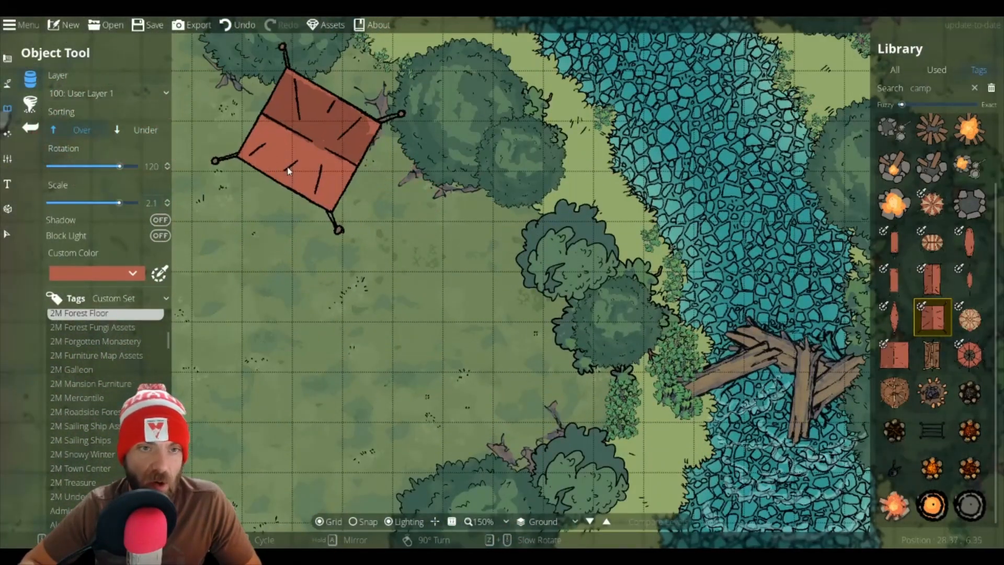
{"action": "scroll", "coordinate": [288, 169], "scroll_direction": "down", "scroll_amount": 1}
{"action": "scroll", "coordinate": [295, 174], "scroll_direction": "up", "scroll_amount": 1}
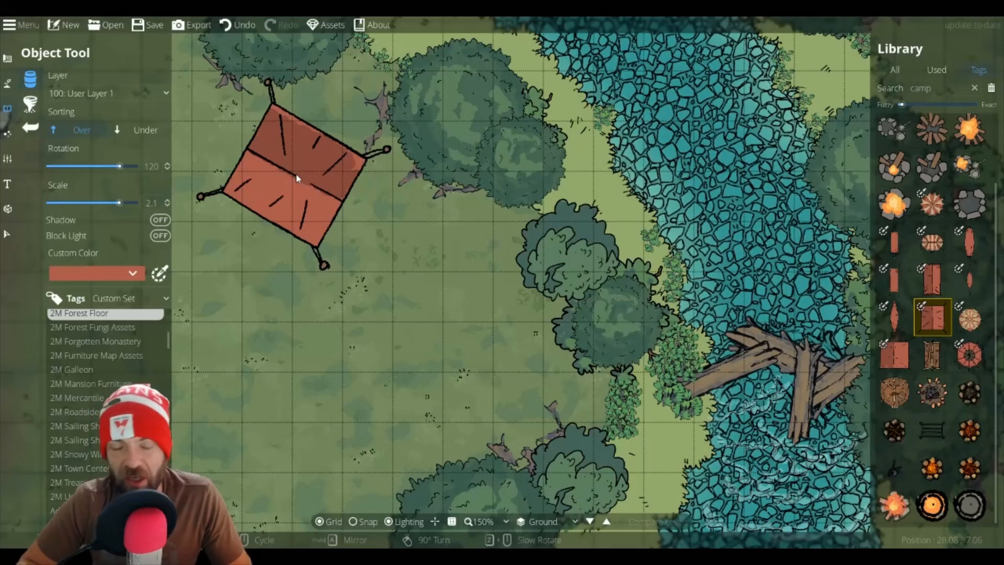
{"action": "scroll", "coordinate": [296, 174], "scroll_direction": "down", "scroll_amount": 2}
{"action": "scroll", "coordinate": [296, 174], "scroll_direction": "up", "scroll_amount": 1}
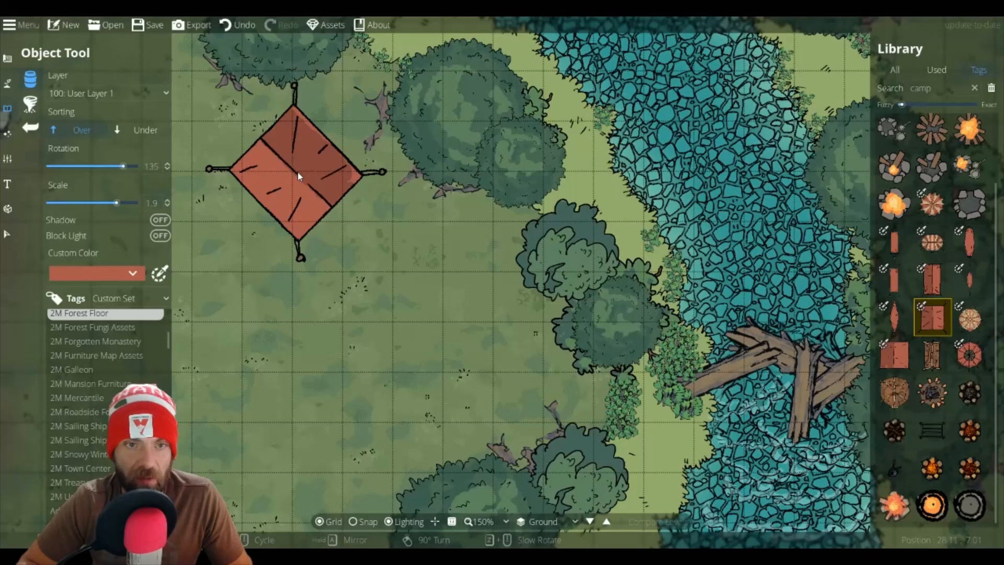
{"action": "scroll", "coordinate": [299, 175], "scroll_direction": "up", "scroll_amount": 5}
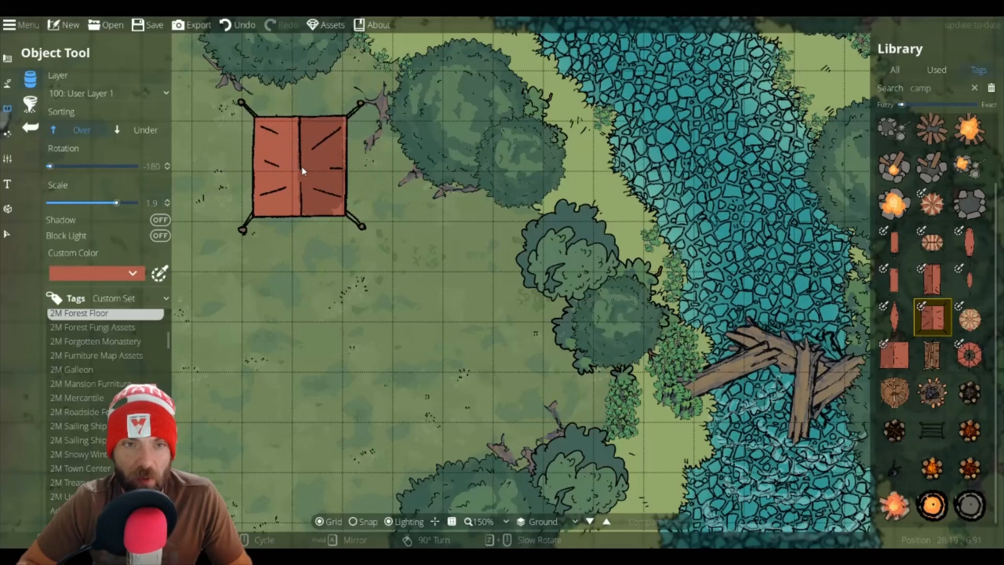
{"action": "scroll", "coordinate": [301, 168], "scroll_direction": "down", "scroll_amount": 4}
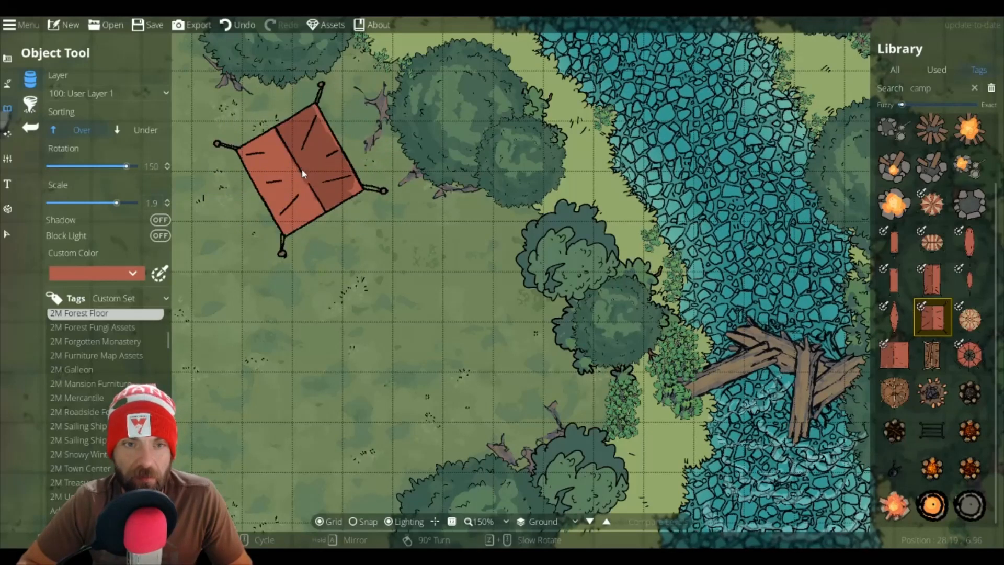
{"action": "left_click", "coordinate": [303, 163]}
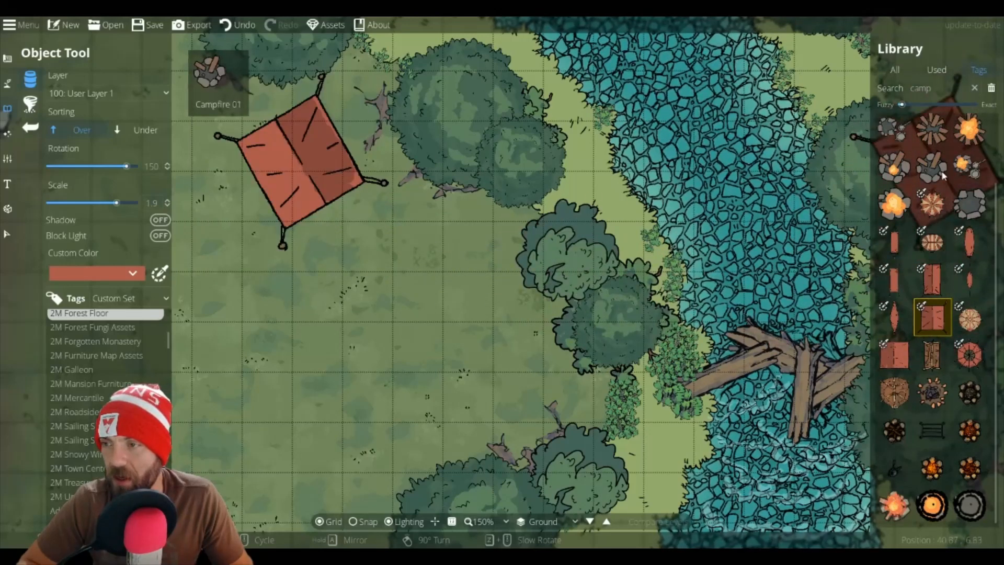
Step: Place a campfire at scale 0.6 in front of the red tent
{"action": "left_click", "coordinate": [893, 137]}
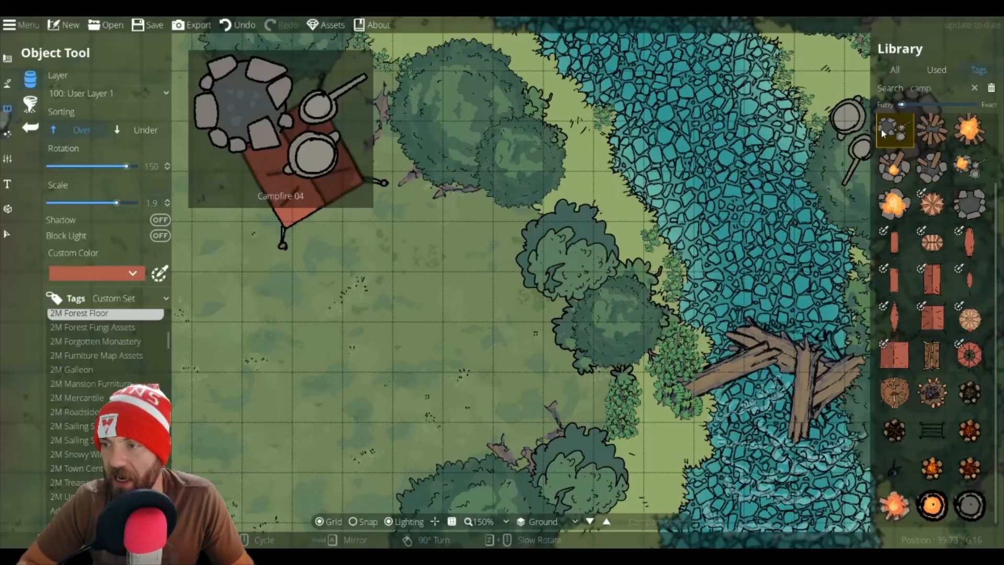
{"action": "scroll", "coordinate": [365, 258], "scroll_direction": "down", "scroll_amount": 11}
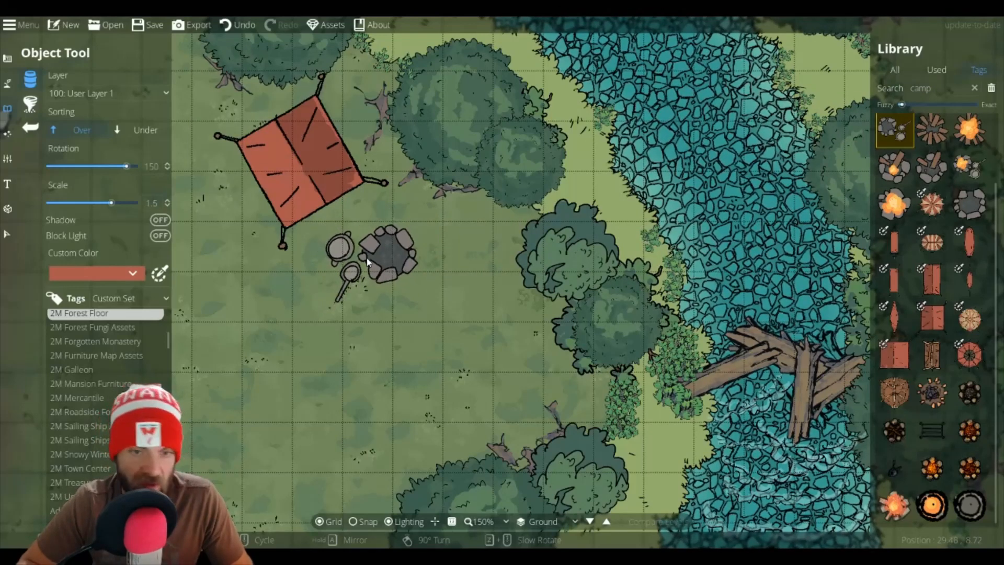
{"action": "scroll", "coordinate": [357, 253], "scroll_direction": "down", "scroll_amount": 1}
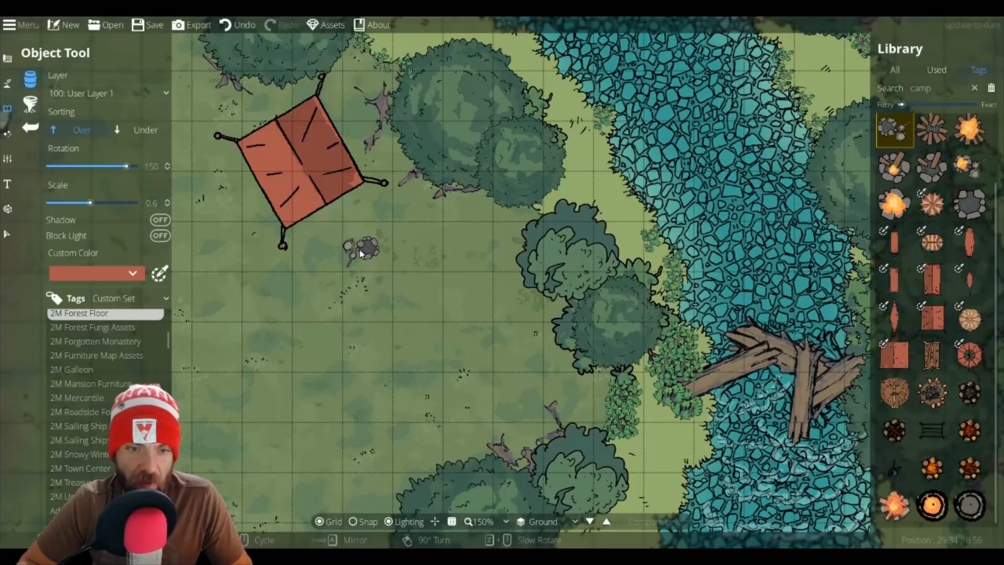
{"action": "left_click", "coordinate": [366, 252]}
Step: Place a second tent in blue at scale 1.2 against the trees east of the campfire
{"action": "left_click", "coordinate": [932, 280]}
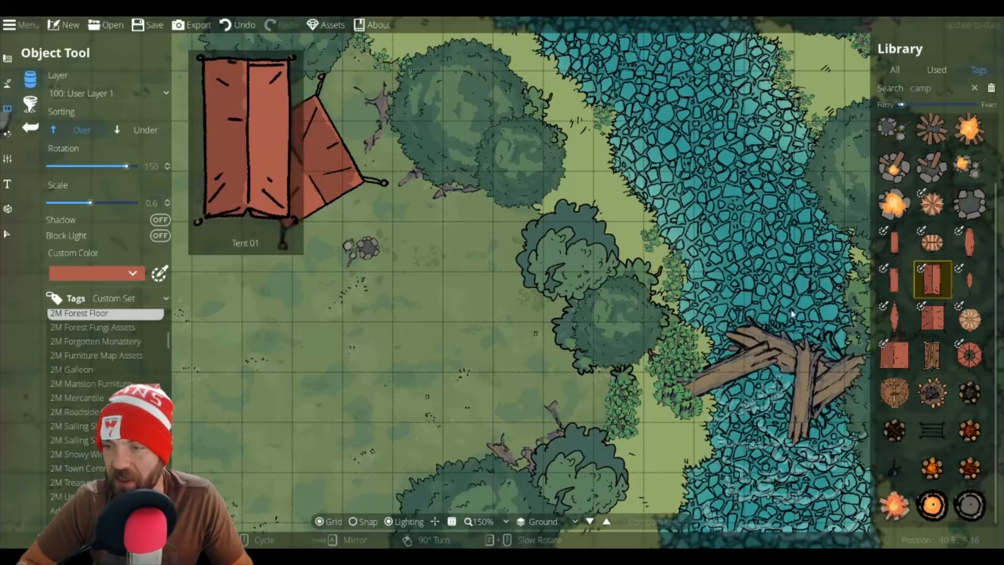
{"action": "scroll", "coordinate": [486, 241], "scroll_direction": "up", "scroll_amount": 3}
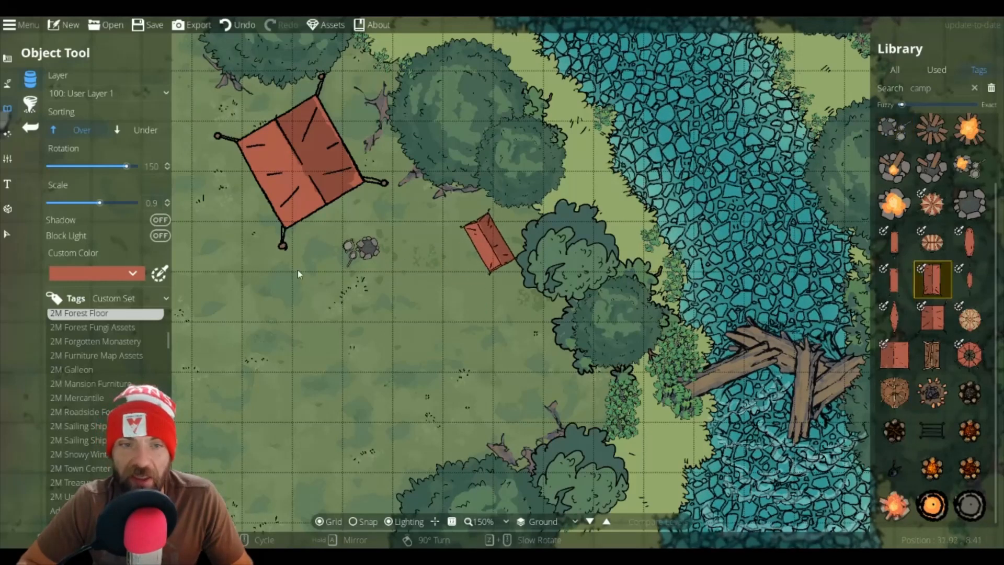
{"action": "left_click", "coordinate": [119, 272]}
{"action": "left_click", "coordinate": [114, 296]}
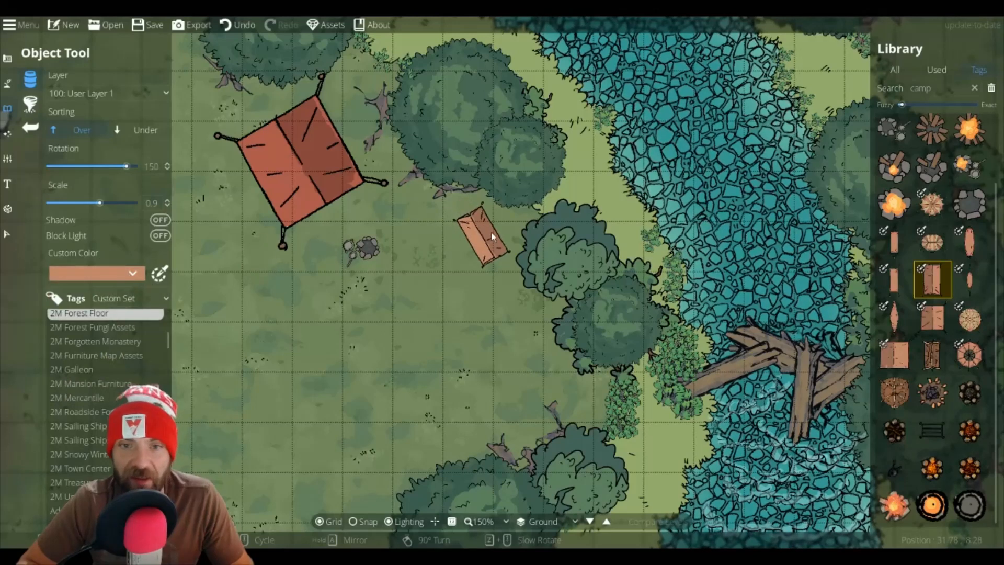
{"action": "left_click", "coordinate": [134, 272]}
{"action": "left_click", "coordinate": [127, 334]}
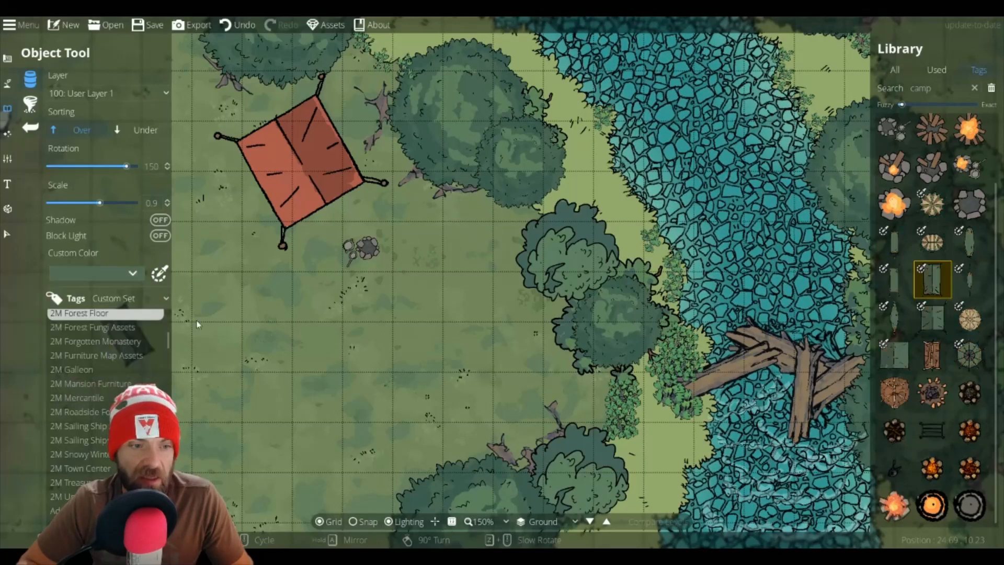
{"action": "left_click", "coordinate": [131, 272]}
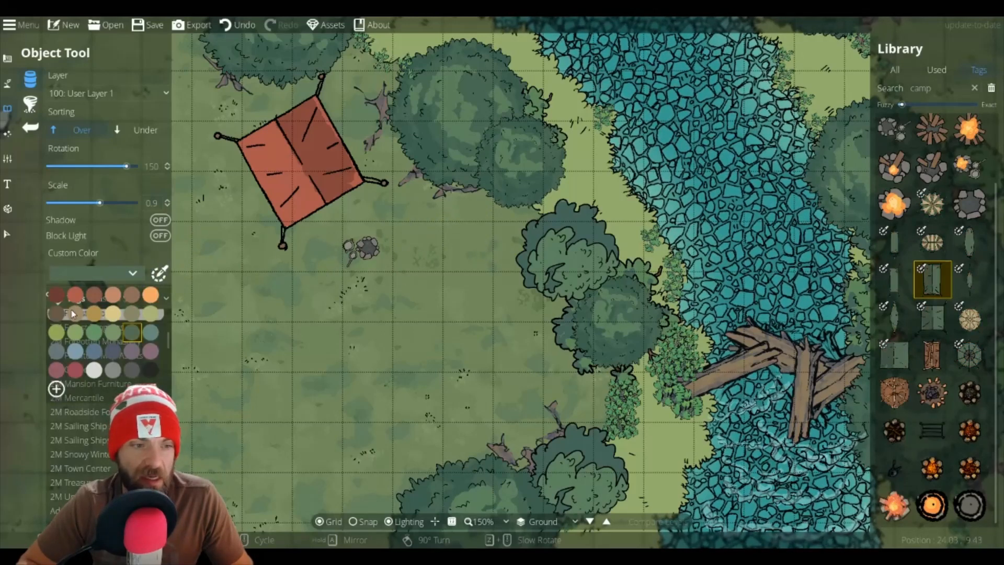
{"action": "left_click", "coordinate": [96, 354]}
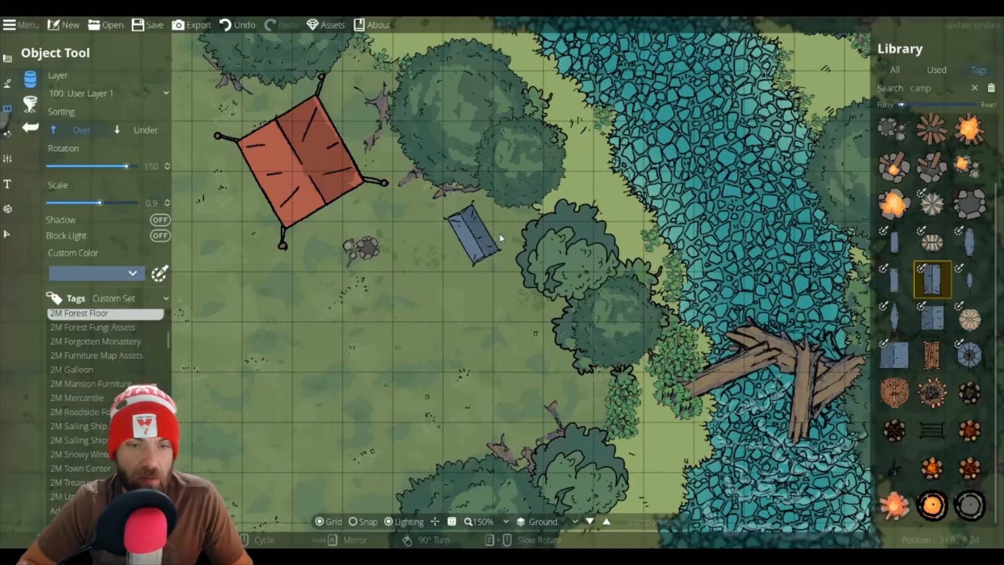
{"action": "scroll", "coordinate": [488, 238], "scroll_direction": "up", "scroll_amount": 3}
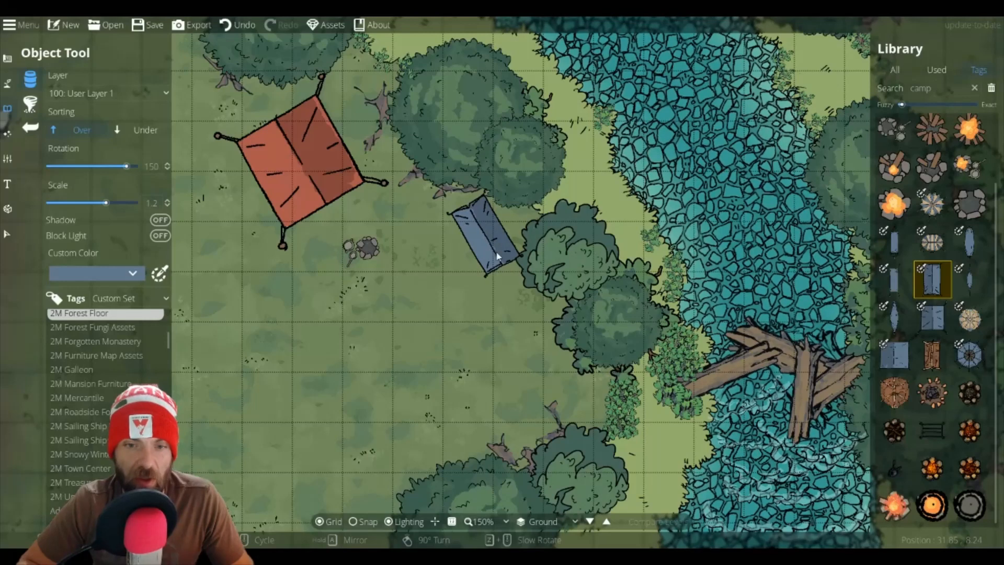
{"action": "left_click", "coordinate": [496, 256]}
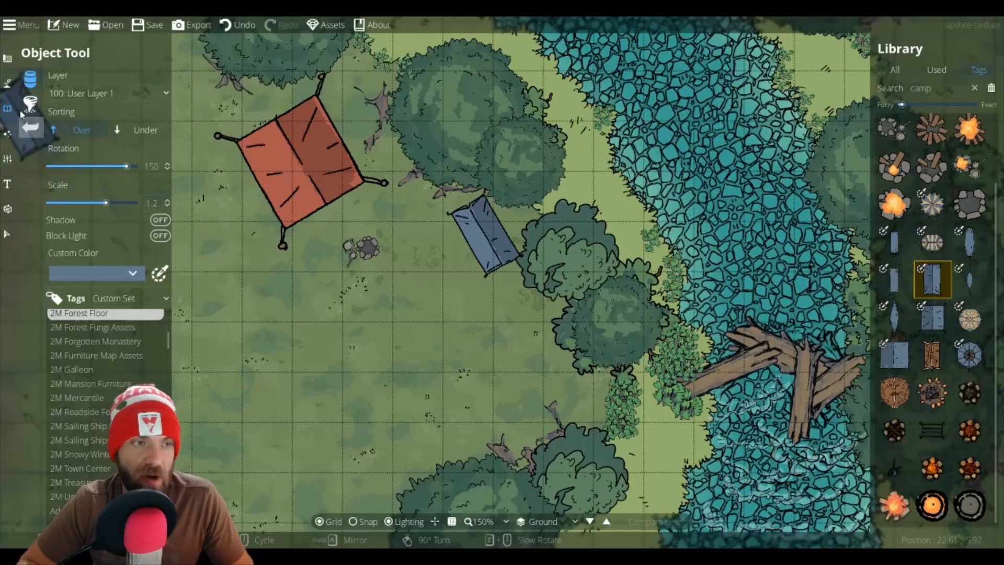
Step: Paint a dirt patch around the campfire with the Terrain Dirt brush
{"action": "left_click", "coordinate": [7, 83]}
{"action": "left_click", "coordinate": [52, 80]}
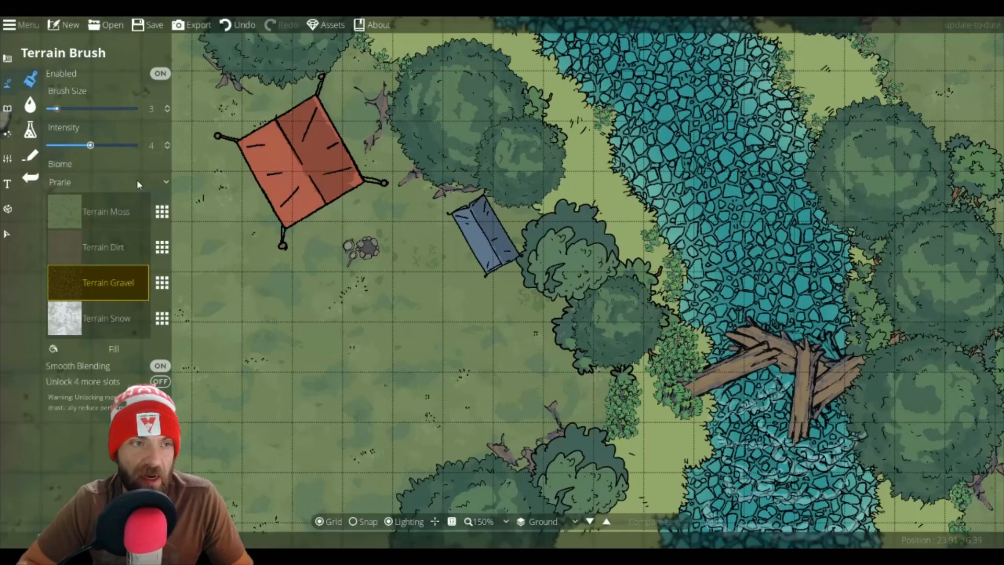
{"action": "left_click", "coordinate": [97, 257]}
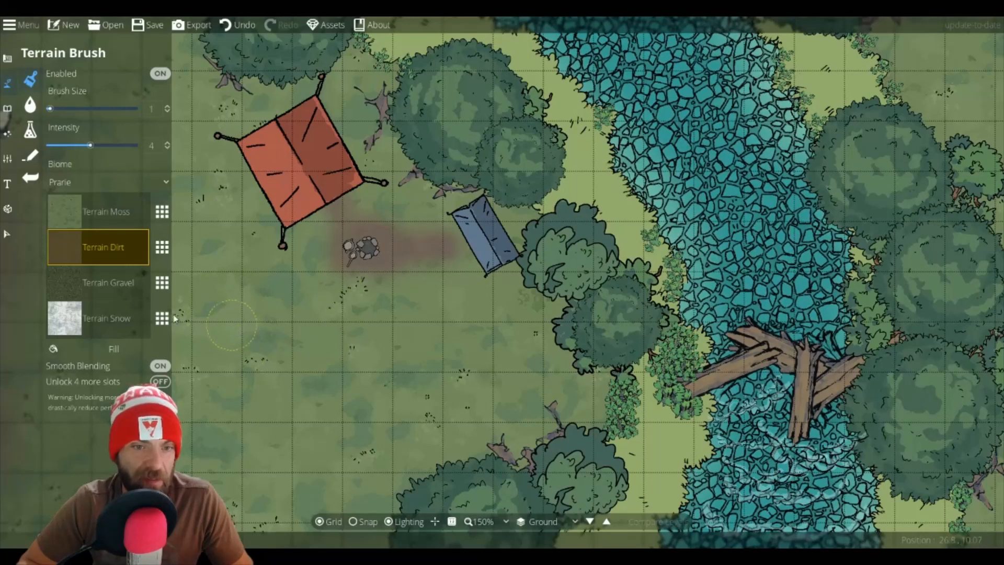
Step: Return to the Object Tool and search all library assets for crate
{"action": "left_click", "coordinate": [7, 108]}
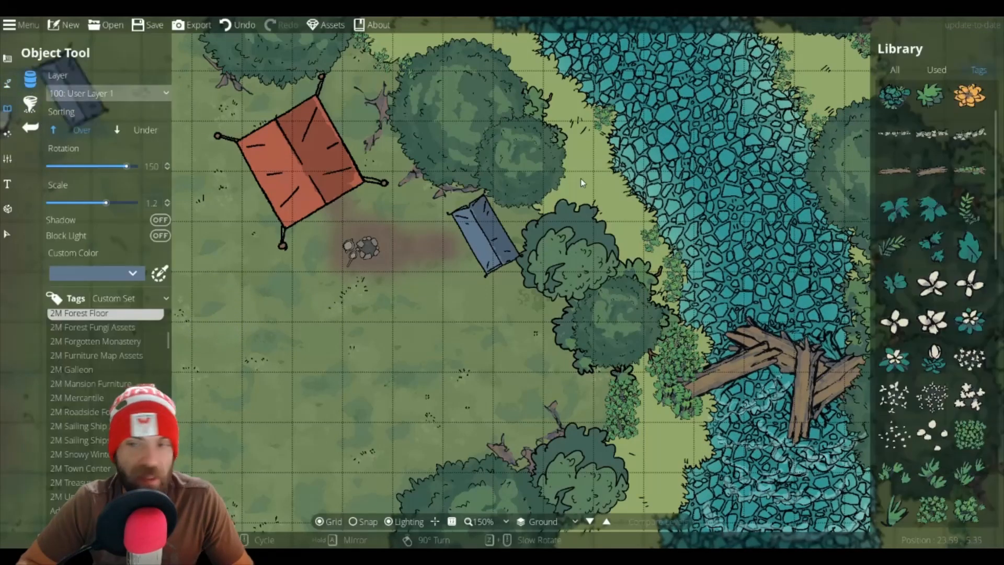
{"action": "left_click", "coordinate": [894, 69]}
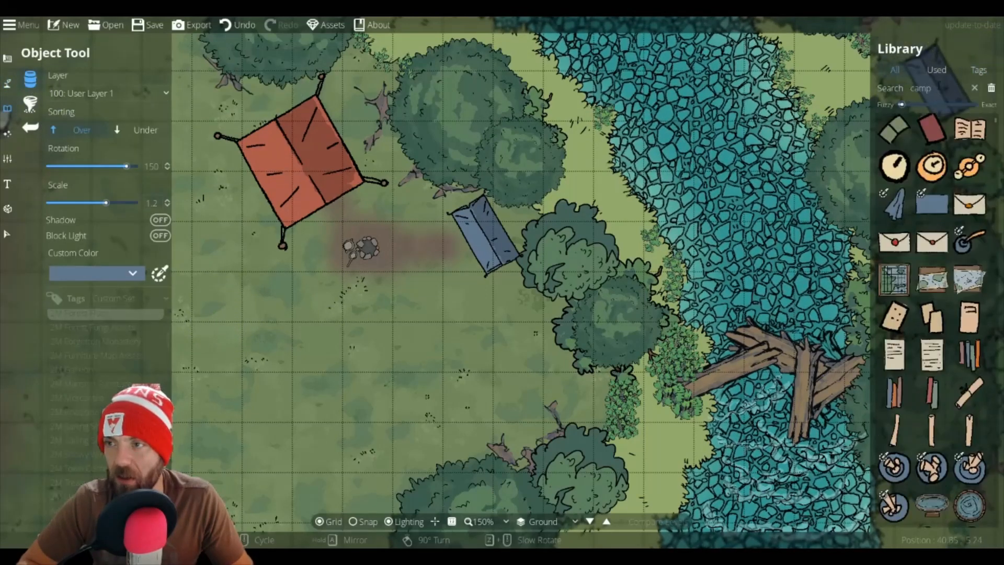
{"action": "left_click", "coordinate": [943, 88]}
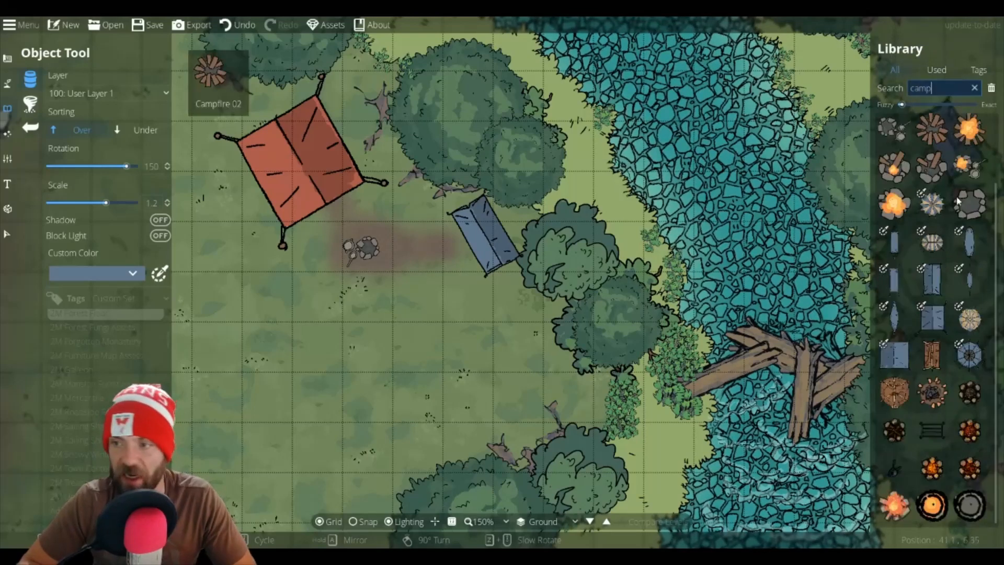
{"action": "mouse_move", "coordinate": [936, 335]}
{"action": "scroll", "coordinate": [928, 349], "scroll_direction": "up", "scroll_amount": 2}
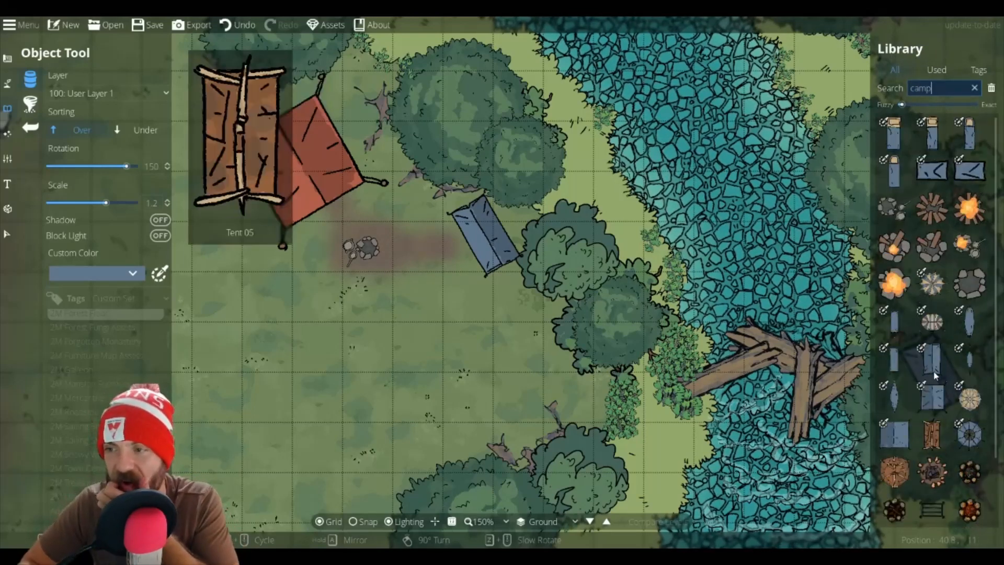
{"action": "scroll", "coordinate": [928, 323], "scroll_direction": "down", "scroll_amount": 2}
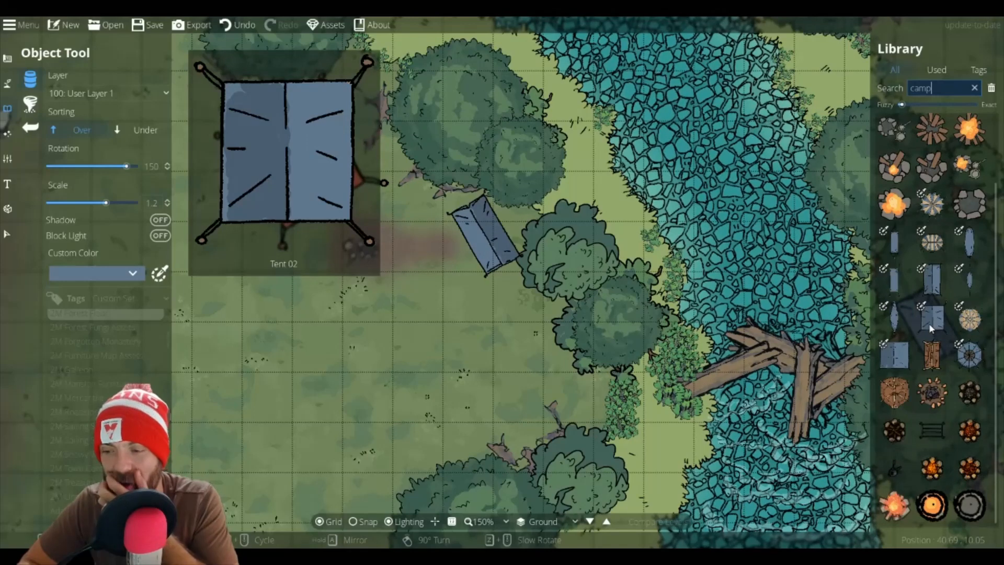
{"action": "left_click_drag", "start_coordinate": [939, 87], "coordinate": [910, 88]}
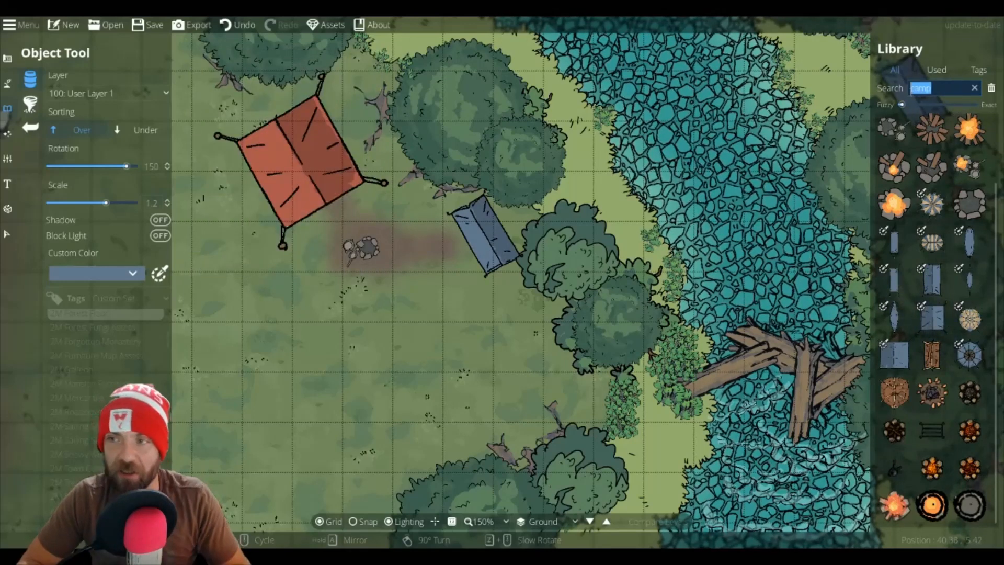
{"action": "type", "text": "cra"}
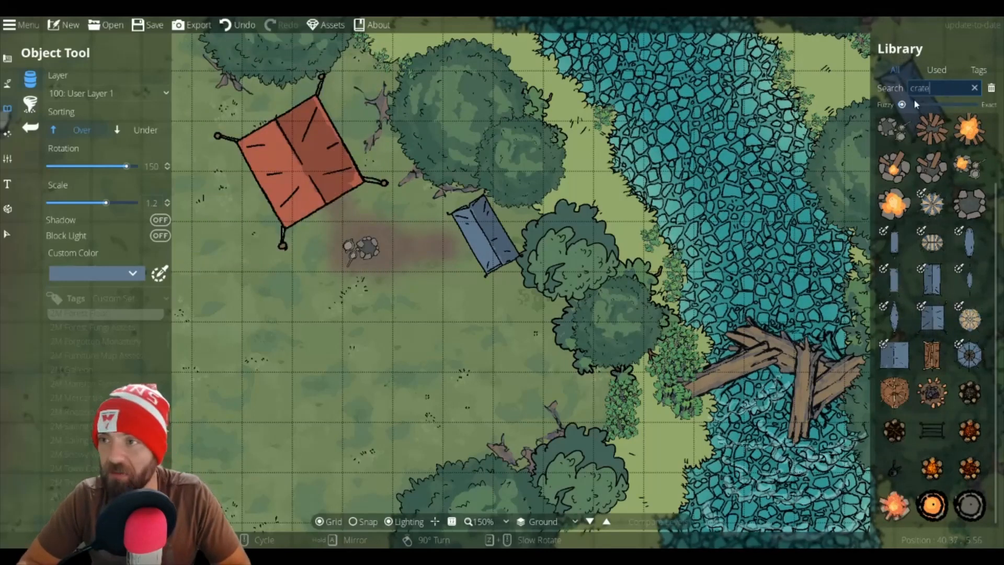
{"action": "type", "text": "te"}
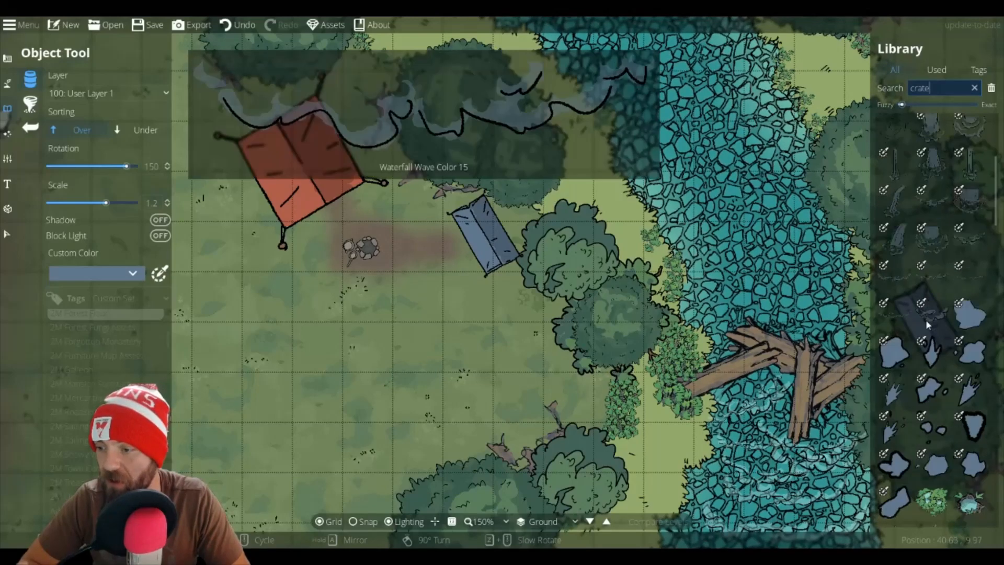
Step: Place a small light storage crate at scale 0.5 between the two tents
{"action": "scroll", "coordinate": [928, 320], "scroll_direction": "down", "scroll_amount": 5}
{"action": "scroll", "coordinate": [927, 320], "scroll_direction": "down", "scroll_amount": 5}
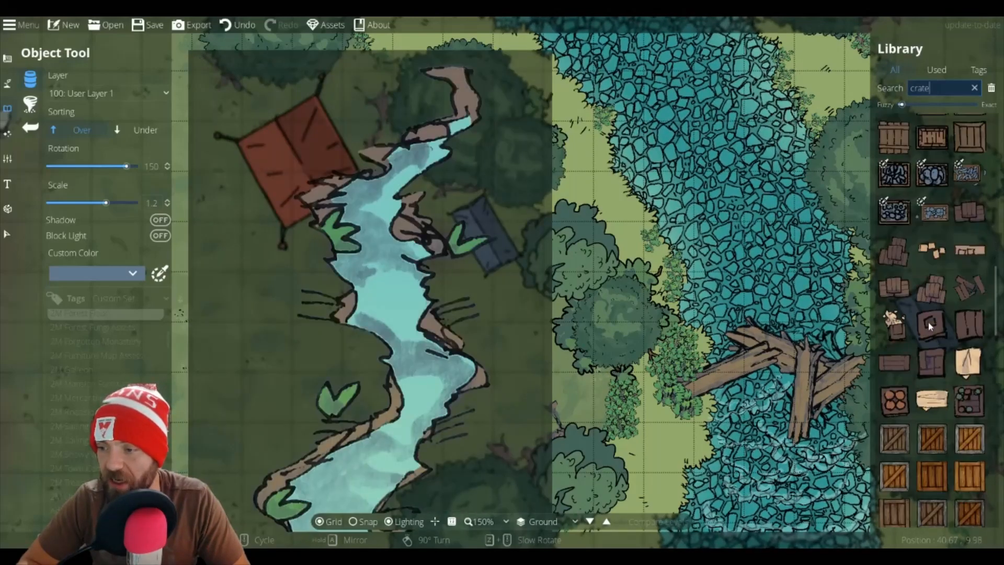
{"action": "scroll", "coordinate": [932, 329], "scroll_direction": "down", "scroll_amount": 2}
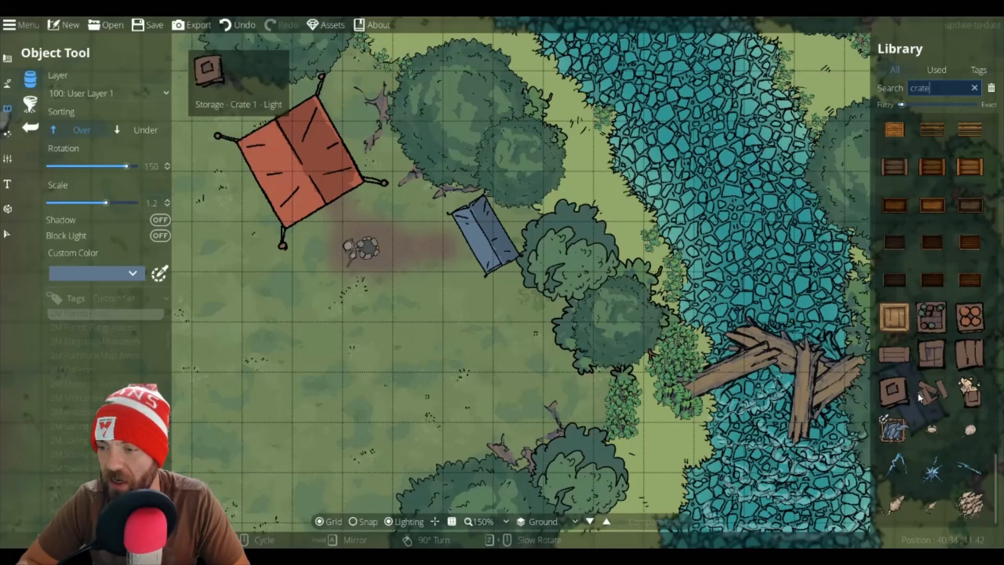
{"action": "left_click", "coordinate": [969, 392]}
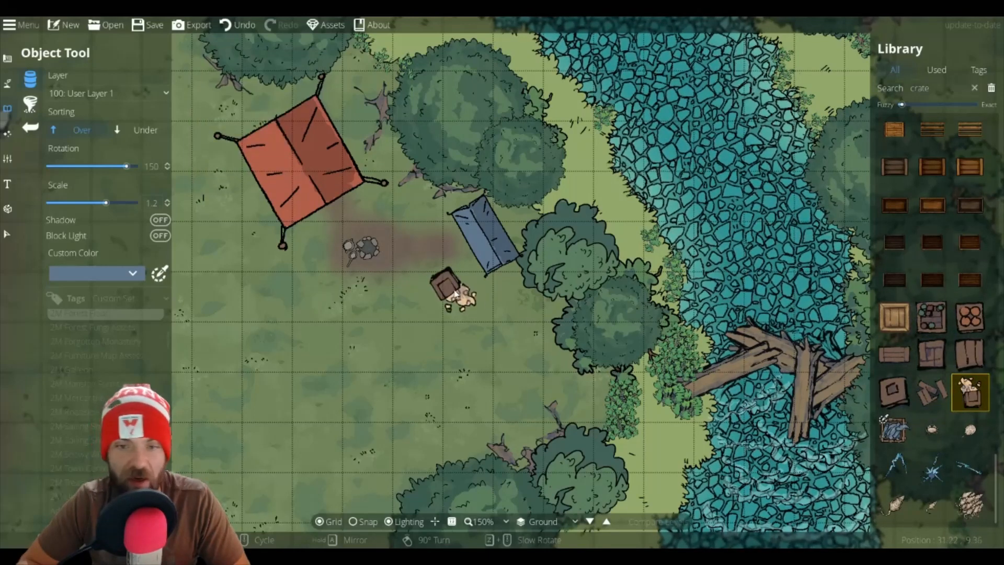
{"action": "scroll", "coordinate": [393, 206], "scroll_direction": "down", "scroll_amount": 5}
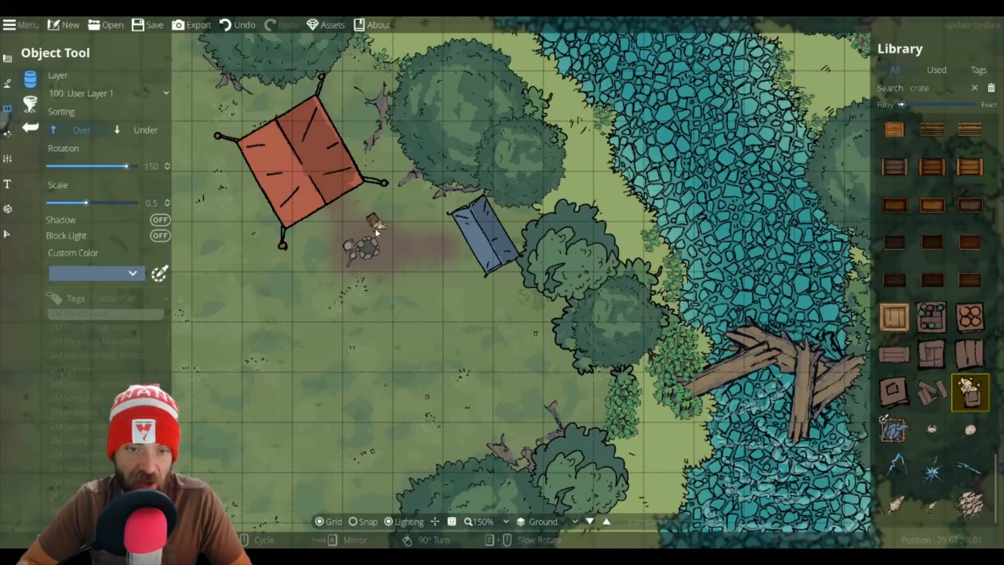
{"action": "left_click", "coordinate": [894, 355]}
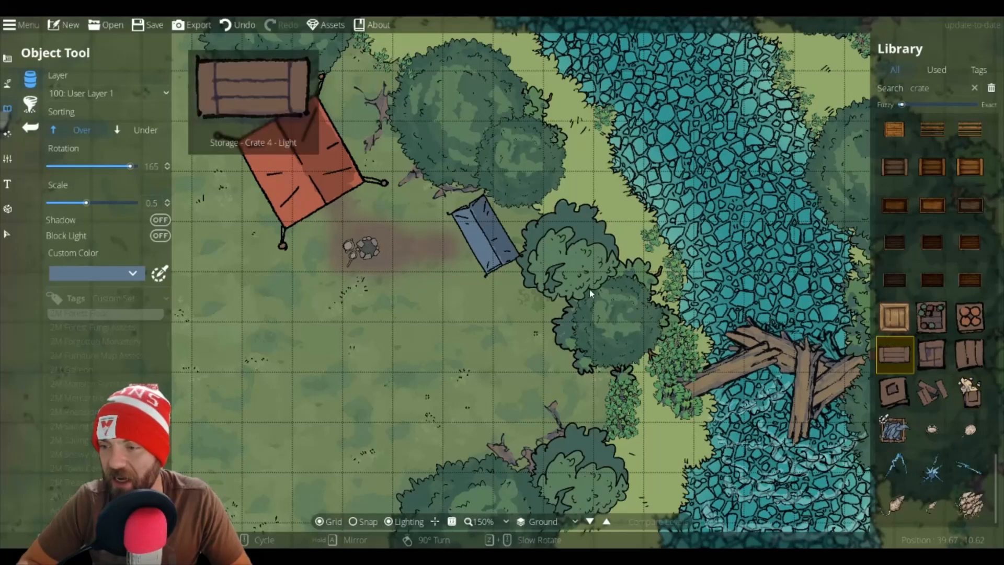
{"action": "scroll", "coordinate": [413, 206], "scroll_direction": "up", "scroll_amount": 2}
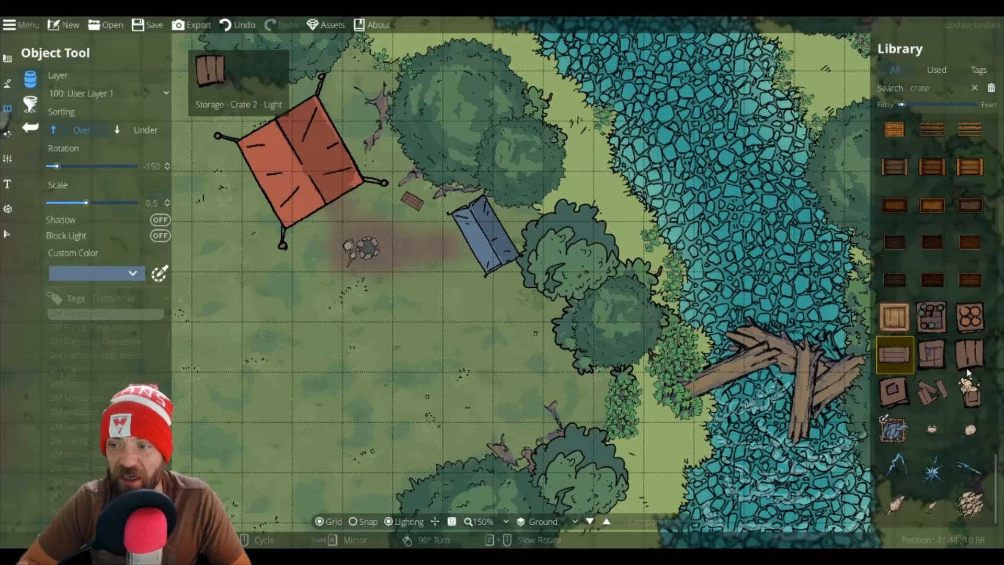
Step: Place stacked crate piles at scale 0.6 near both tents
{"action": "scroll", "coordinate": [936, 314], "scroll_direction": "up", "scroll_amount": 10}
{"action": "scroll", "coordinate": [950, 355], "scroll_direction": "up", "scroll_amount": 6}
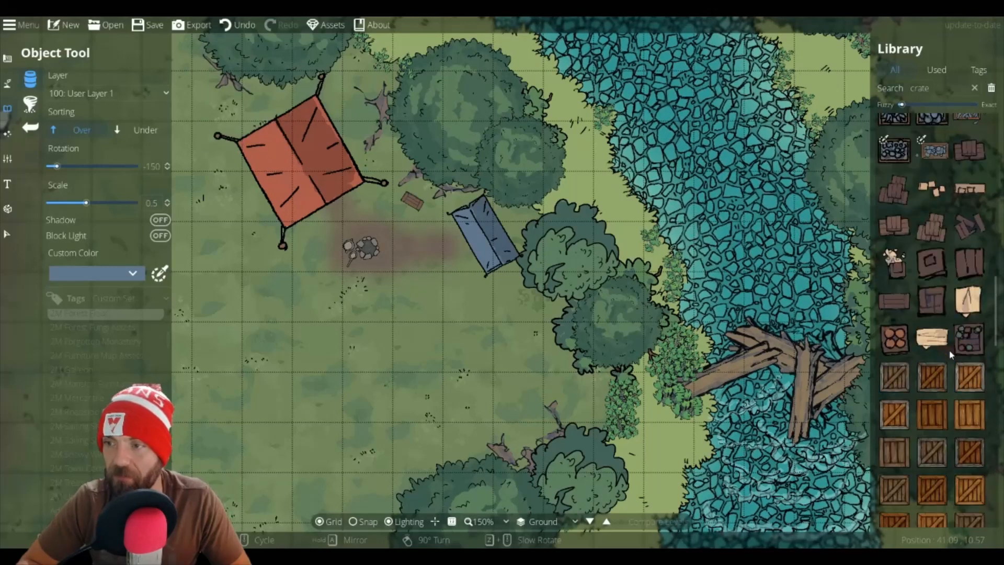
{"action": "left_click", "coordinate": [970, 253]}
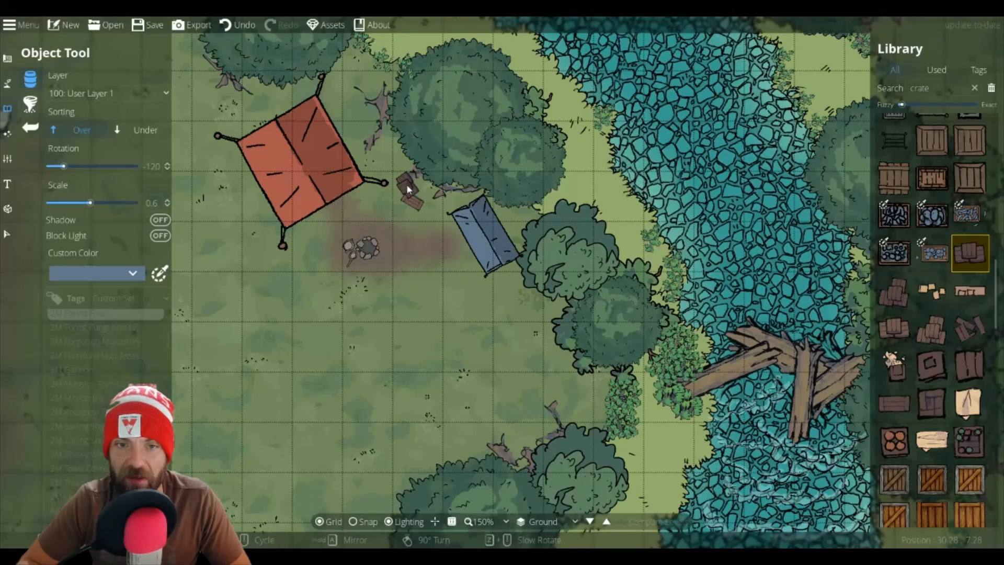
{"action": "scroll", "coordinate": [408, 186], "scroll_direction": "up", "scroll_amount": 7}
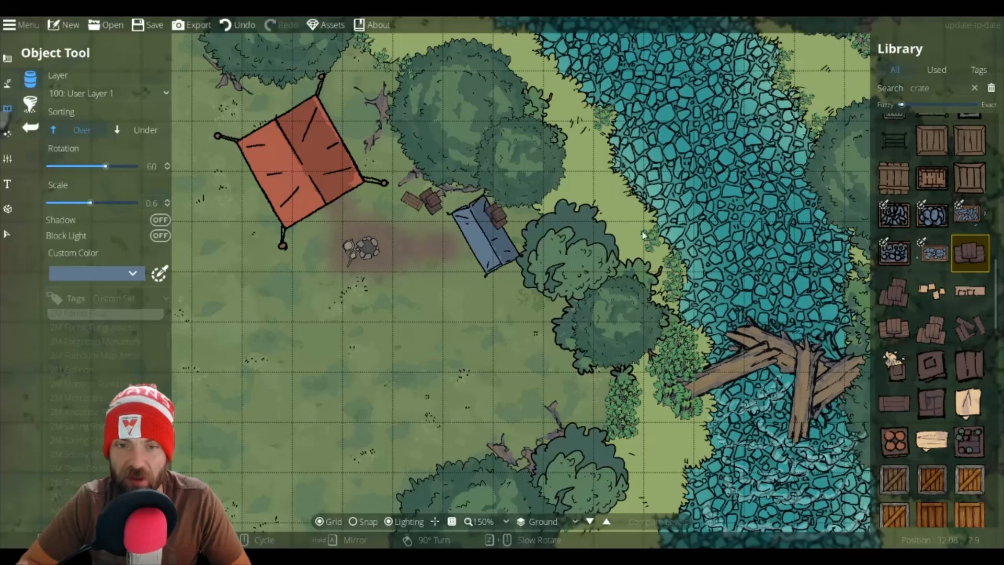
Step: Place another crate stack with Under sorting beside the blue tent's corner
{"action": "left_click", "coordinate": [932, 328]}
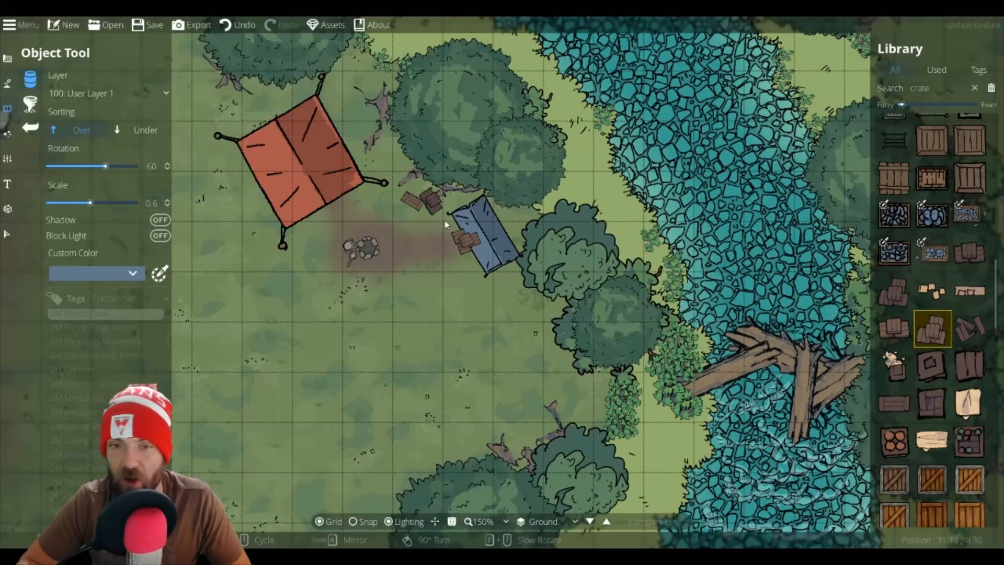
{"action": "scroll", "coordinate": [452, 204], "scroll_direction": "up", "scroll_amount": 1}
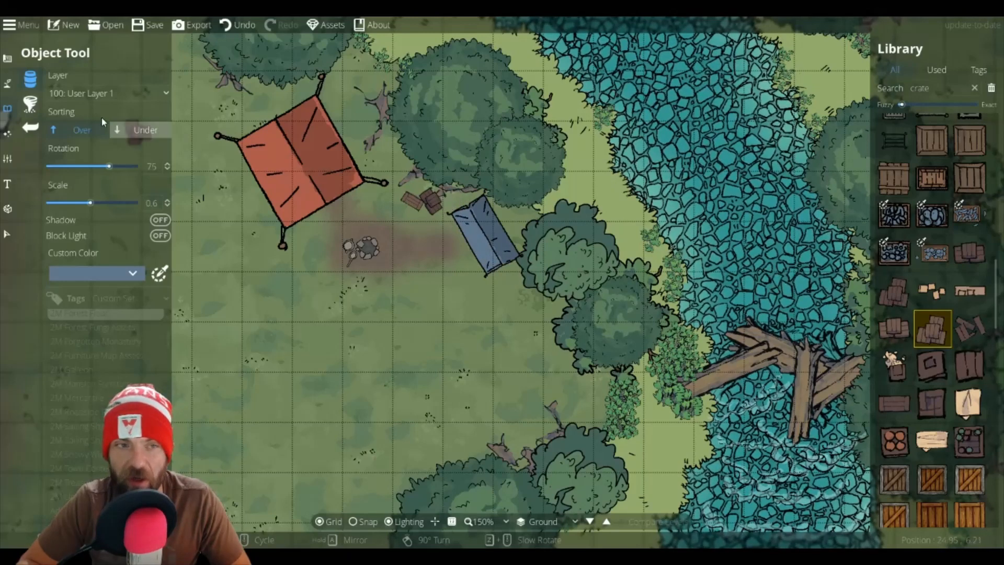
{"action": "left_click", "coordinate": [127, 132]}
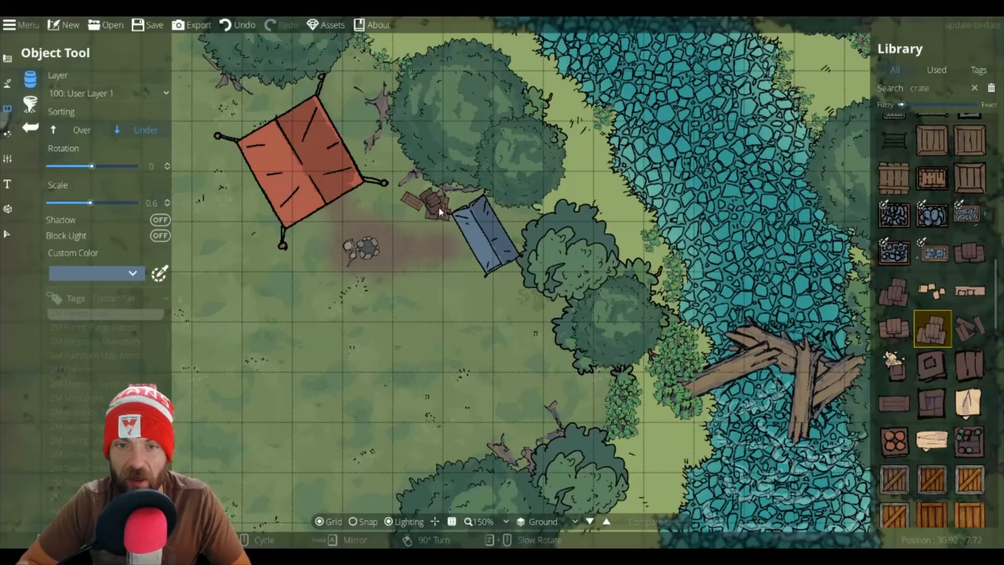
{"action": "left_click", "coordinate": [438, 208]}
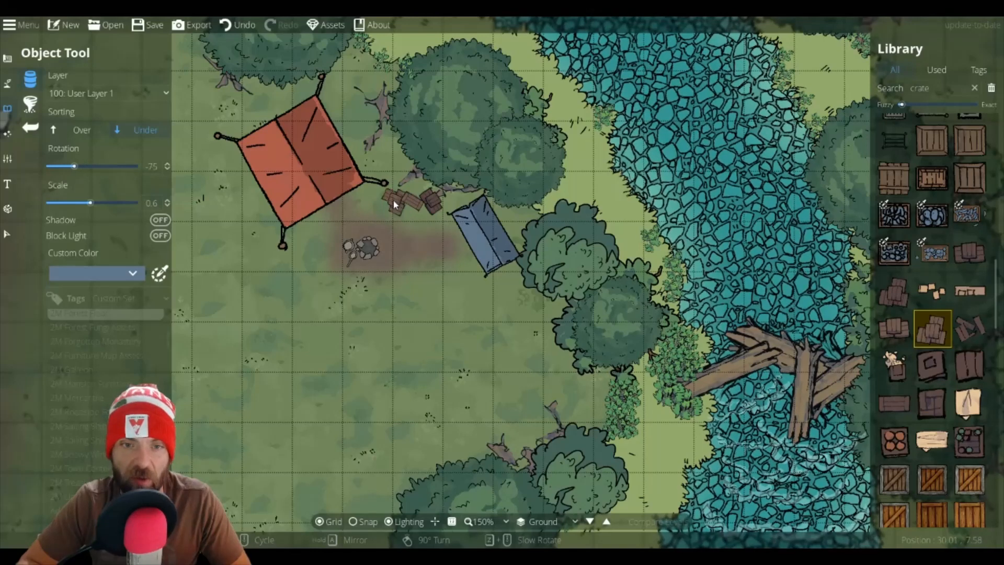
{"action": "scroll", "coordinate": [403, 215], "scroll_direction": "up", "scroll_amount": 4}
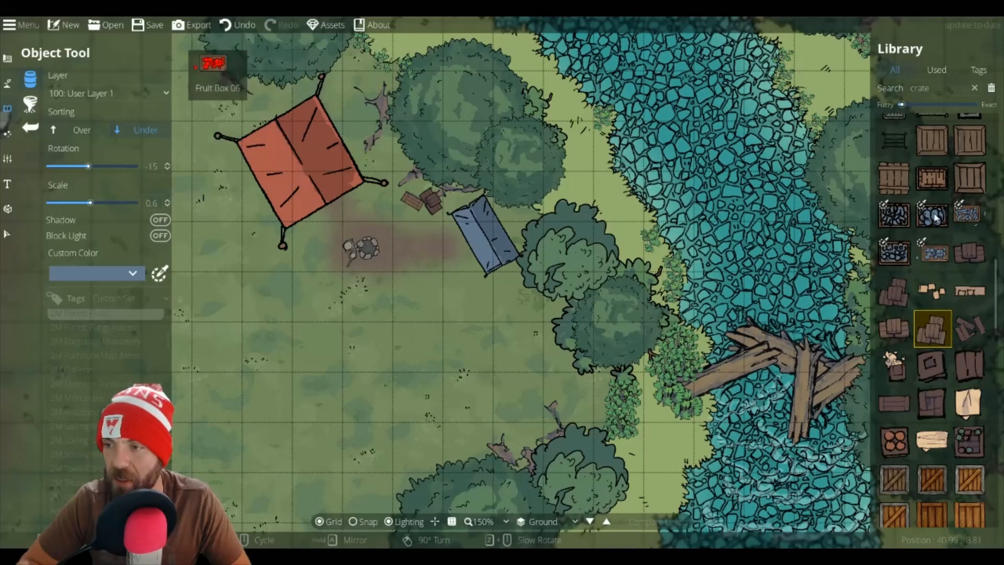
Step: Place a small wooden crate at scale 0.5 between the campfire and the blue tent
{"action": "left_click", "coordinate": [930, 182]}
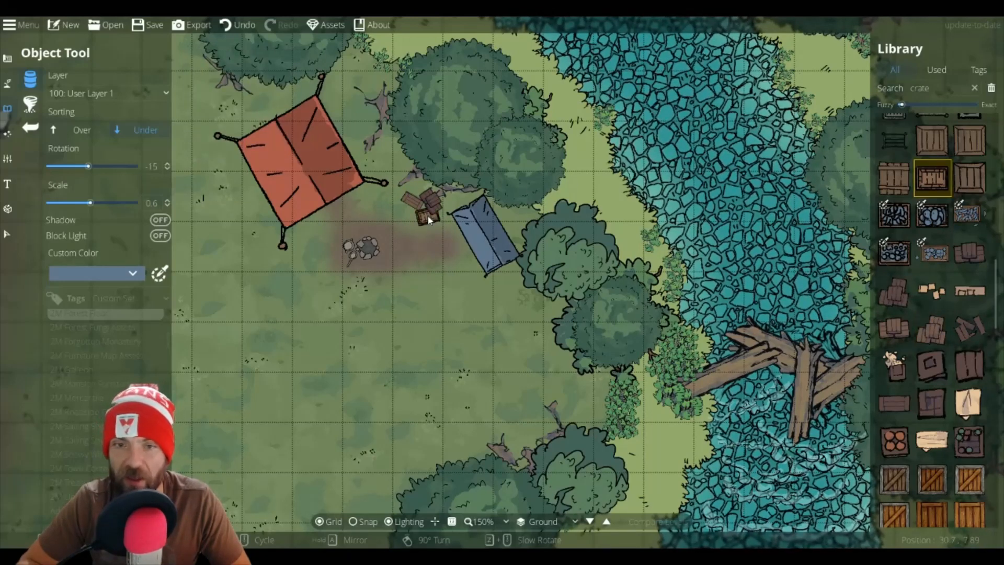
{"action": "left_click", "coordinate": [888, 172]}
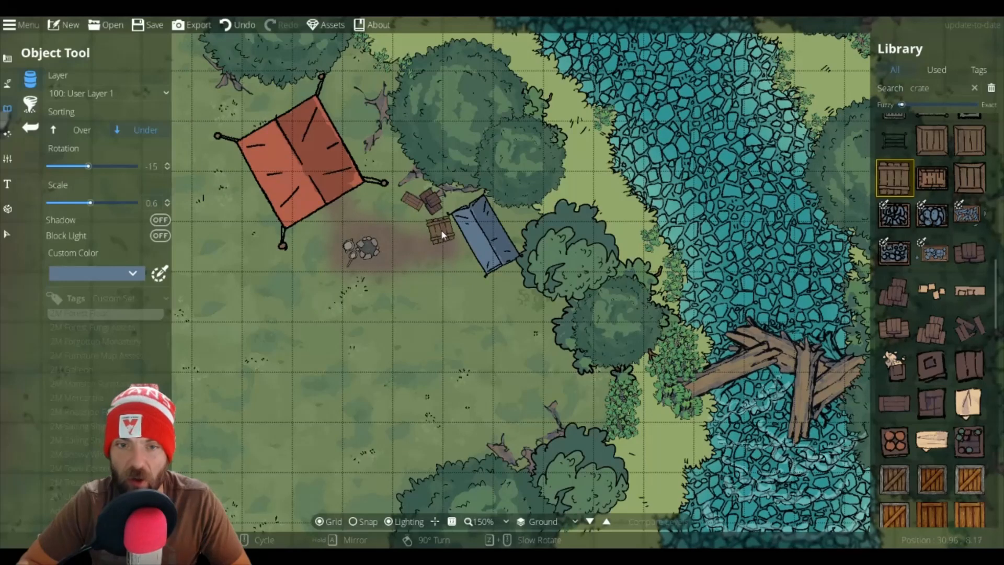
{"action": "scroll", "coordinate": [434, 225], "scroll_direction": "down", "scroll_amount": 3}
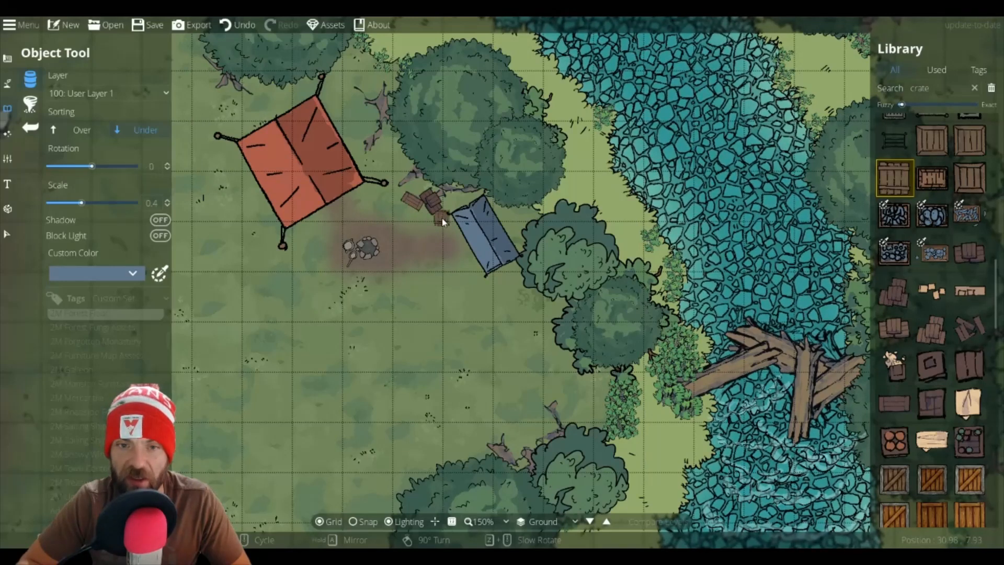
{"action": "left_click", "coordinate": [440, 224]}
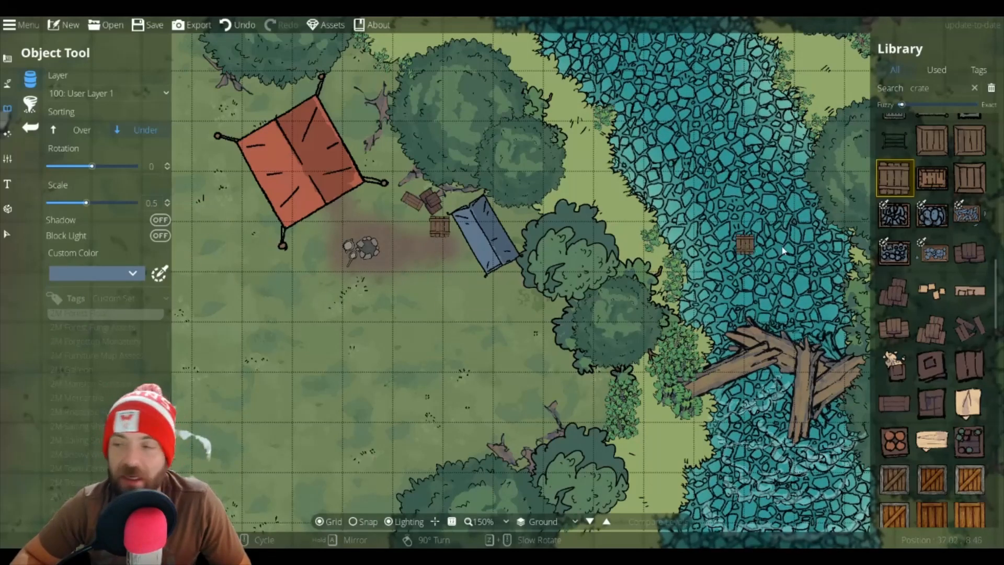
Step: Search the library for boulder and browse the results
{"action": "left_click_drag", "start_coordinate": [403, 354], "coordinate": [578, 187]}
{"action": "scroll", "coordinate": [444, 251], "scroll_direction": "down", "scroll_amount": 5}
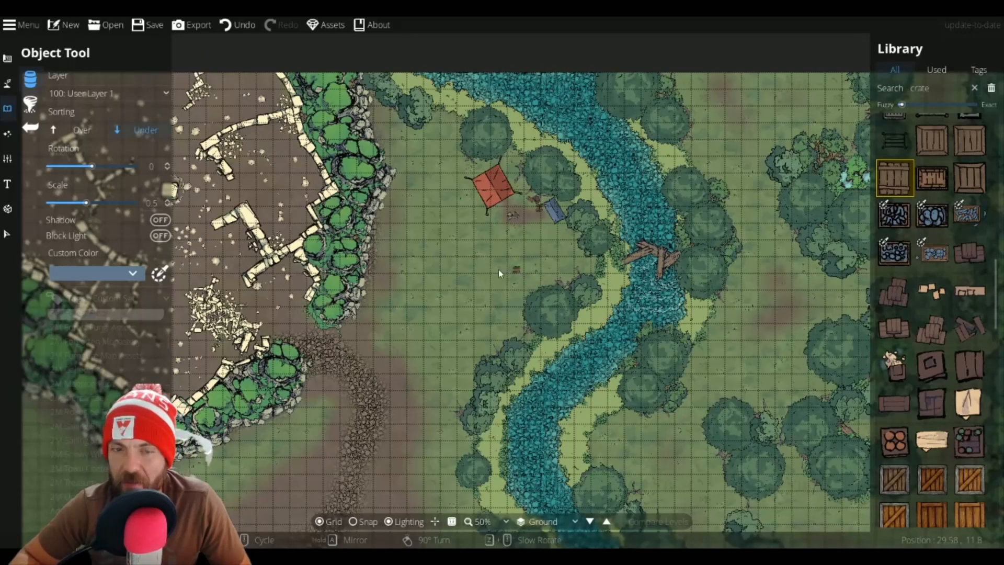
{"action": "double_click", "coordinate": [938, 86]}
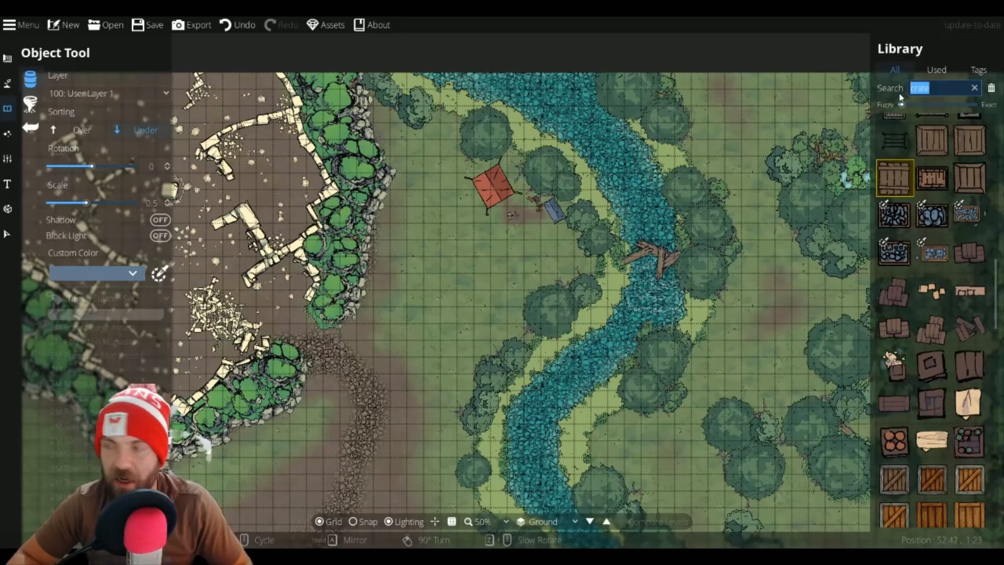
{"action": "type", "text": "boulder"}
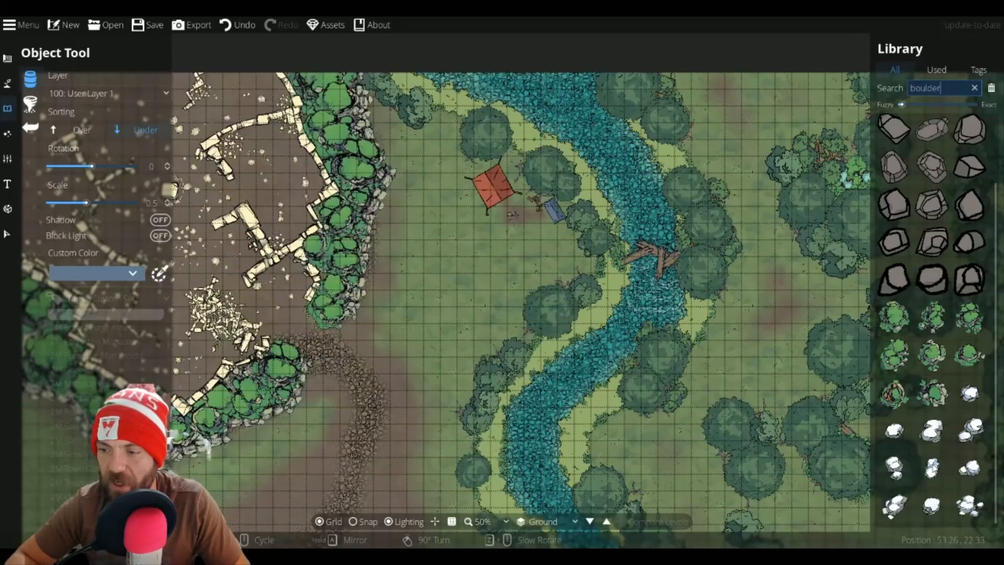
{"action": "scroll", "coordinate": [944, 344], "scroll_direction": "up", "scroll_amount": 2}
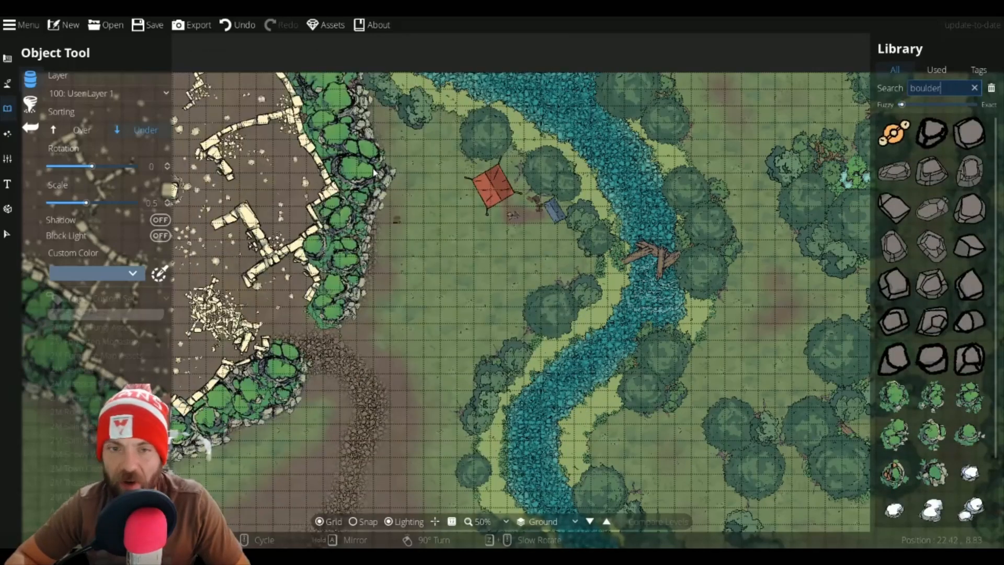
{"action": "scroll", "coordinate": [919, 337], "scroll_direction": "down", "scroll_amount": 2}
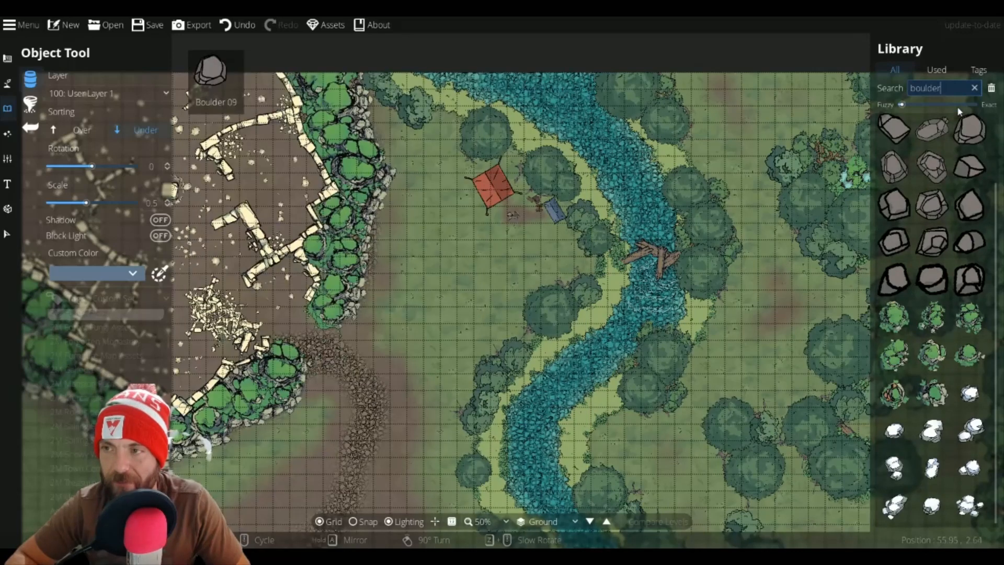
Step: Search the library for rock and browse the rock assets
{"action": "left_click_drag", "start_coordinate": [948, 89], "coordinate": [897, 89]}
{"action": "type", "text": "ro"}
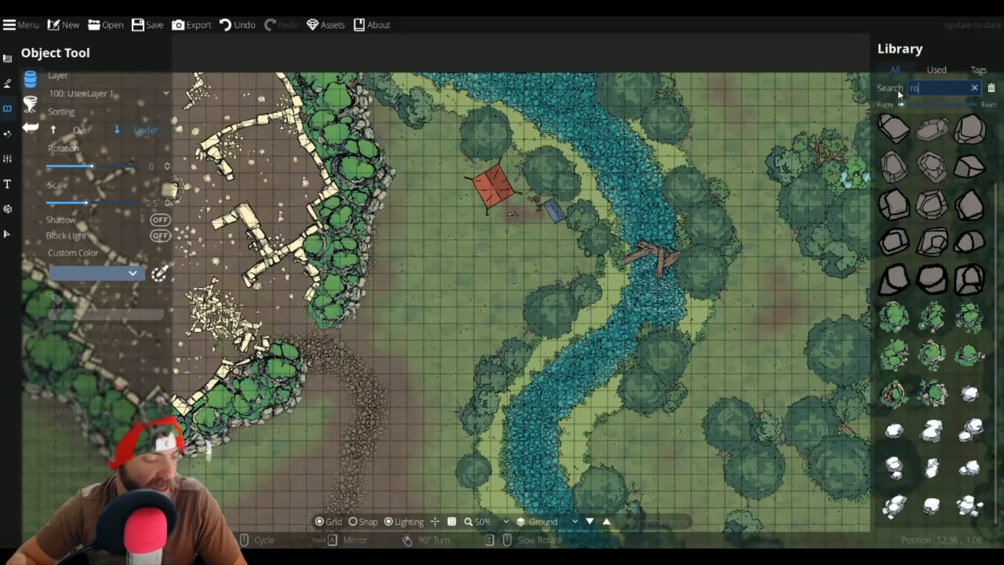
{"action": "type", "text": "ck"}
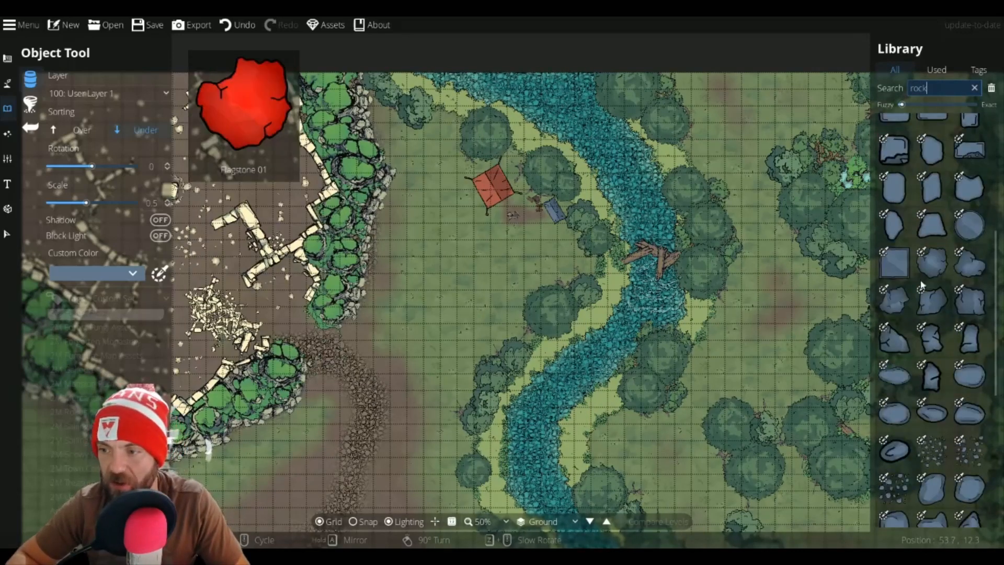
{"action": "scroll", "coordinate": [925, 262], "scroll_direction": "up", "scroll_amount": 5}
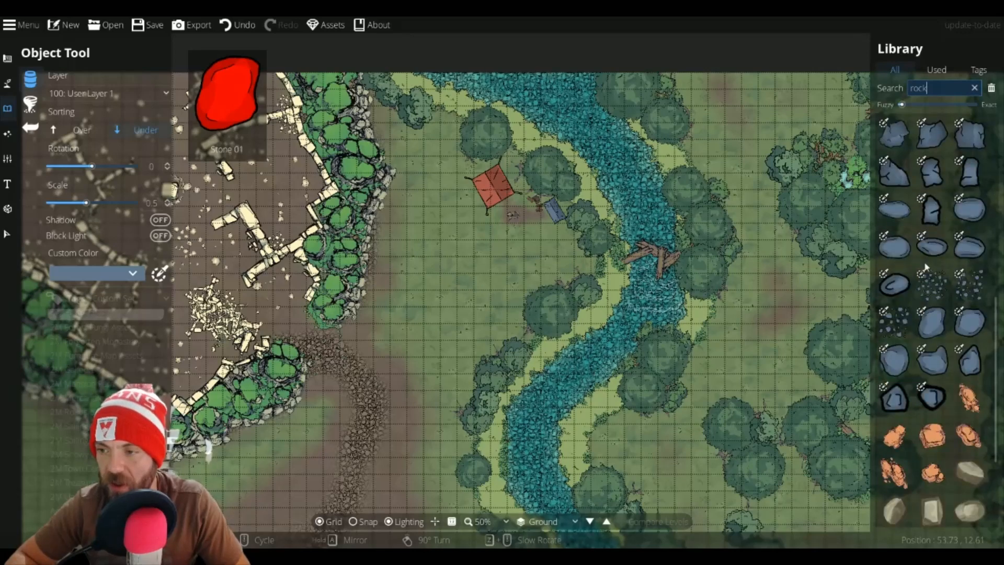
{"action": "scroll", "coordinate": [931, 238], "scroll_direction": "up", "scroll_amount": 2}
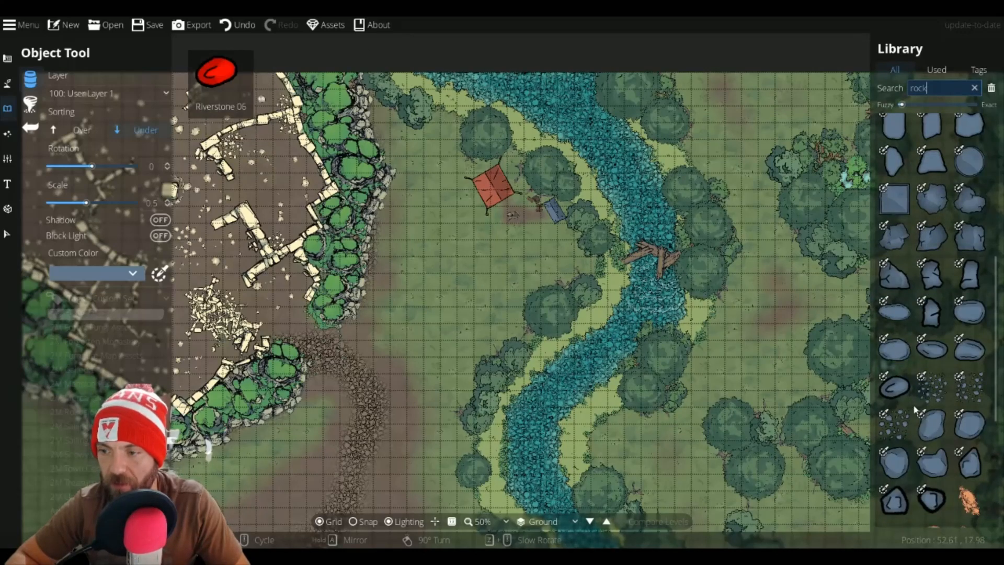
{"action": "scroll", "coordinate": [915, 420], "scroll_direction": "down", "scroll_amount": 5}
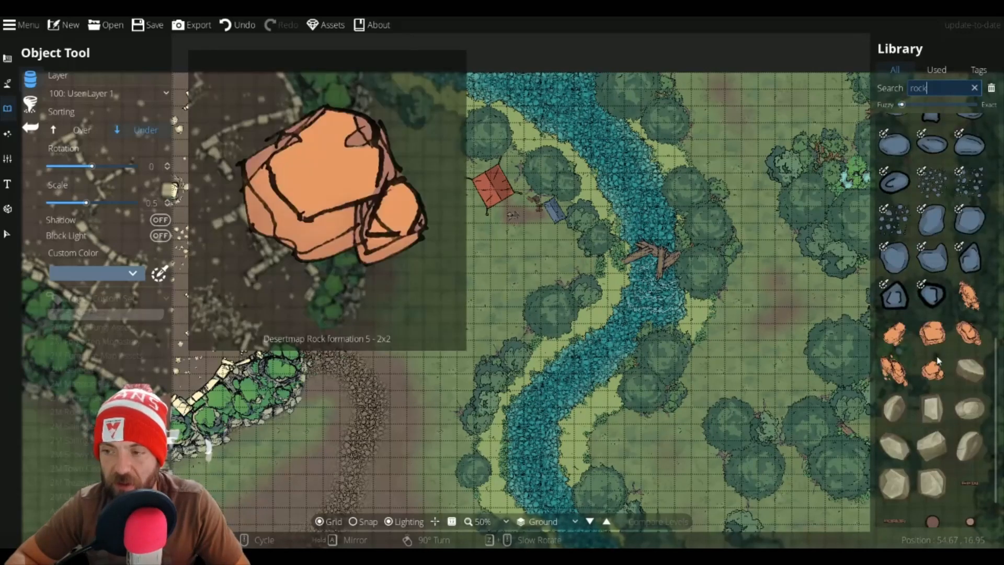
{"action": "scroll", "coordinate": [935, 357], "scroll_direction": "up", "scroll_amount": 10}
{"action": "scroll", "coordinate": [936, 363], "scroll_direction": "up", "scroll_amount": 3}
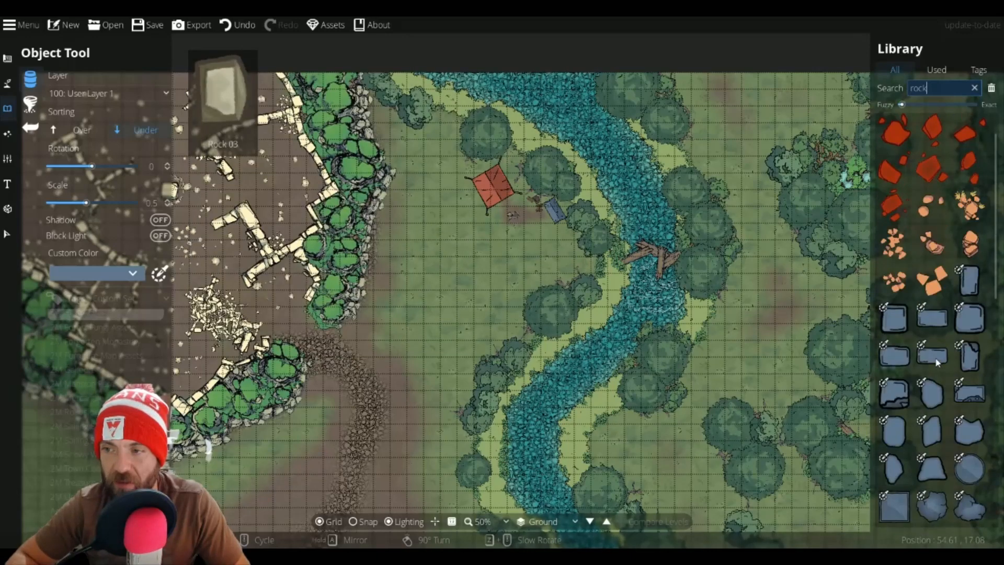
{"action": "scroll", "coordinate": [937, 361], "scroll_direction": "down", "scroll_amount": 5}
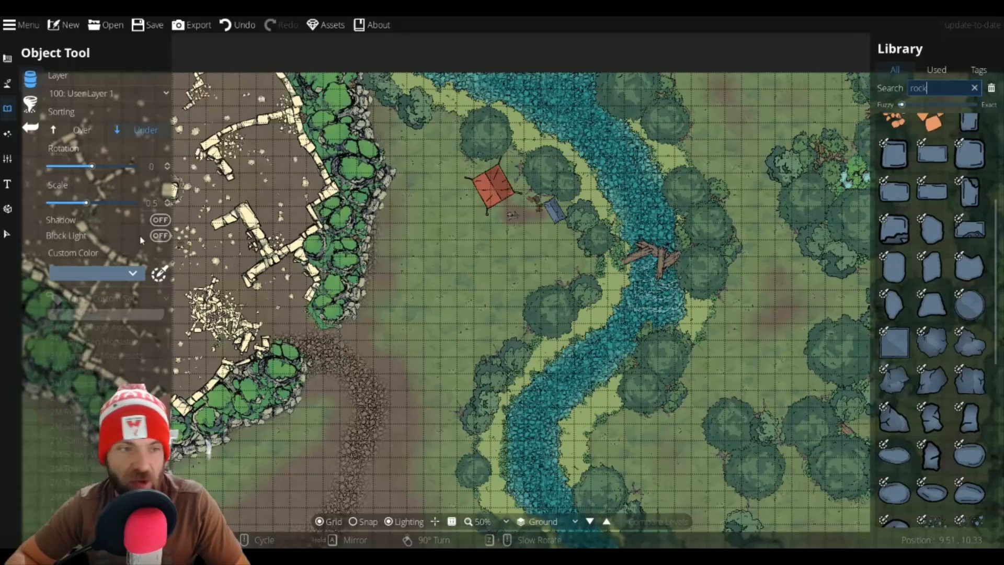
Step: Set the custom color by sampling the beige stone color of the ruins with the eyedropper
{"action": "left_click", "coordinate": [160, 278]}
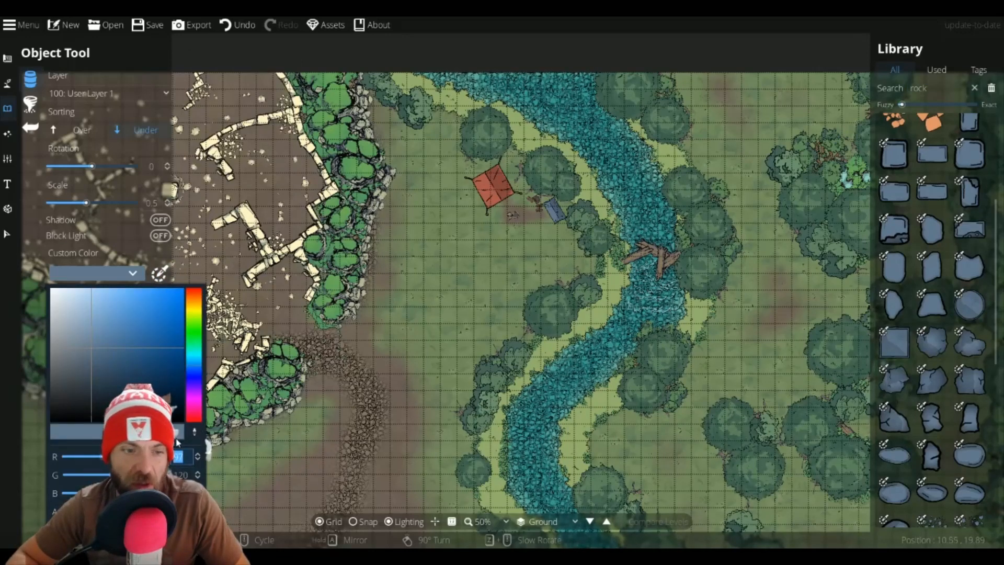
{"action": "left_click", "coordinate": [192, 433]}
{"action": "left_click", "coordinate": [342, 312]}
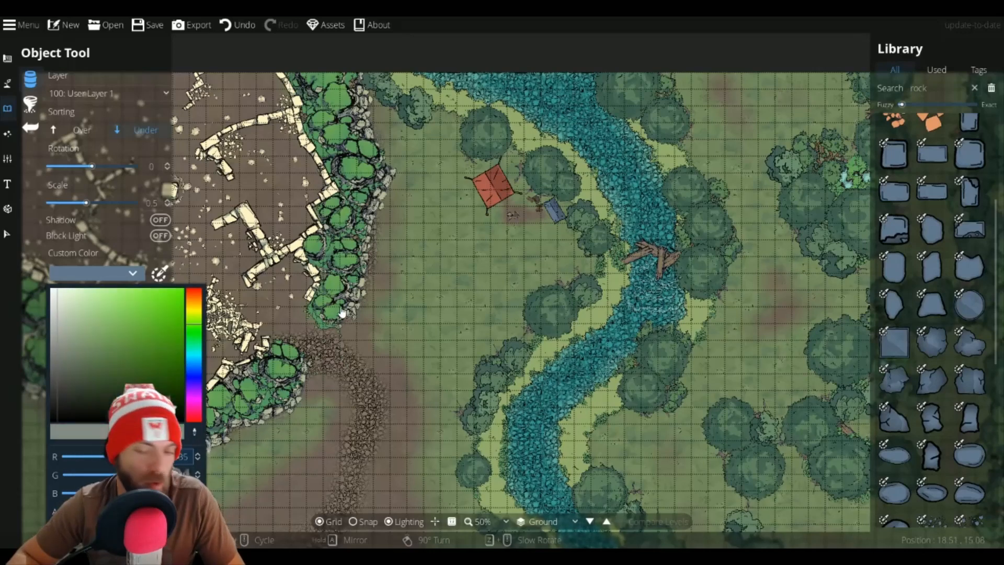
{"action": "left_click", "coordinate": [368, 260]}
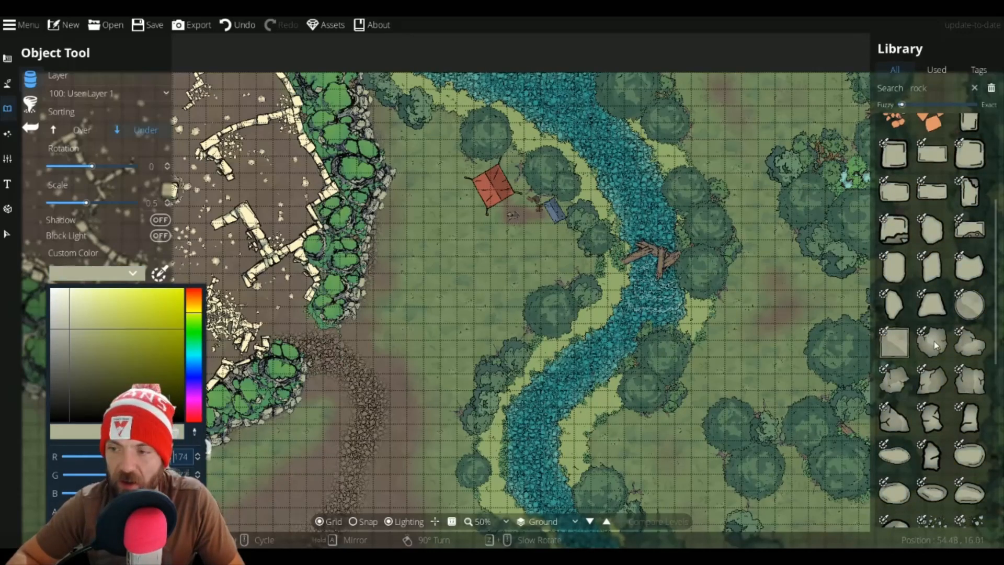
Step: Place a beige rock at scale 1.6 in the clearing below the red tent
{"action": "left_click", "coordinate": [979, 352]}
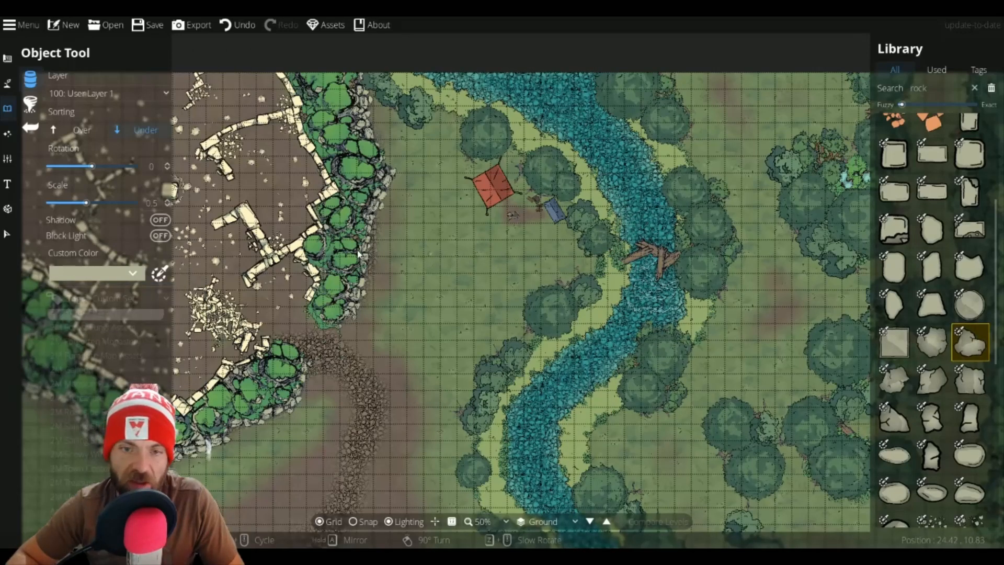
{"action": "scroll", "coordinate": [441, 224], "scroll_direction": "up", "scroll_amount": 11}
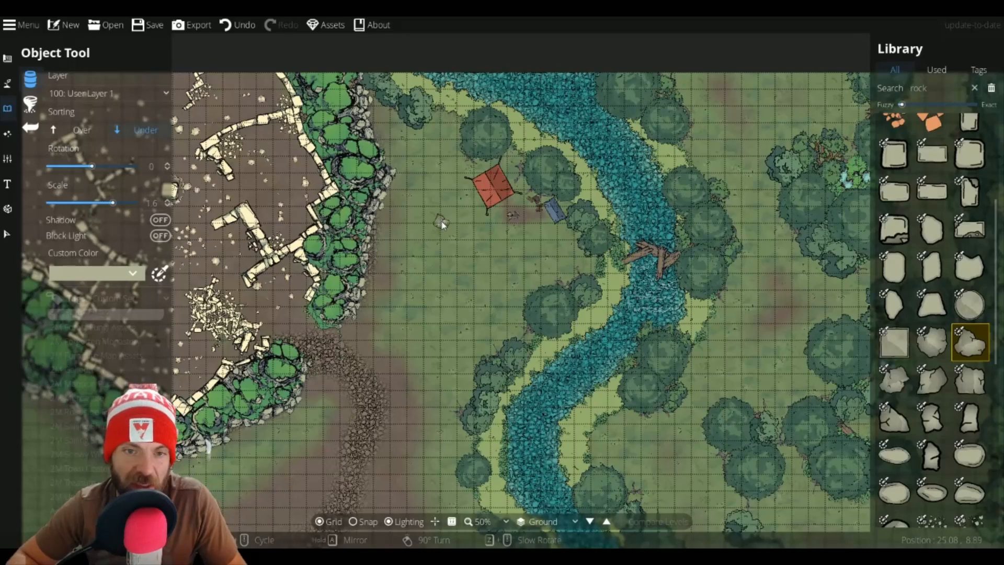
{"action": "scroll", "coordinate": [459, 221], "scroll_direction": "up", "scroll_amount": 5}
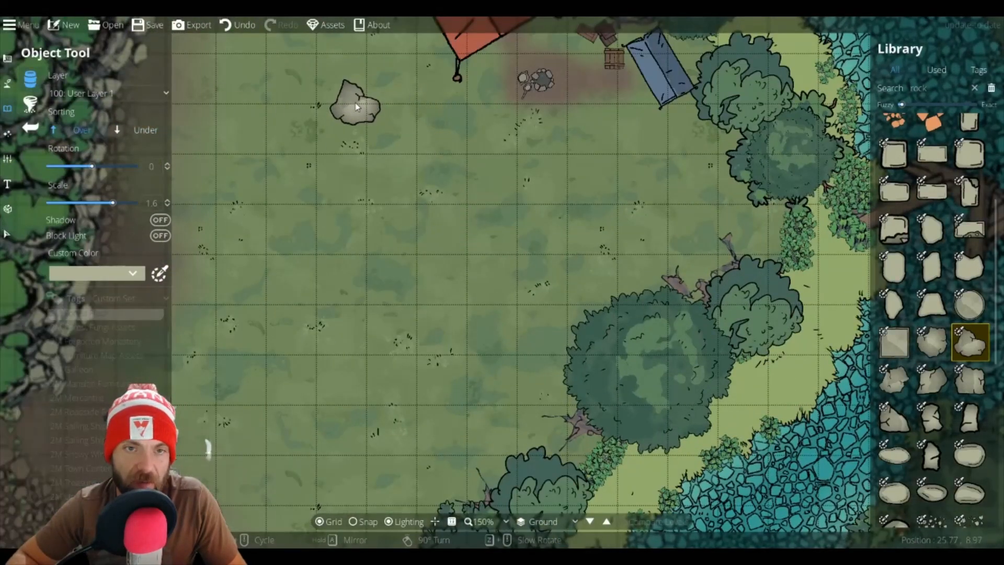
{"action": "left_click", "coordinate": [355, 103]}
Step: Compare several stone variants from the rock results in the library
{"action": "left_click_drag", "start_coordinate": [418, 129], "coordinate": [447, 209]}
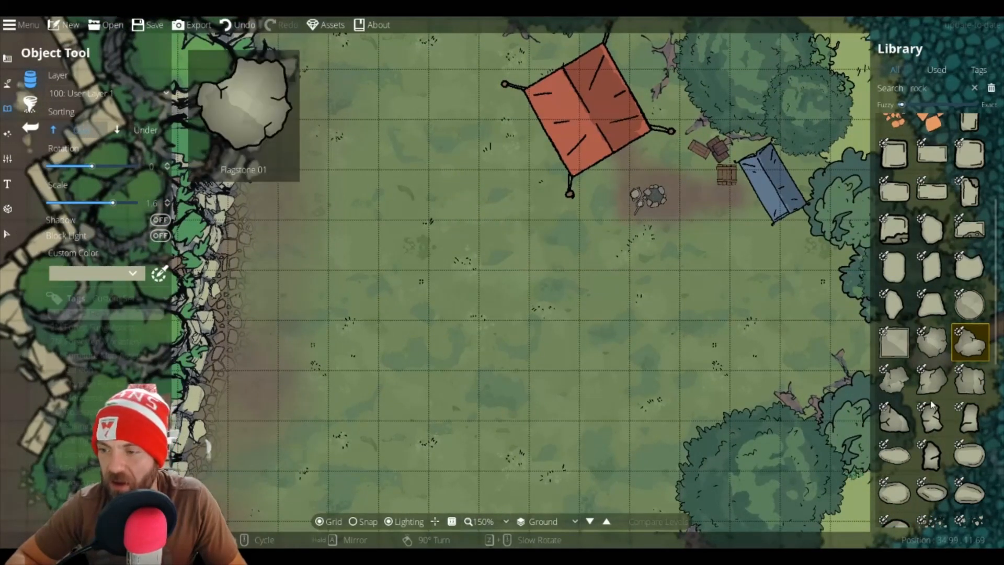
{"action": "left_click", "coordinate": [969, 380]}
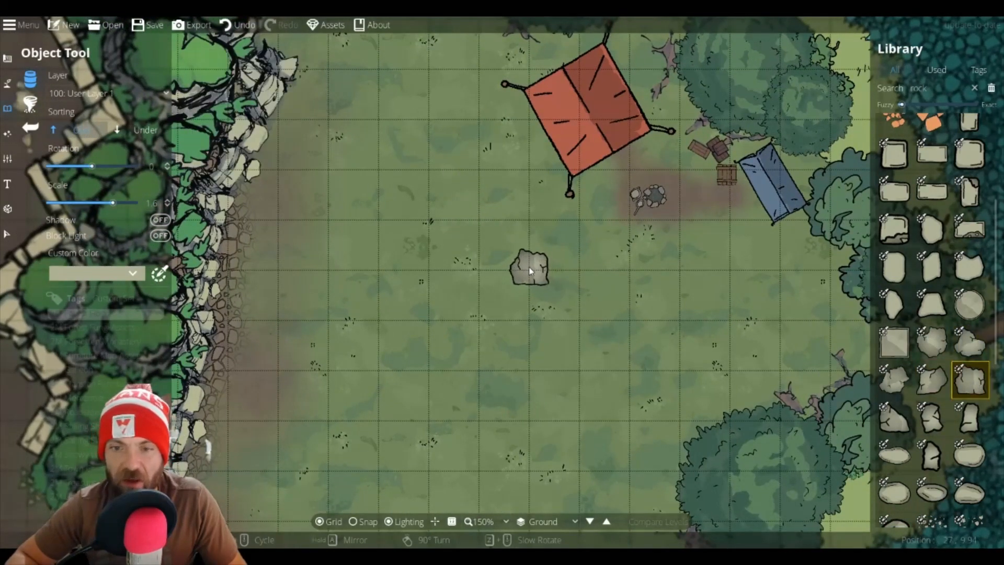
{"action": "left_click", "coordinate": [970, 418]}
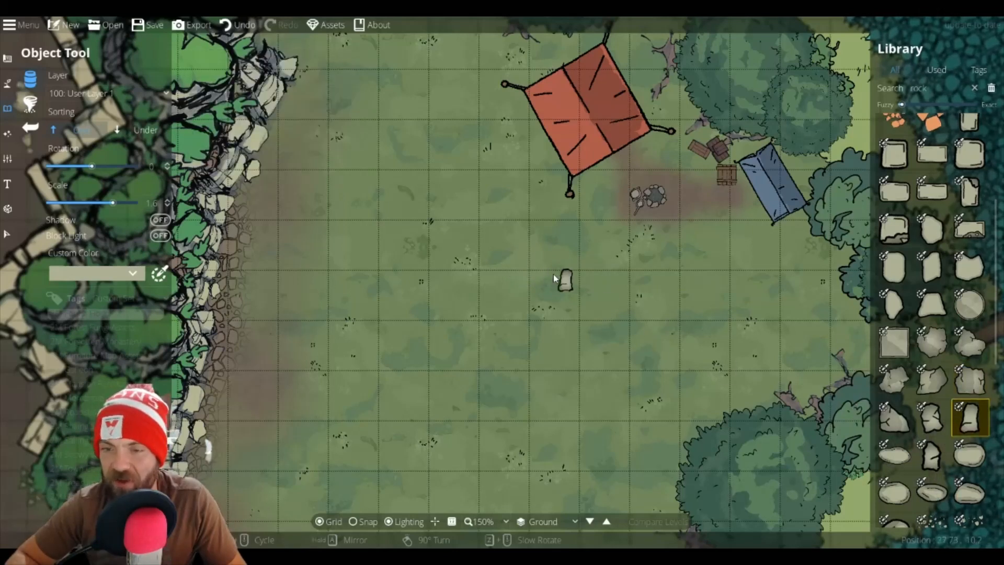
{"action": "left_click", "coordinate": [932, 228]}
{"action": "left_click_drag", "start_coordinate": [916, 250], "coordinate": [855, 235]}
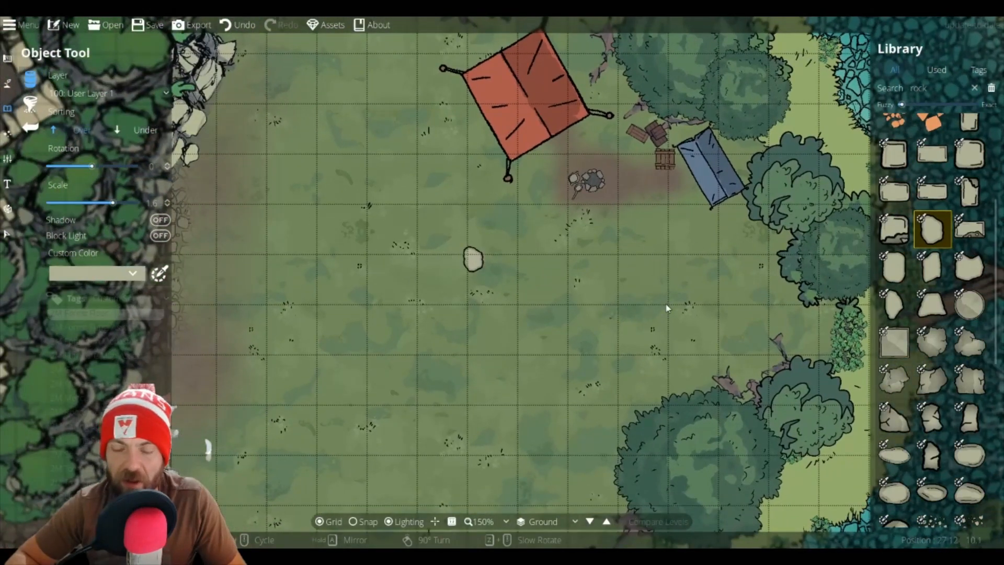
{"action": "scroll", "coordinate": [925, 466], "scroll_direction": "down", "scroll_amount": 5}
{"action": "mouse_move", "coordinate": [925, 467]}
{"action": "scroll", "coordinate": [925, 465], "scroll_direction": "down", "scroll_amount": 4}
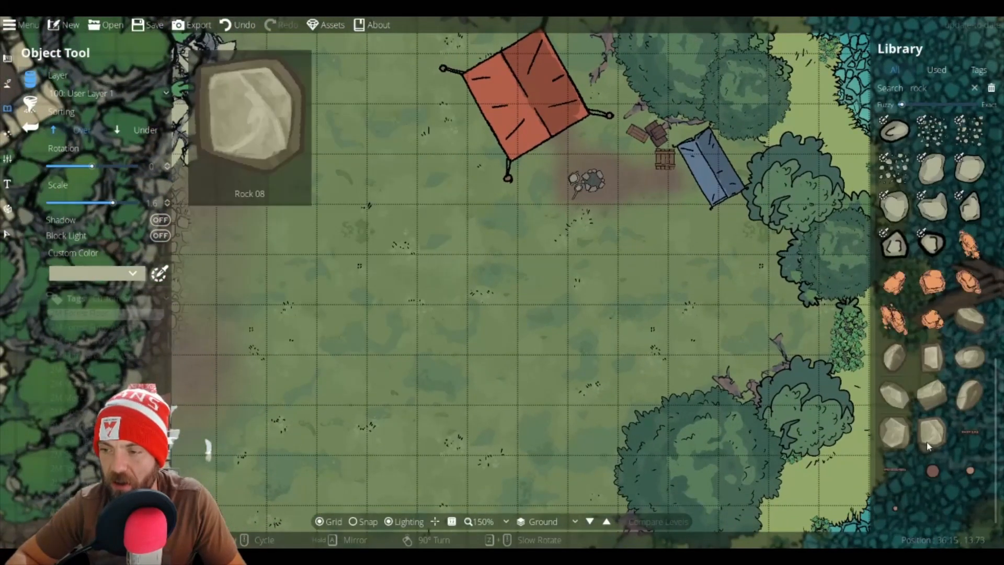
{"action": "scroll", "coordinate": [927, 444], "scroll_direction": "up", "scroll_amount": 2}
{"action": "scroll", "coordinate": [927, 433], "scroll_direction": "up", "scroll_amount": 8}
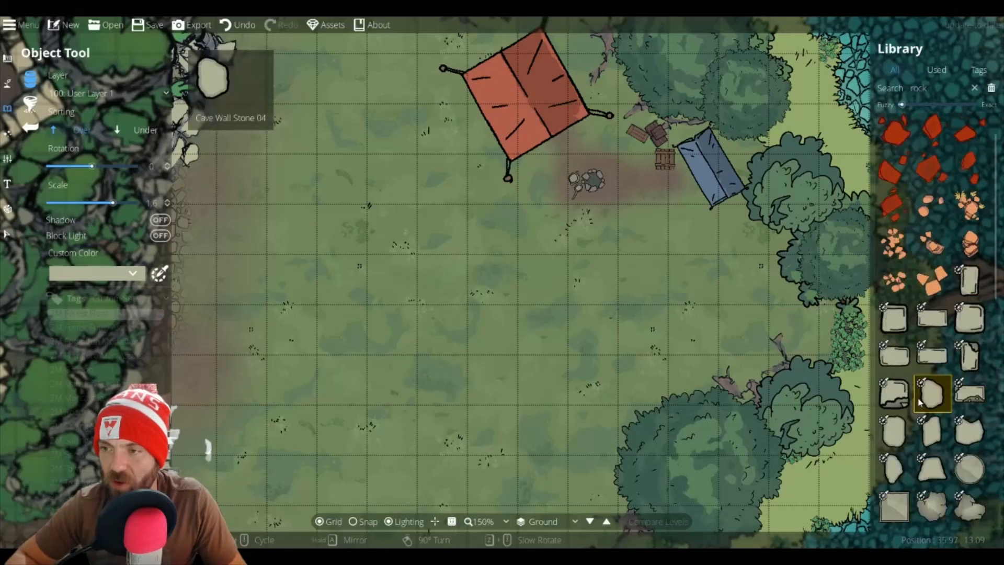
{"action": "scroll", "coordinate": [919, 402], "scroll_direction": "down", "scroll_amount": 6}
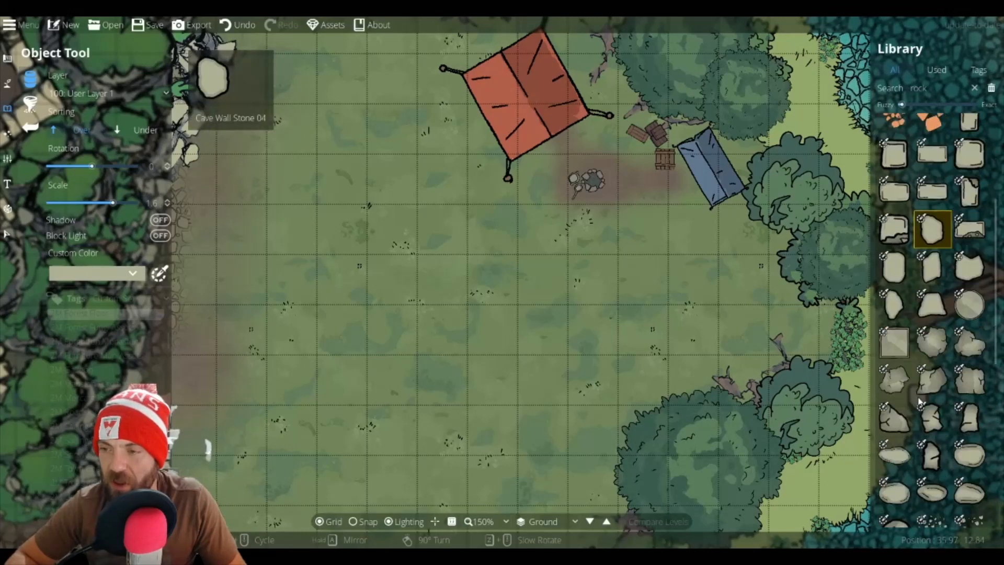
Step: Place a rotated oval riverstone in the clearing left of the campfire
{"action": "left_click", "coordinate": [907, 400]}
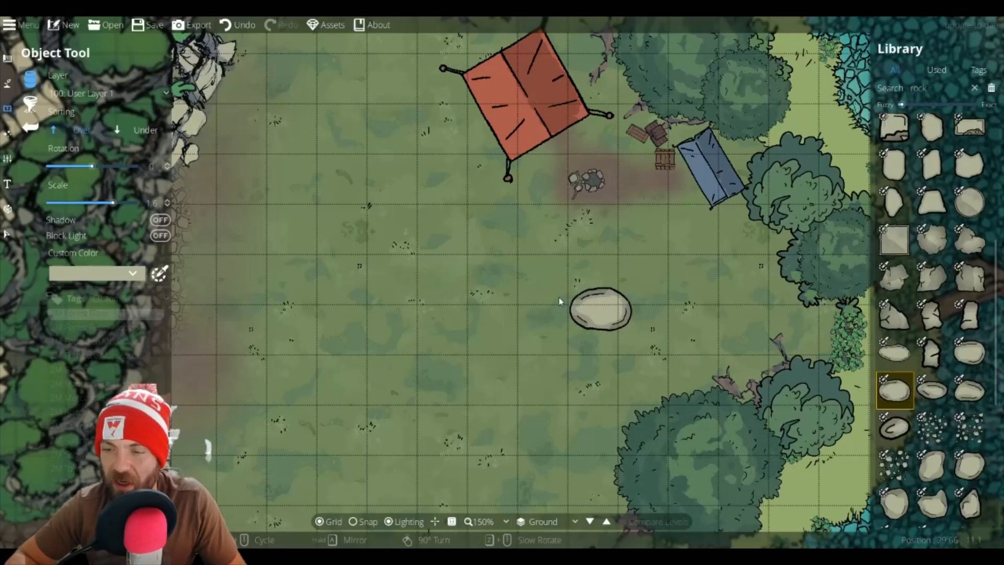
{"action": "scroll", "coordinate": [358, 278], "scroll_direction": "down", "scroll_amount": 3}
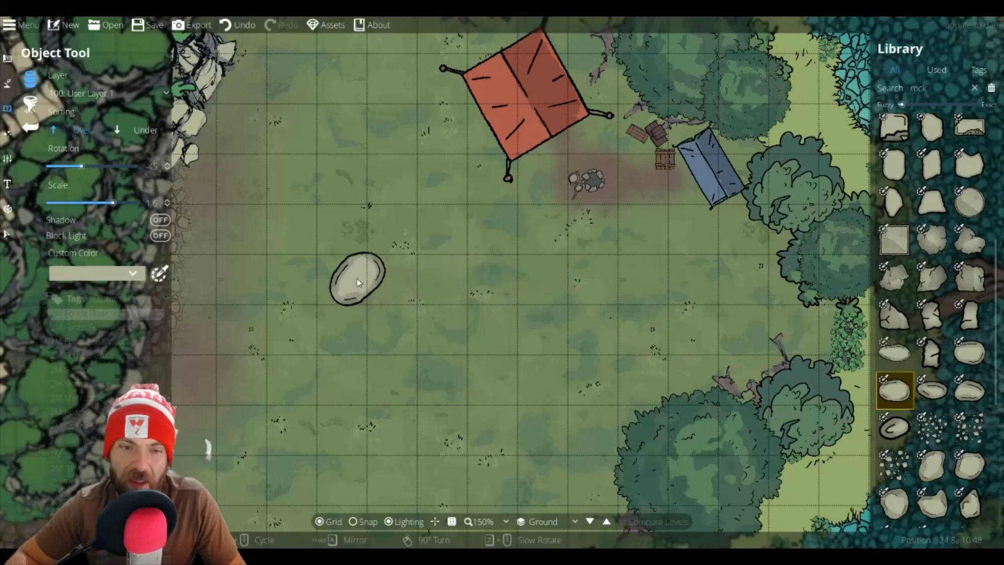
{"action": "scroll", "coordinate": [357, 282], "scroll_direction": "up", "scroll_amount": 2}
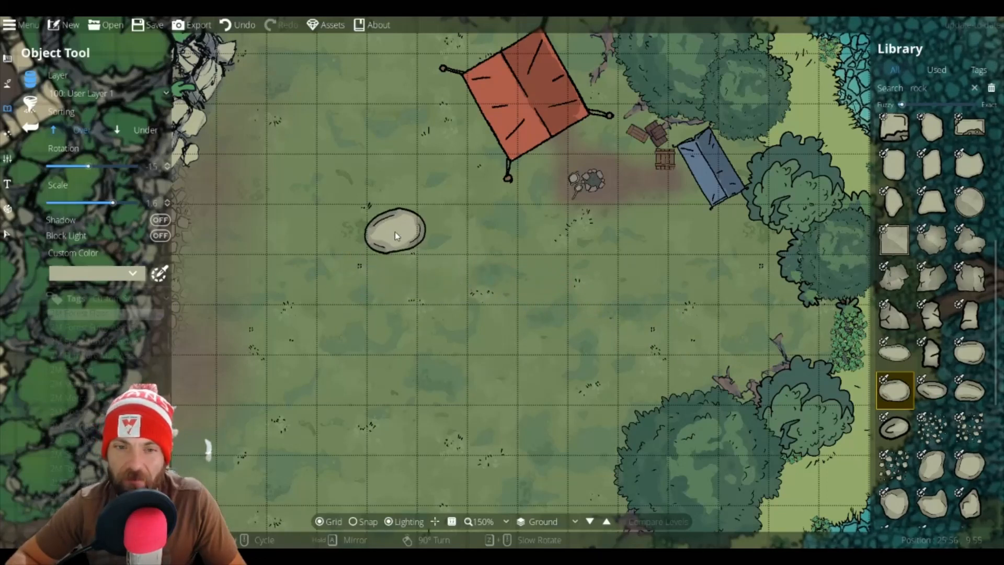
{"action": "scroll", "coordinate": [394, 231], "scroll_direction": "down", "scroll_amount": 1}
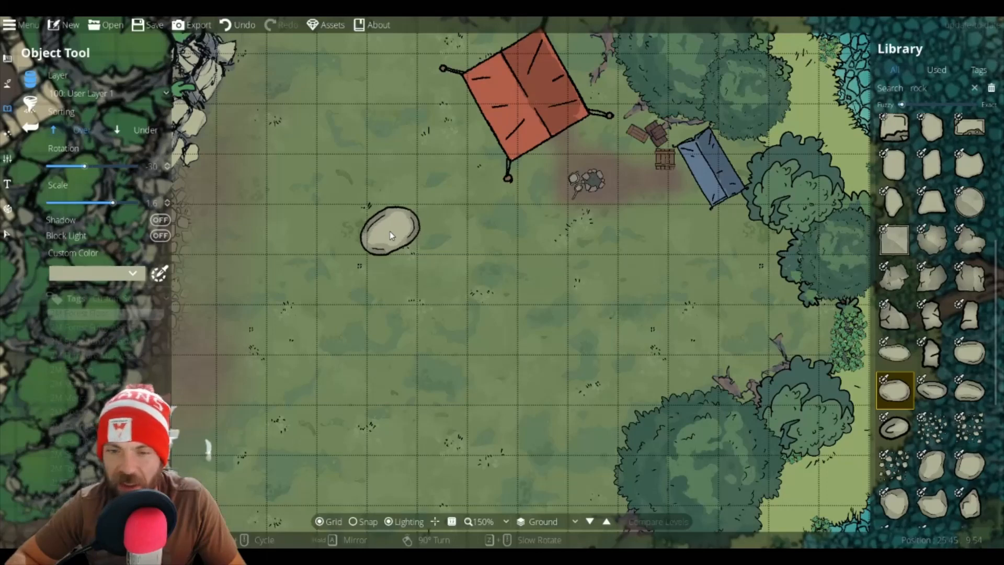
{"action": "left_click", "coordinate": [390, 231]}
Step: Place a rotated riverstone directly below the oval stone in the clearing
{"action": "left_click", "coordinate": [968, 352]}
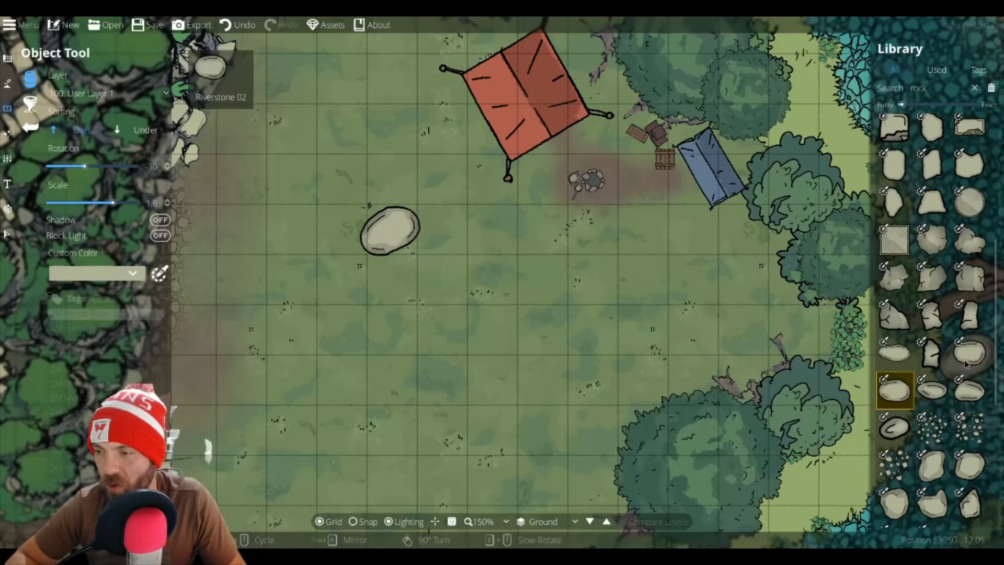
{"action": "scroll", "coordinate": [338, 290], "scroll_direction": "down", "scroll_amount": 4}
{"action": "scroll", "coordinate": [338, 295], "scroll_direction": "down", "scroll_amount": 1}
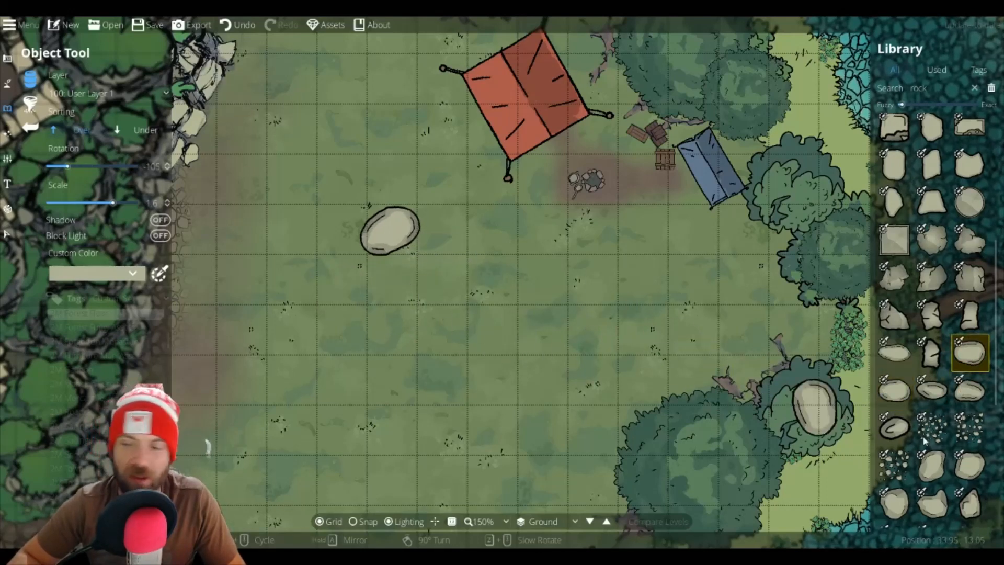
{"action": "left_click", "coordinate": [894, 390]}
{"action": "left_click", "coordinate": [931, 468]}
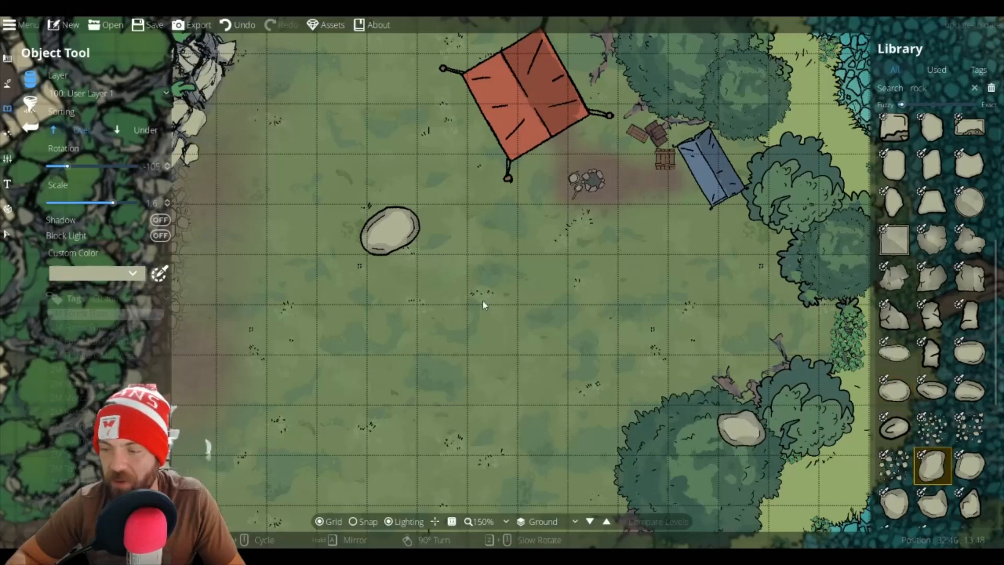
{"action": "scroll", "coordinate": [381, 277], "scroll_direction": "up", "scroll_amount": 2}
{"action": "scroll", "coordinate": [387, 281], "scroll_direction": "up", "scroll_amount": 3}
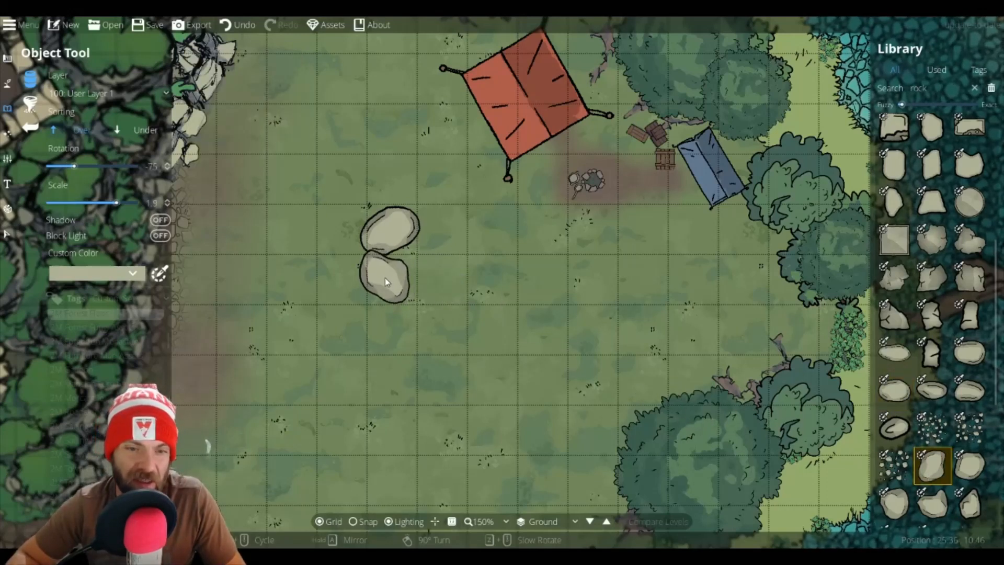
{"action": "left_click", "coordinate": [385, 278]}
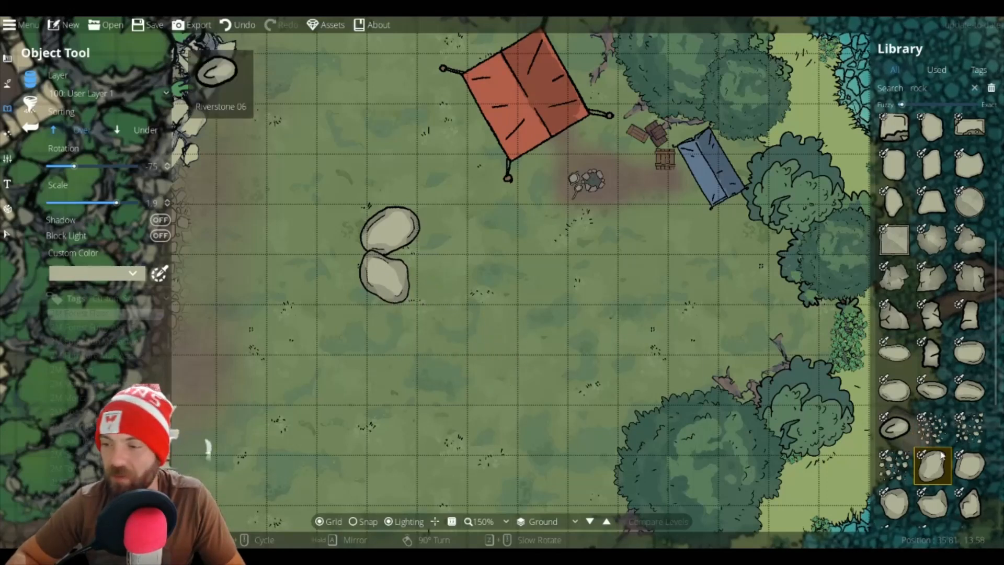
Step: Place two more stones continuing the curve of rocks down and to the right
{"action": "left_click", "coordinate": [970, 465]}
{"action": "scroll", "coordinate": [420, 306], "scroll_direction": "up", "scroll_amount": 2}
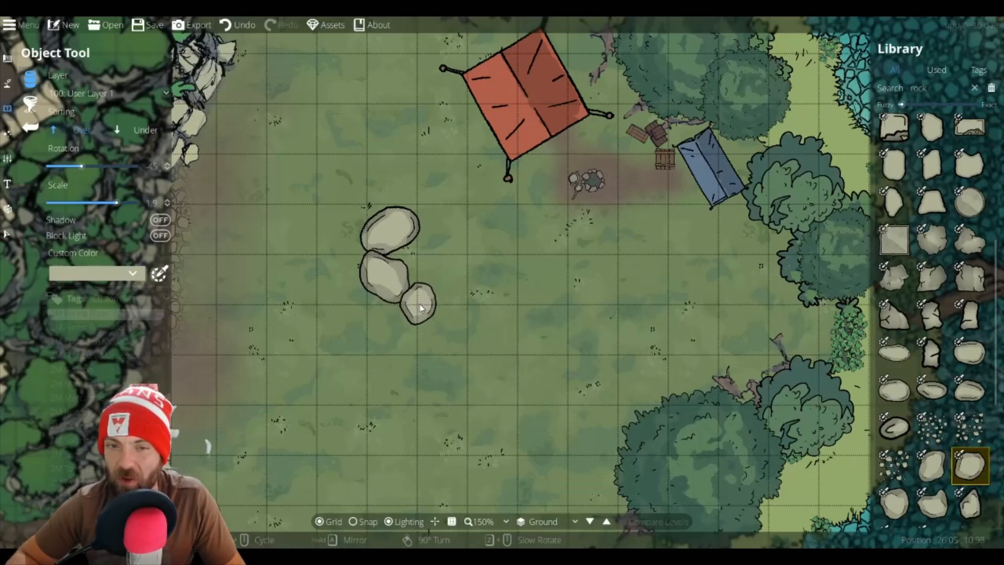
{"action": "left_click", "coordinate": [420, 306]}
{"action": "left_click", "coordinate": [932, 502]}
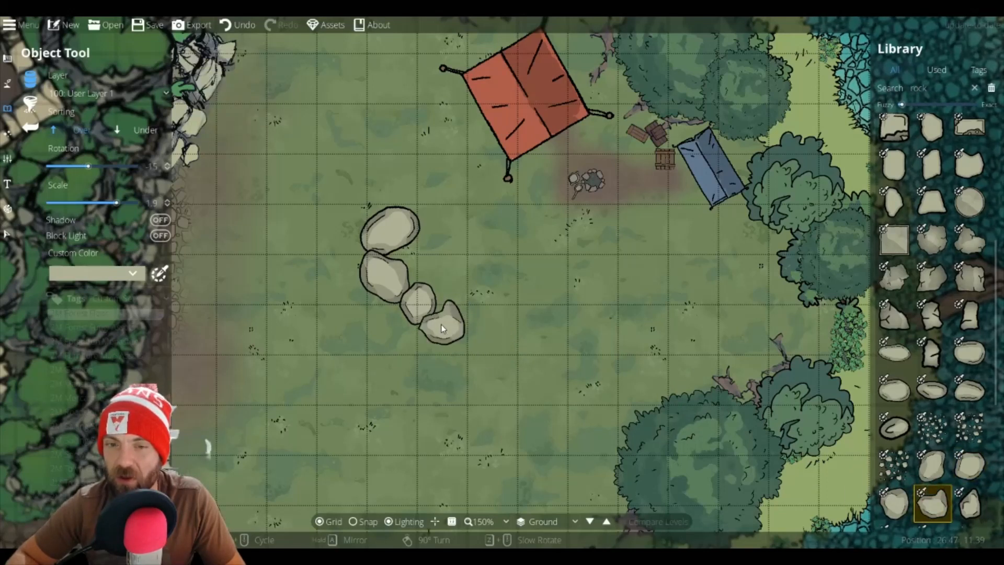
{"action": "left_click", "coordinate": [441, 324]}
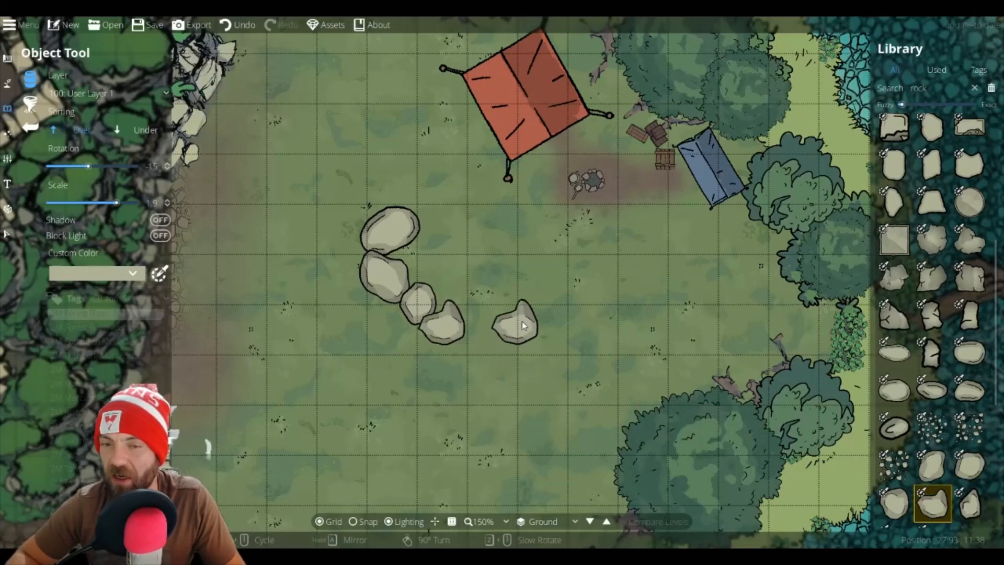
Step: Add two larger stones curving upward to close the rocks into a horseshoe shape
{"action": "scroll", "coordinate": [898, 387], "scroll_direction": "down", "scroll_amount": 3}
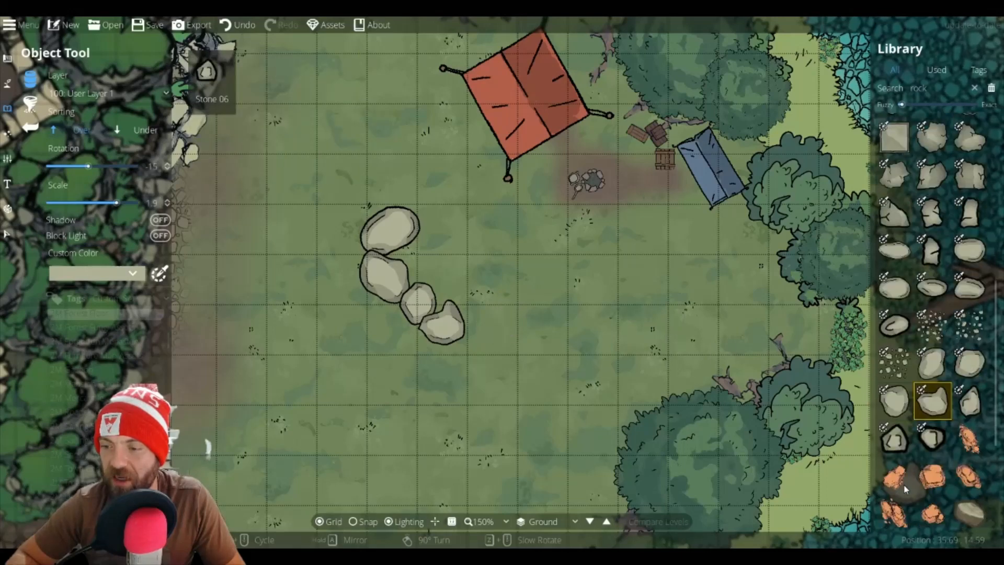
{"action": "left_click", "coordinate": [894, 349]}
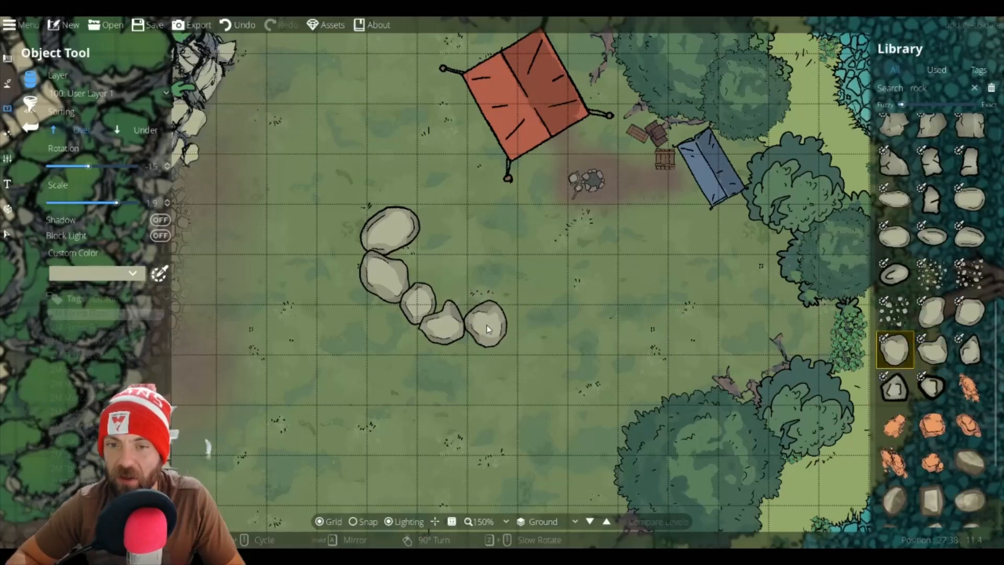
{"action": "left_click", "coordinate": [487, 328]}
{"action": "left_click", "coordinate": [970, 312]}
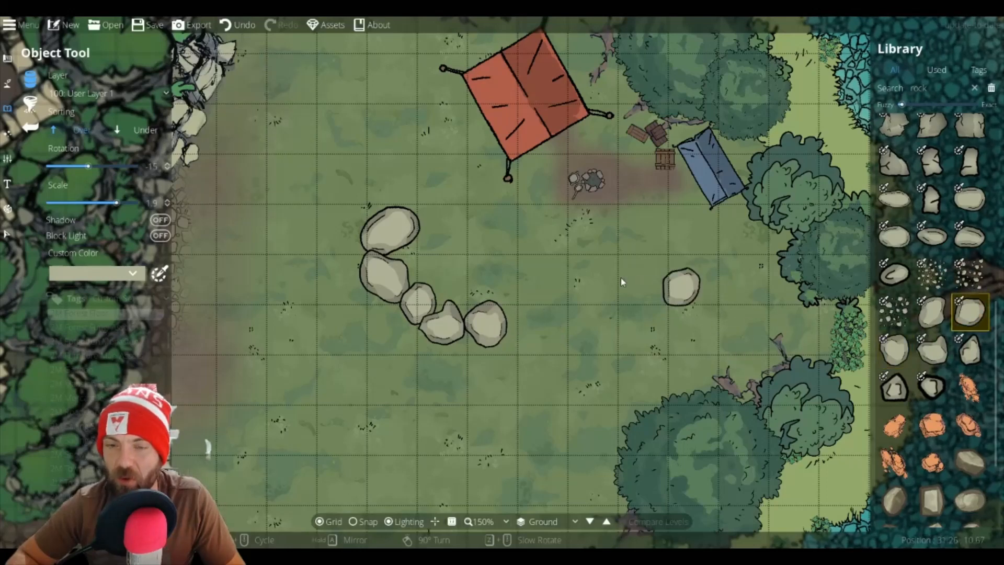
{"action": "scroll", "coordinate": [480, 291], "scroll_direction": "up", "scroll_amount": 3}
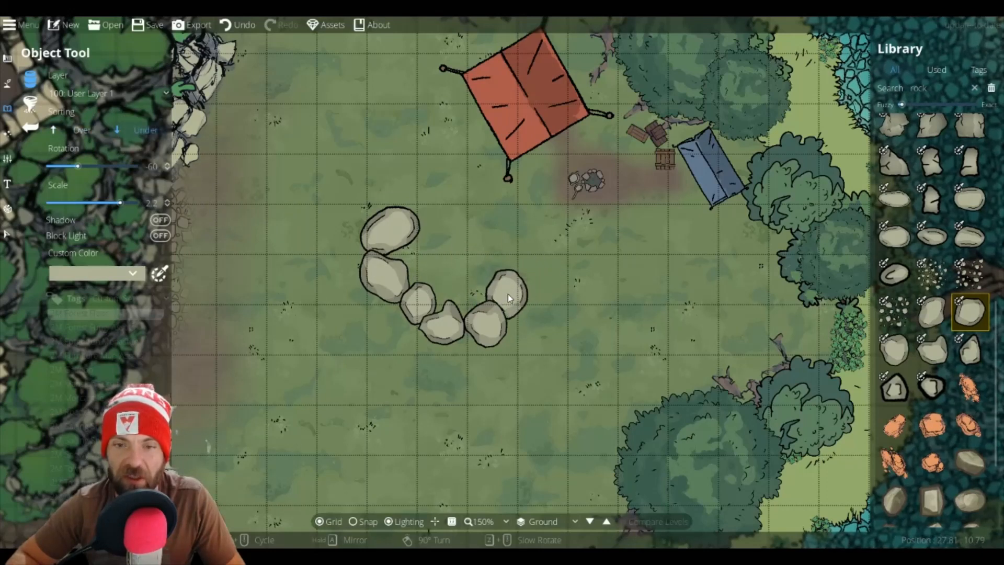
{"action": "left_click", "coordinate": [508, 294]}
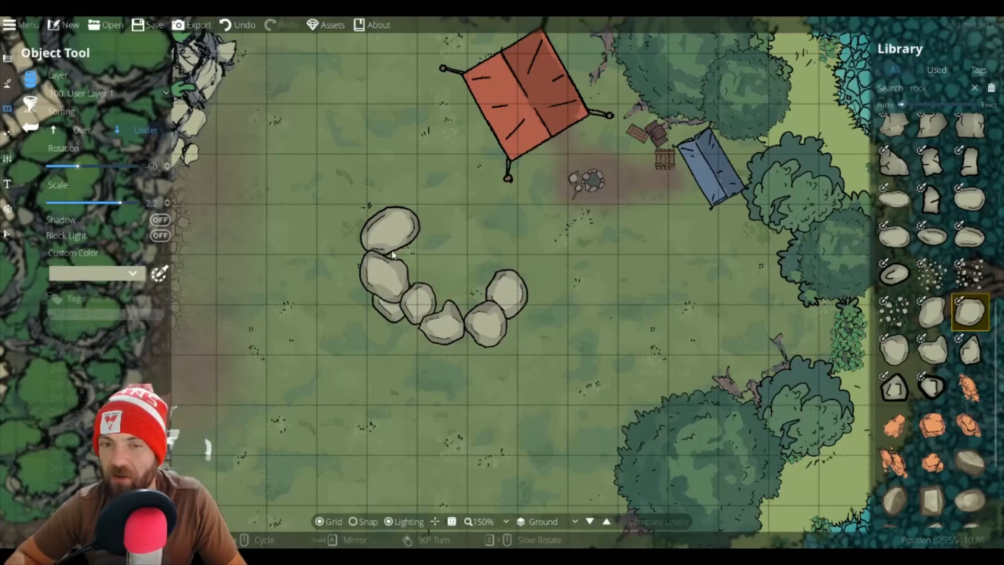
Step: Scatter small pebble clusters at scale 0.7 inside the horseshoe of rocks
{"action": "left_click", "coordinate": [932, 287]}
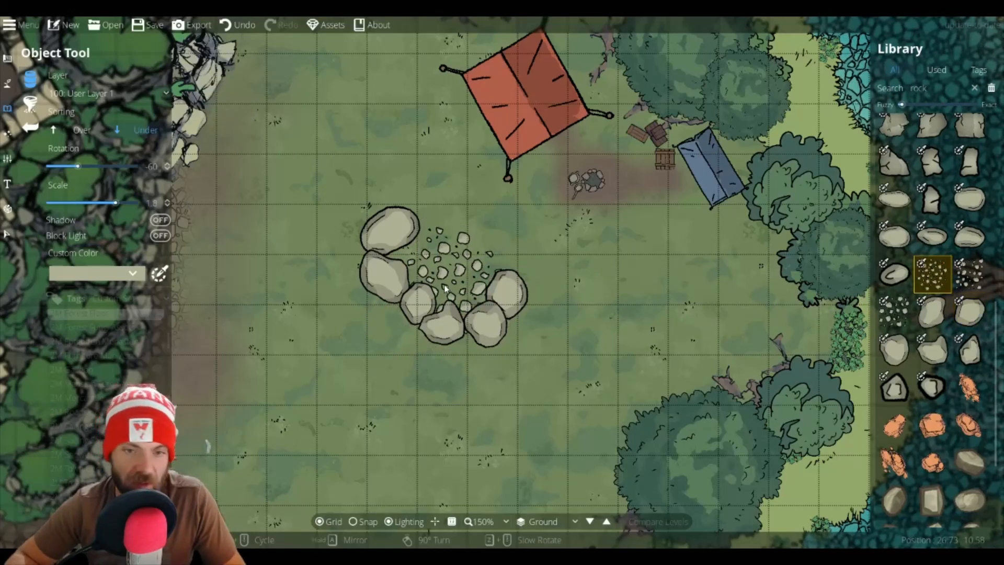
{"action": "scroll", "coordinate": [445, 284], "scroll_direction": "down", "scroll_amount": 10}
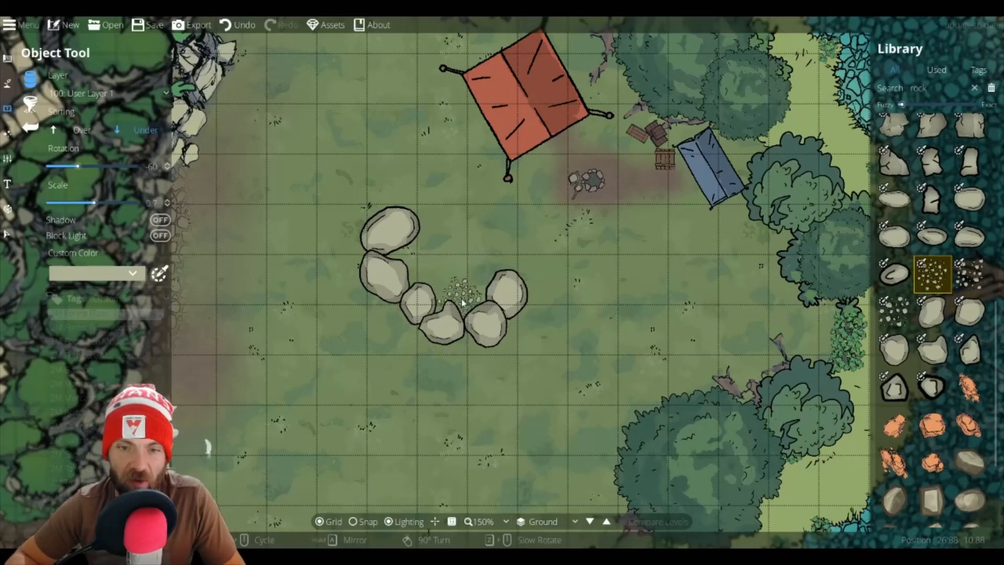
{"action": "left_click", "coordinate": [462, 301]}
{"action": "left_click", "coordinate": [968, 277]}
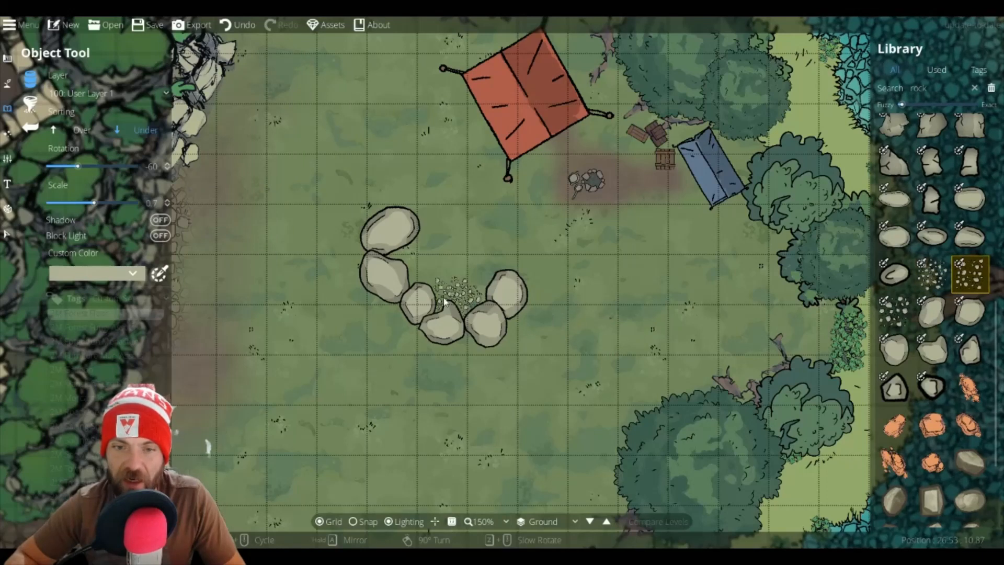
{"action": "left_click", "coordinate": [407, 274]}
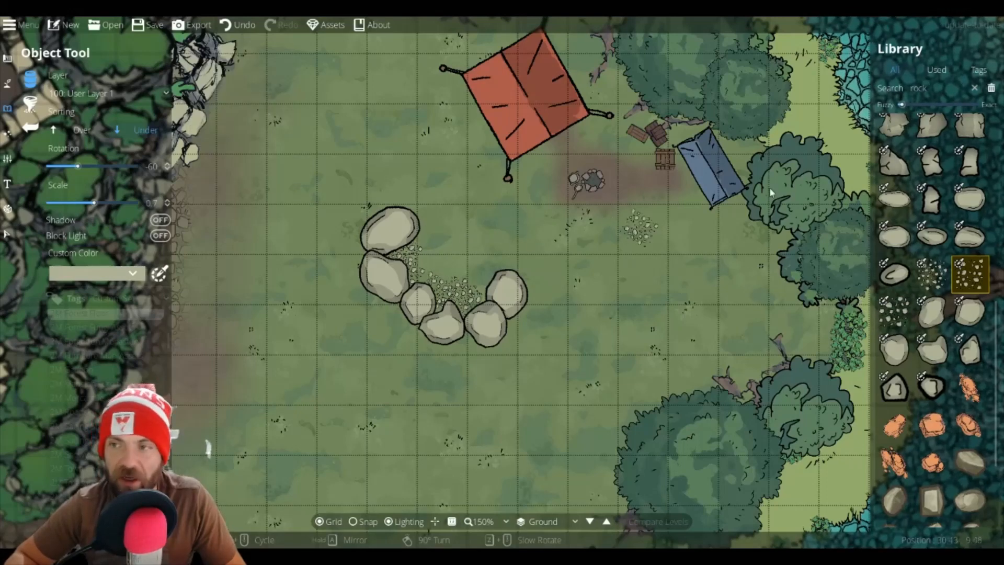
Step: Filter the library by the 2M Forest Floor tag and place small foliage beside the top rocks
{"action": "double_click", "coordinate": [918, 88]}
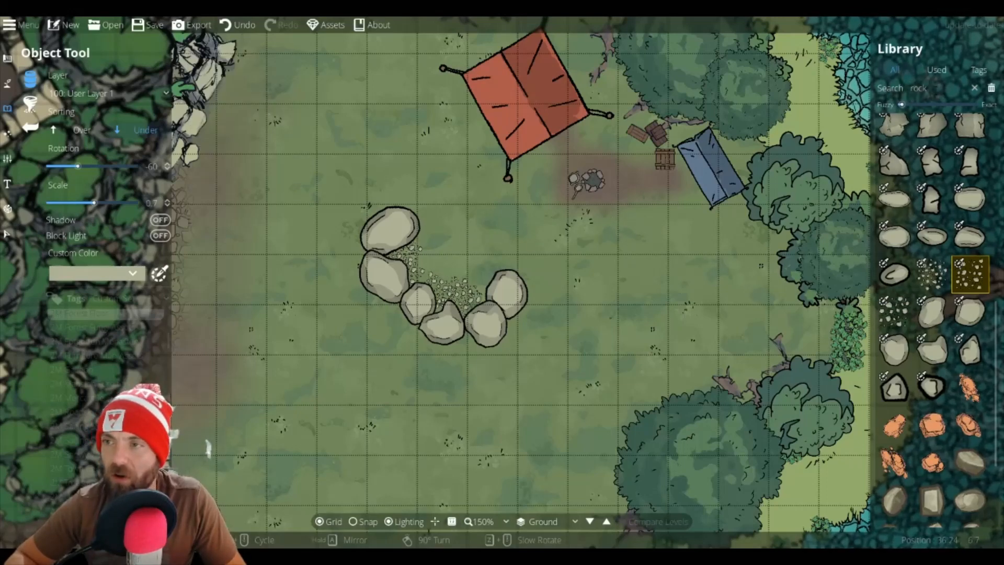
{"action": "left_click", "coordinate": [94, 345]}
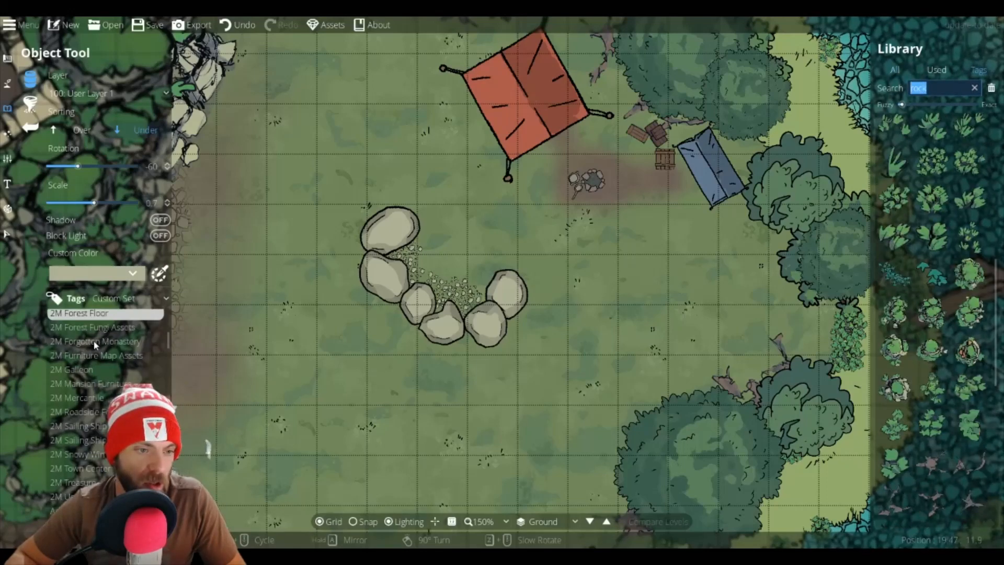
{"action": "left_click", "coordinate": [969, 237]}
{"action": "scroll", "coordinate": [419, 230], "scroll_direction": "up", "scroll_amount": 2}
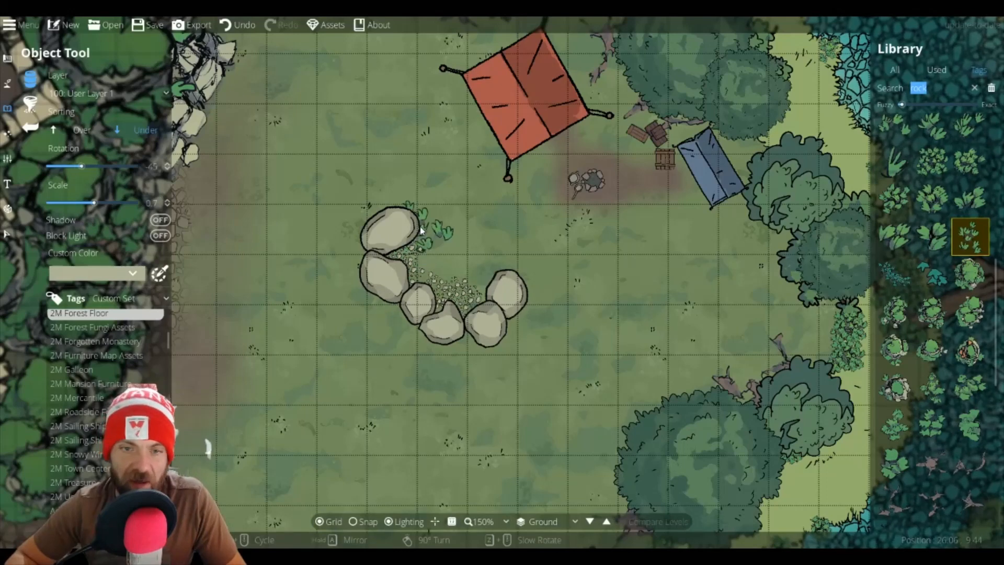
{"action": "scroll", "coordinate": [421, 228], "scroll_direction": "down", "scroll_amount": 4}
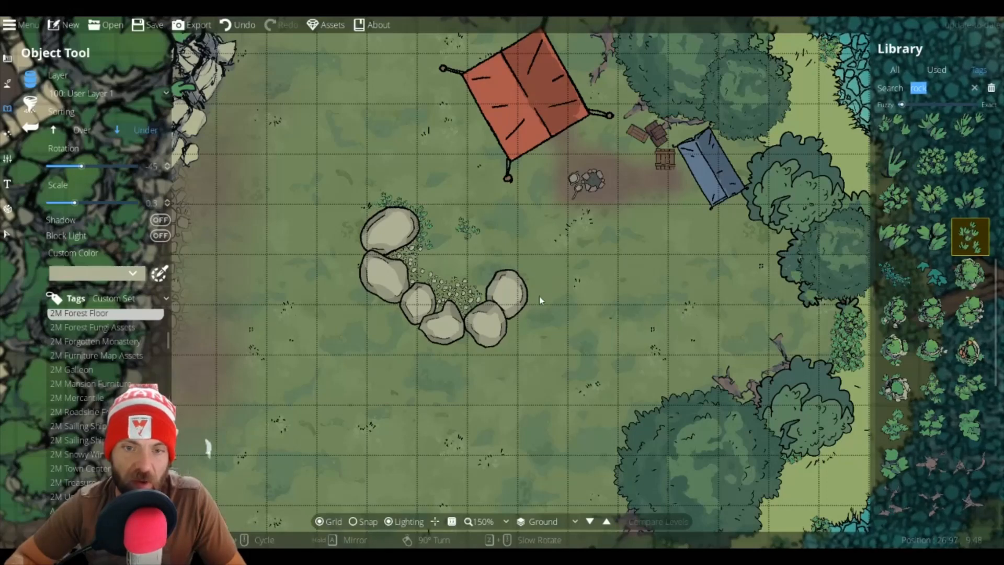
Step: Add more forest-floor foliage around the rock ring and near the crates by the tents
{"action": "left_click", "coordinate": [932, 198]}
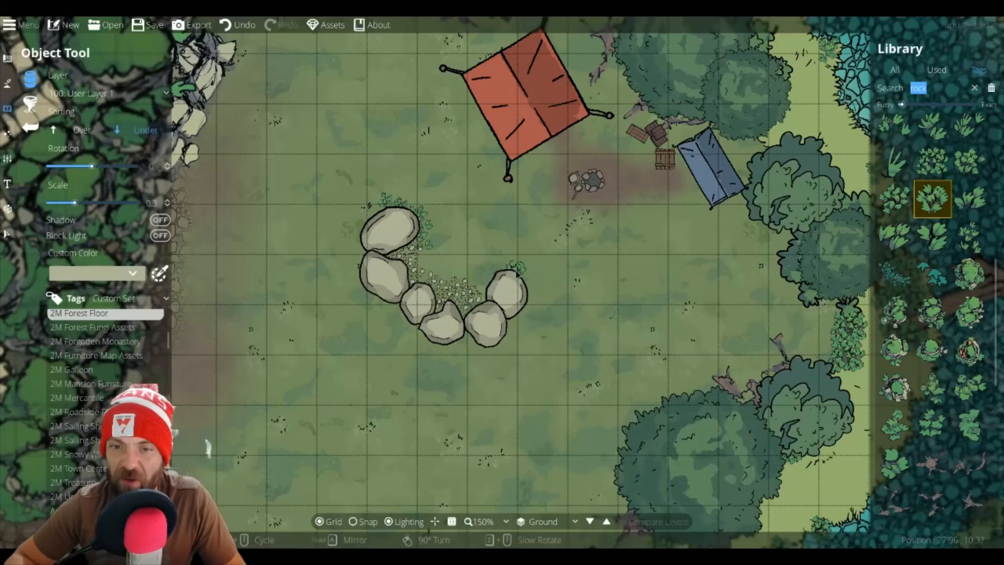
{"action": "left_click", "coordinate": [516, 273]}
{"action": "left_click", "coordinate": [970, 237]}
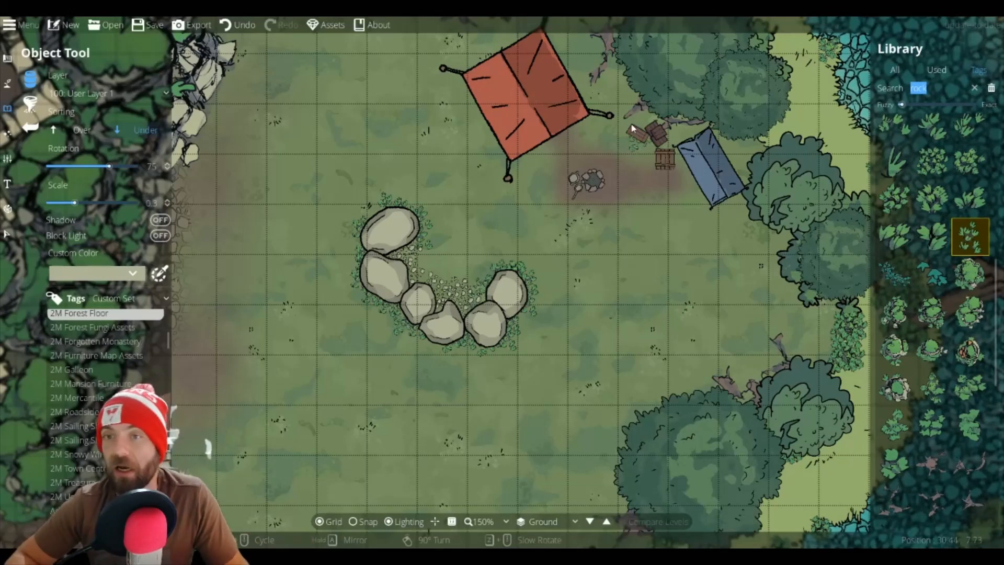
{"action": "scroll", "coordinate": [607, 109], "scroll_direction": "down", "scroll_amount": 1}
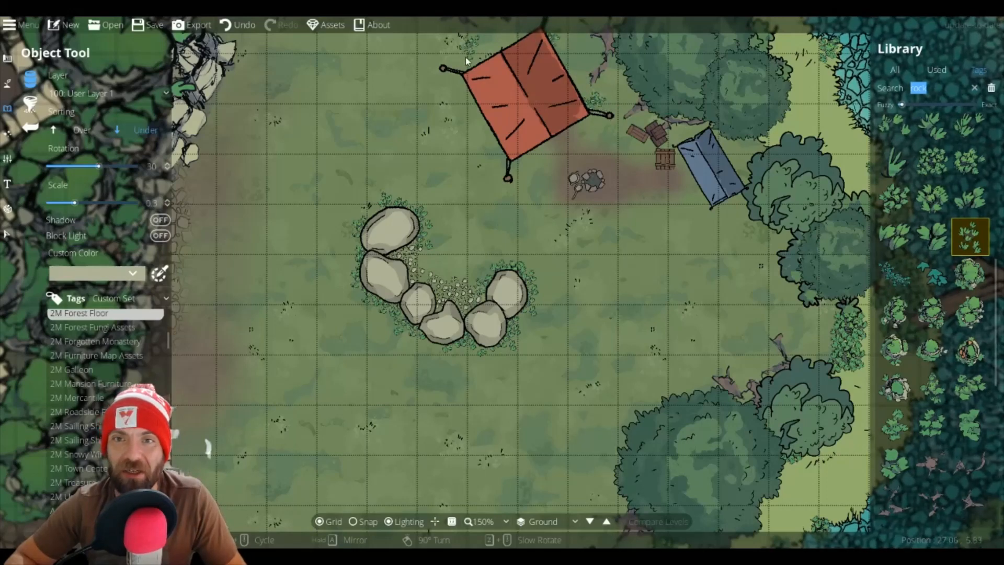
{"action": "scroll", "coordinate": [466, 61], "scroll_direction": "down", "scroll_amount": 1}
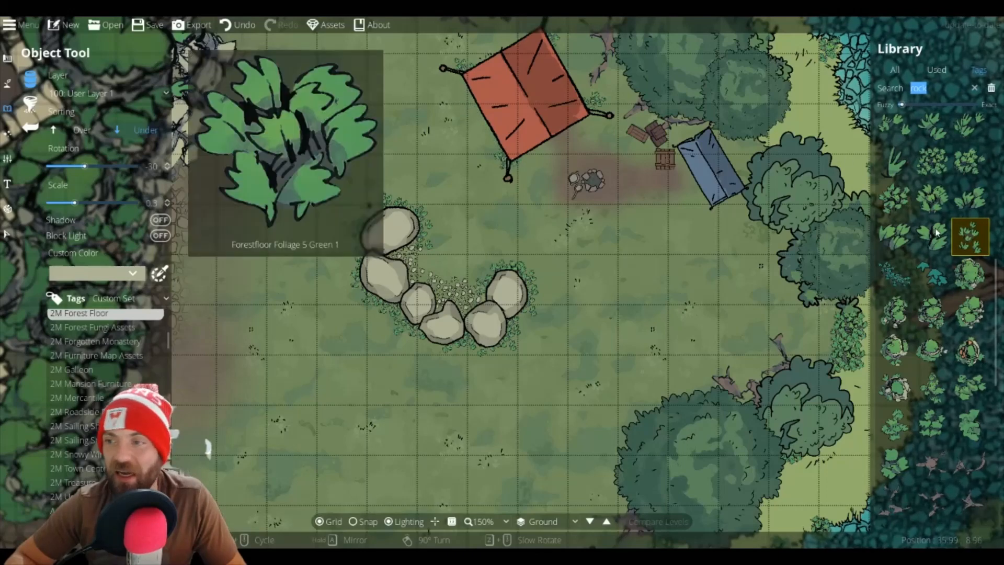
{"action": "left_click", "coordinate": [932, 161]}
{"action": "left_click", "coordinate": [677, 139]}
{"action": "scroll", "coordinate": [677, 139], "scroll_direction": "down", "scroll_amount": 1}
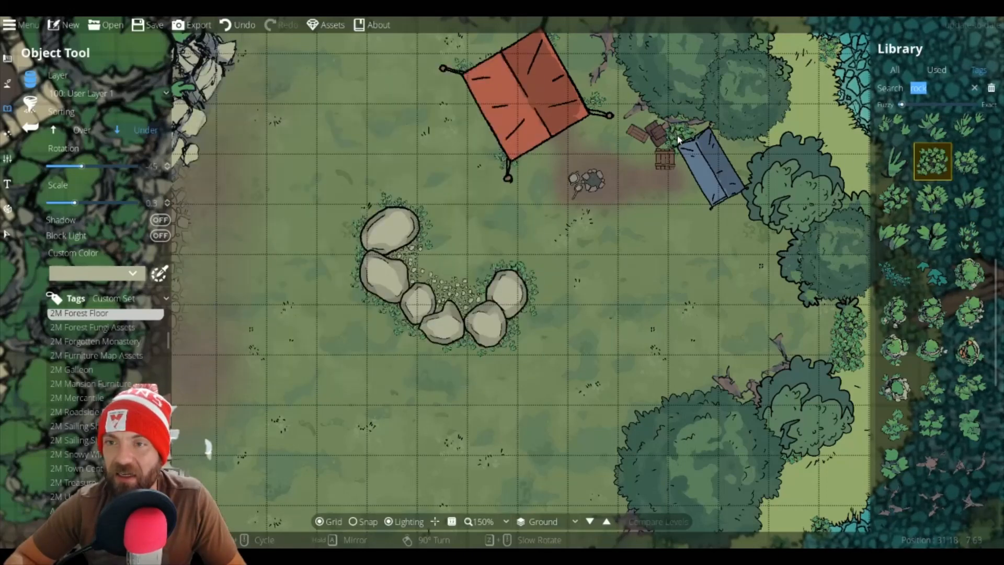
{"action": "scroll", "coordinate": [606, 125], "scroll_direction": "down", "scroll_amount": 1}
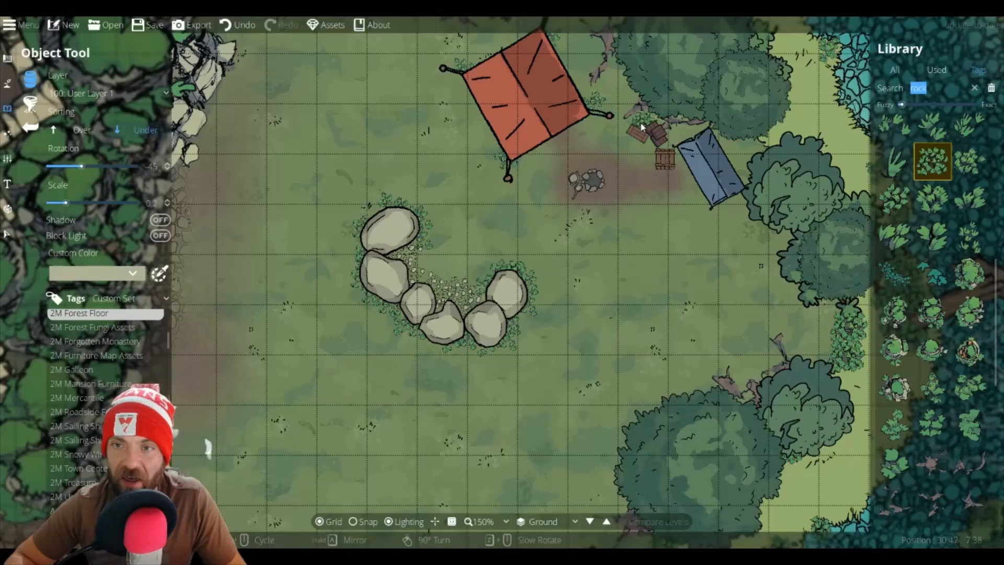
{"action": "scroll", "coordinate": [617, 130], "scroll_direction": "down", "scroll_amount": 3}
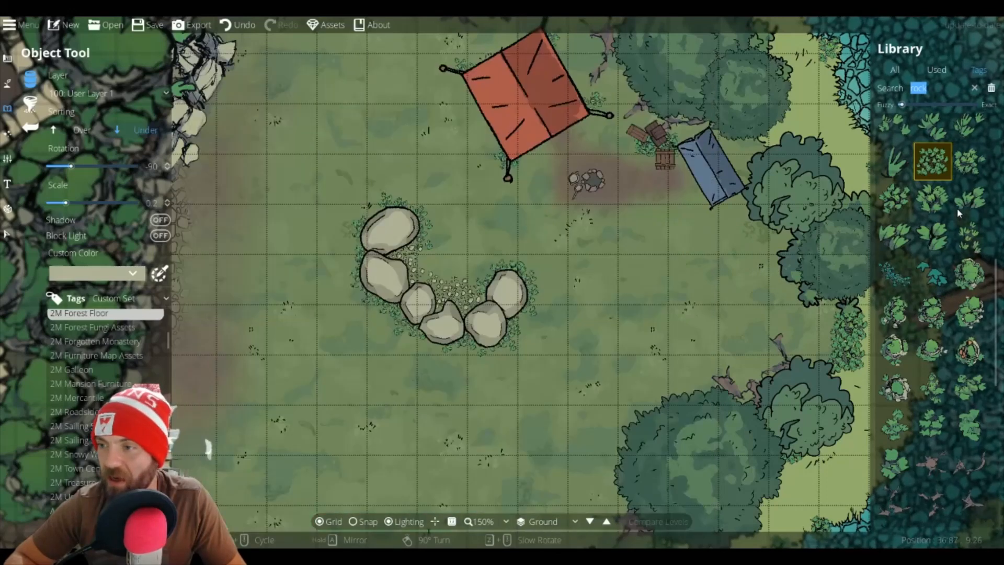
{"action": "left_click", "coordinate": [970, 162]}
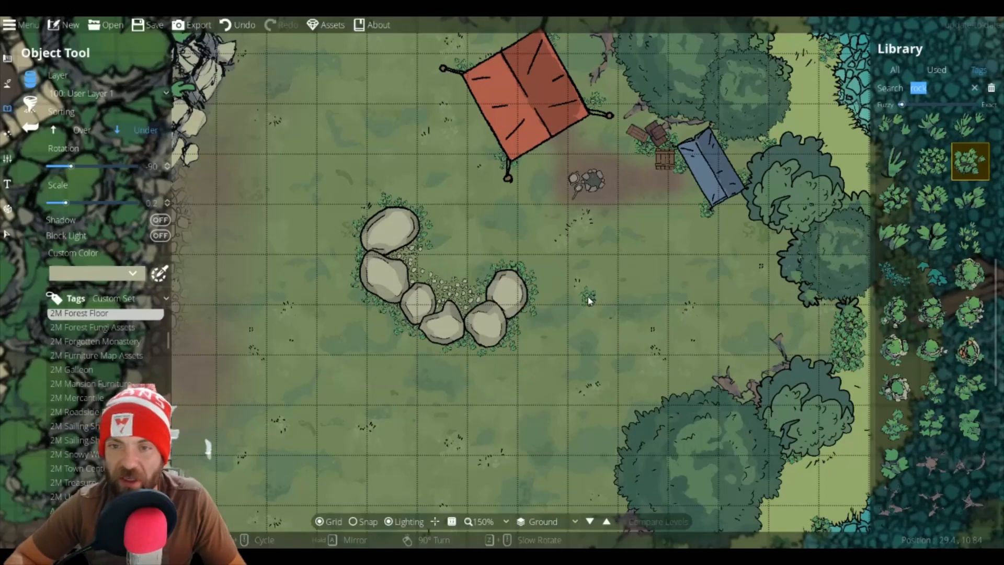
Step: Zoom out and survey the campsite area within the whole map
{"action": "scroll", "coordinate": [588, 297], "scroll_direction": "down", "scroll_amount": 2}
{"action": "scroll", "coordinate": [587, 296], "scroll_direction": "down", "scroll_amount": 2}
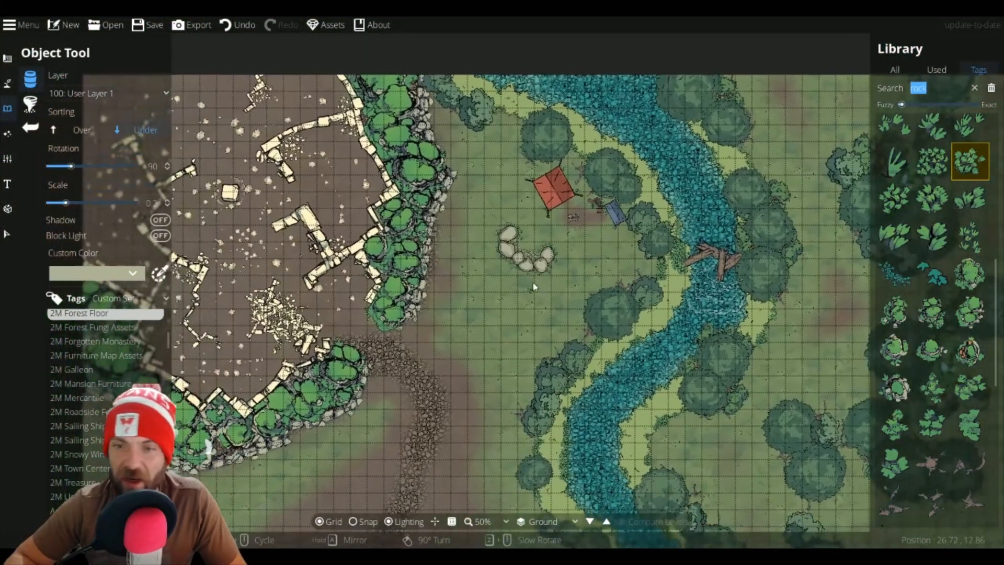
{"action": "left_click_drag", "start_coordinate": [533, 286], "coordinate": [511, 185]}
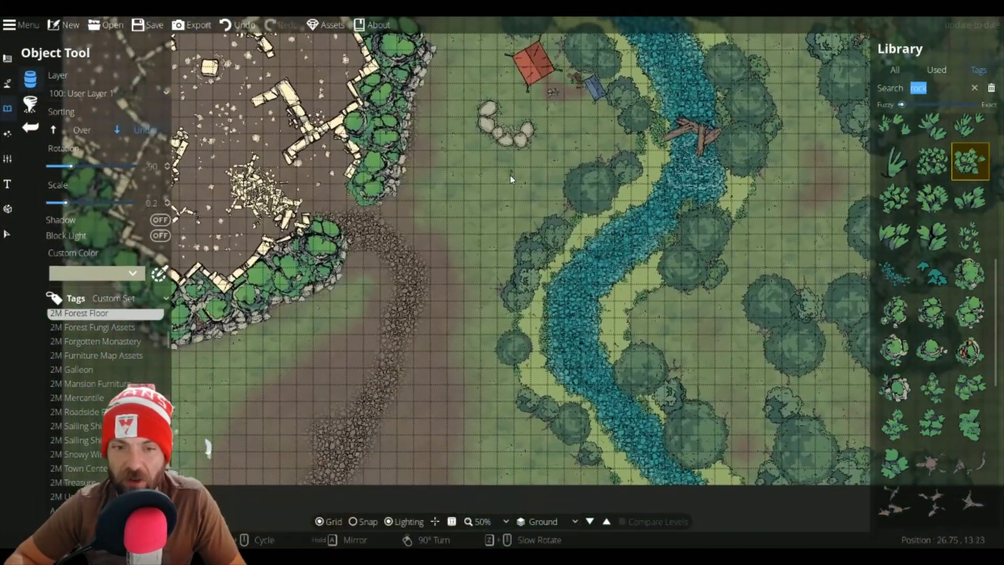
{"action": "scroll", "coordinate": [511, 185], "scroll_direction": "down", "scroll_amount": 1}
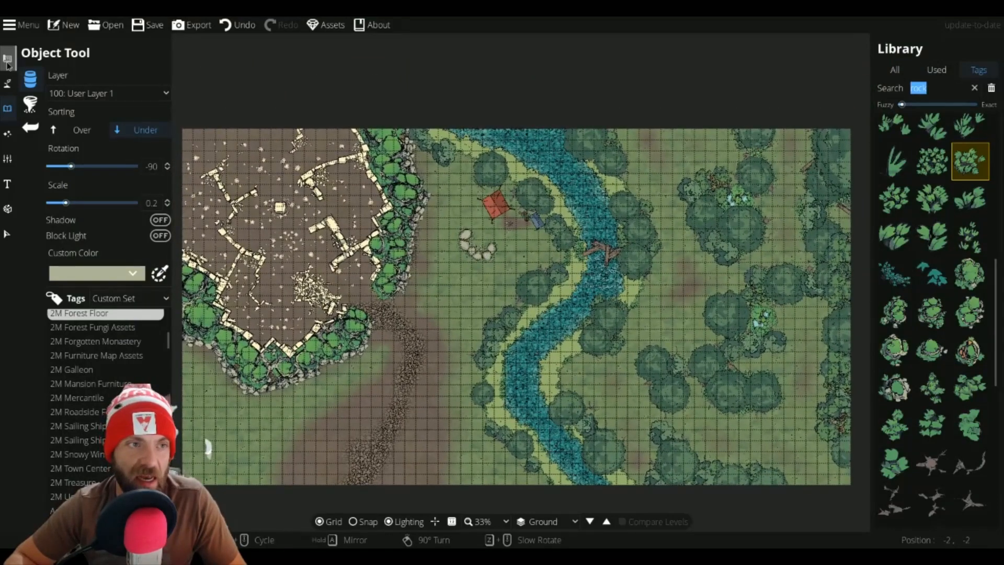
{"action": "left_click", "coordinate": [9, 67]}
{"action": "scroll", "coordinate": [433, 246], "scroll_direction": "up", "scroll_amount": 1}
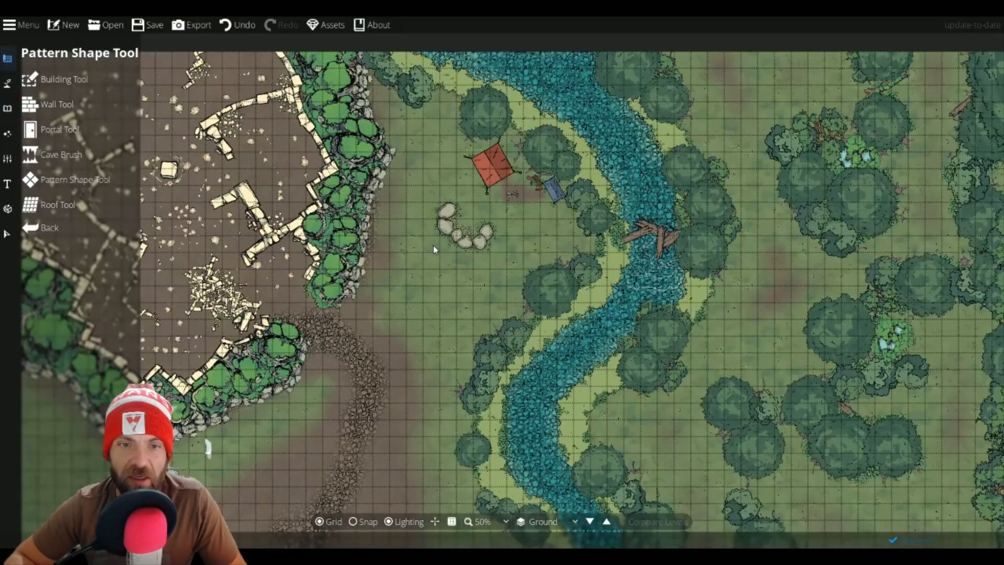
{"action": "left_click_drag", "start_coordinate": [436, 247], "coordinate": [458, 239]}
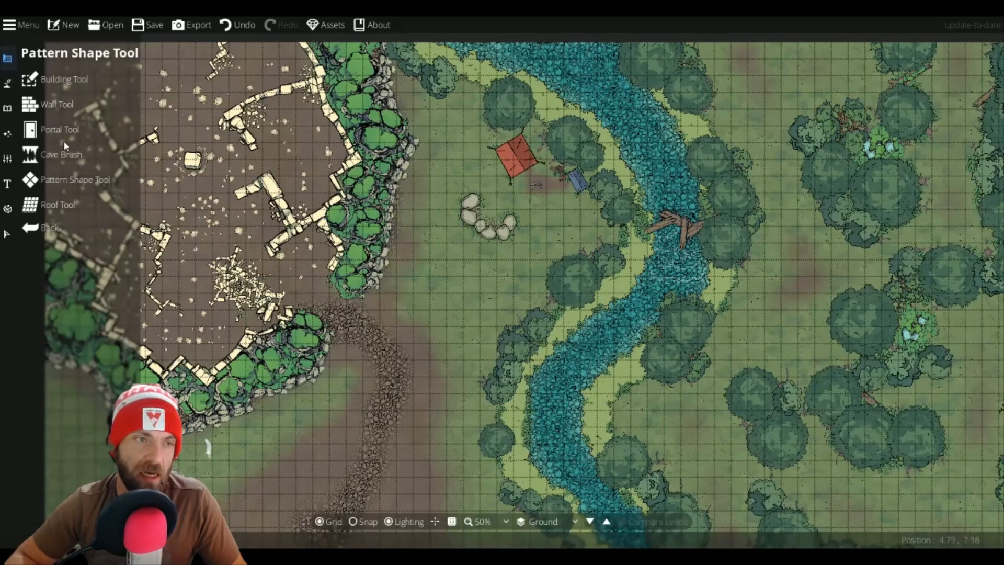
{"action": "left_click", "coordinate": [12, 98]}
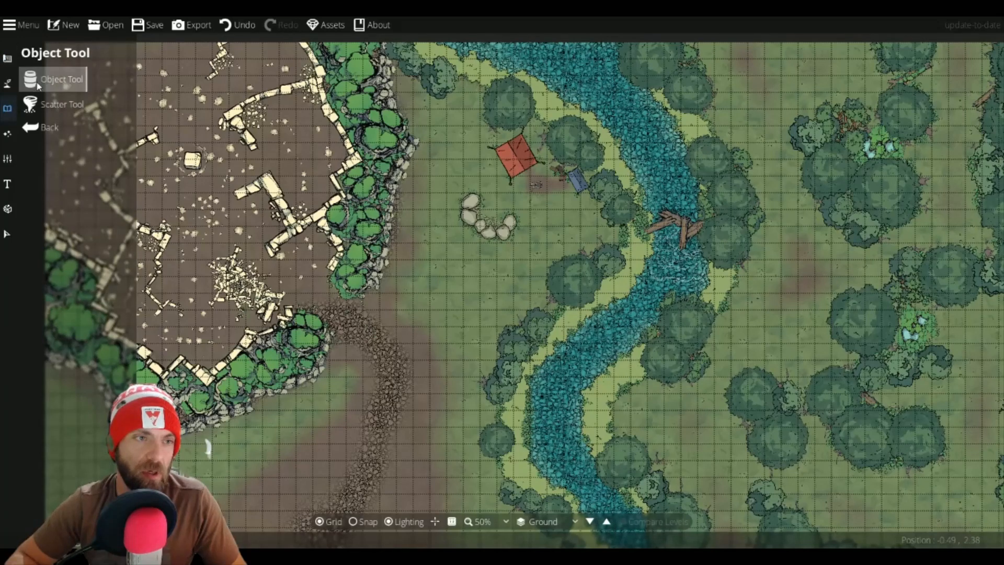
Step: Paint Terrain Gravel with the Terrain Brush at brush size 5 across the floor inside the ruins
{"action": "left_click", "coordinate": [7, 83]}
{"action": "left_click", "coordinate": [44, 83]}
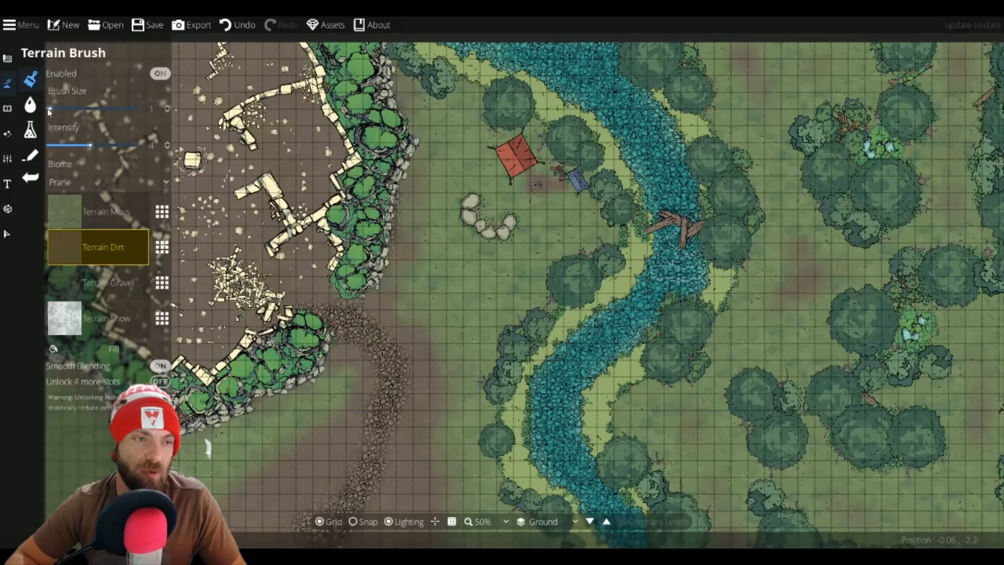
{"action": "left_click", "coordinate": [76, 288]}
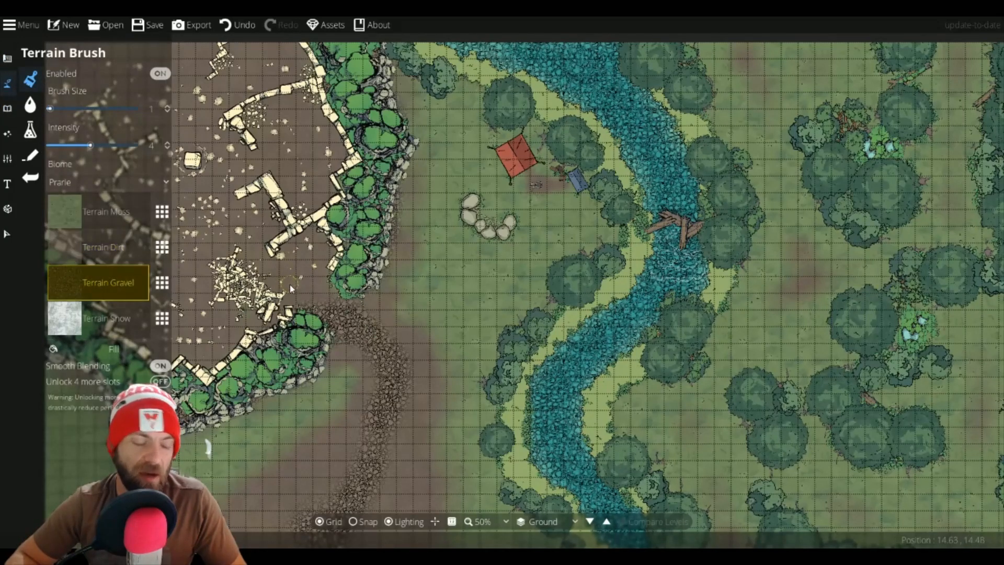
{"action": "scroll", "coordinate": [294, 283], "scroll_direction": "up", "scroll_amount": 4}
{"action": "left_click_drag", "start_coordinate": [295, 283], "coordinate": [253, 249]}
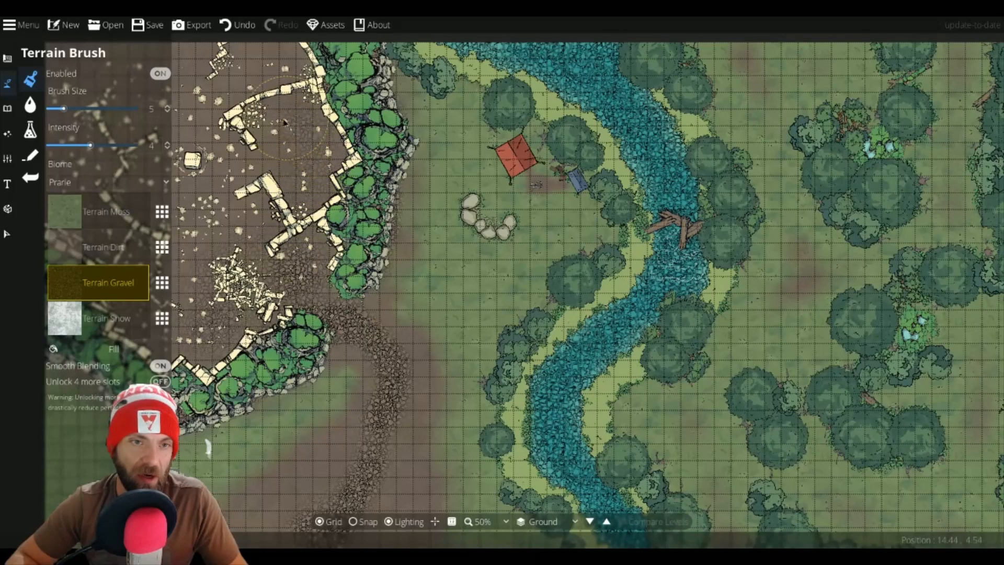
{"action": "left_click_drag", "start_coordinate": [235, 175], "coordinate": [341, 188]}
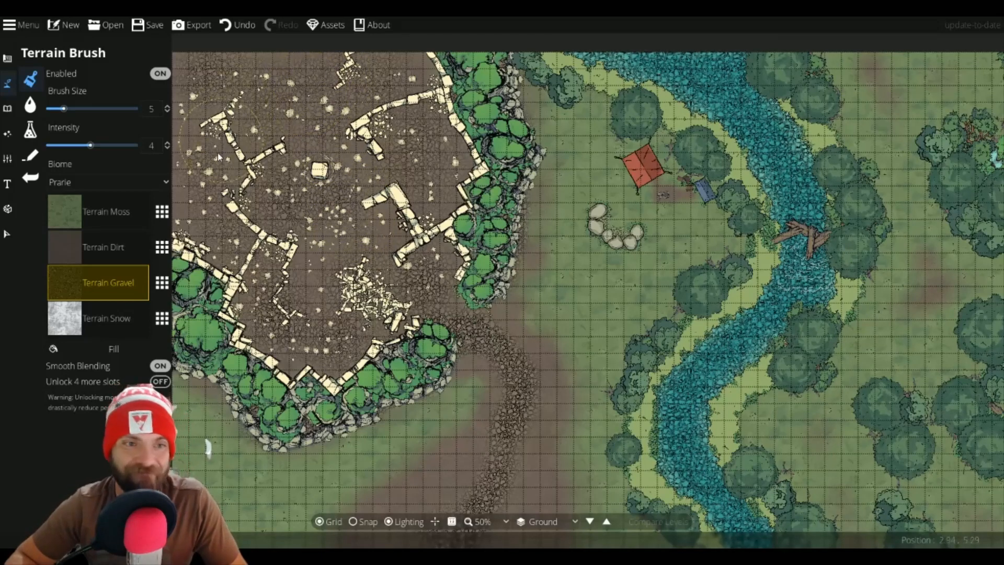
{"action": "left_click_drag", "start_coordinate": [188, 73], "coordinate": [399, 79]}
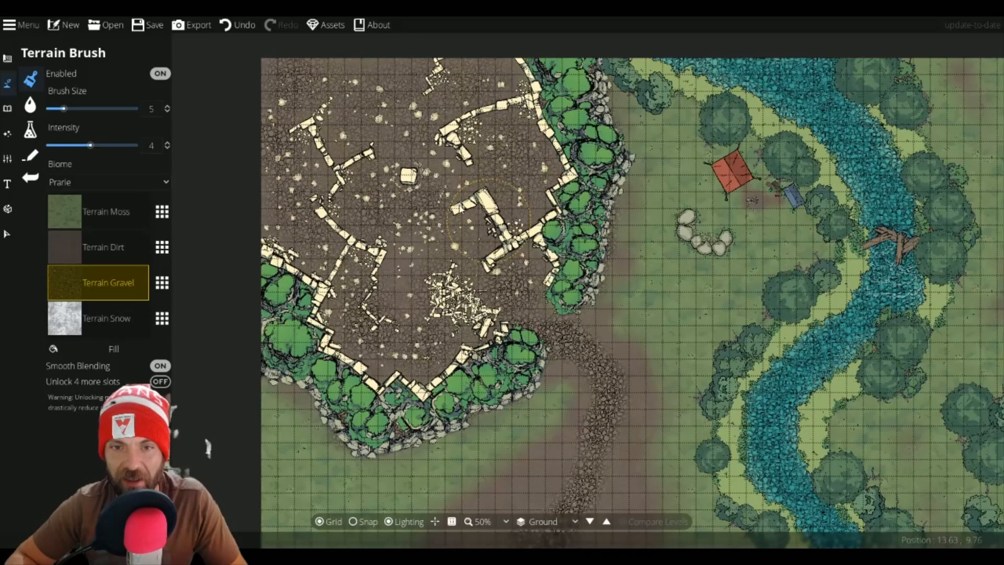
{"action": "left_click_drag", "start_coordinate": [489, 220], "coordinate": [315, 117]}
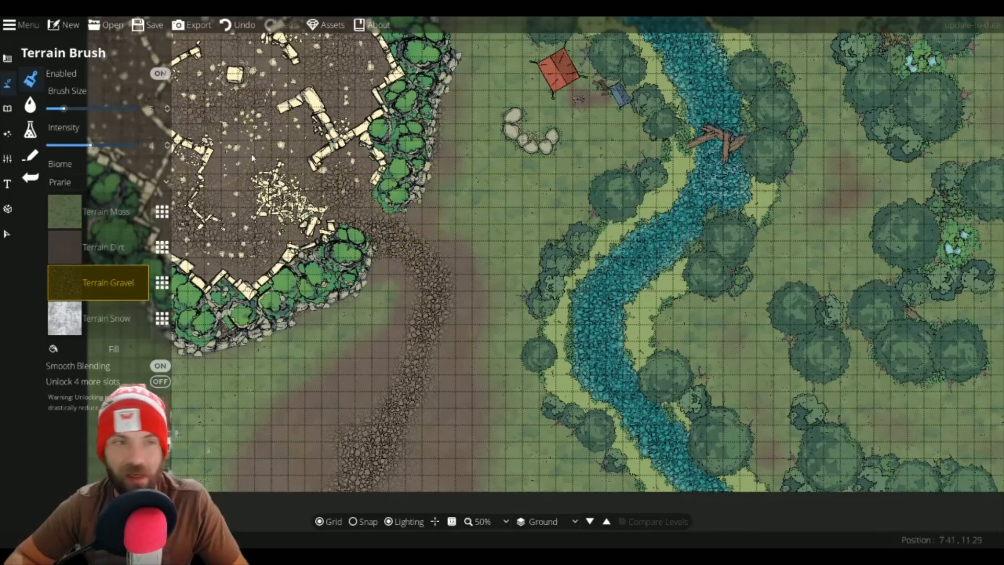
Step: Hide the grid, open the building tools and zoom out to view the whole map
{"action": "left_click", "coordinate": [330, 521]}
{"action": "mouse_move", "coordinate": [617, 278]}
{"action": "left_mouse_down"}
{"action": "mouse_move", "coordinate": [590, 286]}
{"action": "mouse_move", "coordinate": [576, 324]}
{"action": "mouse_move", "coordinate": [555, 328]}
{"action": "left_mouse_up"}
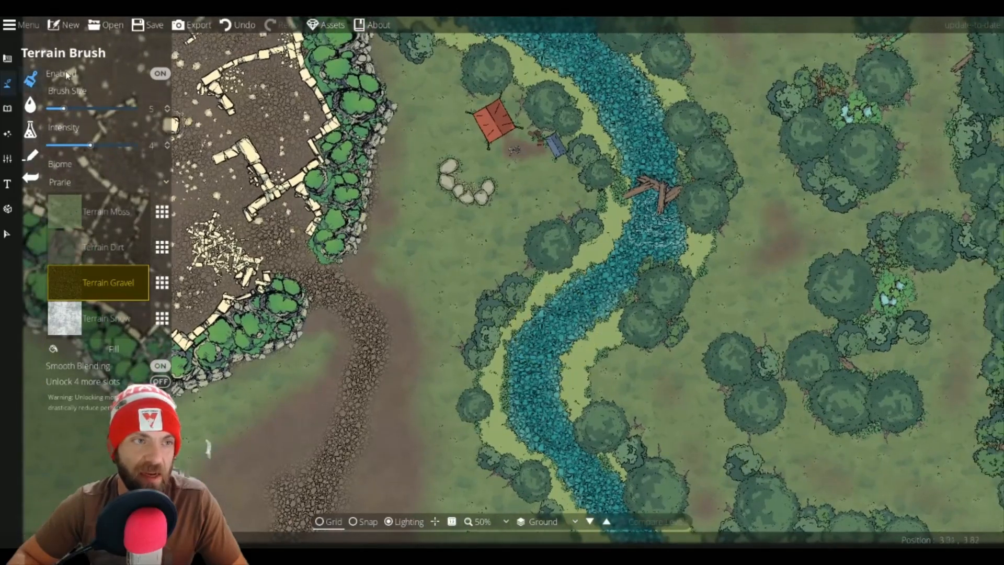
{"action": "left_click", "coordinate": [7, 58]}
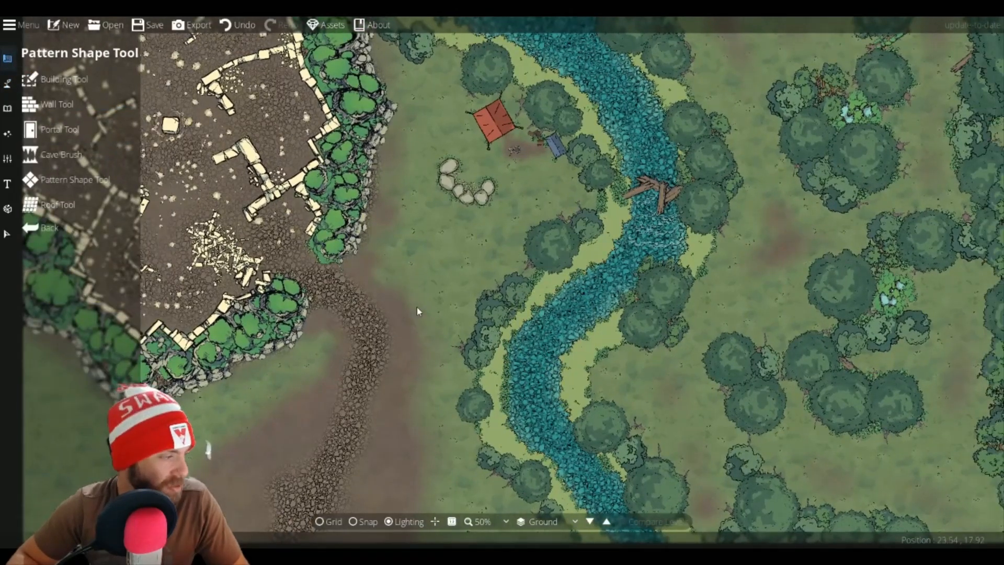
{"action": "scroll", "coordinate": [417, 311], "scroll_direction": "down", "scroll_amount": 2}
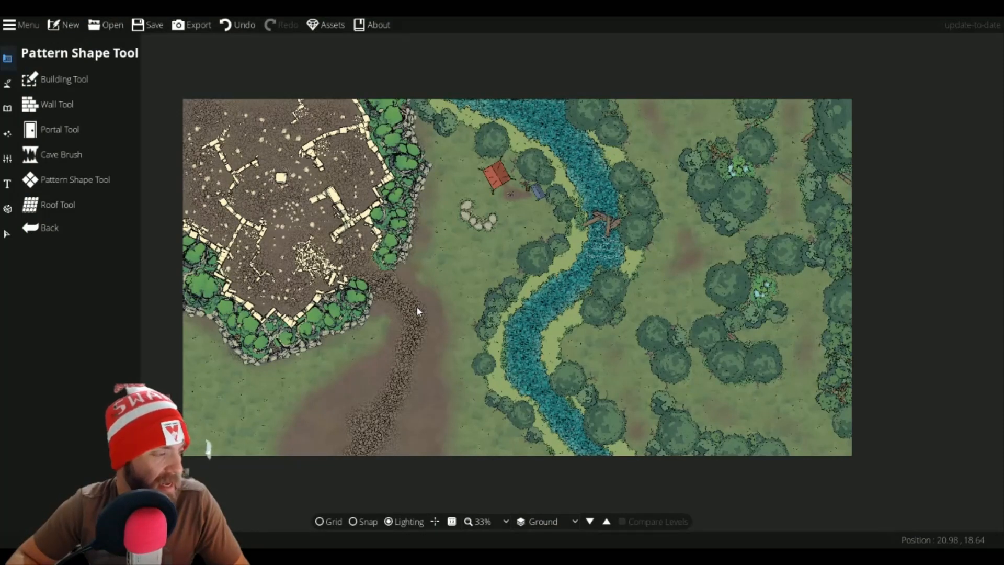